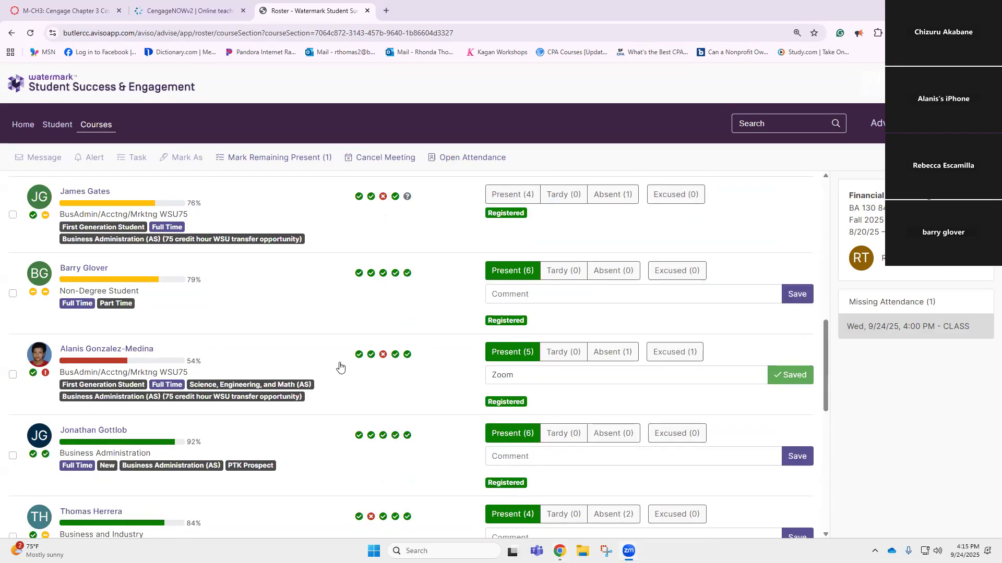
Step: Save the attendance comment "Zoom" for the non-degree student and mark the unmarked student above as absent
text(Zoom)
click(797, 294)
click(617, 195)
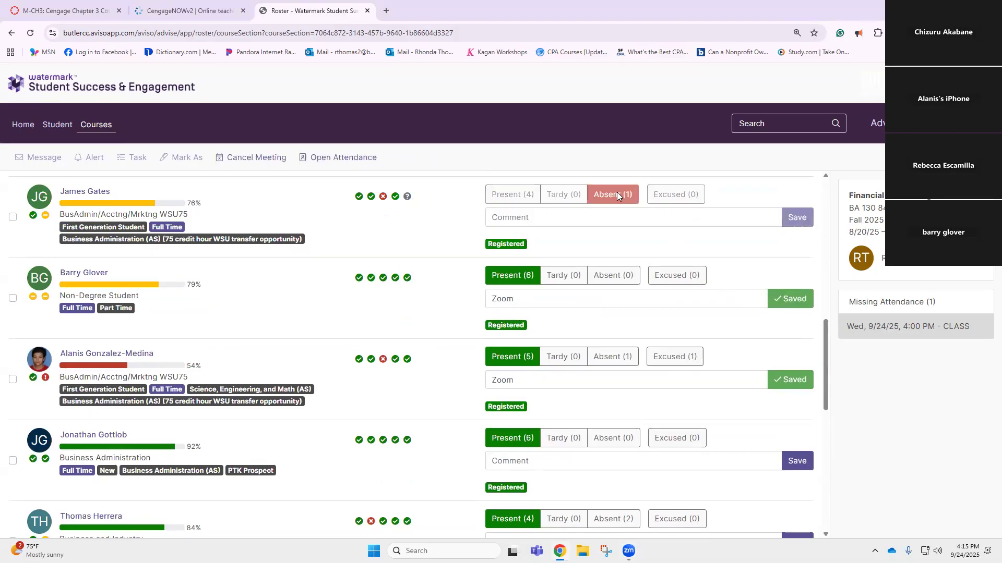
scroll(616, 226, up, 5)
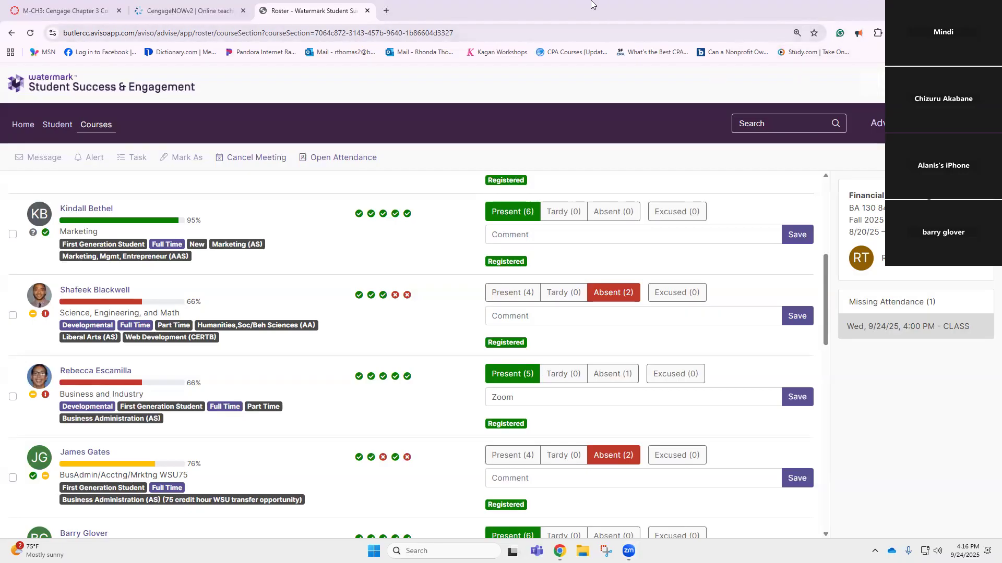
Step: Switch to the CengageNOWv2 assignment, restore the browser to a smaller window and open the Cengage BA130 Chap 3 Coursework workbook
click(149, 10)
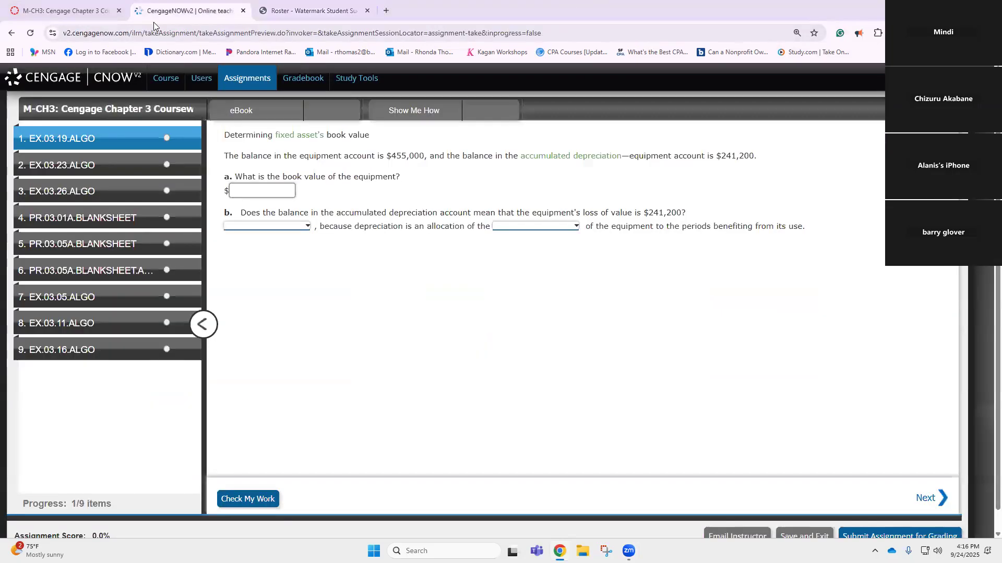
double_click(754, 14)
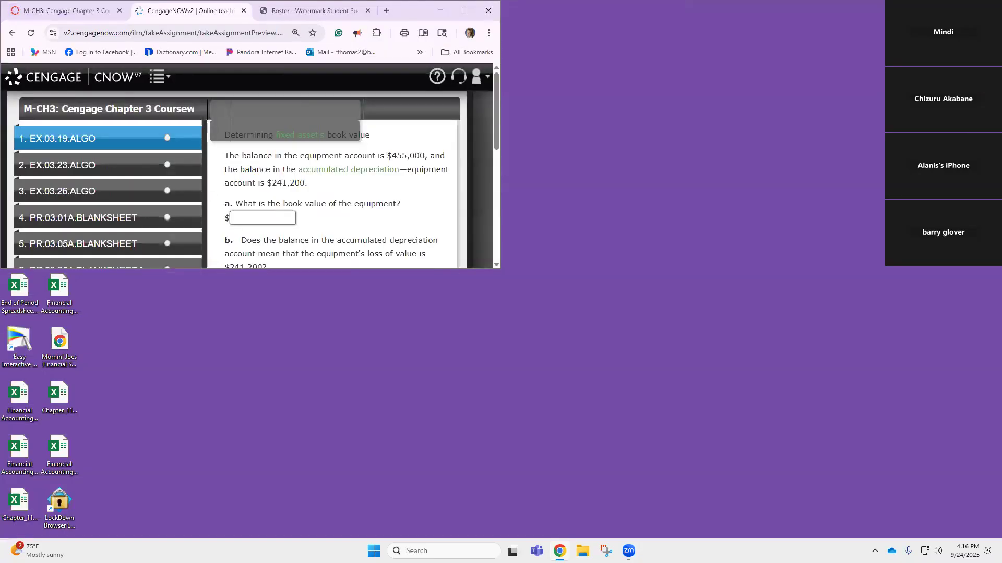
click(374, 550)
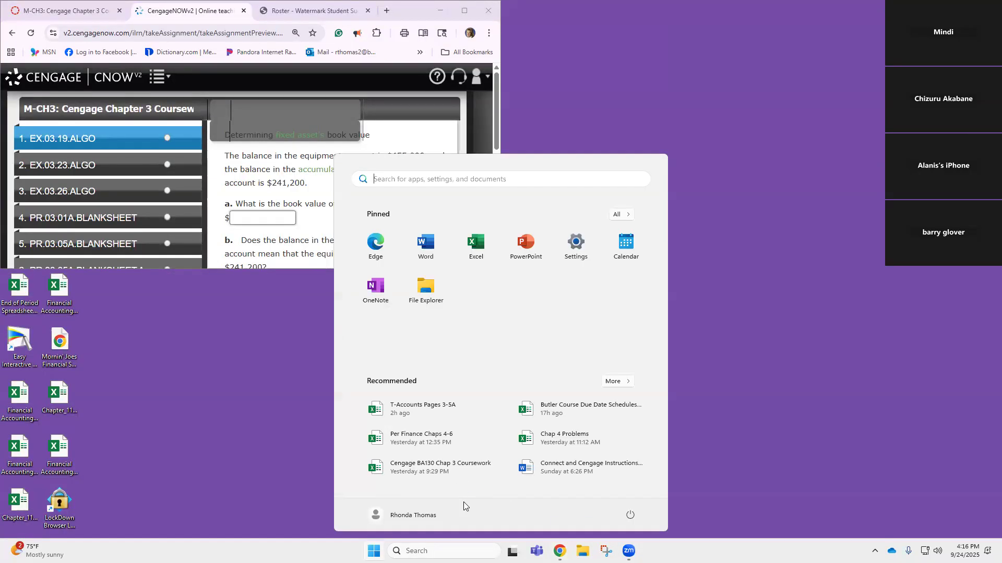
click(444, 472)
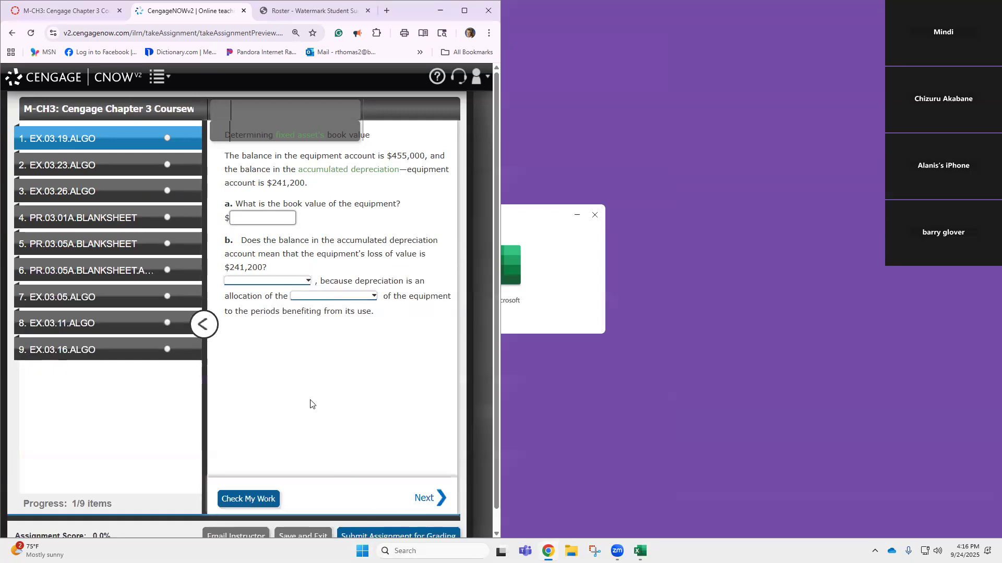
Step: Hide the assignment's question list and fit the workbook window at full height beside the browser
click(204, 323)
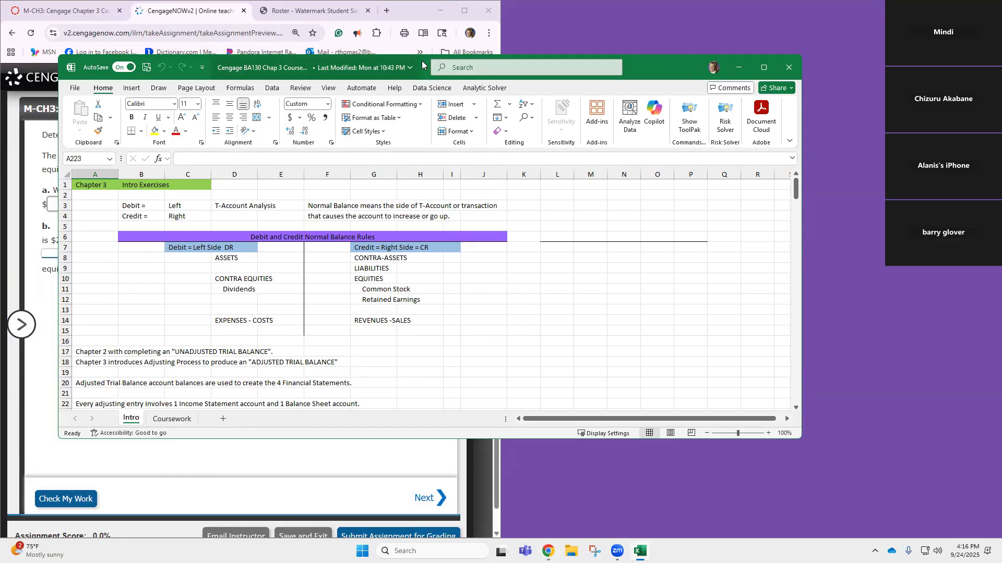
drag(422, 63, 999, 2)
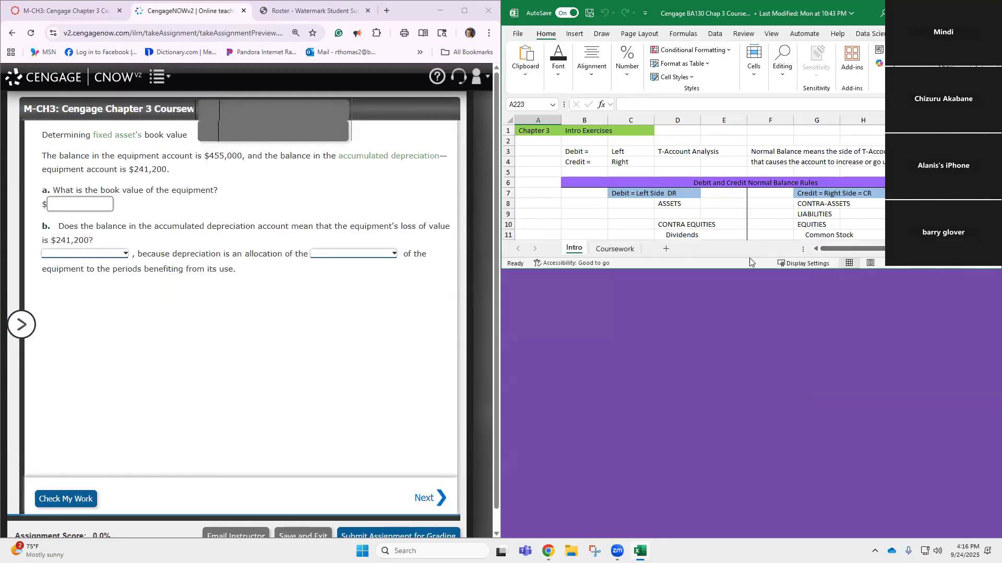
drag(748, 269, 741, 537)
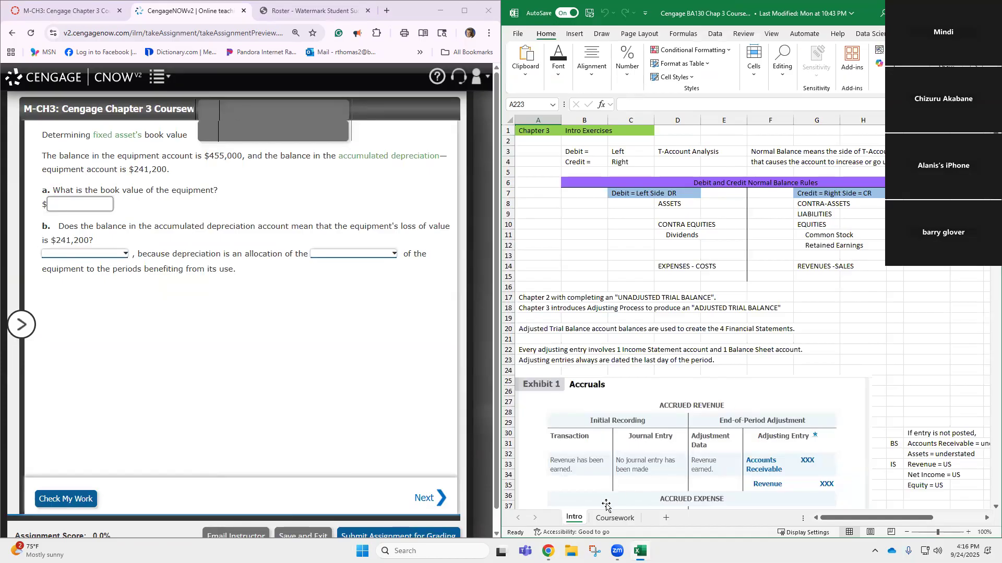
Step: Show the Coursework sheet from its first row and column at 115% zoom
click(614, 518)
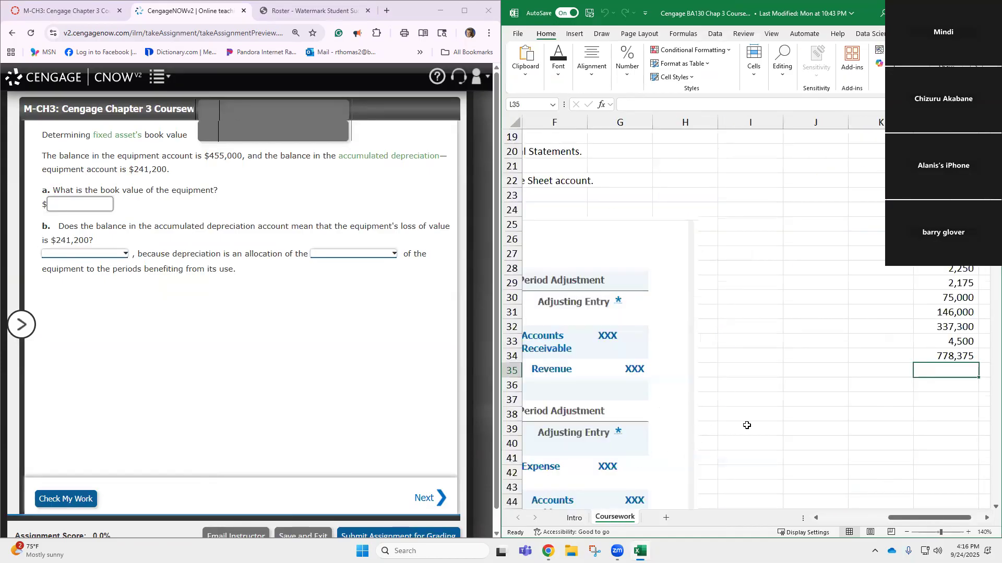
ctrl+scroll(744, 420, up, 1)
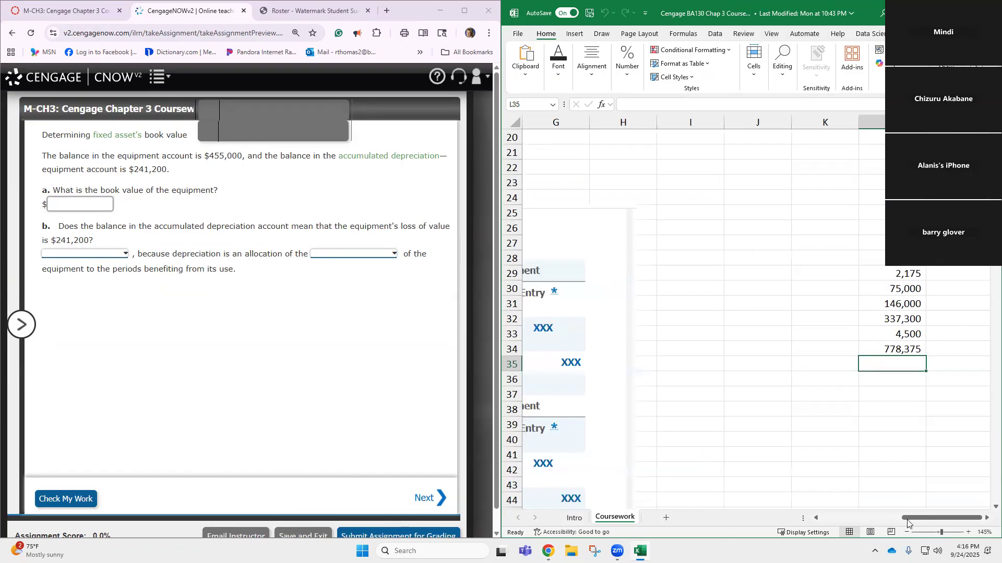
drag(940, 518, 859, 518)
scroll(788, 474, up, 6)
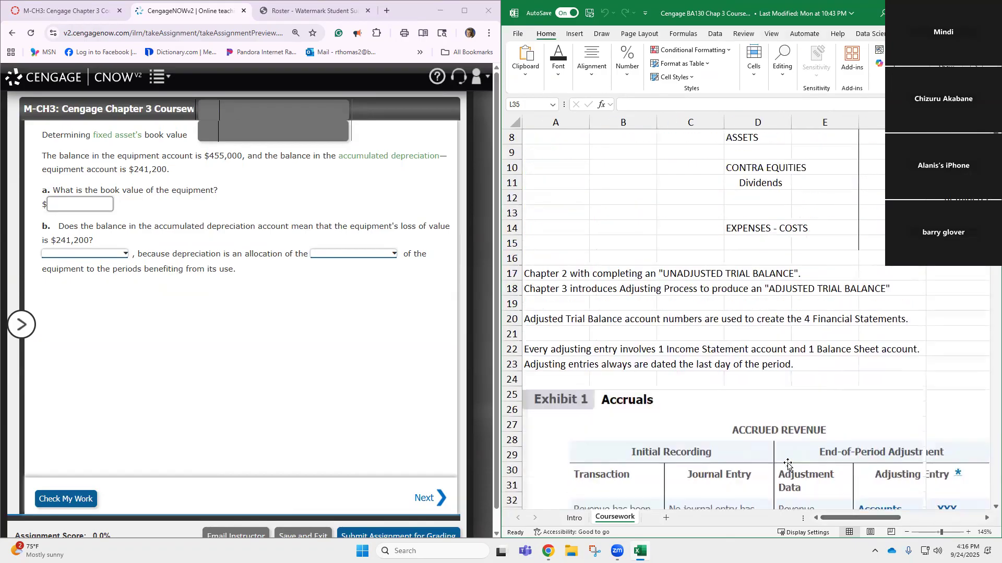
ctrl+scroll(788, 463, down, 3)
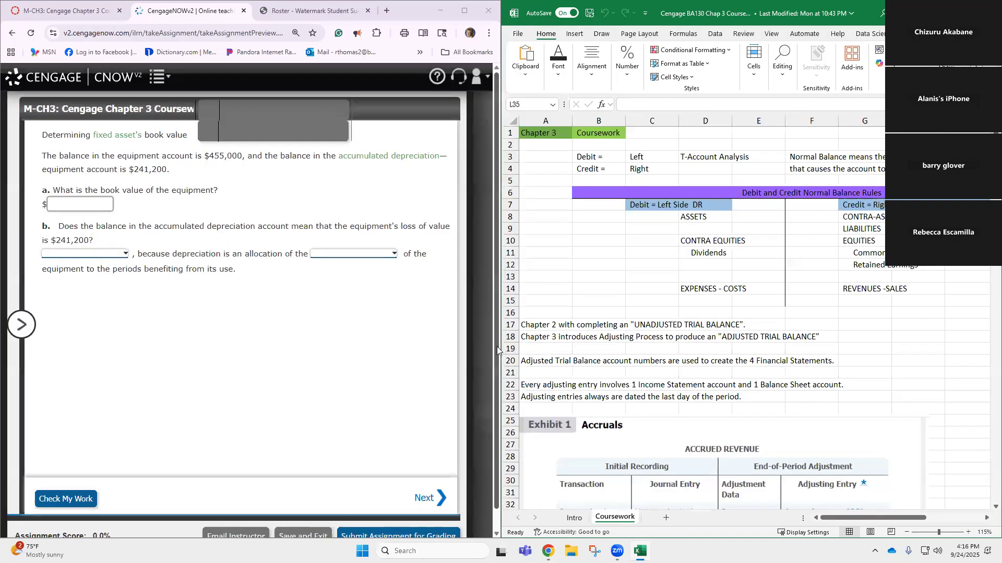
Step: Narrow the browser to slightly less than half the screen, maximize the workbook window and select cell J30
drag(497, 348, 531, 344)
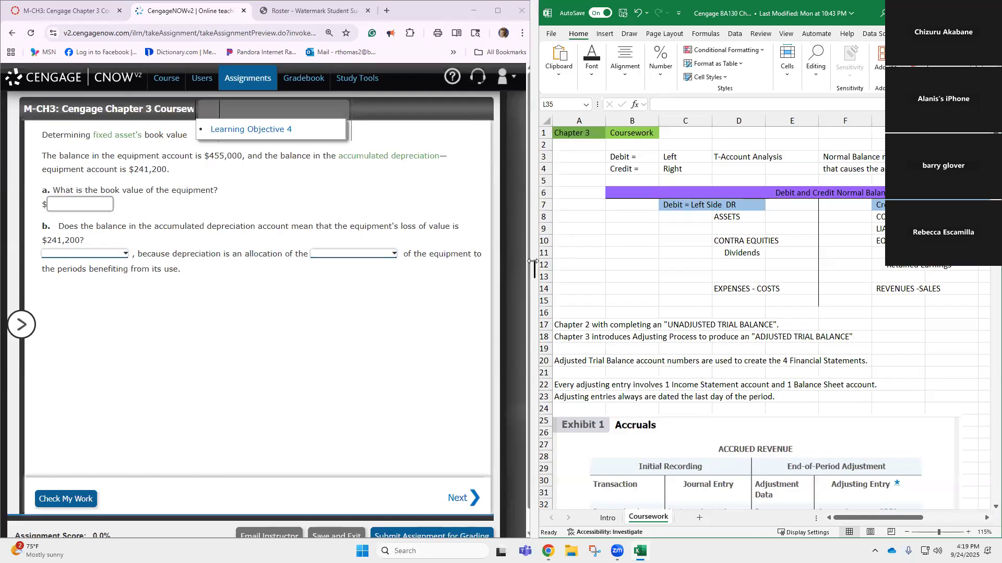
drag(533, 261, 448, 261)
scroll(812, 130, down, 5)
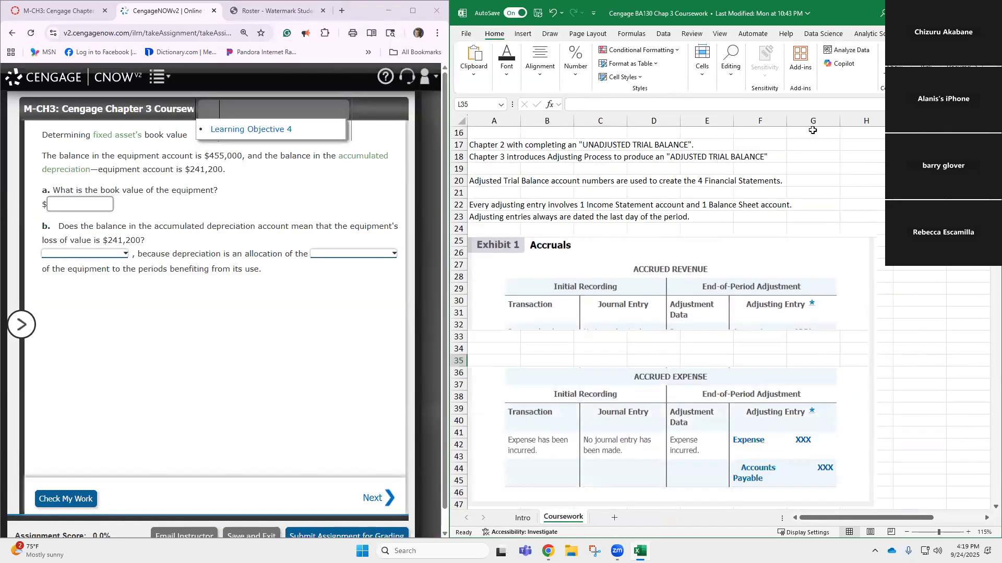
key(super+Up)
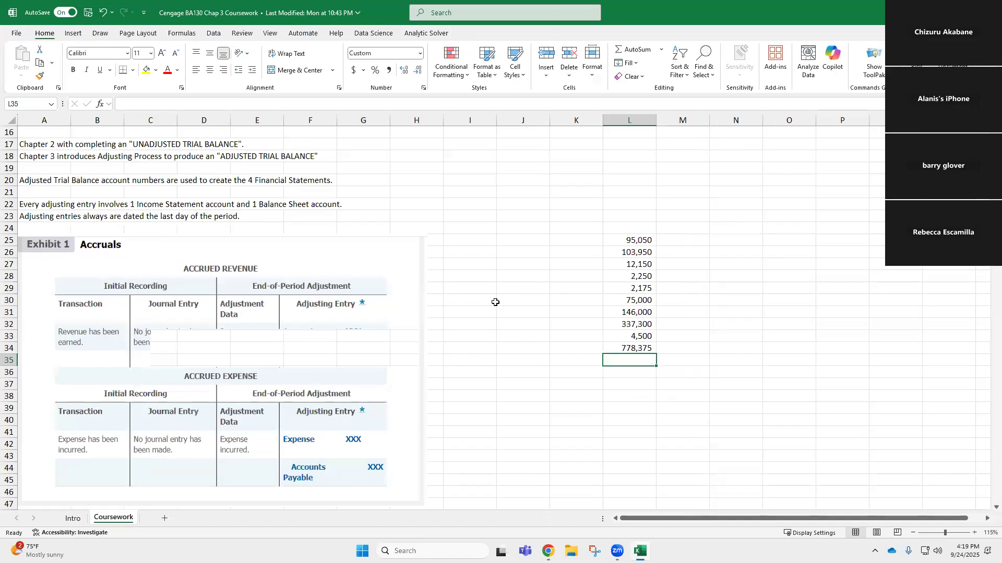
click(541, 301)
scroll(318, 196, up, 5)
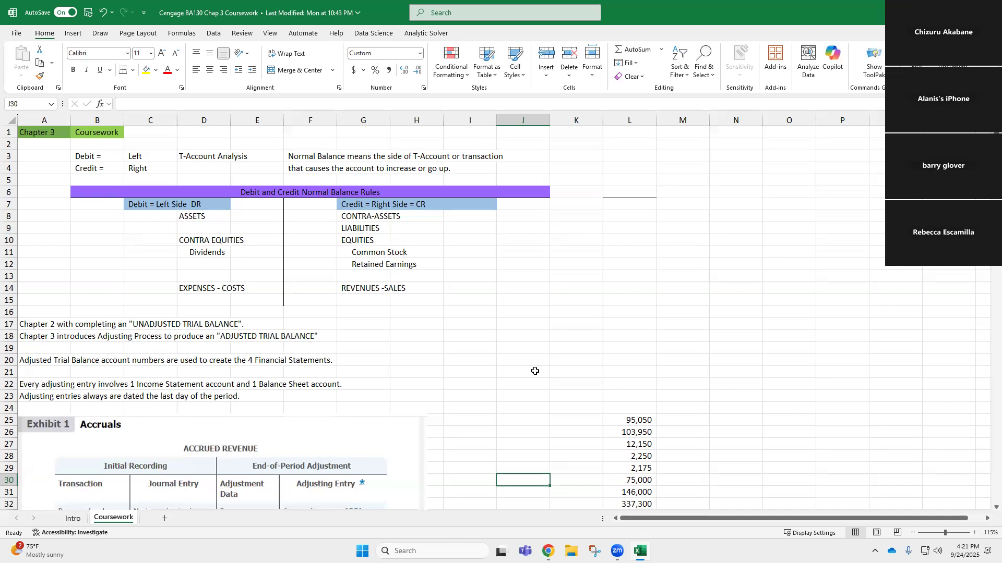
Step: Reposition the Exhibit 1 Accruals picture over columns A to H, with its upper edge at row 24
scroll(606, 366, down, 5)
scroll(606, 365, down, 1)
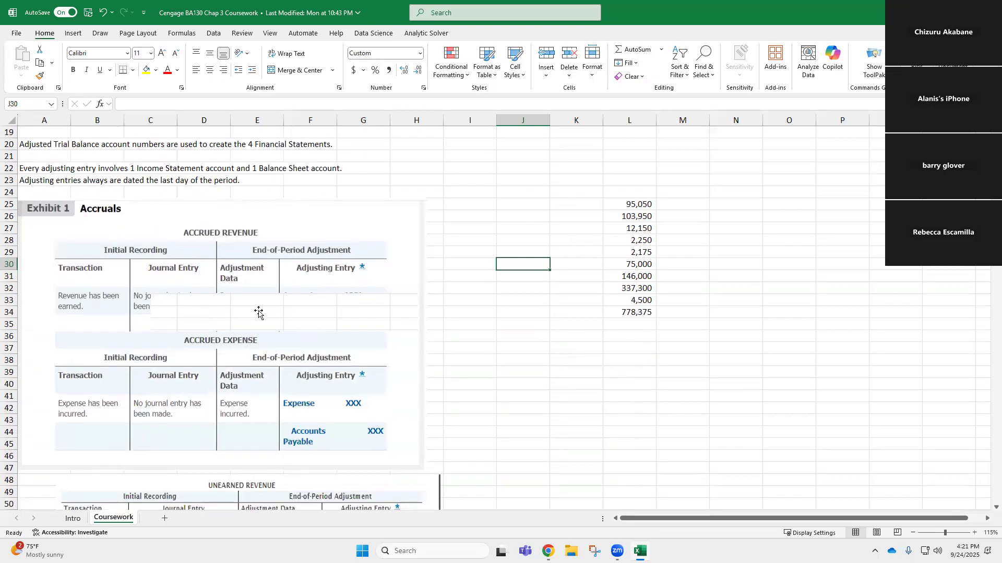
click(282, 264)
drag(301, 245, 470, 239)
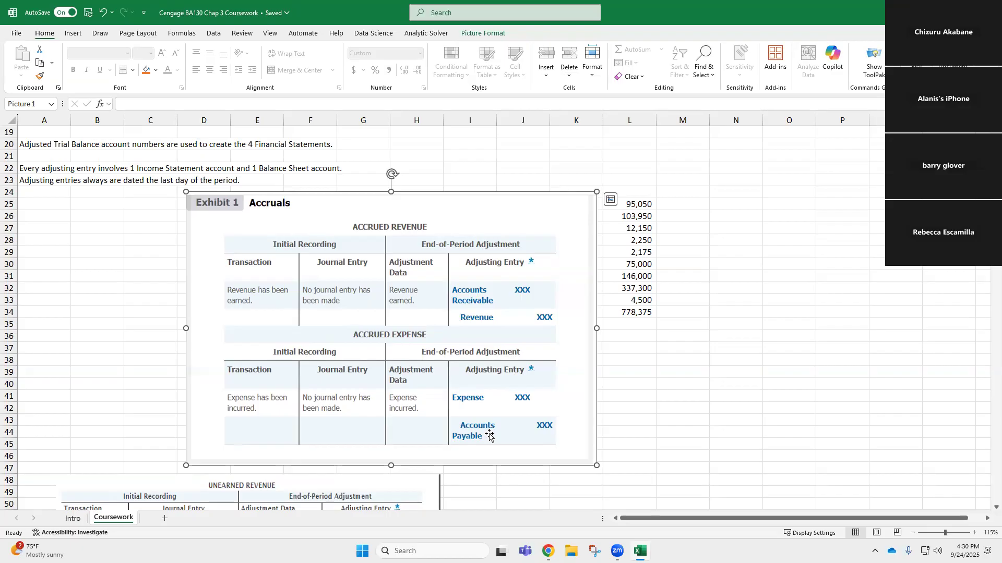
drag(462, 217, 318, 219)
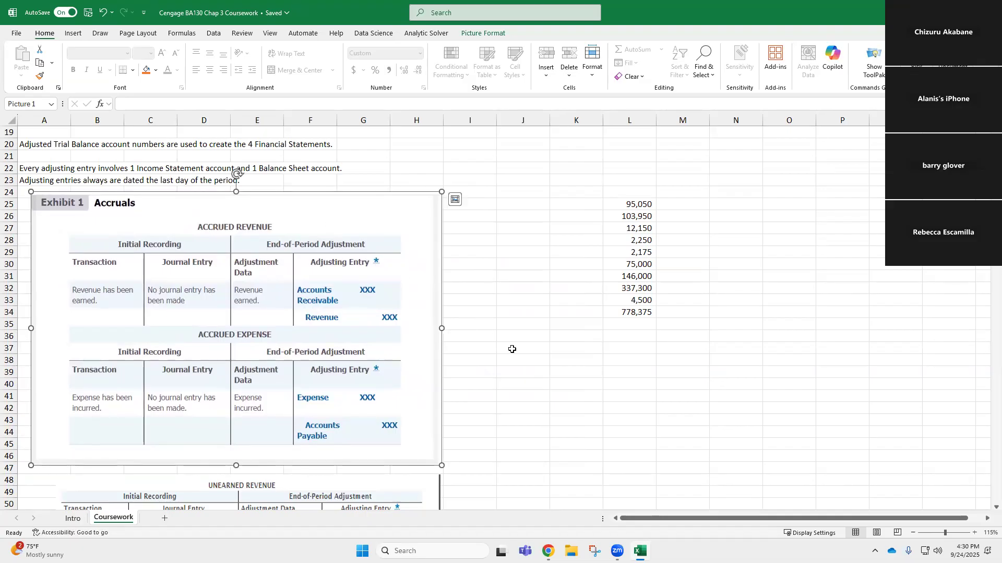
Step: Examine the accruals exhibit and the unearned revenue and prepaid expense exhibit below it, ending with cell J48 selected
scroll(514, 348, down, 1)
scroll(521, 349, up, 4)
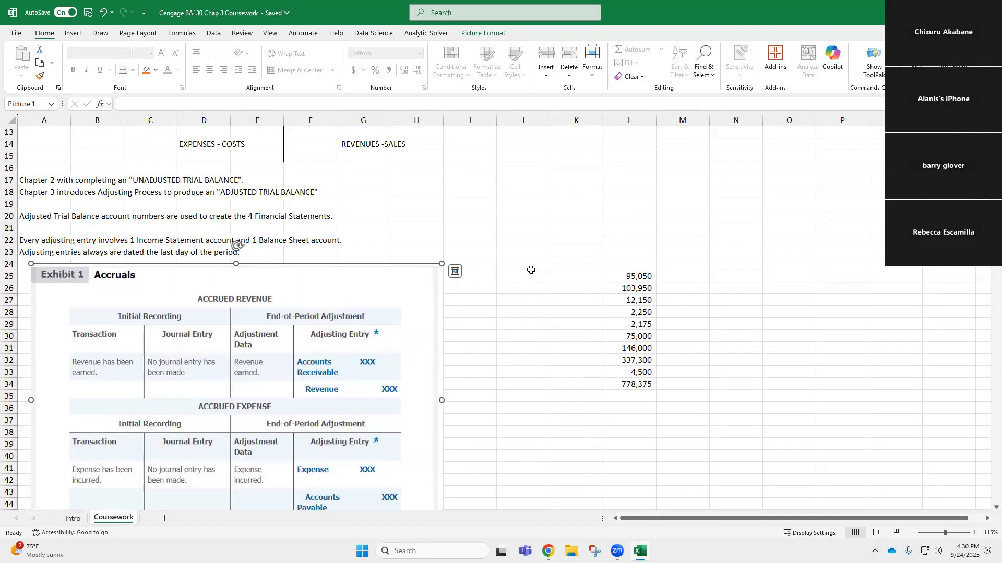
scroll(531, 270, up, 1)
scroll(550, 292, up, 1)
scroll(550, 299, down, 7)
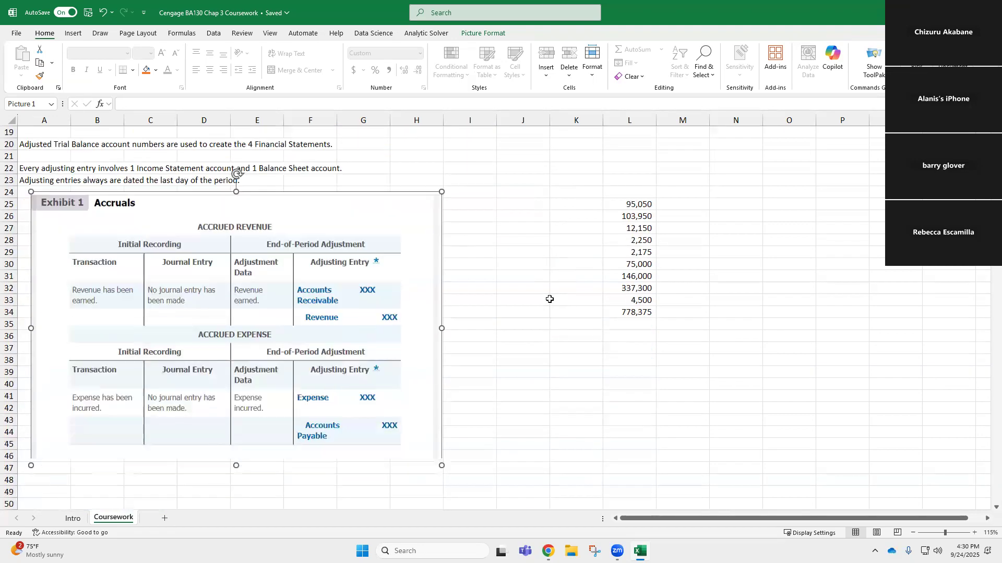
scroll(550, 299, down, 4)
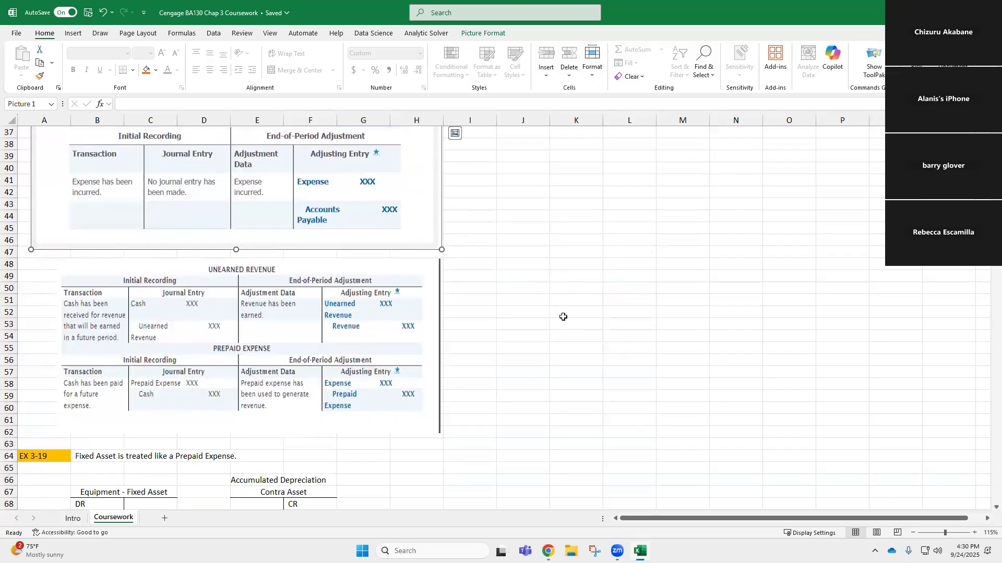
click(532, 322)
click(518, 268)
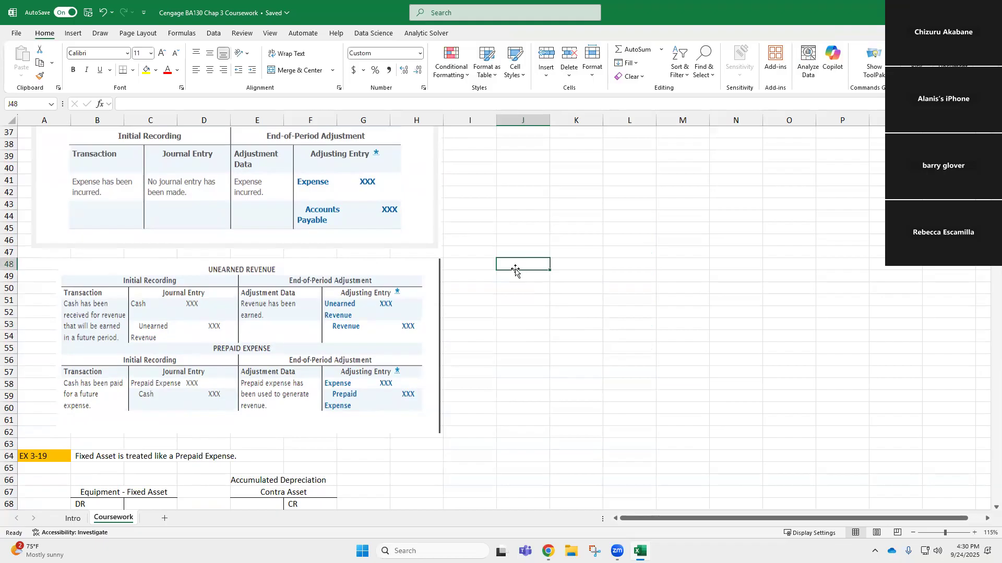
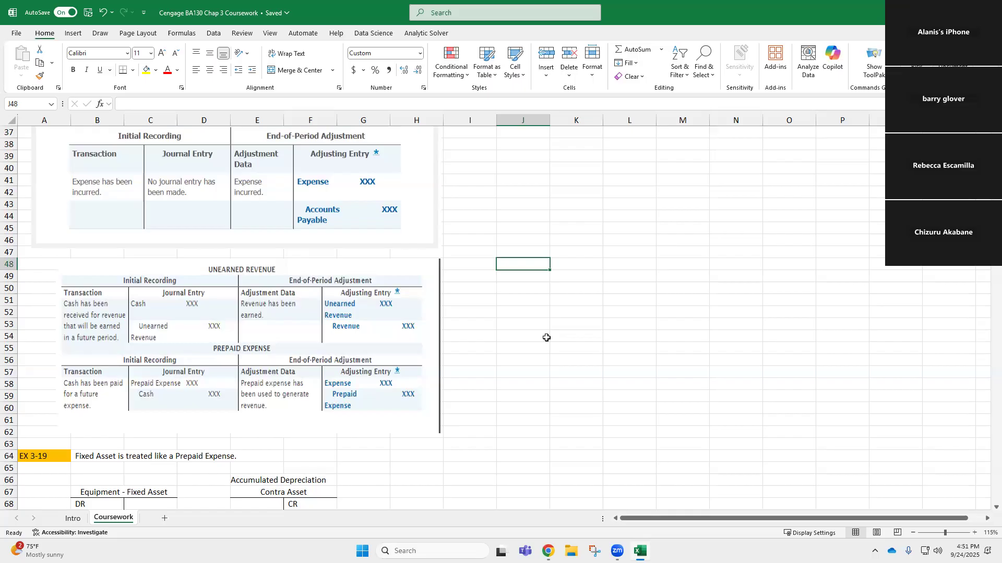
Step: Restore the workbook window from full screen and place it beside the browser, starting at about mid-screen
double_click(662, 7)
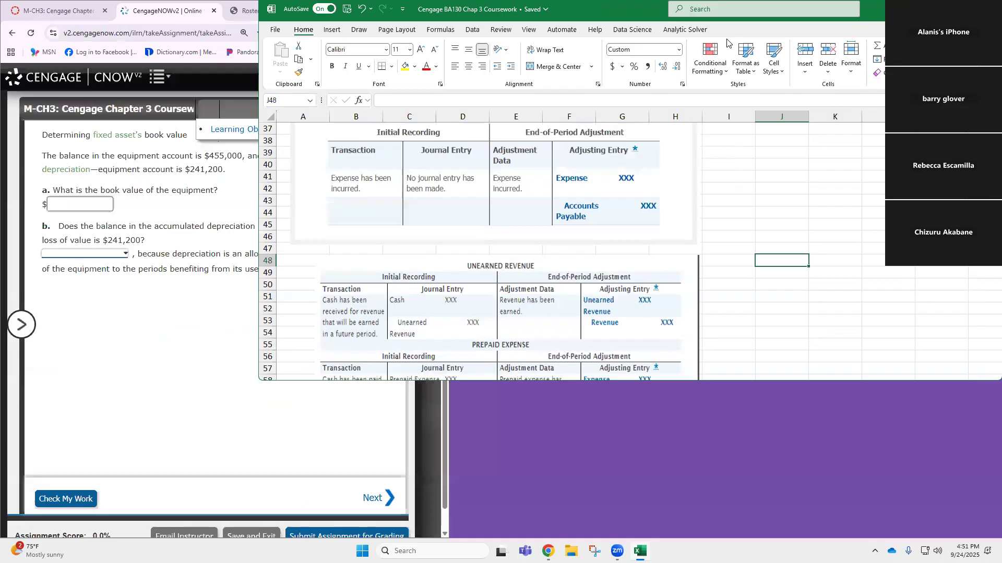
drag(728, 44, 871, 16)
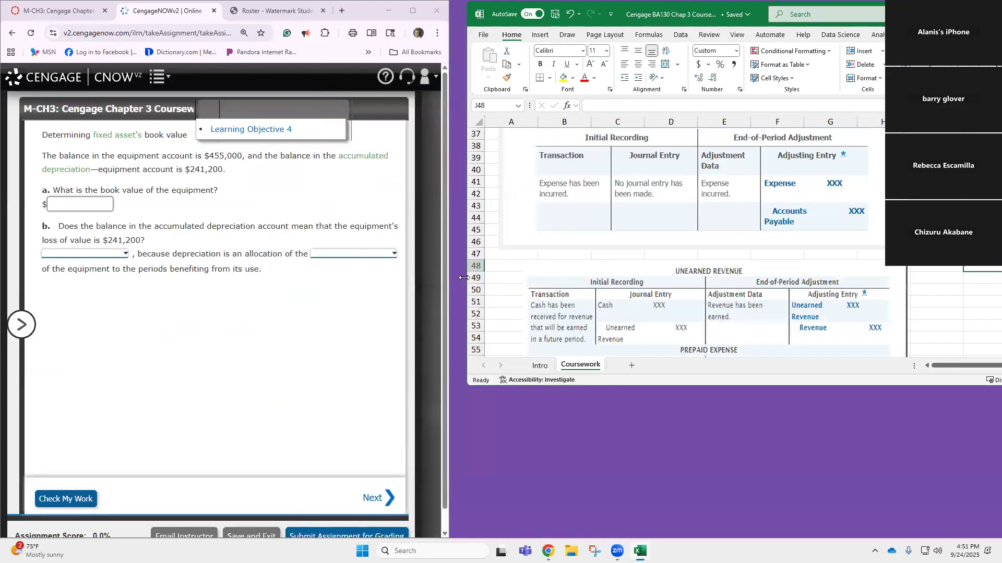
drag(465, 278, 499, 283)
scroll(686, 305, down, 3)
Step: Show the assignment's question list again and stretch the workbook window down to the taskbar
click(202, 319)
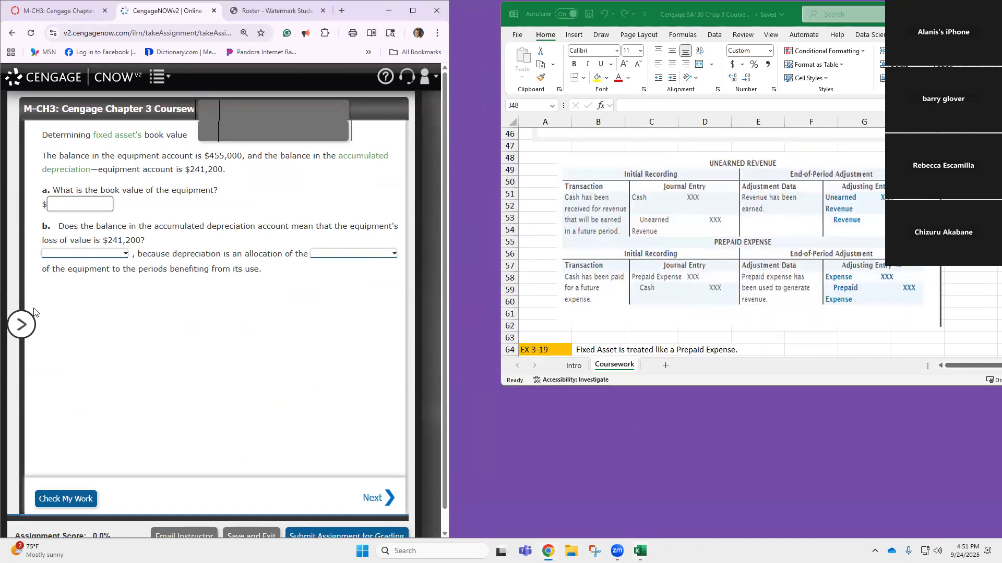
click(21, 325)
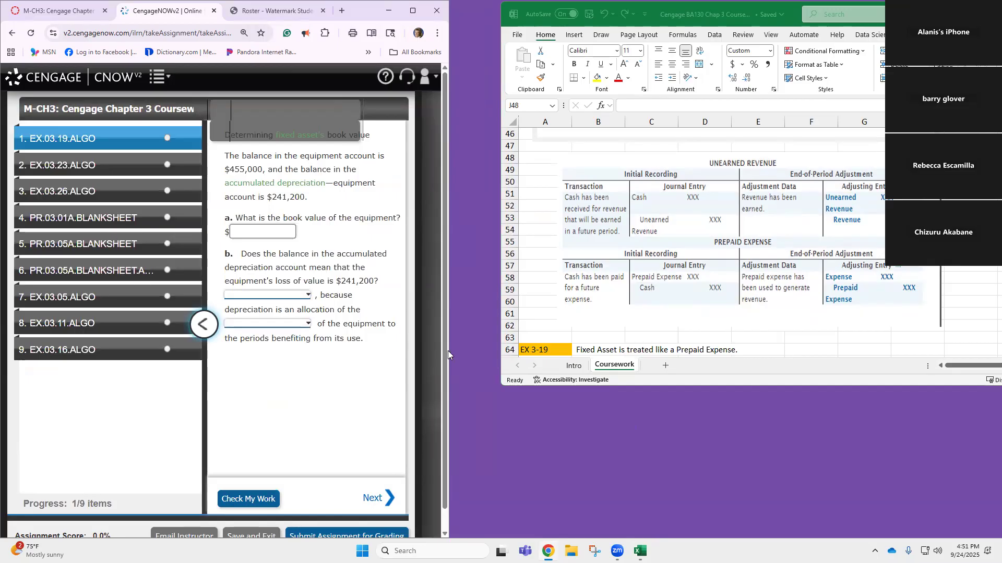
click(645, 388)
drag(645, 388, 645, 558)
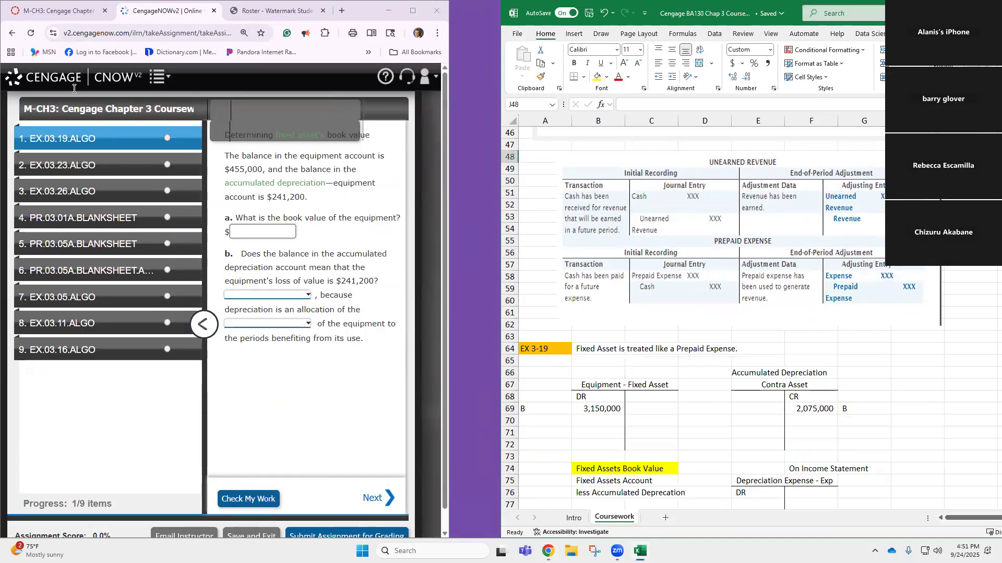
Step: Open question EX.03.19.ALGO, hide the question list and widen the browser to meet the workbook, with its EX 3-19 section in view
click(62, 138)
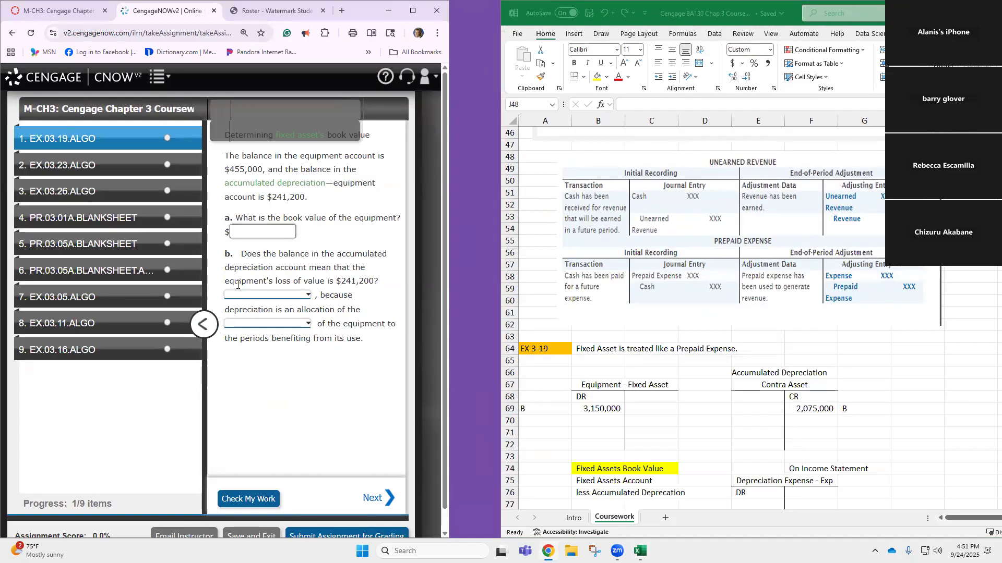
click(205, 325)
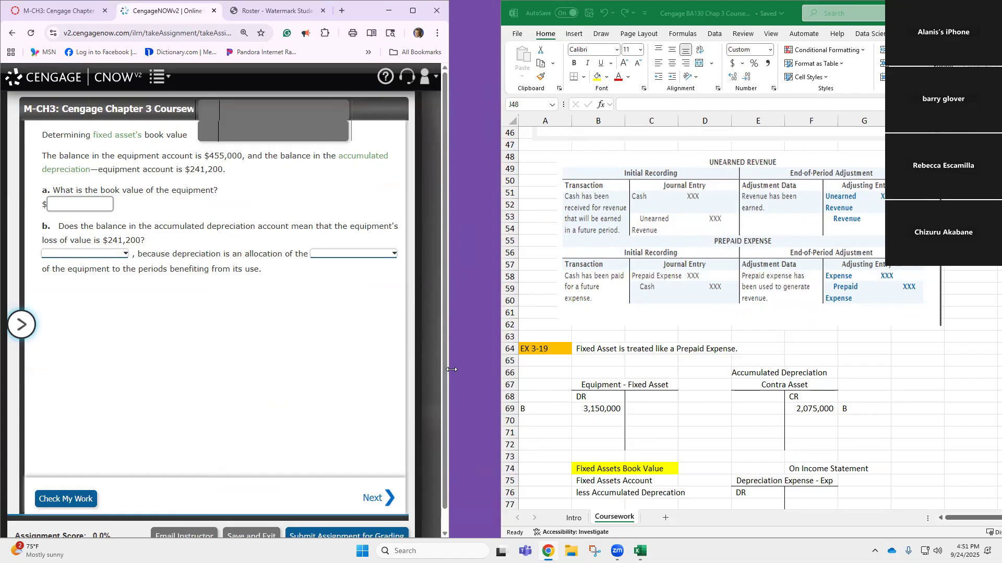
drag(451, 369, 514, 370)
scroll(589, 418, down, 1)
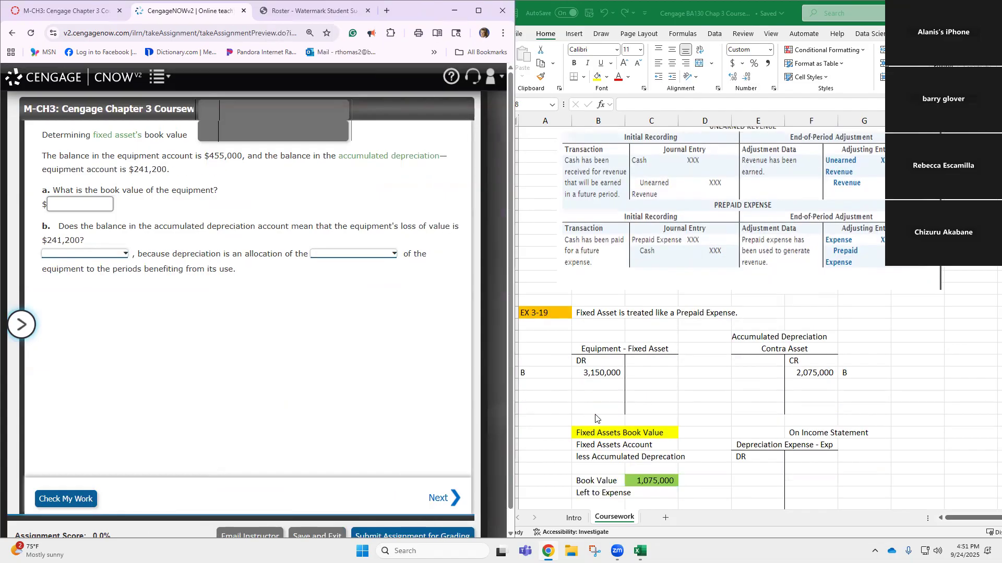
scroll(595, 418, down, 2)
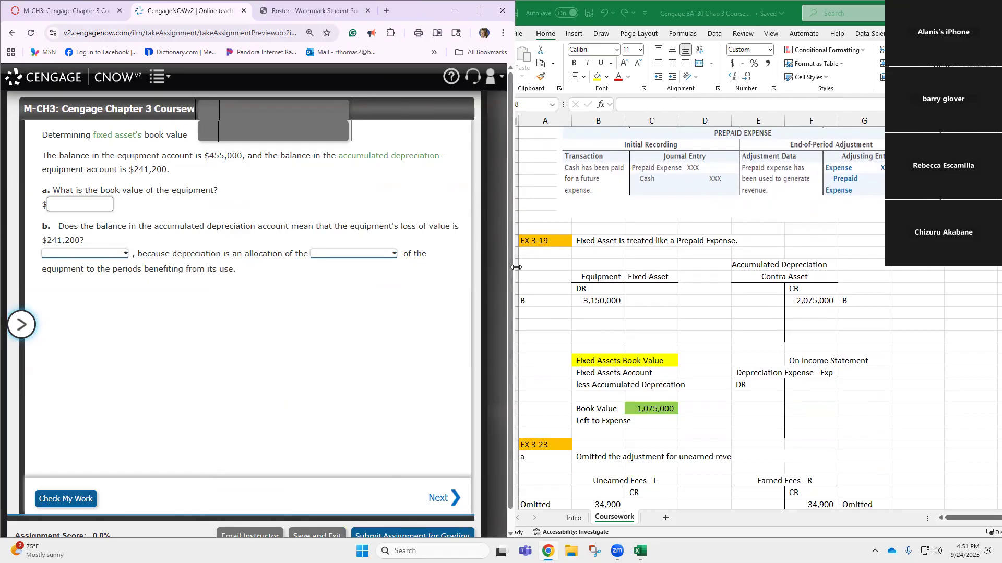
drag(517, 267, 500, 282)
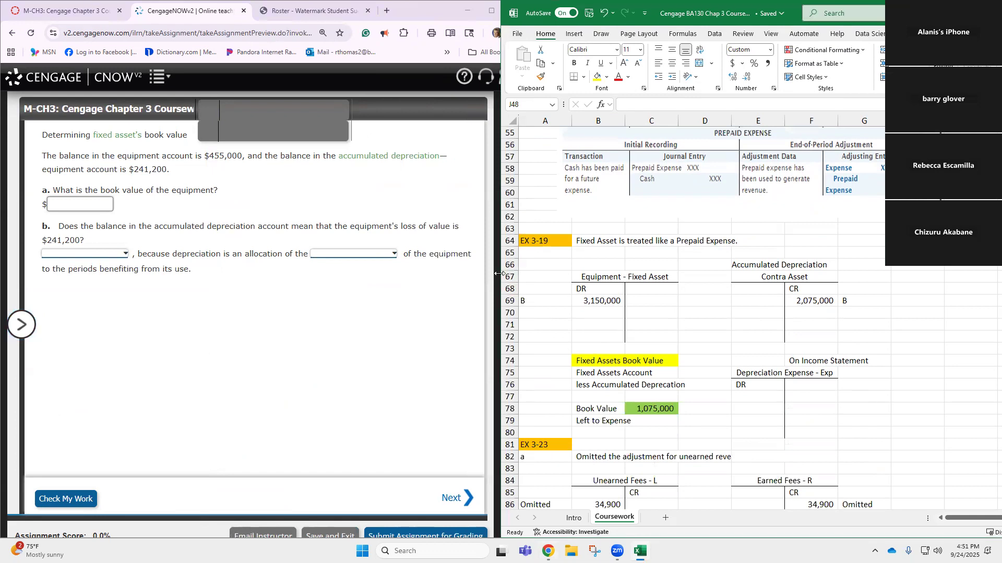
Step: Widen the browser against the workbook and set the Equipment - Fixed Asset debit balance in B69 to 455,000
drag(500, 274, 535, 283)
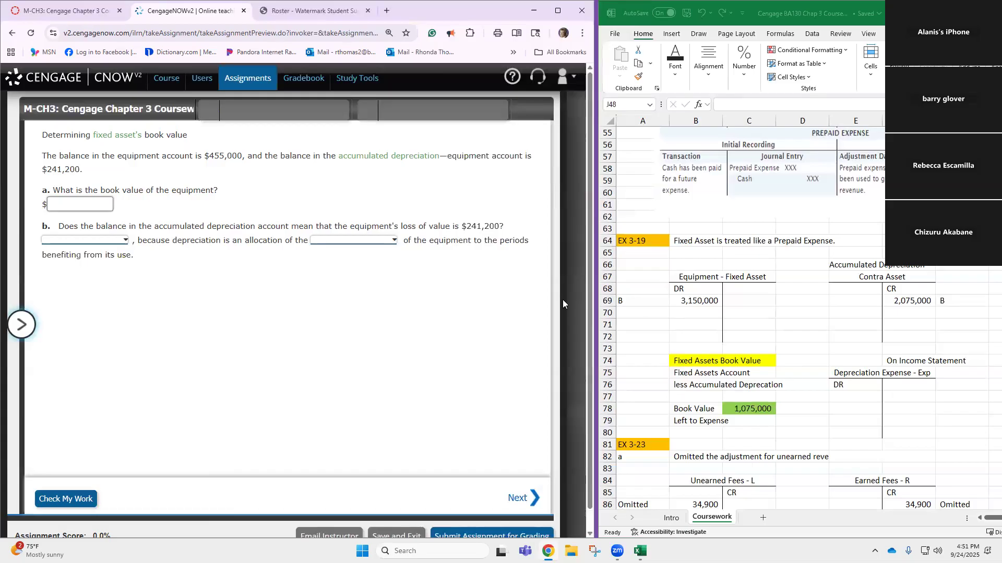
double_click(700, 300)
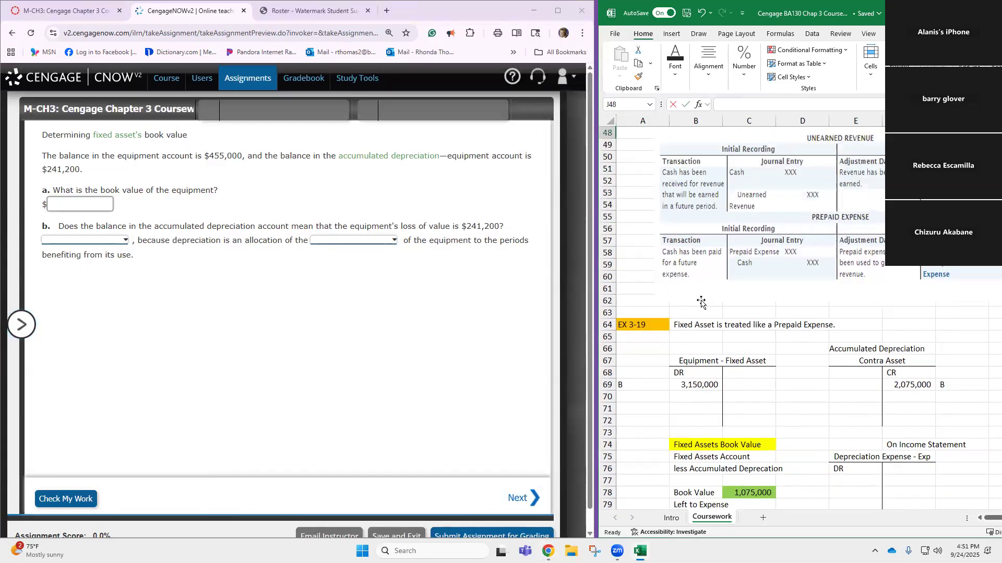
scroll(701, 367, down, 1)
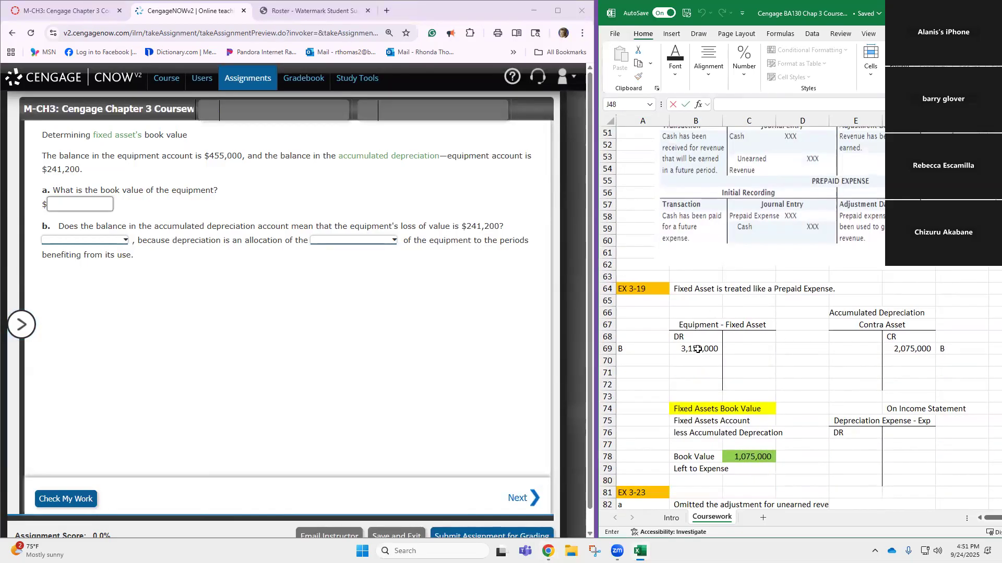
click(698, 349)
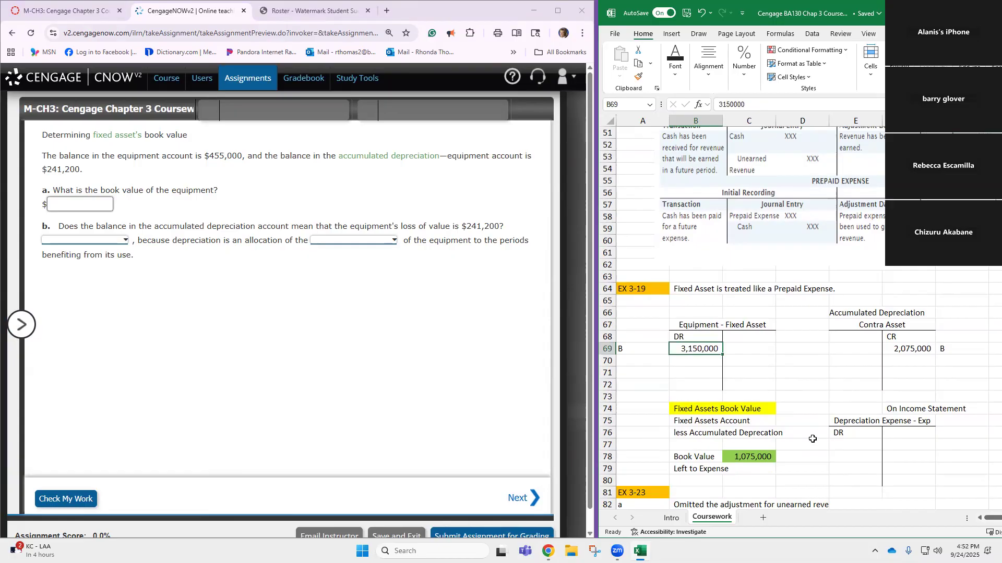
text(4)
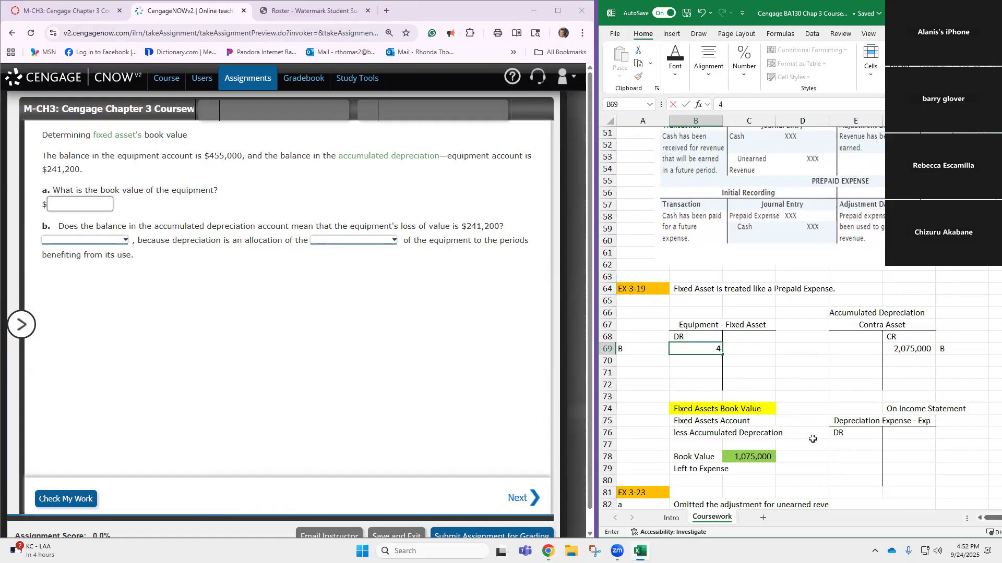
text(55,00000)
key(Return)
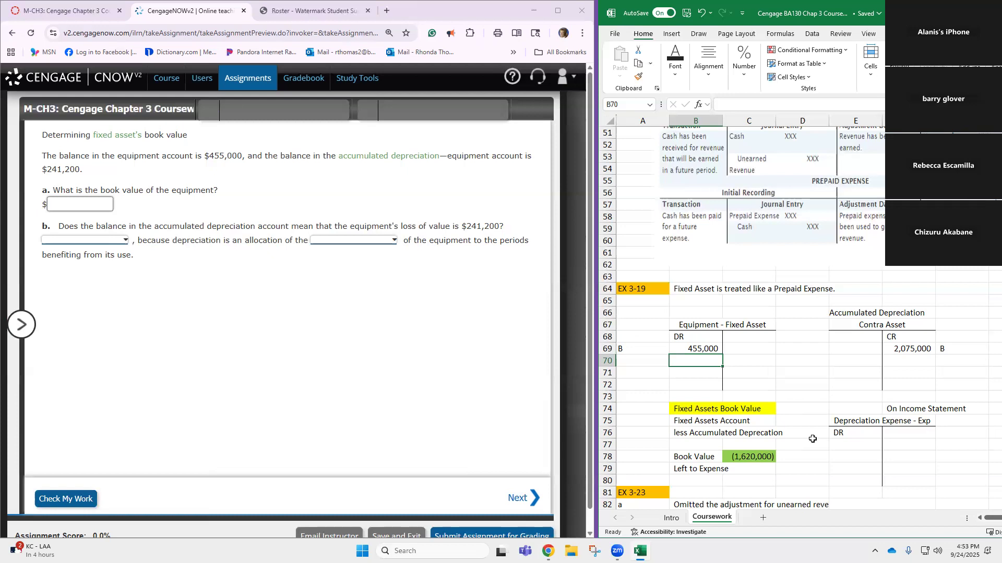
Step: Enlarge the assignment page, narrow the workbook window from its inner edge and widen the browser to meet it
key(ctrl+plus)
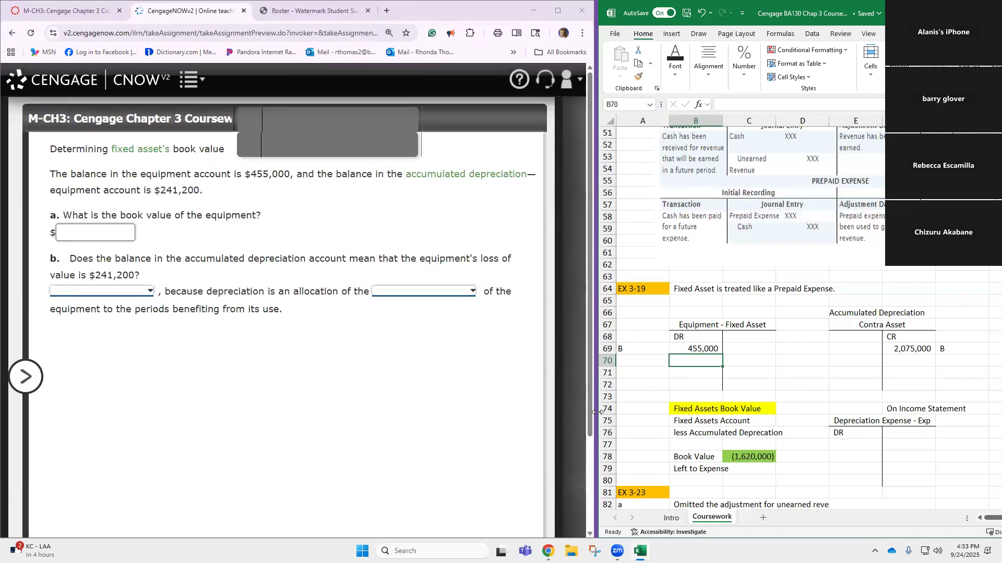
drag(596, 413, 637, 413)
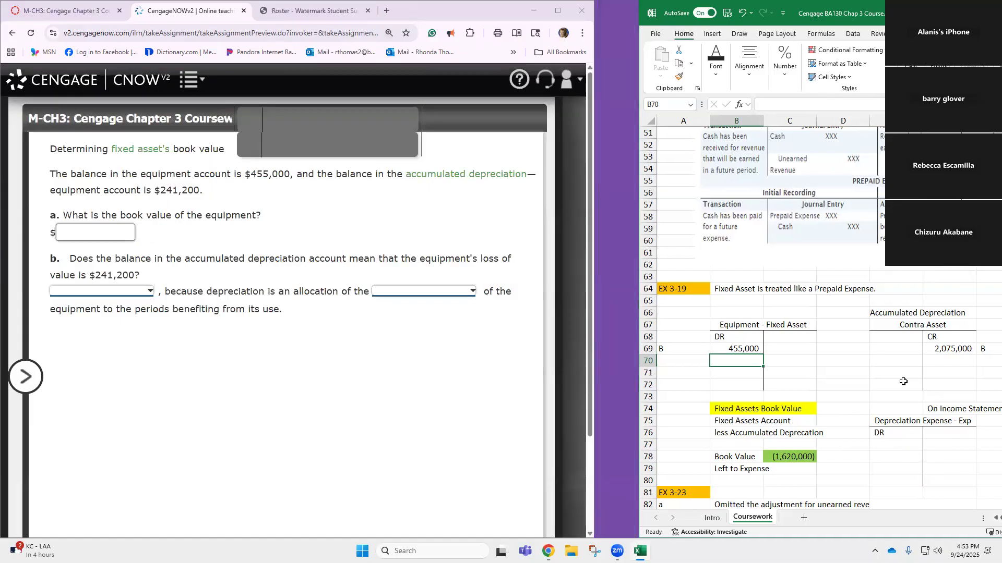
click(594, 349)
drag(594, 350, 638, 350)
Step: Set the Accumulated Depreciation credit balance in F69 to 241,200
scroll(963, 291, down, 3)
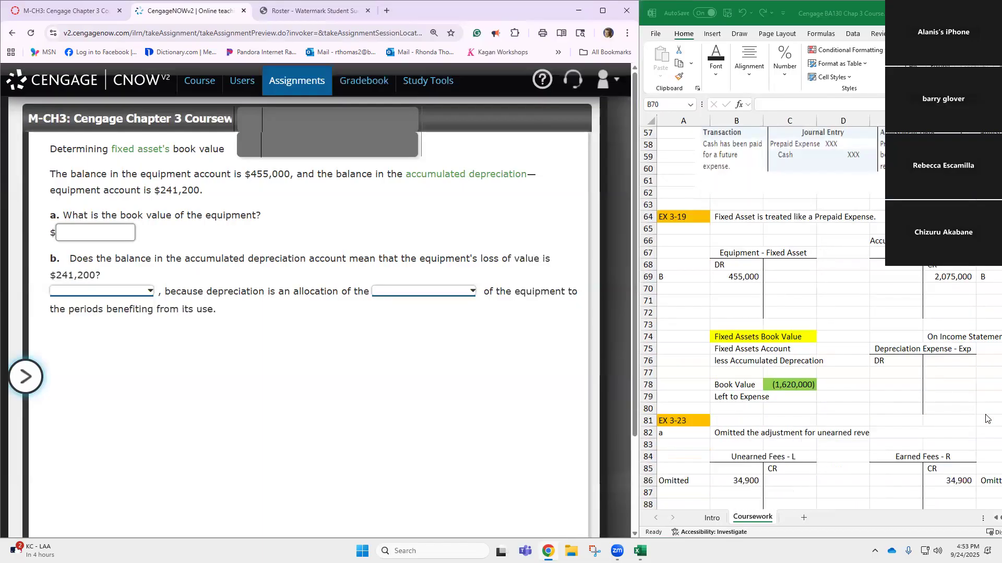
click(949, 241)
click(949, 240)
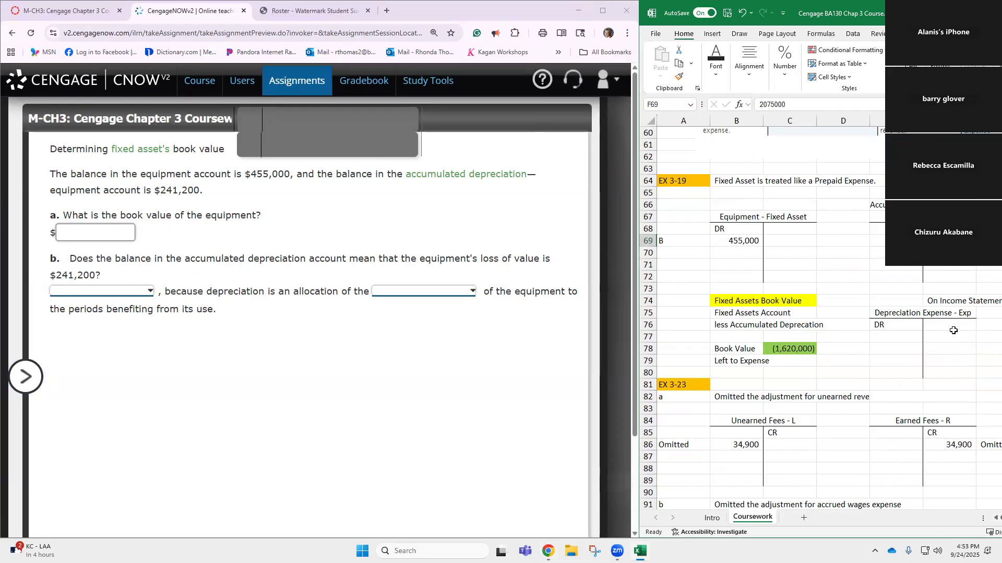
text(241200)
key(Return)
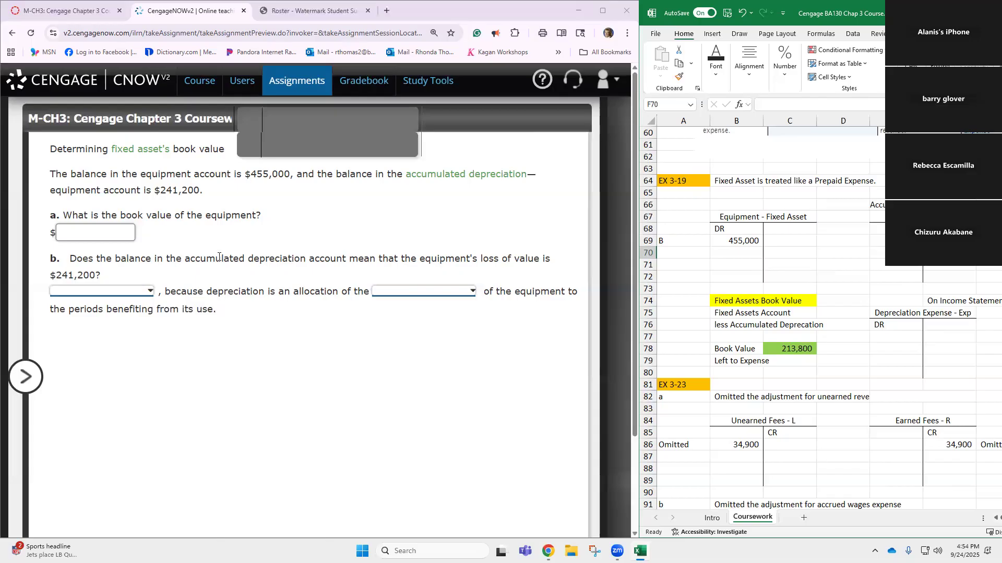
Step: Inspect the Book Value formula in C78 and enter 213800 as the equipment's book value in part a of the question
double_click(797, 347)
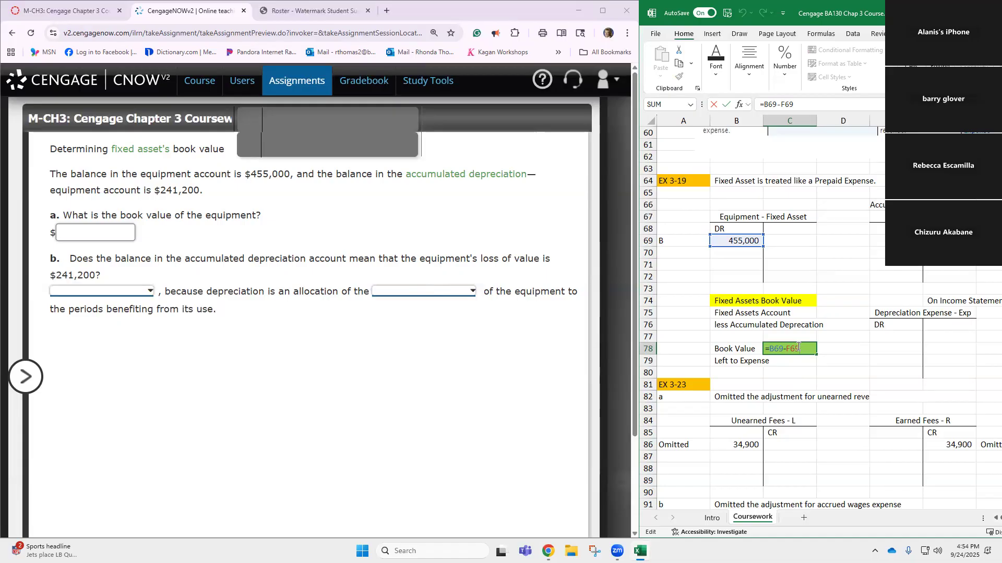
key(Return)
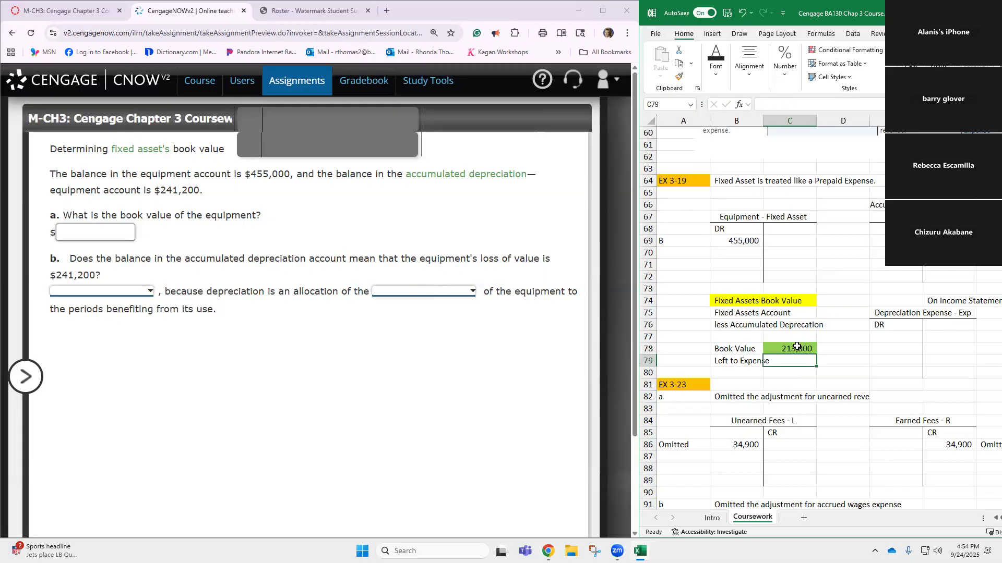
click(87, 231)
text(213)
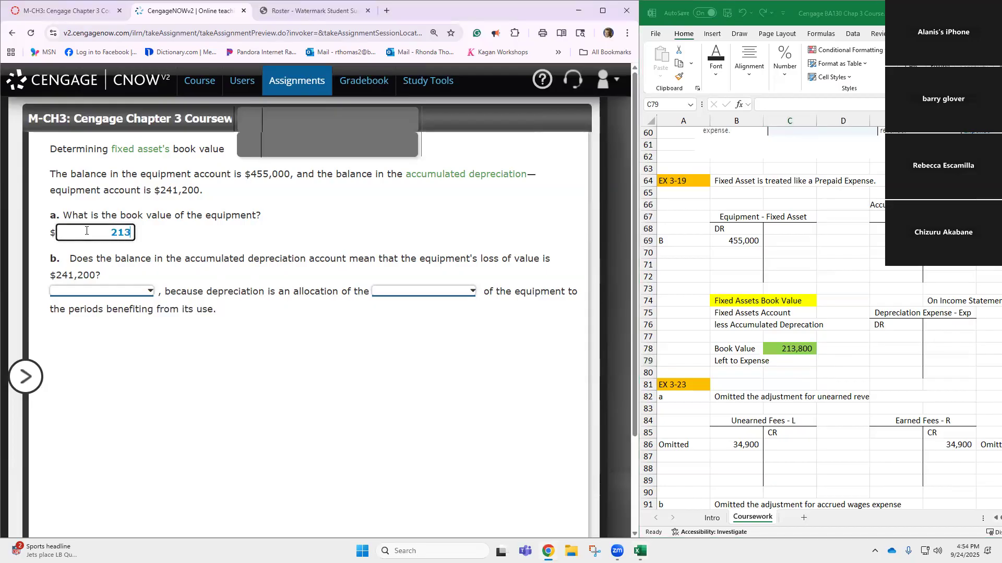
text(800)
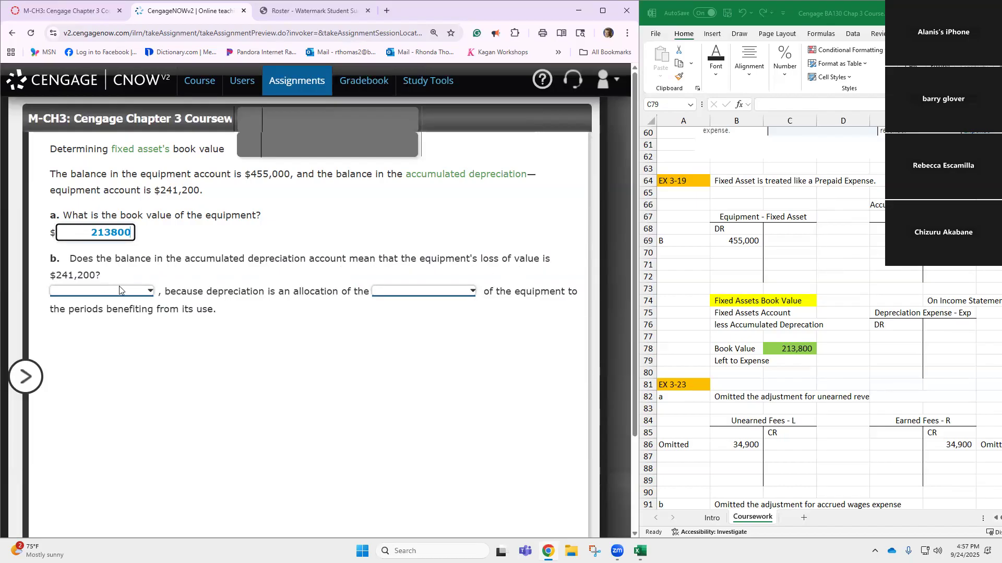
Step: Answer part b with "No" and "cost" as what depreciation allocates
click(149, 293)
click(78, 326)
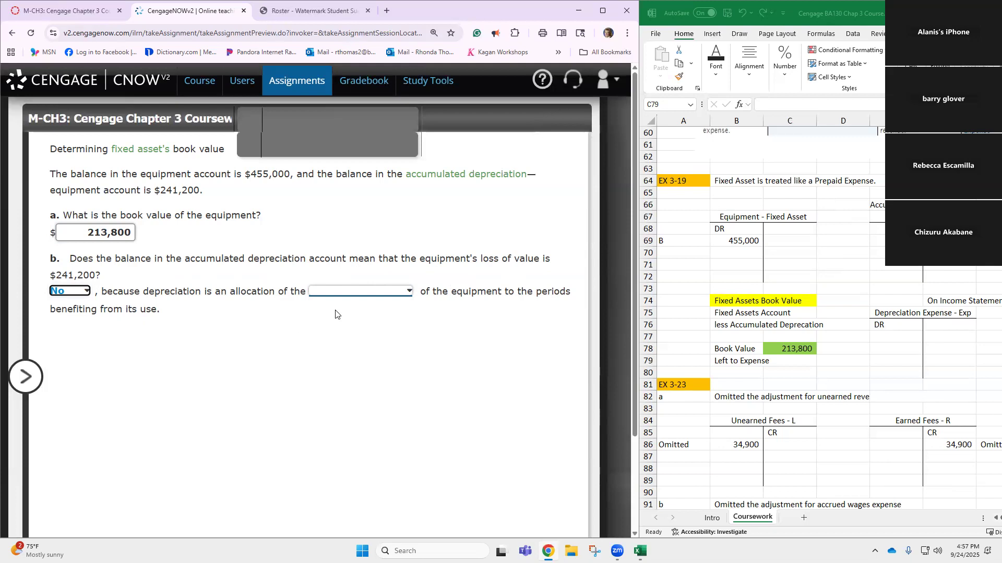
click(358, 293)
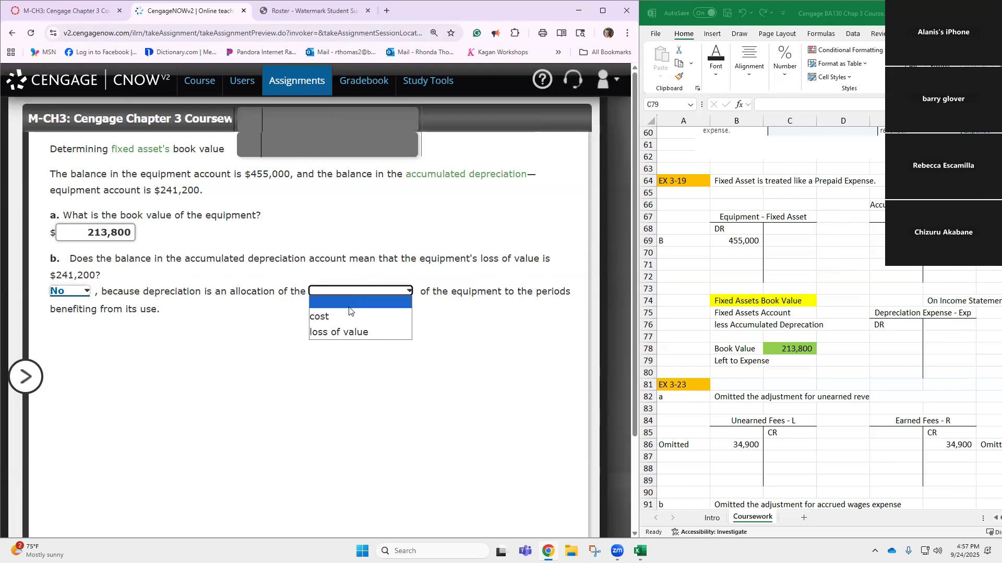
click(346, 313)
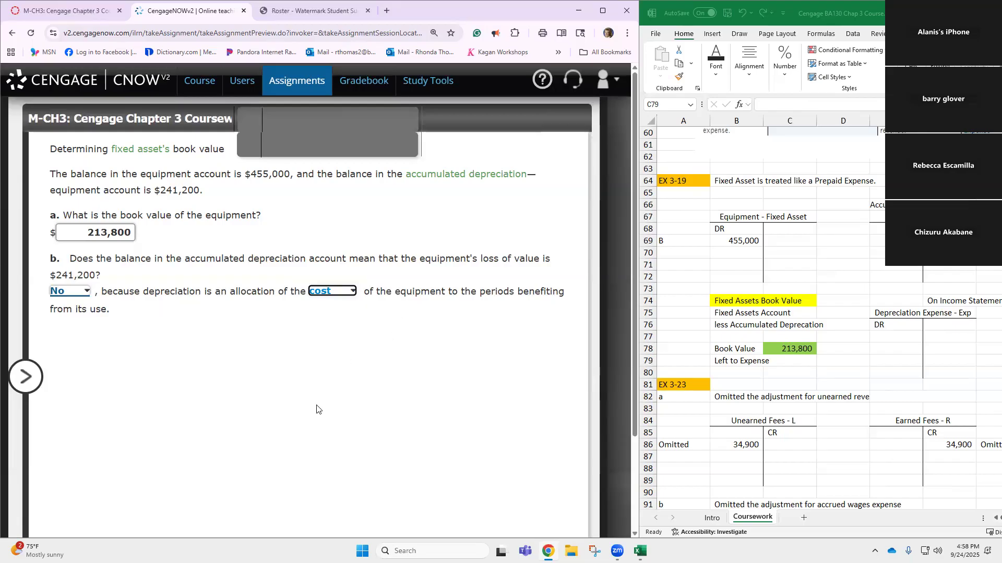
Step: Show the assignment's question list and check the answers of EX.03.19.ALGO
key(ctrl+minus)
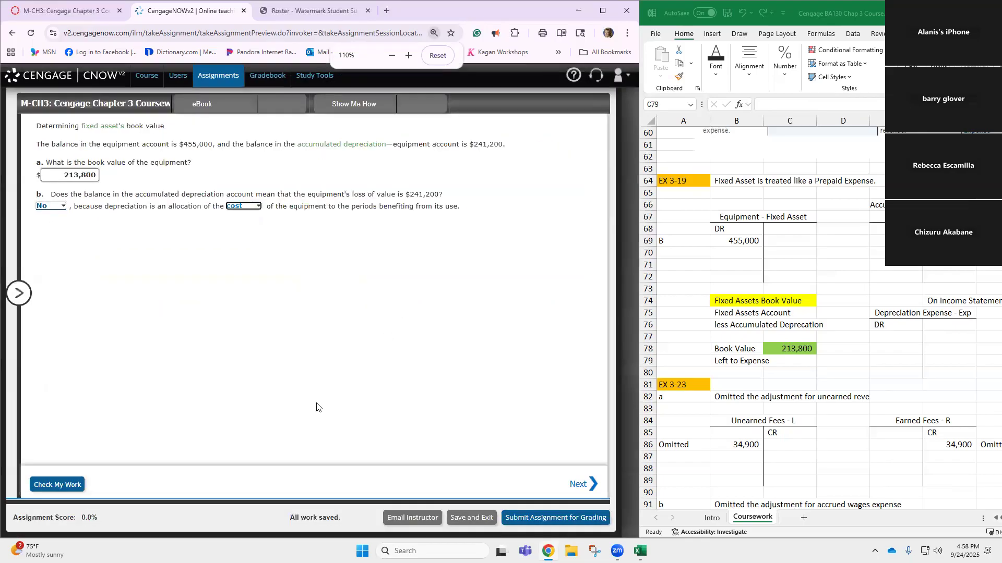
key(ctrl+plus)
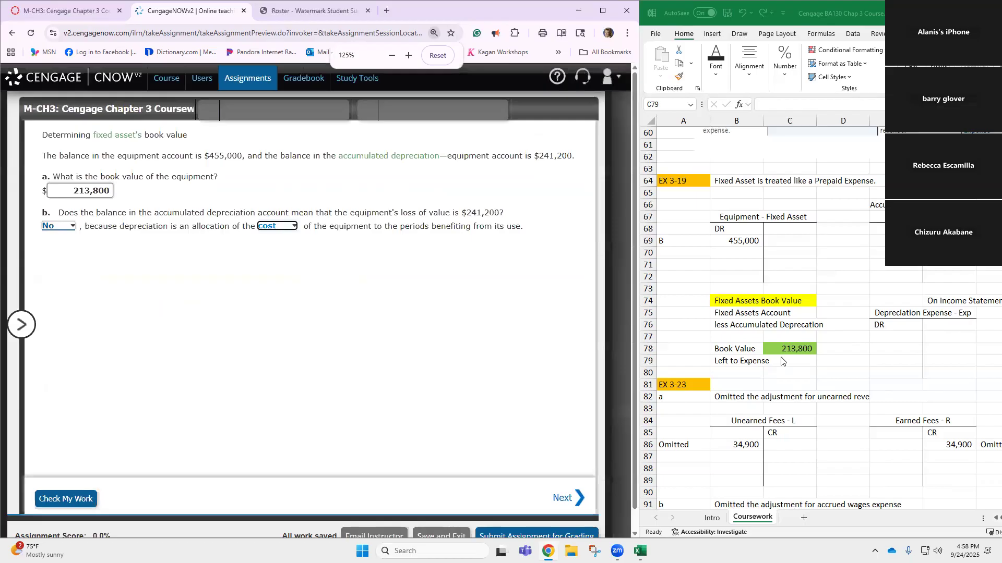
scroll(781, 360, down, 2)
scroll(781, 360, down, 1)
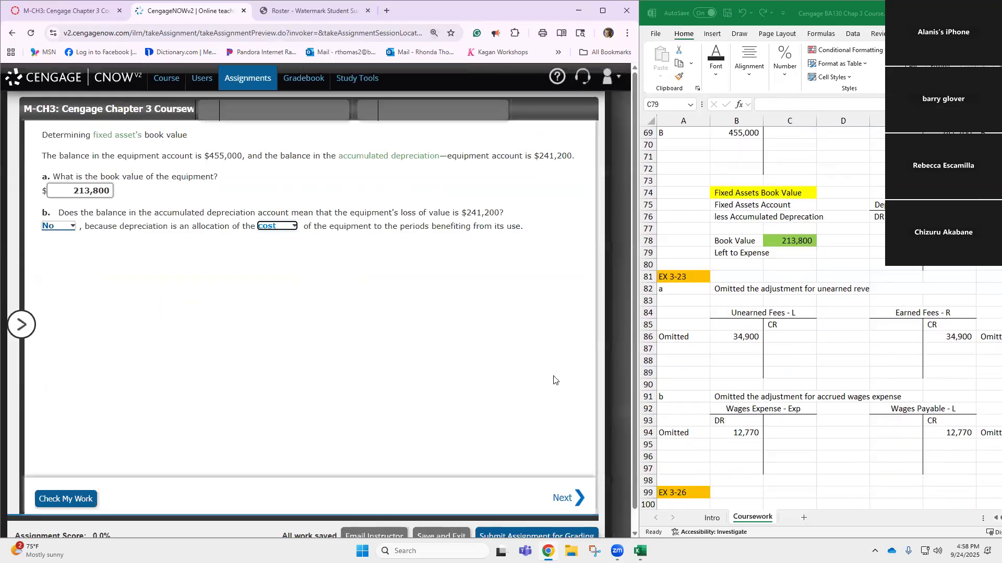
click(21, 326)
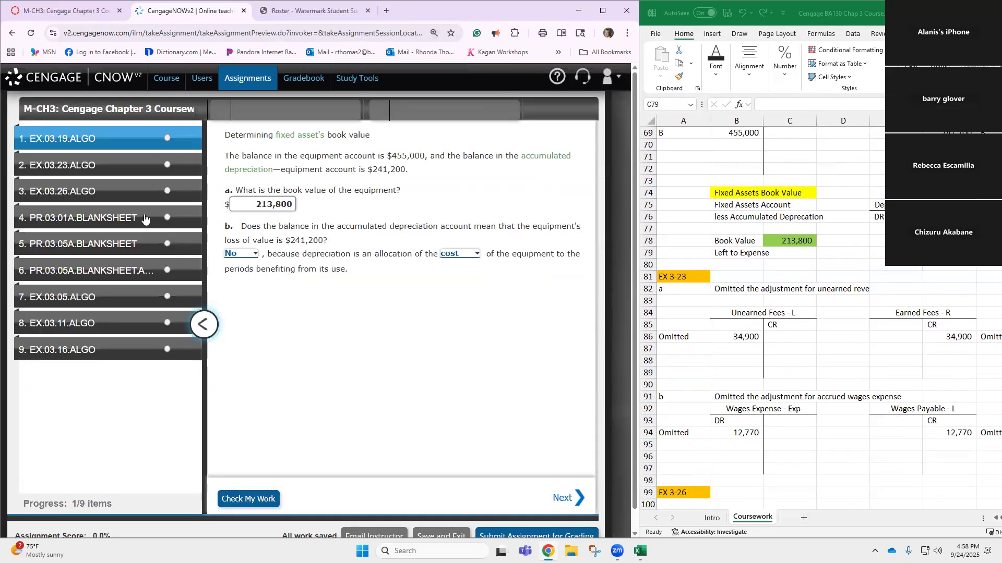
click(236, 502)
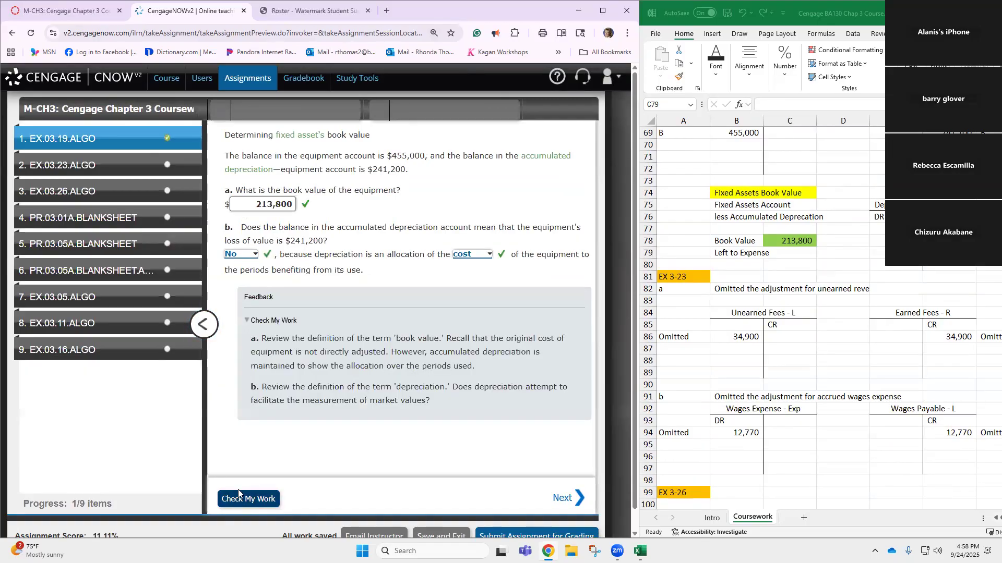
Step: View questions EX.03.23.ALGO and EX.03.26.ALGO, open EX.03.05.ALGO on accrued salaries and hide the question list
click(134, 166)
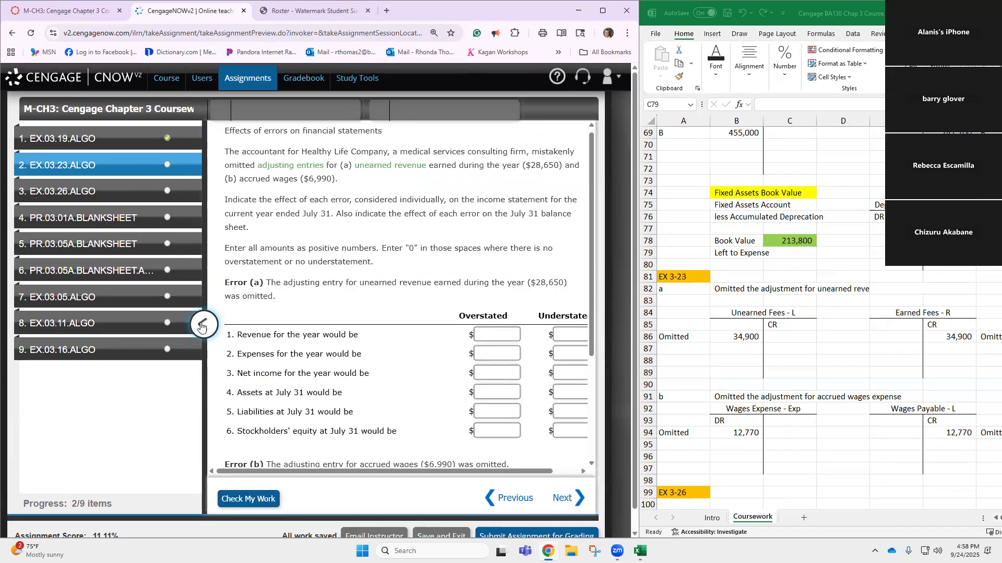
click(105, 191)
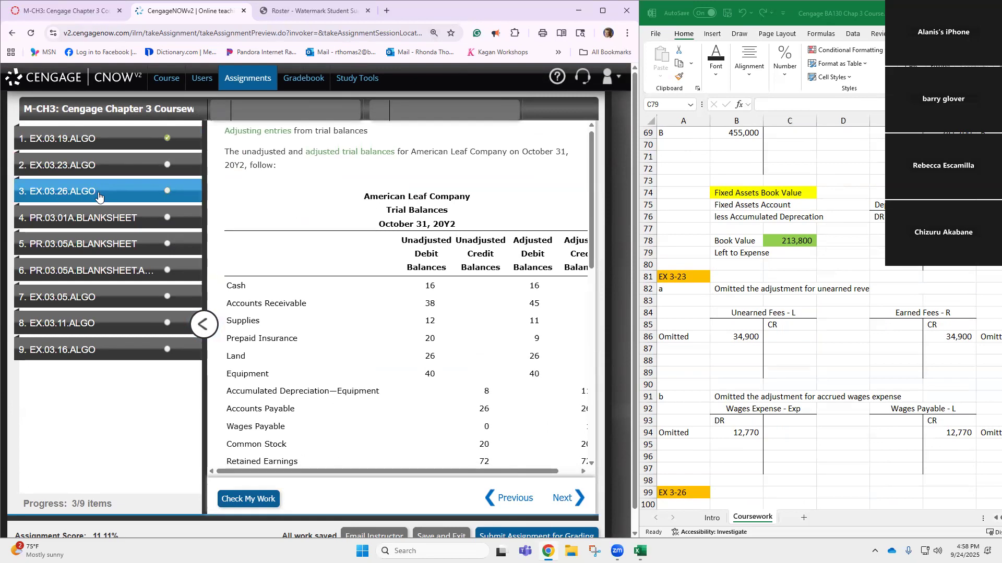
click(109, 298)
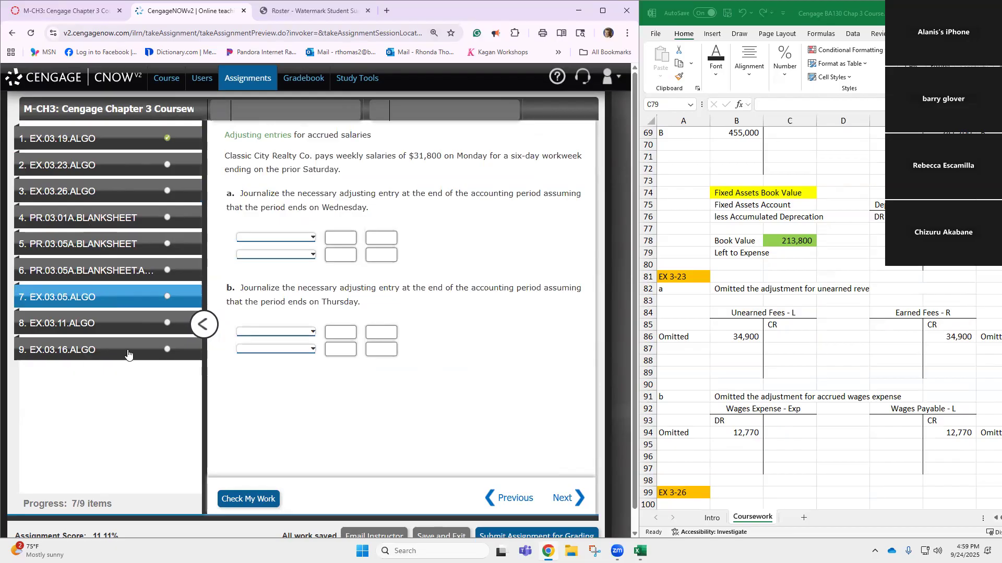
click(205, 330)
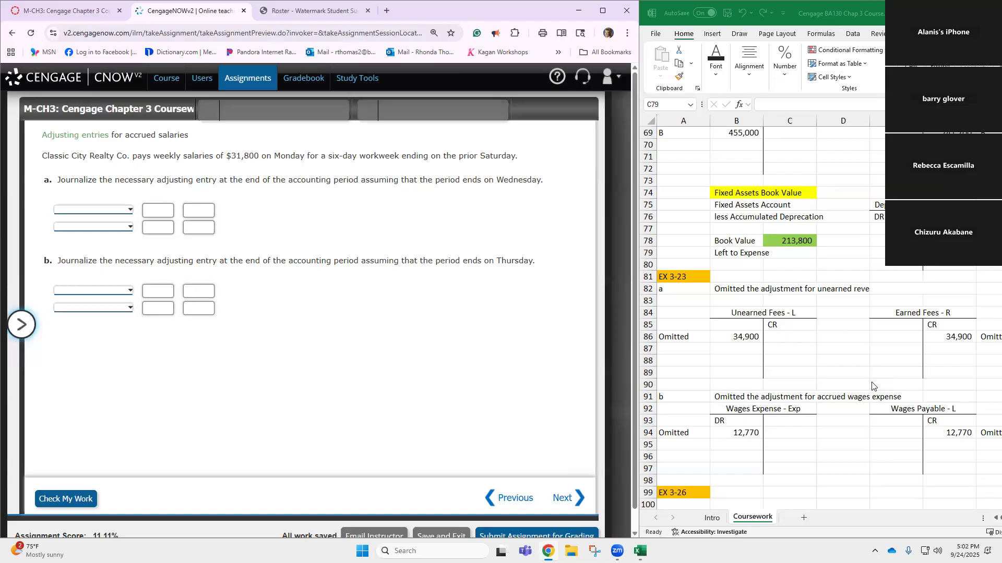
Step: Look through the Coursework sheet from EX 3-26 down to the adjusted trial balance and back up to the EX 3-26 accounts
scroll(835, 375, down, 12)
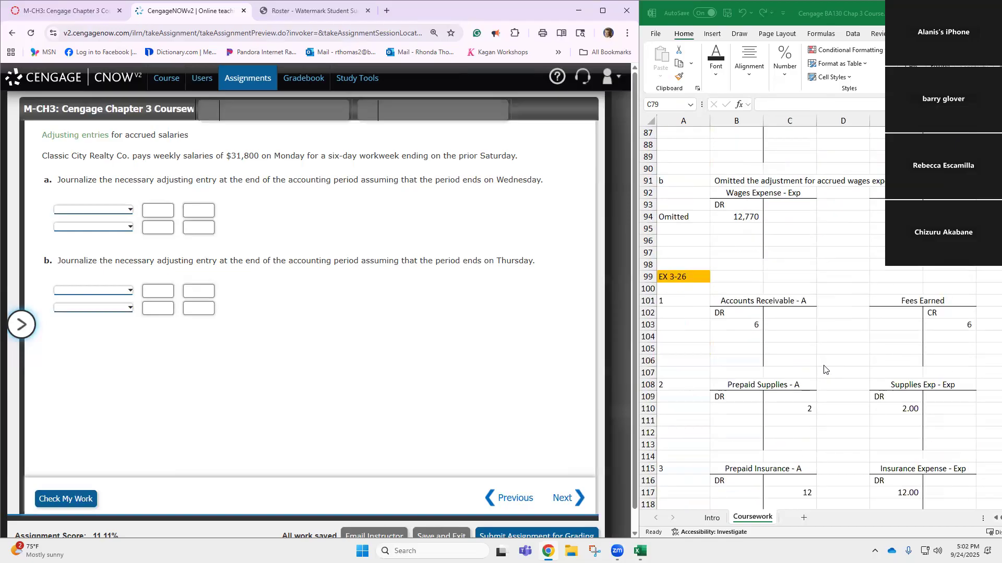
scroll(824, 370, down, 20)
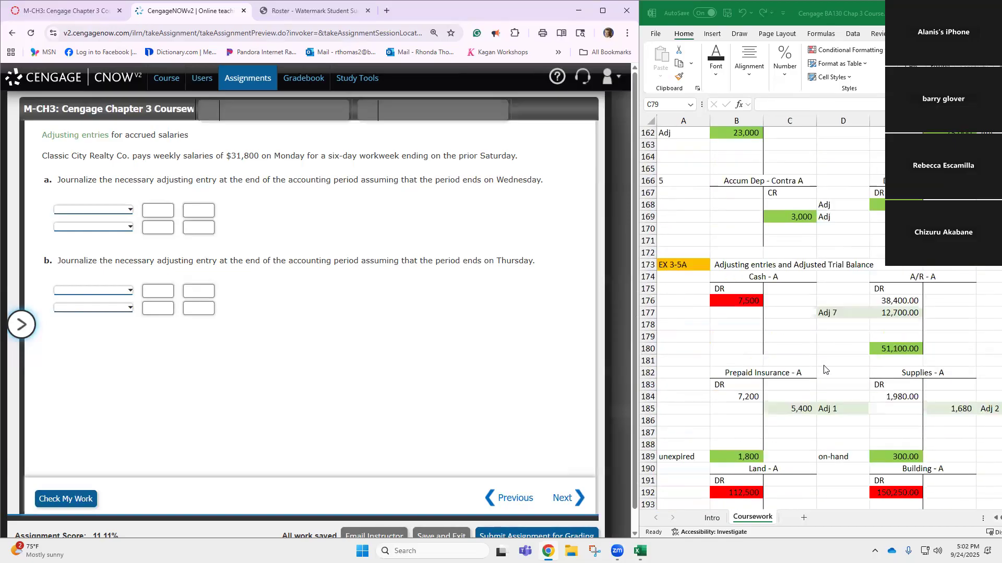
scroll(825, 369, down, 17)
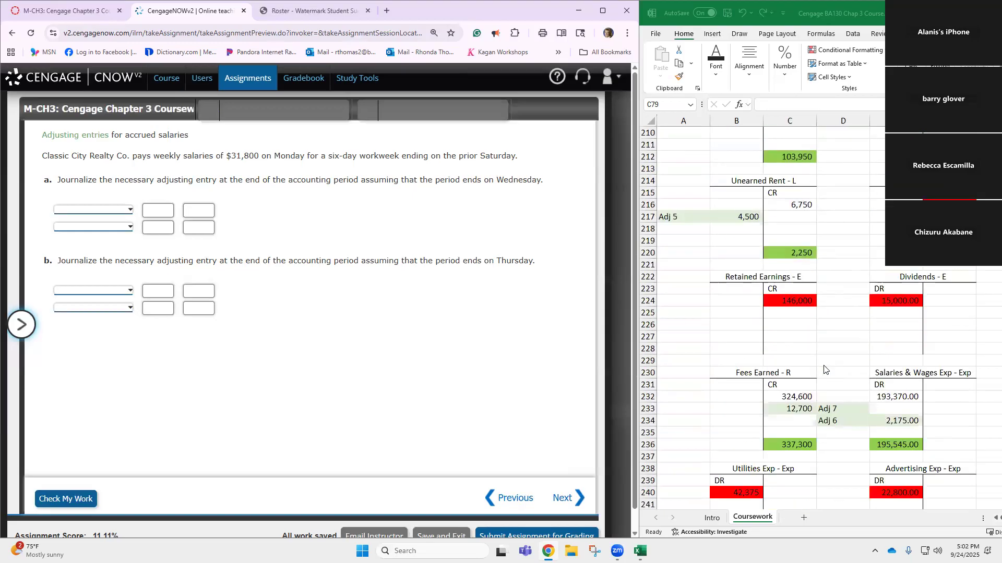
scroll(824, 369, down, 10)
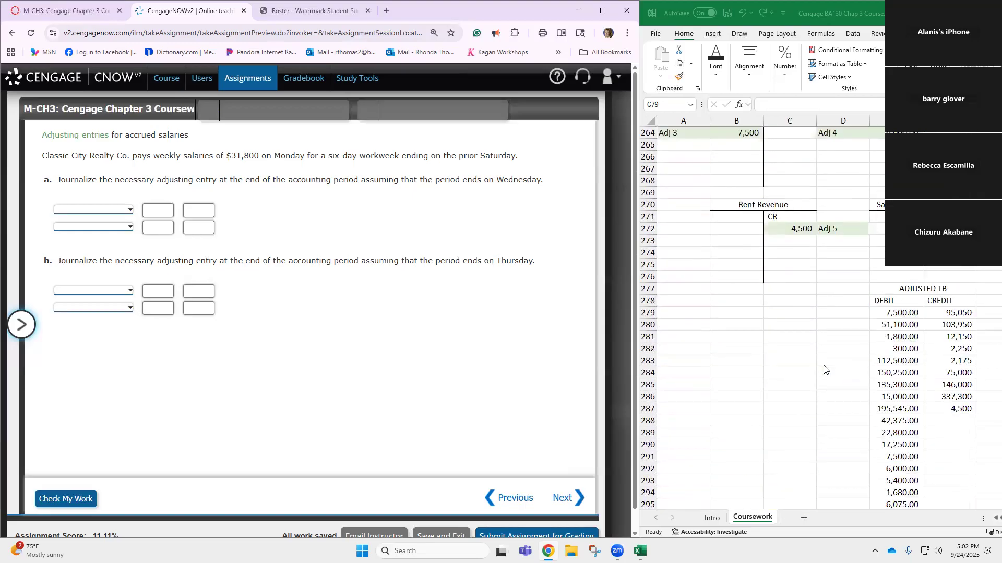
scroll(824, 370, up, 18)
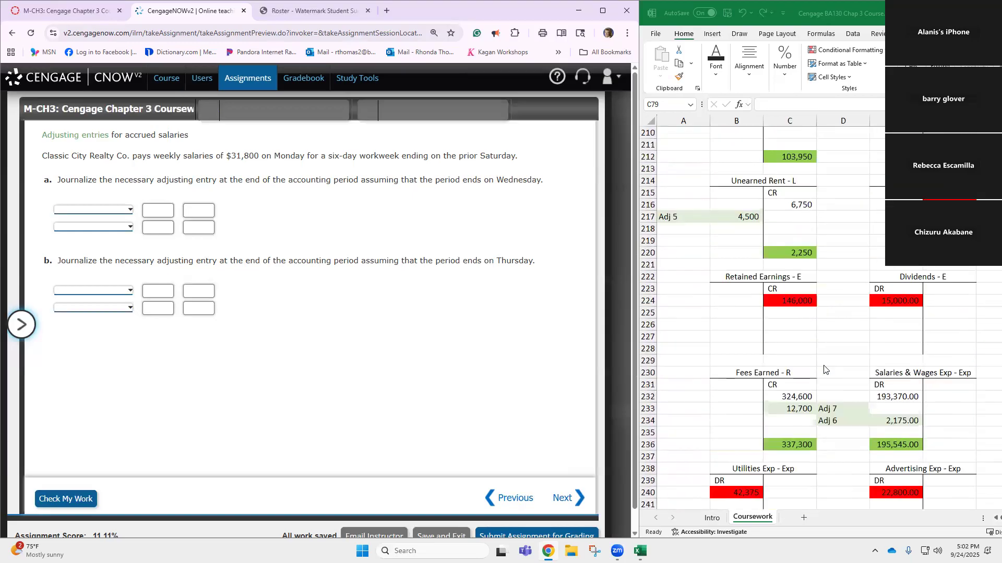
scroll(825, 370, up, 15)
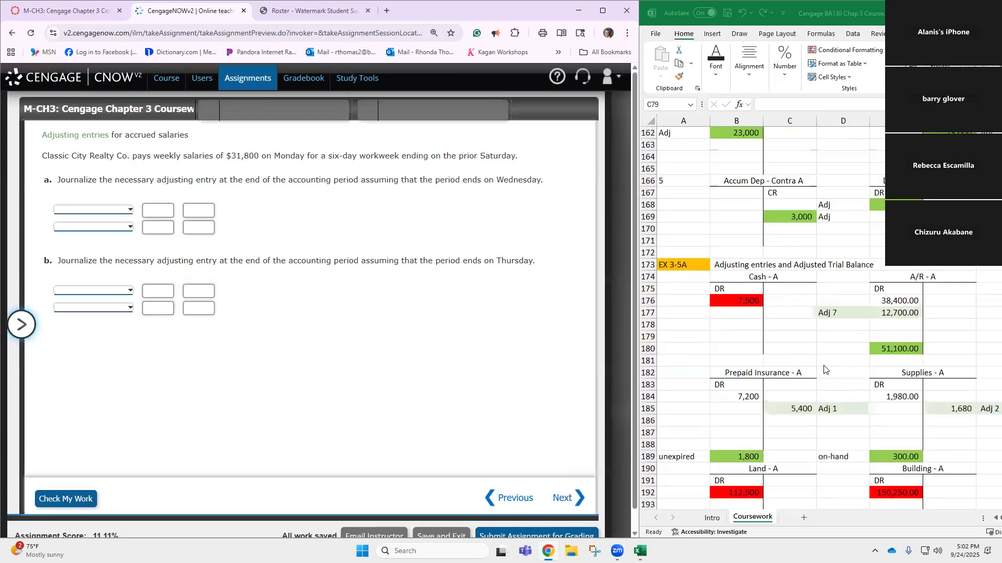
scroll(824, 370, up, 9)
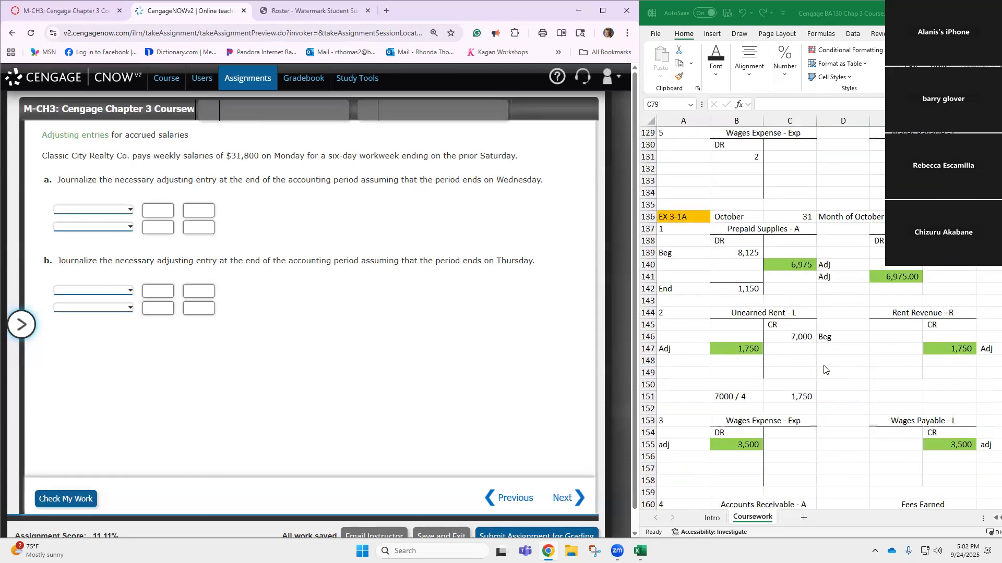
scroll(825, 369, up, 10)
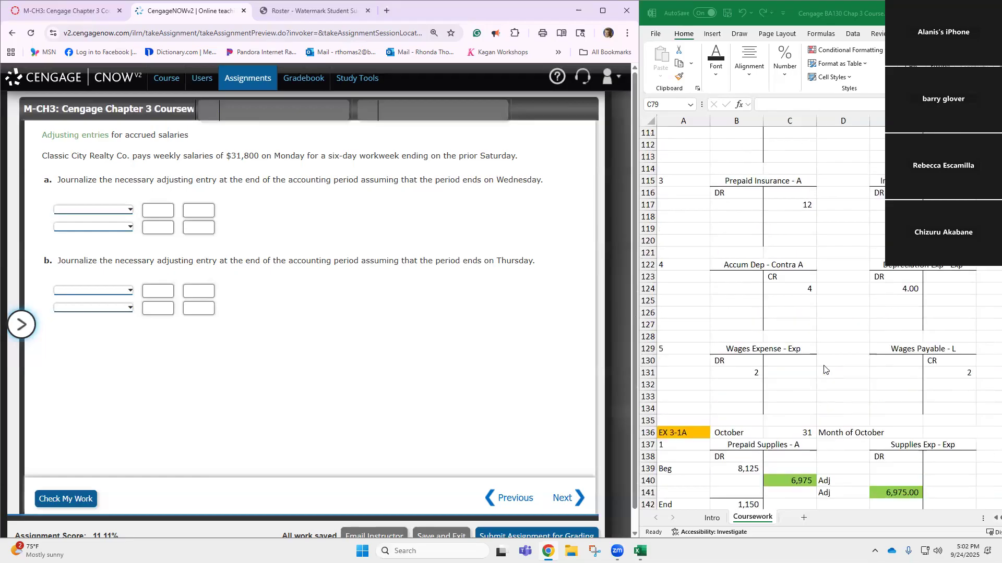
Step: In part a of the accrued salaries exercise, debit Salaries Expense for 15,900
scroll(824, 369, up, 11)
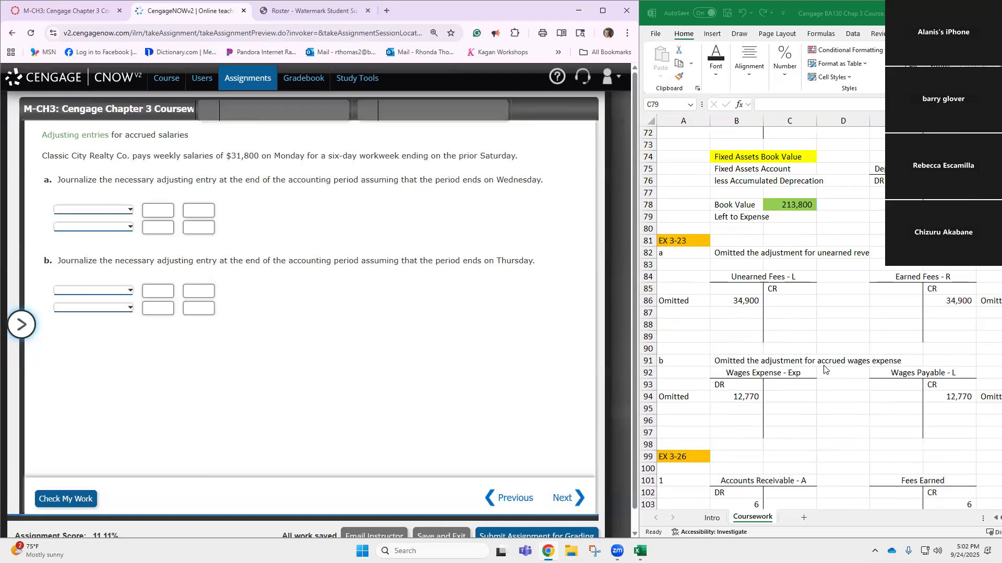
scroll(824, 370, up, 1)
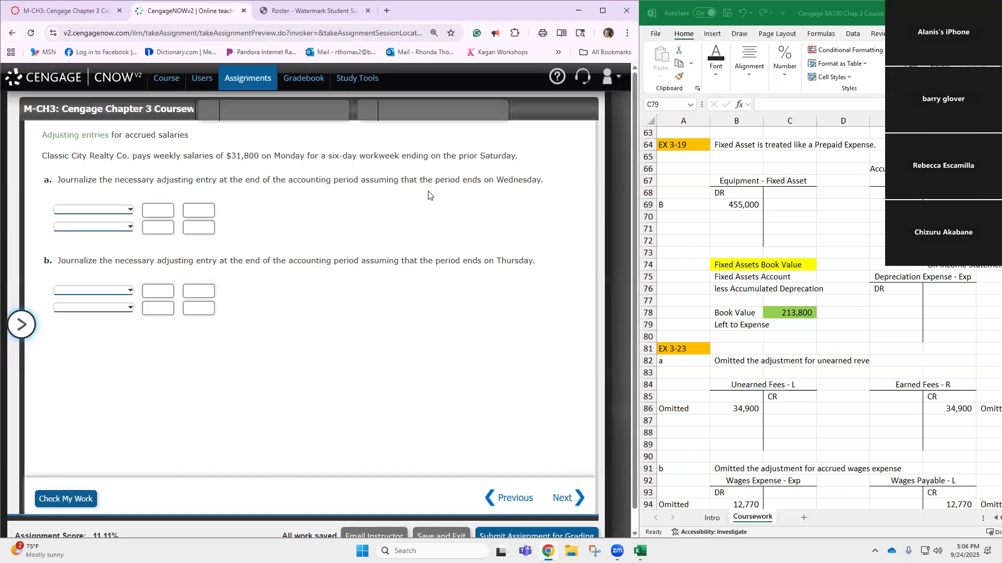
click(123, 209)
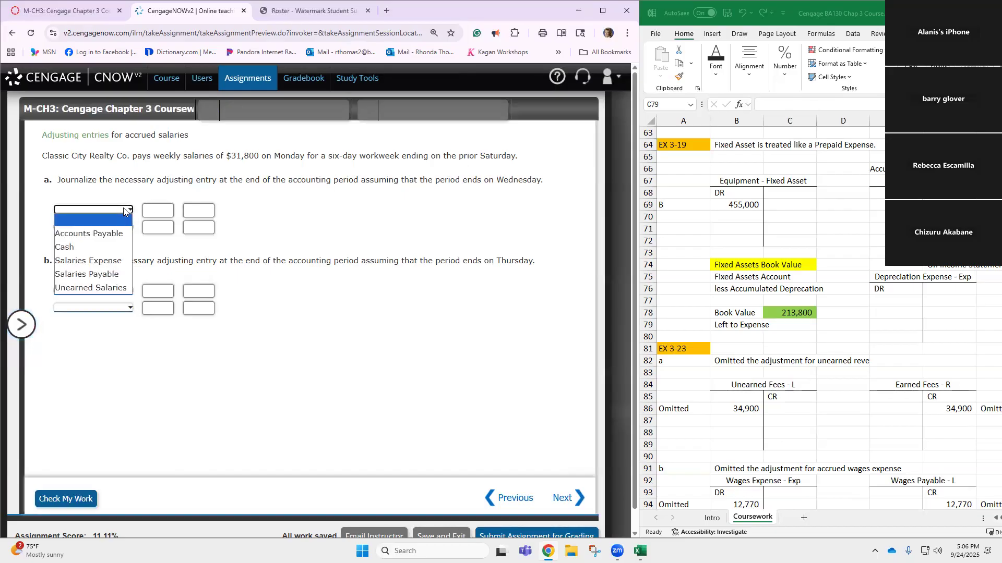
click(88, 260)
click(173, 211)
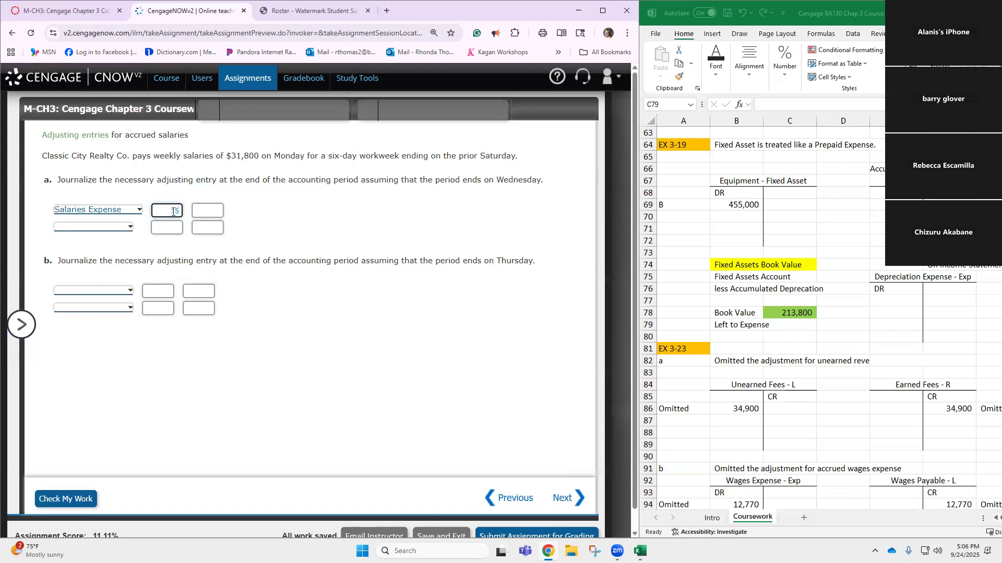
text(150)
key(BackSpace)
text(900)
Step: Fill part a's second line with Salaries Expense and a credit of 15,900, and check the answers
click(115, 228)
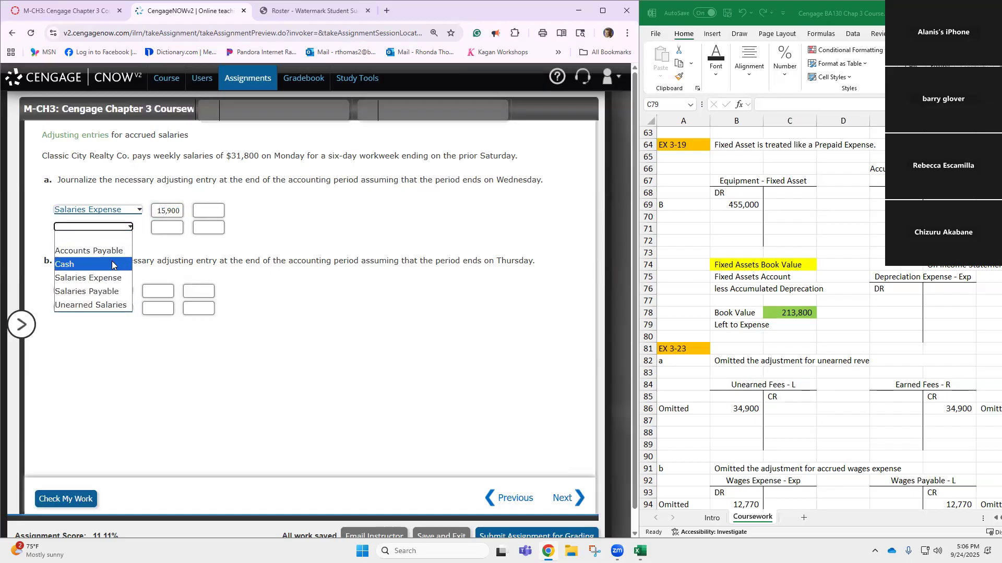
click(124, 272)
click(208, 227)
text(15,900)
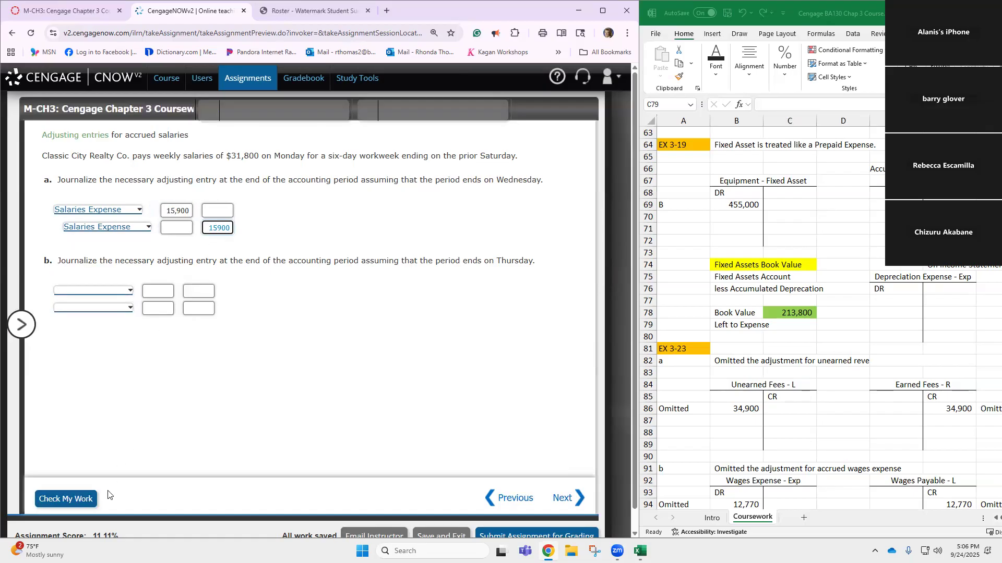
click(78, 500)
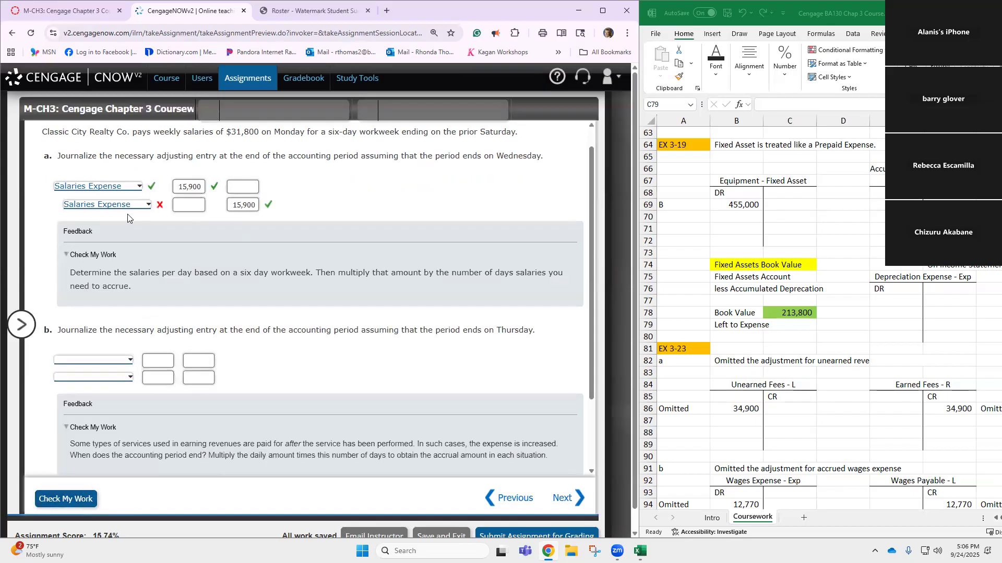
Step: Change the credited account in part a to Salaries Payable and check the answers again
click(141, 206)
click(142, 267)
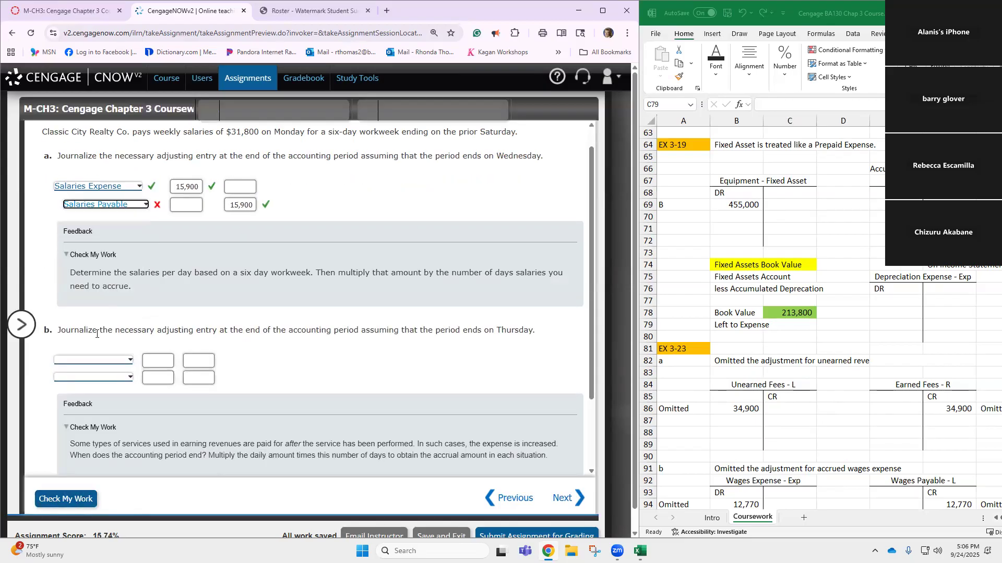
click(66, 500)
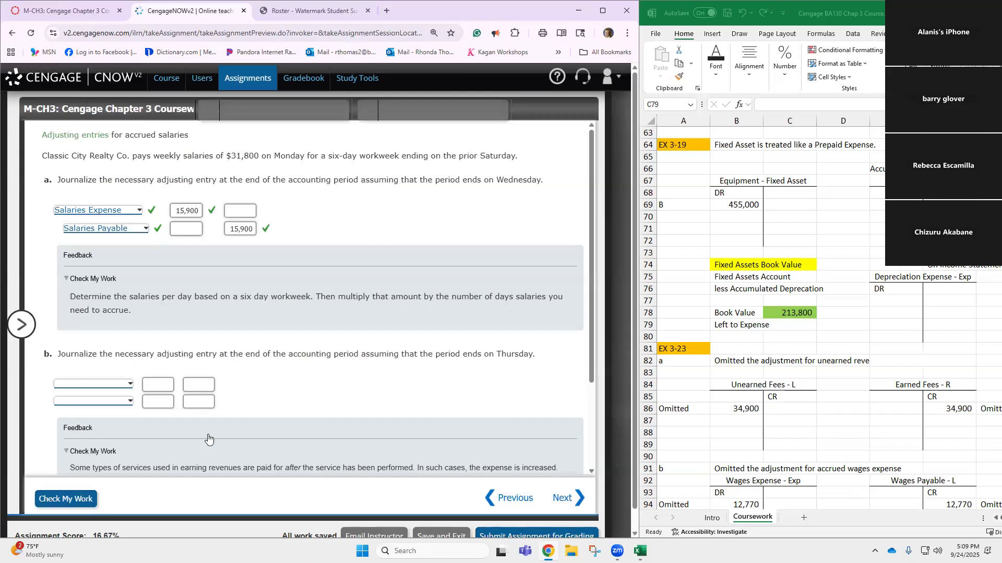
Step: Journalize part b as a 21,200 debit to Salaries Expense and a 21,200 credit to Salaries Payable, and check the answers
click(120, 385)
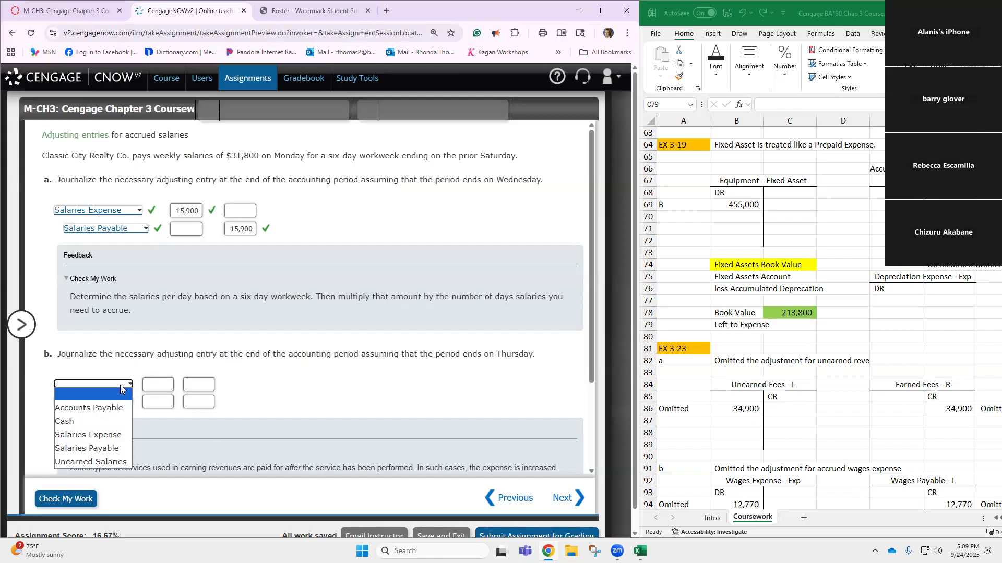
click(107, 436)
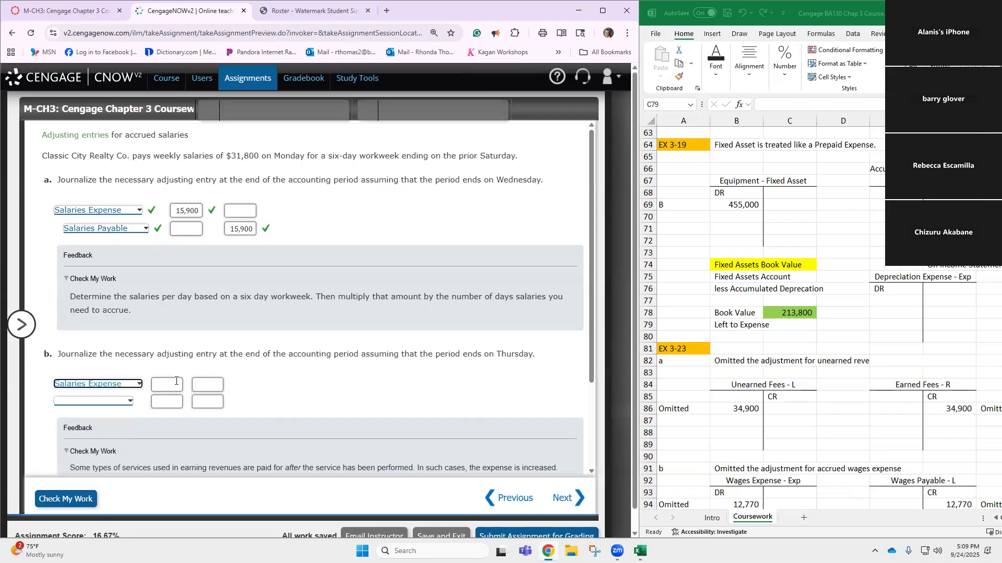
click(174, 383)
text(21200)
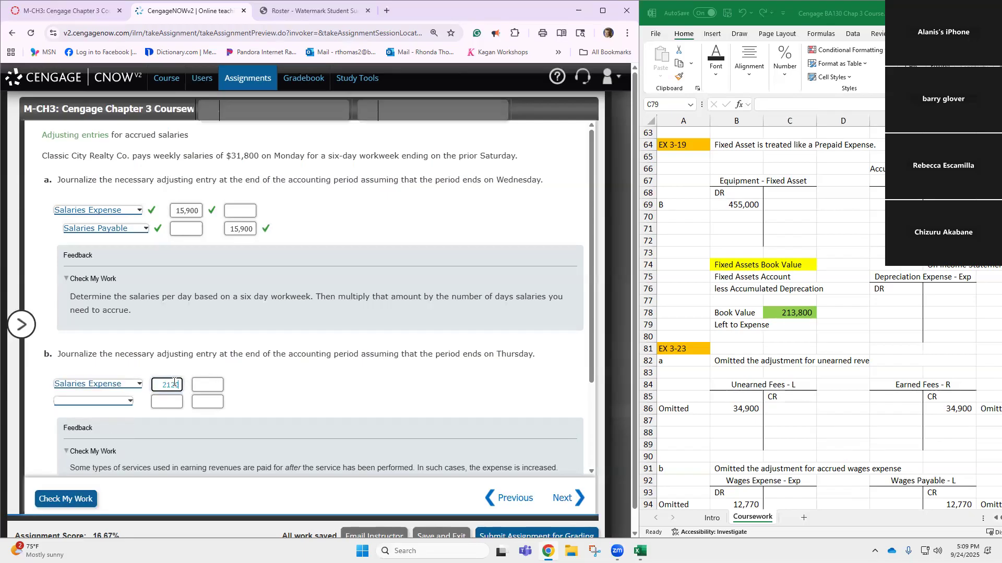
click(128, 401)
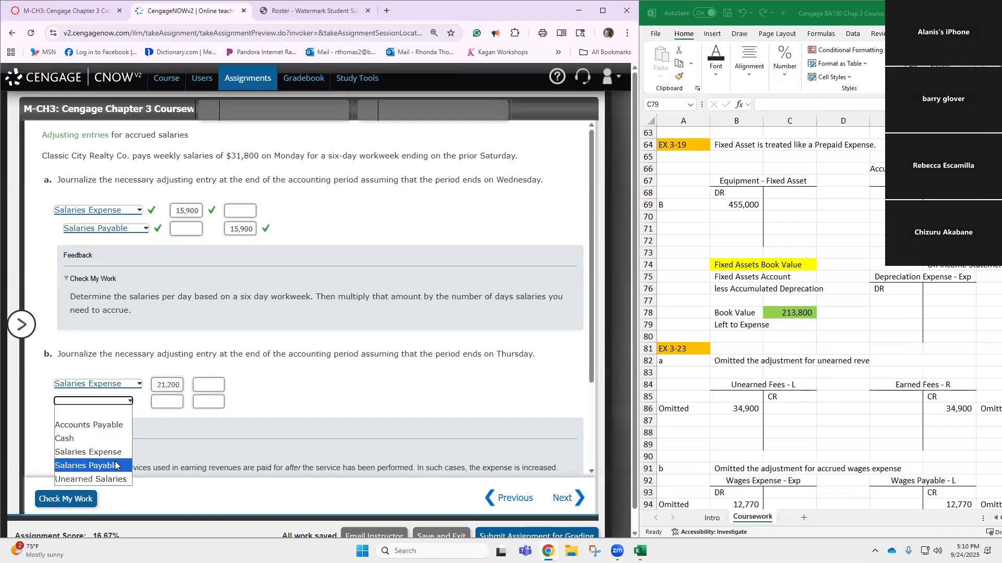
click(115, 461)
click(210, 403)
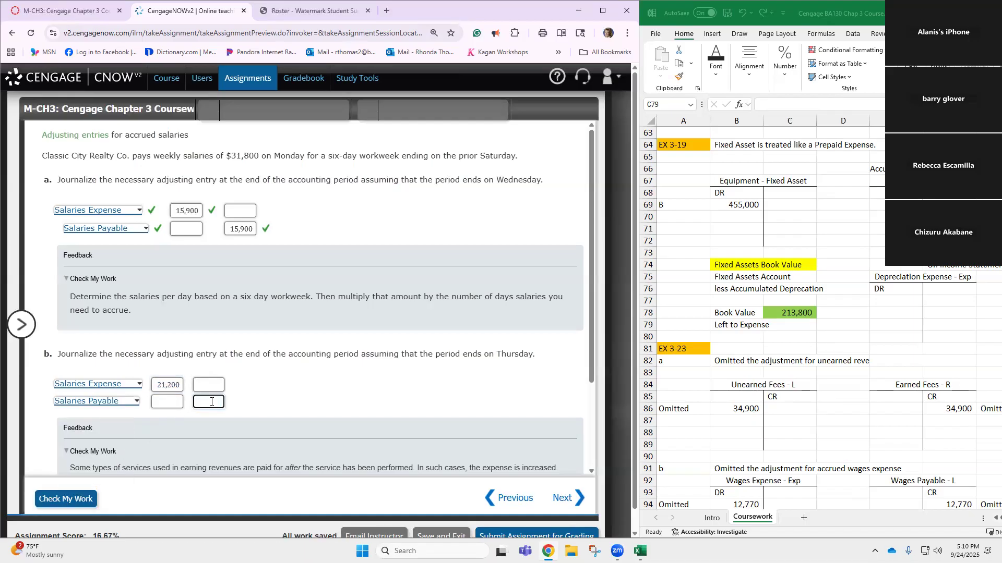
text(21200)
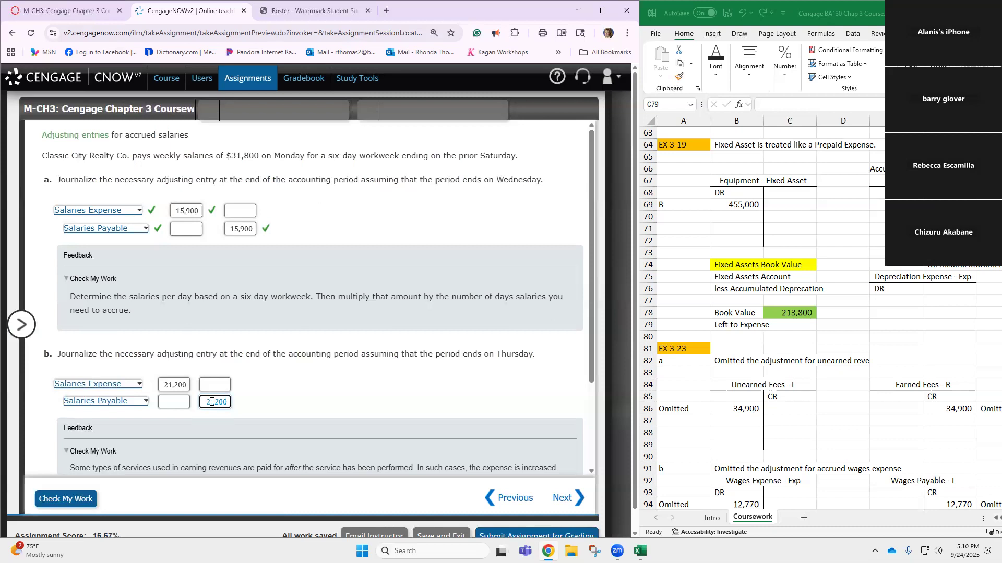
click(92, 502)
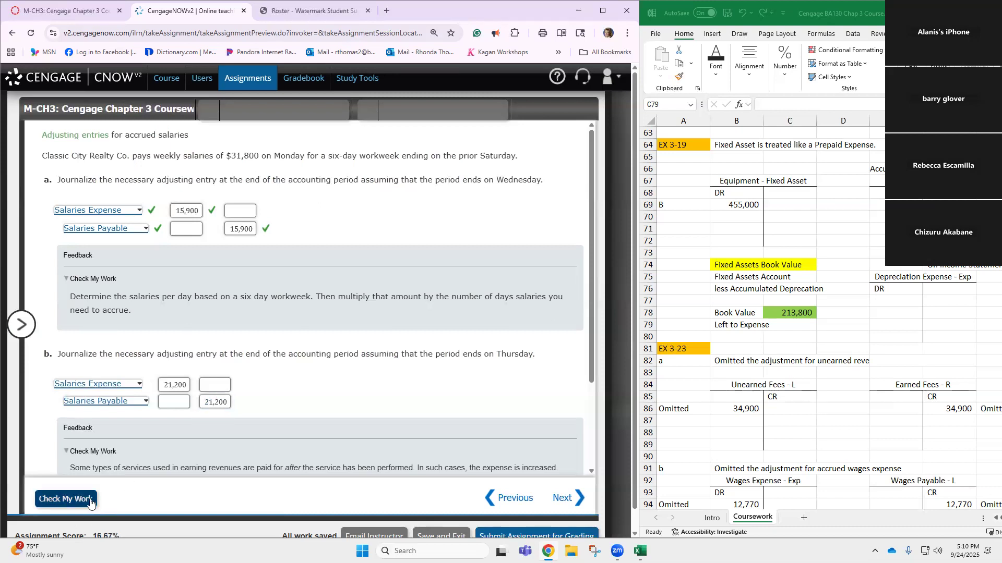
scroll(209, 446, up, 2)
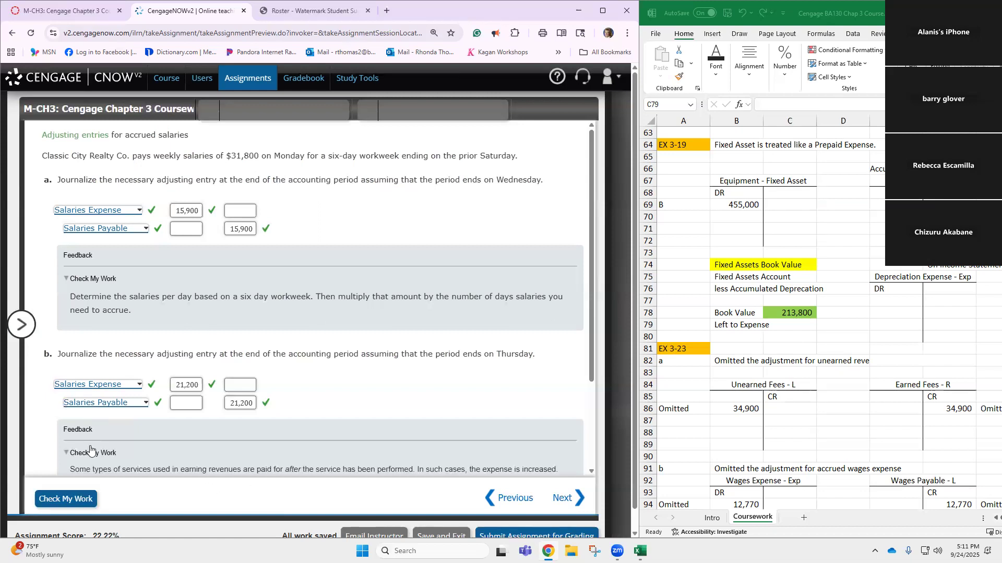
Step: Open question EX.03.11.ALGO on the supplies adjustment, hide the question list and enlarge the page
click(21, 324)
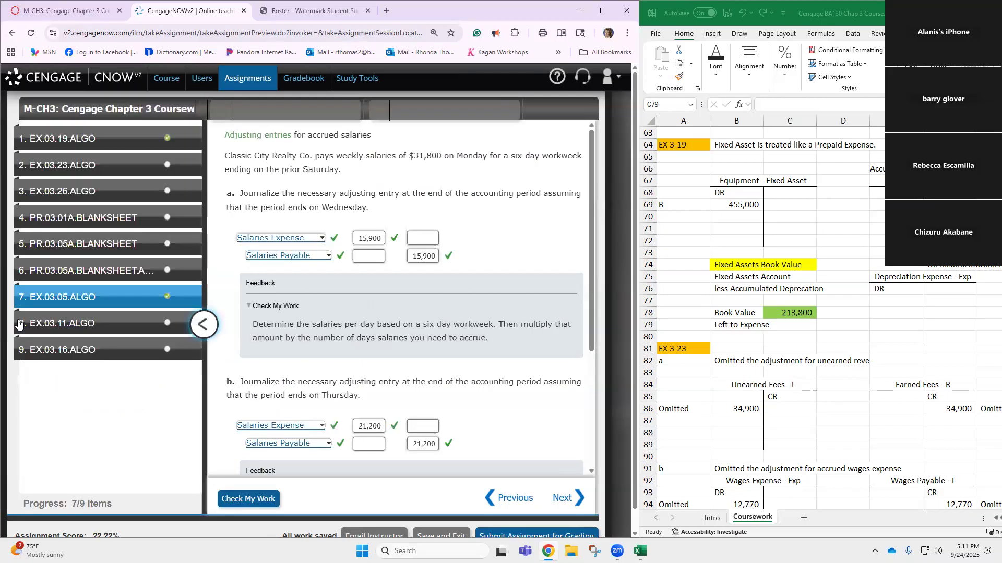
click(140, 330)
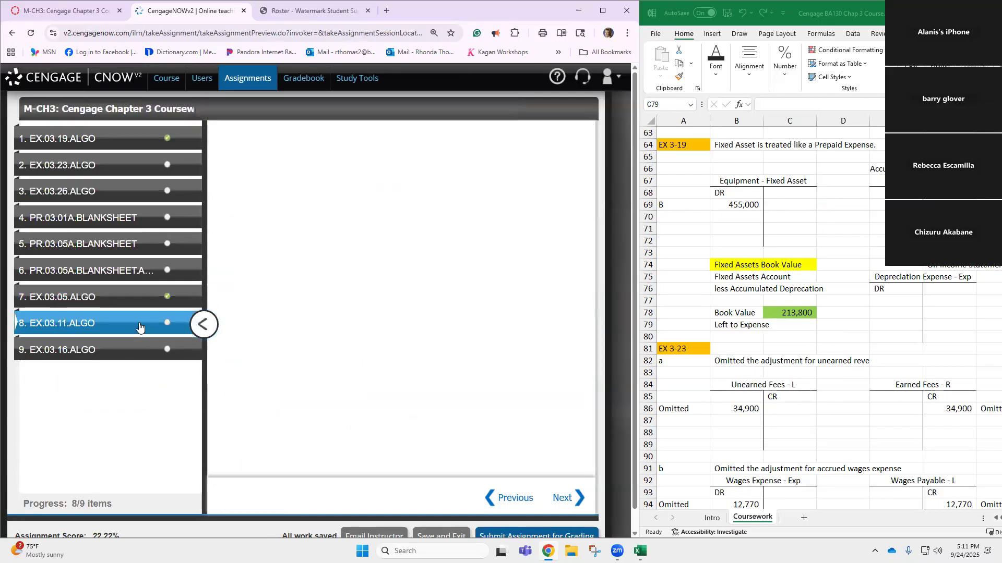
click(204, 324)
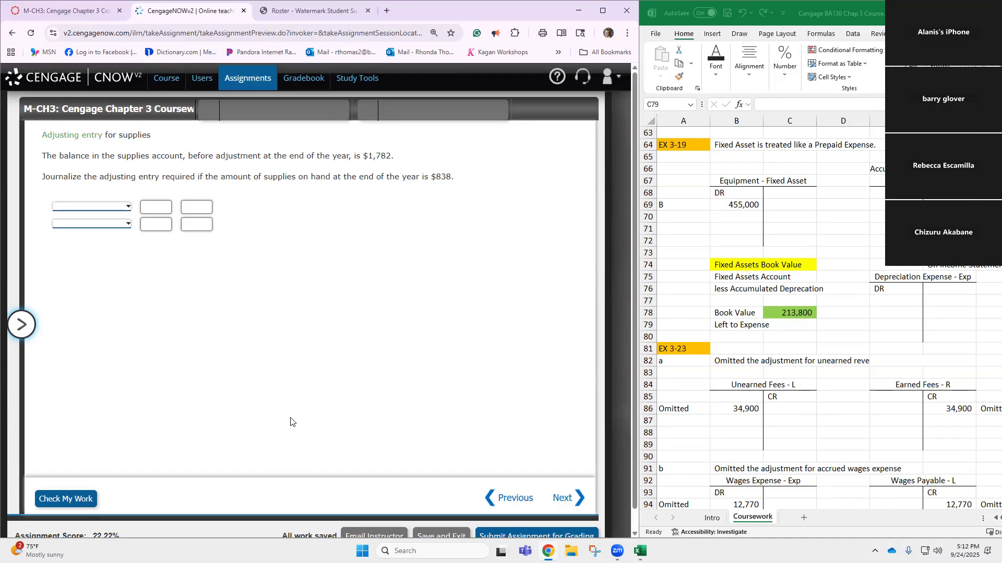
key(ctrl+plus)
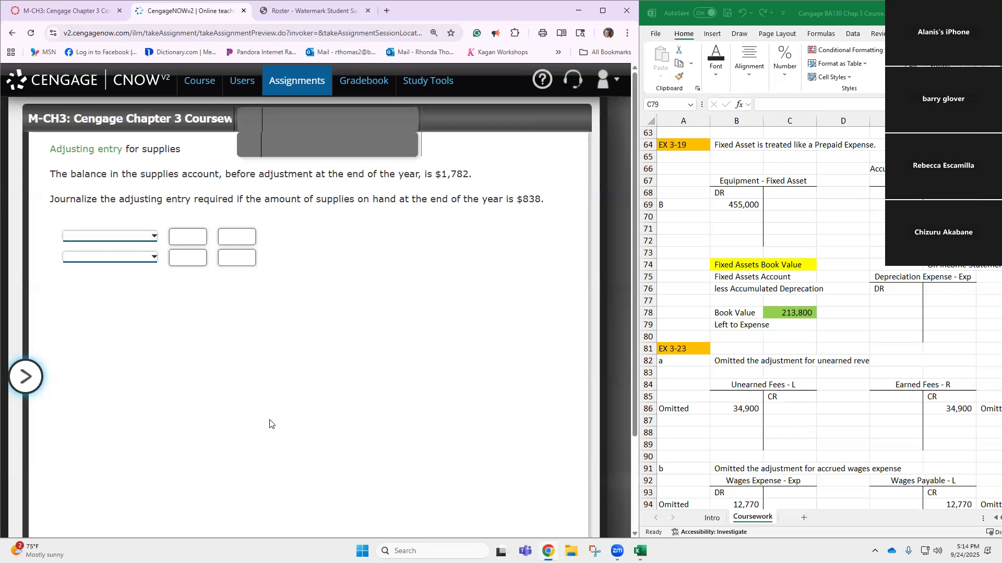
Step: Journalize the supplies adjustment as a 944 debit to Supplies Expense and a 944 credit to Supplies
click(147, 238)
click(137, 309)
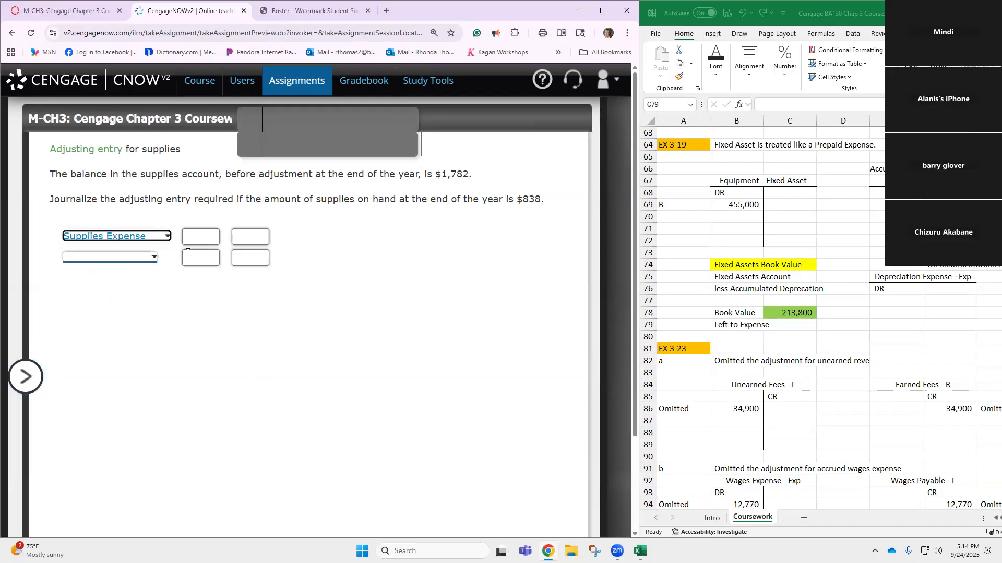
click(205, 234)
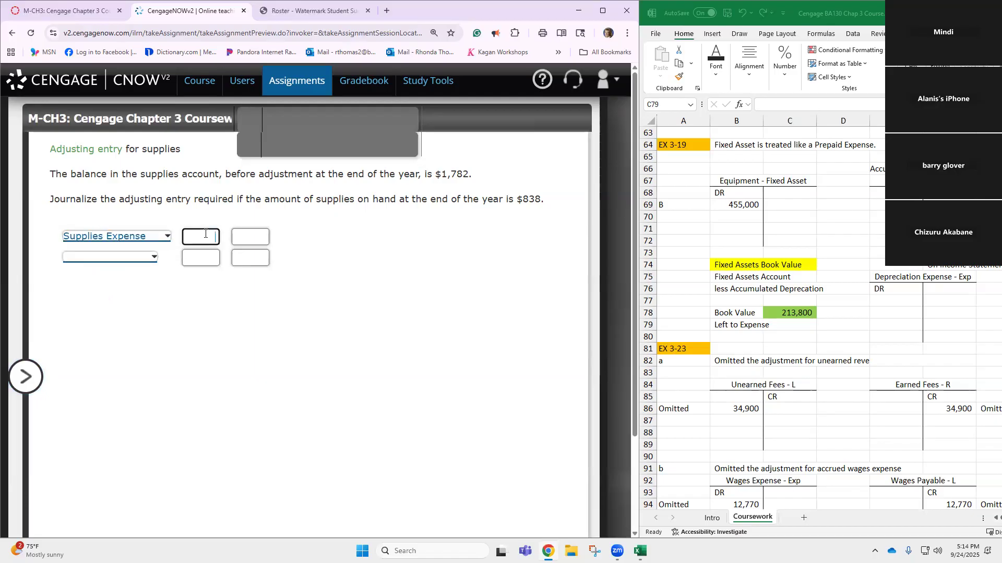
text(944)
click(126, 257)
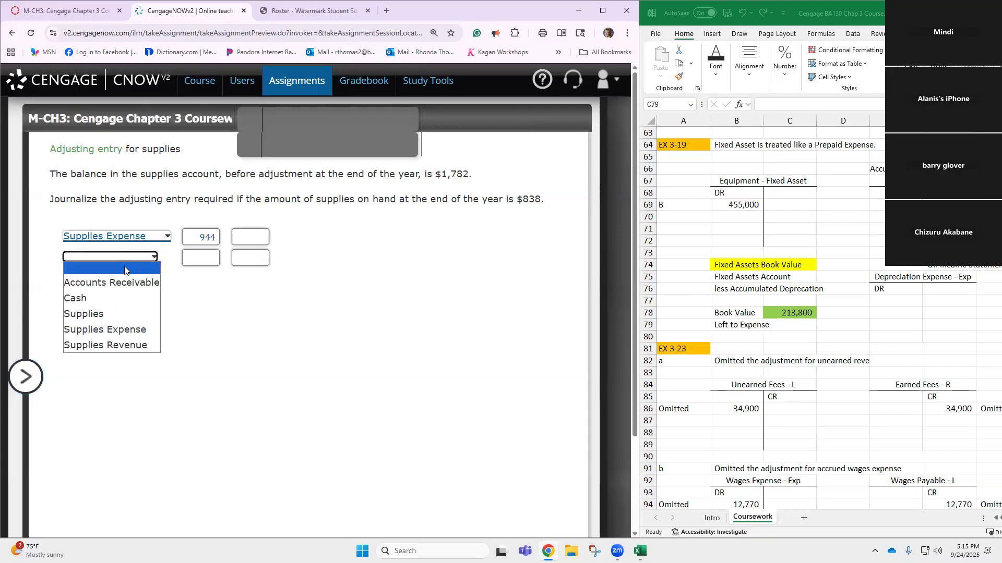
click(114, 312)
click(263, 259)
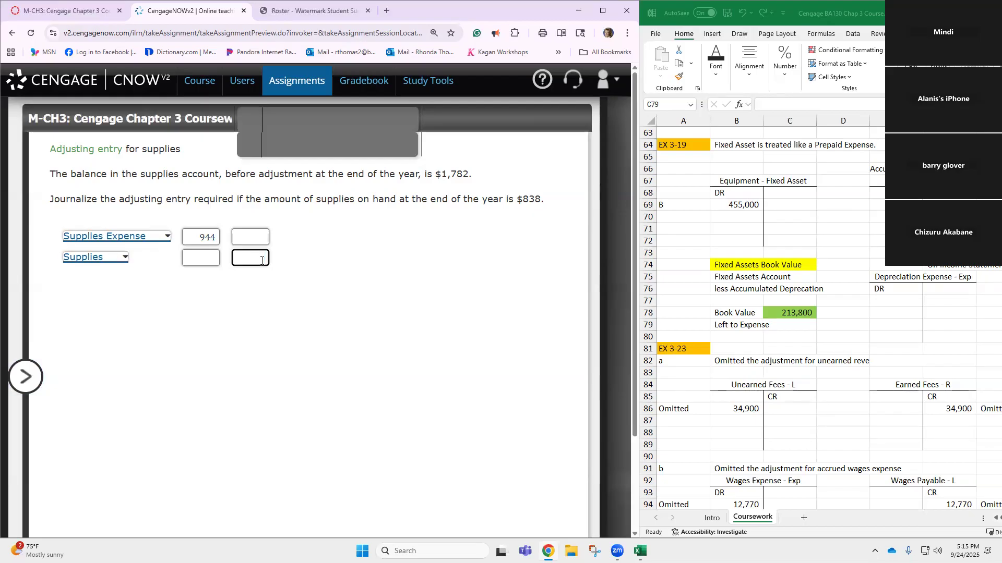
text(944)
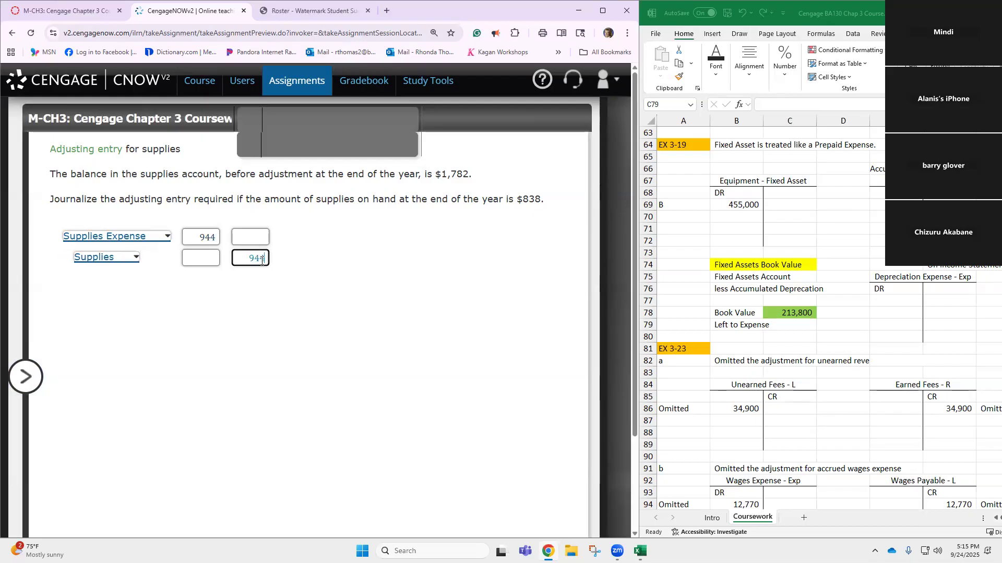
Step: Reduce the page zoom one level and check the answers of EX.03.11.ALGO, leaving the question list hidden
click(26, 377)
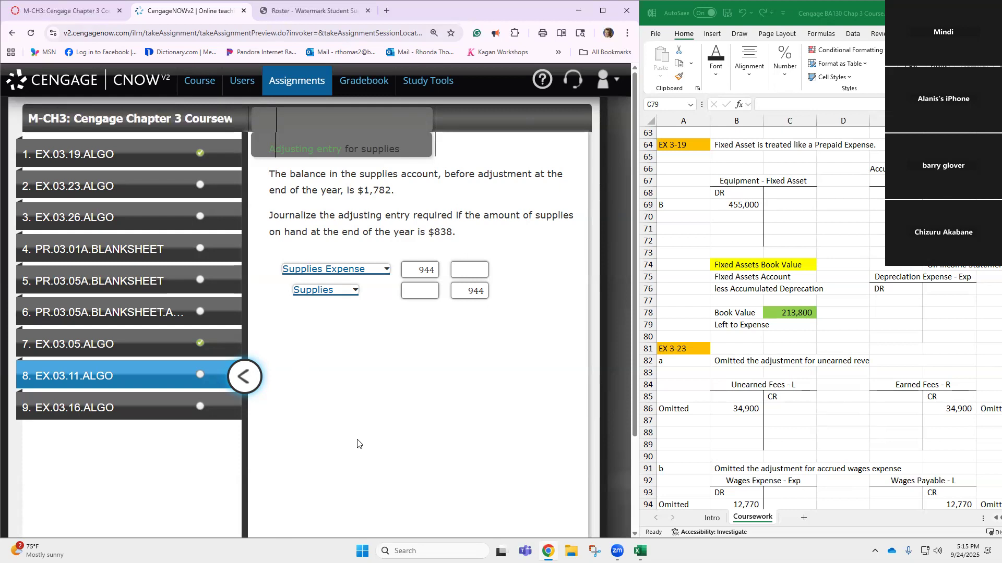
key(ctrl+minus)
click(270, 498)
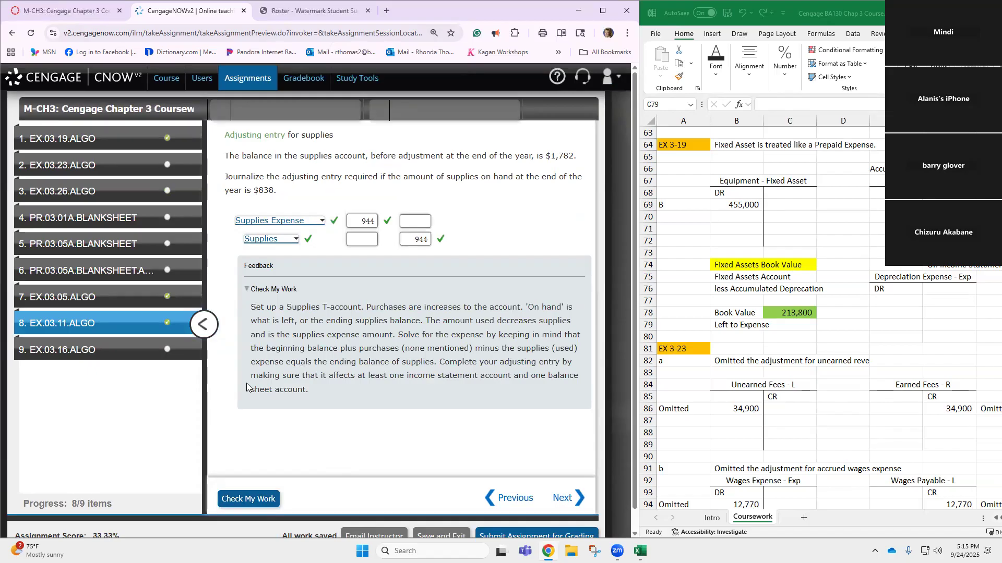
click(203, 324)
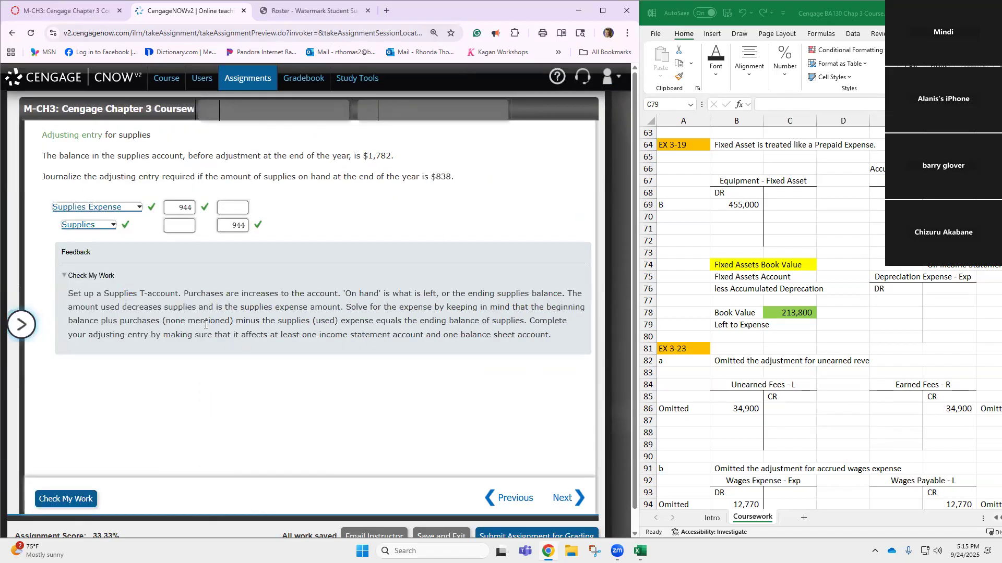
Step: Open question EX.03.16.ALGO on unearned and accrued fees with the question list hidden
click(22, 324)
click(139, 349)
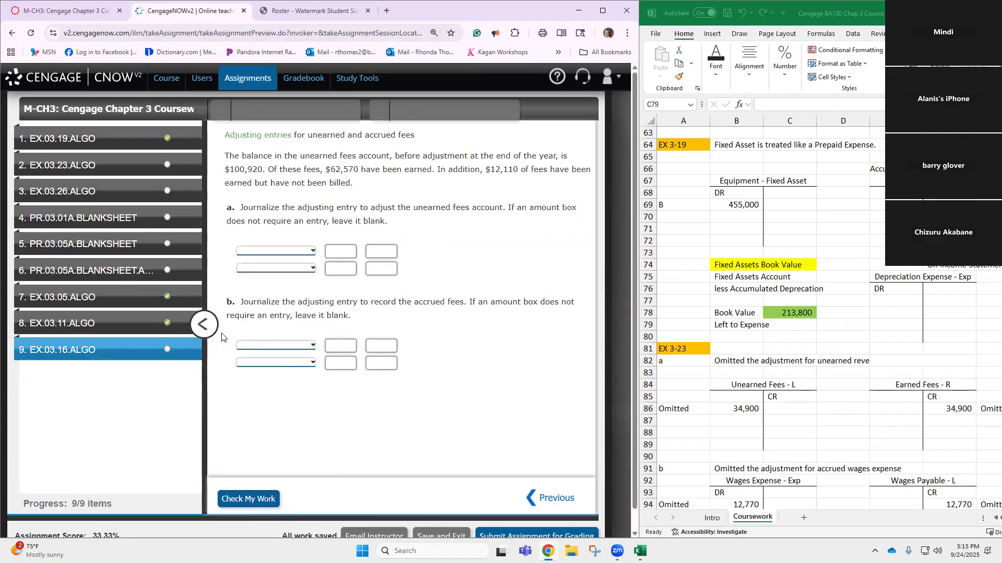
click(202, 325)
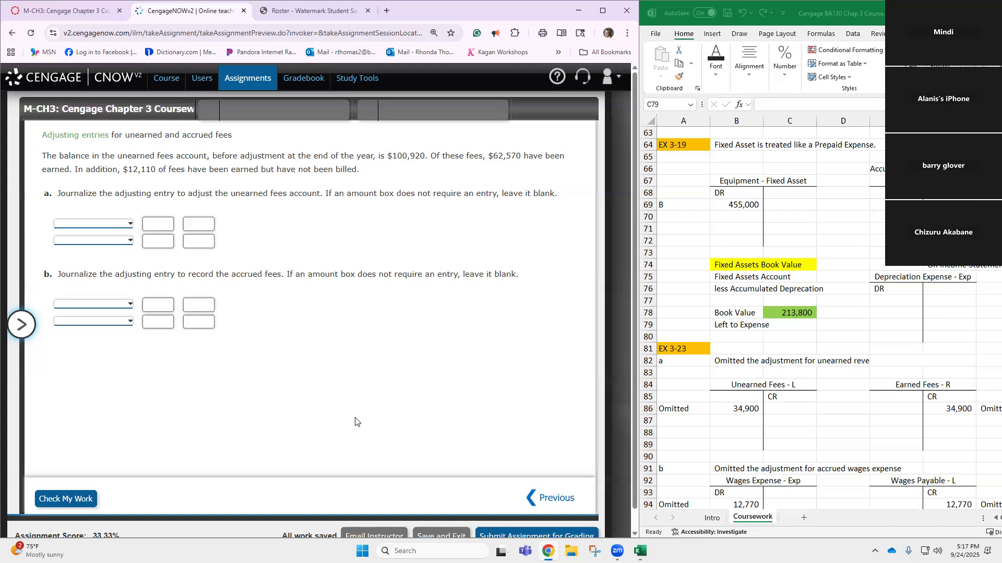
Step: In part a of the fees exercise, debit Unearned Fees for 62,570
click(119, 224)
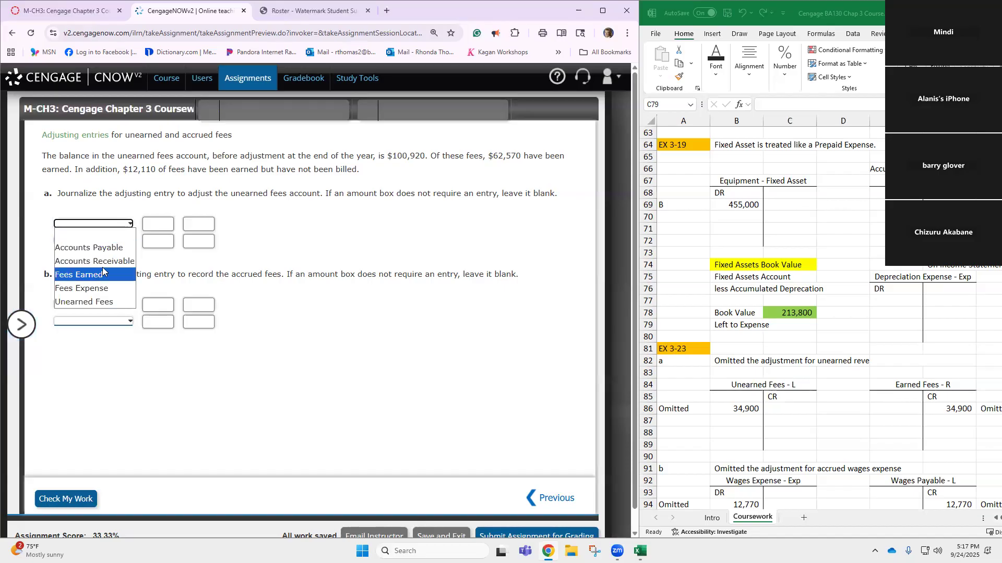
click(108, 302)
click(156, 227)
text(62570)
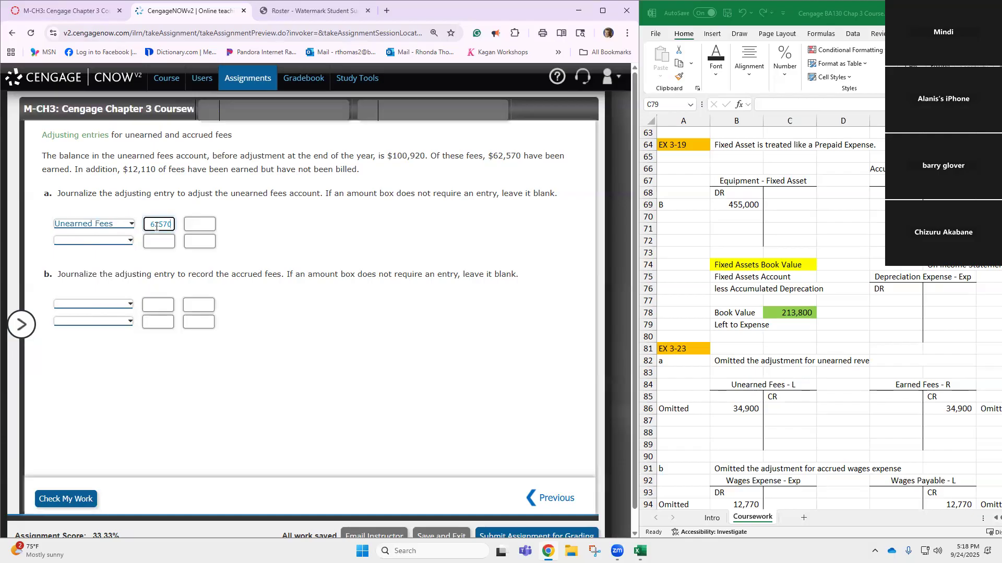
Step: Complete the part a entry by crediting Fees Earned for 62,570
click(129, 241)
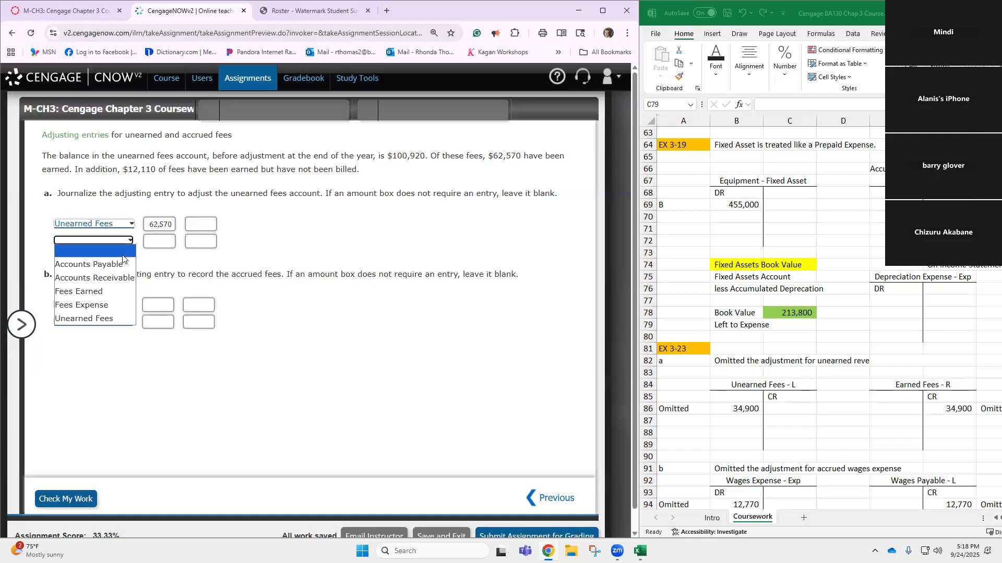
click(117, 295)
click(200, 241)
text(62)
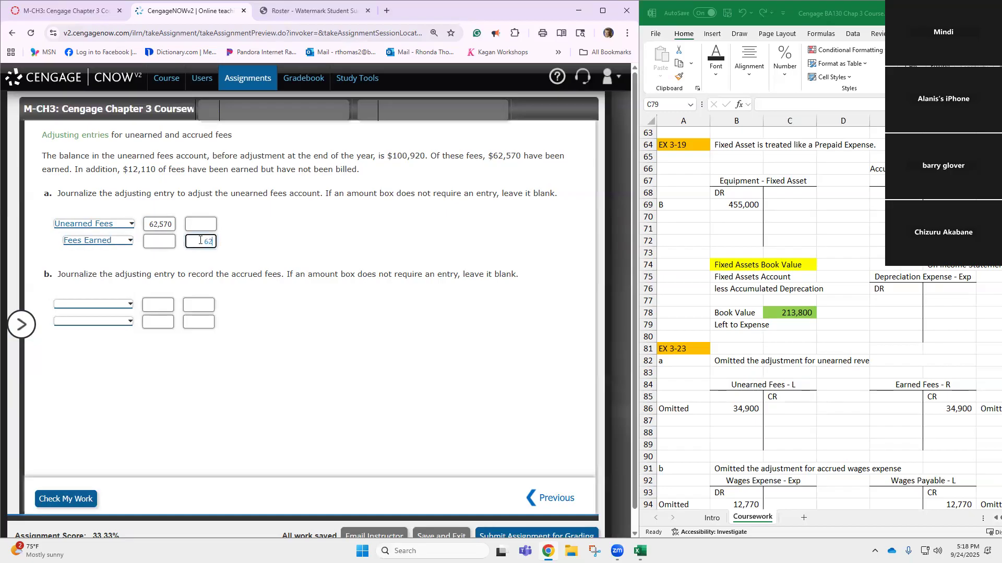
text(570)
click(296, 345)
Step: Highlight the sentence on unbilled earned fees and debit Accounts Receivable for 12,110 in part b
drag(157, 167, 364, 177)
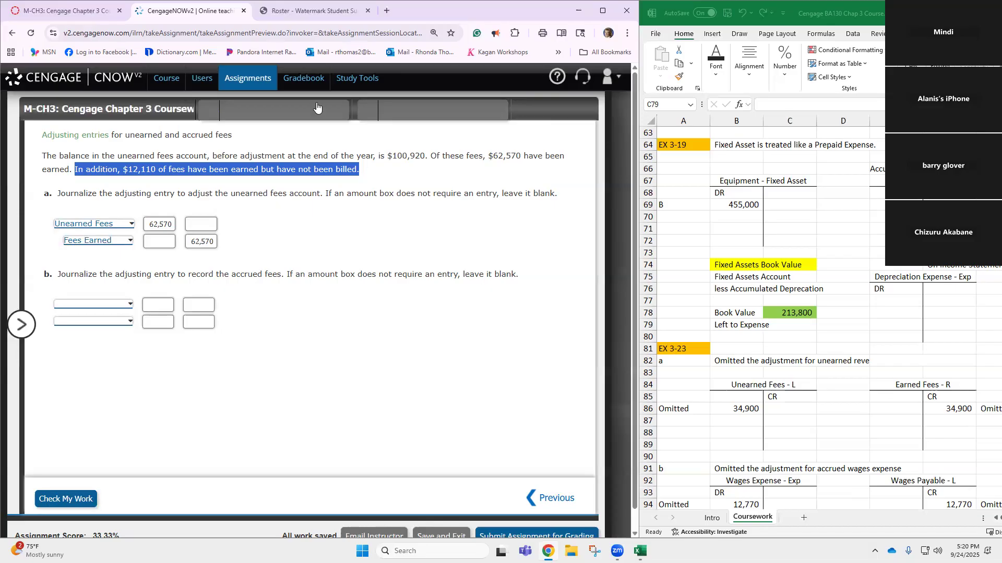
click(123, 308)
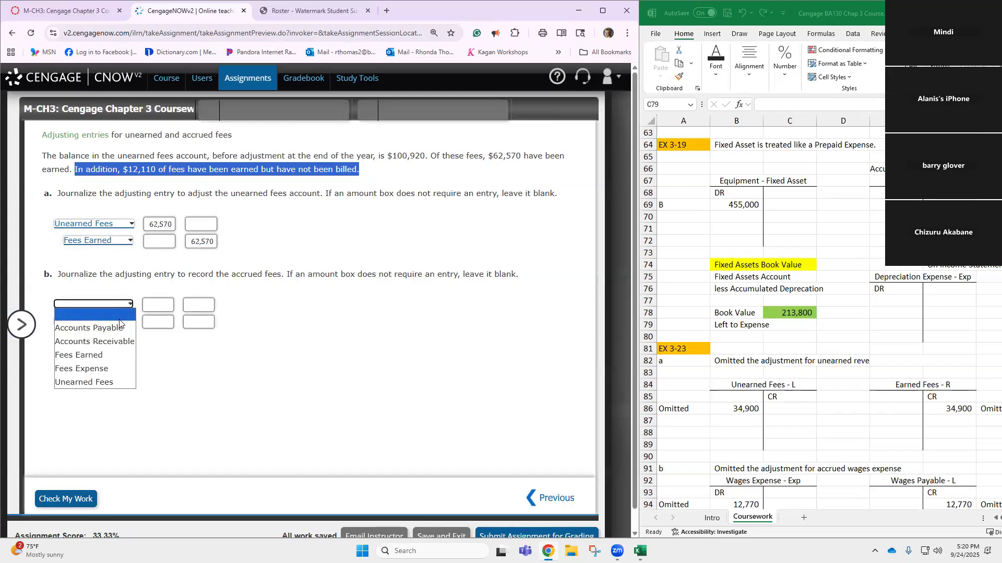
click(84, 334)
click(174, 303)
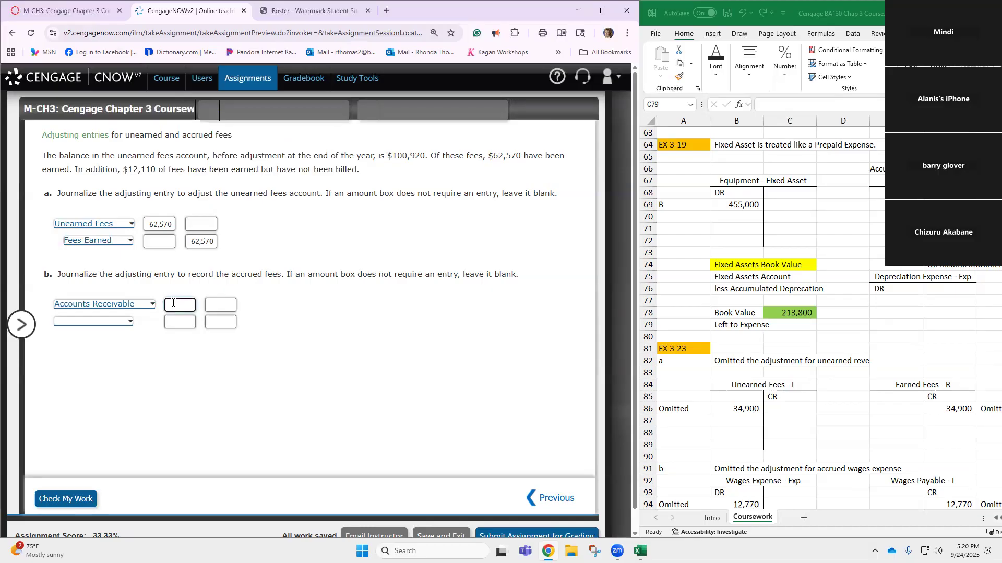
text(12110)
Step: Credit Fees Earned for 12,110 in part b and check the answers of the exercise
click(127, 321)
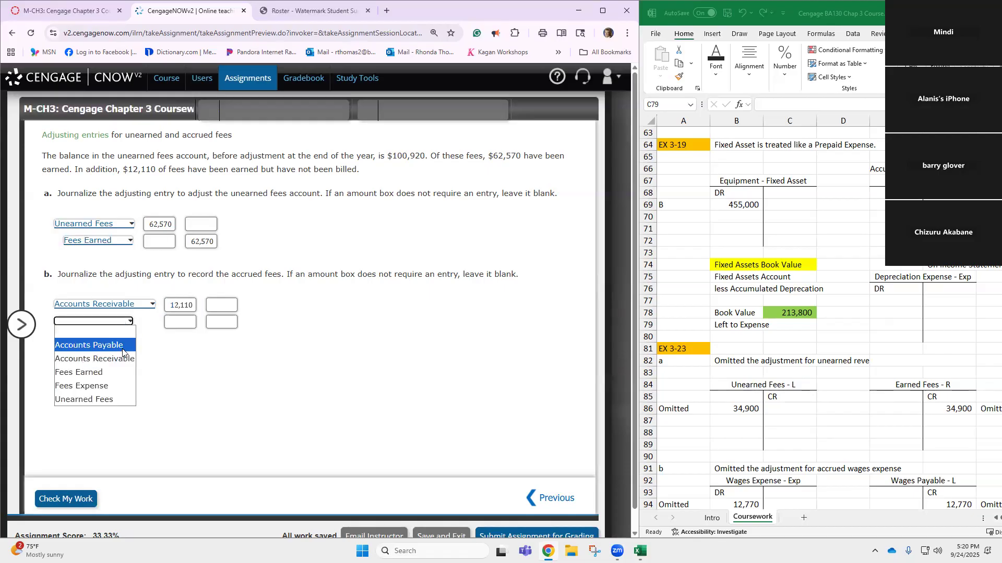
click(109, 373)
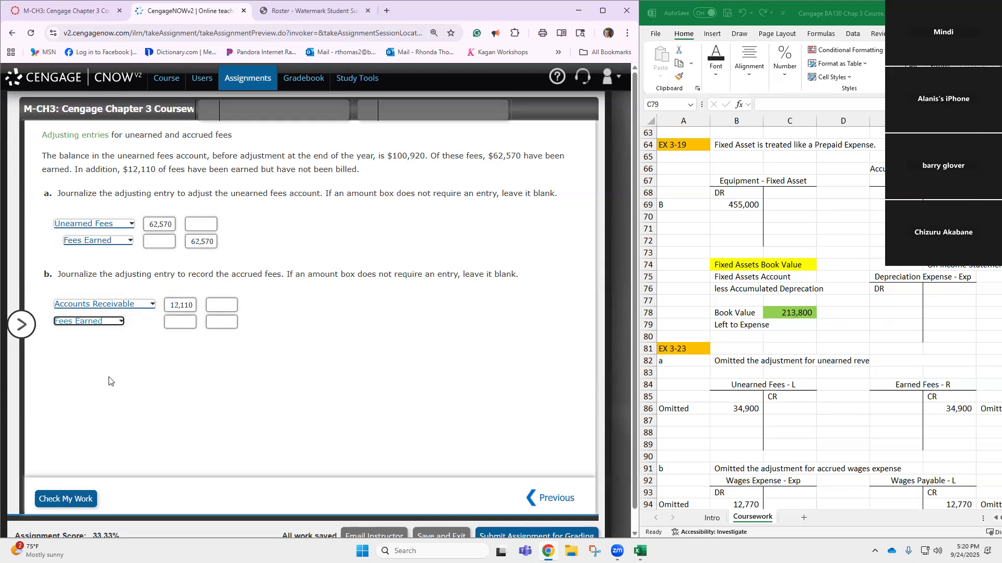
click(209, 324)
text(12110)
click(91, 500)
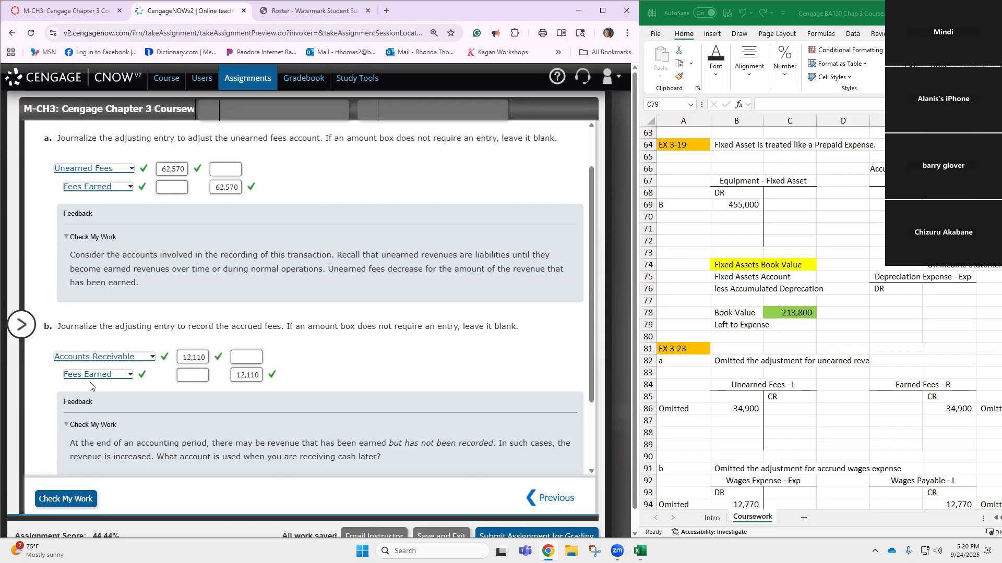
Step: Open question EX.03.23.ALGO on effects of errors on financial statements and hide the question list
click(22, 325)
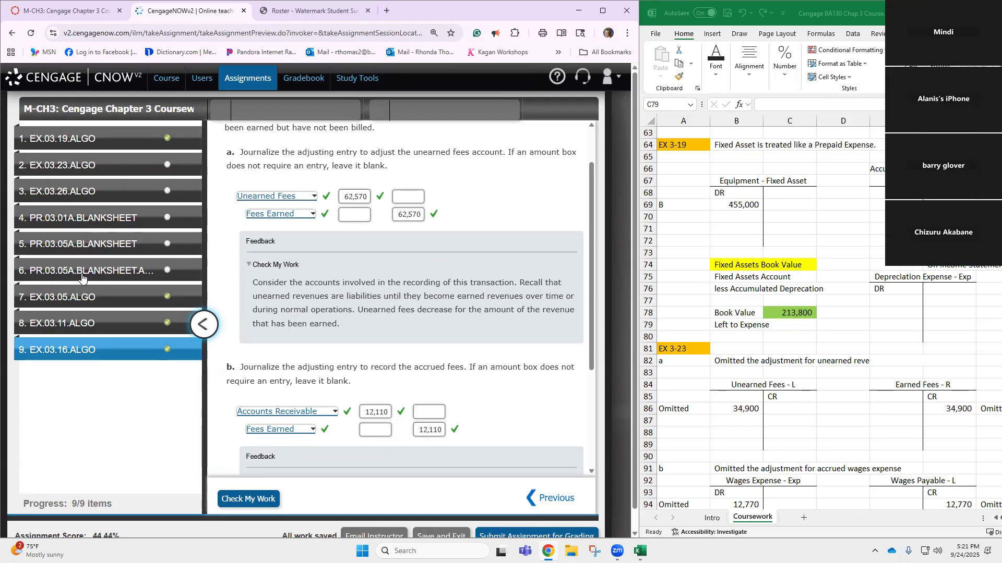
click(109, 172)
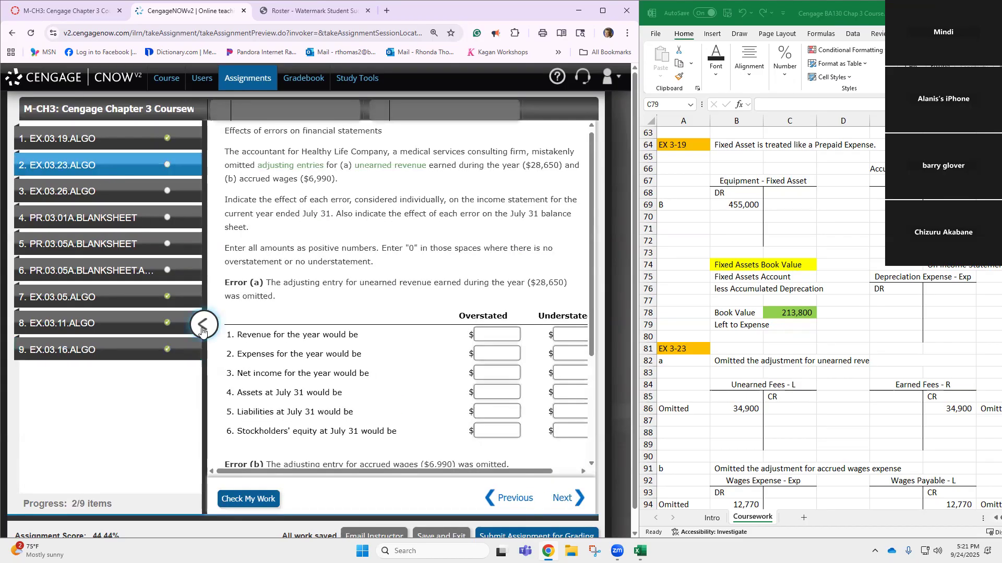
click(201, 326)
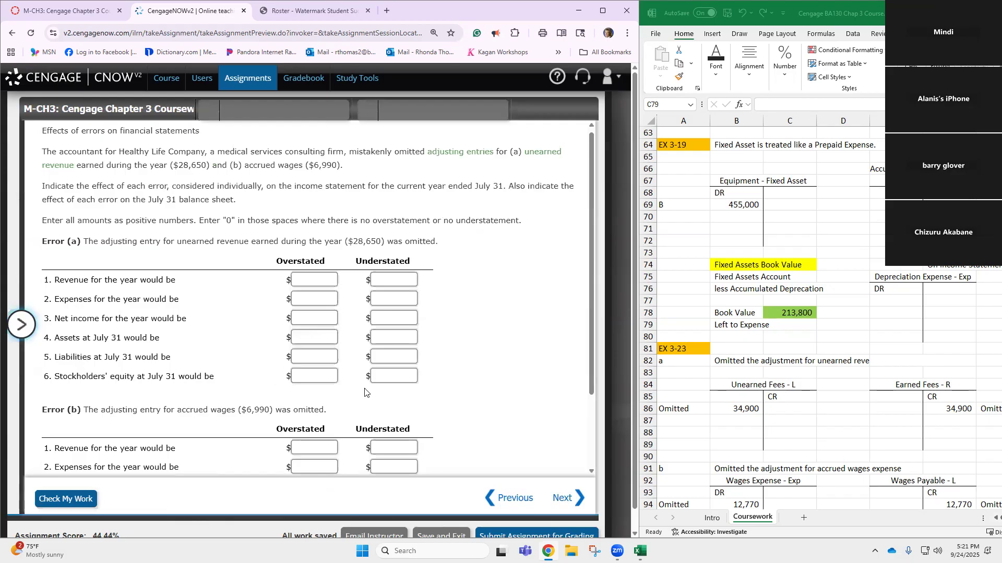
key(ctrl+plus)
key(ctrl+minus)
Step: In the Excel worksheet's EX 3-23 part a, set the omitted Unearned Fees debit and Earned Fees credit to 28,650
scroll(774, 397, down, 4)
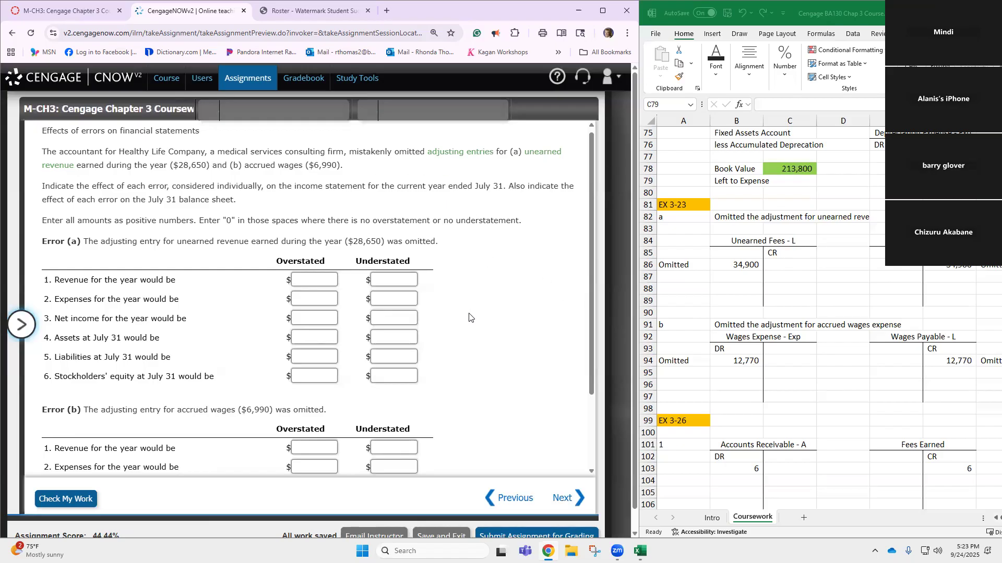
click(738, 264)
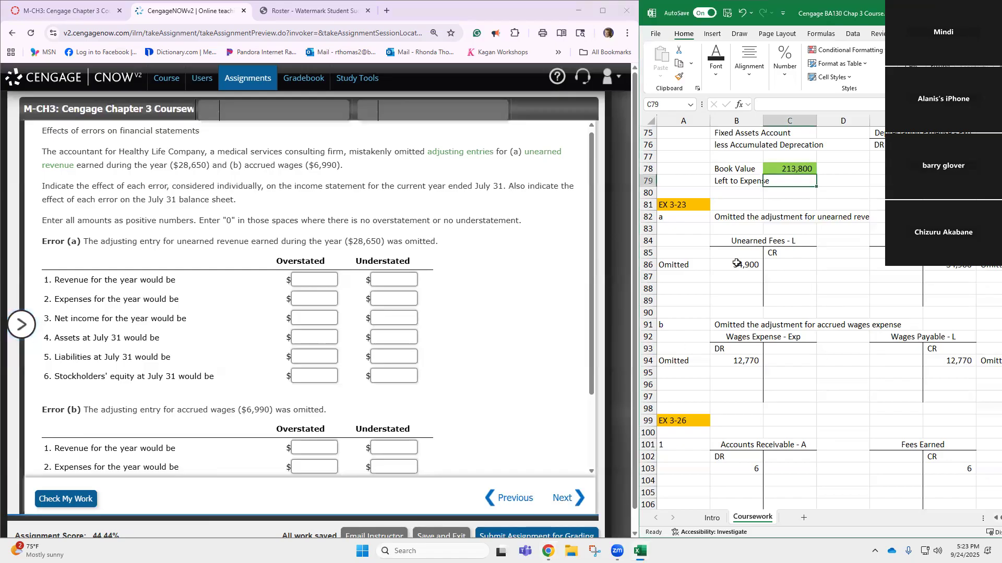
click(736, 264)
text(28650)
key(Return)
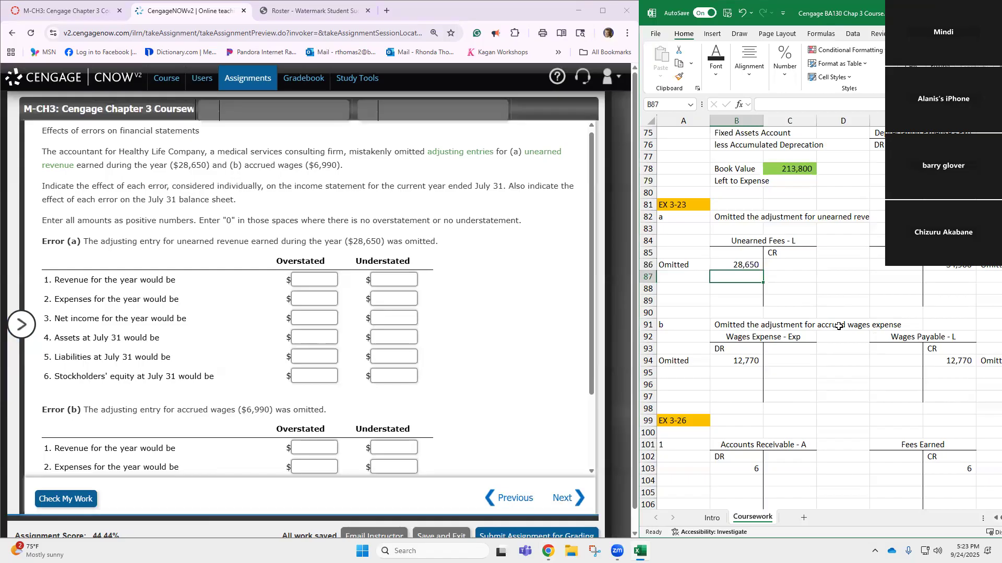
click(967, 267)
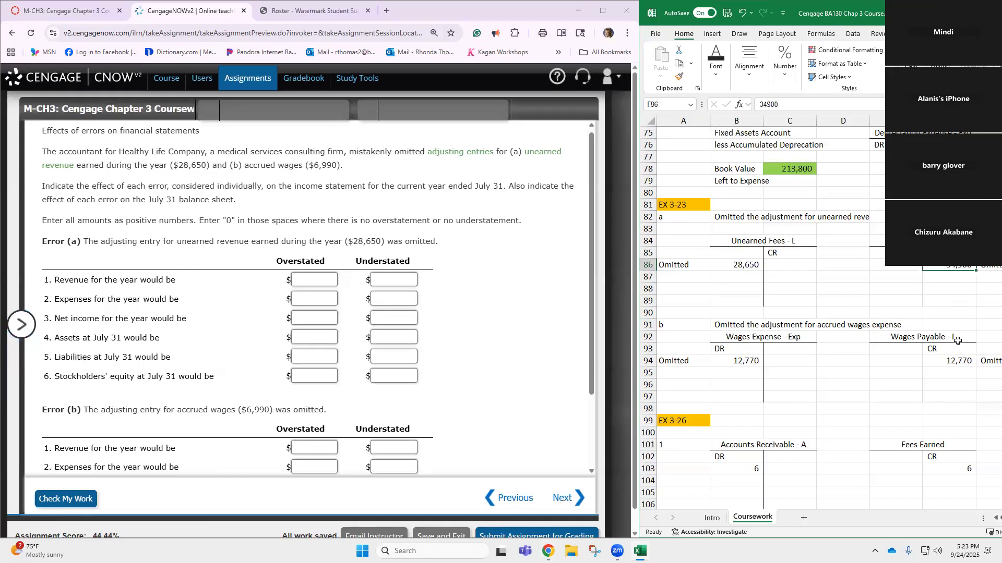
text(28650)
key(Return)
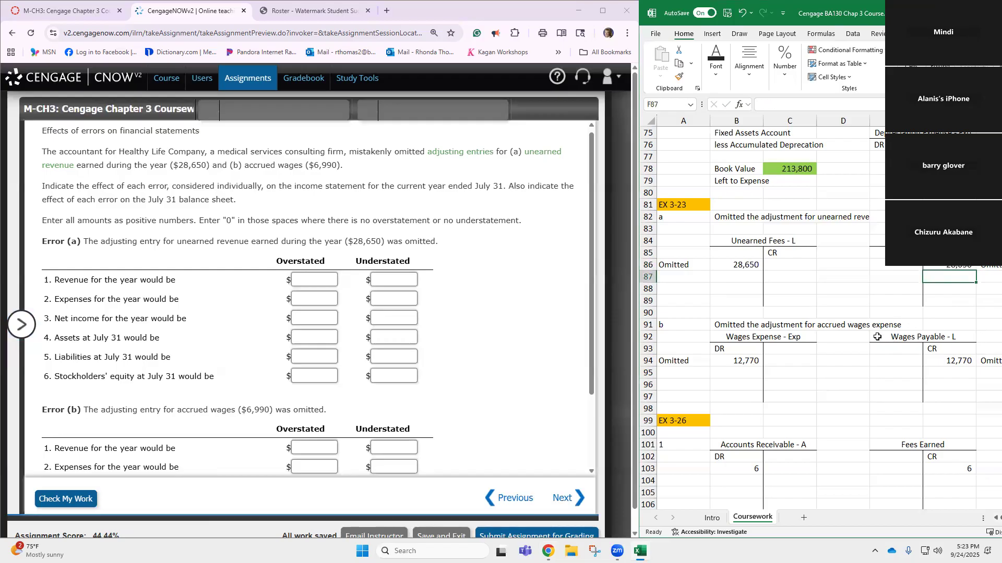
Step: Widen the spreadsheet window by narrowing the browser window beside it, so both EX 3-23 T-accounts fit
click(713, 346)
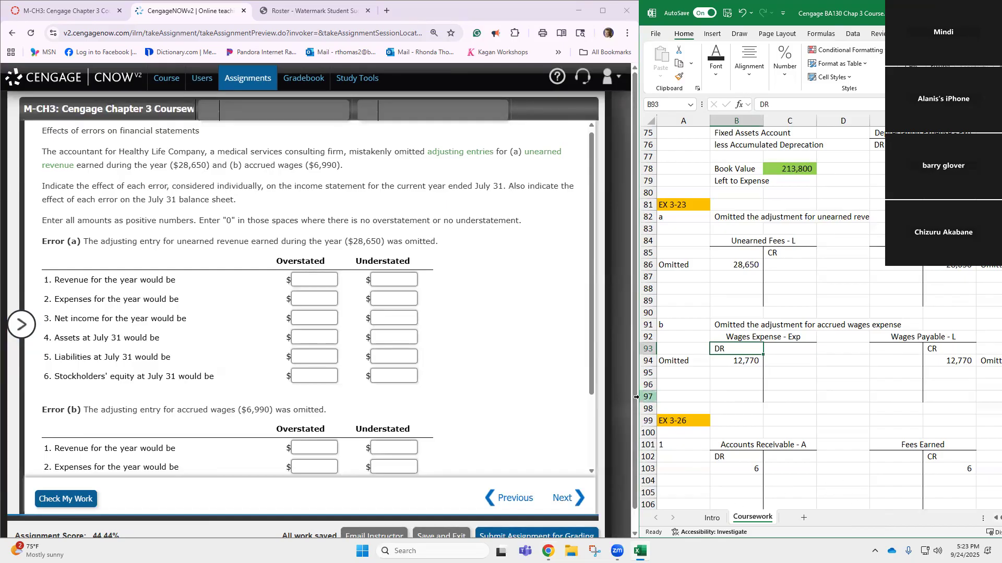
mouse_move(636, 397)
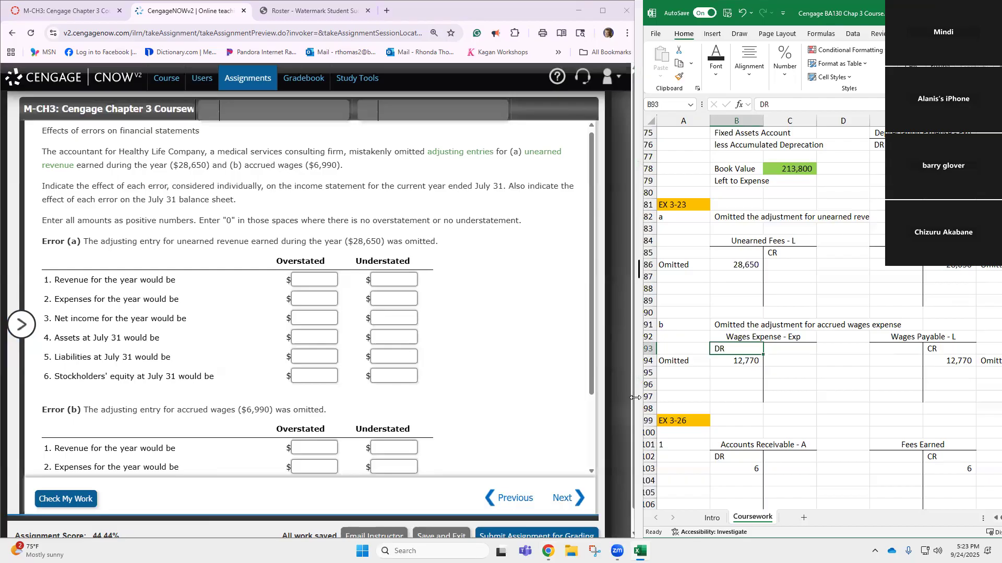
drag(635, 397, 579, 397)
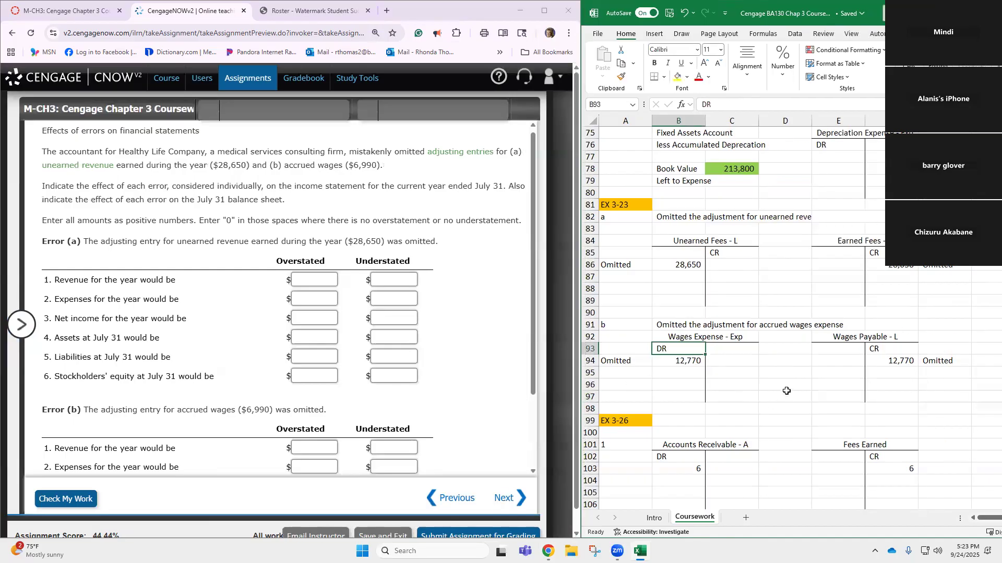
scroll(786, 391, up, 2)
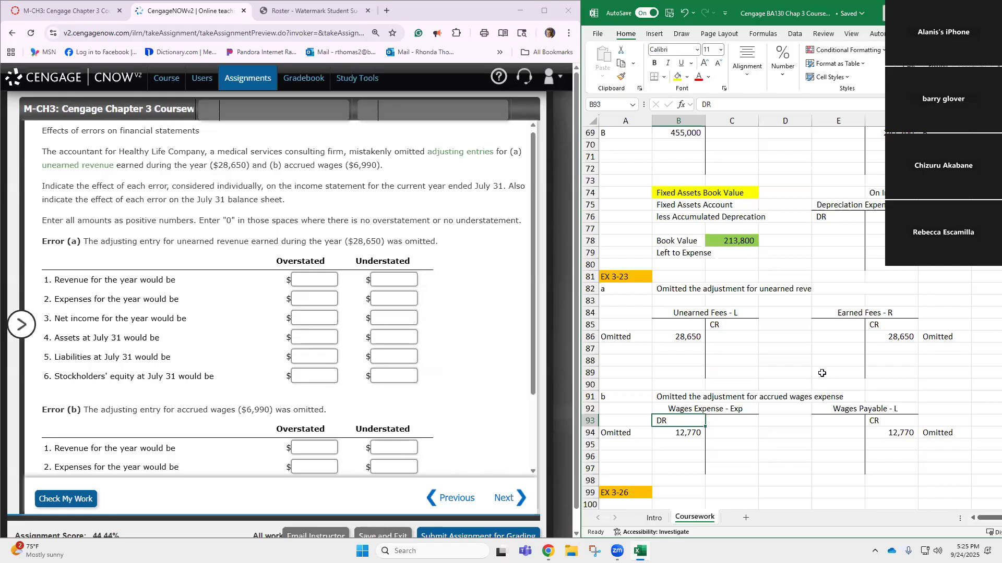
scroll(827, 355, down, 2)
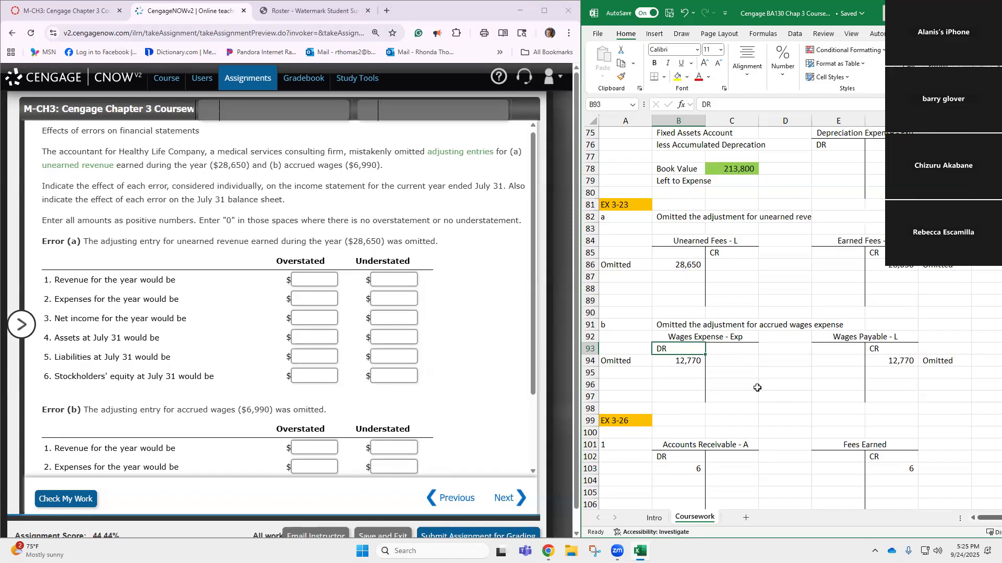
Step: Fill the four omitted adjustment amounts of EX 3-23 parts a and b (B86, F86, B94, F94) with red
click(666, 265)
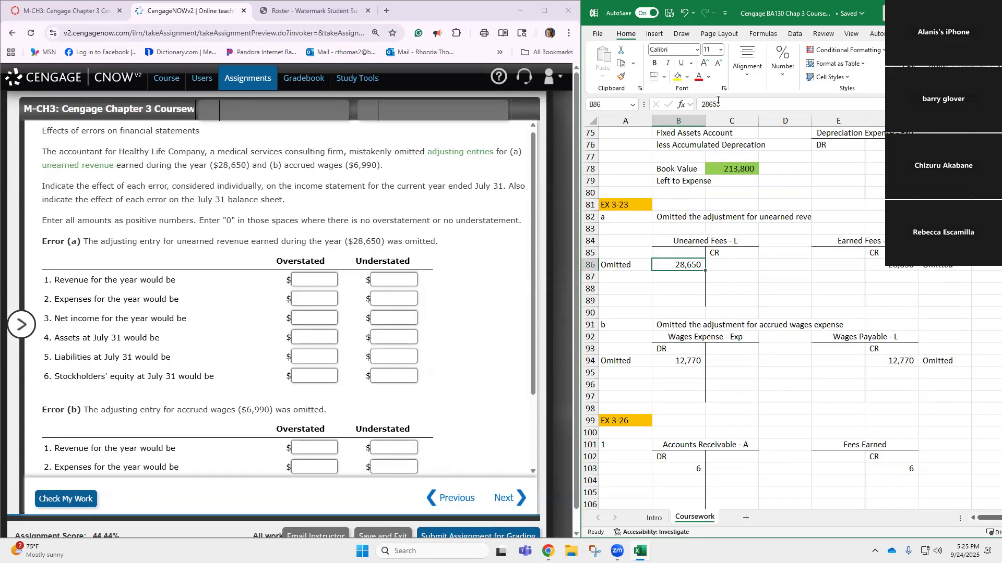
click(685, 78)
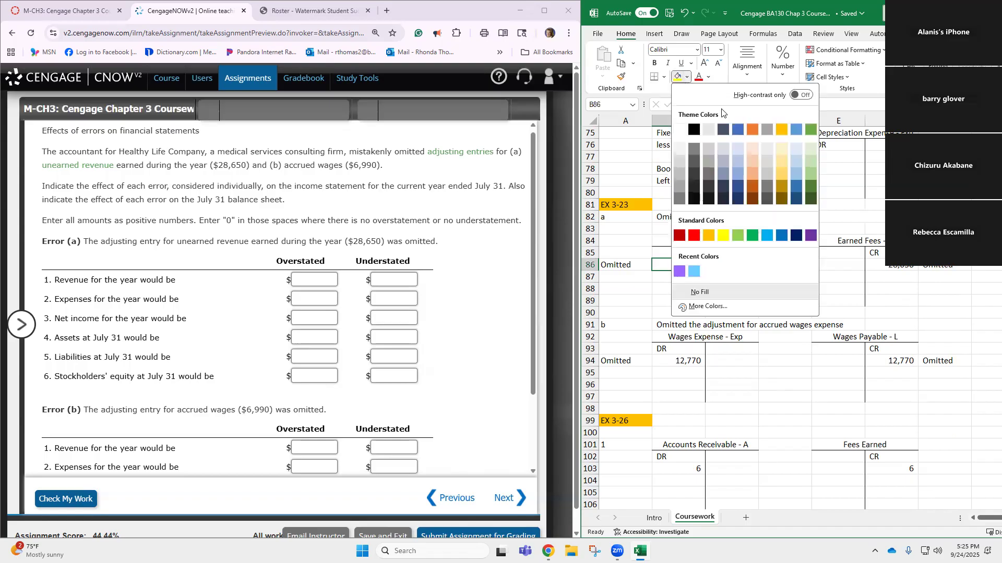
click(691, 239)
click(892, 267)
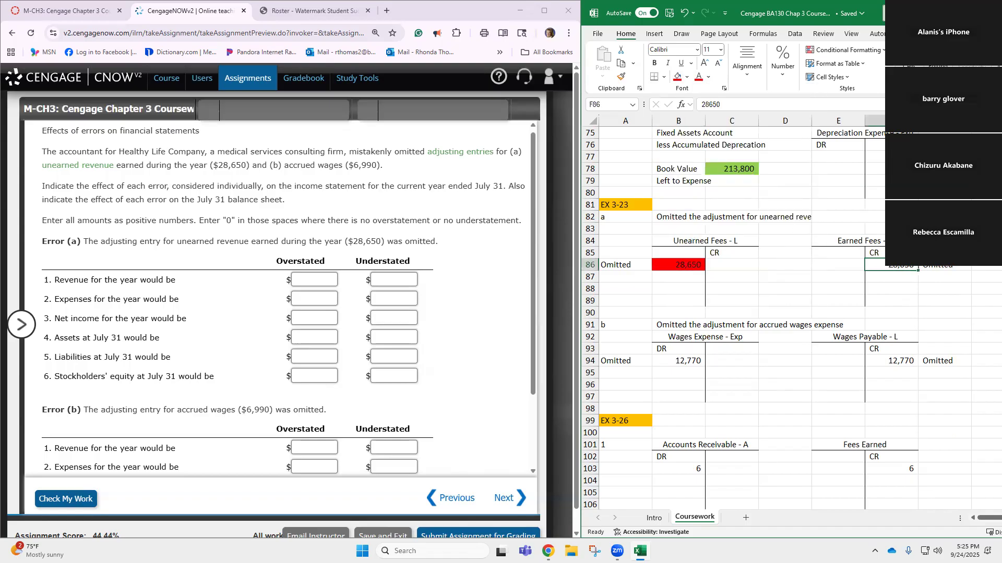
click(677, 77)
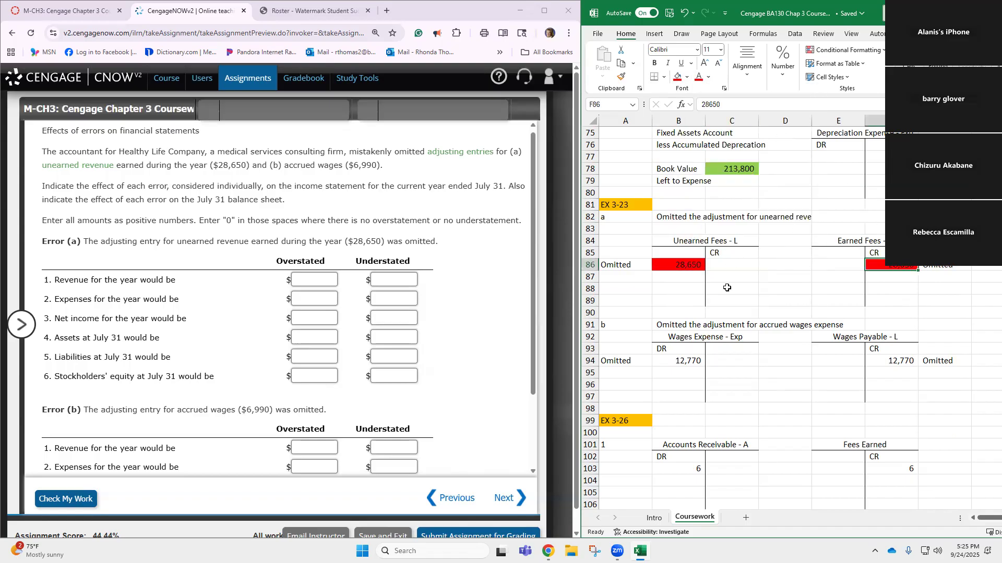
click(687, 360)
click(676, 78)
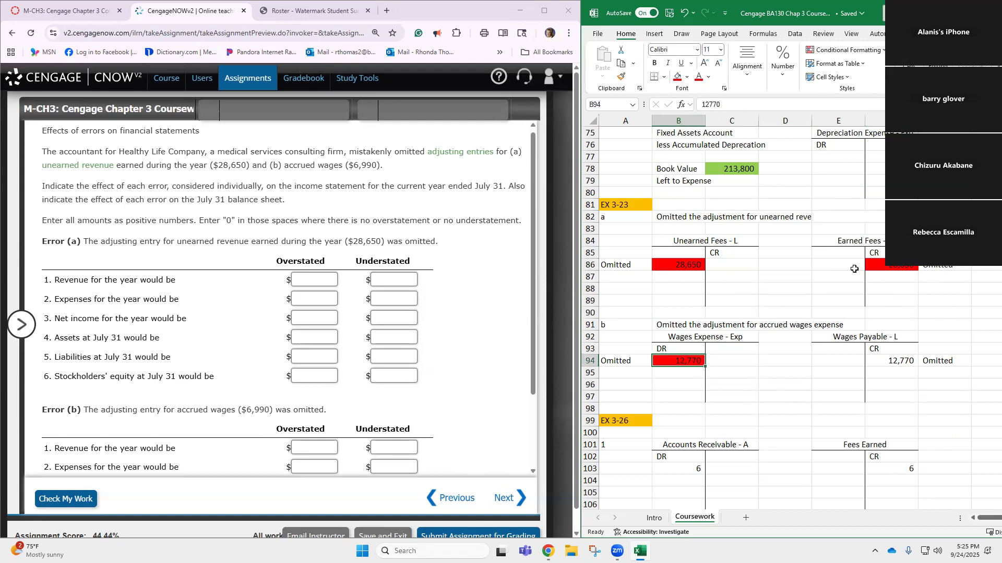
click(891, 361)
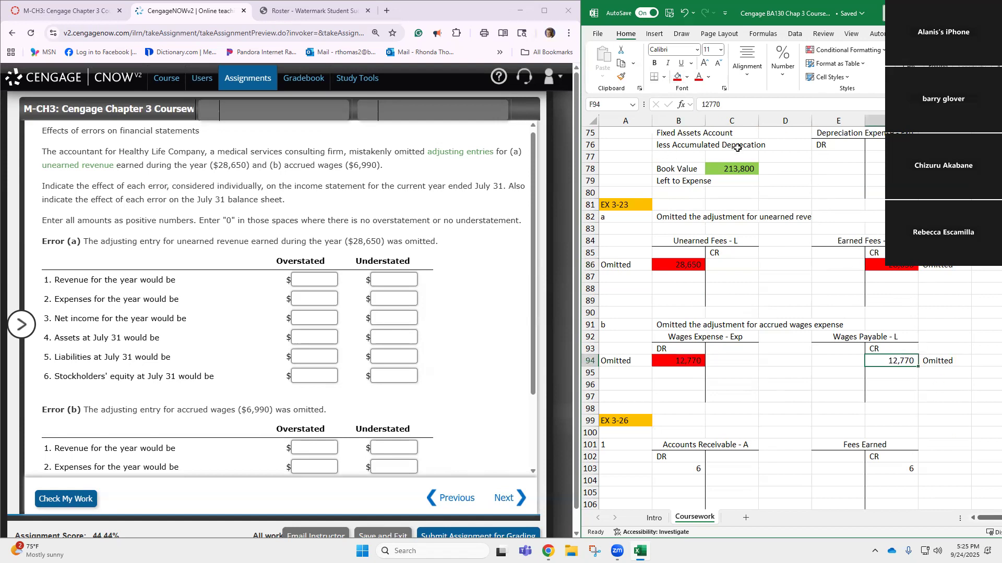
click(676, 77)
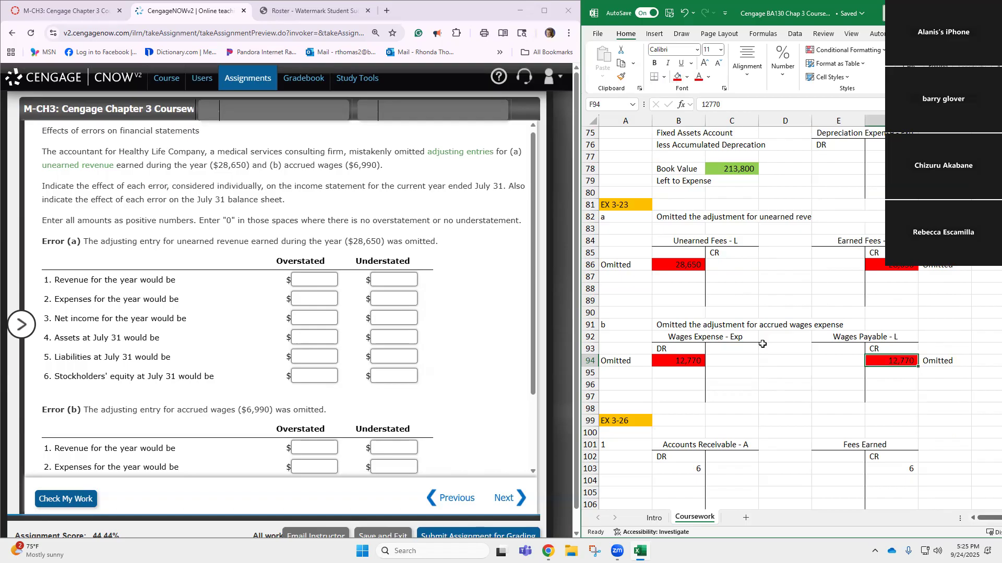
Step: Set the omitted Wages Expense debit and Wages Payable credit in EX 3-23 part b to 6,990
click(688, 364)
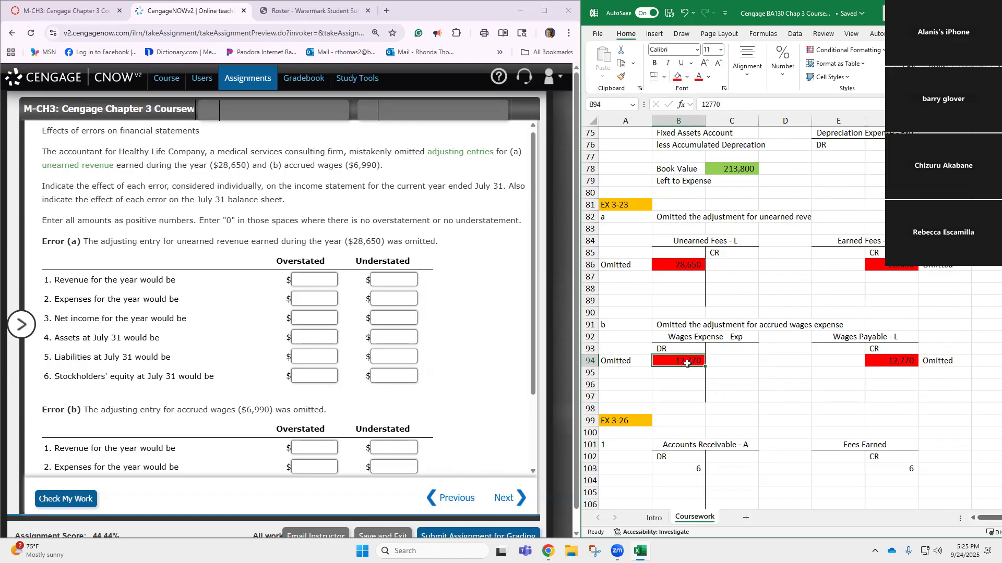
text(6990)
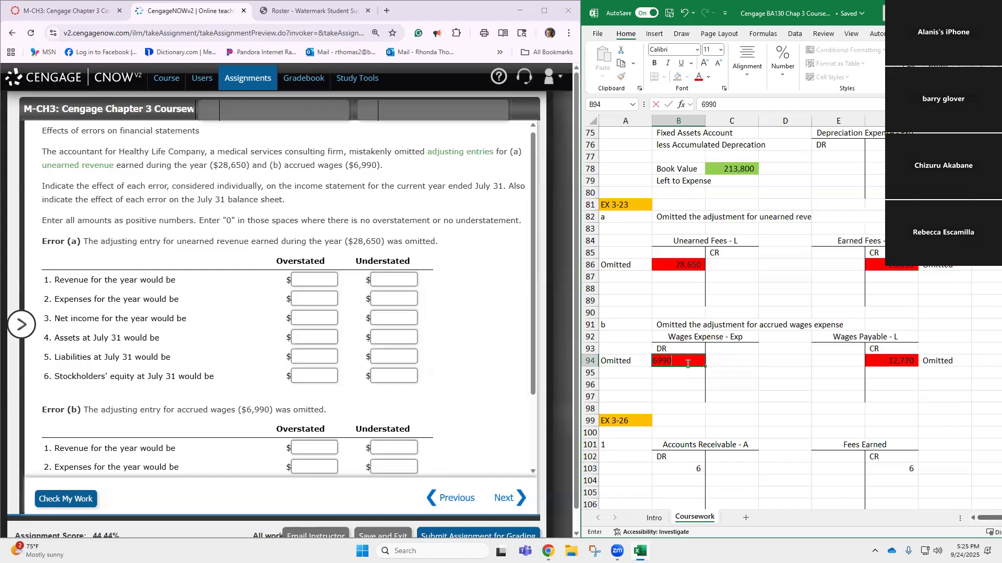
click(897, 362)
text(6,99)
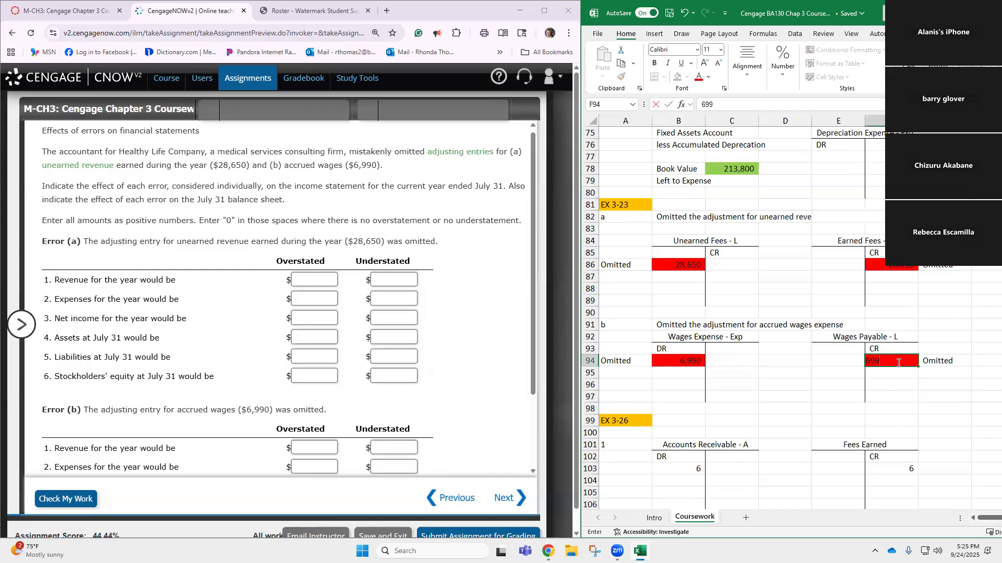
text(0)
key(Return)
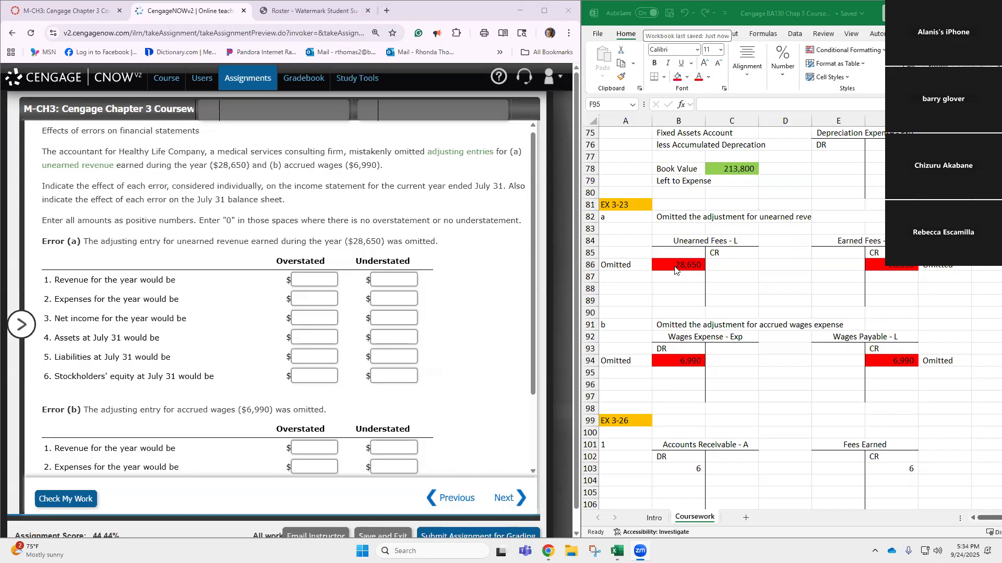
Step: Add the note "did not reduce" in cells A87 and A88 beneath the Omitted label of the Unearned Fees T-account
click(708, 231)
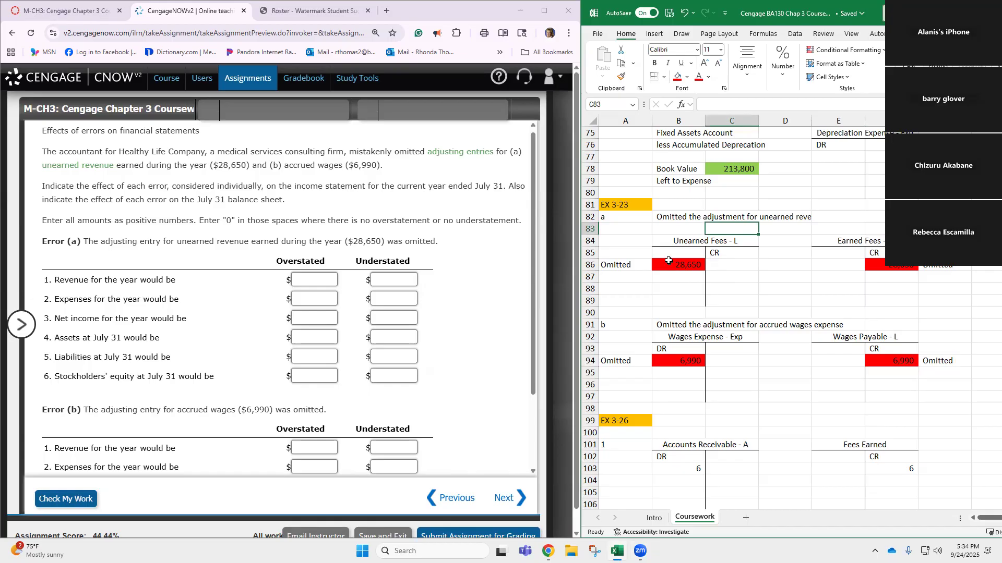
click(611, 280)
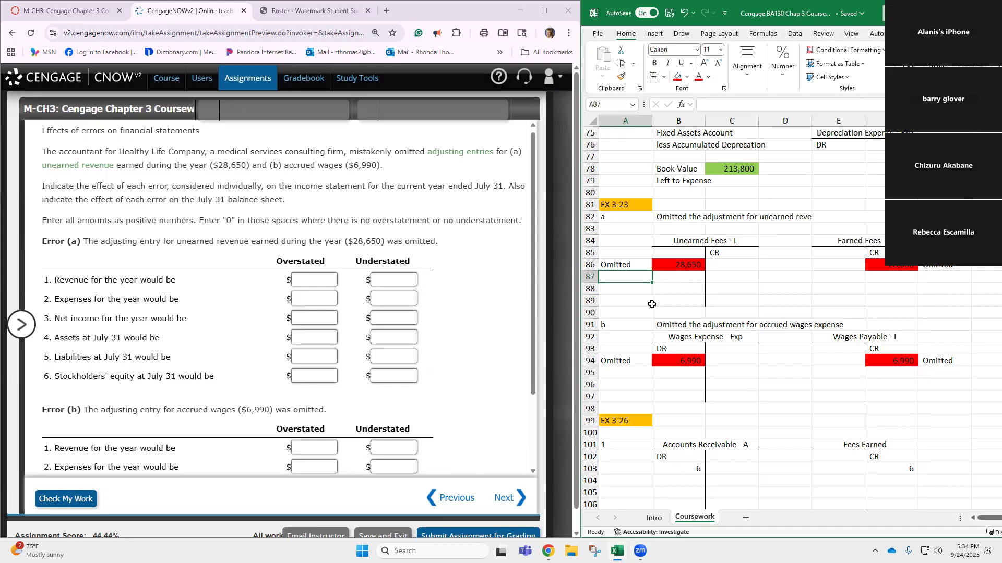
text(did not)
key(Return)
text(reduce)
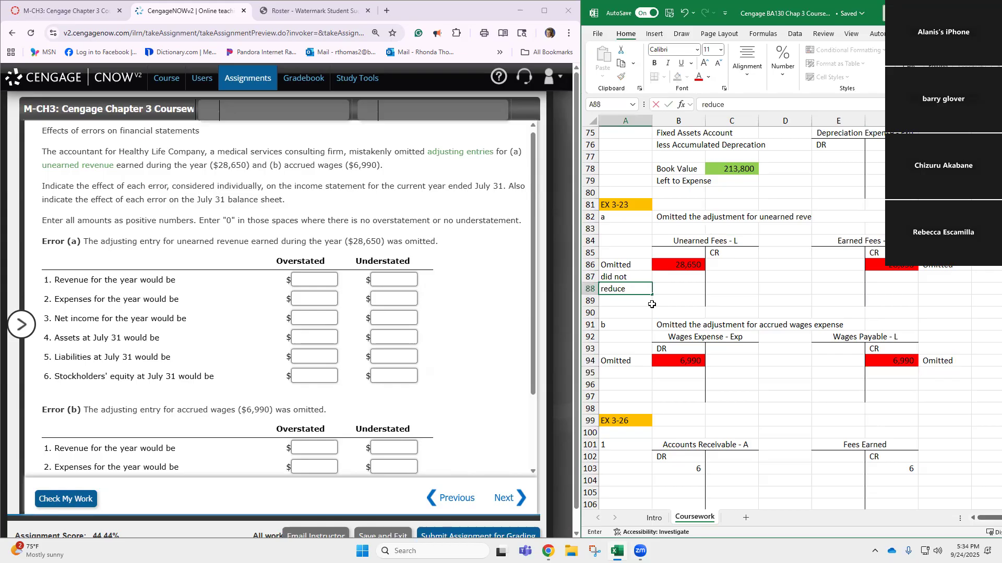
Step: Label the Unearned Fees T-account "Overstate O.S." in cell C83
click(720, 229)
text(Over stat)
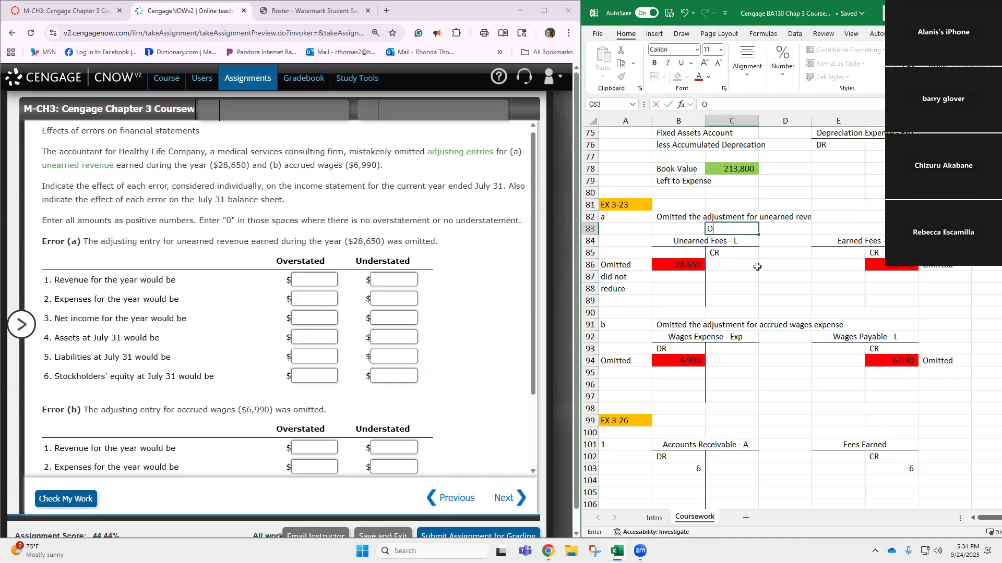
key(BackSpace)
key(BackSpace)
key(BackSpace)
key(BackSpace)
key(BackSpace)
text(d)
text(s)
text(tate)
text( O)
text(.S)
text(>)
key(BackSpace)
text(.)
click(894, 269)
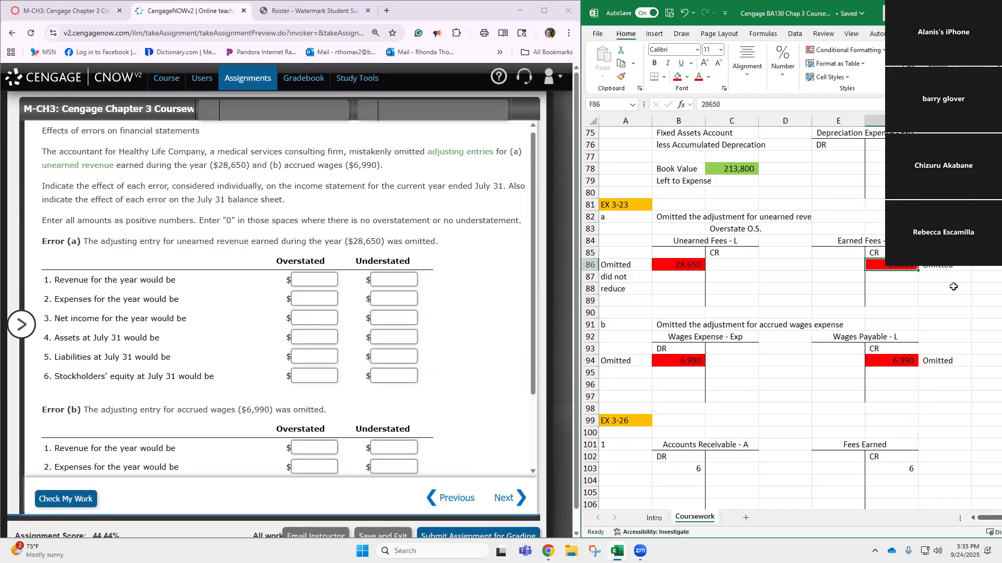
Step: Note "did not increase" in G87 beside the Earned Fees T-account and label that account "Understated U.S." in F83
click(966, 277)
text(did not)
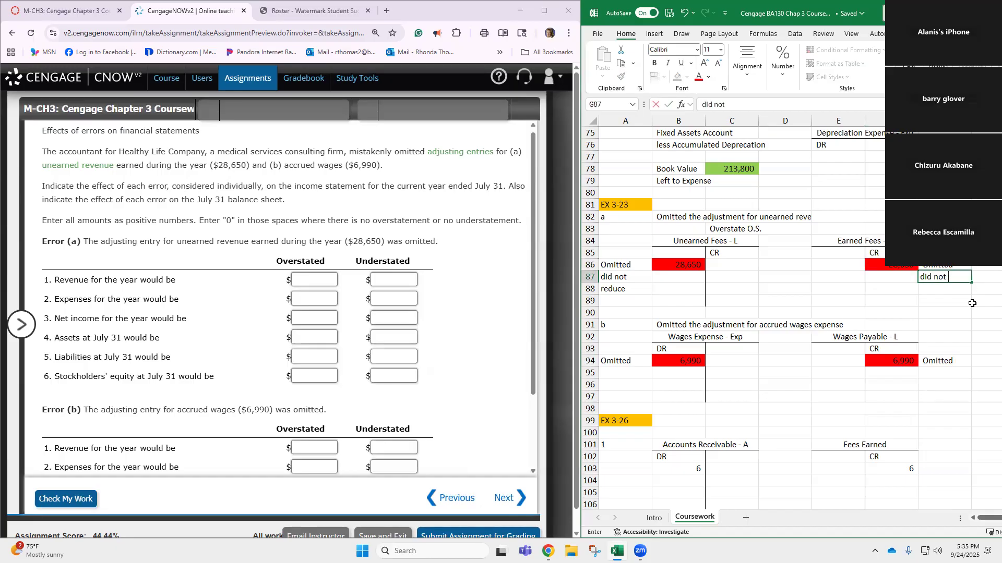
text( increase)
click(892, 229)
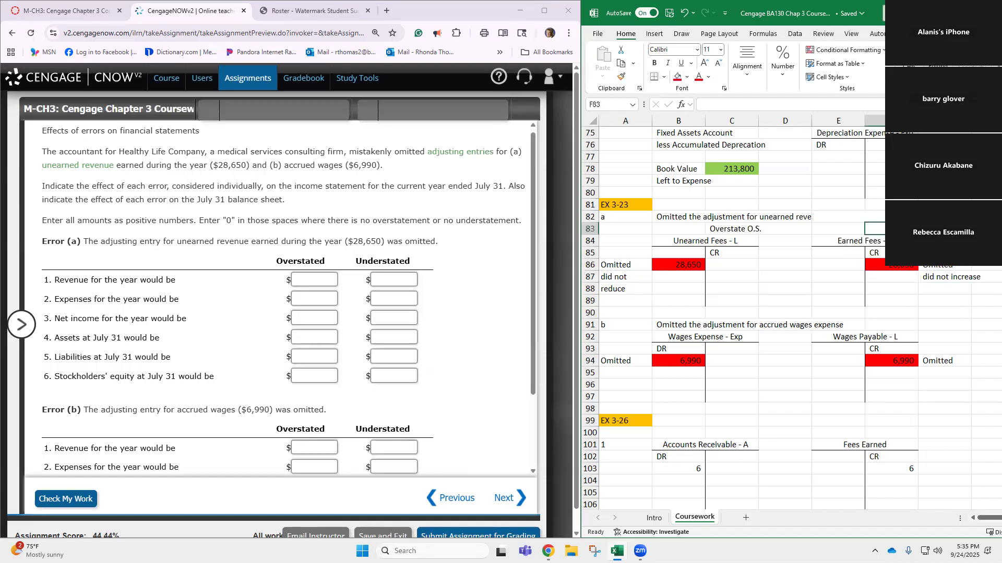
text(Un)
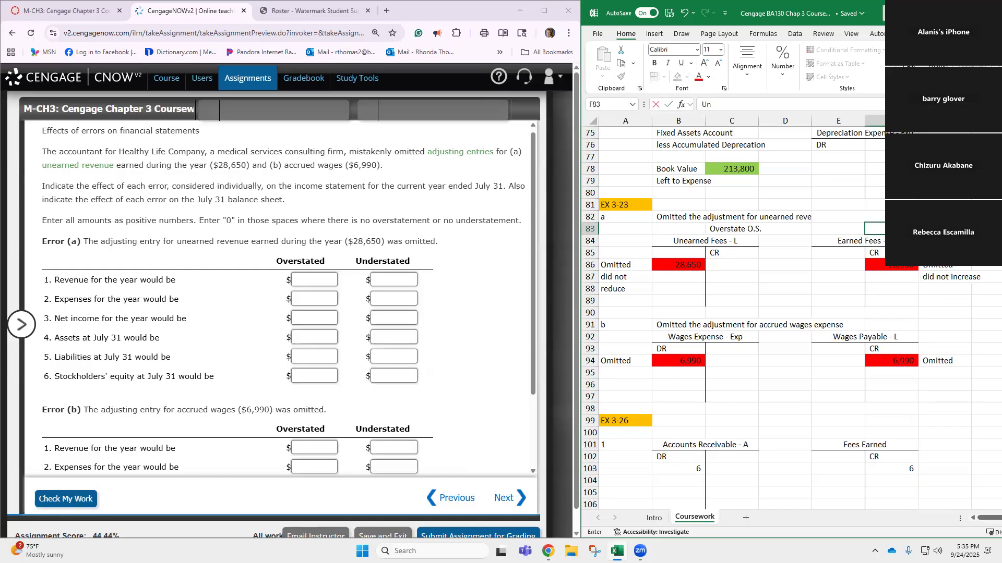
text(derstated U.S.)
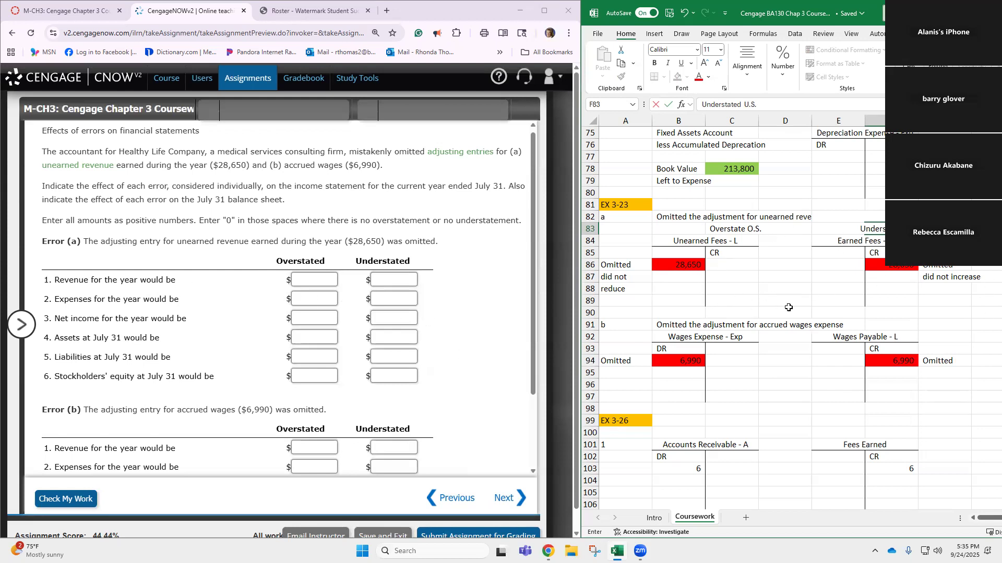
Step: In the assignment's Error (a), answer revenue as 0 overstated and 28,650 understated, and expenses as 0 for both
click(387, 281)
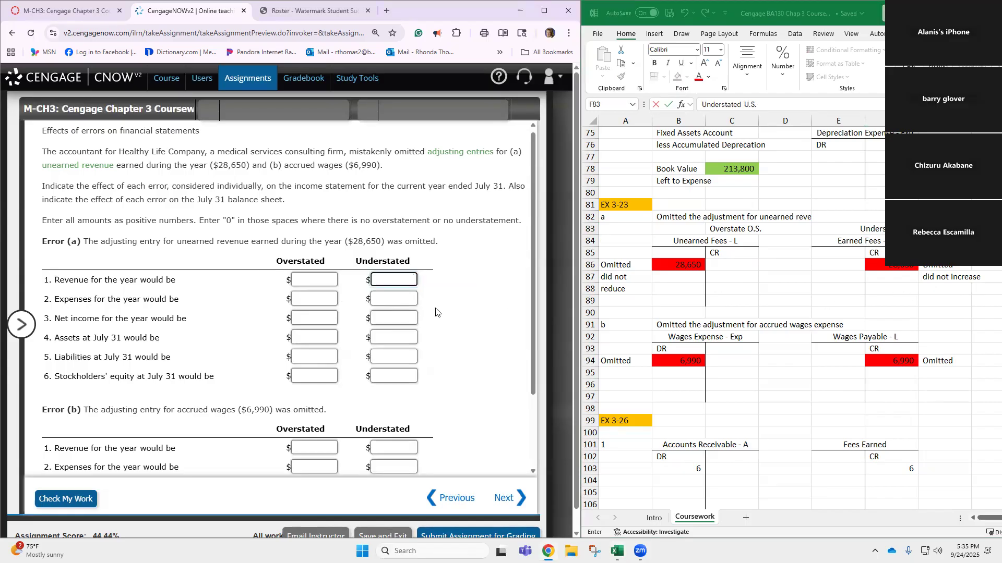
text(28650)
click(326, 279)
text(0)
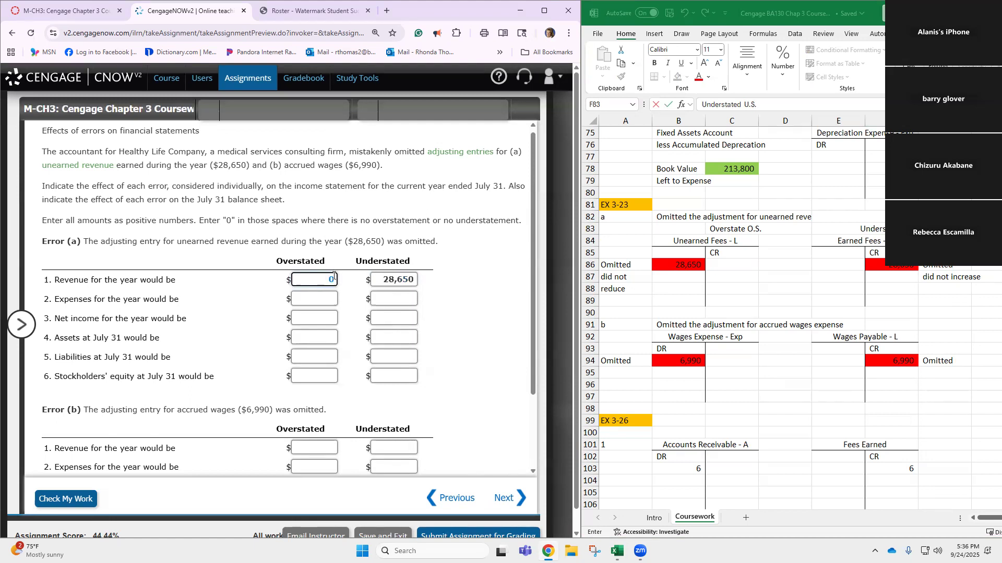
click(329, 293)
text(0)
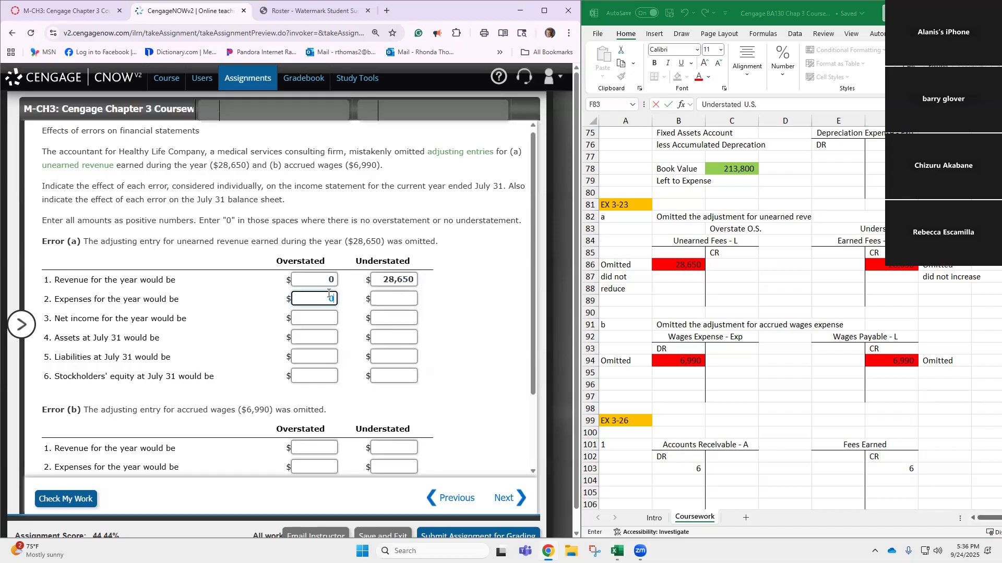
click(378, 295)
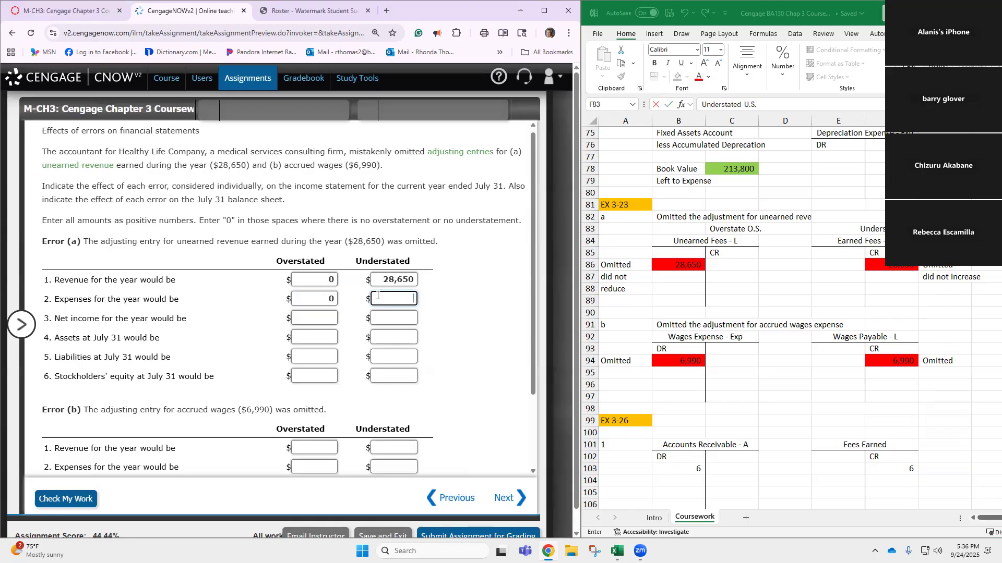
text(0)
Step: For Error (a), answer assets as 0 for both and liabilities as 28,650 overstated and 0 understated
click(326, 337)
text(0)
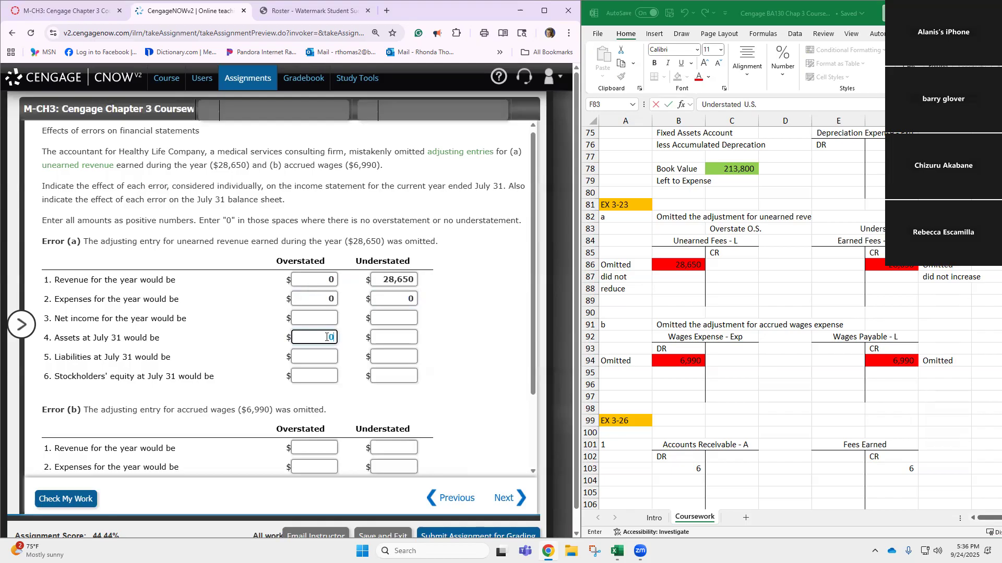
click(384, 333)
text(0)
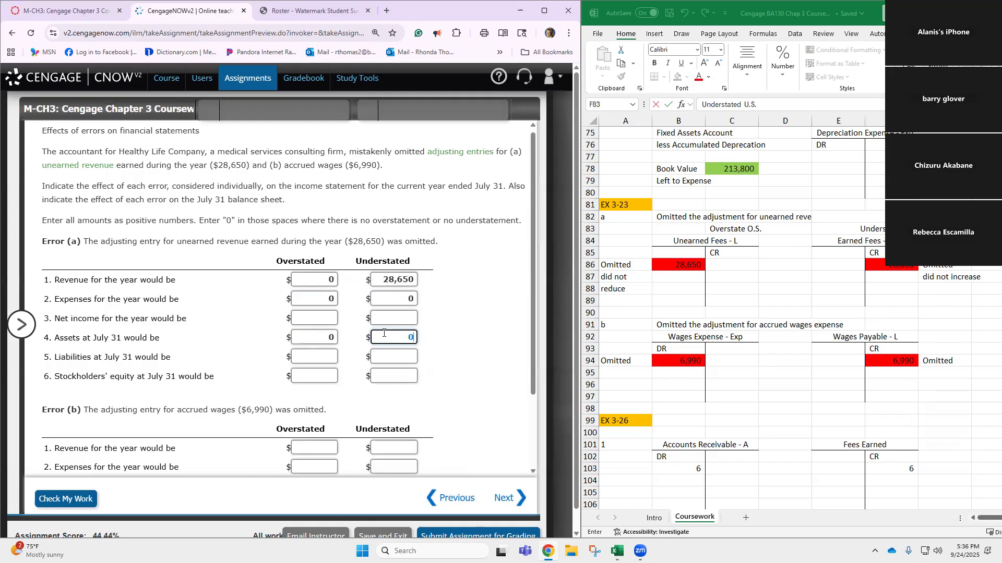
click(318, 352)
text(28650)
click(393, 357)
text(0)
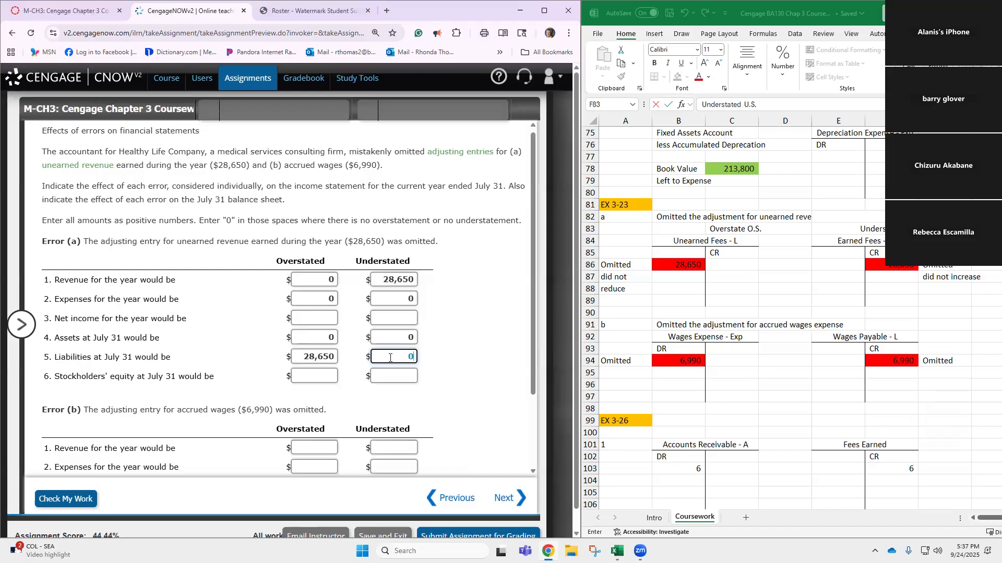
Step: For Error (a), answer net income as 0 overstated and 28,650 understated
click(325, 322)
text(0)
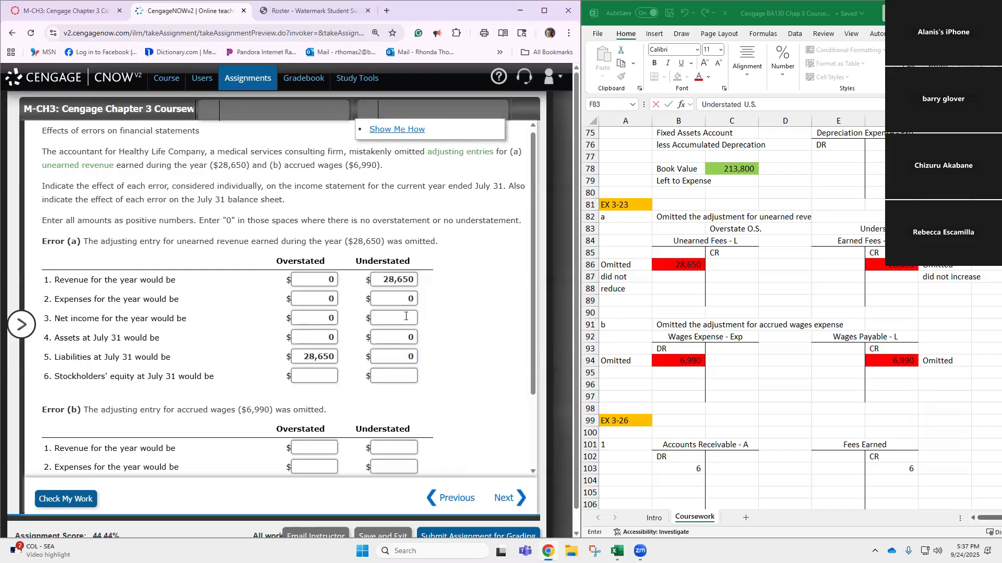
click(405, 316)
text(28650)
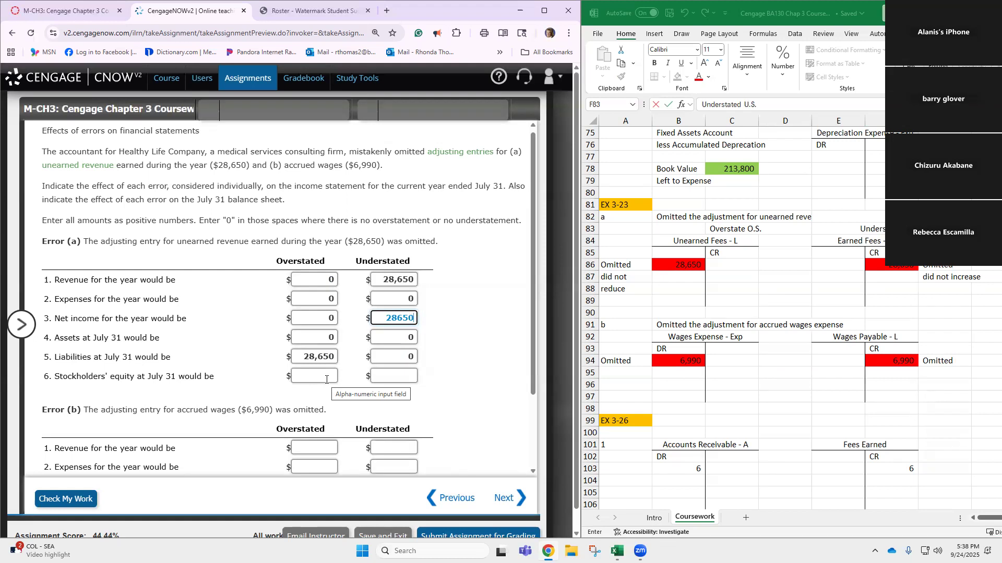
Step: For Error (a), answer stockholders' equity as 28,650 understated and 0 overstated, and have the answers checked
click(382, 377)
text(28)
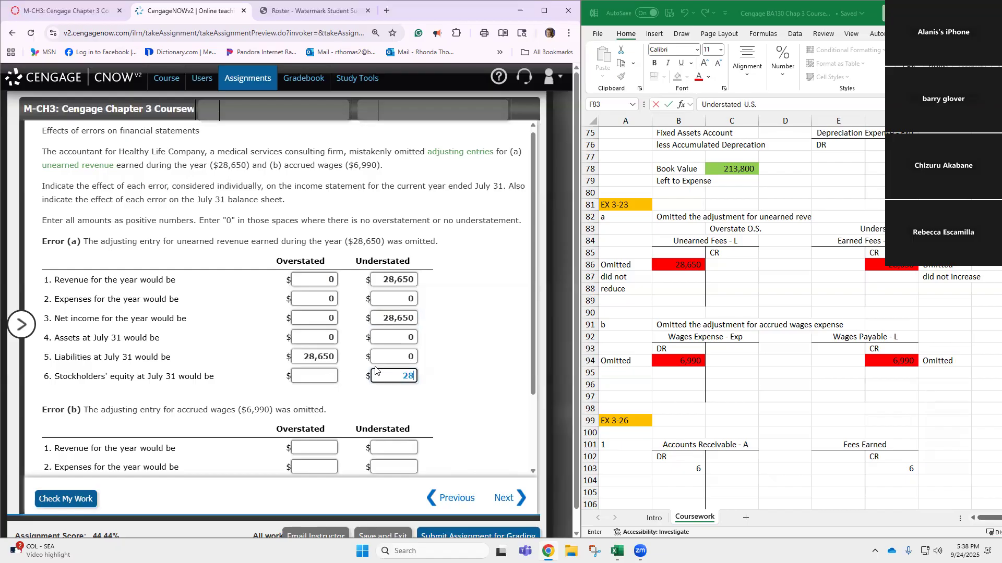
text(650)
click(307, 371)
text(0)
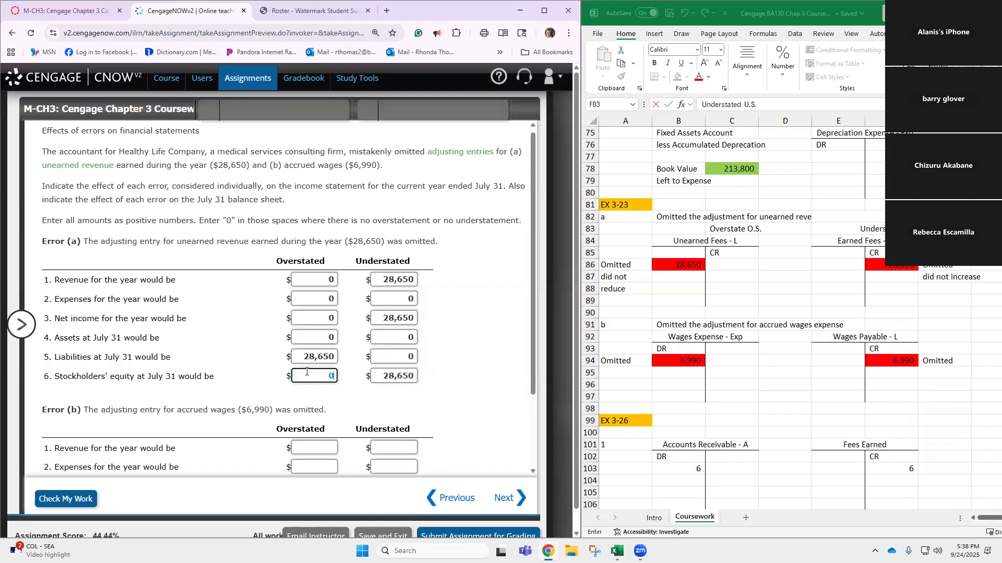
click(91, 501)
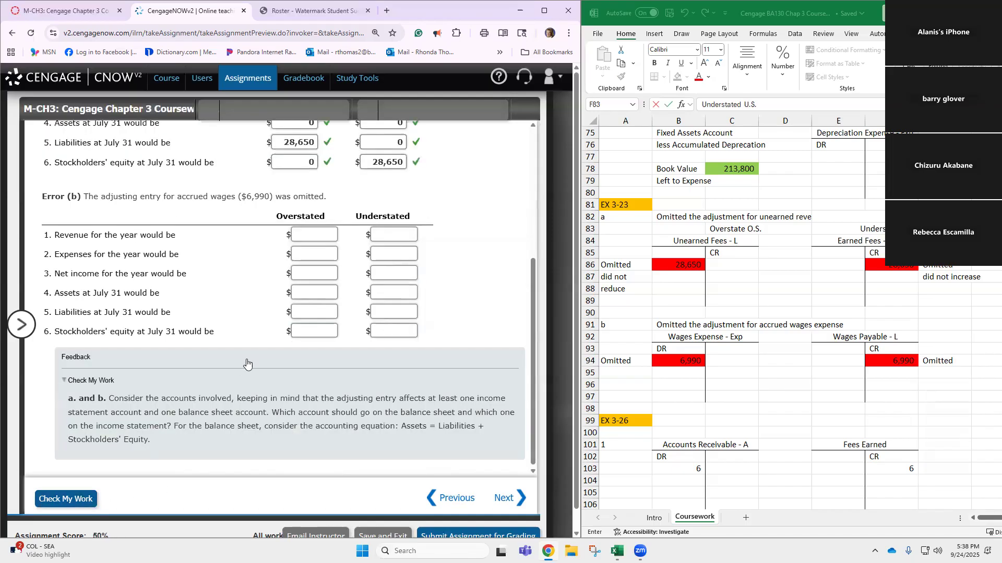
Step: For Error (b), answer revenue as 0 for both and expenses as 6,990 understated and 0 overstated
scroll(491, 377, up, 3)
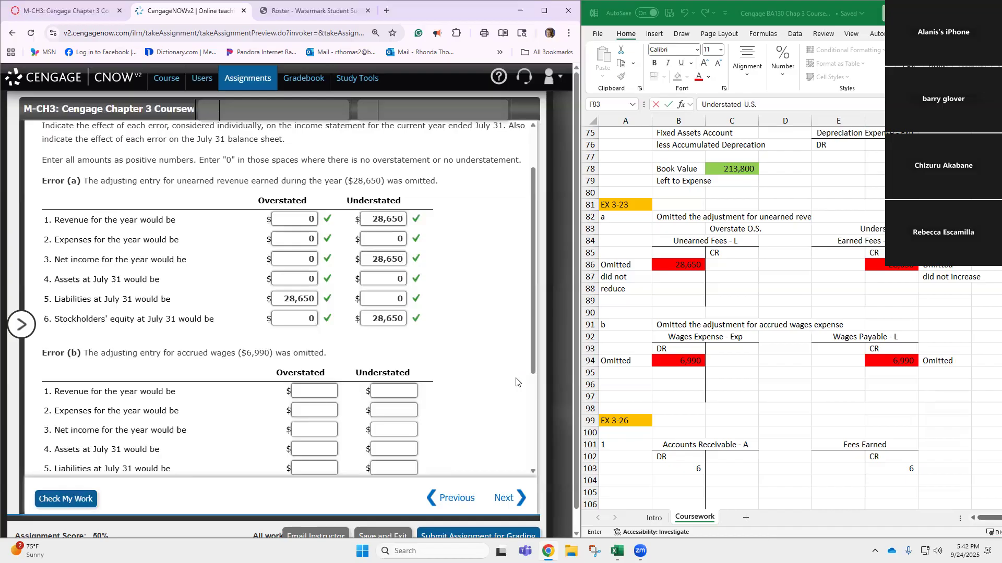
scroll(292, 365, down, 1)
click(314, 344)
text(0)
click(388, 340)
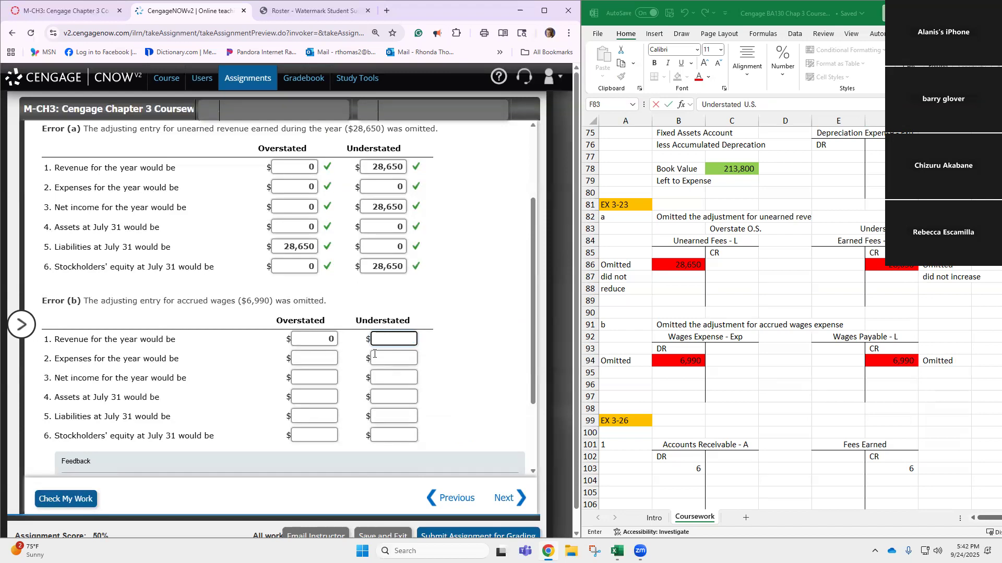
click(374, 355)
click(387, 336)
text(0)
click(380, 354)
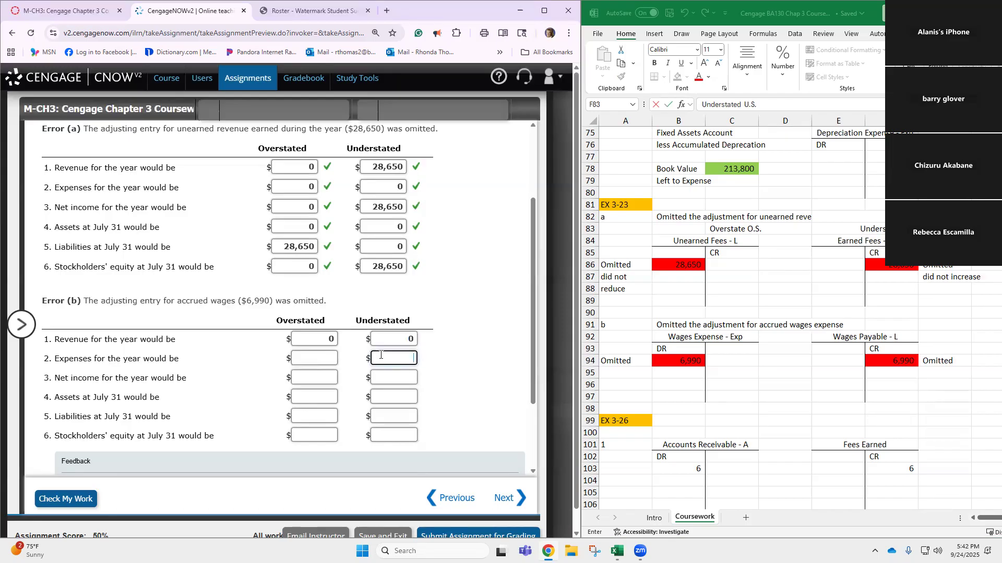
text(6990)
click(313, 358)
text(0)
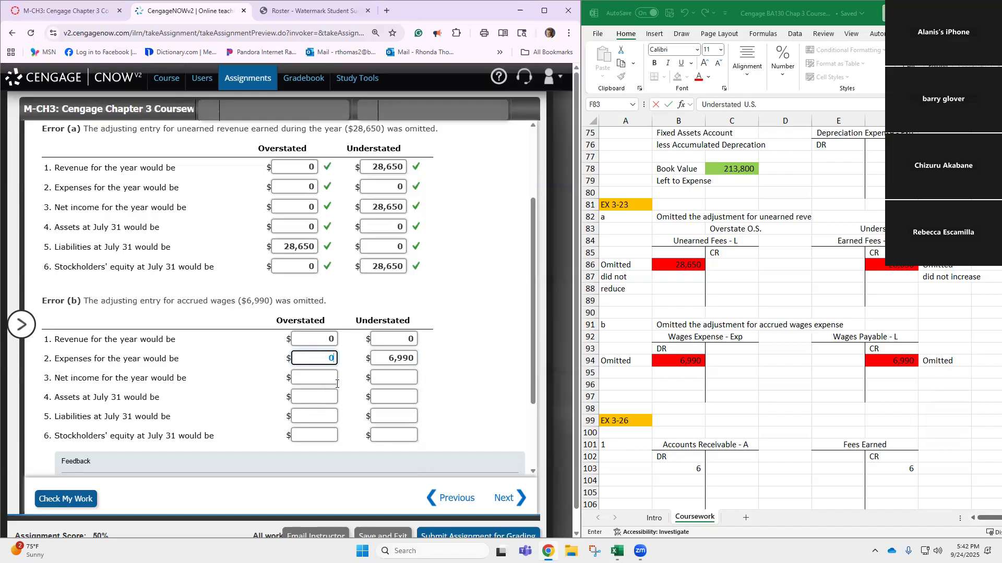
Step: For Error (b), answer net income as 6,990 overstated and 0 understated, and assets as 0 for both
click(315, 375)
text(6990)
click(387, 379)
text(0)
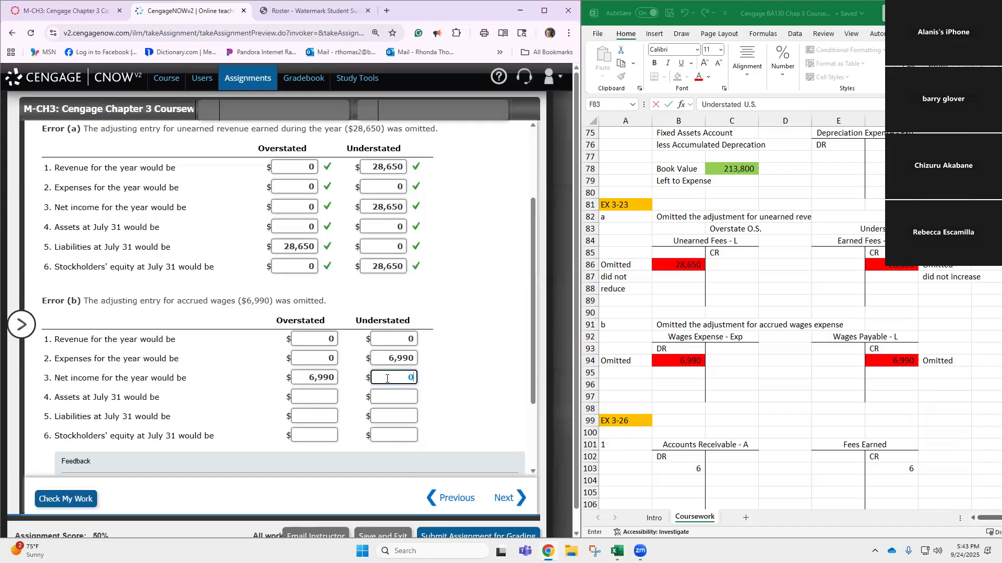
click(306, 395)
text(0)
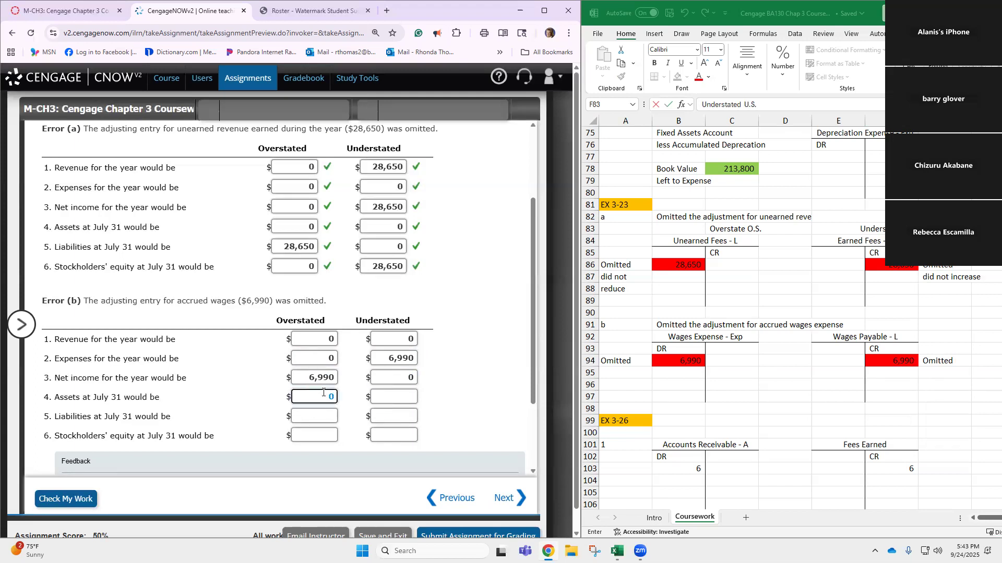
click(391, 396)
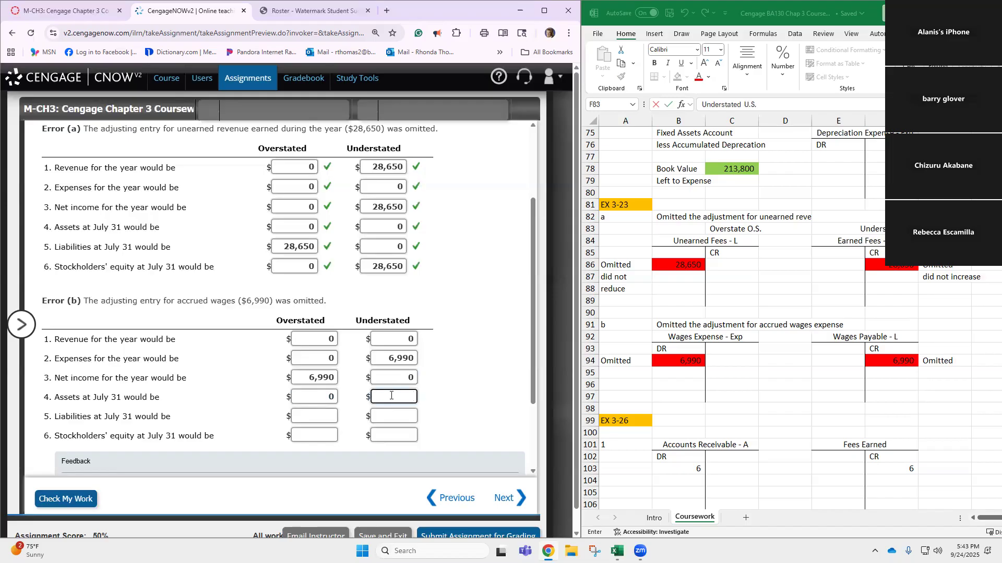
text(0)
Step: For Error (b), answer liabilities as 0 overstated and 6,990 understated and stockholders' equity as 6,990 overstated, and check the answers
click(301, 411)
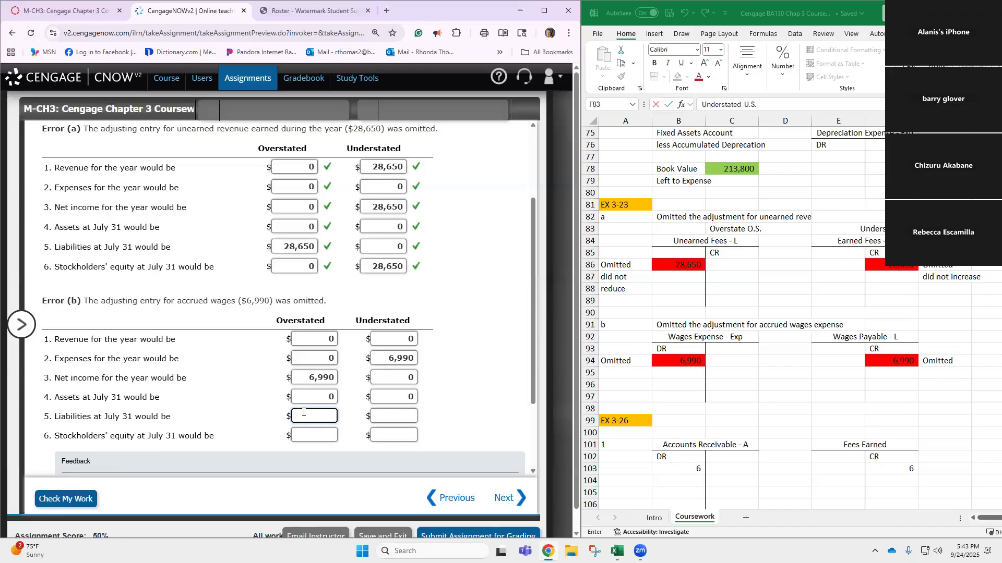
key(Tab)
text(6990)
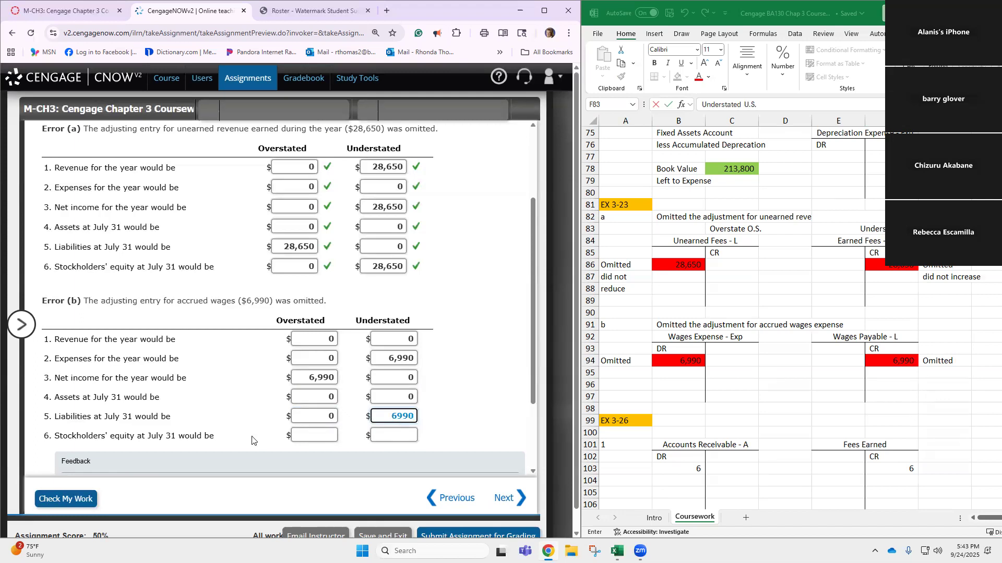
click(308, 432)
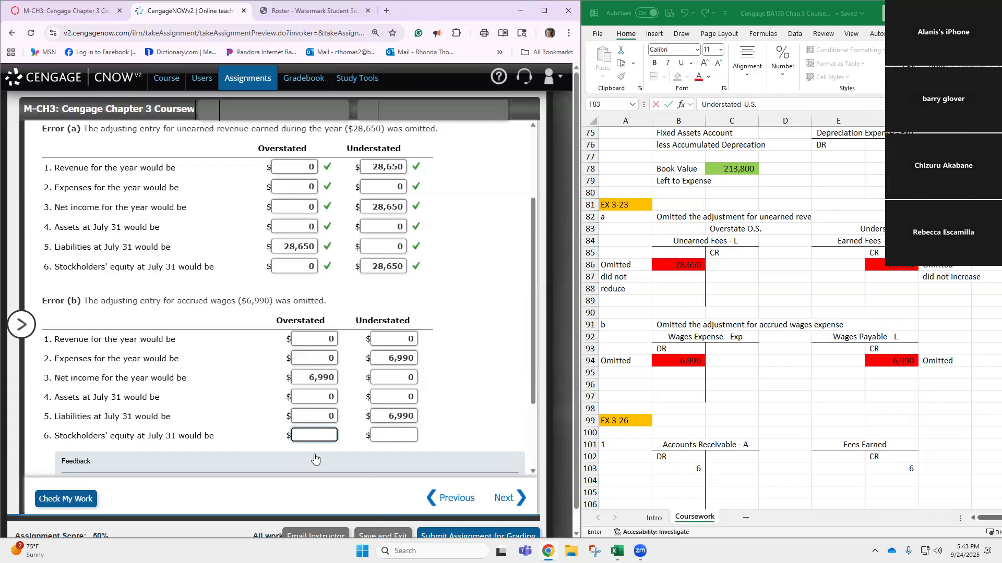
text(990)
click(100, 498)
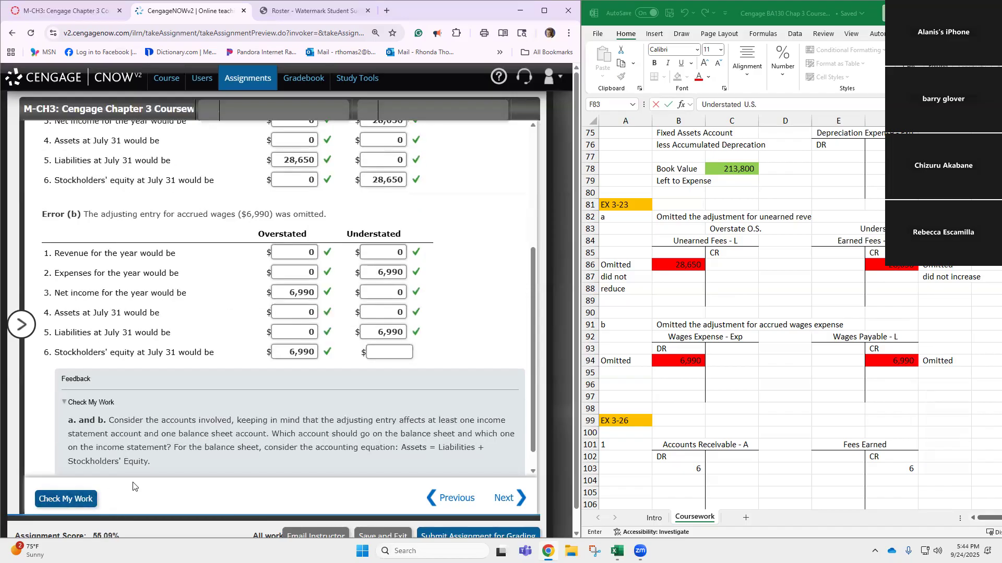
Step: Fill in 0 for understated stockholders' equity in Error (b) and recheck the exercise
click(390, 357)
text(0)
click(53, 499)
scroll(270, 414, up, 2)
scroll(271, 414, up, 1)
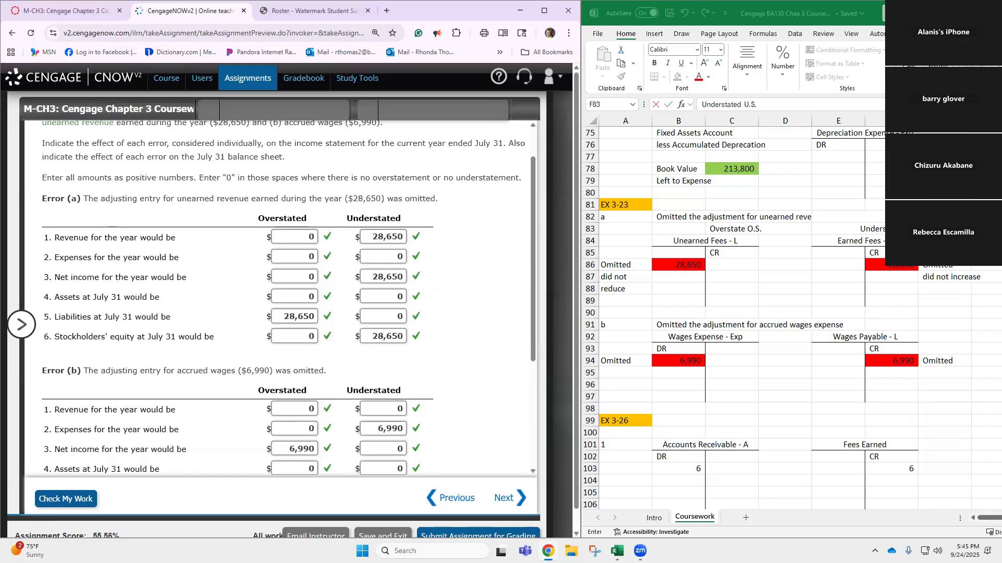
Step: Open exercise EX.03.26.ALGO and review the American Leaf Company trial balances alongside the EX 3-26 T-accounts
scroll(644, 397, down, 6)
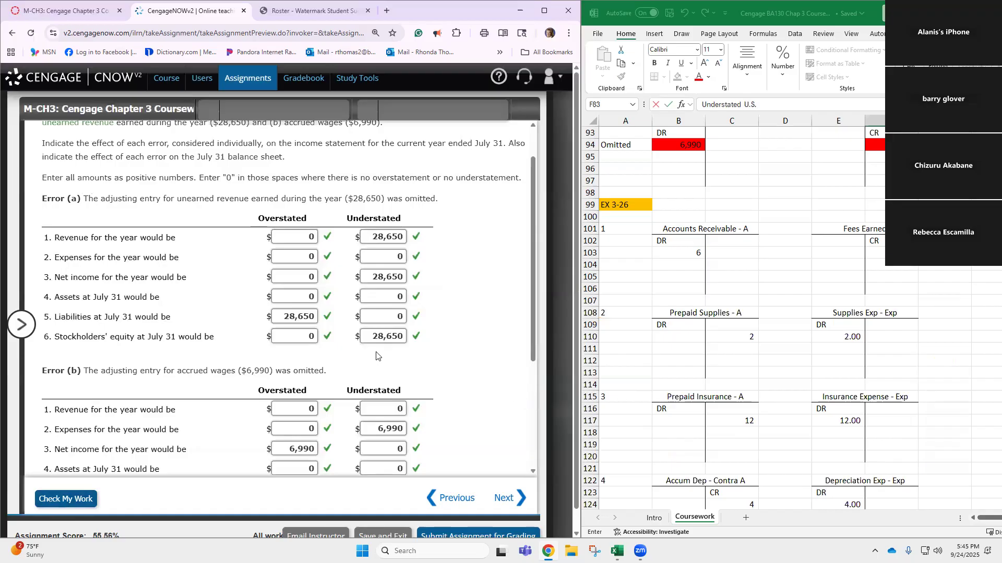
click(22, 324)
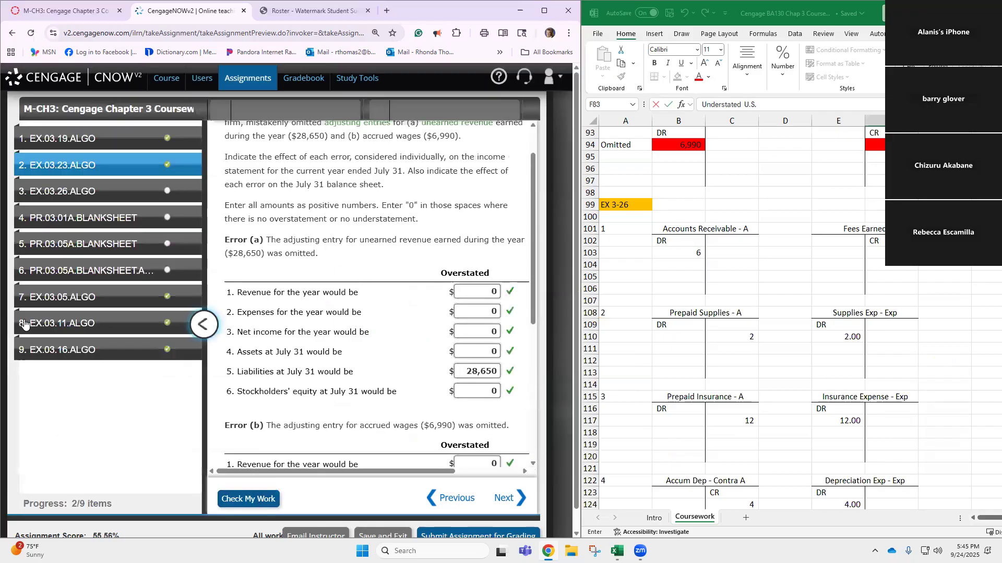
click(121, 194)
click(197, 334)
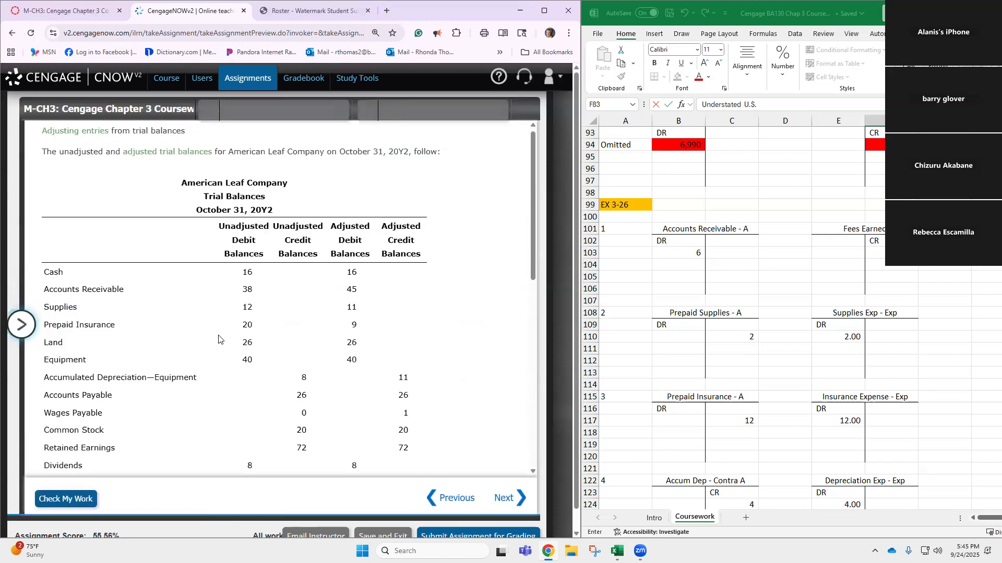
scroll(659, 280, down, 1)
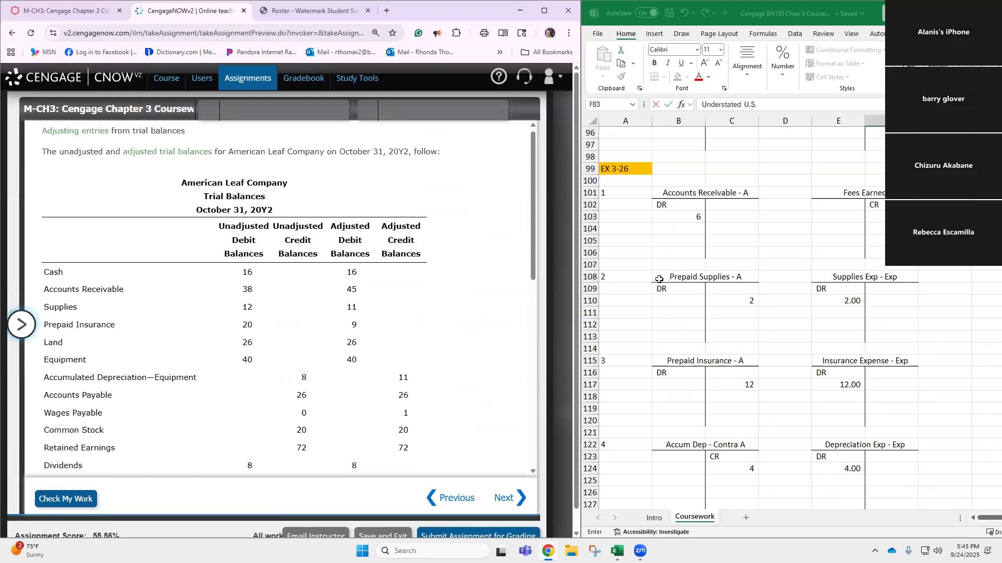
scroll(391, 305, down, 9)
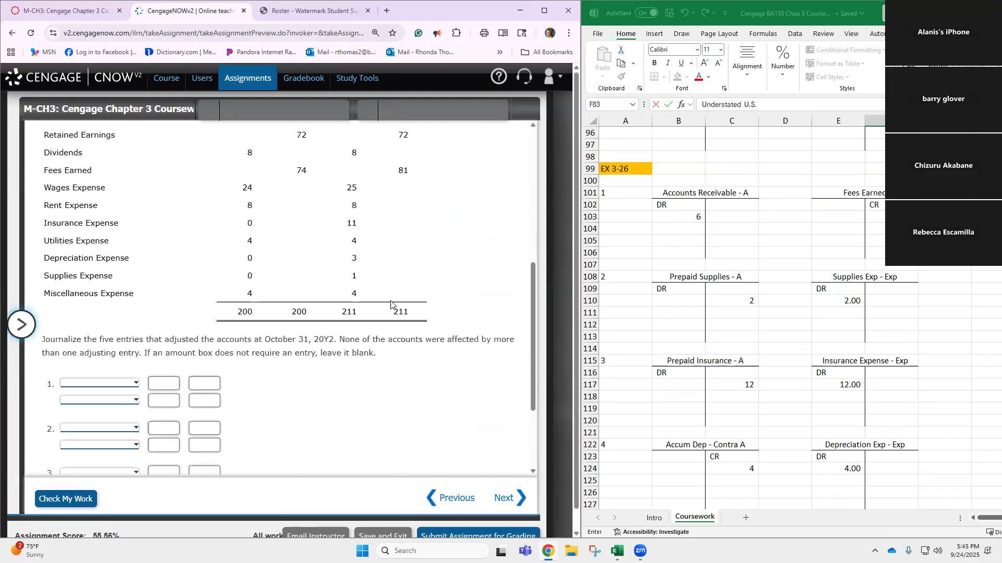
scroll(391, 305, up, 10)
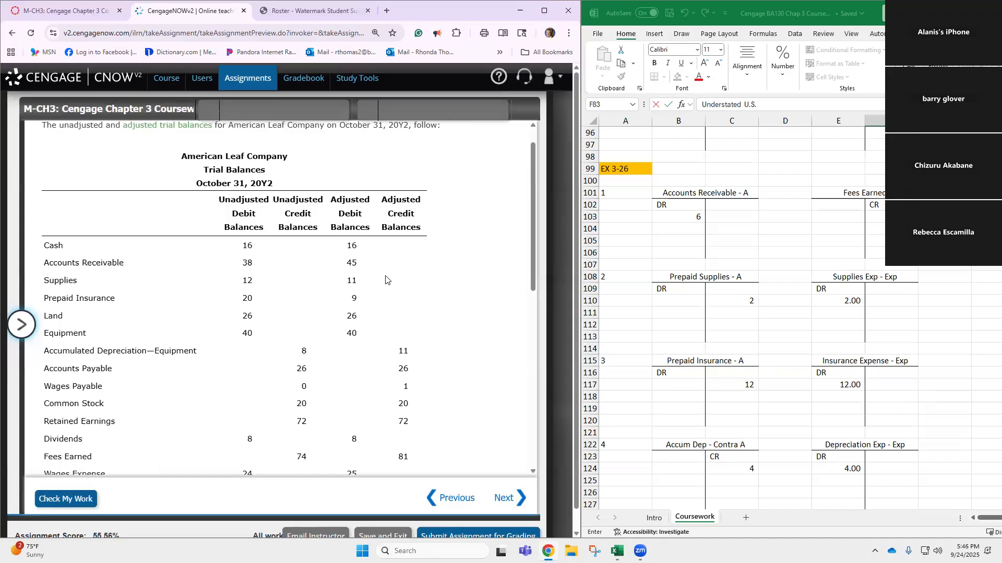
Step: In the EX 3-26 T-accounts for entry 1, set the Accounts Receivable debit and the Fees Earned credit to 7
click(695, 219)
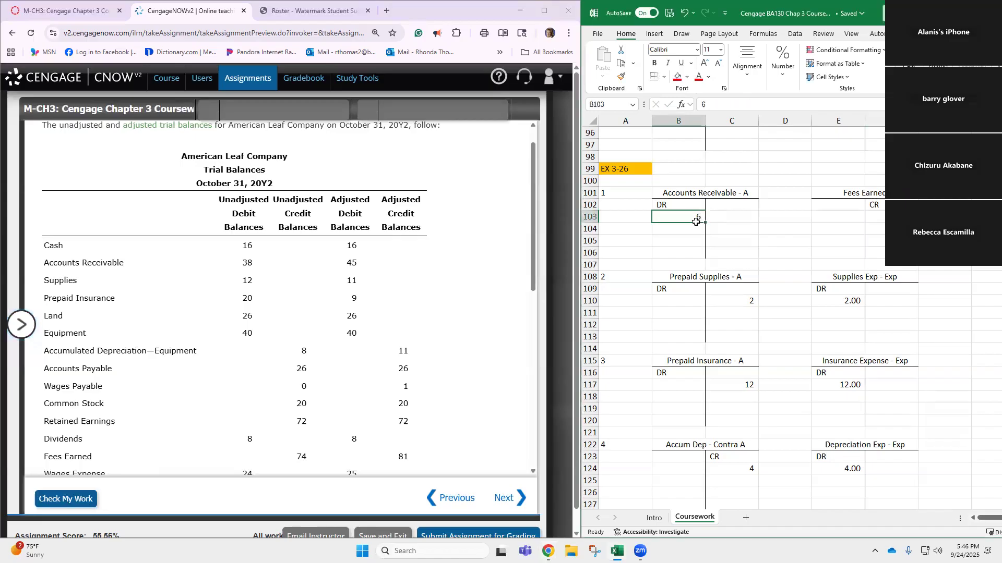
text(7)
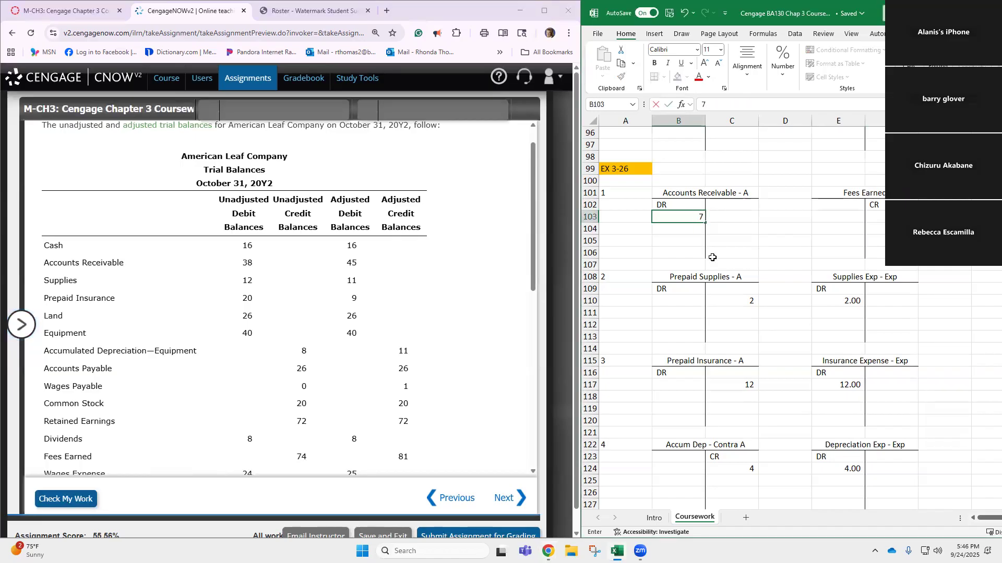
click(883, 217)
text(7)
Step: In the Cengage exercise's journal entry 1, debit Accounts Receivable for 7
scroll(155, 368, down, 6)
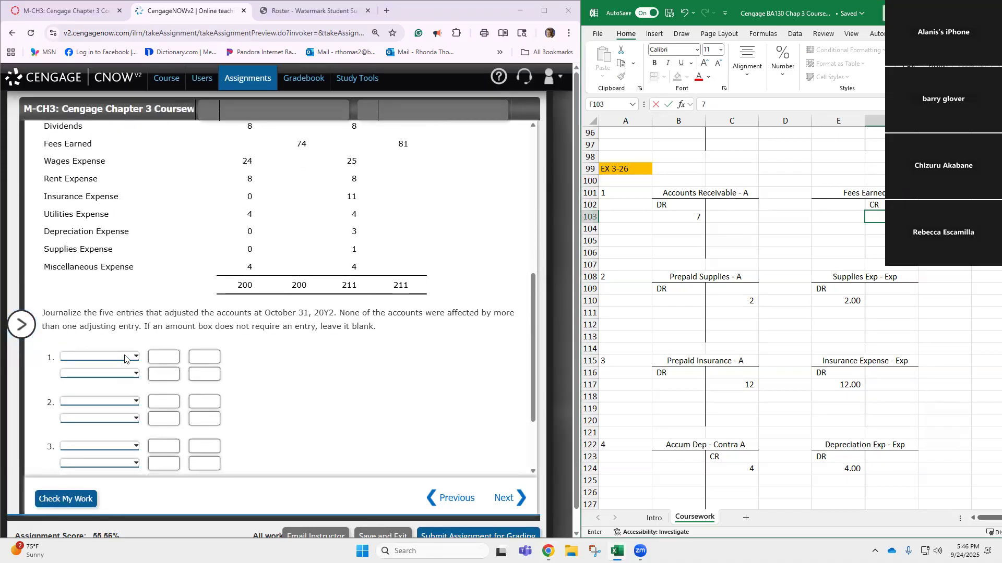
scroll(423, 332, up, 2)
scroll(371, 294, up, 2)
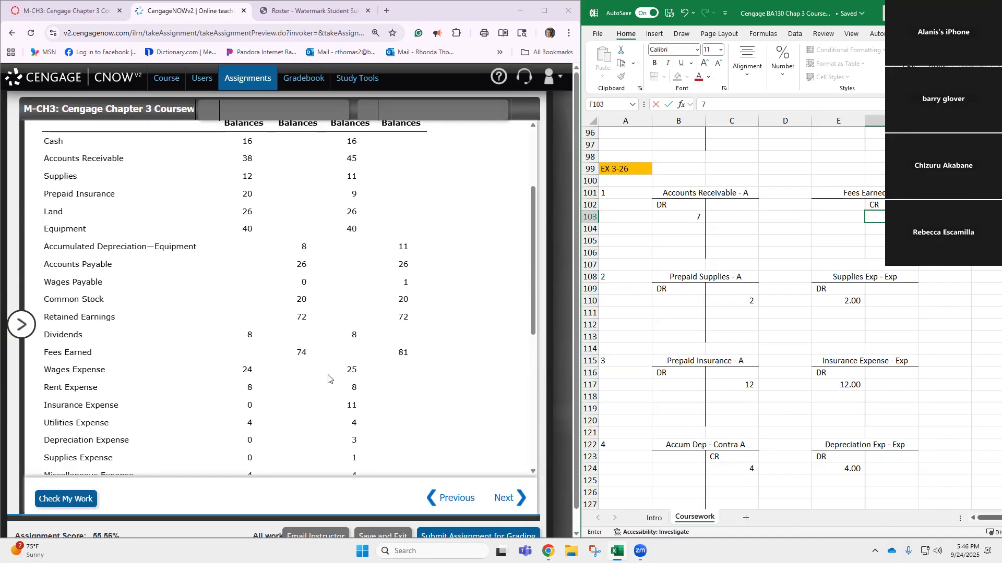
scroll(323, 389, down, 2)
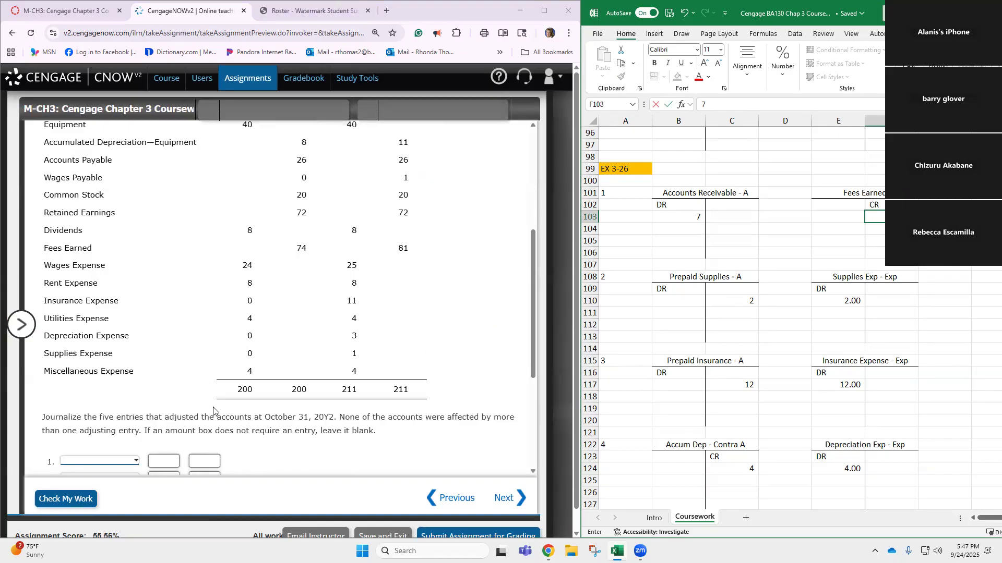
scroll(217, 412, down, 2)
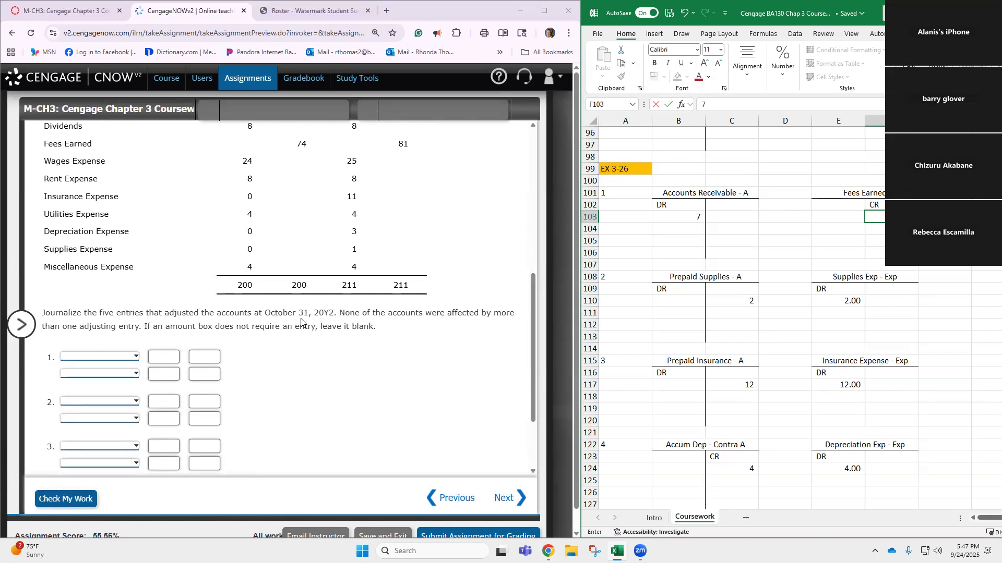
click(130, 365)
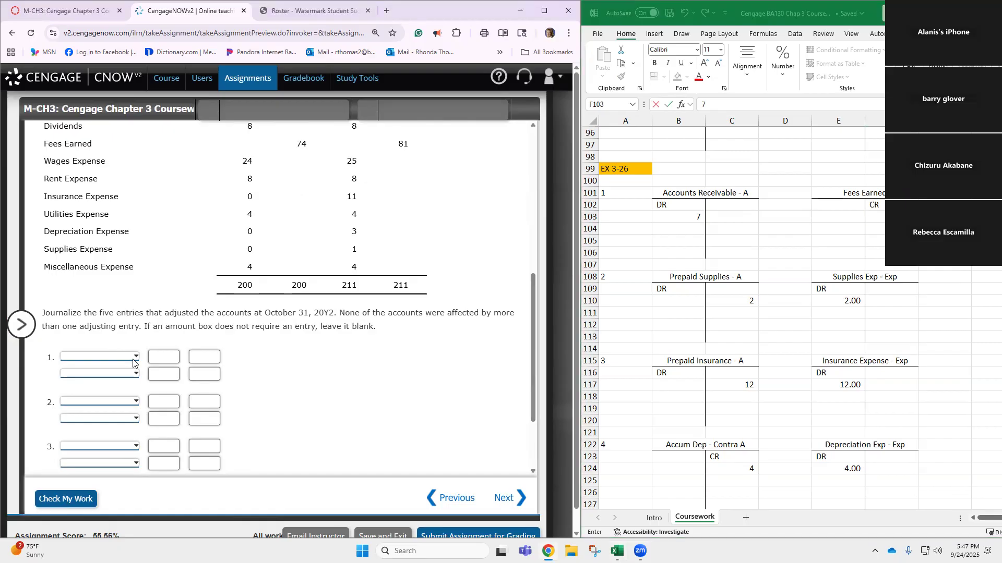
click(134, 358)
click(125, 395)
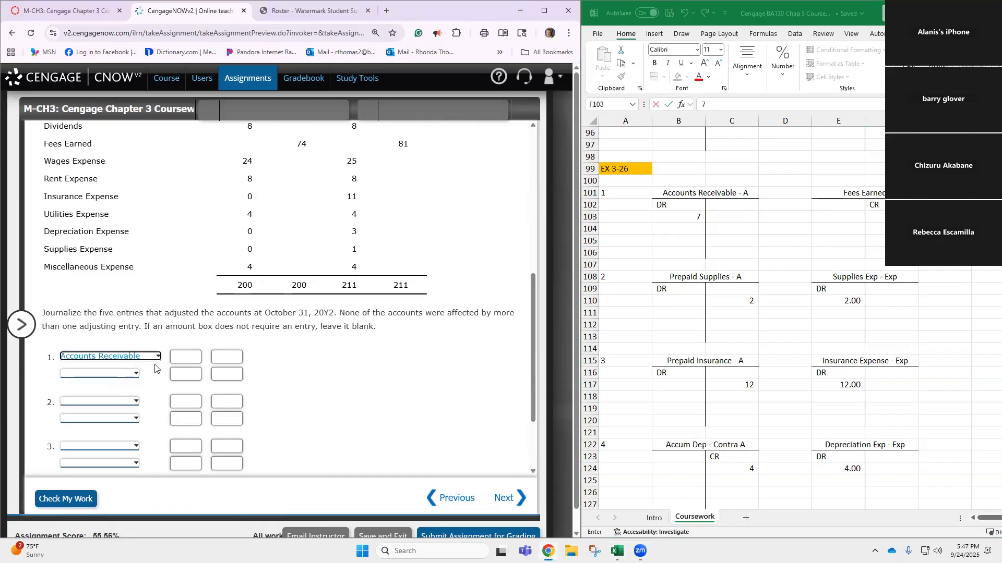
click(175, 358)
text(7)
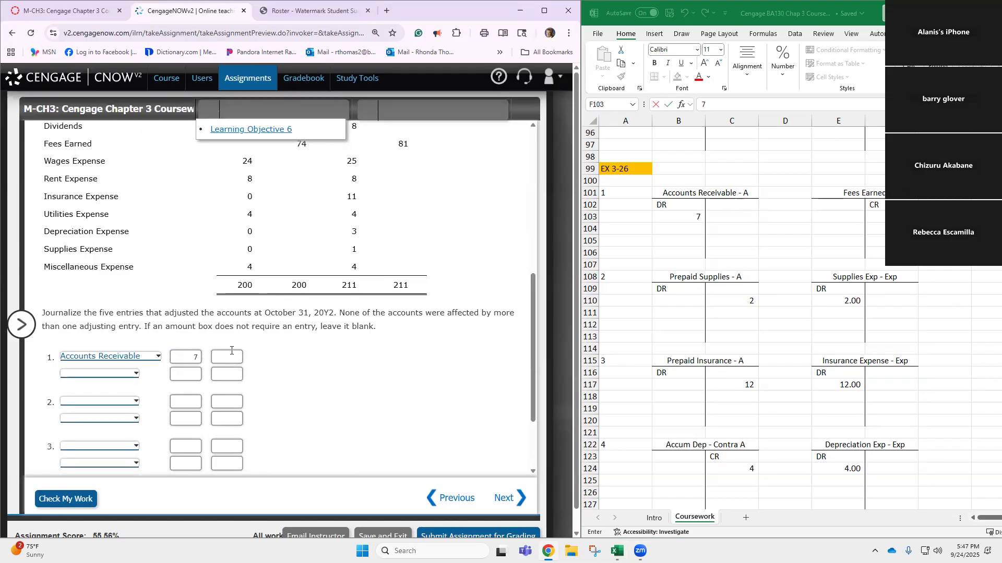
Step: Complete journal entry 1 with a credit of 7 to Fees Earned and check the work
click(112, 374)
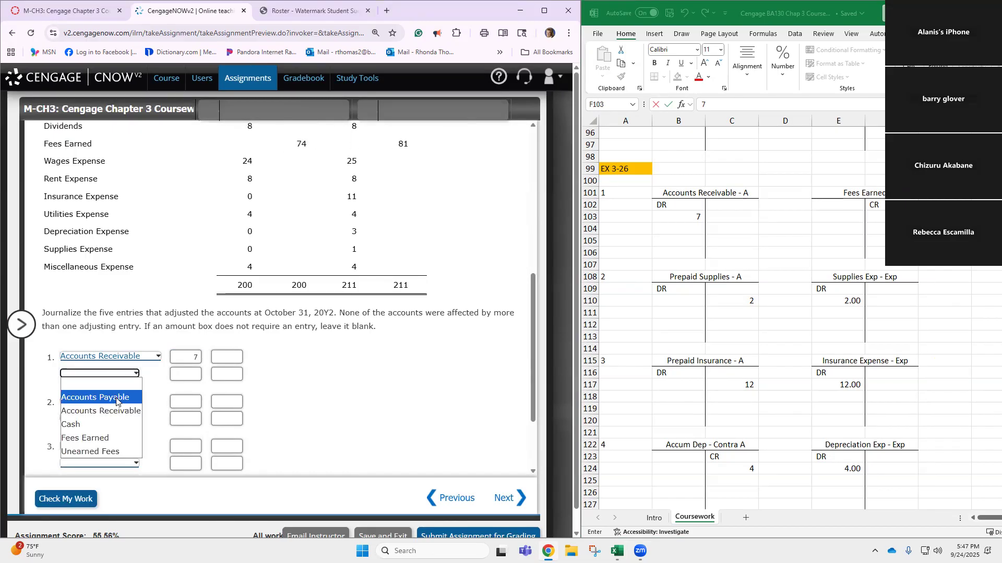
click(120, 439)
click(235, 374)
text(7)
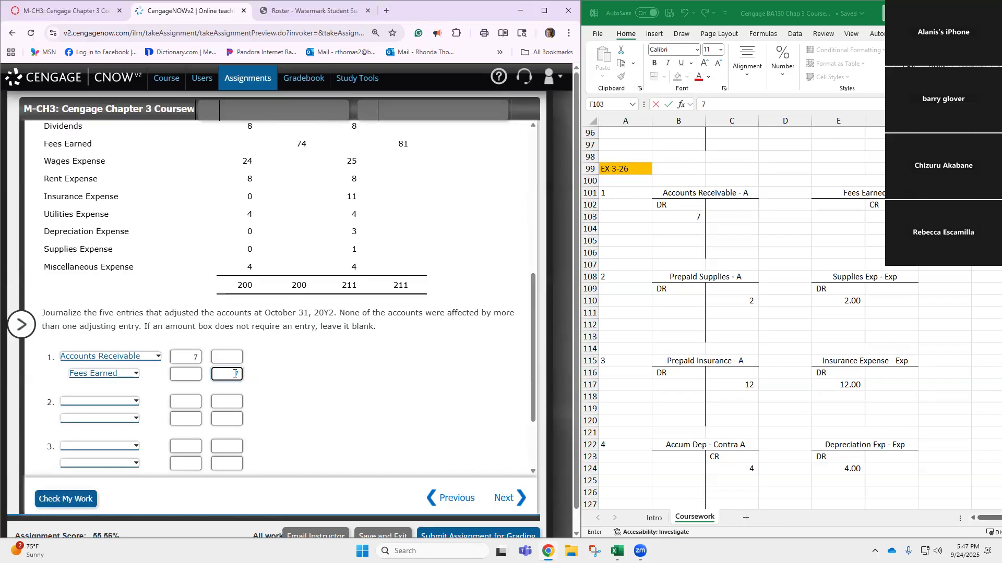
text(7)
click(82, 499)
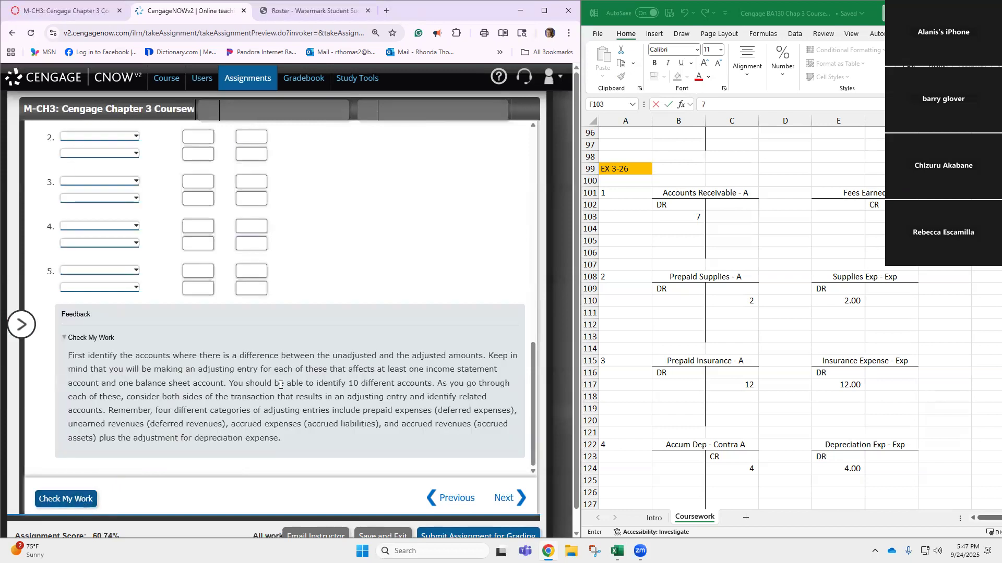
Step: In the worksheet's T-accounts for entry 2, set the Prepaid Supplies credit and the Supplies Expense debit to 1
scroll(306, 387, up, 5)
scroll(349, 322, up, 5)
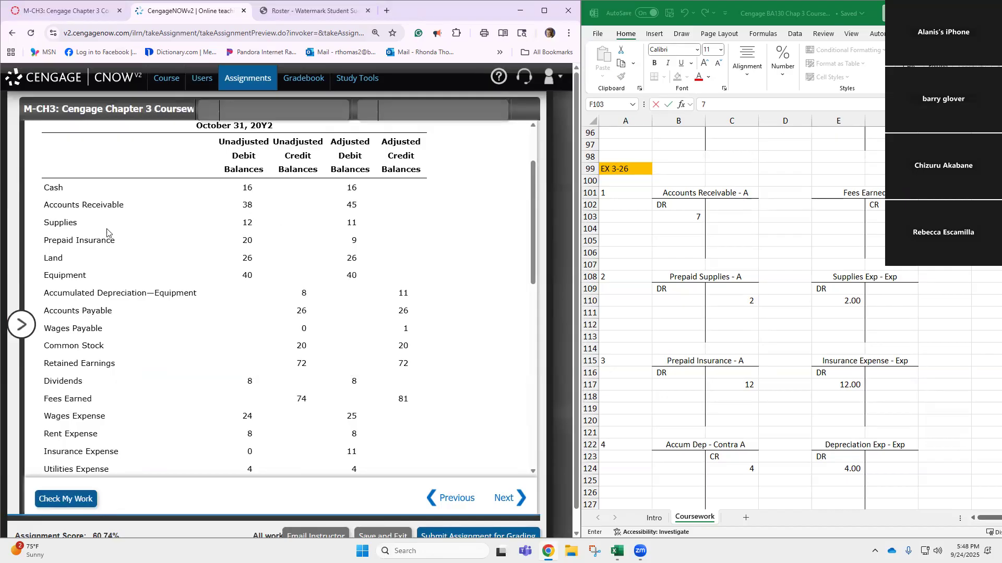
scroll(680, 292, down, 2)
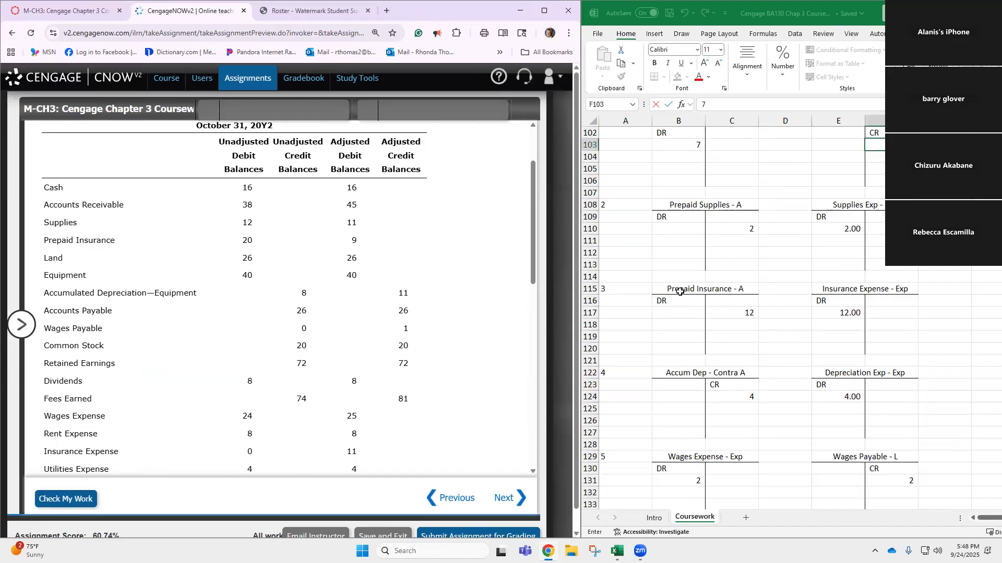
scroll(680, 292, down, 1)
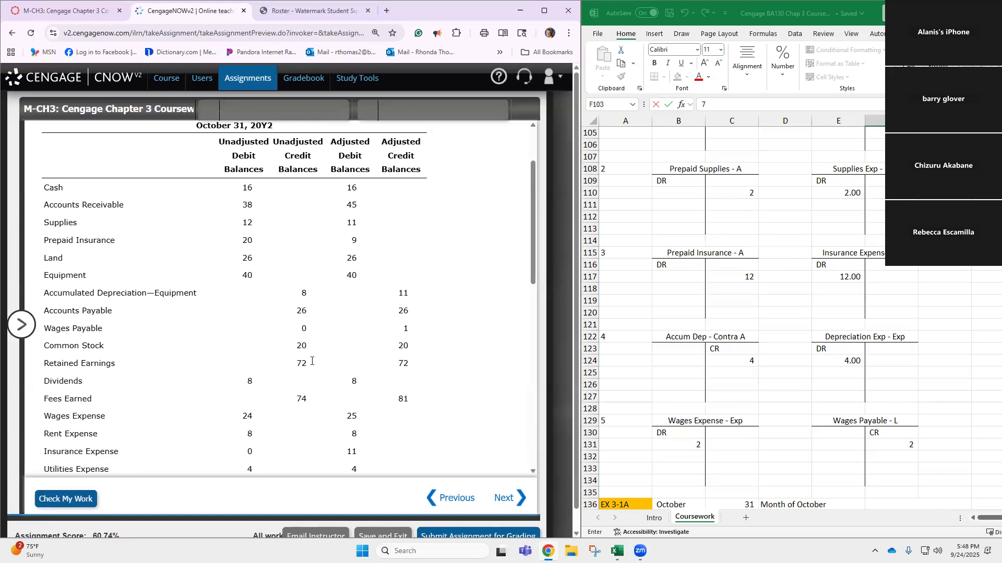
scroll(312, 360, down, 2)
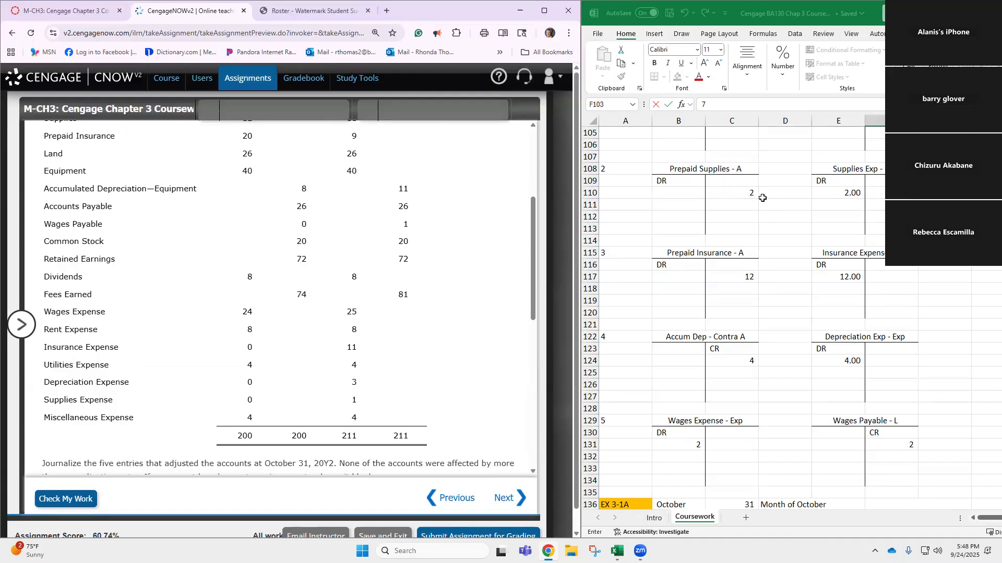
click(745, 195)
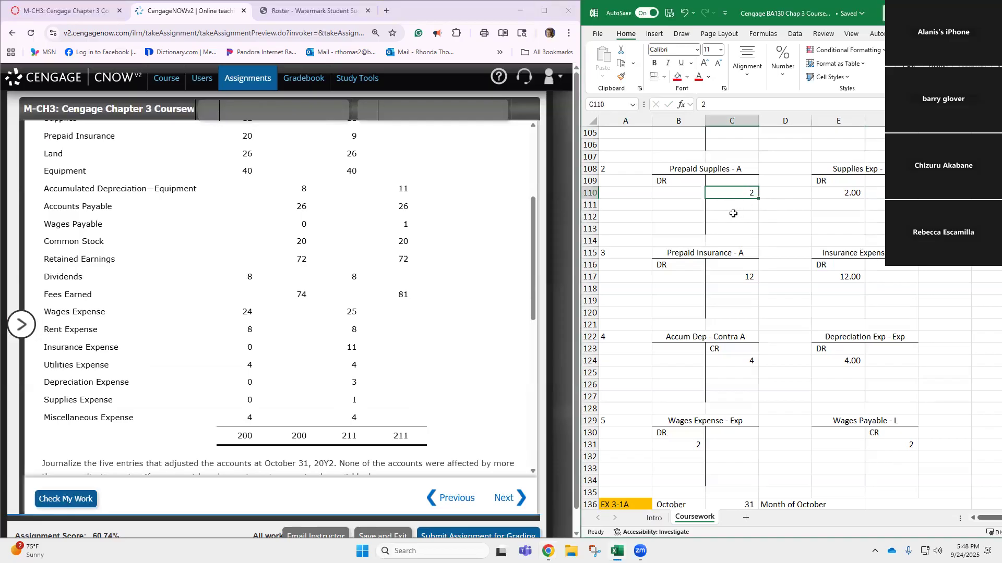
text(1)
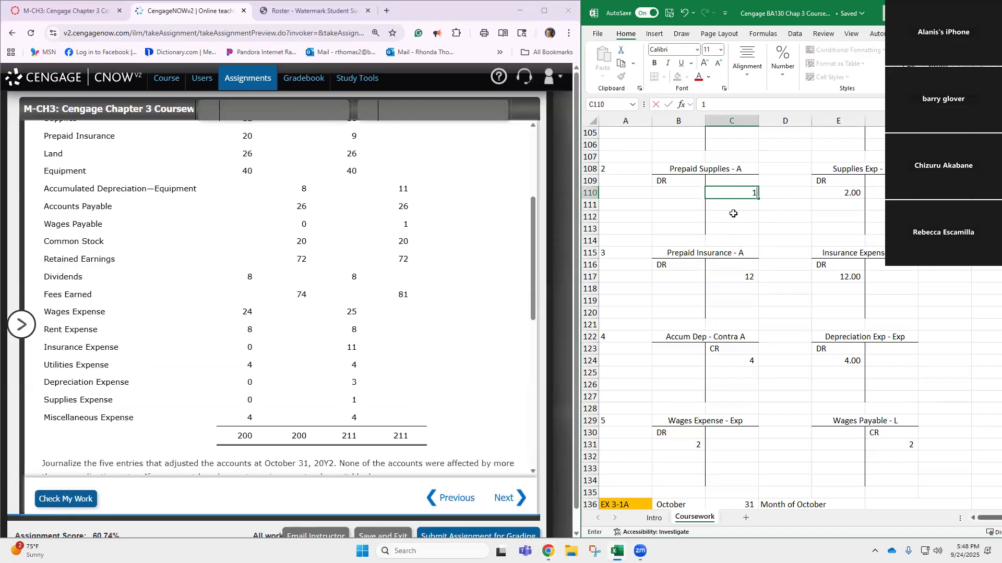
click(856, 191)
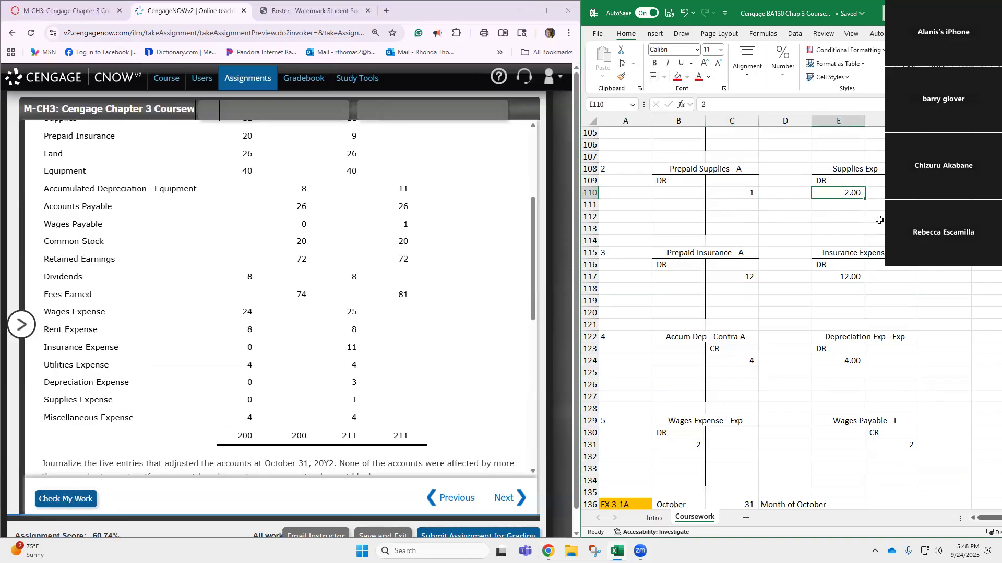
text(1)
key(Return)
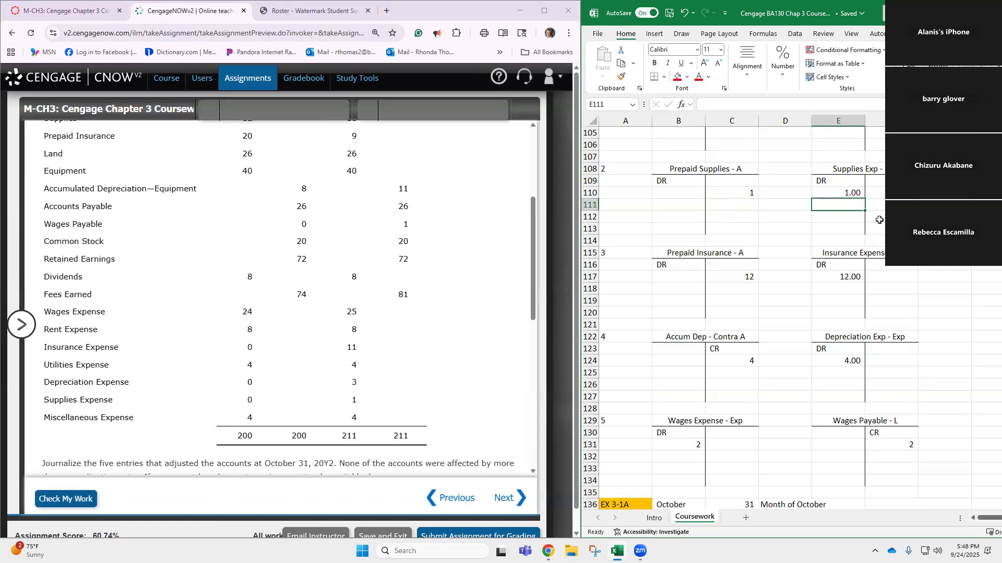
Step: Remove both decimal places from the Supplies Expense debit in cell E110
click(745, 189)
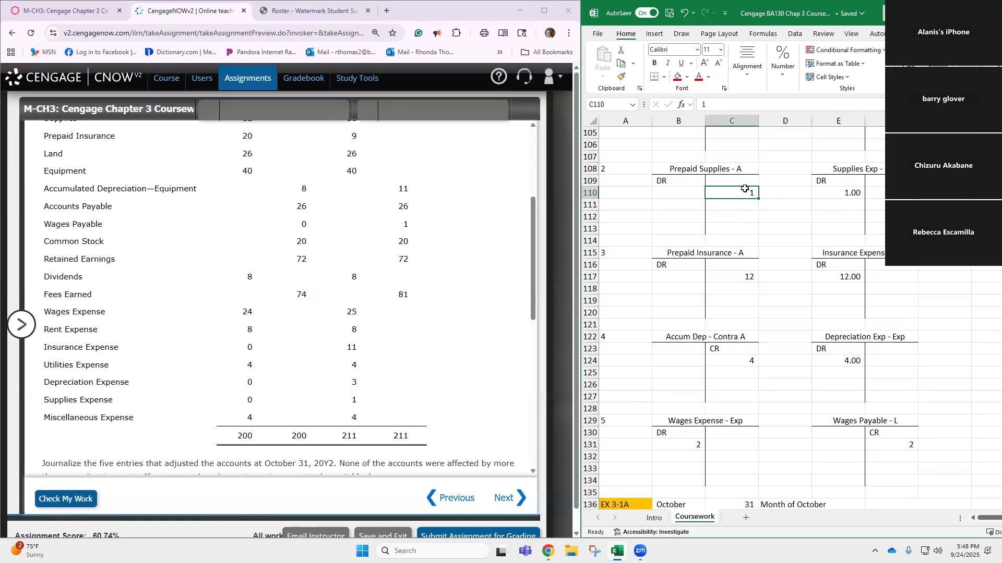
click(822, 189)
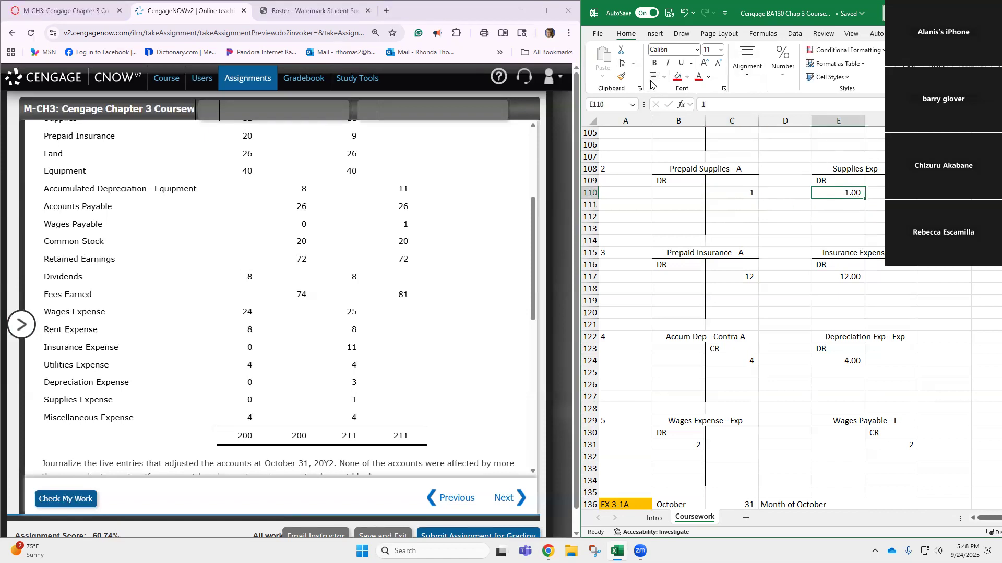
click(786, 70)
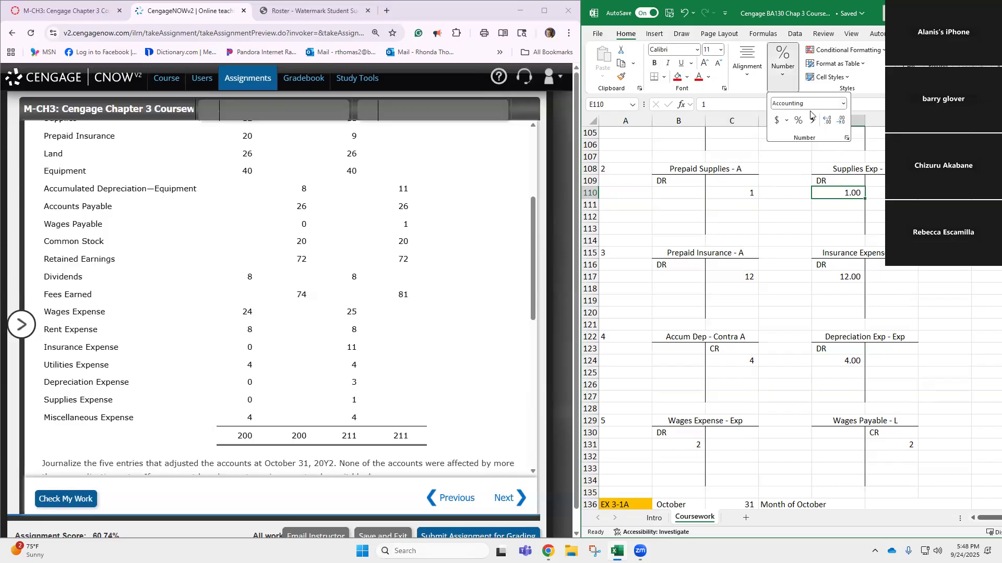
click(841, 120)
click(841, 120)
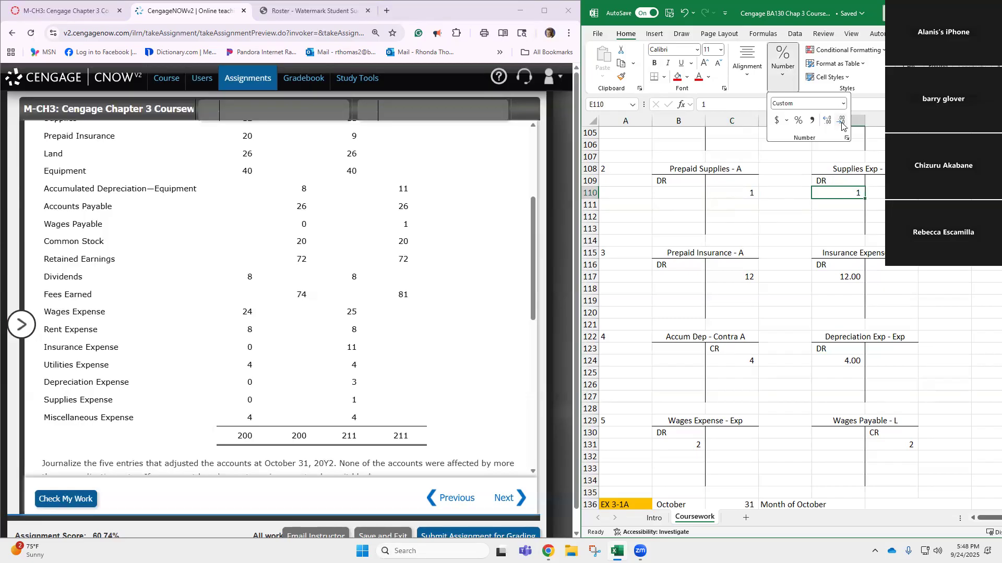
click(789, 210)
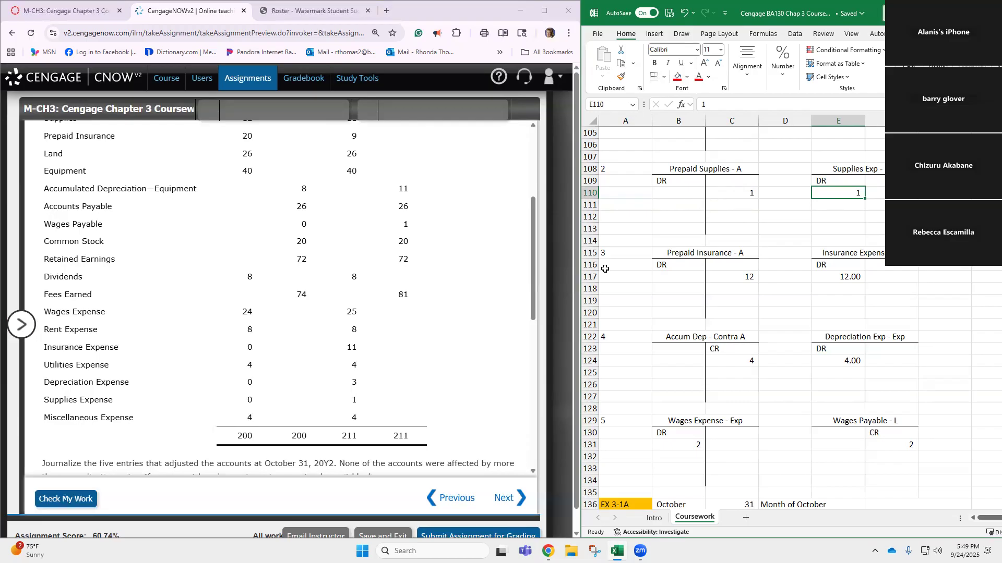
Step: In the Cengage exercise's journal entry 2, debit Supplies Expense and credit Supplies for 1 each, and check the work
scroll(263, 374, down, 5)
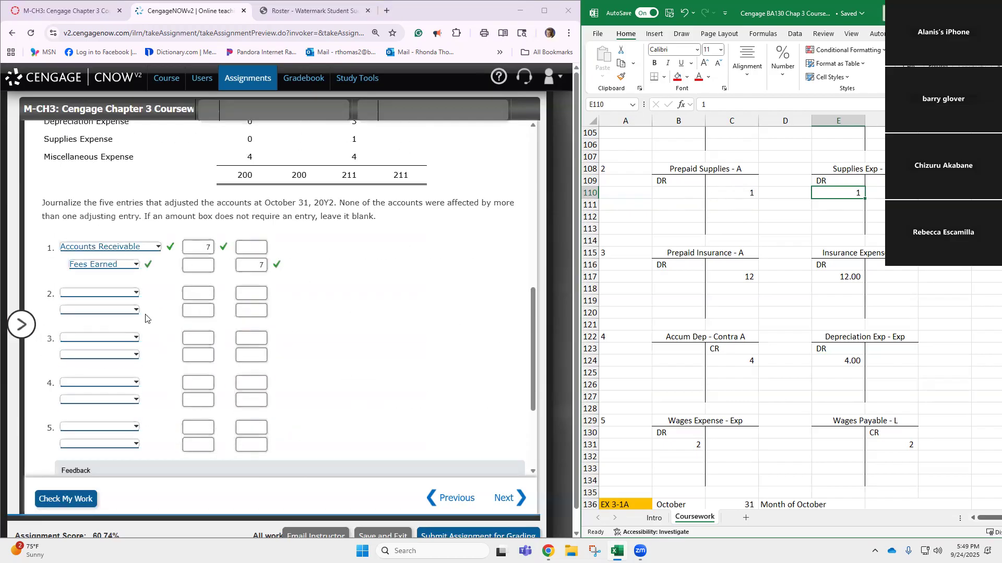
click(130, 293)
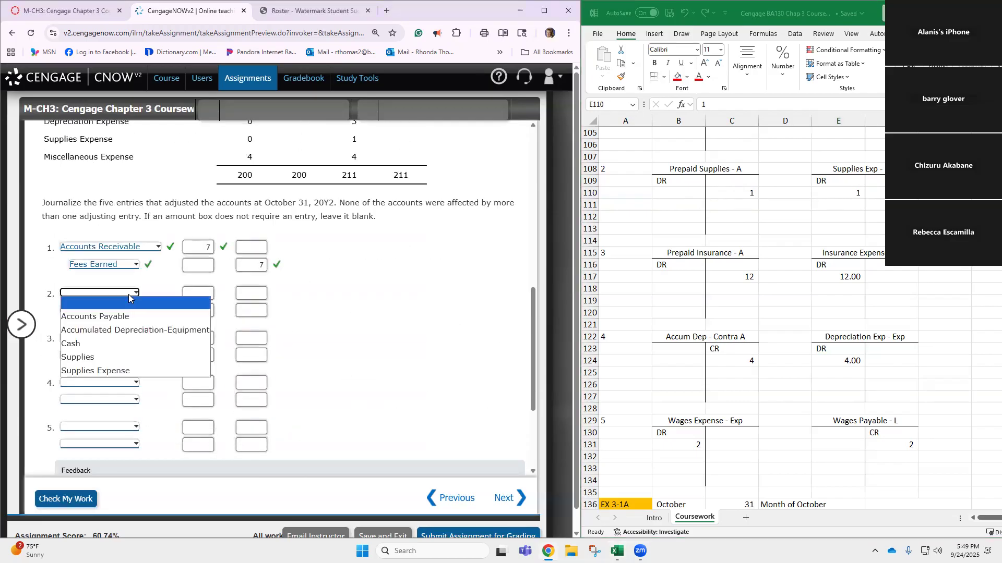
click(134, 372)
click(207, 294)
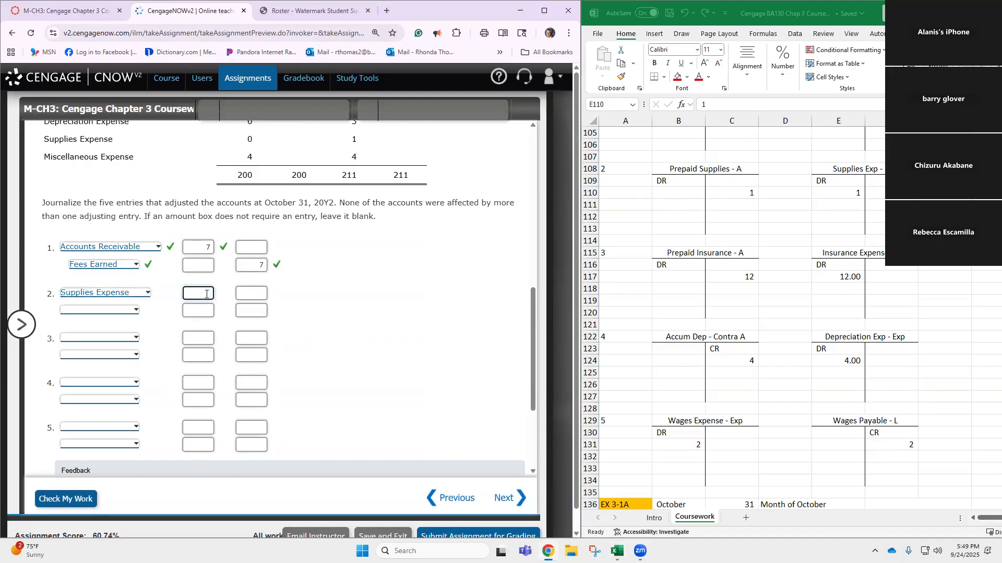
click(116, 310)
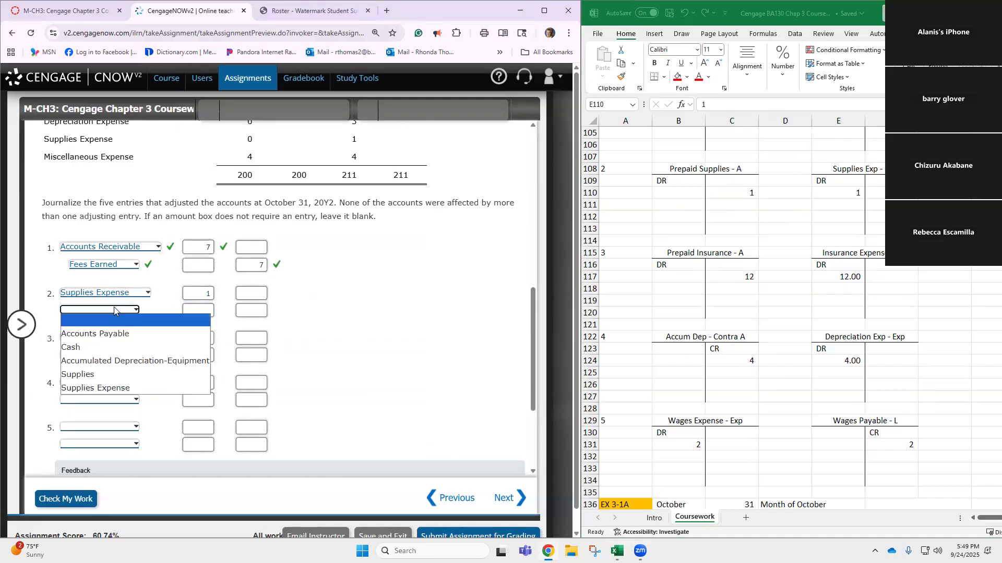
click(115, 375)
click(251, 310)
text(1)
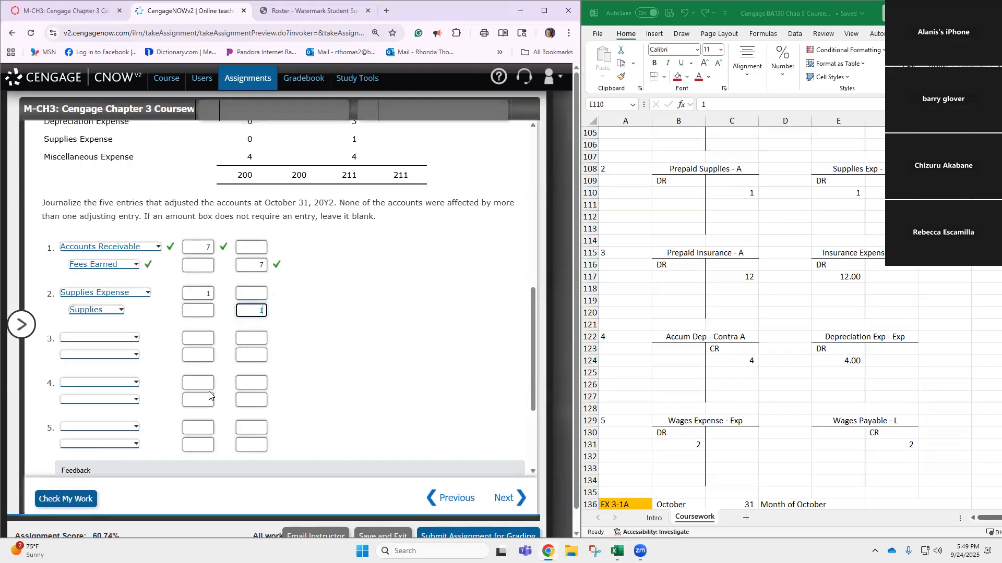
click(75, 500)
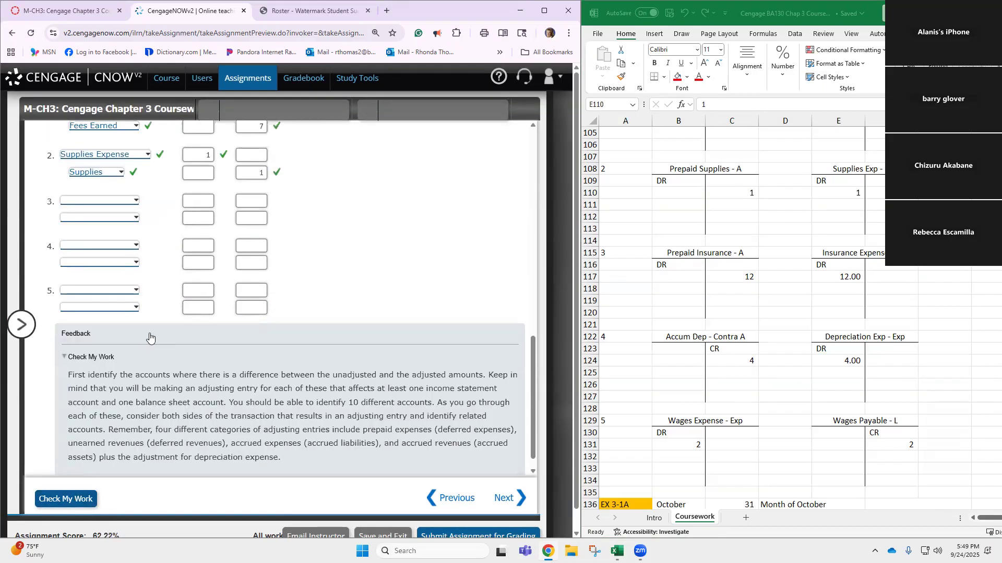
Step: Compare the unadjusted and adjusted insurance balances, and set the worksheet's entry 3 Prepaid Insurance credit and Insurance Expense debit to 11
scroll(149, 336, up, 10)
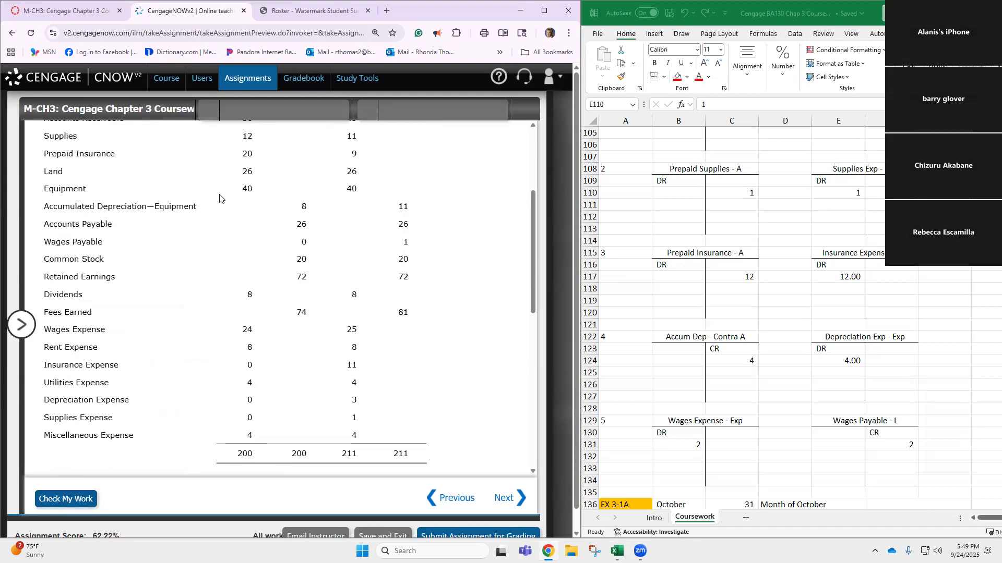
scroll(219, 197, up, 1)
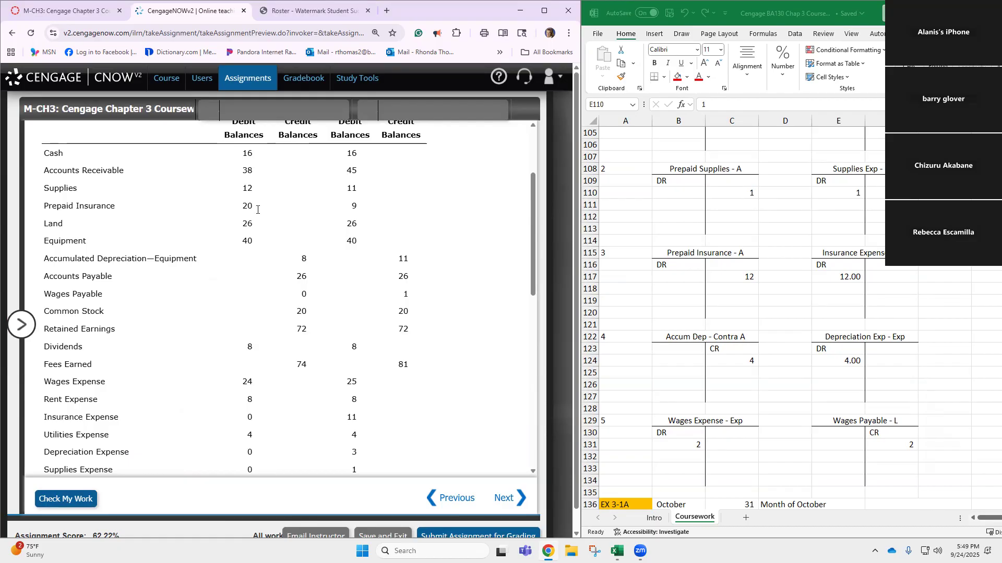
scroll(247, 151, up, 1)
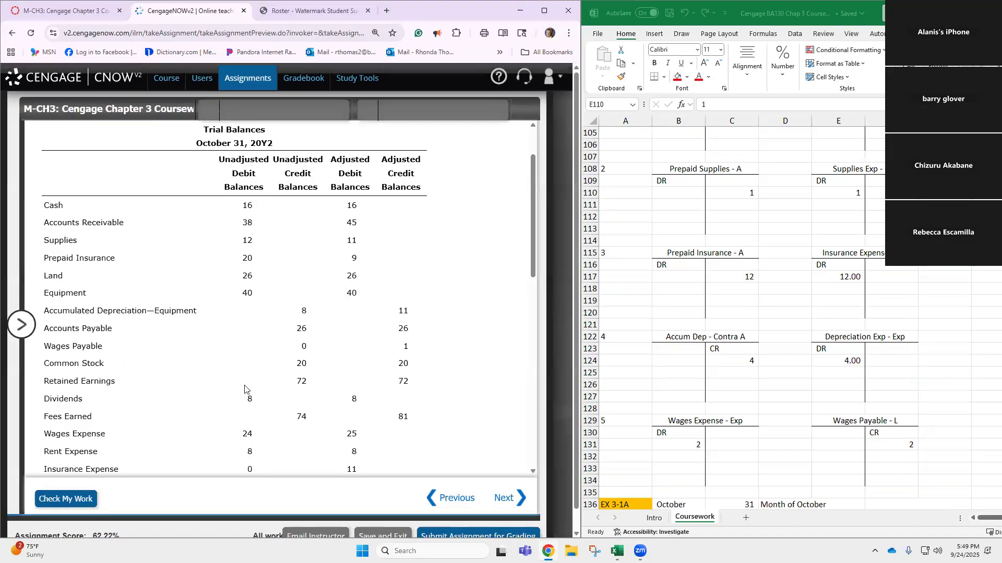
scroll(249, 396, down, 1)
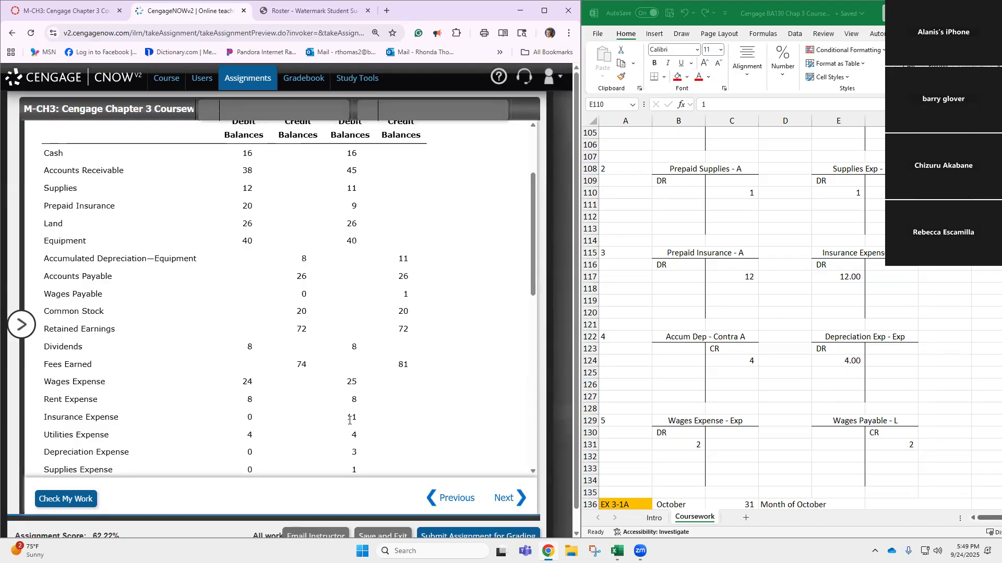
click(719, 277)
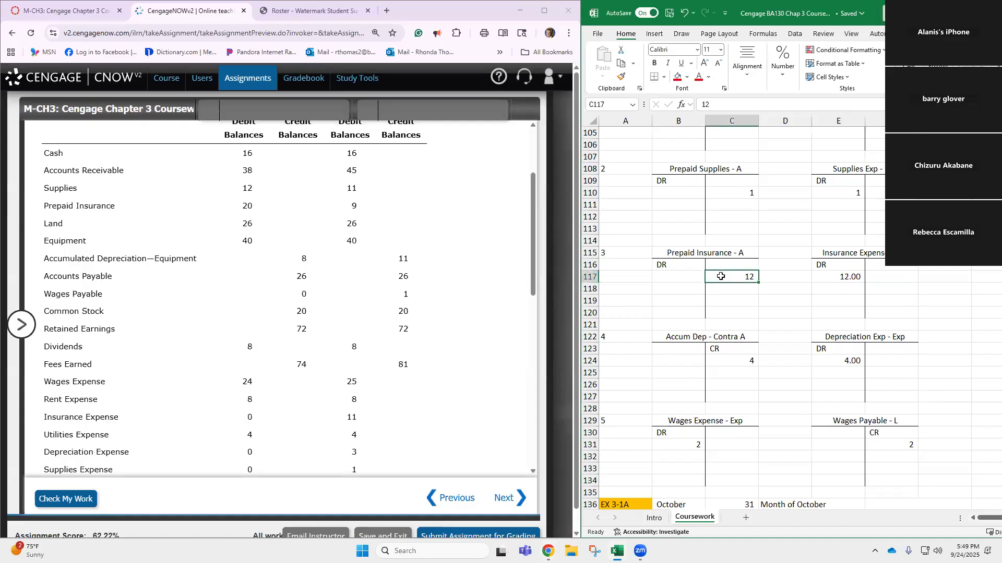
text(11)
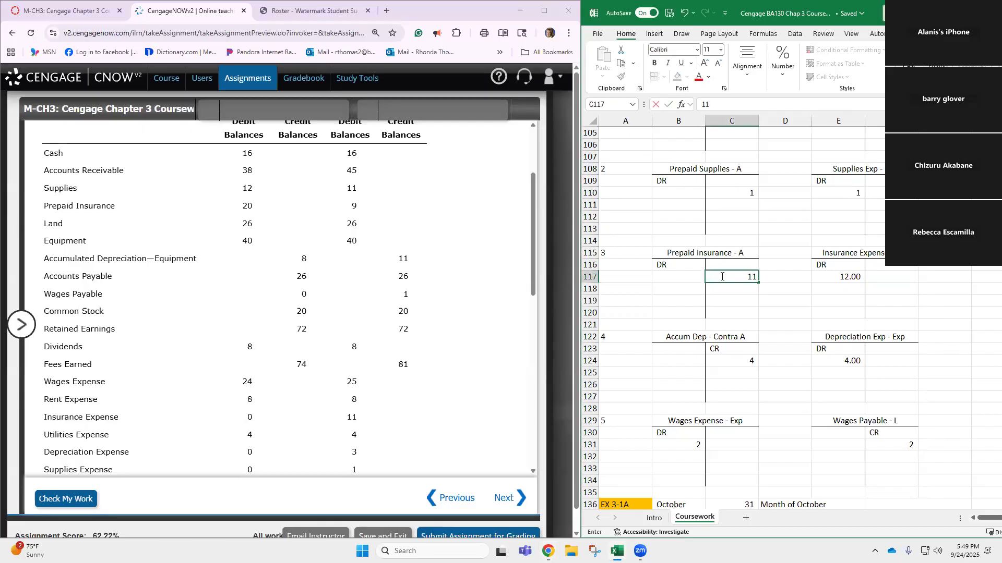
click(832, 279)
text(11)
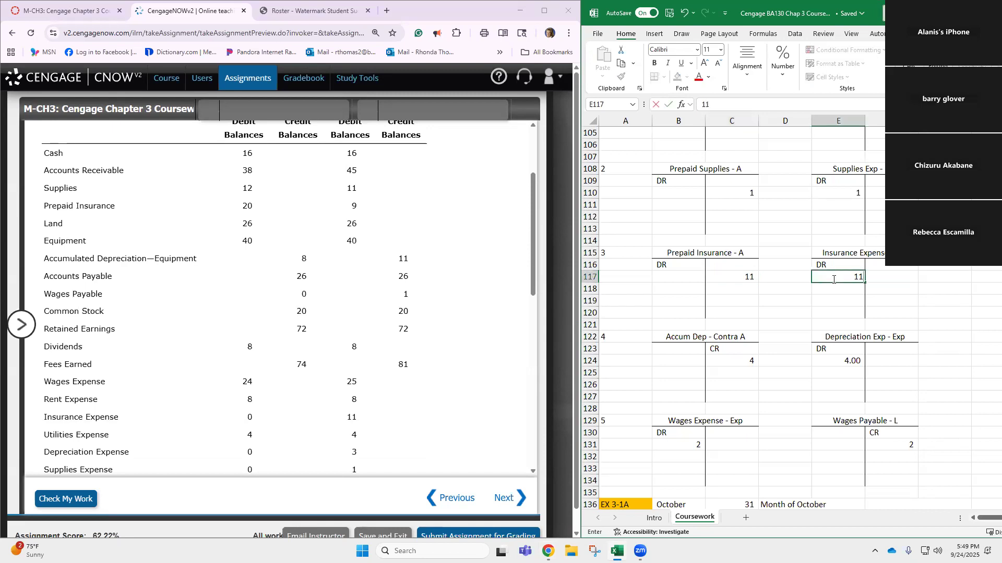
key(Return)
Step: Remove both decimal places from the Insurance Expense debit in cell E117
click(834, 276)
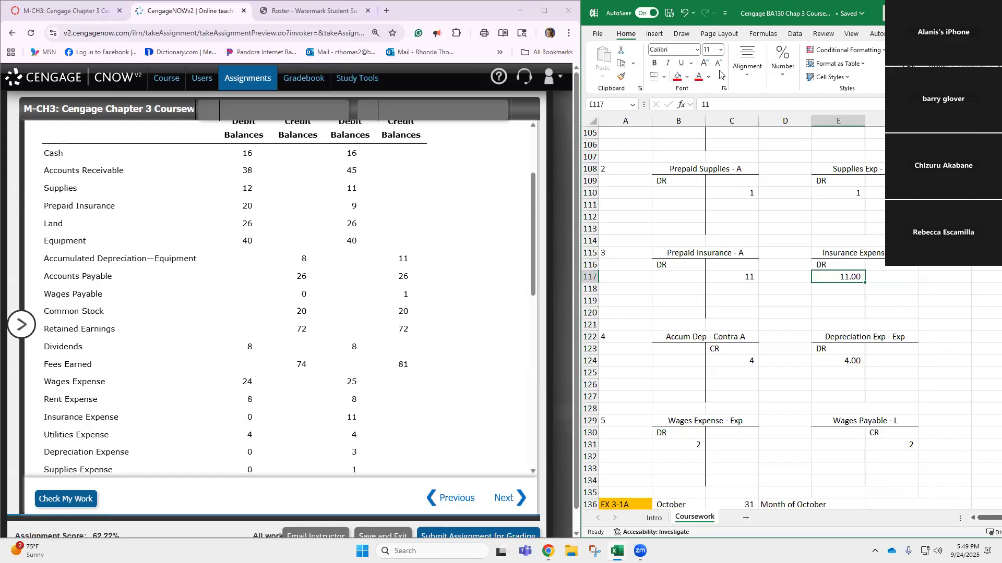
click(783, 65)
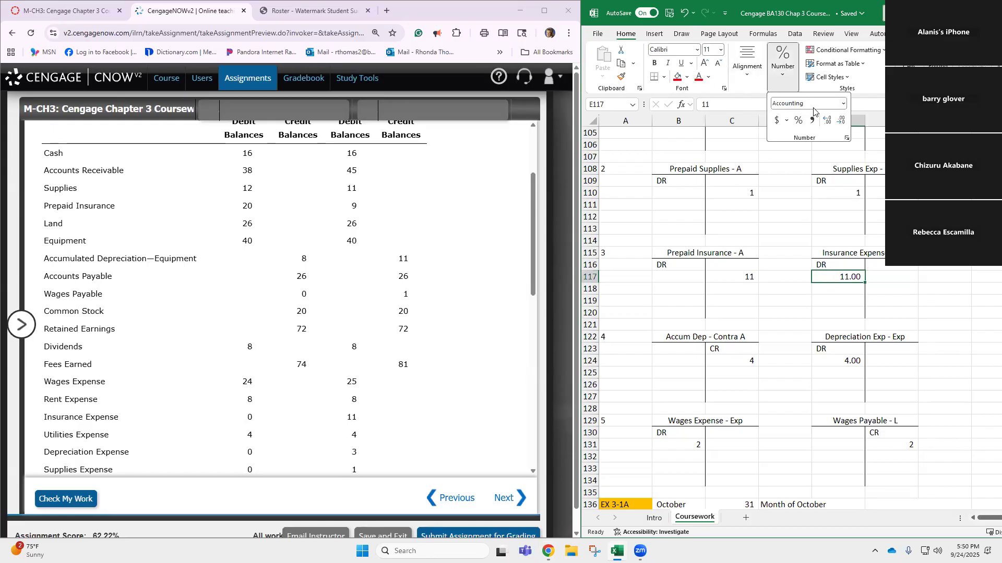
double_click(837, 122)
Step: In the Cengage exercise's journal entry 3, debit Insurance Expense and credit Prepaid Insurance for 11 each, and check the work
click(273, 336)
scroll(276, 337, down, 6)
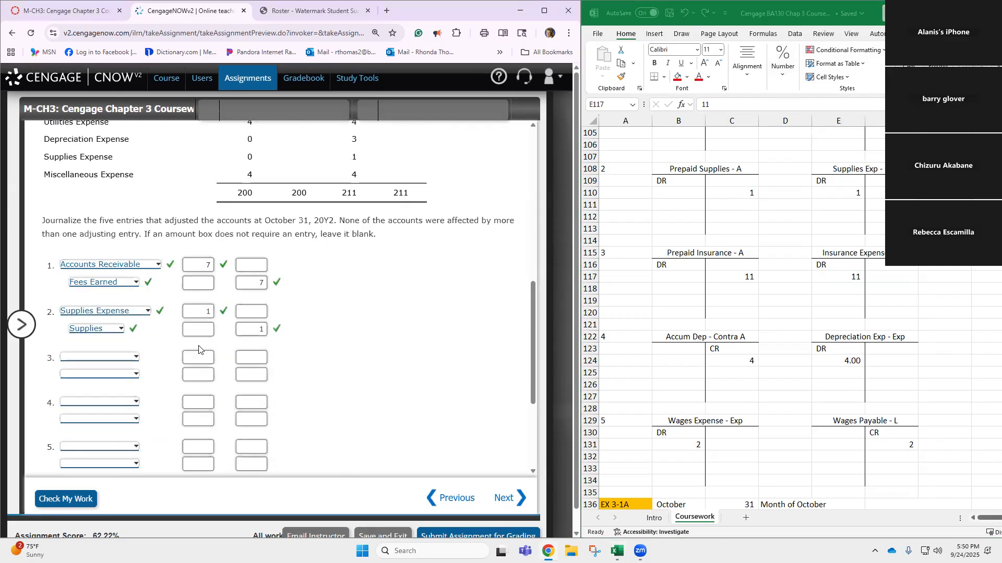
click(123, 357)
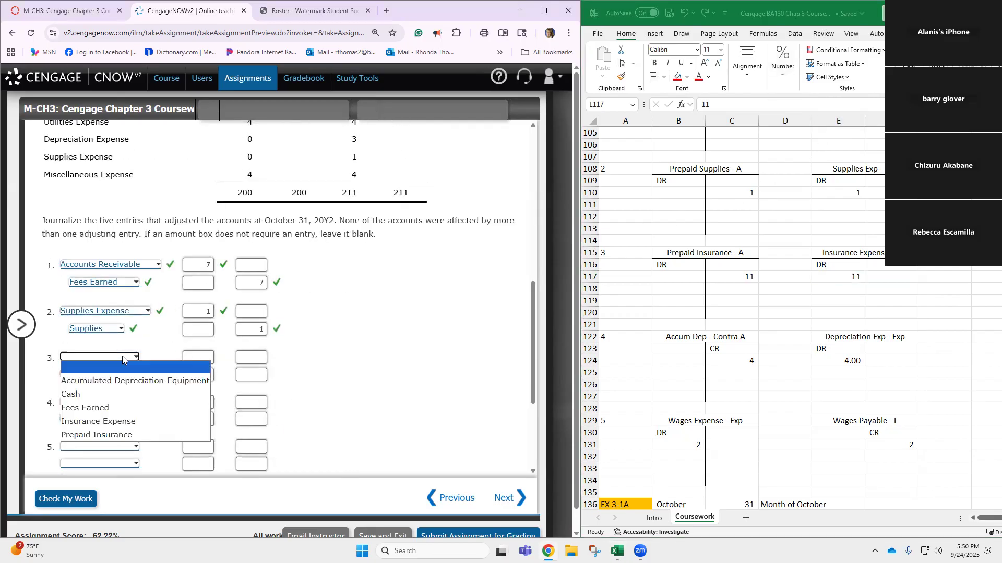
click(130, 424)
click(203, 359)
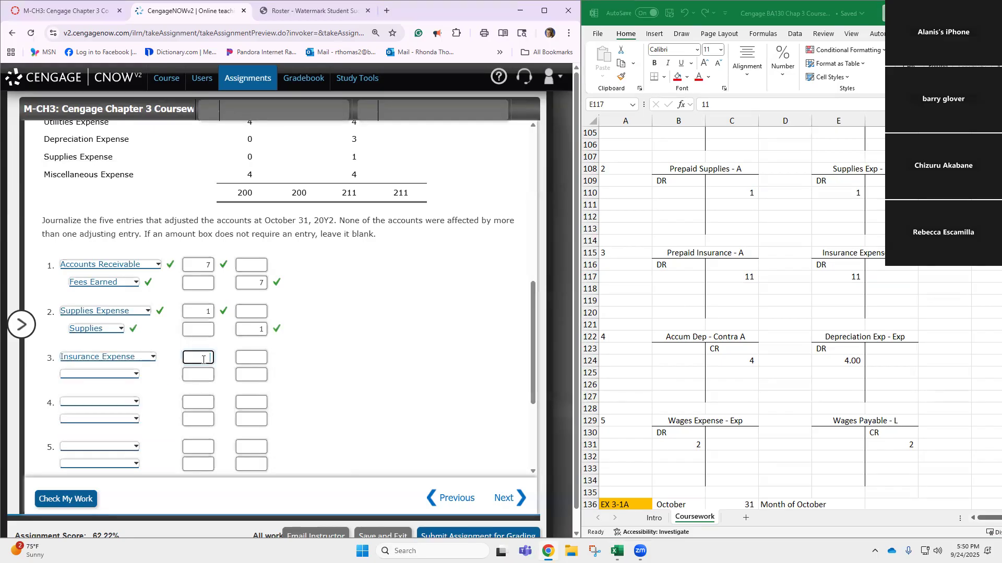
text(11)
click(127, 374)
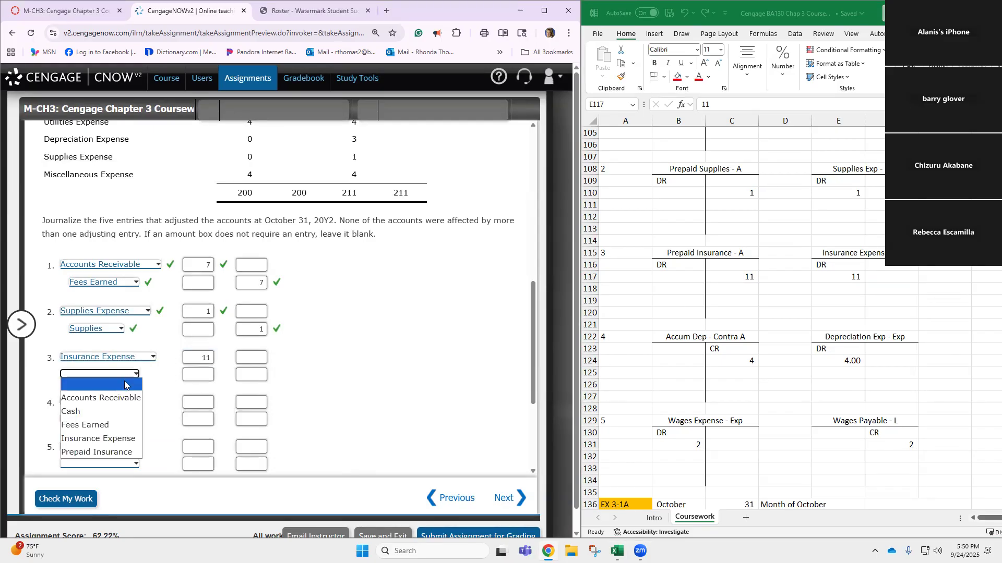
click(119, 452)
click(255, 380)
text(11)
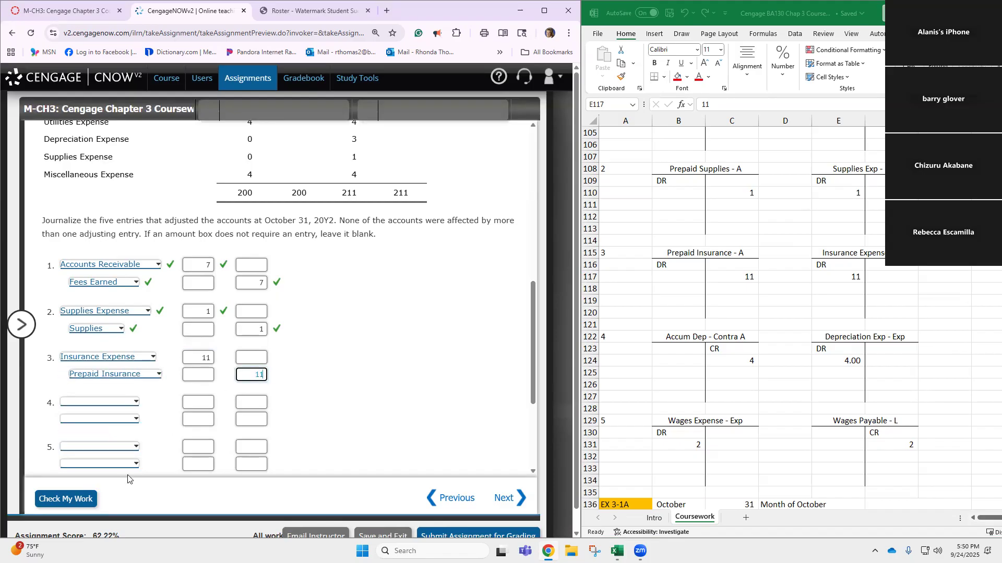
click(84, 501)
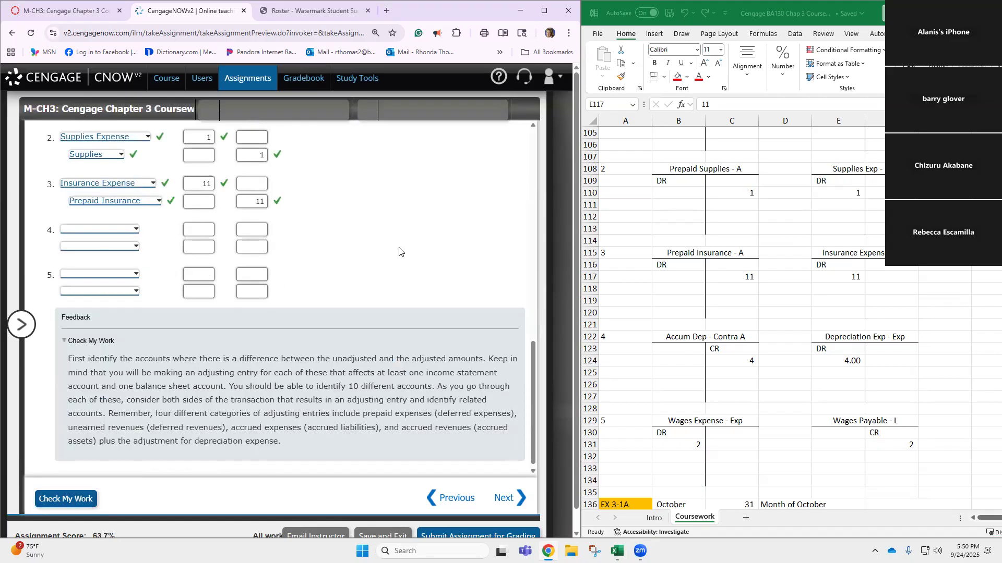
Step: Review the trial balance's depreciation accounts, and set the worksheet's entry 4 Accumulated Depreciation credit and Depreciation Expense debit to 3
scroll(754, 313, down, 3)
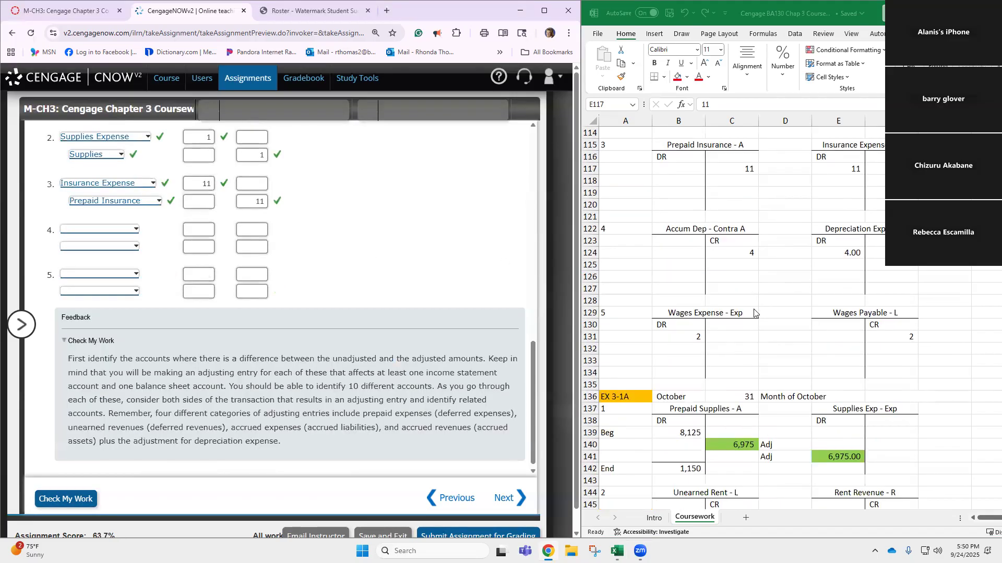
scroll(754, 313, down, 2)
scroll(276, 181, up, 2)
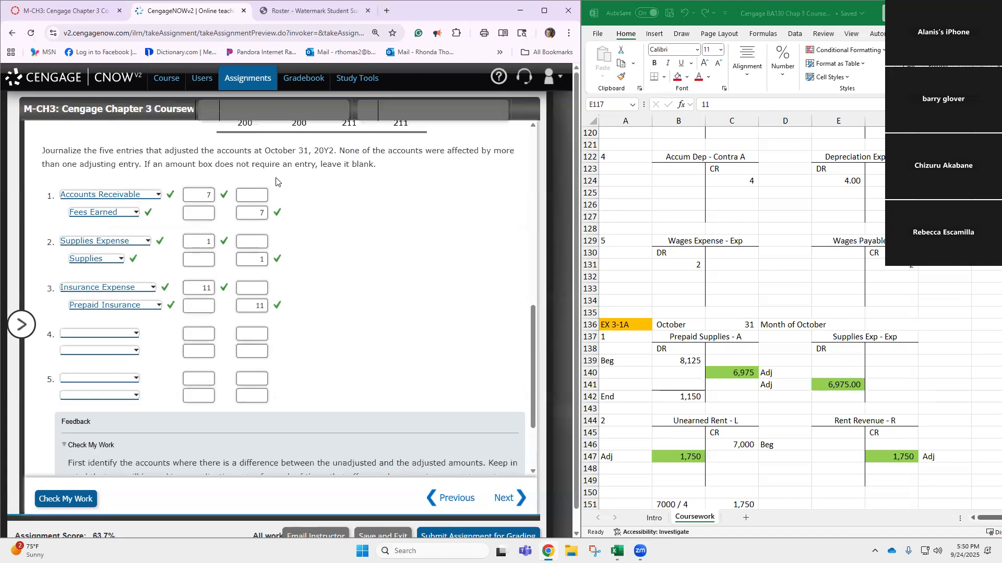
scroll(276, 181, up, 6)
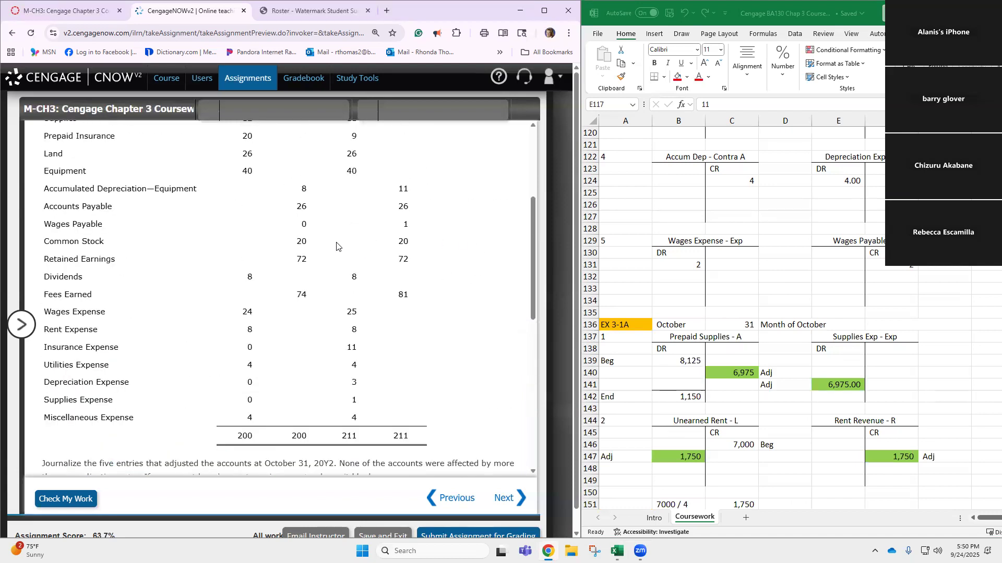
scroll(300, 220, up, 1)
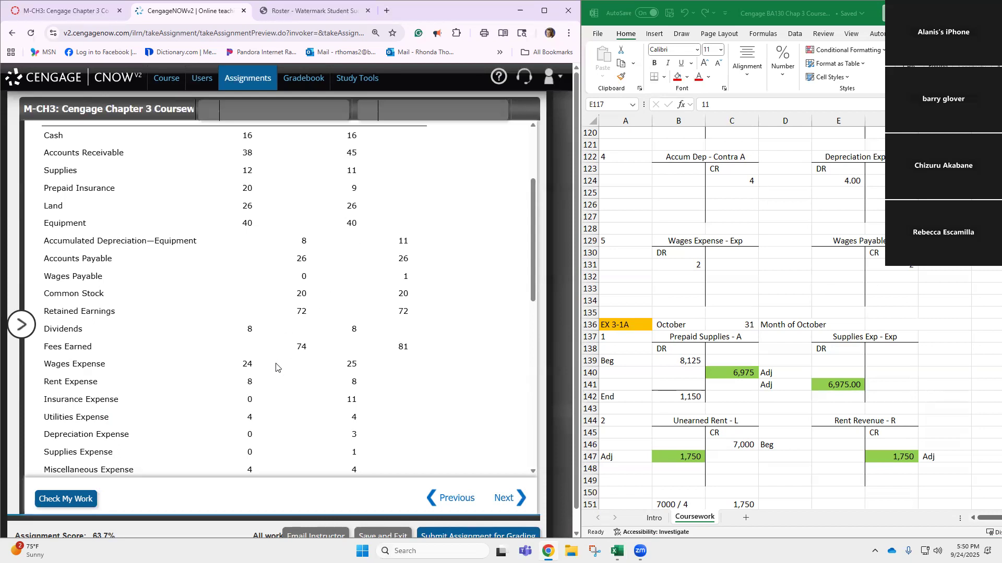
scroll(232, 392, down, 2)
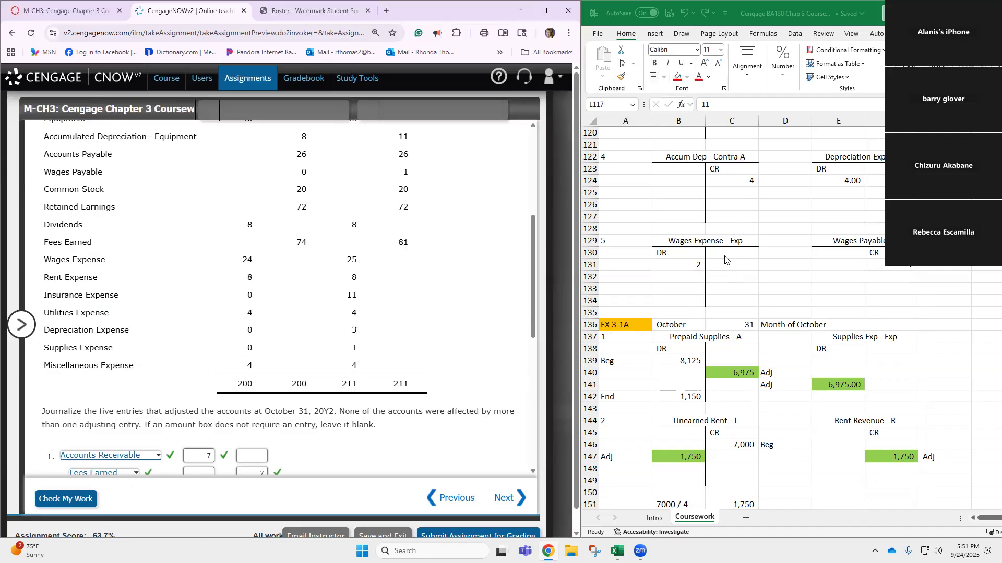
click(748, 180)
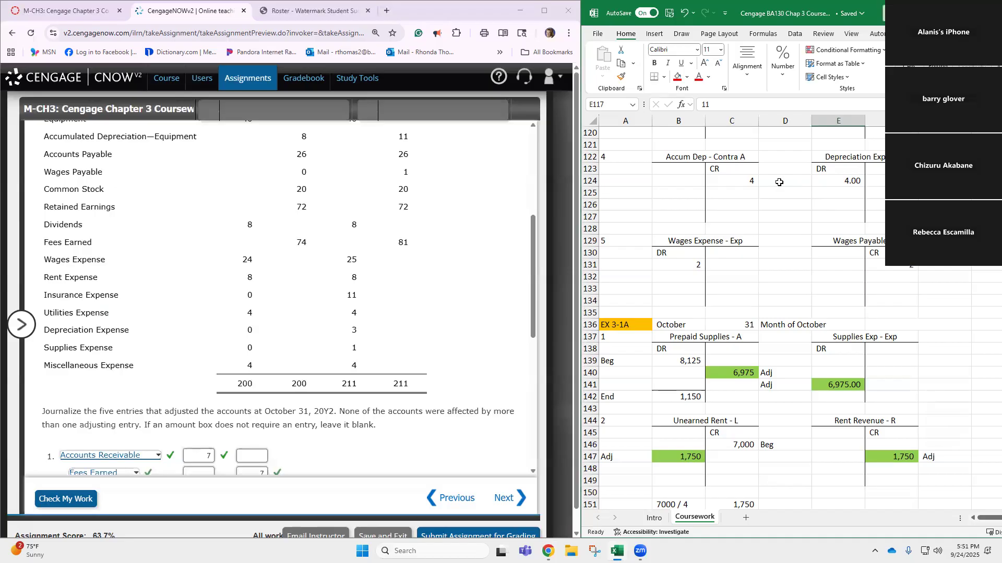
click(749, 181)
text(3)
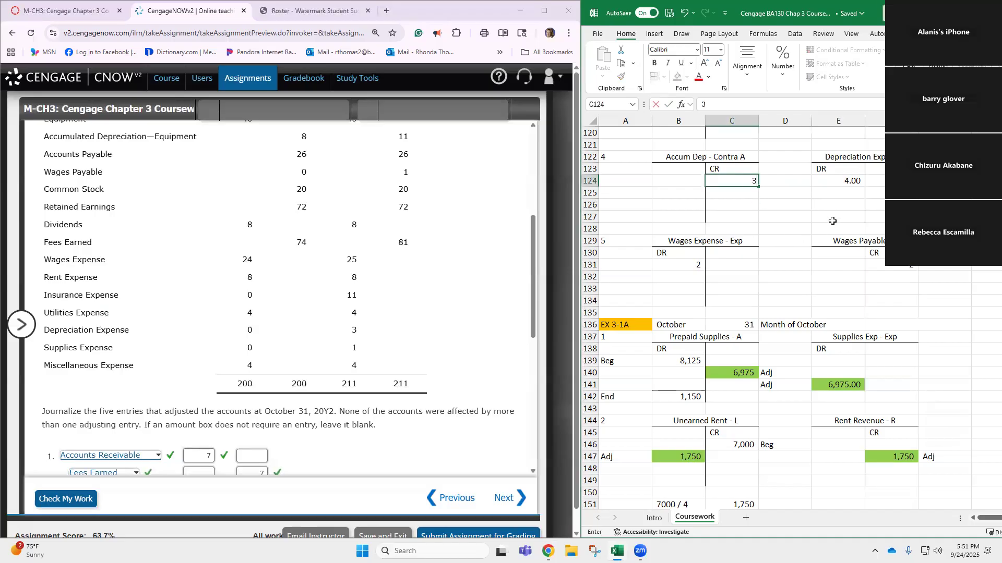
click(850, 182)
text(3)
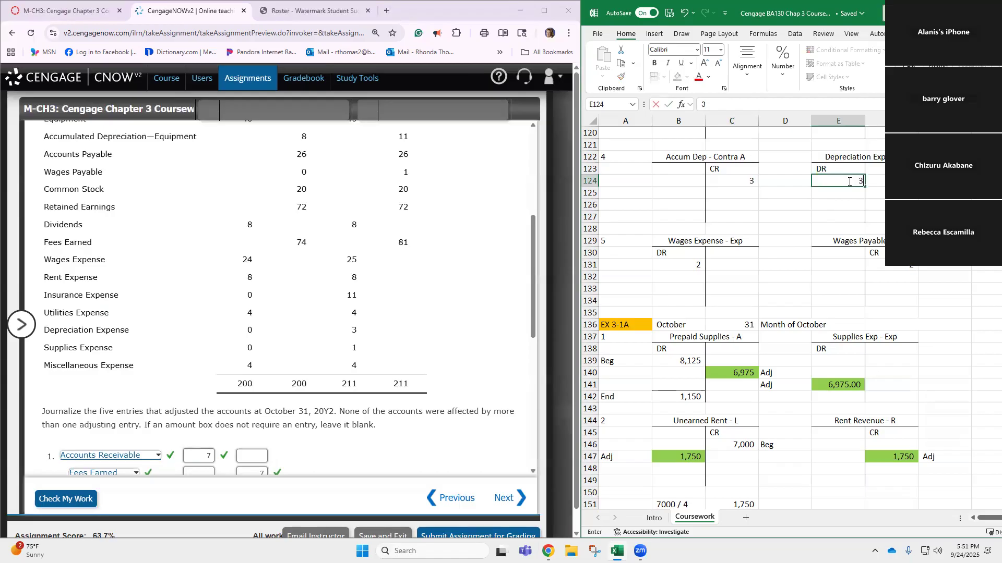
Step: Commit the Depreciation Expense debit in cell E124 and remove both of its decimal places
click(830, 181)
click(784, 70)
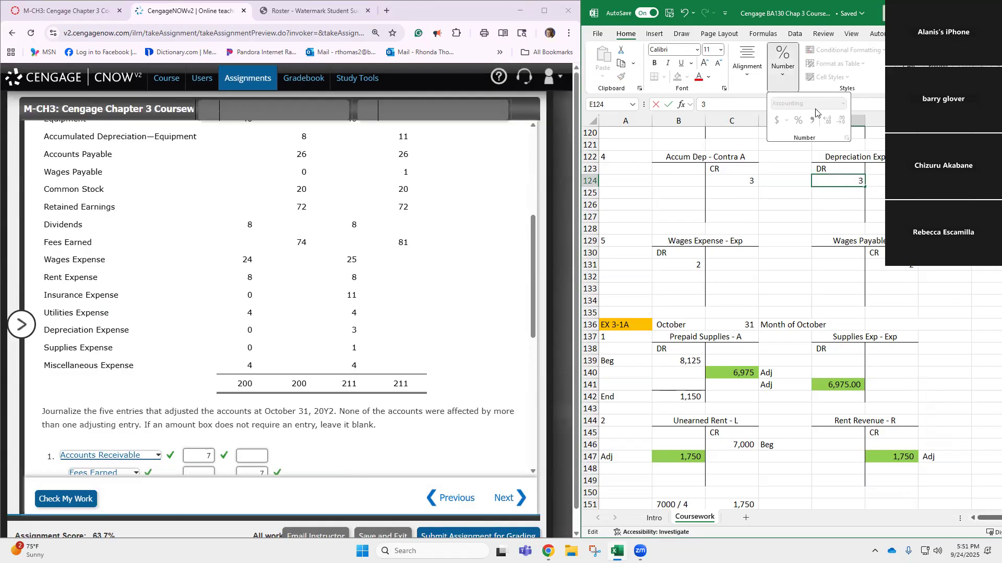
click(852, 212)
key(Return)
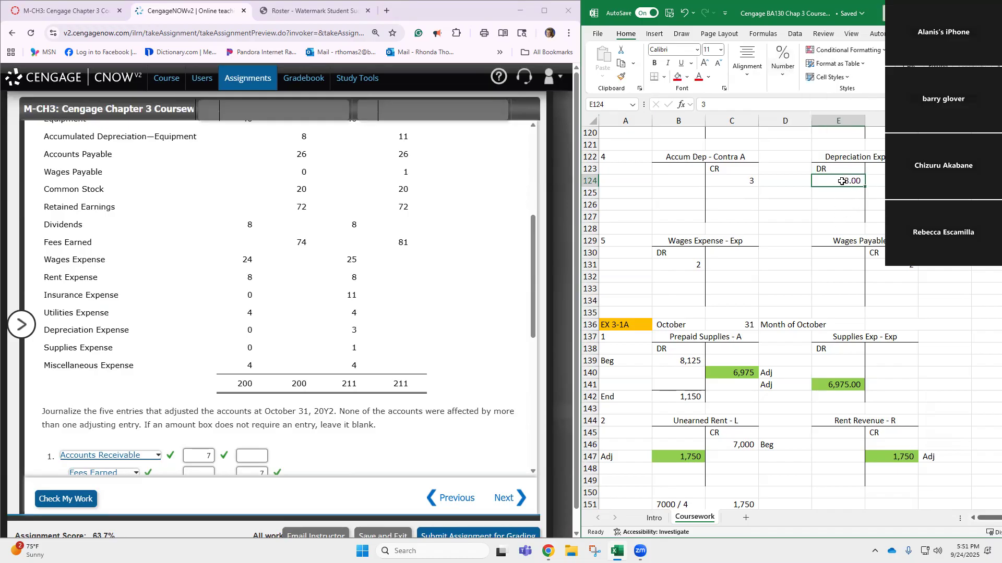
click(783, 66)
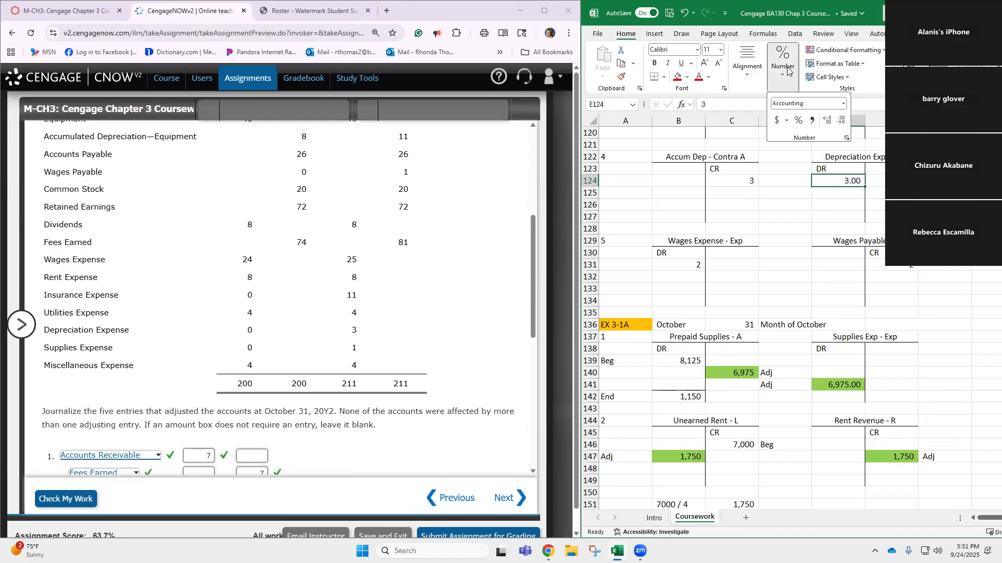
click(842, 122)
click(842, 122)
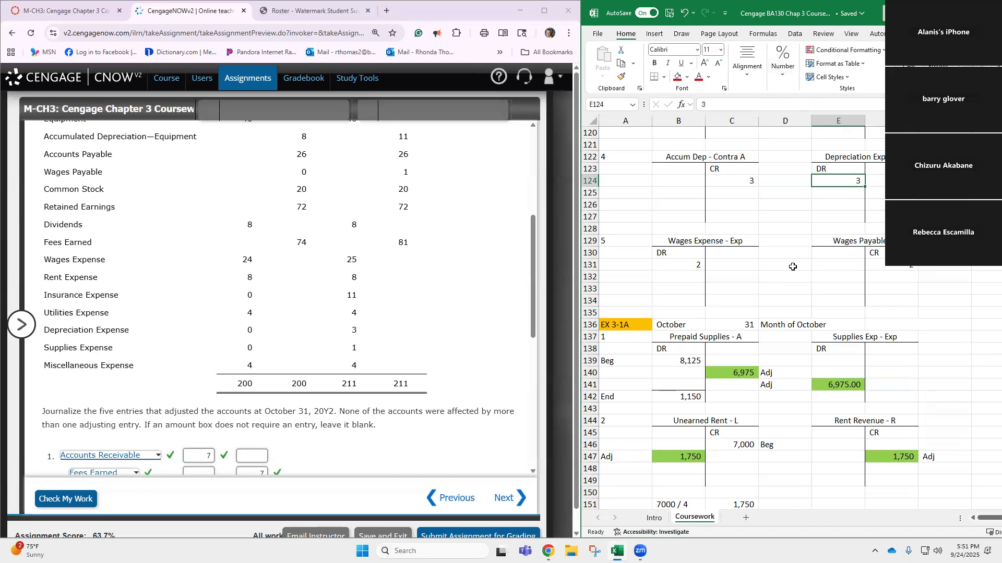
Step: In the exercise's journal entry 4, debit Depreciation Expense and credit Accumulated Depreciation-Equipment for 3 each, and check the work
scroll(365, 328, down, 5)
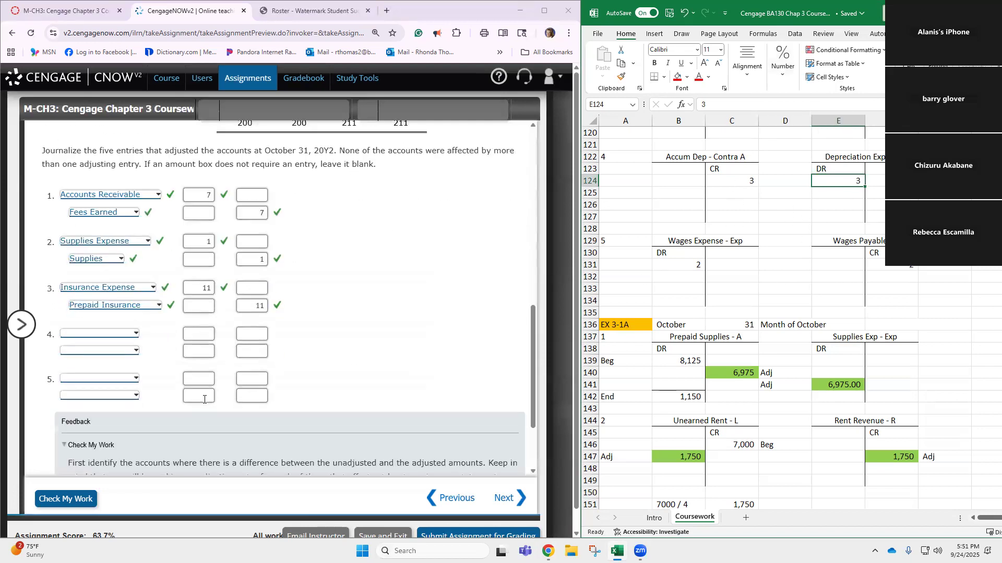
click(123, 334)
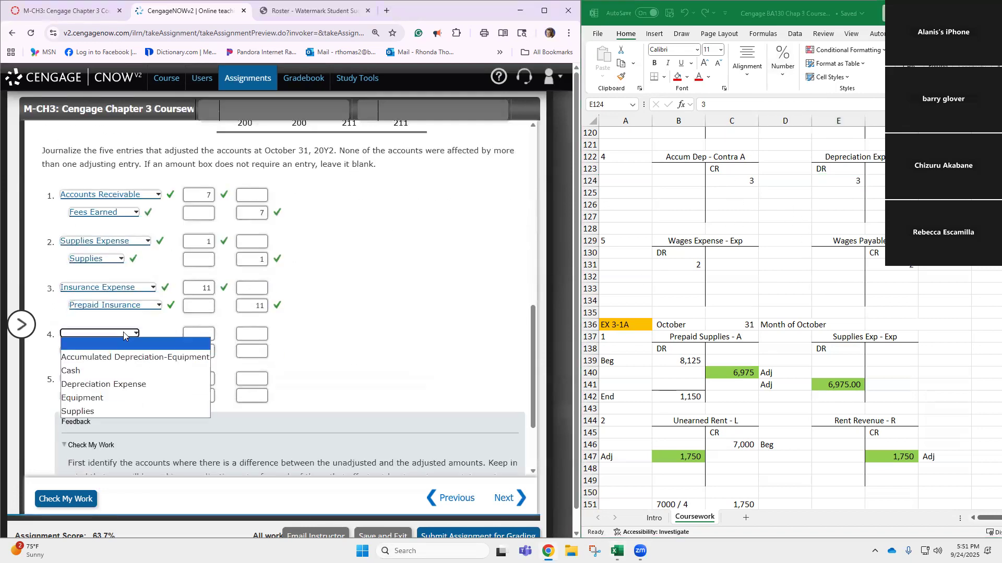
click(125, 382)
click(206, 332)
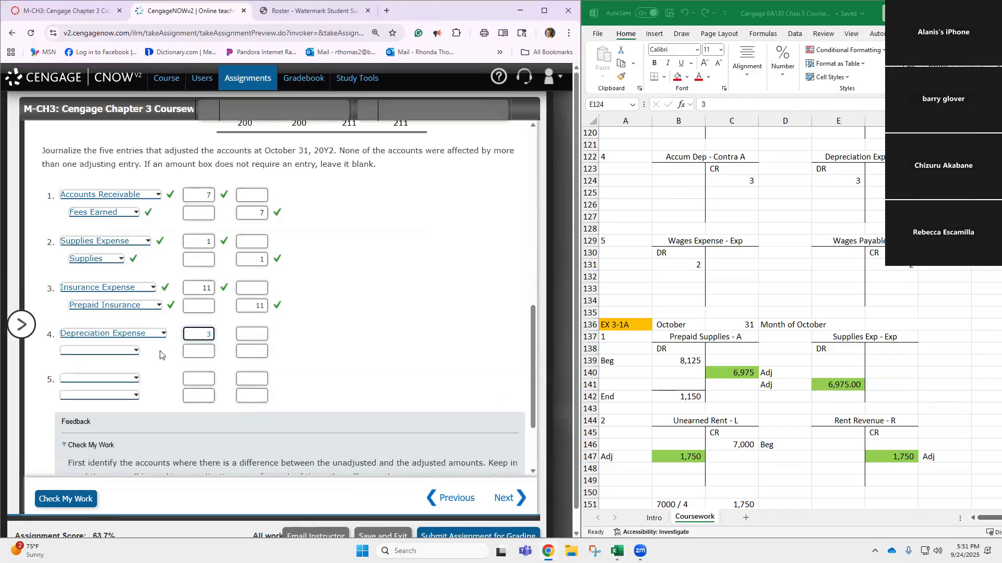
click(128, 351)
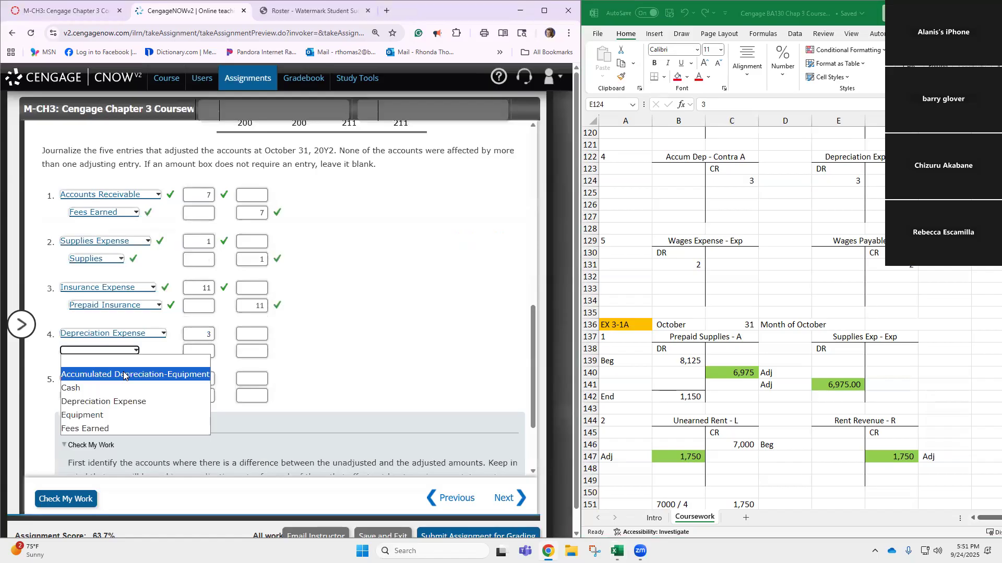
click(123, 375)
click(311, 350)
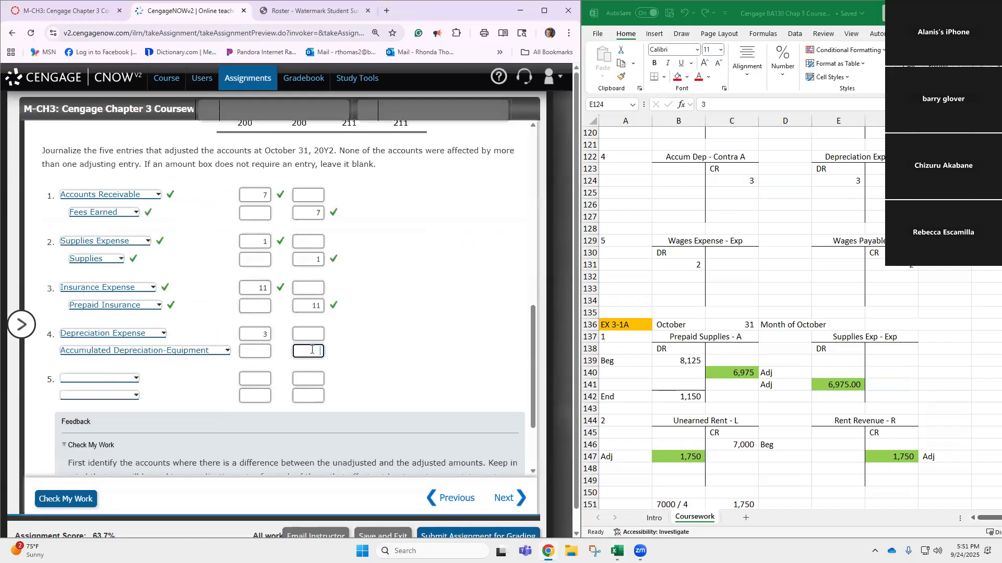
text(3)
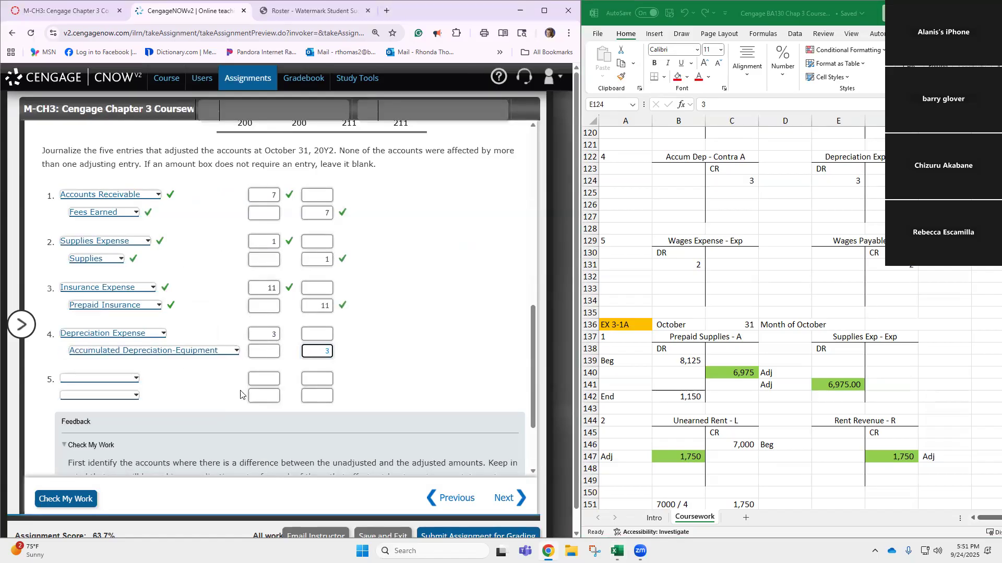
click(67, 498)
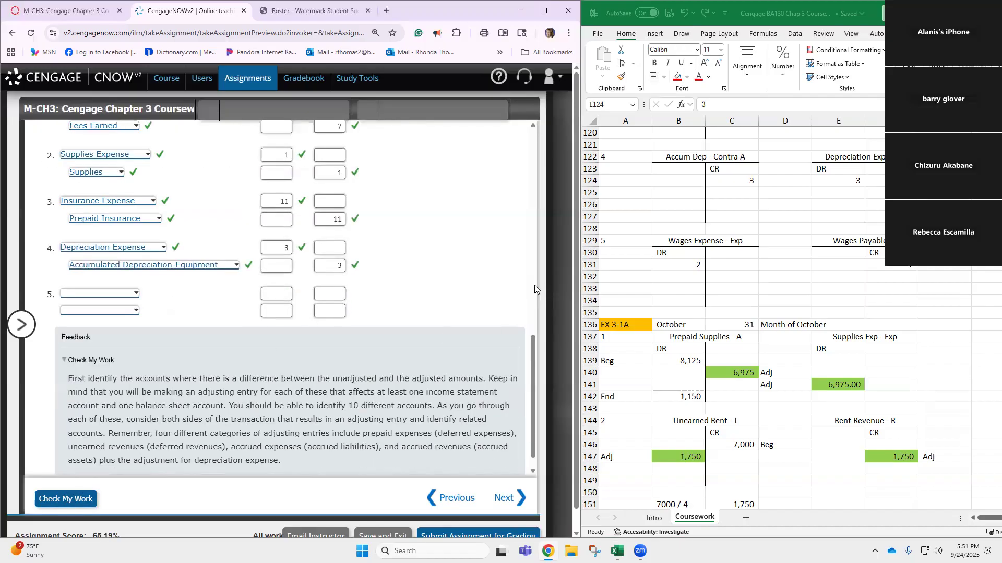
Step: Review the trial balance's wages accounts, and set the worksheet's entry 5 Wages Expense debit and Wages Payable credit to 1
scroll(656, 258, down, 2)
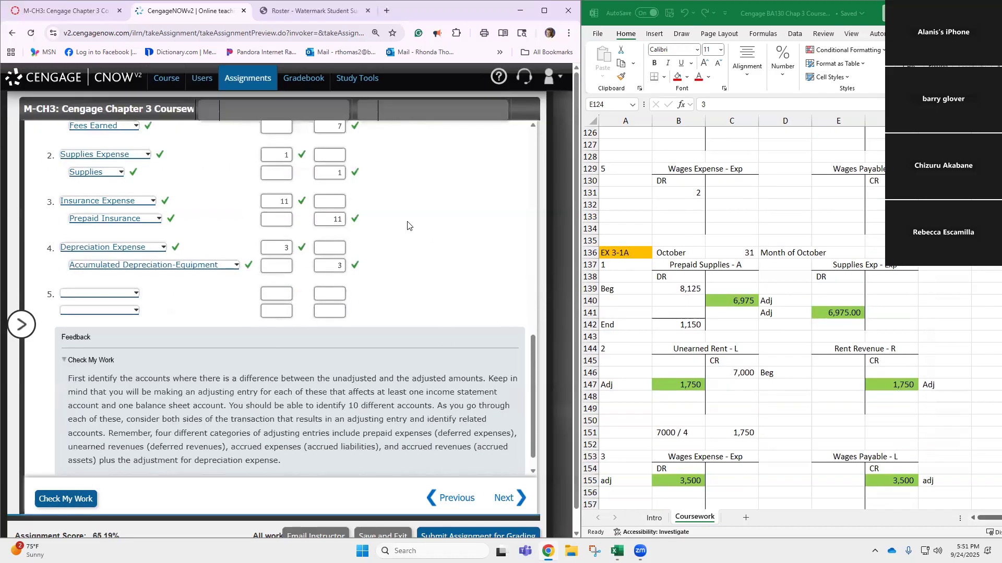
scroll(407, 226, up, 7)
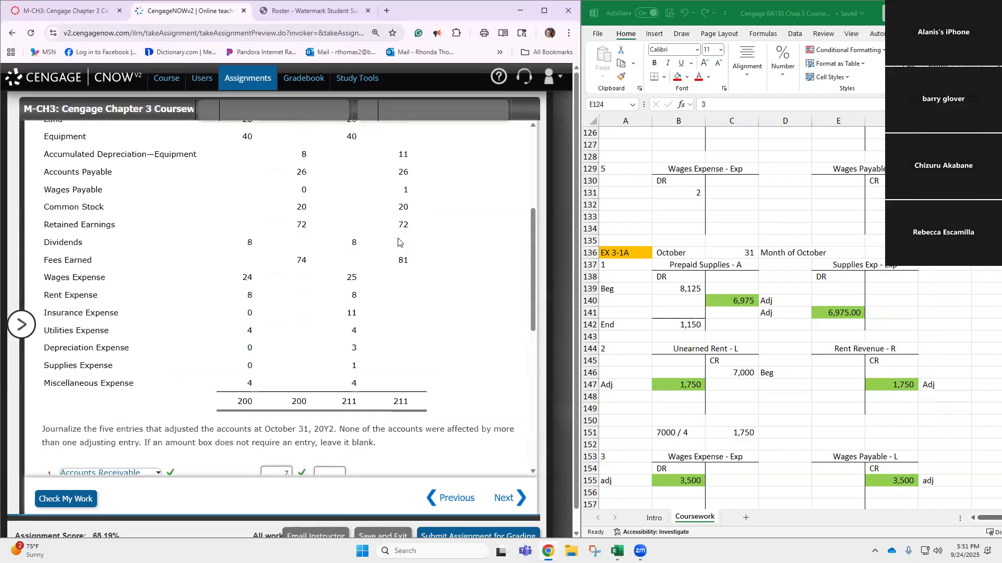
scroll(358, 245, down, 1)
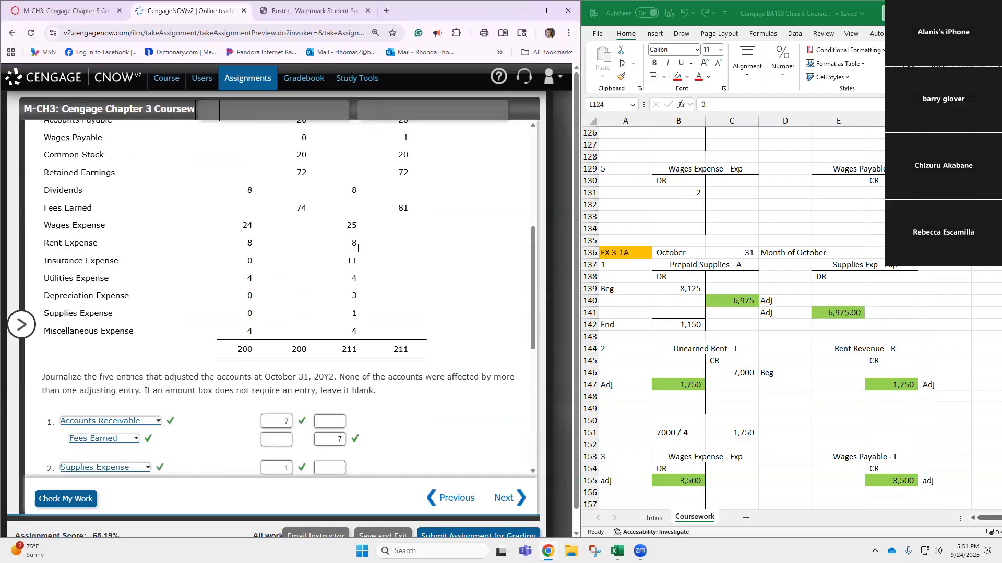
scroll(387, 201, up, 1)
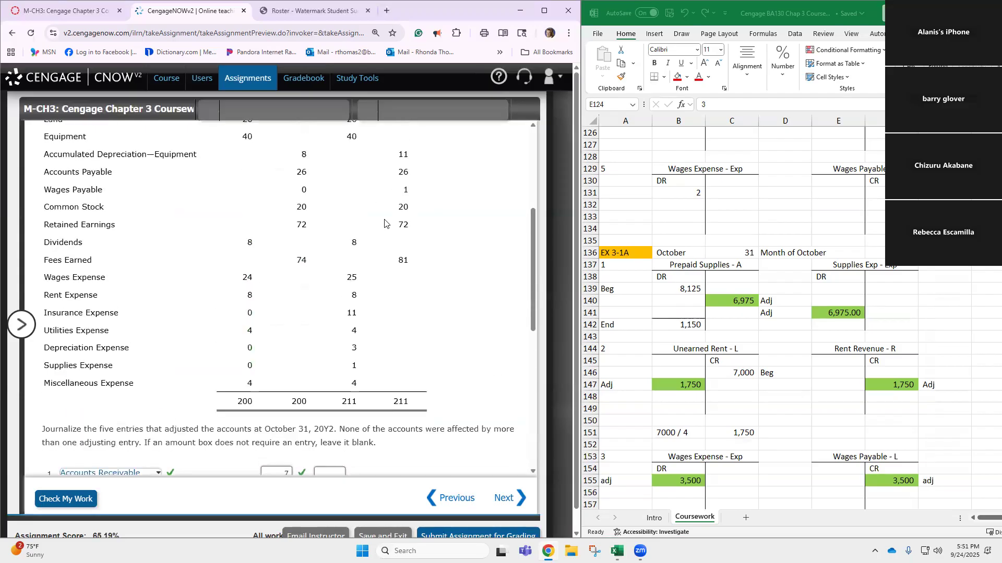
scroll(384, 228, up, 1)
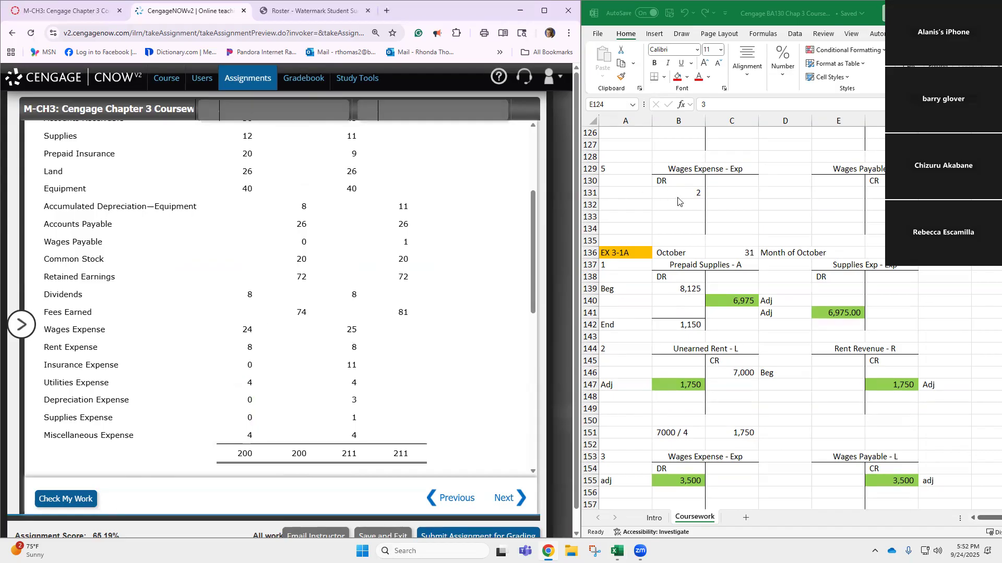
double_click(697, 191)
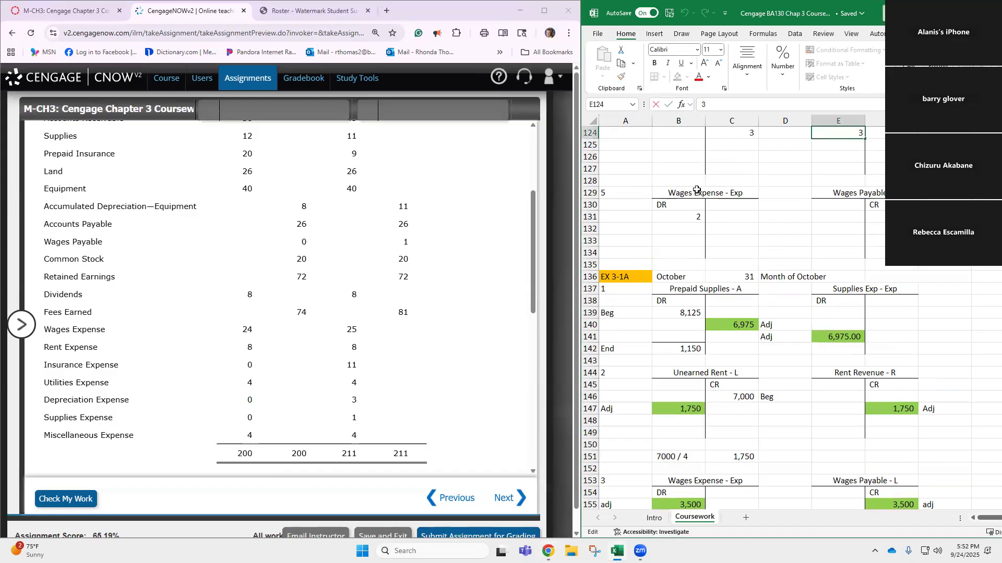
click(699, 216)
text(1)
click(883, 219)
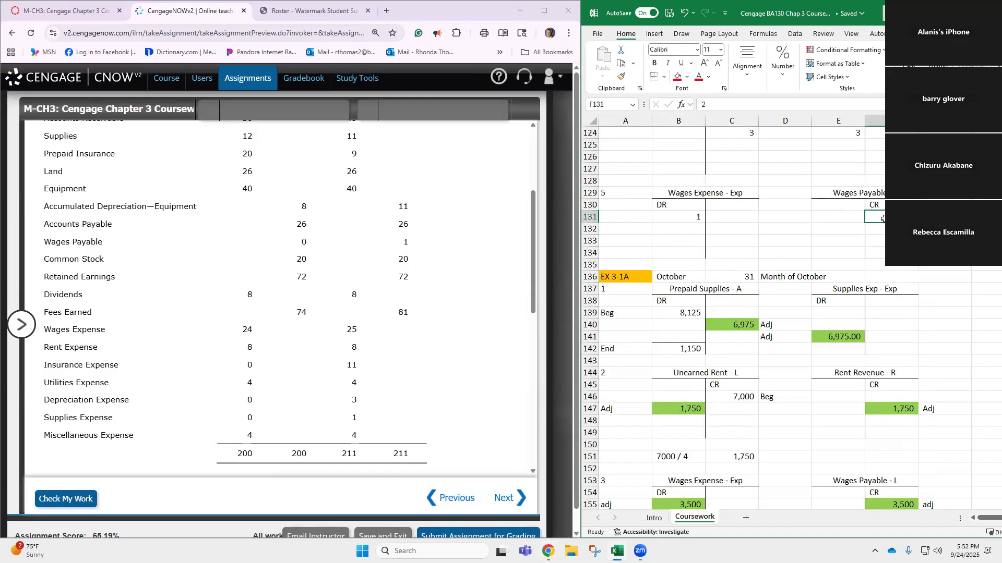
text(1)
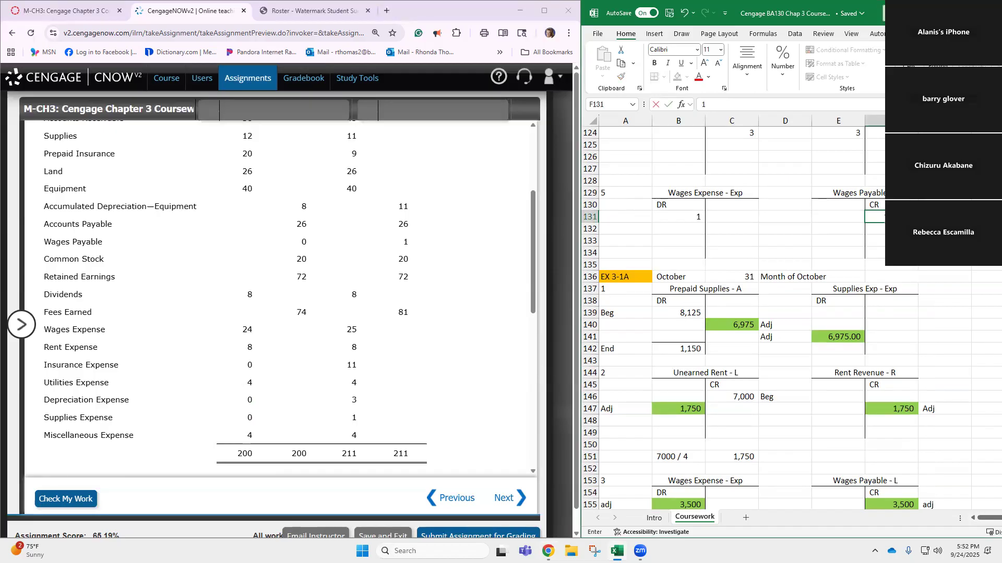
Step: In the exercise's journal entry 5, debit Wages Expense and credit Wages Payable for 1 each, and check the work
scroll(249, 410, down, 9)
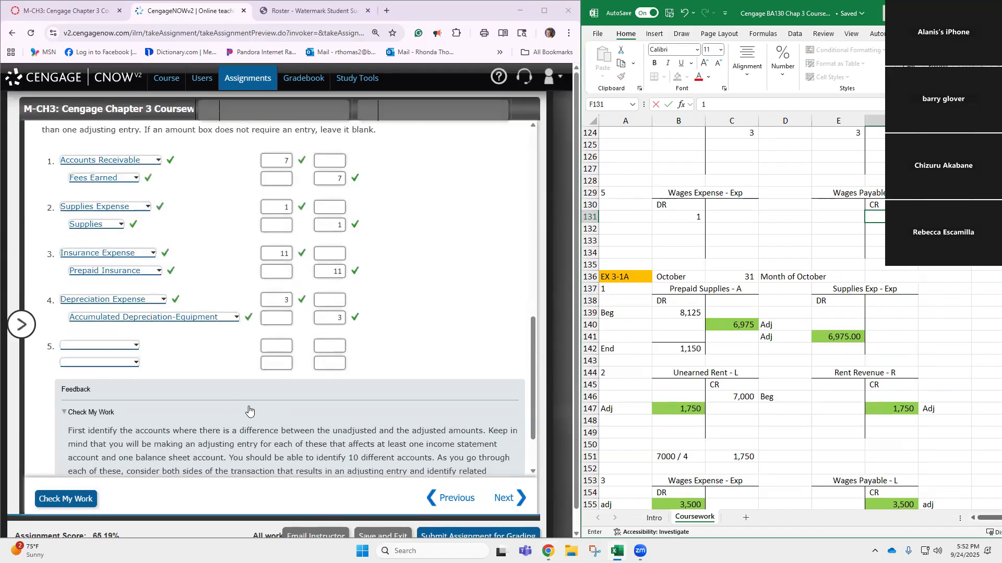
click(128, 346)
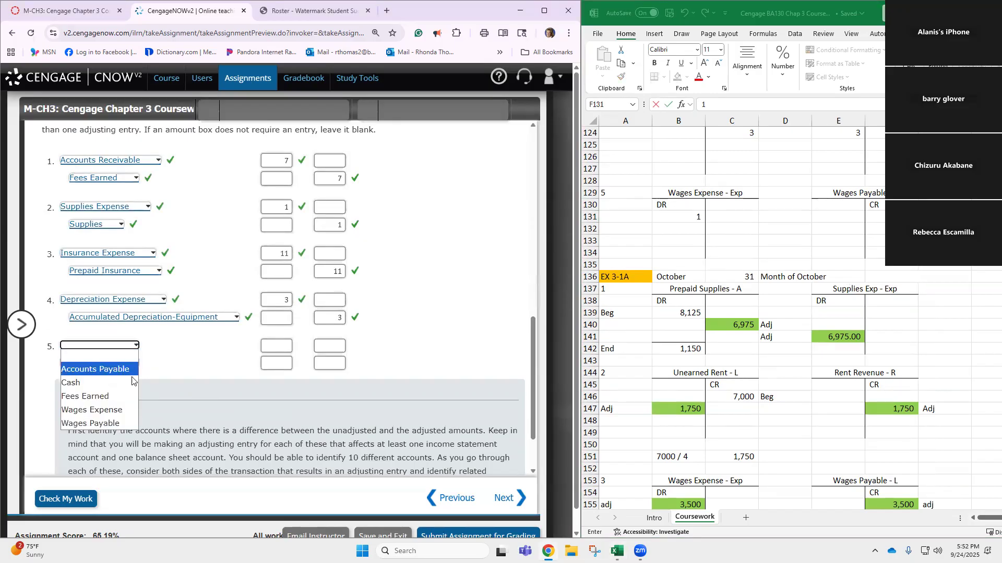
click(127, 411)
click(267, 345)
text(1)
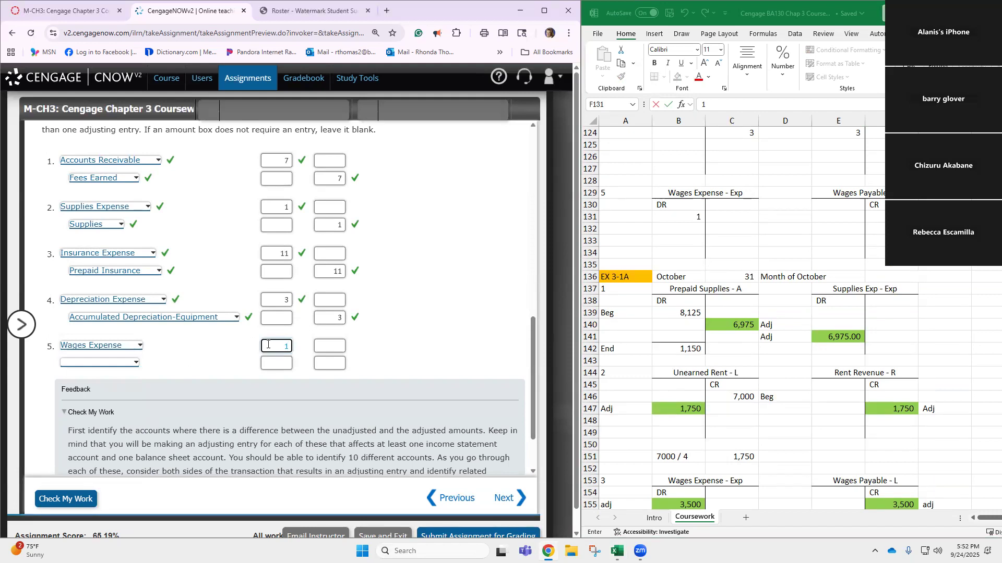
click(131, 363)
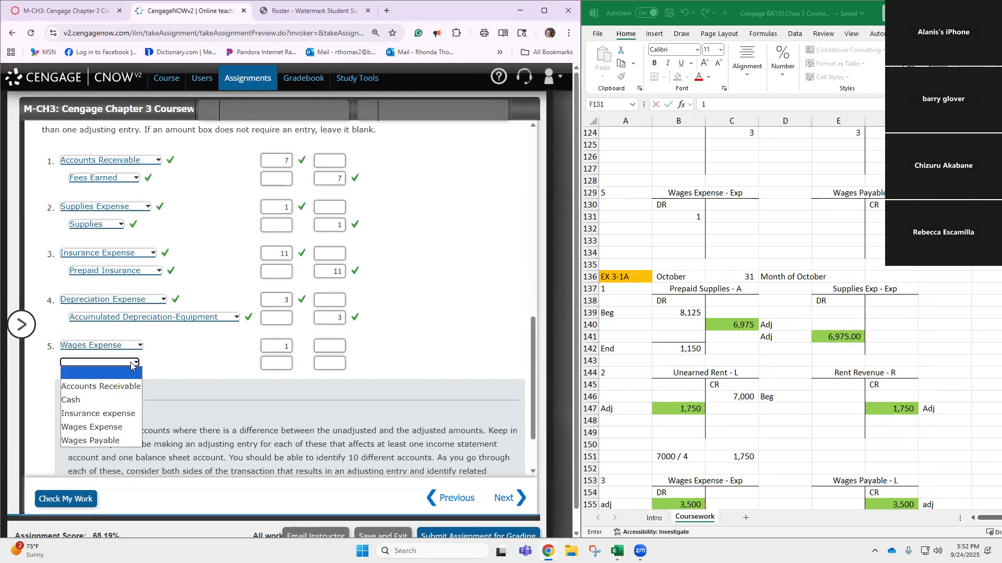
click(132, 441)
click(327, 363)
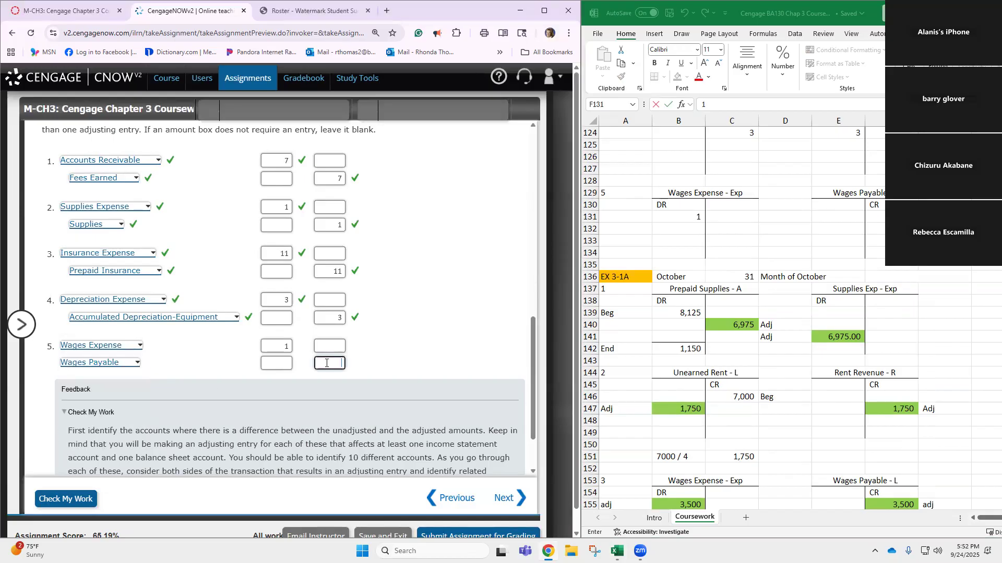
text(1)
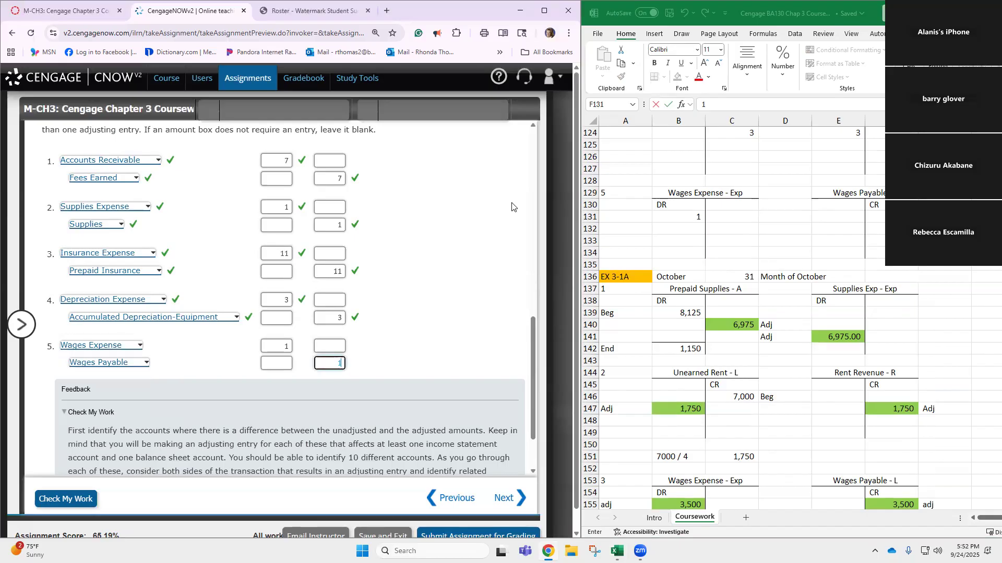
scroll(292, 324, down, 2)
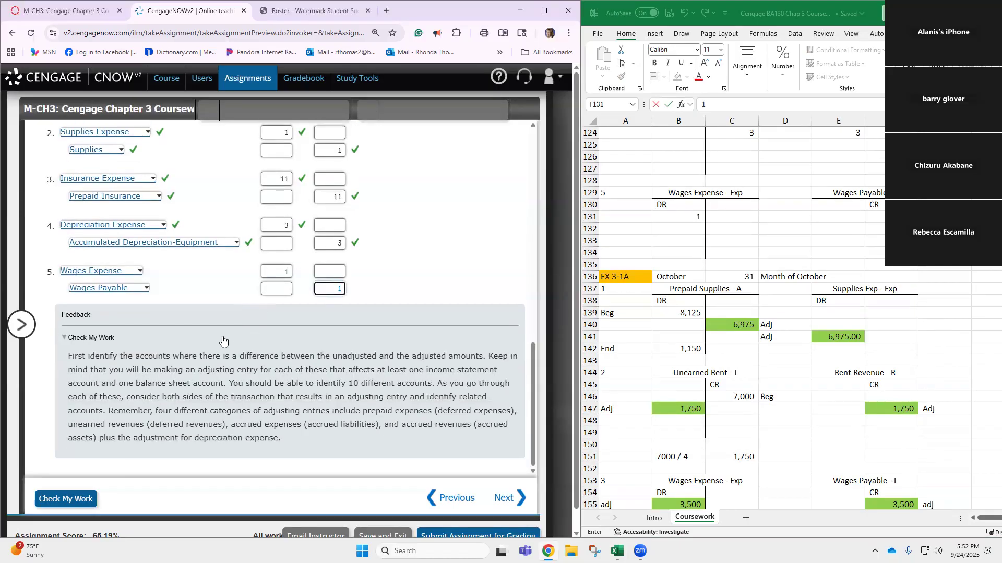
click(66, 499)
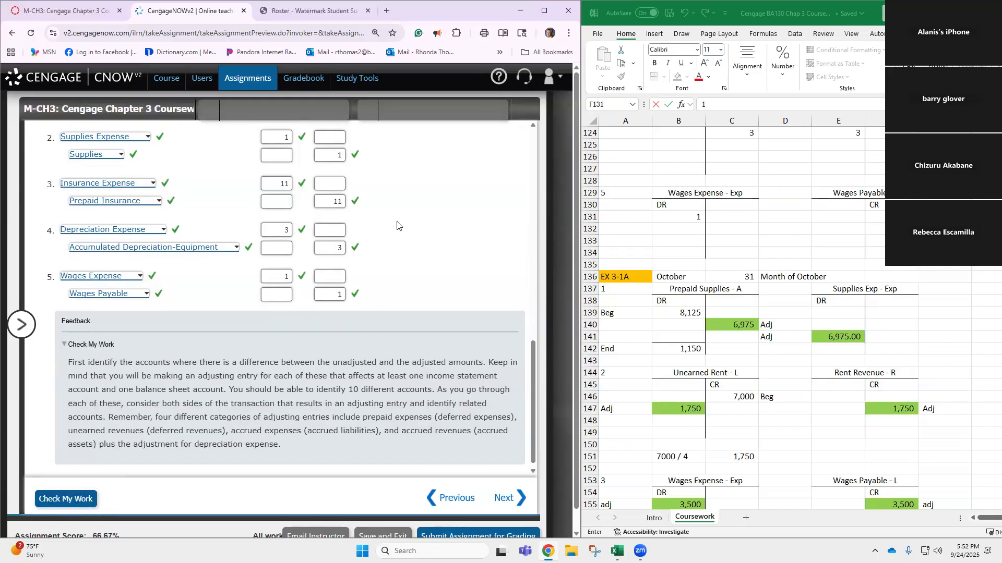
Step: Review the trial balances against the completed entries, and open assignment item 4, PR.03.01A.BLANKSHEET, with the item list collapsed
scroll(416, 238, up, 10)
scroll(416, 237, up, 2)
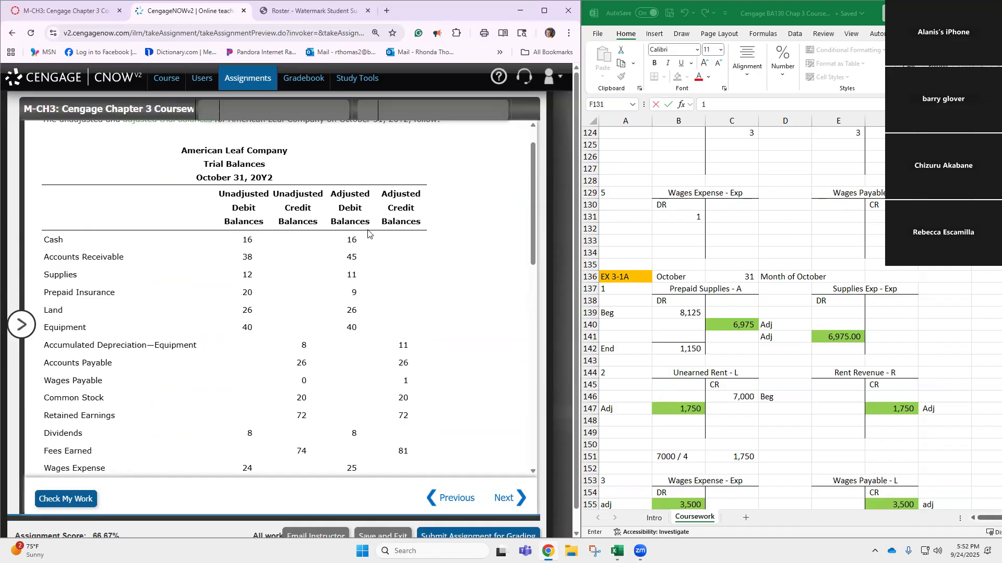
scroll(434, 339, down, 2)
scroll(433, 334, down, 5)
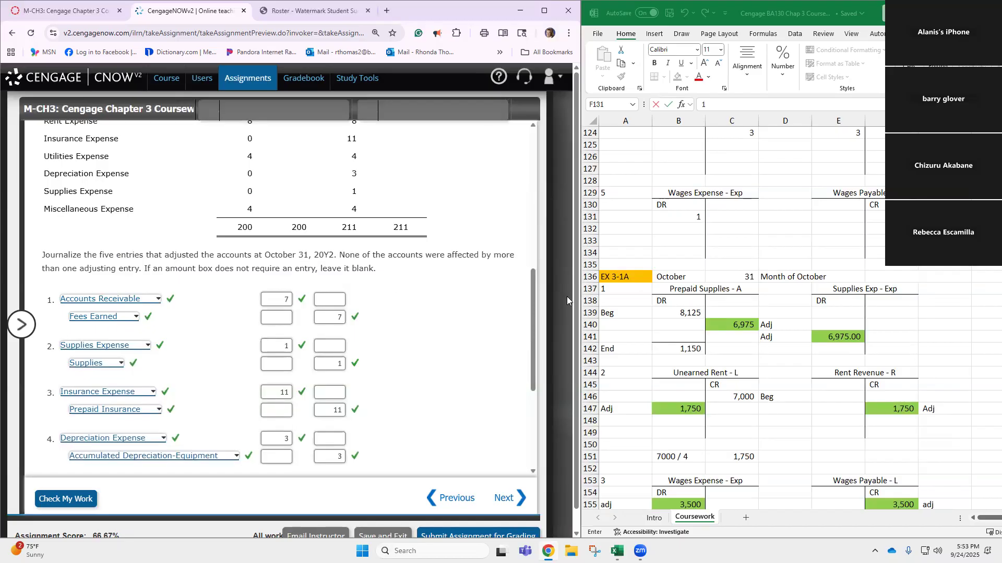
scroll(639, 306, down, 2)
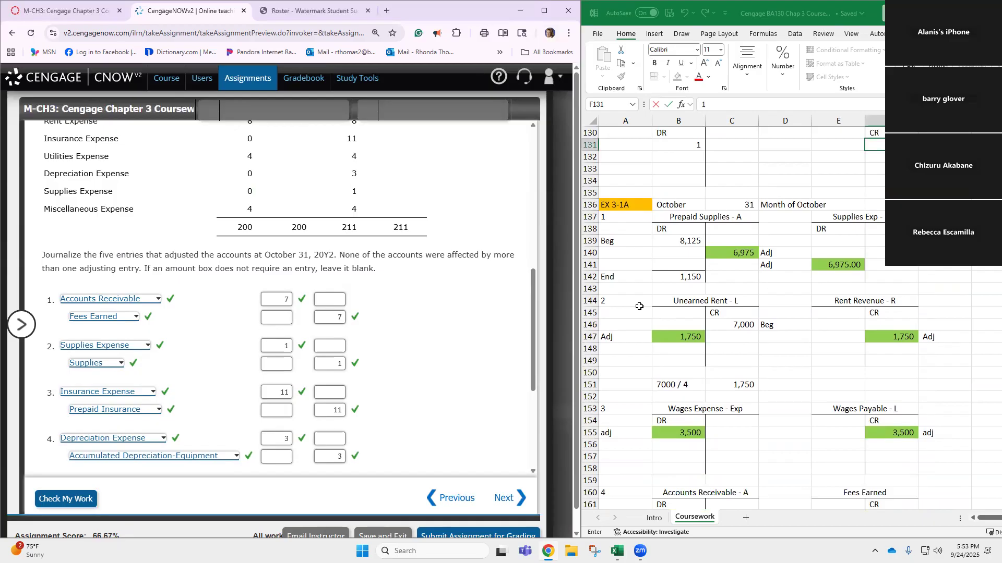
scroll(639, 307, down, 1)
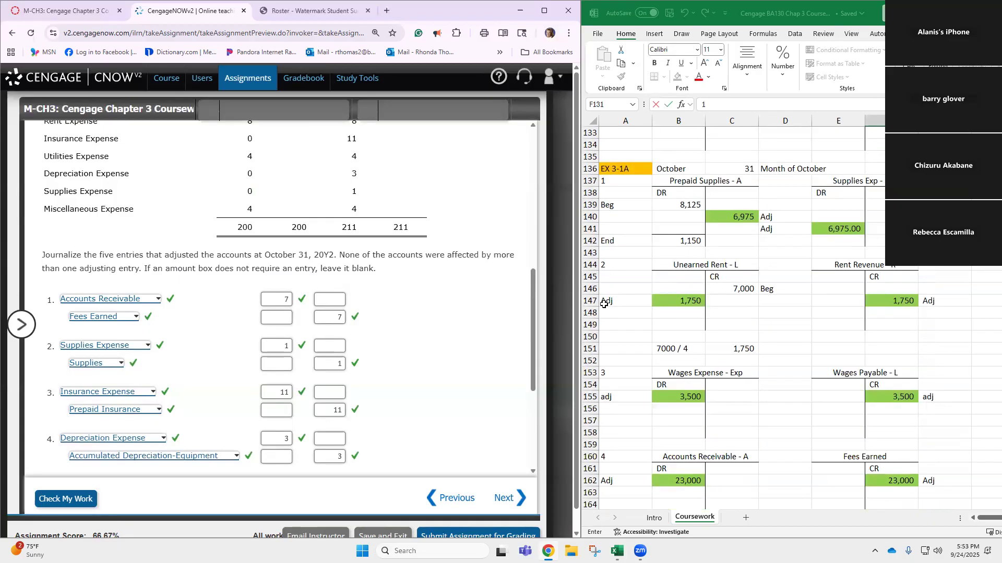
click(25, 330)
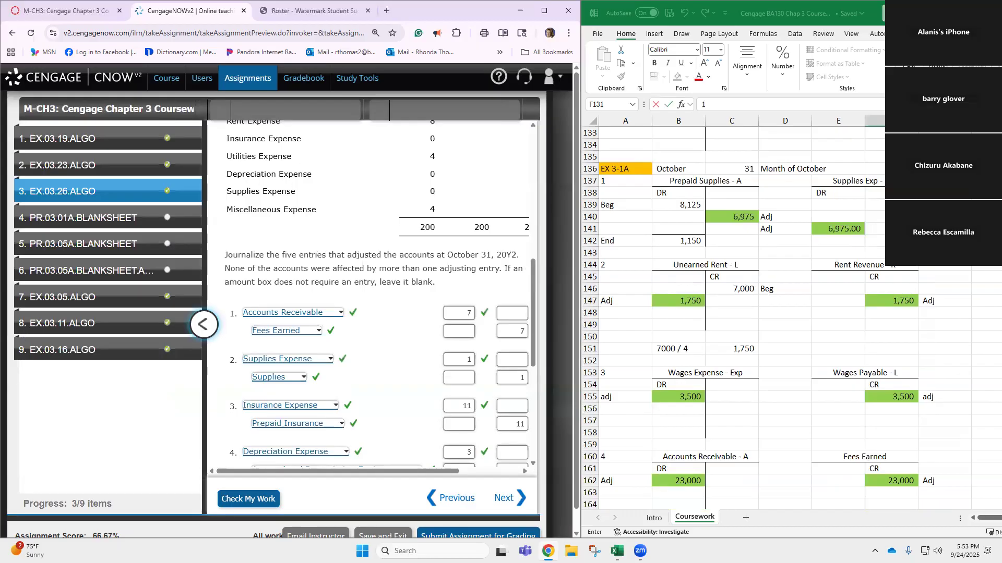
click(150, 218)
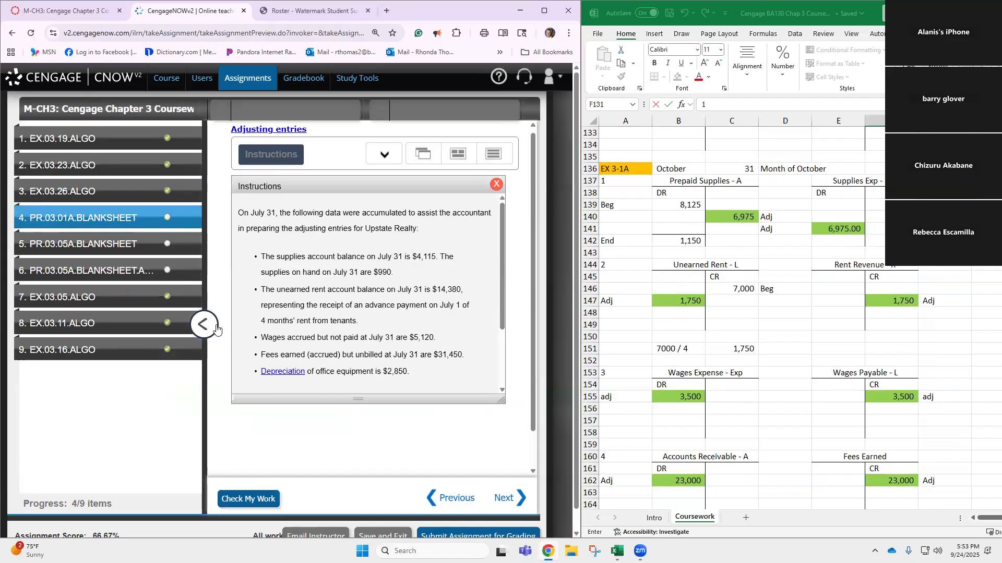
click(203, 324)
scroll(138, 214, up, 1)
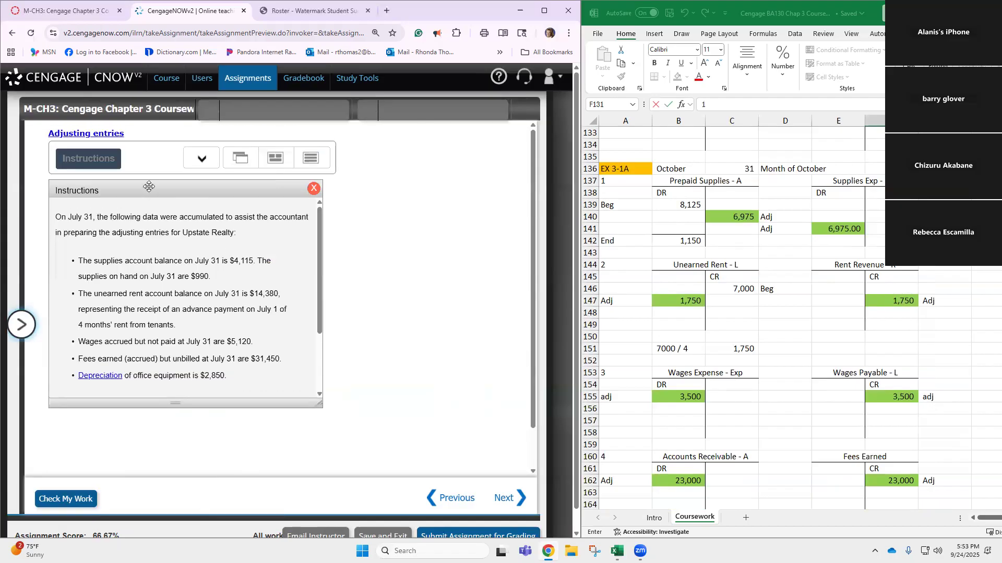
Step: Open the Chart of Accounts, General Journal and Final Question, stack them full-width under the Instructions, and enlarge the page
click(199, 157)
click(127, 189)
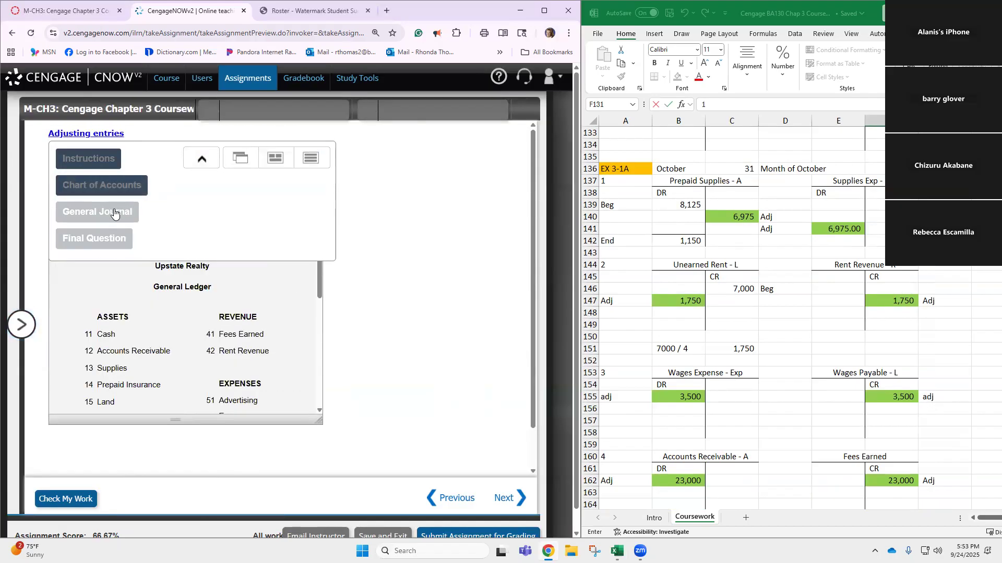
click(111, 213)
click(112, 240)
click(311, 157)
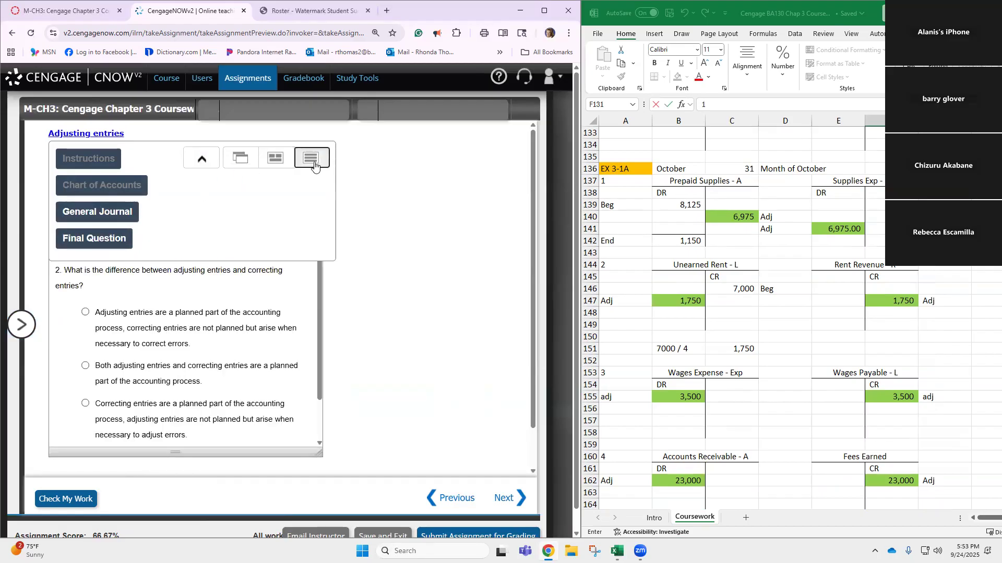
scroll(449, 275, up, 4)
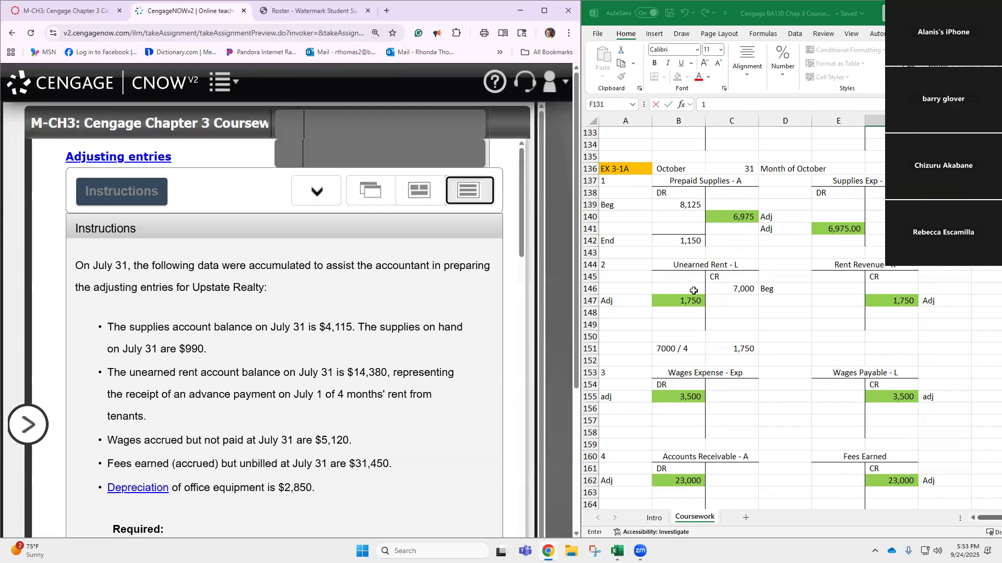
Step: Change the worksheet's EX 3-1A heading to July 31 with the label "Month of July"
scroll(694, 291, down, 1)
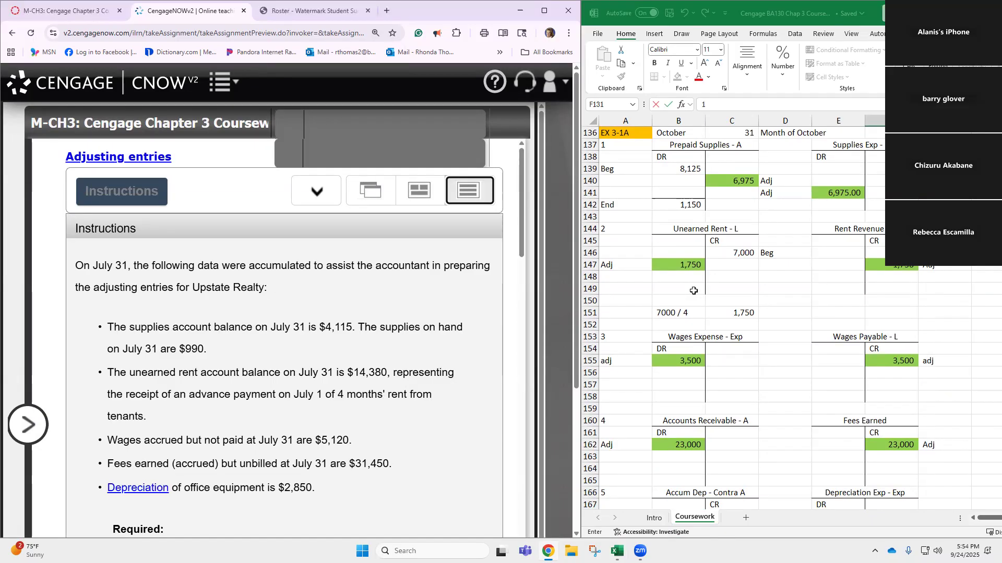
click(683, 133)
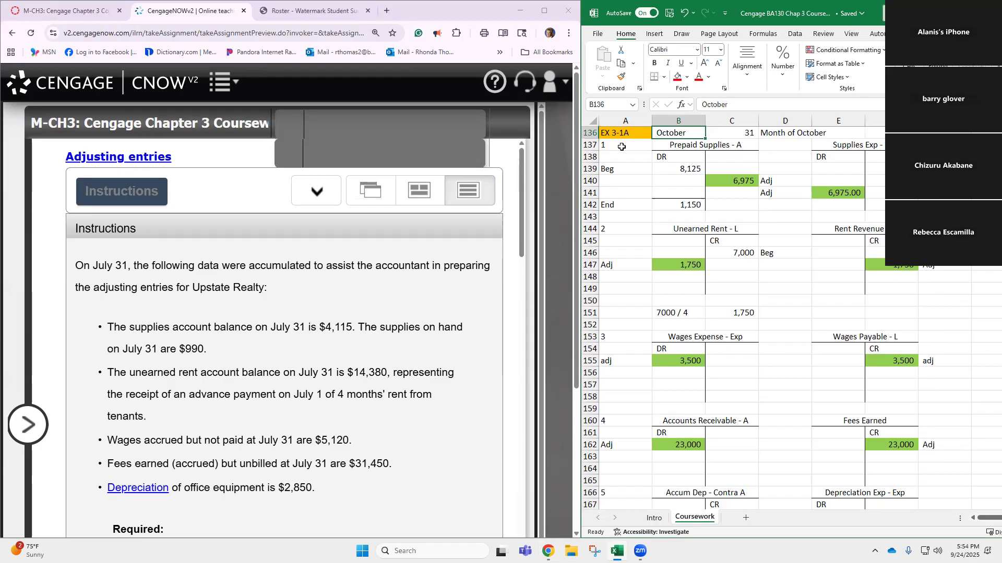
text(July)
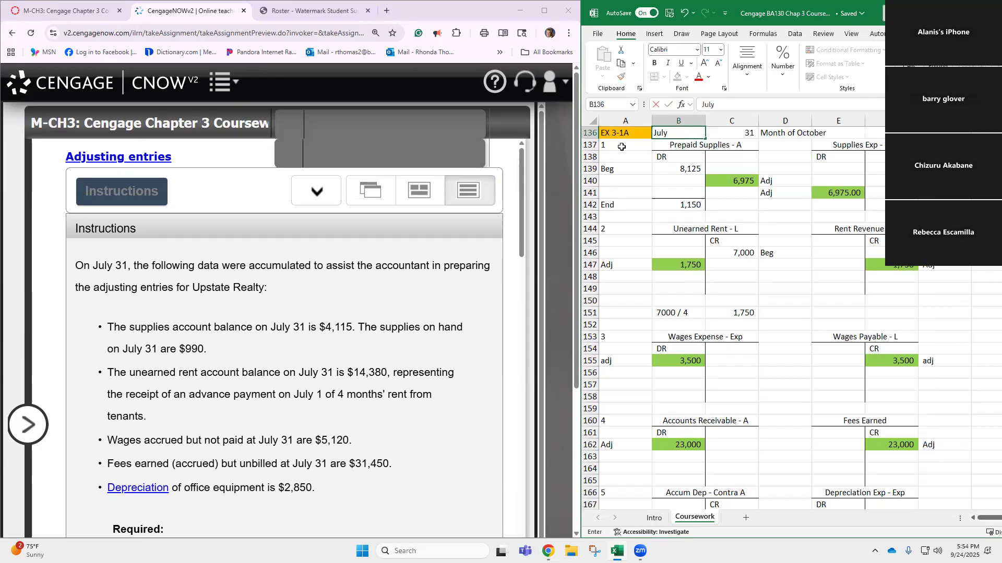
key(Tab)
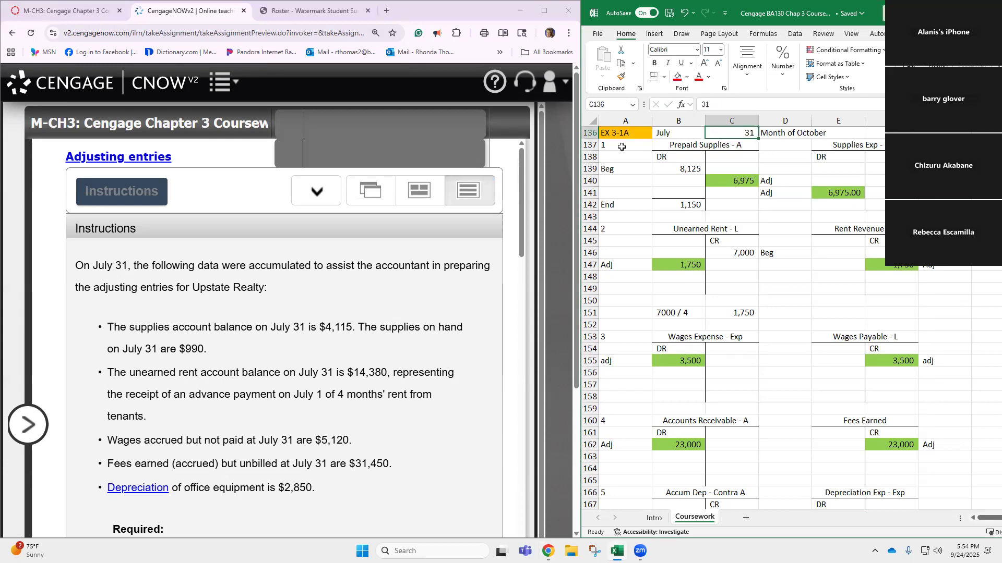
key(Tab)
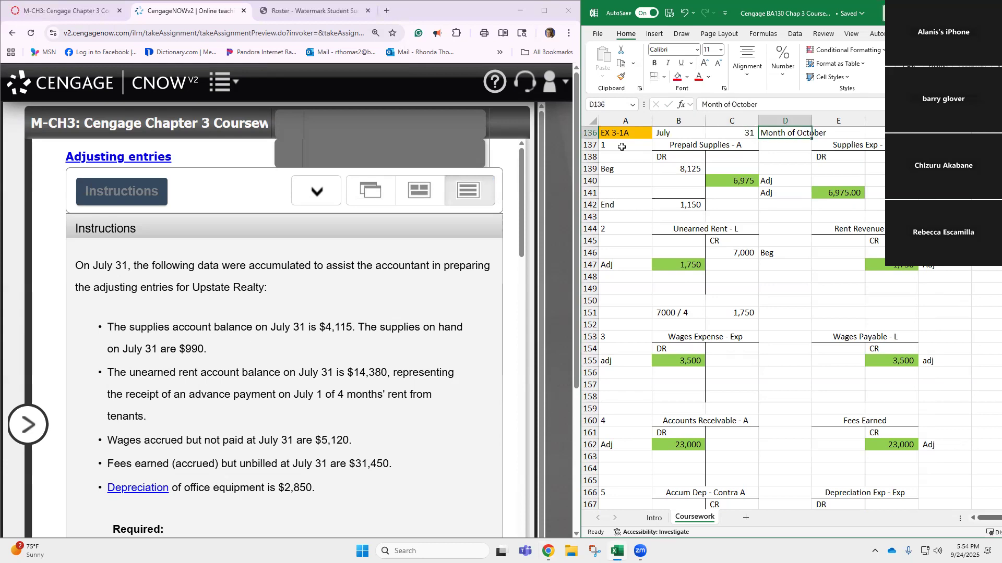
text(Month)
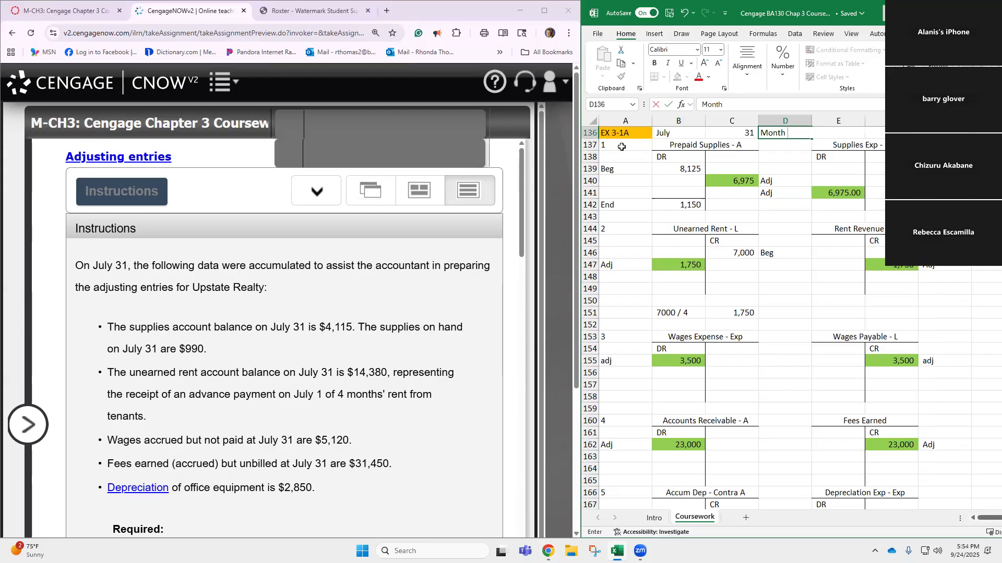
text( of July)
Step: In the Prepaid Supplies T-account, set the beginning balance to 4,115 and the ending balance to 990
scroll(163, 352, down, 2)
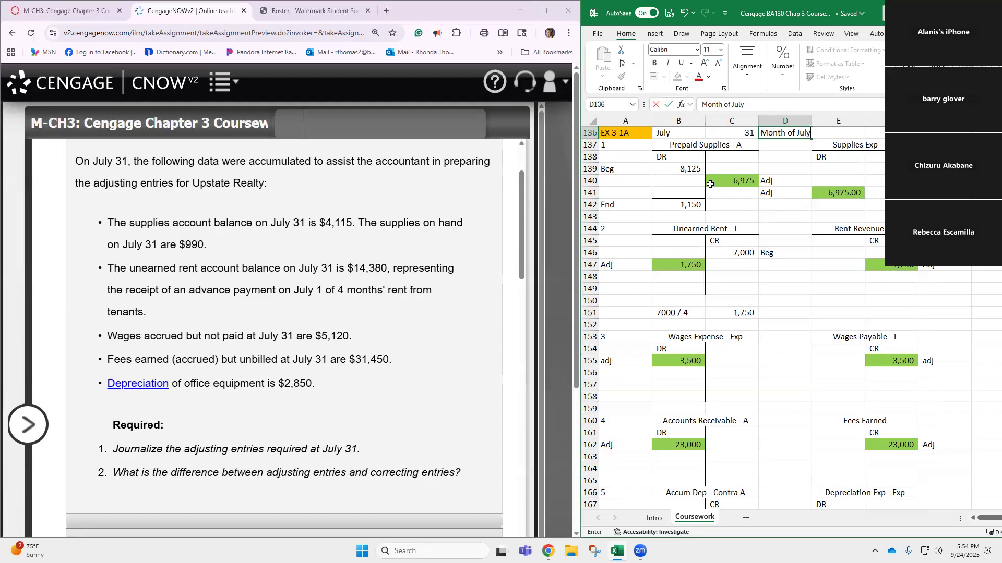
click(678, 144)
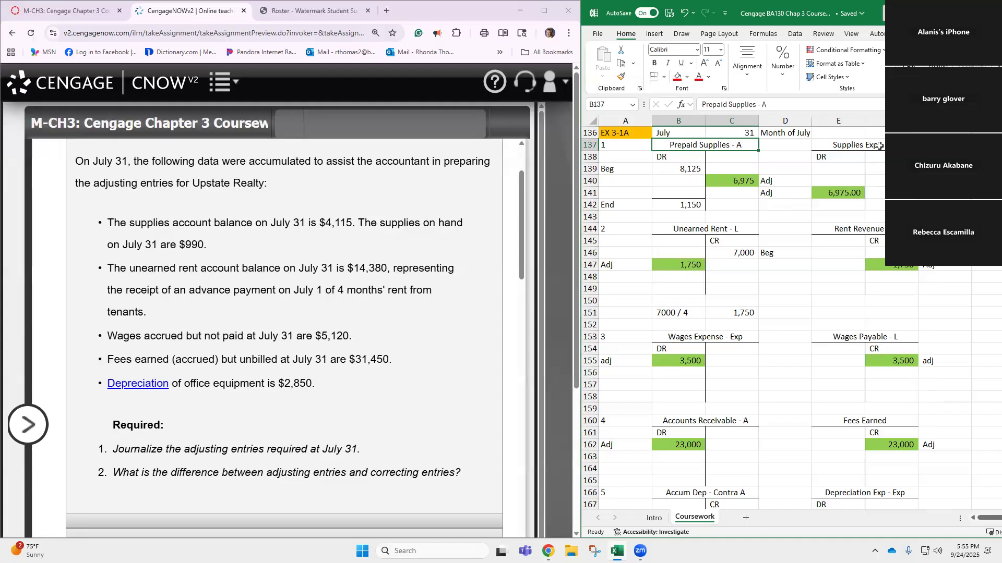
click(671, 172)
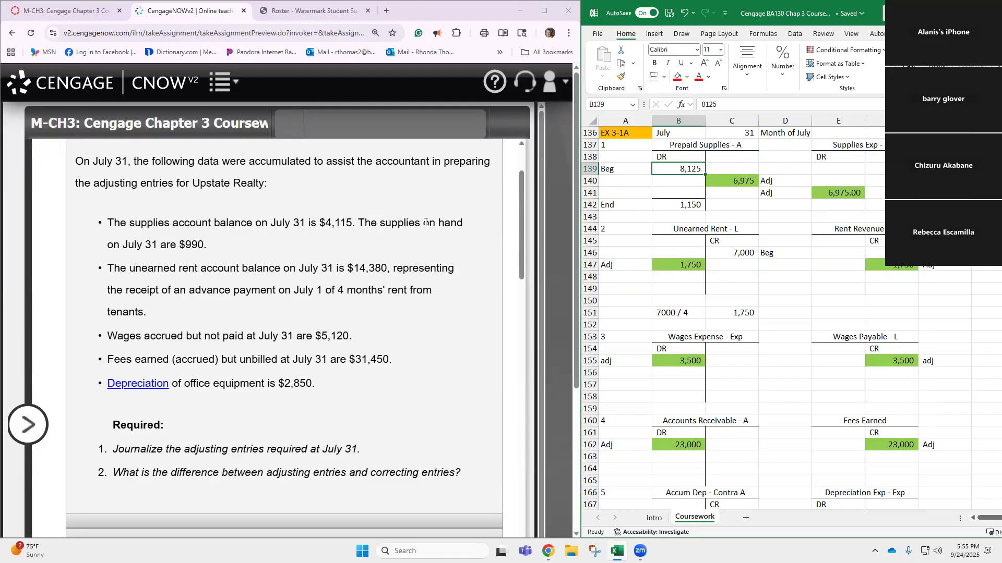
drag(317, 224, 352, 226)
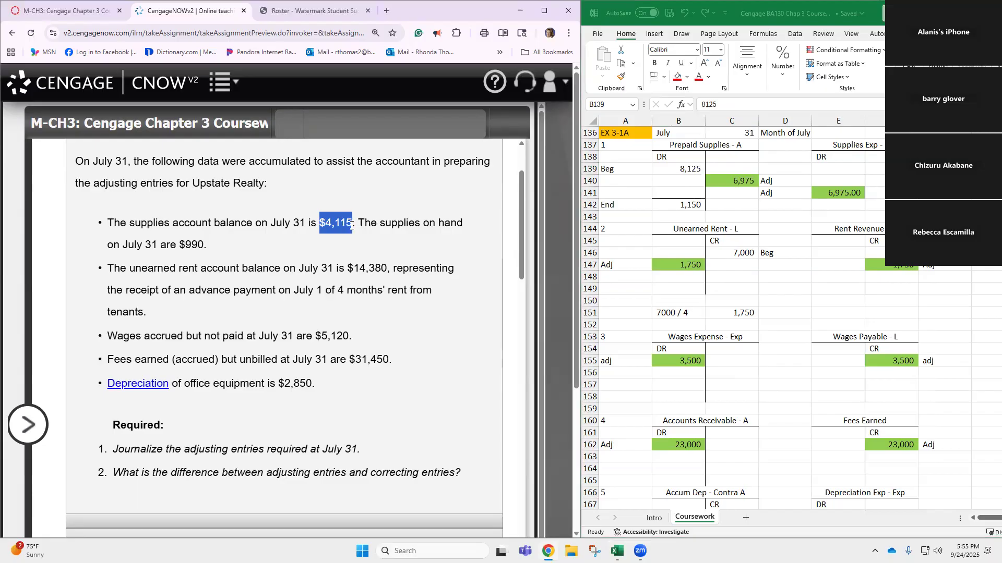
click(670, 168)
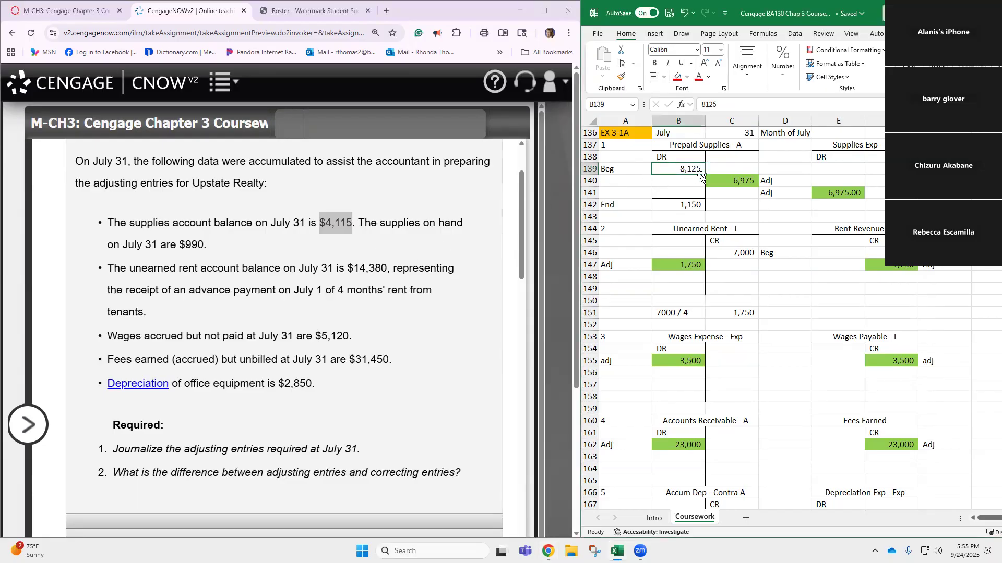
text(4)
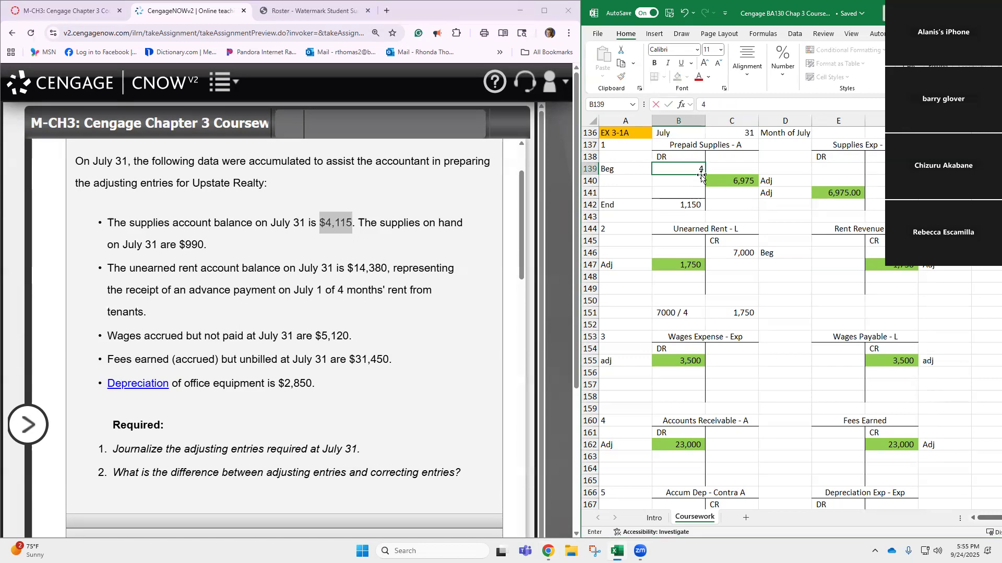
text(,115)
key(Return)
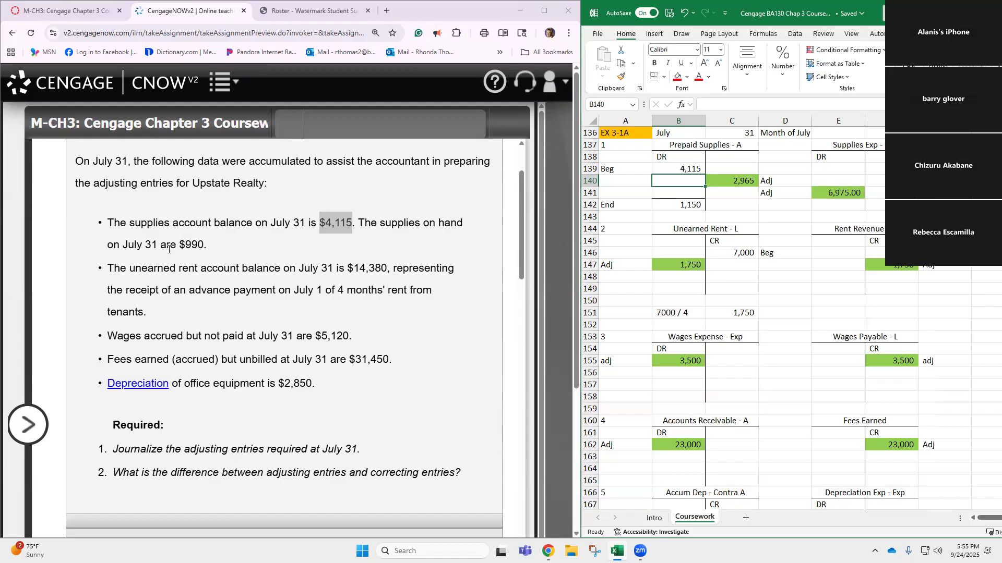
click(673, 208)
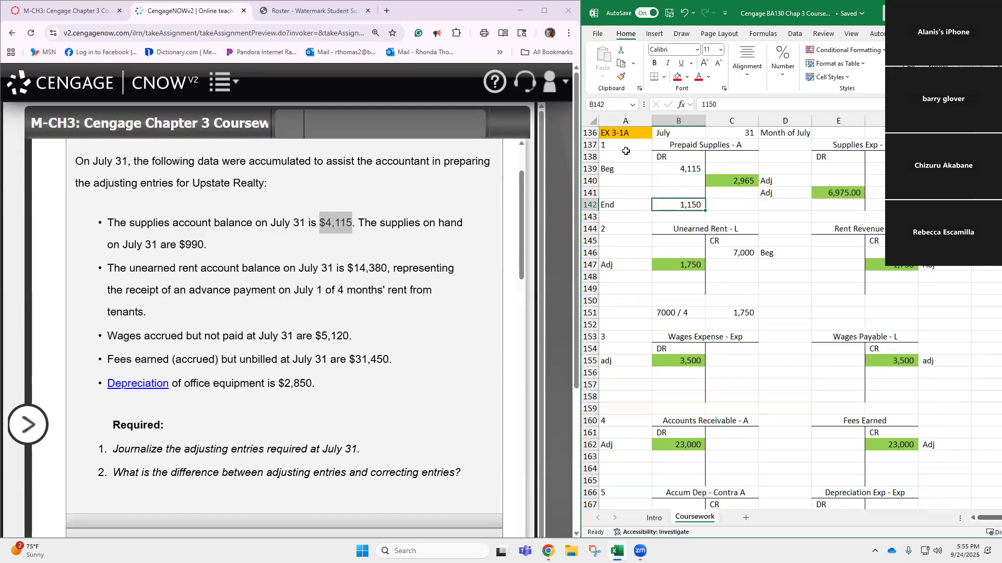
text(990)
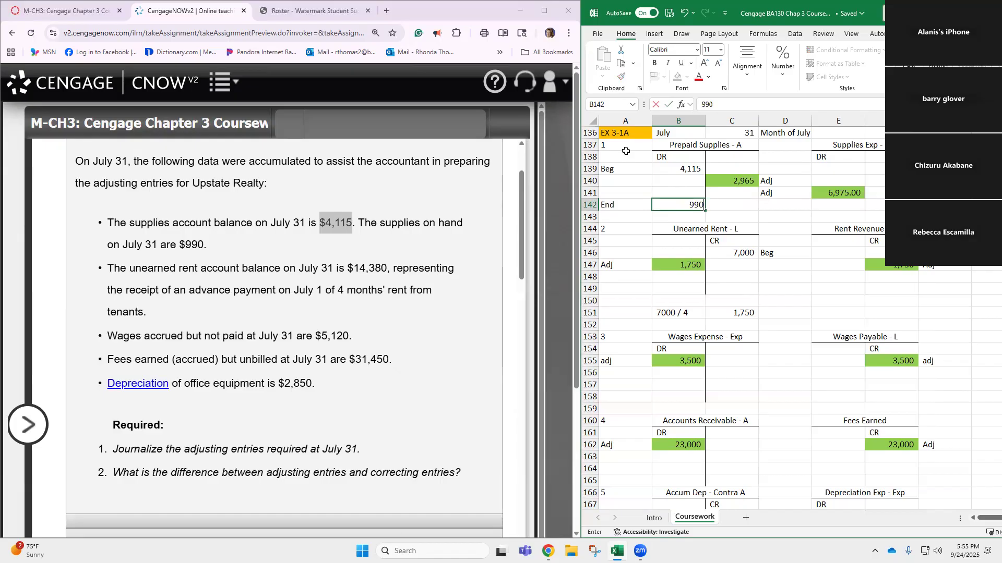
key(Return)
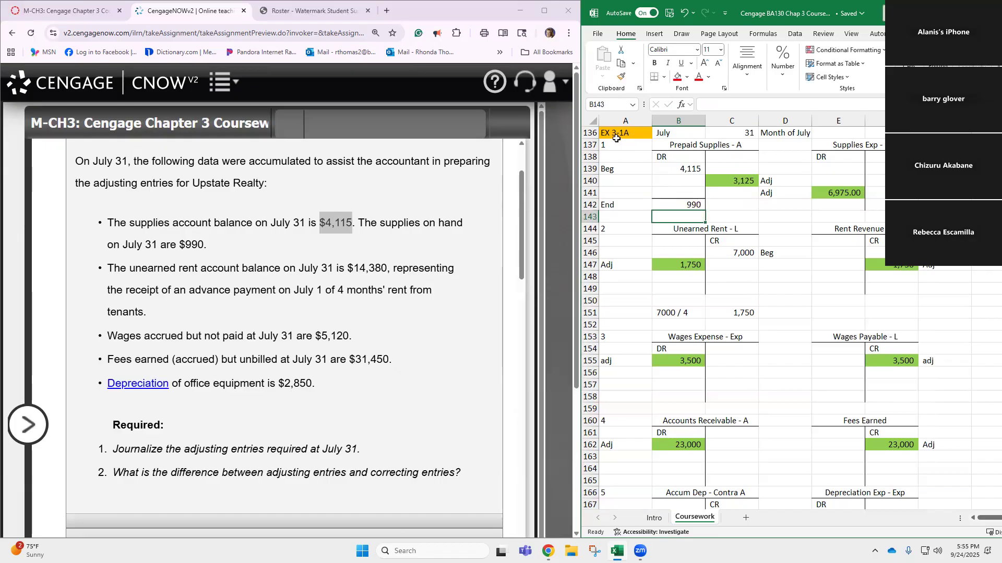
Step: Inspect the formula behind the Prepaid Supplies adjustment in C140
click(730, 182)
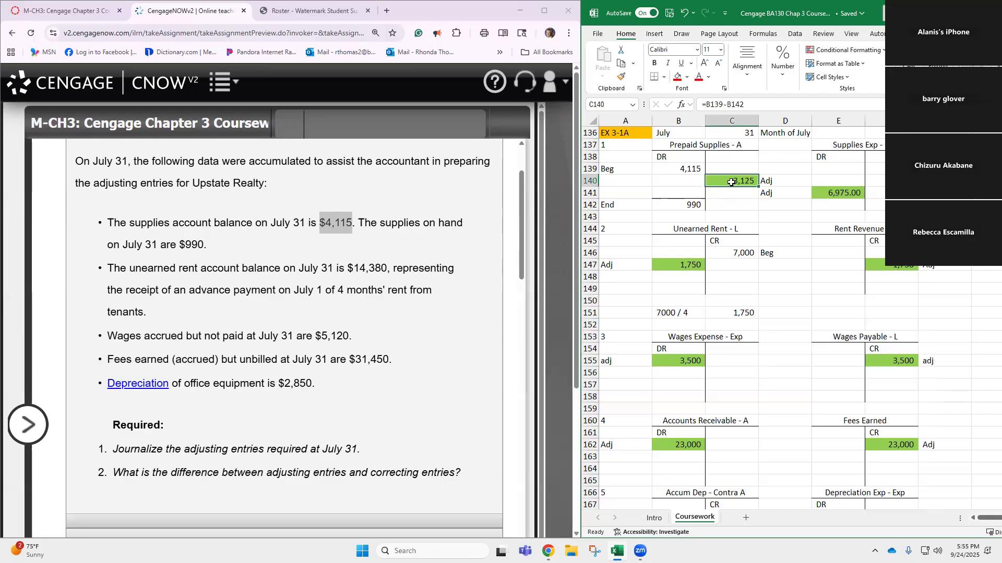
double_click(731, 182)
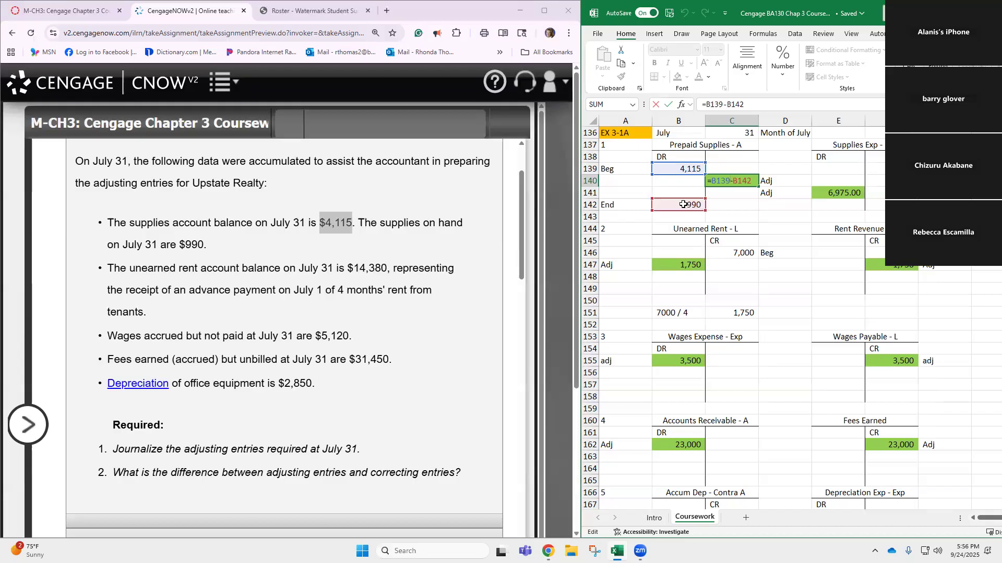
key(Return)
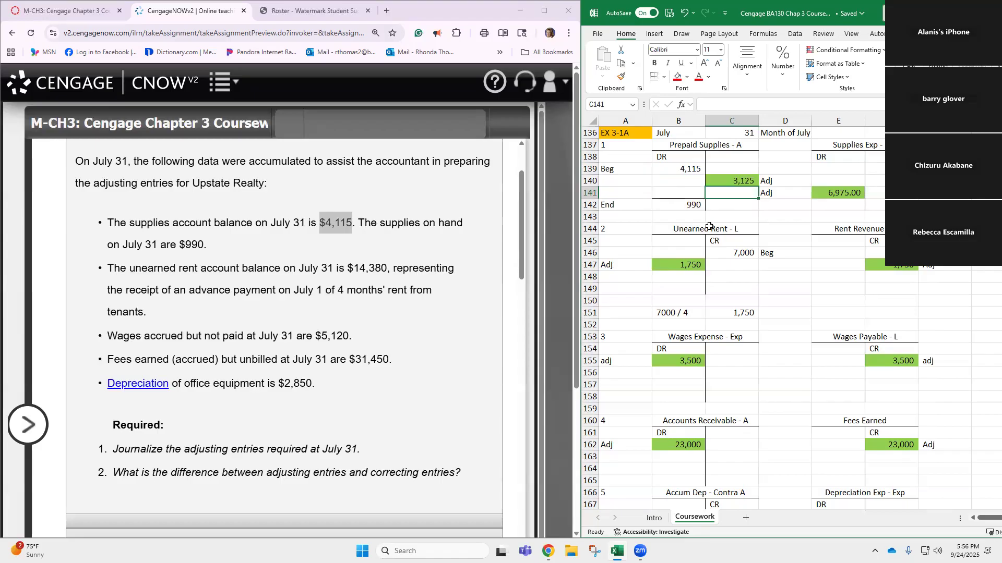
Step: Enlarge the worksheet and widen its window, with the Prepaid Supplies T-account in view from column A
scroll(709, 227, up, 3)
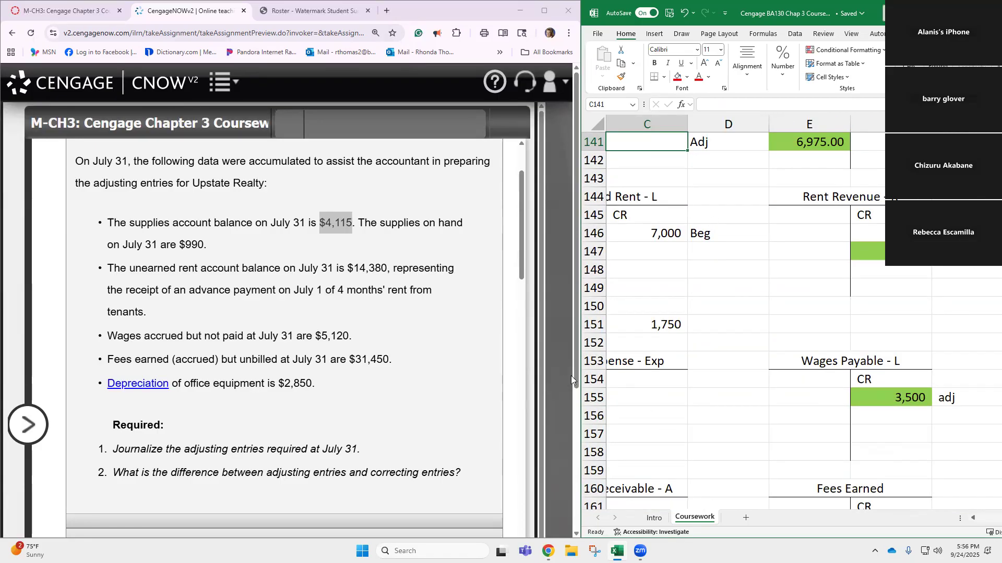
mouse_move(580, 375)
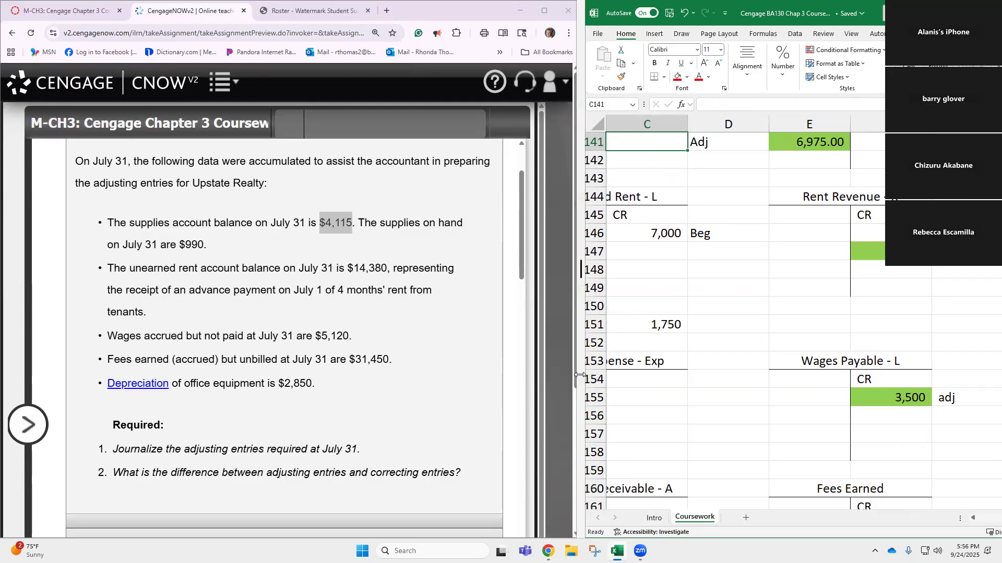
drag(580, 375, 495, 375)
click(658, 386)
key(Home)
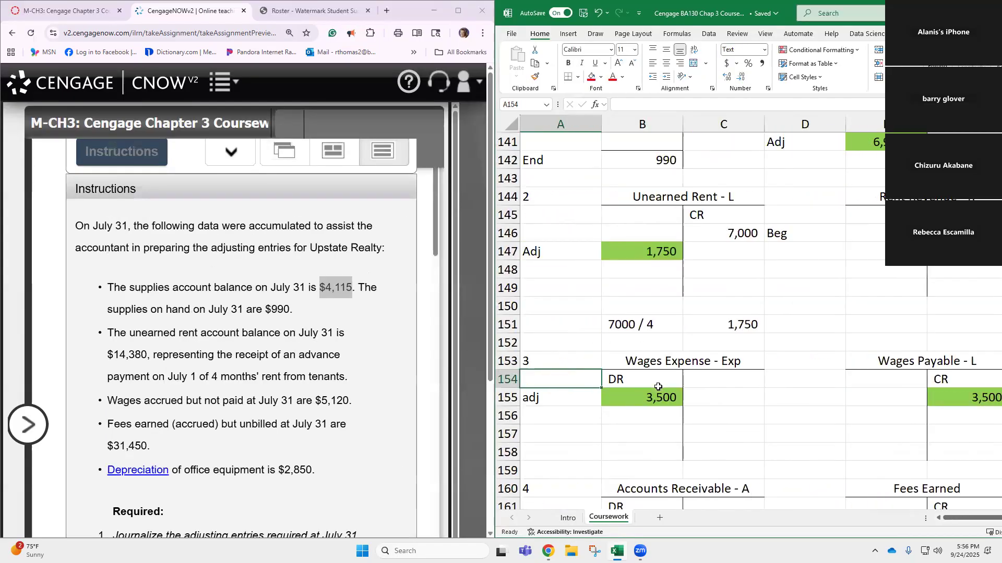
scroll(788, 251, up, 2)
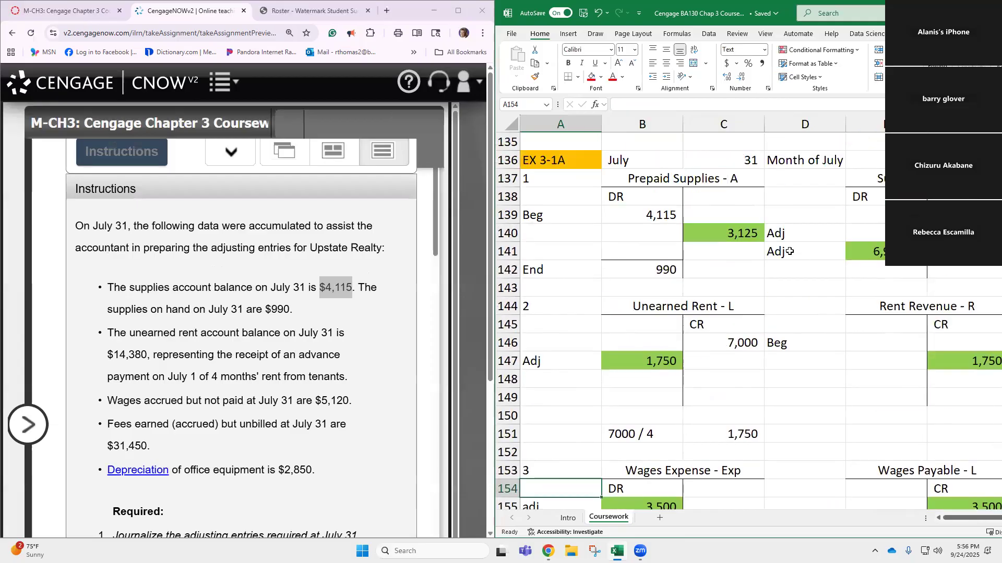
Step: Review the Prepaid Supplies amounts, and link the Supplies Expense adjustment in E141 to the Prepaid Supplies adjustment in C140
click(720, 235)
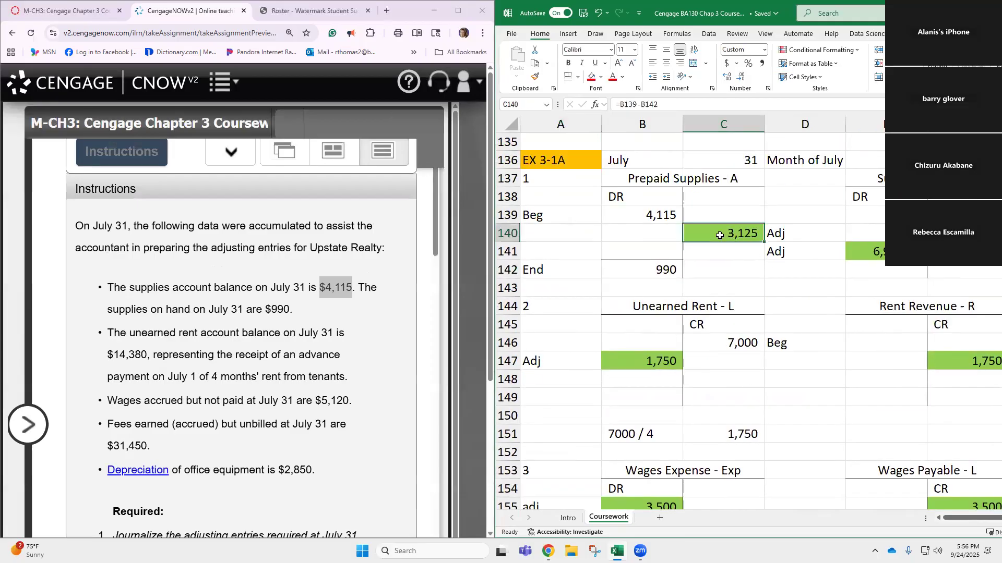
click(640, 218)
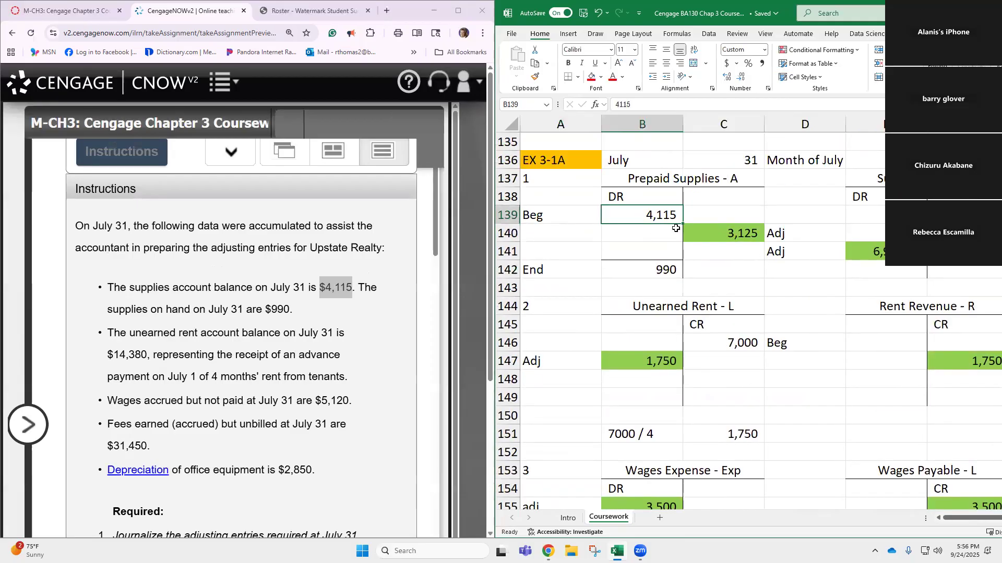
click(664, 270)
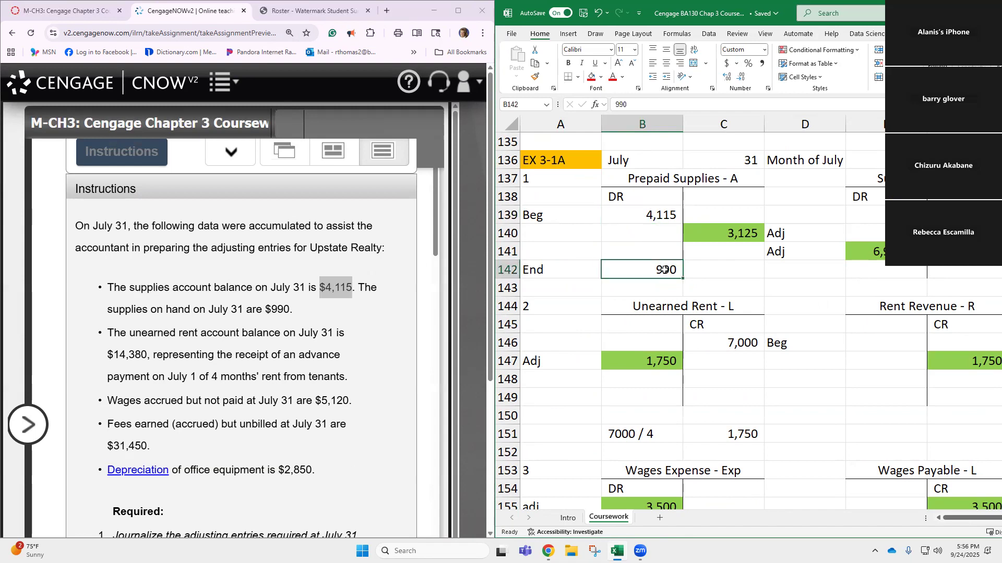
click(719, 234)
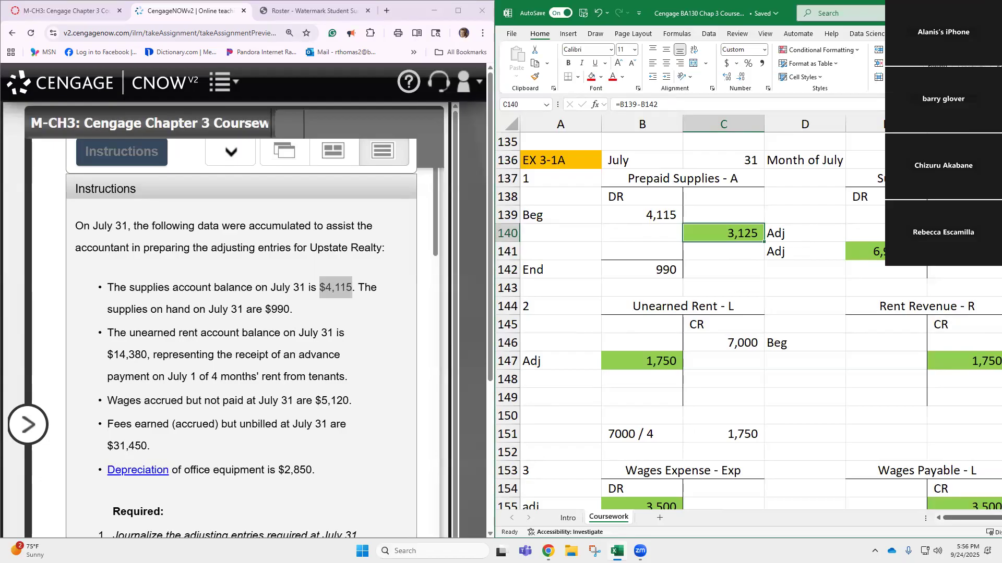
click(896, 251)
text(=)
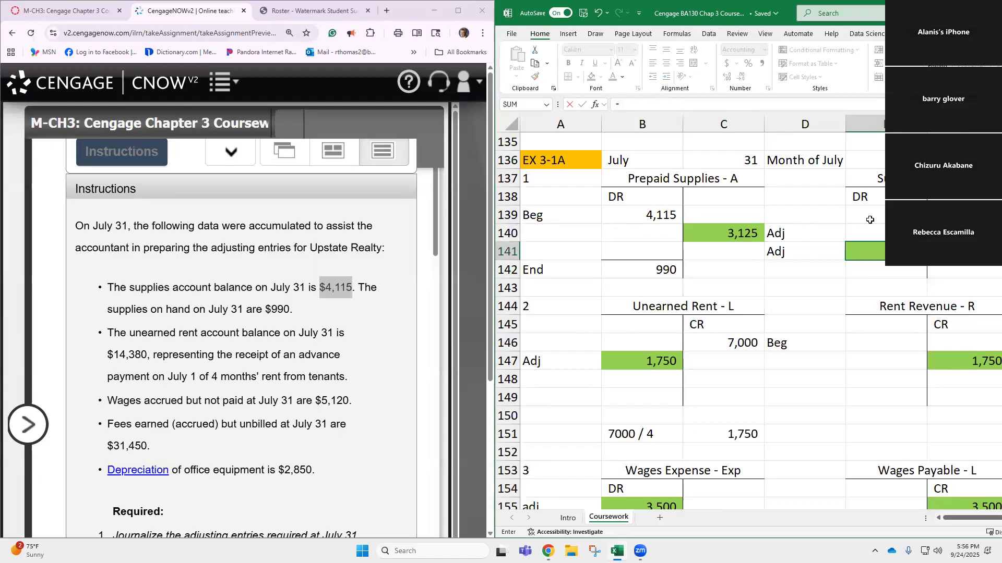
click(738, 233)
key(Return)
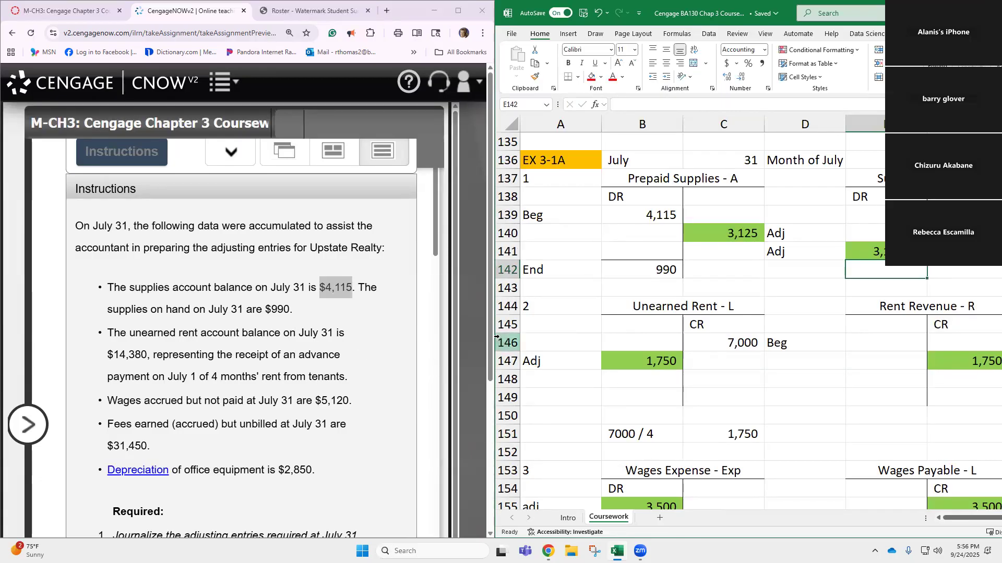
Step: Widen the assignment window beside the worksheet so that more of the General Journal fits
drag(492, 338, 516, 338)
scroll(409, 399, down, 10)
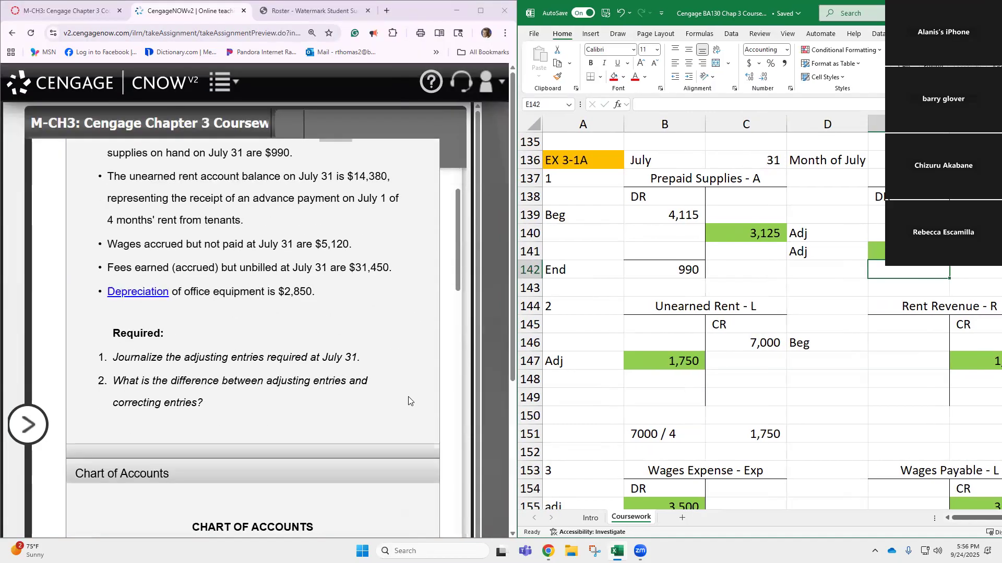
scroll(409, 401, down, 10)
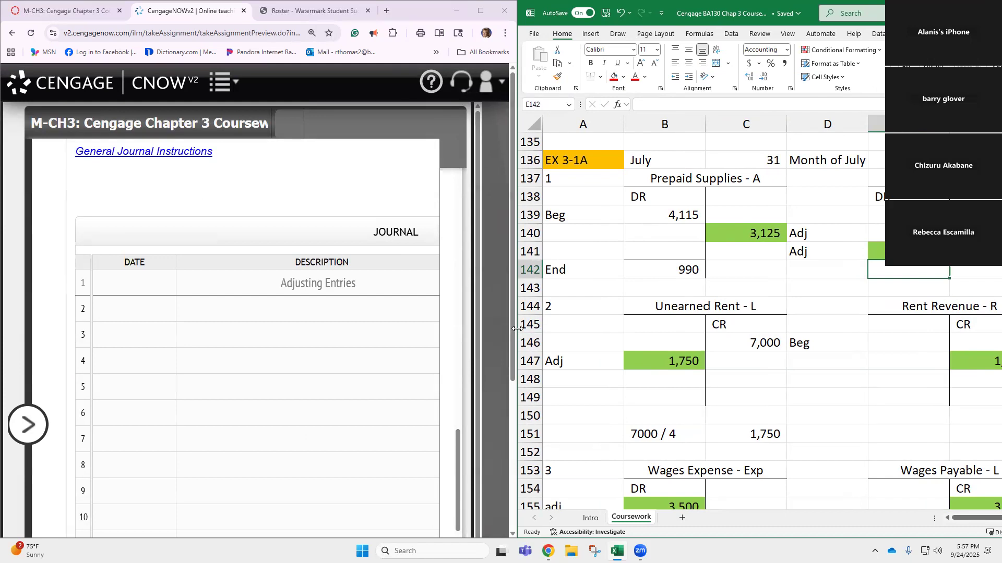
mouse_move(516, 329)
drag(516, 329, 567, 328)
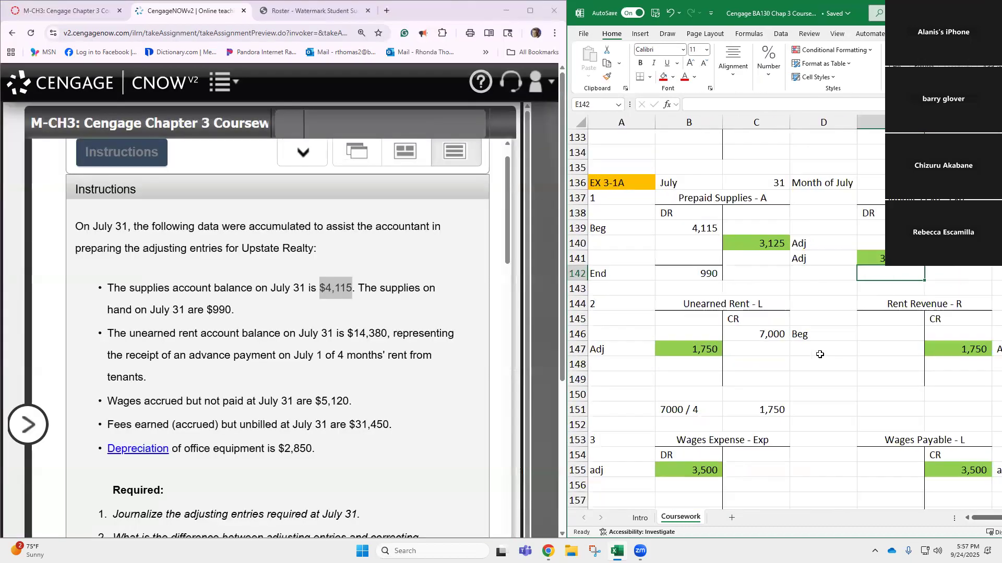
Step: In the General Journal, enter July 31 as the date of the first adjusting entry on line 2
scroll(407, 381, down, 15)
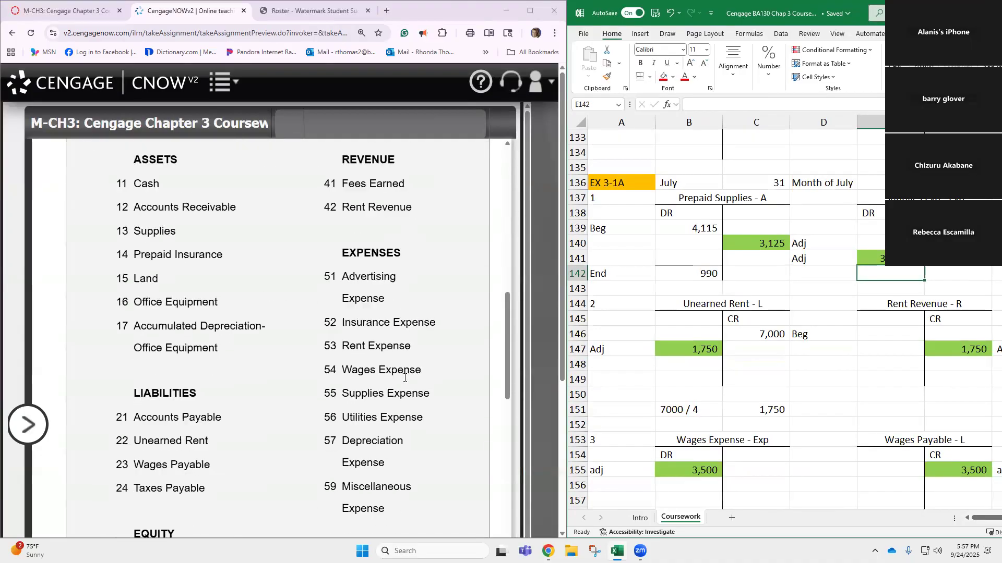
scroll(405, 382, down, 5)
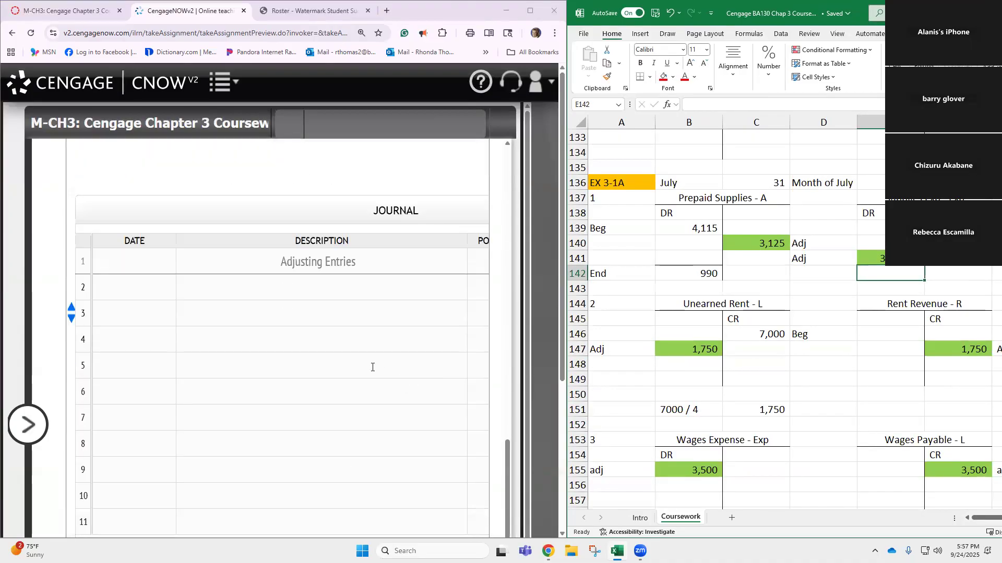
click(143, 292)
text(July 31)
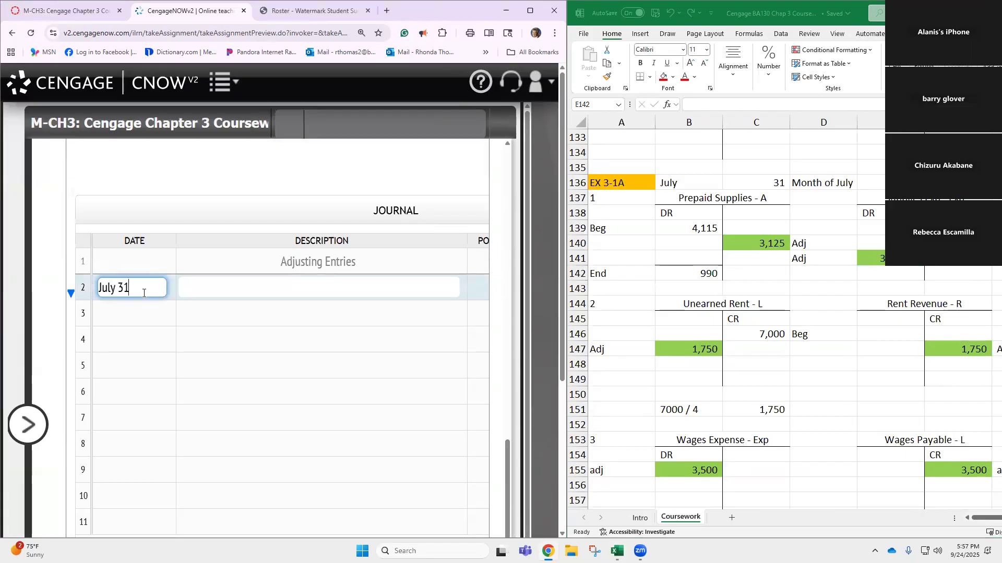
key(Tab)
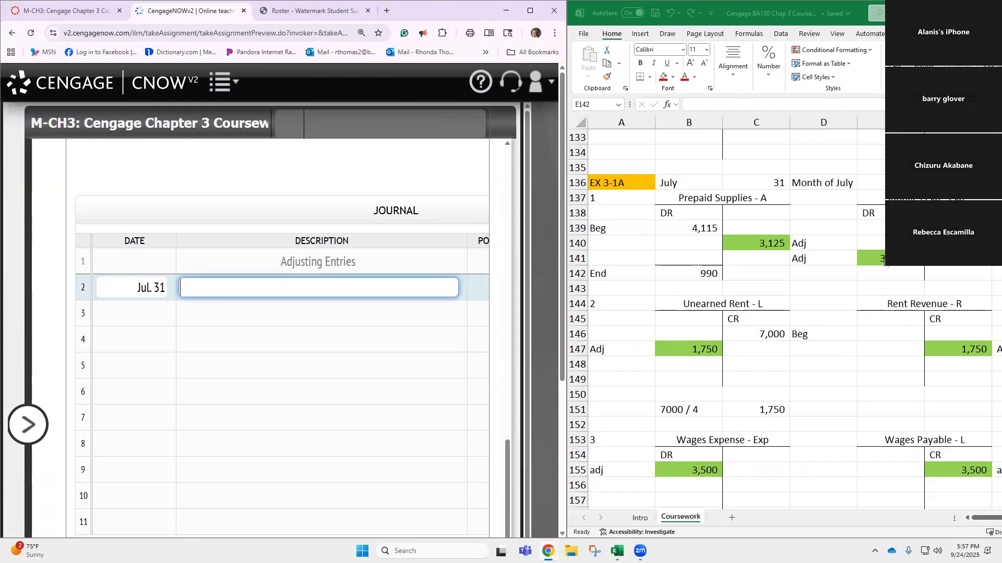
Step: Format the supplies expense adjustment in cell E141 to show no decimal places
click(882, 260)
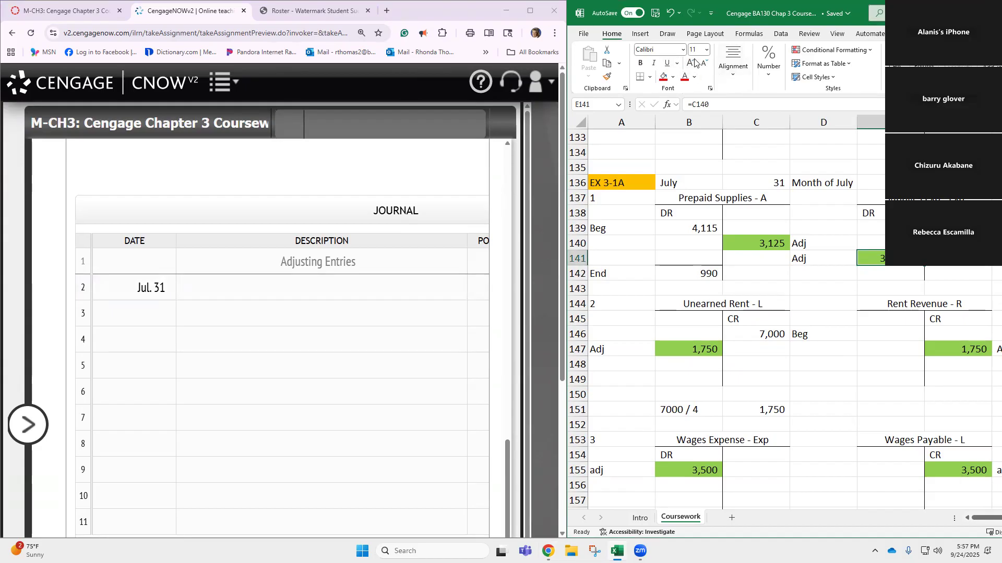
click(781, 84)
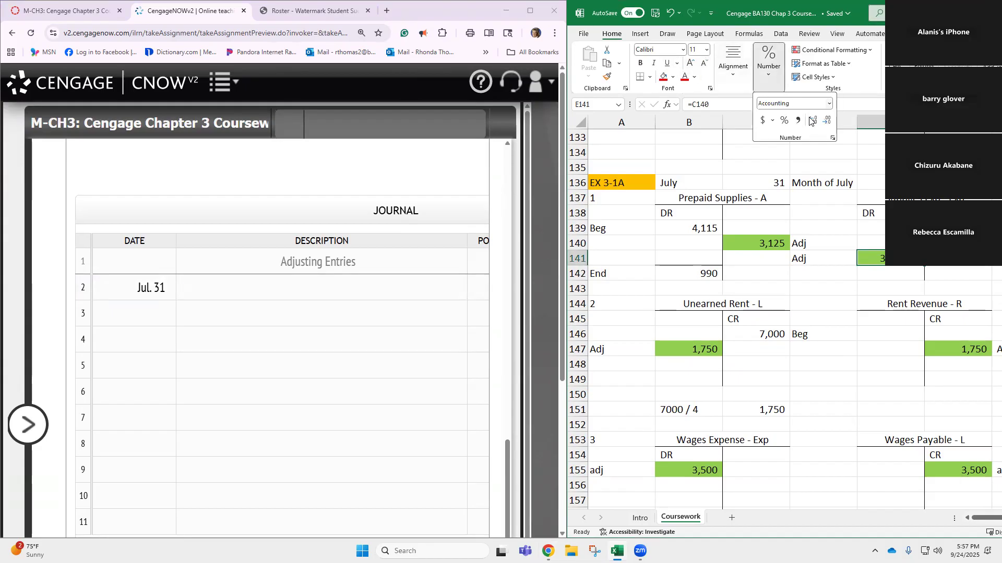
click(826, 123)
Step: Widen the browser window and zoom out the worksheet beside it to bring the EX 3-1A T-accounts into view
click(290, 279)
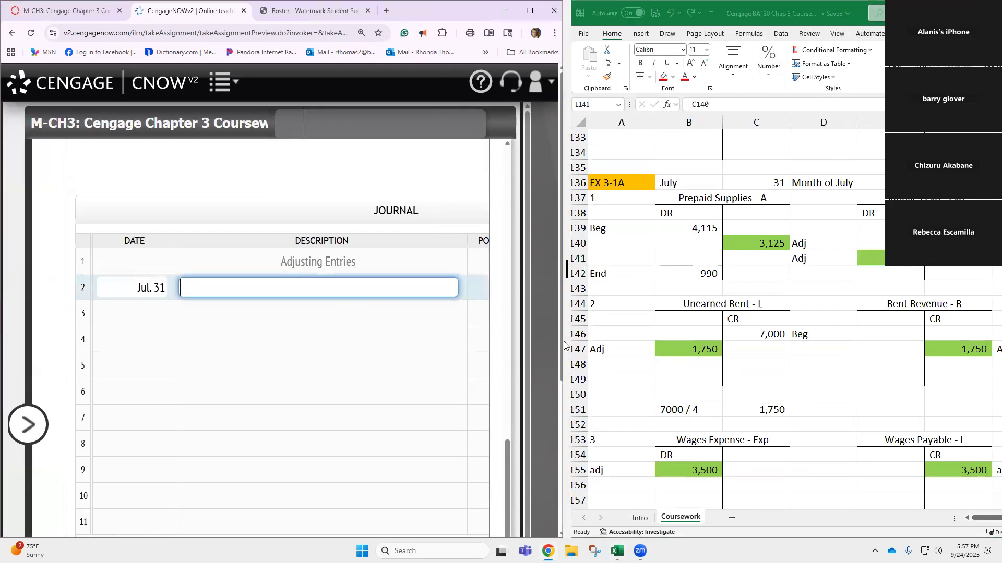
drag(567, 345, 697, 334)
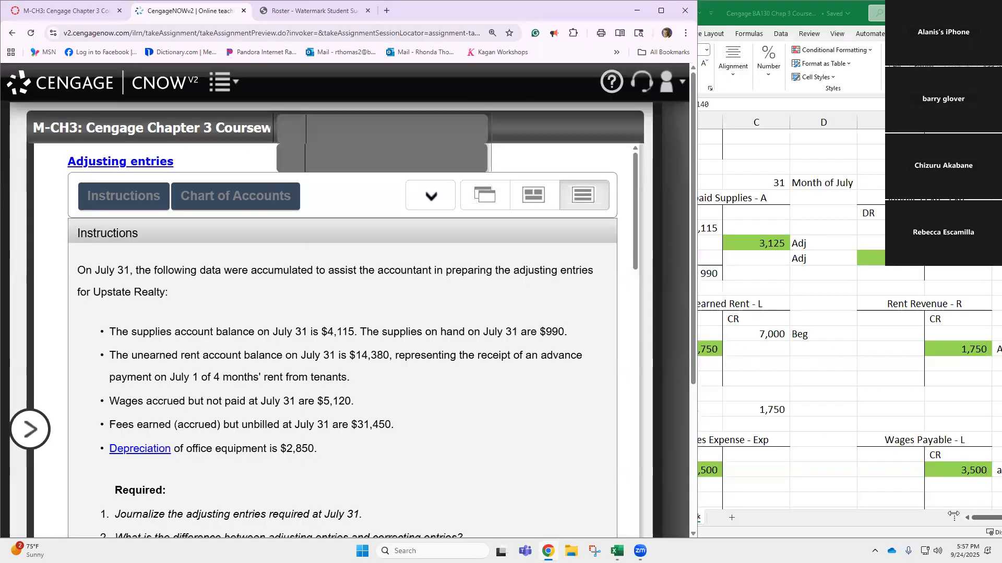
scroll(925, 508, down, 2)
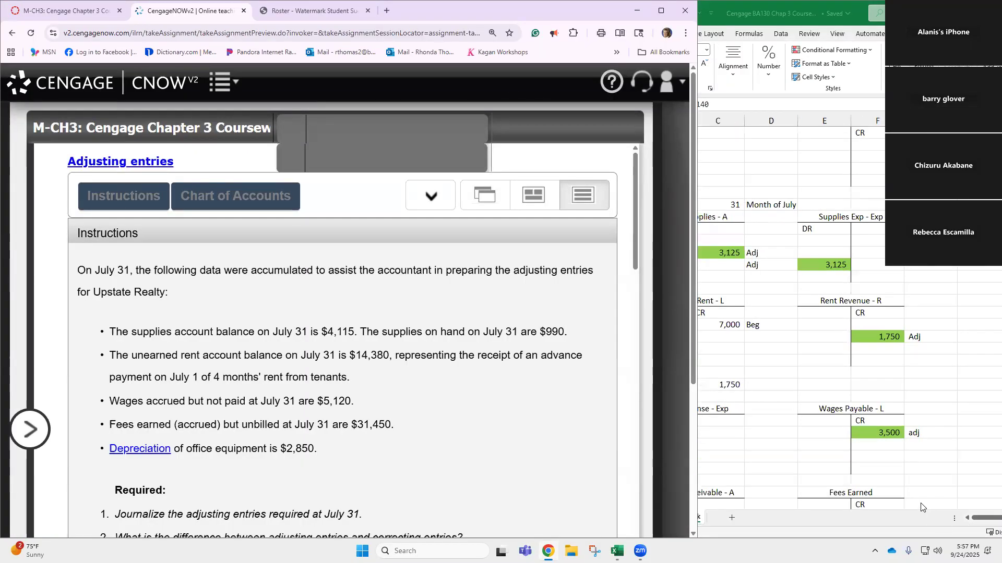
scroll(922, 508, down, 2)
scroll(856, 490, up, 2)
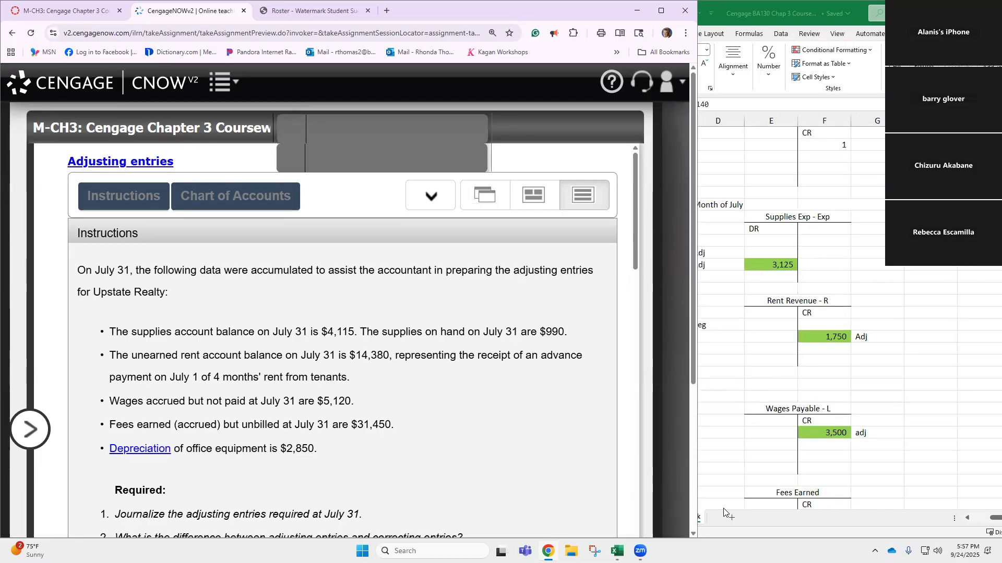
click(749, 438)
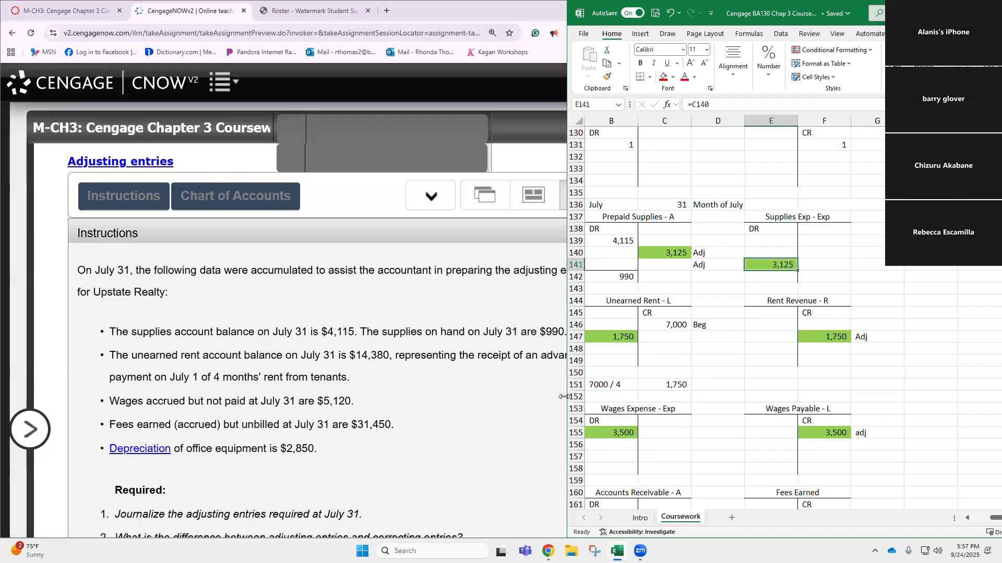
drag(564, 396, 660, 397)
click(706, 372)
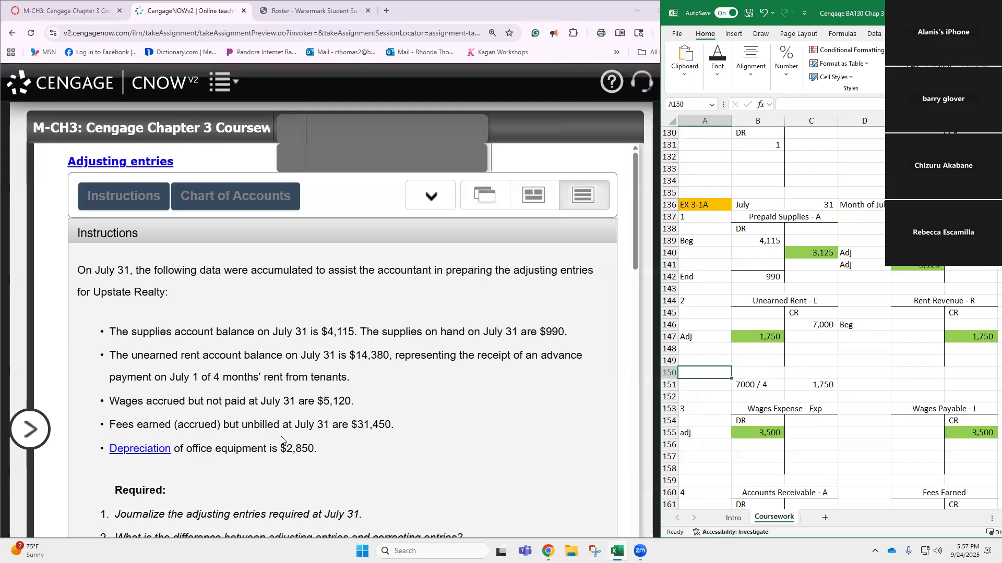
Step: Record a debit of 3,125 to Supplies Expense on line 2 of the general journal, dated Jul. 31
scroll(282, 435, down, 6)
scroll(287, 431, down, 15)
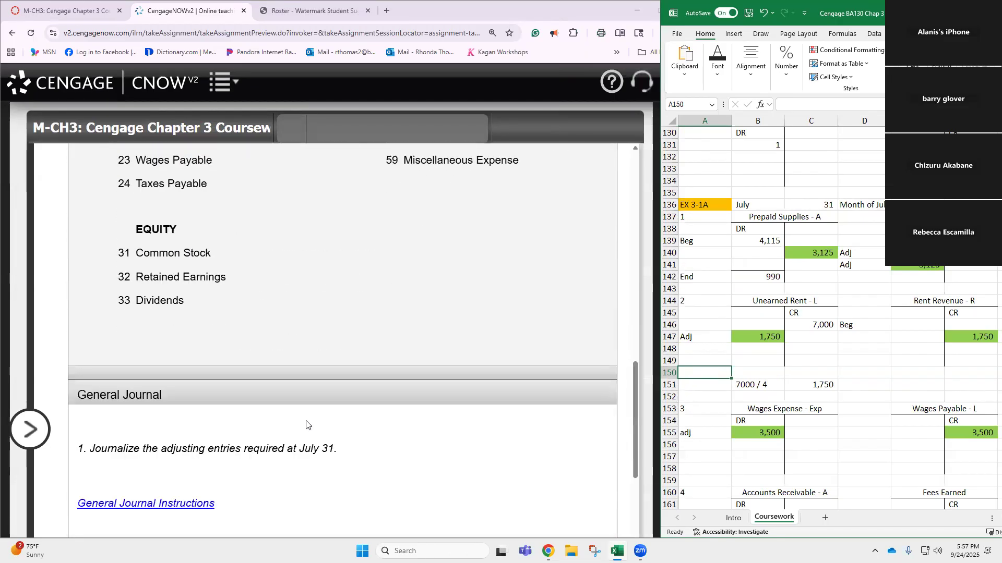
scroll(336, 414, down, 2)
scroll(336, 414, down, 12)
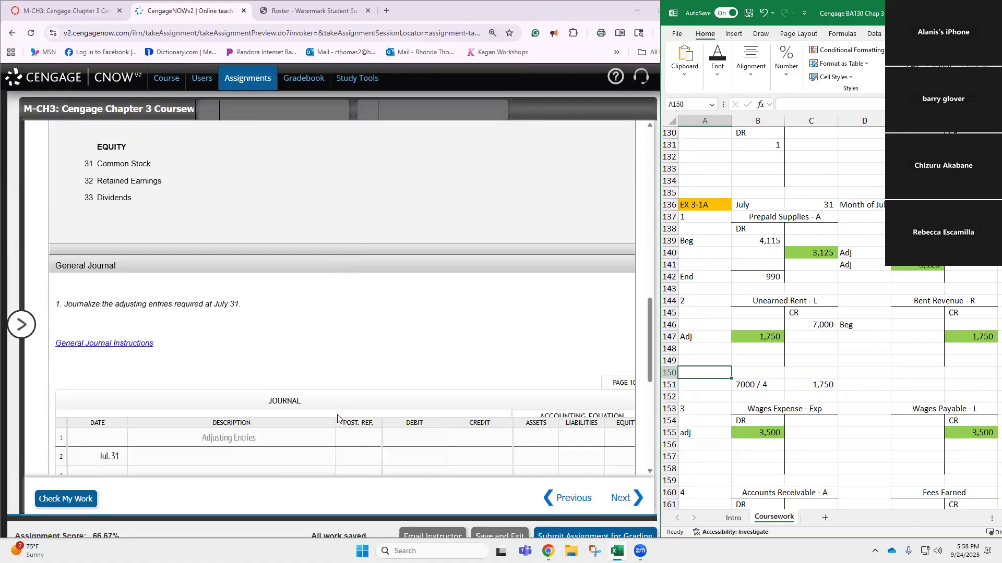
scroll(337, 415, down, 4)
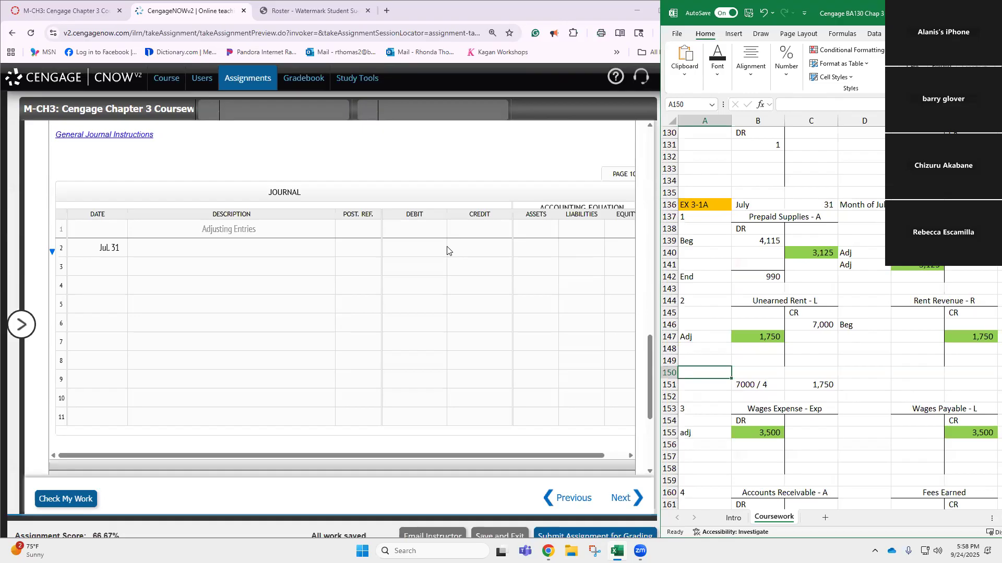
click(429, 248)
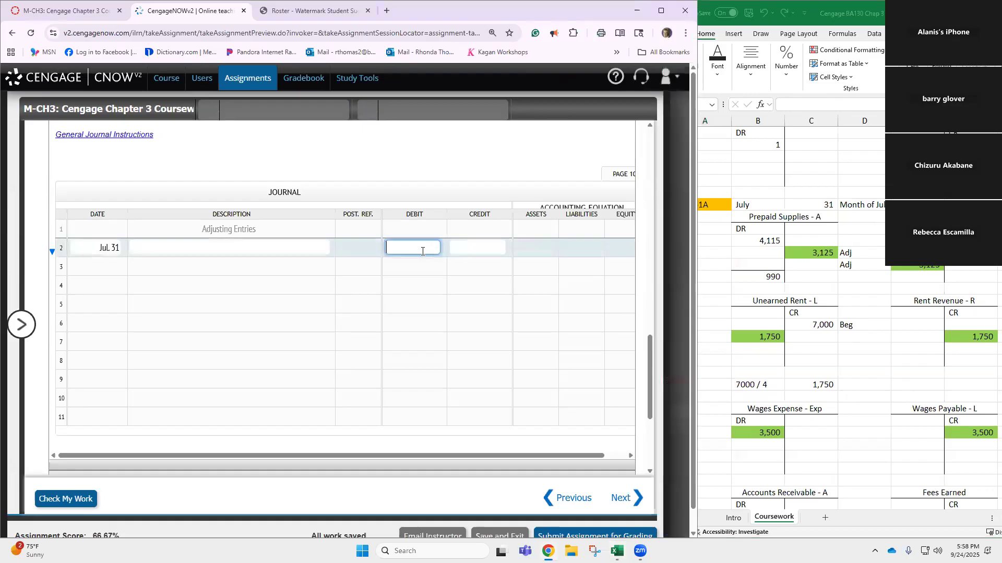
text(3,)
text(125)
click(281, 250)
text(Si)
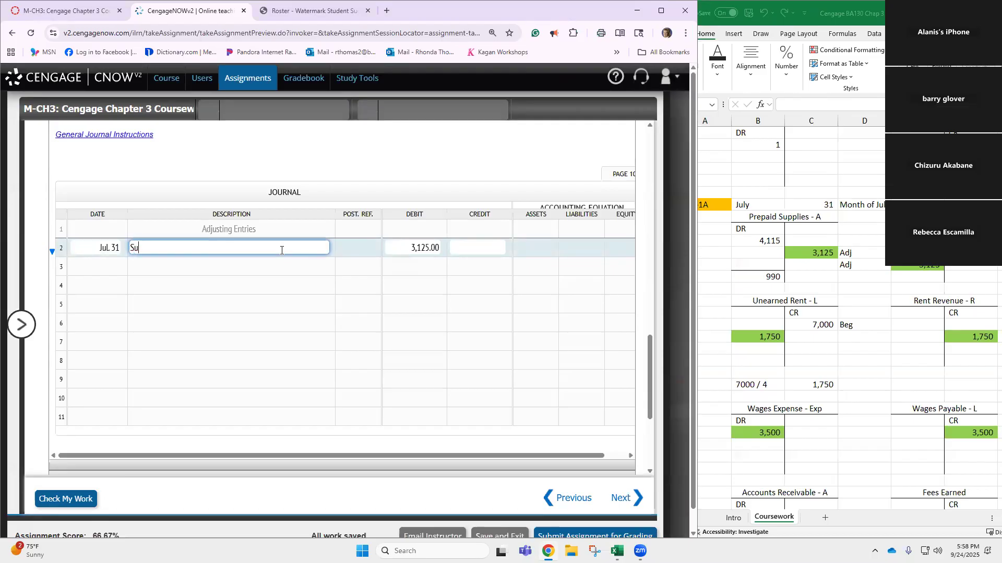
text(pplies Expense)
key(Tab)
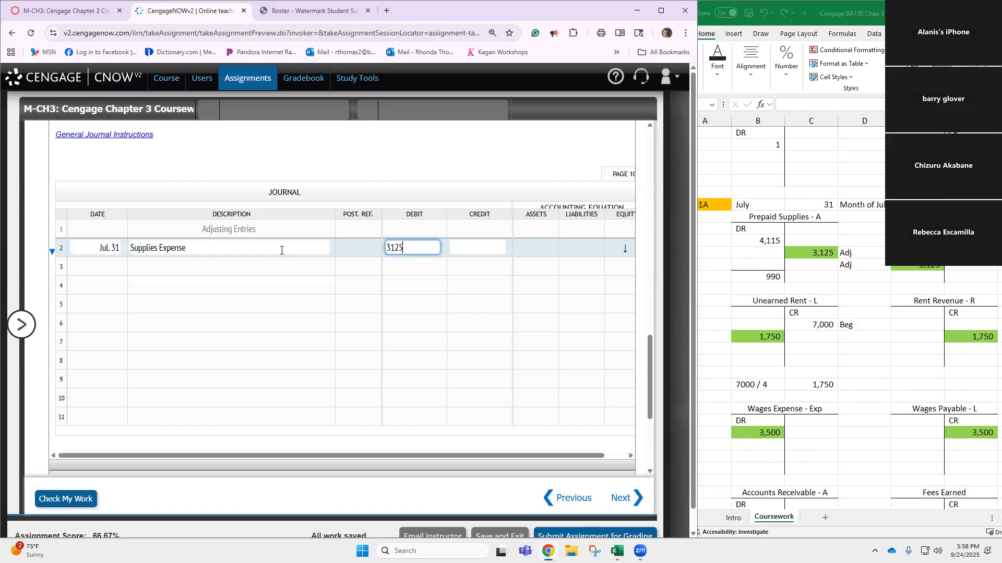
click(356, 247)
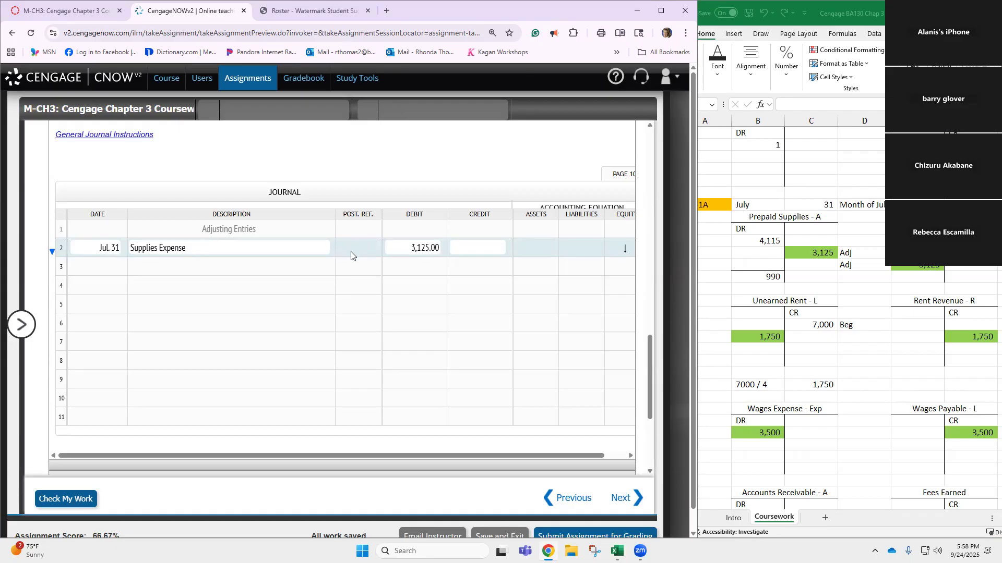
Step: Record the matching credit of 3,125 to Supplies on line 3 of the general journal
click(259, 267)
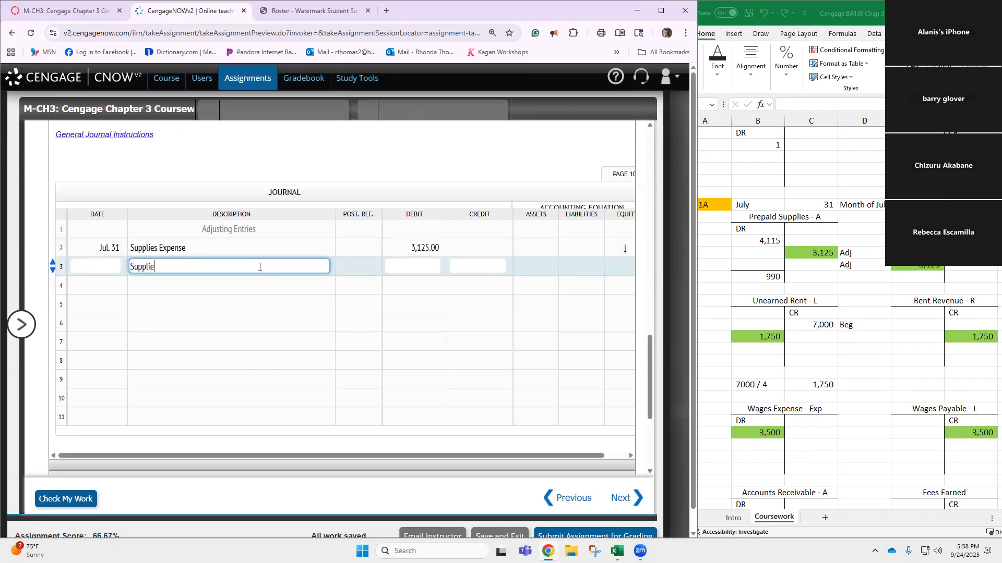
text(Supplies)
key(Tab)
key(Tab)
text(3,125)
key(Return)
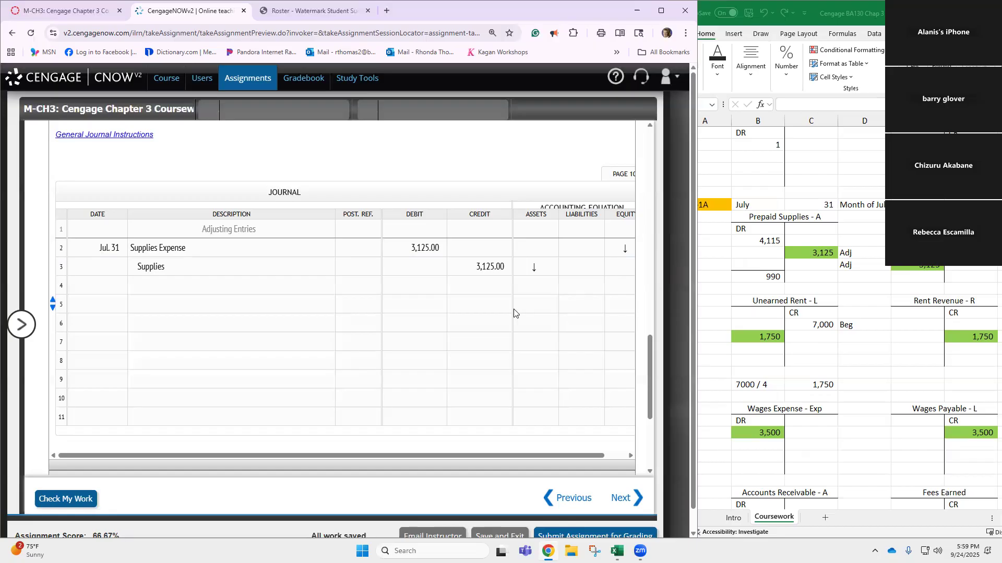
Step: Enter Jul. 31 as the date on line 4 of the general journal
click(21, 324)
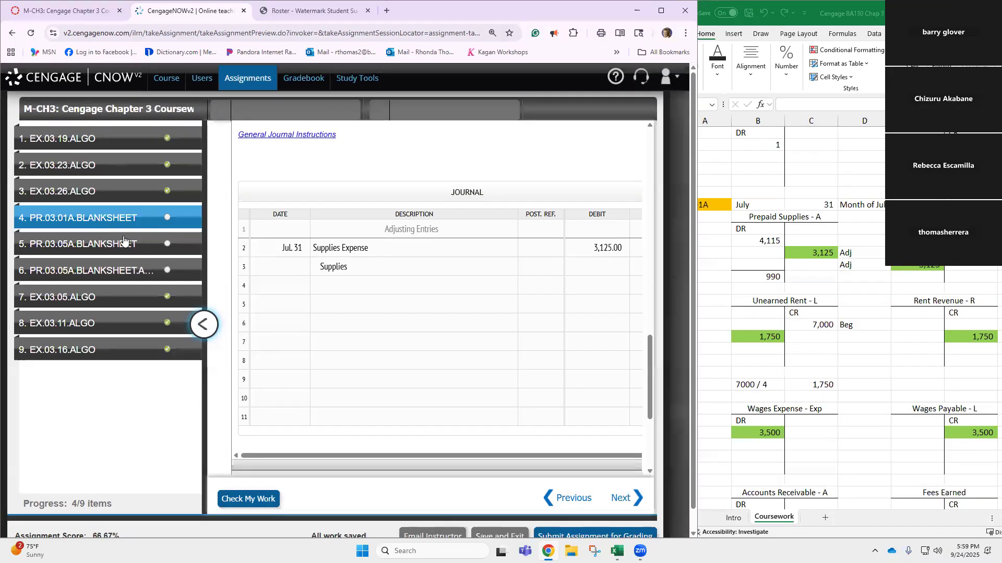
click(203, 324)
click(104, 288)
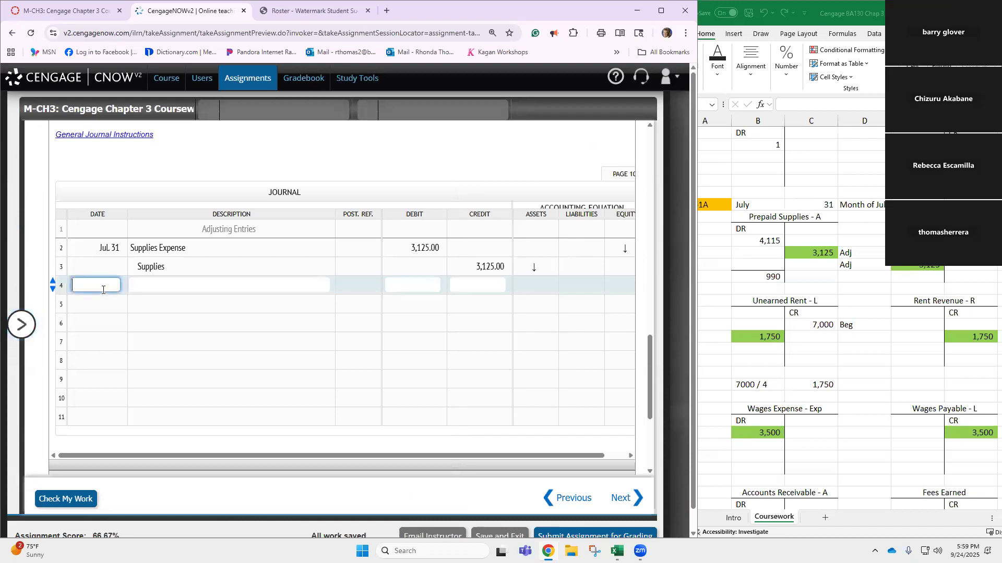
text(Jul.)
text( 31)
key(Tab)
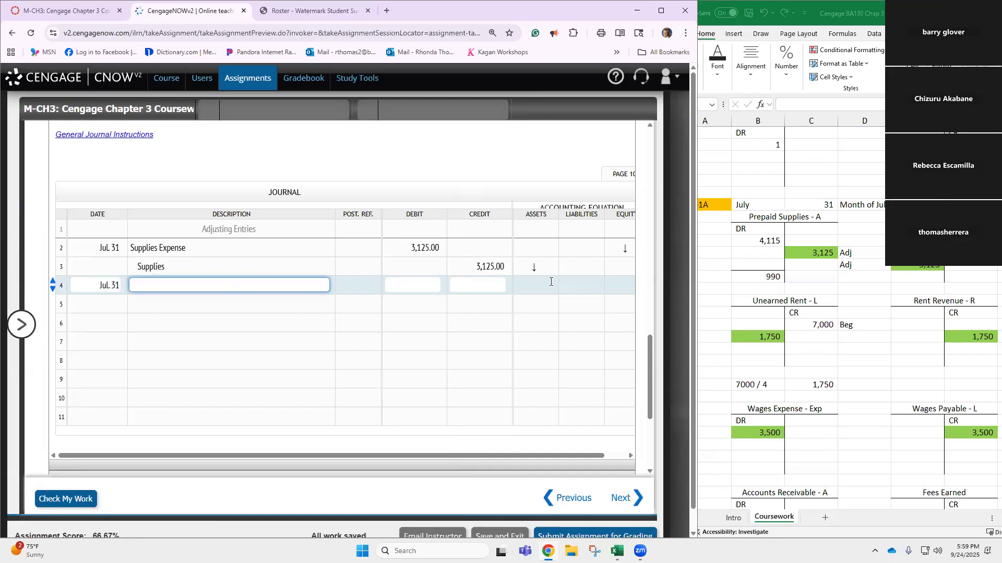
Step: Set the beginning balance of the Unearned Rent T-account in cell C146 to 14380
scroll(828, 326, down, 2)
scroll(828, 325, down, 2)
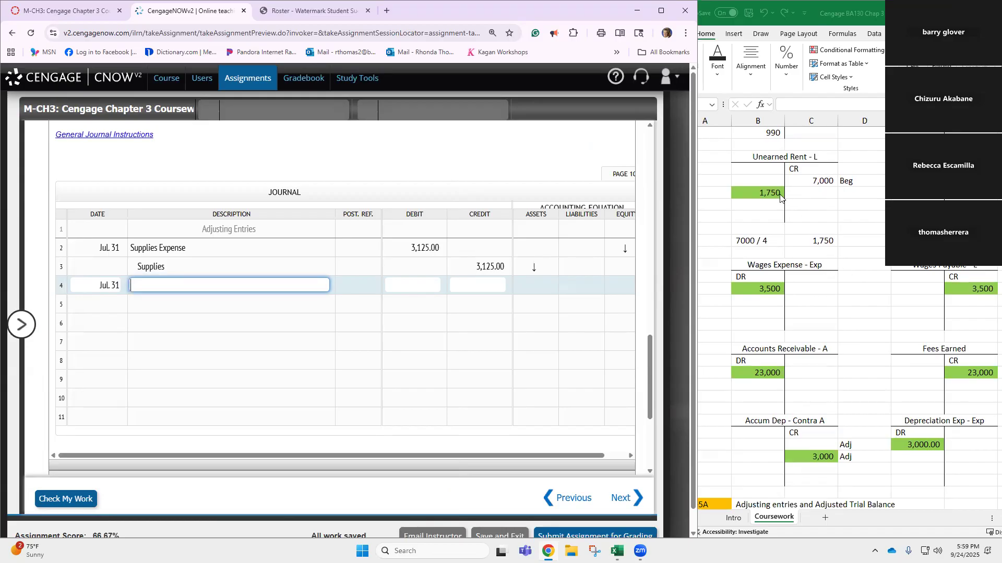
click(804, 180)
click(805, 181)
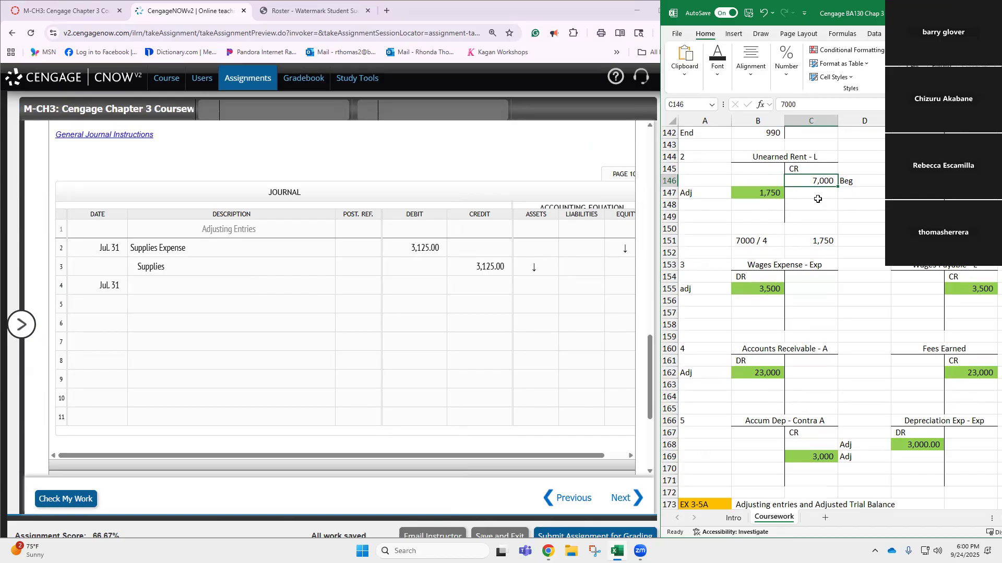
text(1)
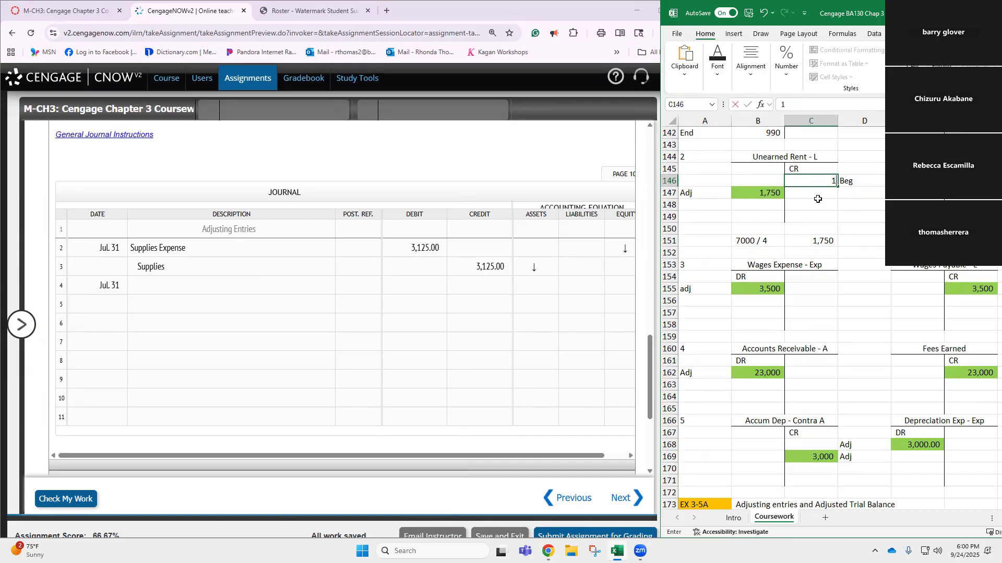
text(43800)
key(BackSpace)
key(Return)
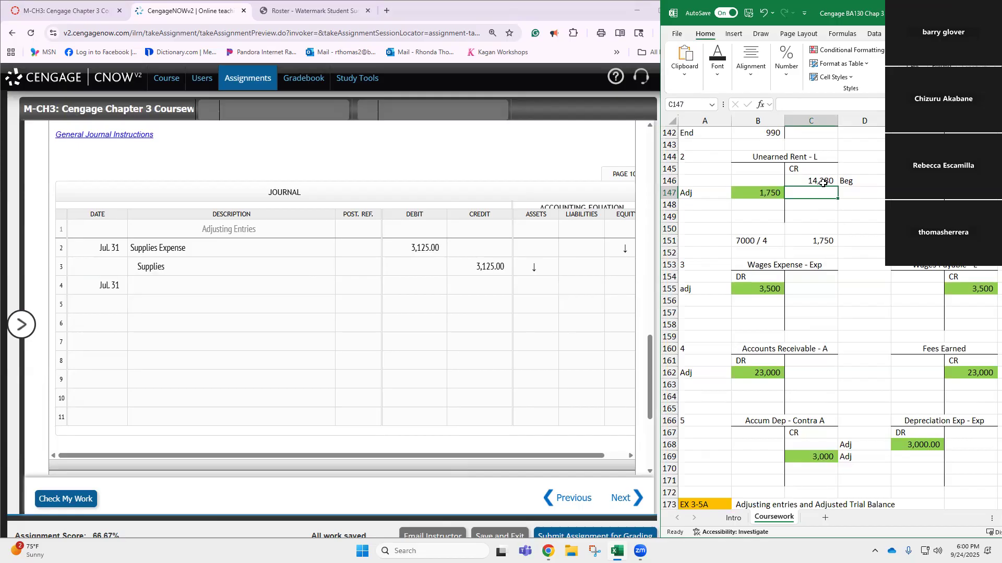
Step: Replace the rent calculation note in cell B151 with 14380/4
click(750, 241)
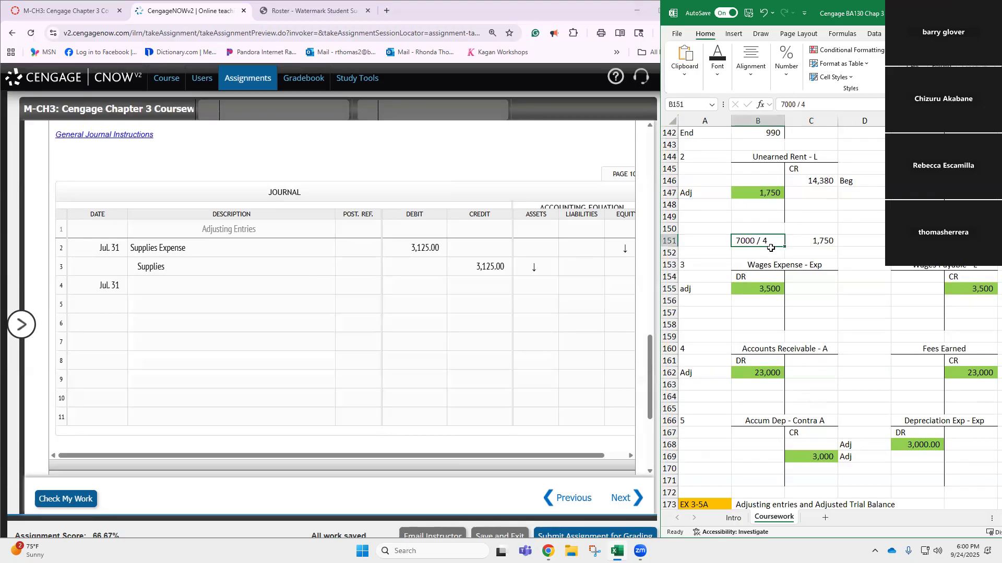
text(14)
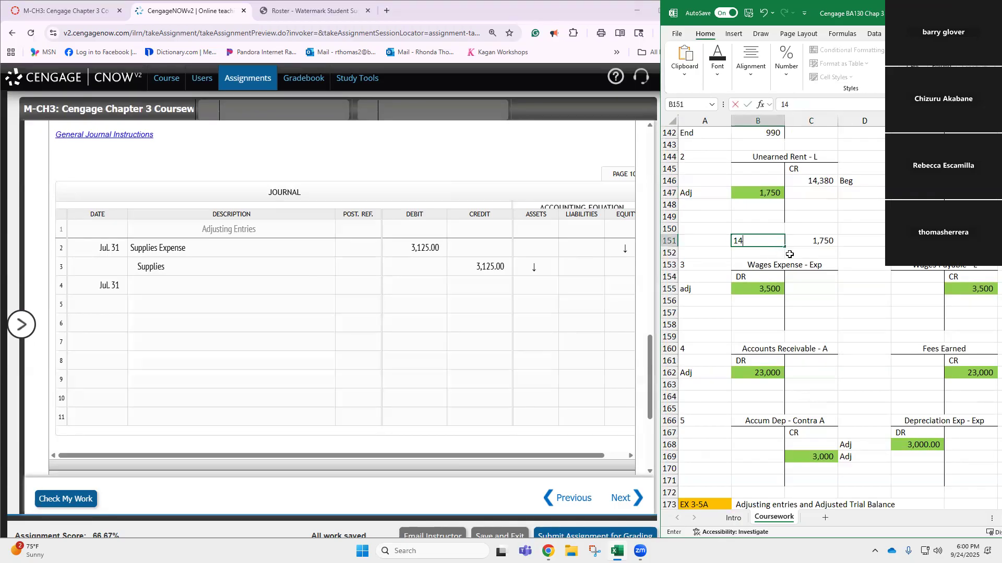
text(380/4)
Step: Change the monthly rent formula in cell C151 to 14380 divided by 4
click(826, 240)
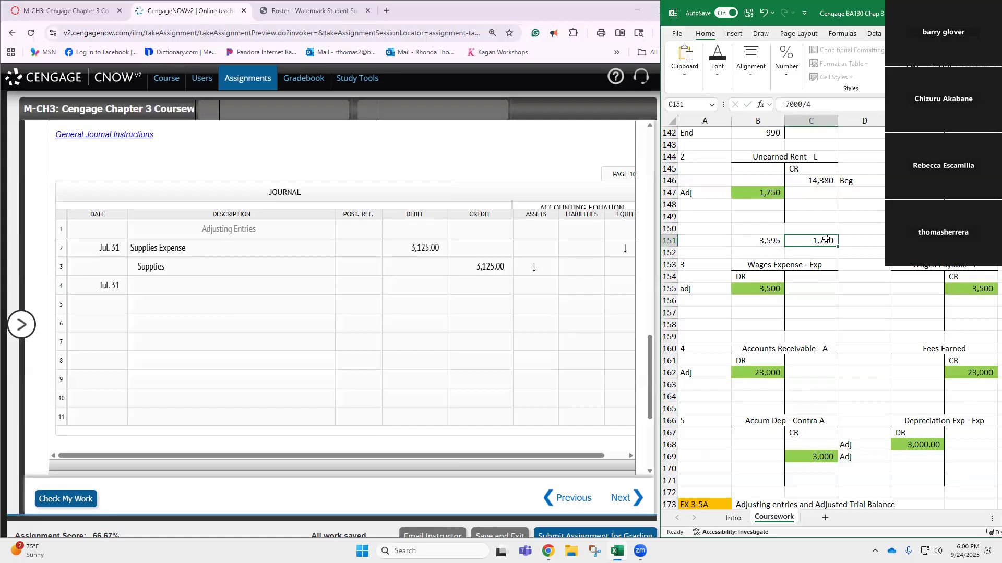
click(835, 104)
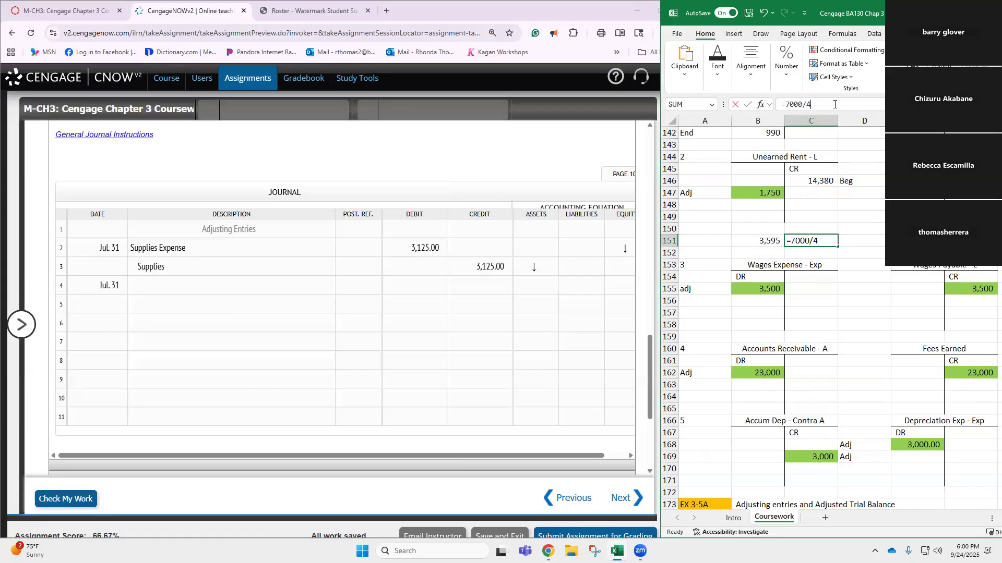
key(BackSpace)
key(BackSpace)
key(BackSpace)
key(BackSpace)
key(BackSpace)
key(BackSpace)
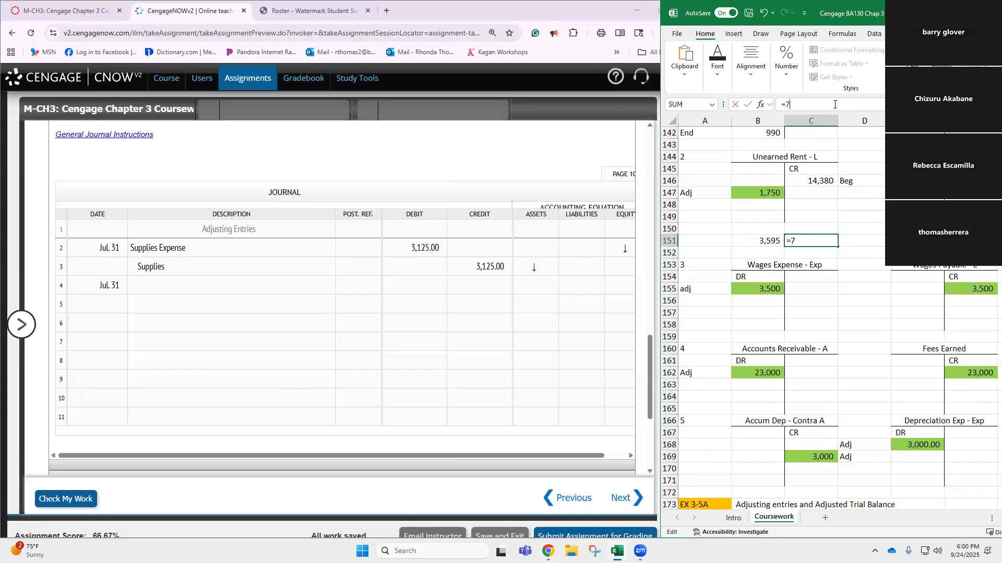
text(14380)
key(Return)
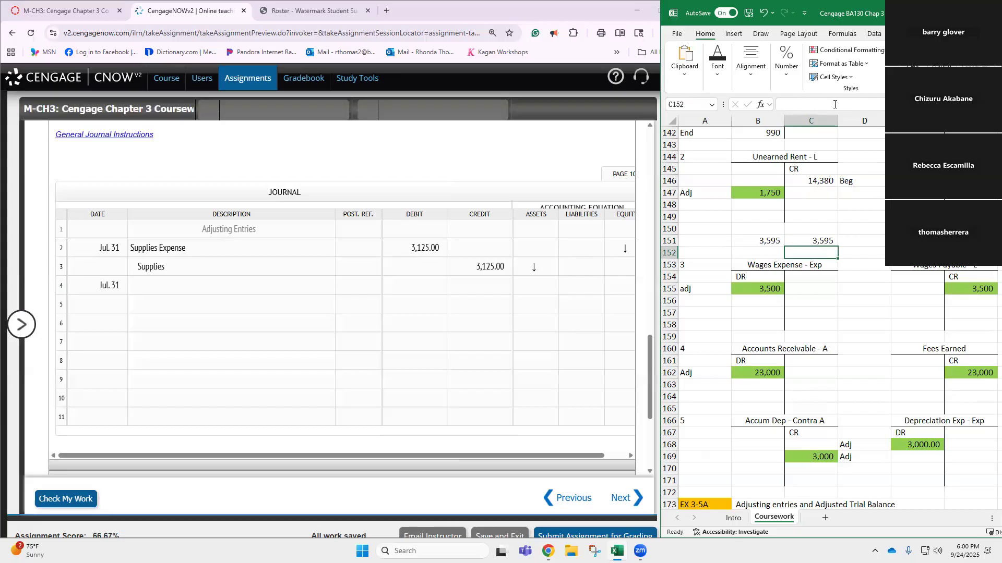
Step: Clear cell B151 and enter the rent calculation 14380/4 there again
double_click(764, 241)
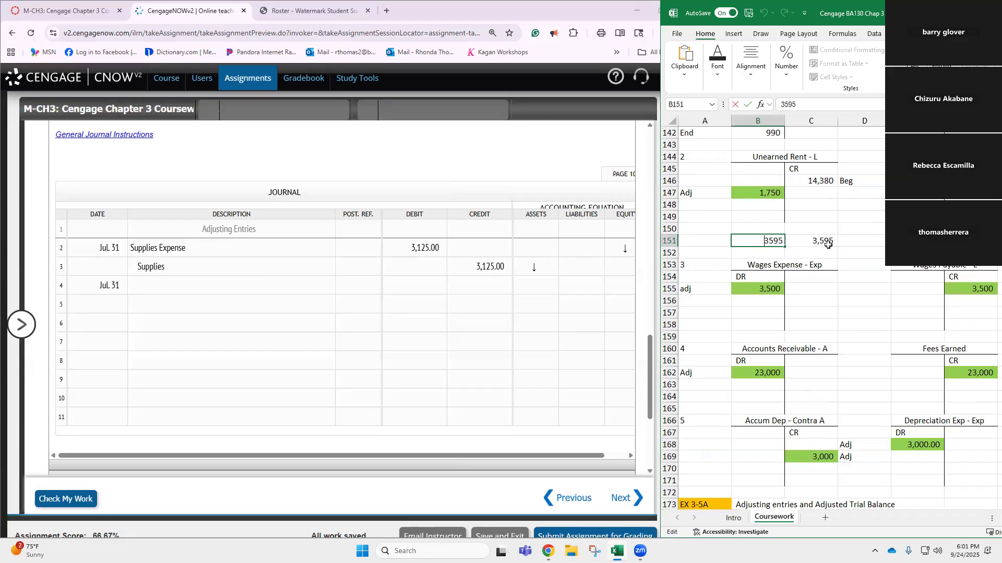
click(758, 193)
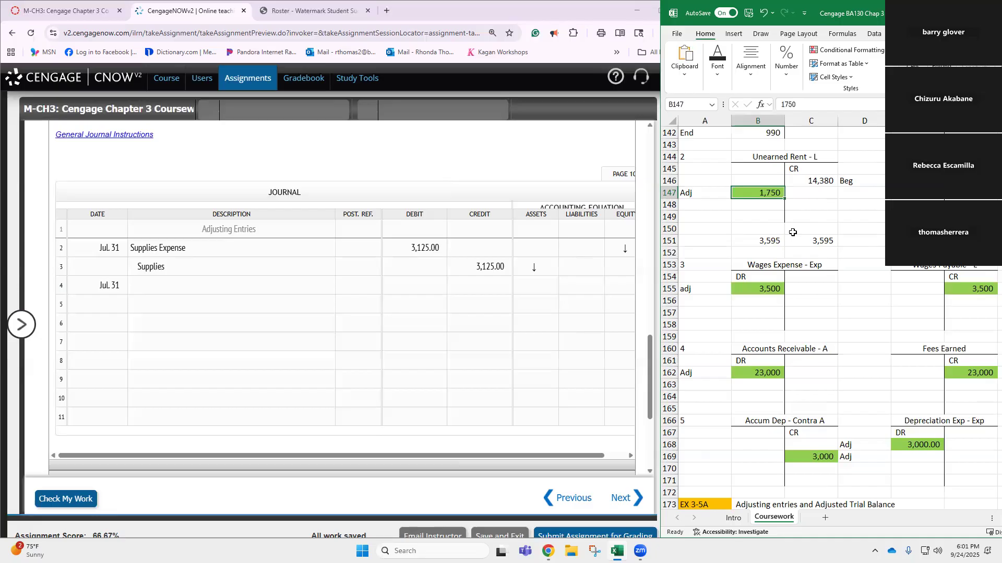
click(764, 237)
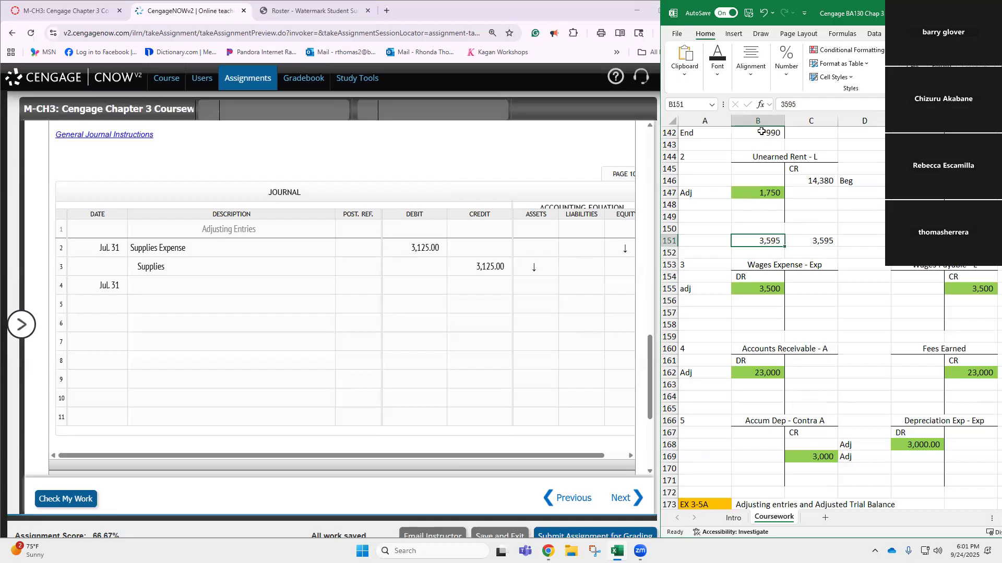
key(Delete)
text(=)
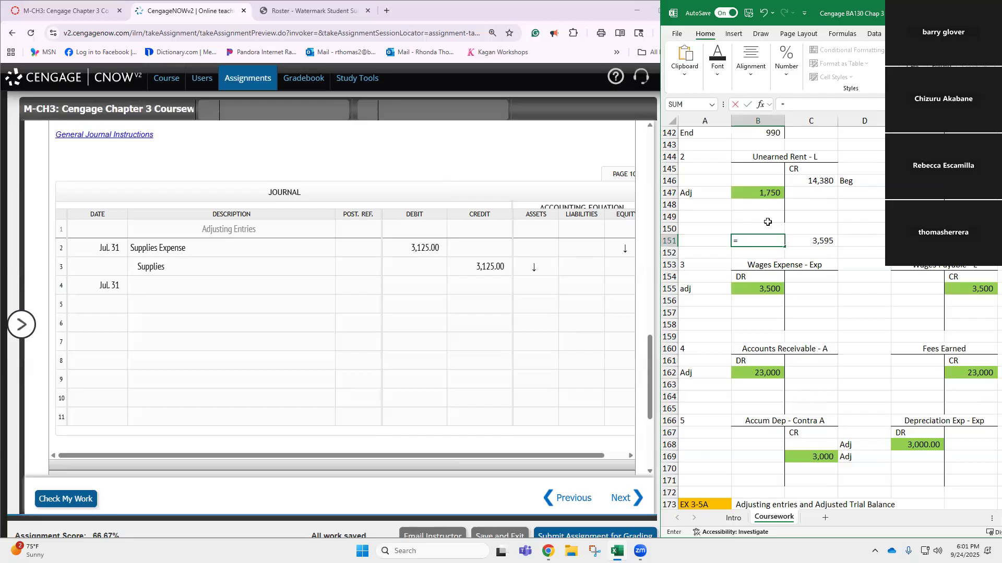
text(14380/4)
click(737, 241)
key(BackSpace)
key(Return)
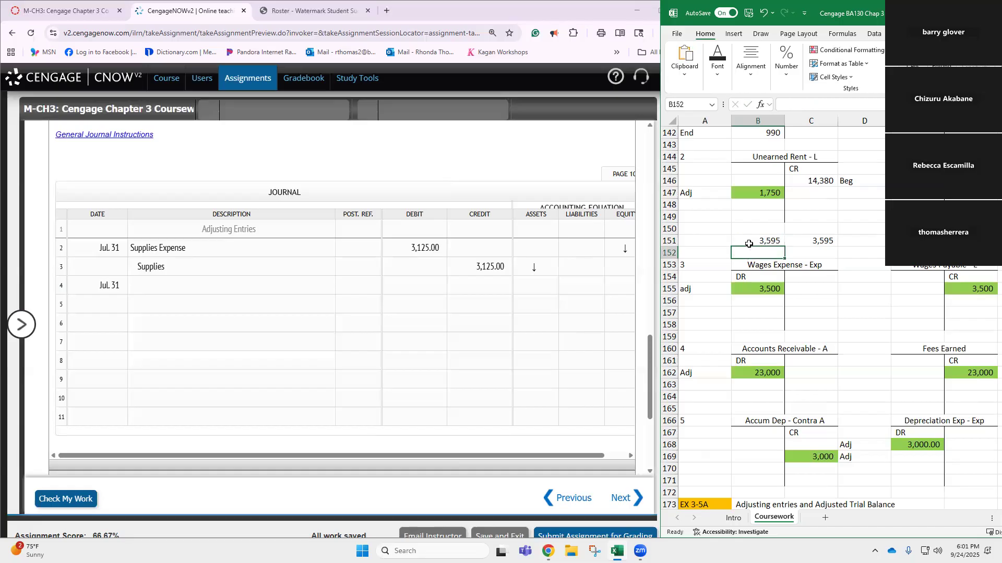
Step: Format cell B151 as text and enter the rent calculation 14380/4 in it
click(746, 239)
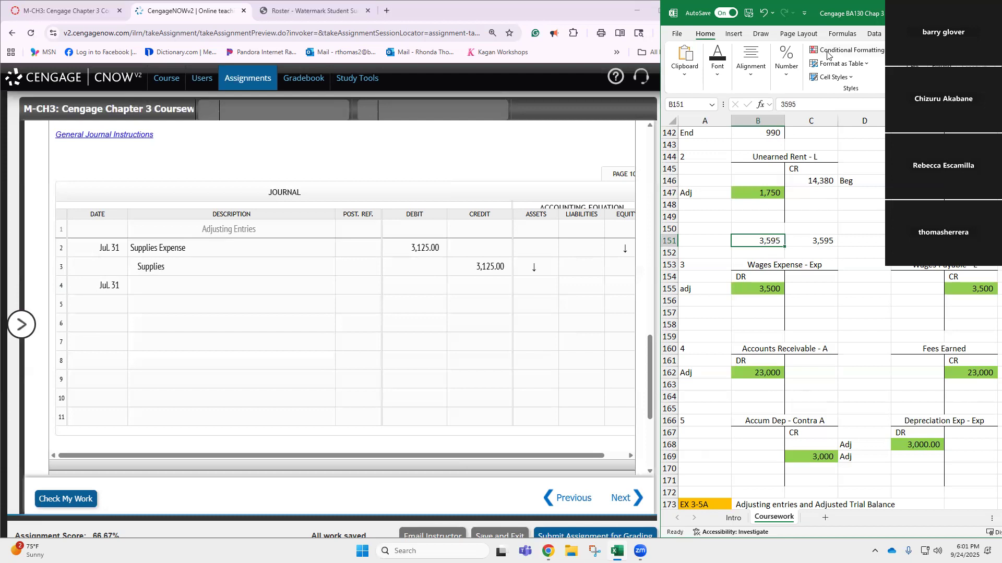
click(787, 74)
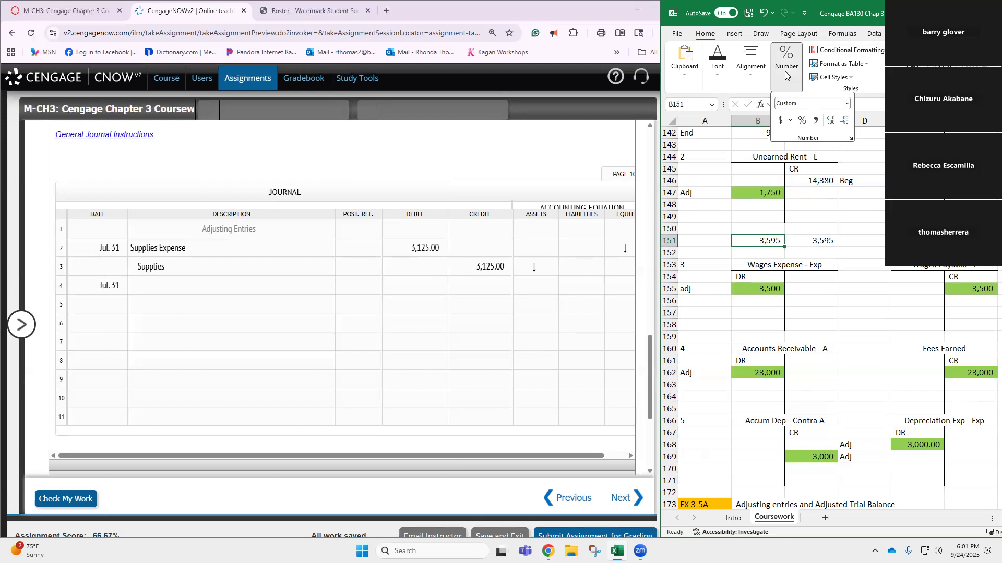
click(847, 104)
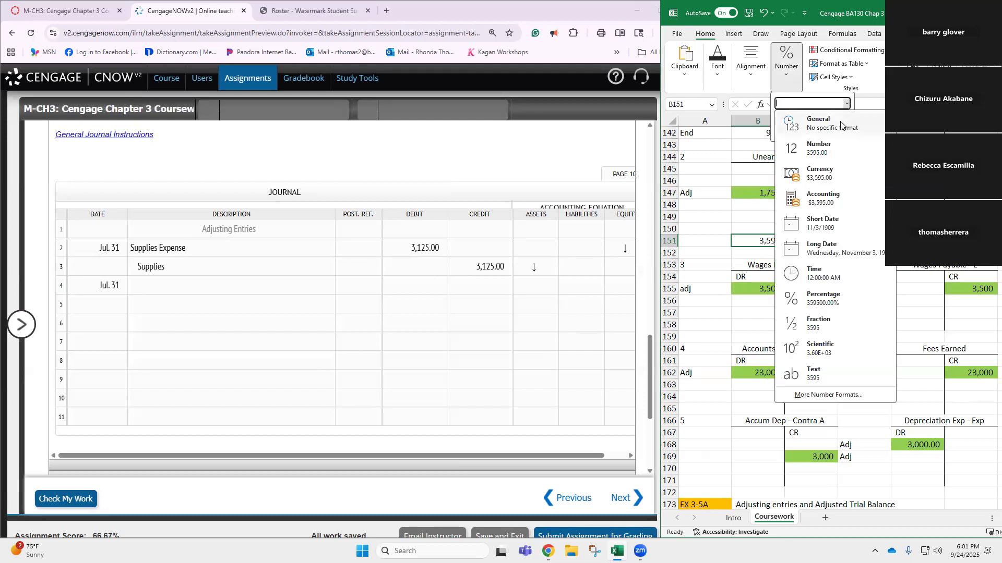
click(825, 373)
click(766, 237)
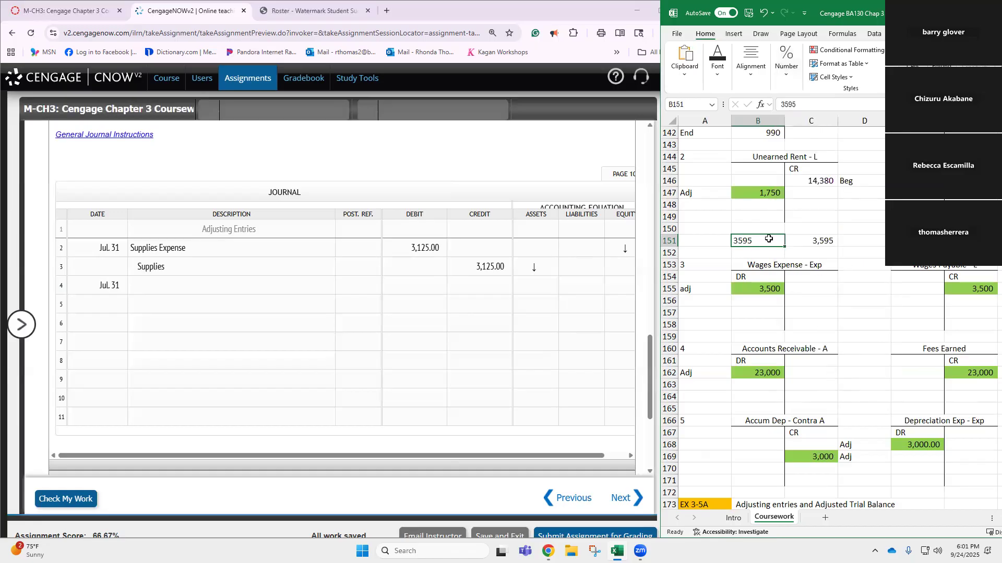
key(BackSpace)
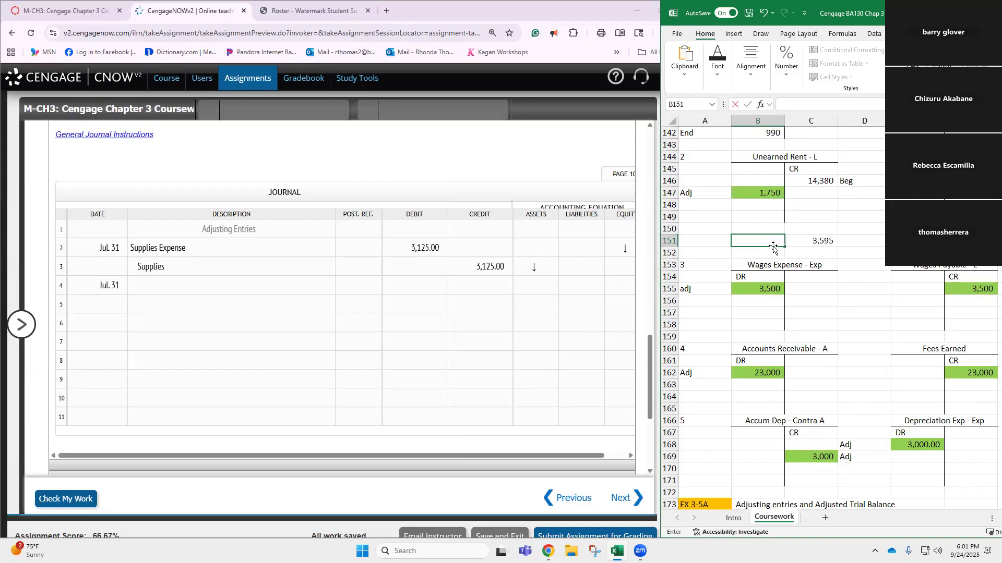
text(14380/4)
key(Return)
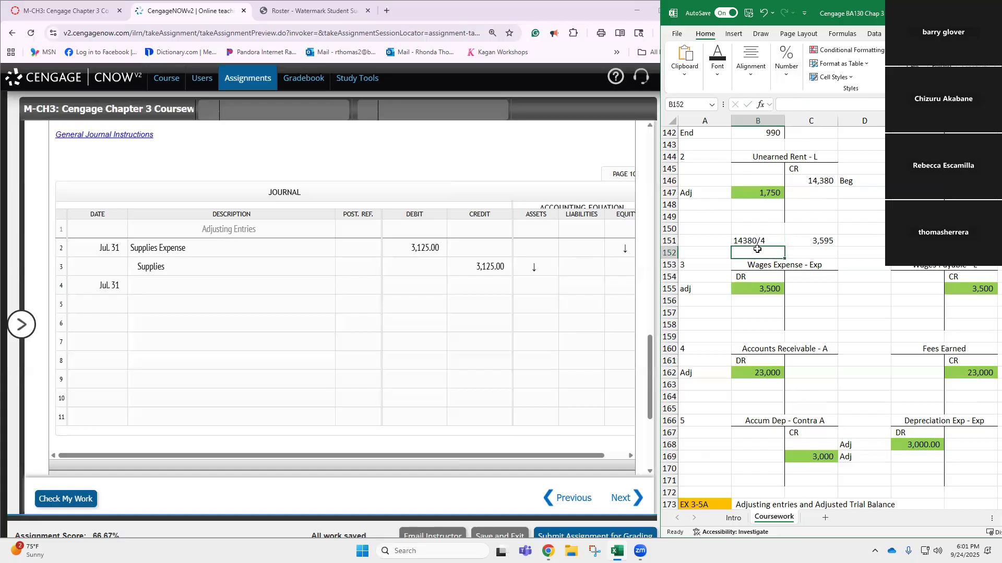
Step: Set the Unearned Rent adjustment in cell B147 and the matching credit adjustment in cell F147 to 3595
click(821, 242)
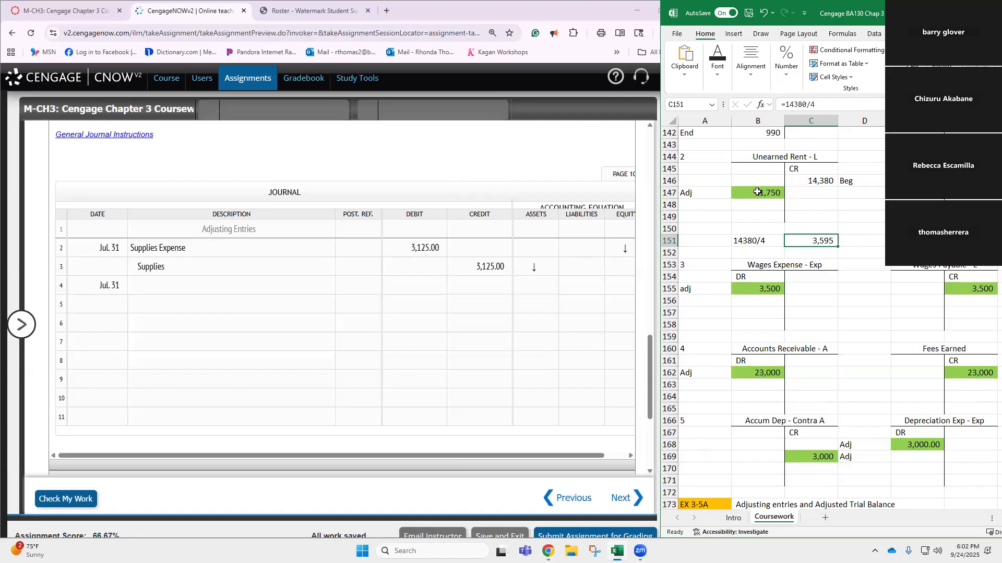
click(758, 192)
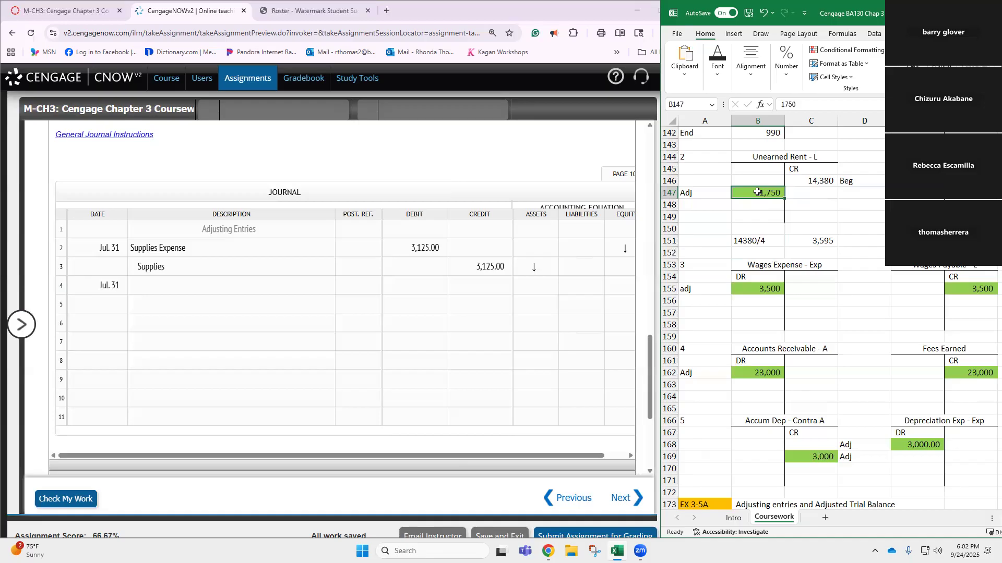
text(3595)
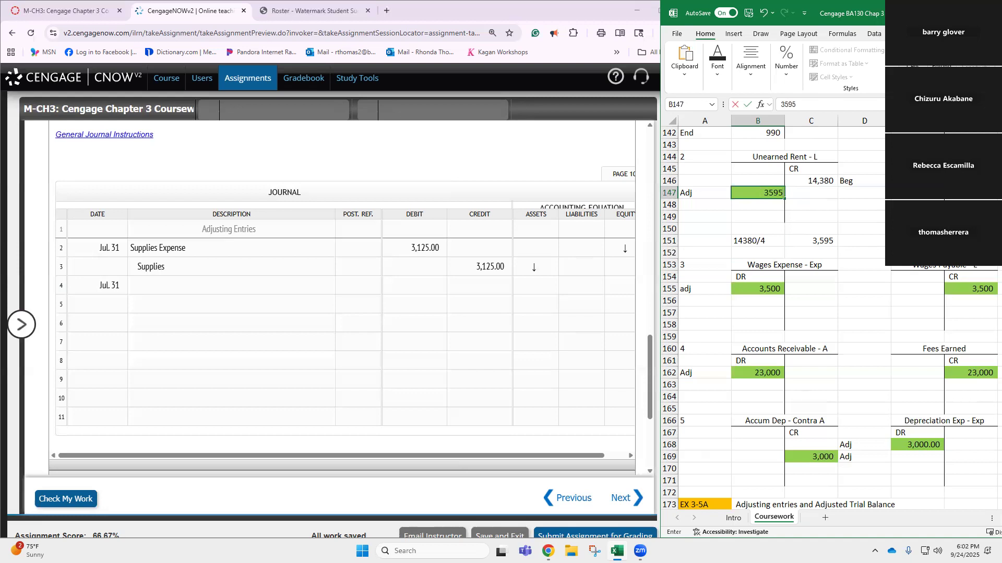
click(970, 193)
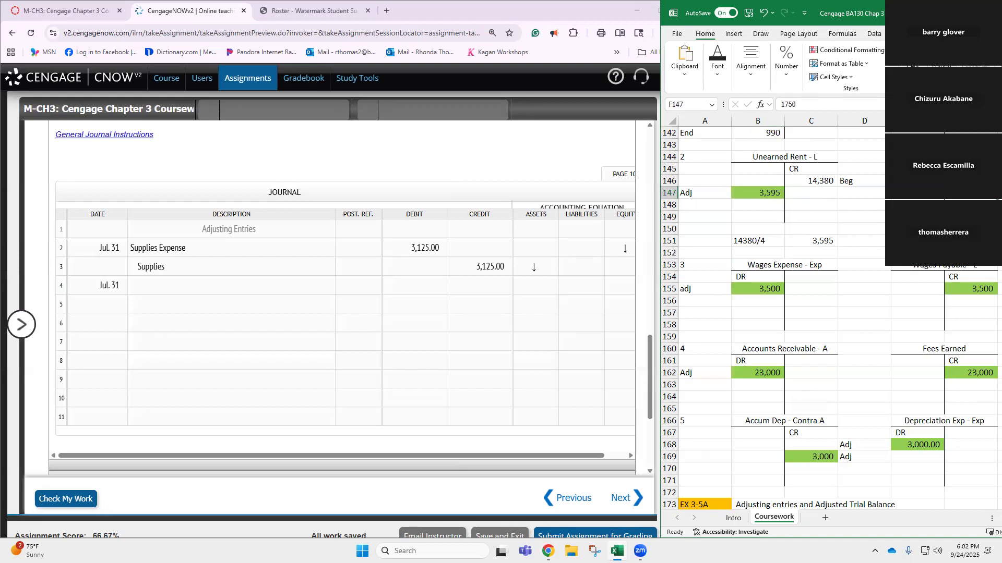
text(3595)
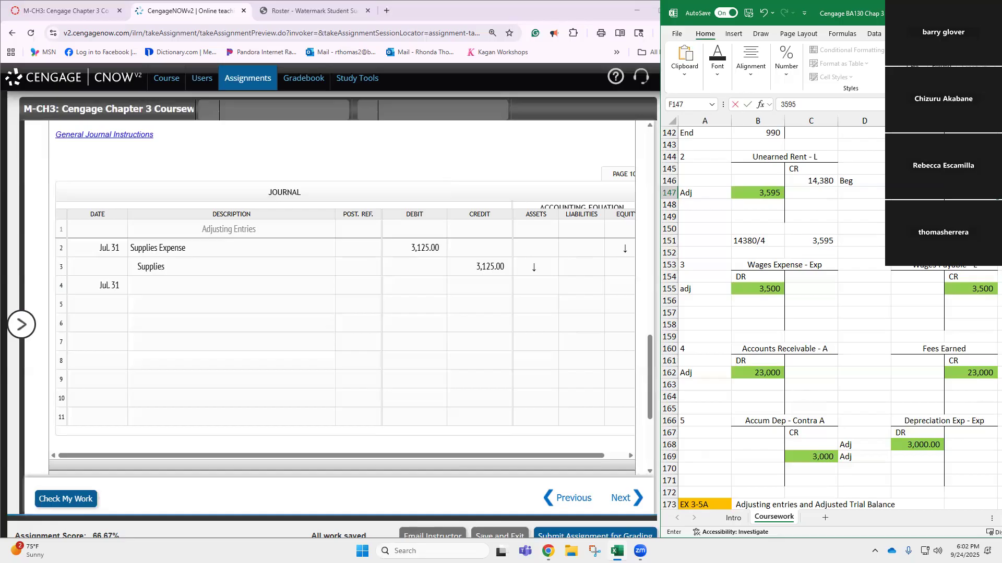
scroll(825, 267, down, 1)
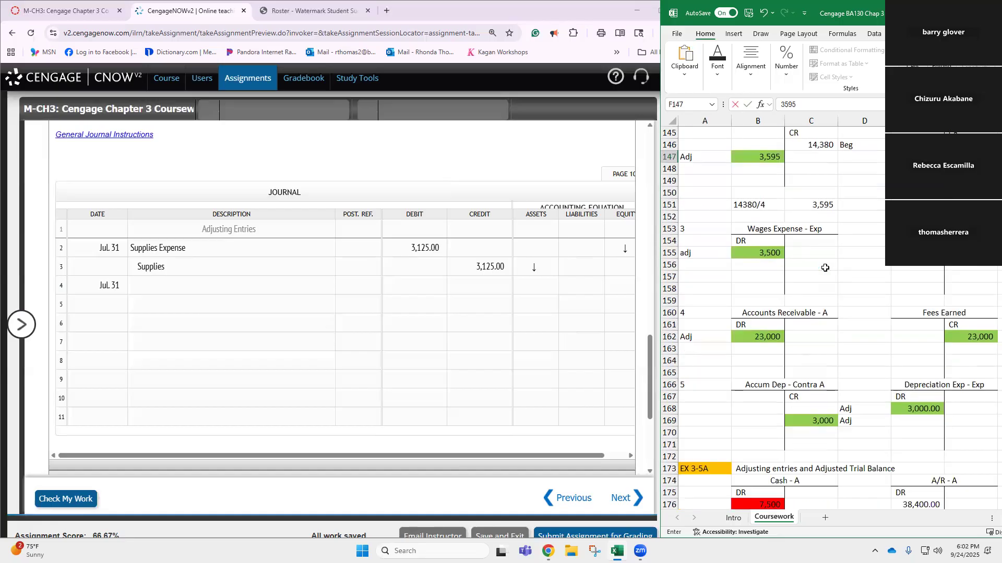
scroll(825, 268, up, 1)
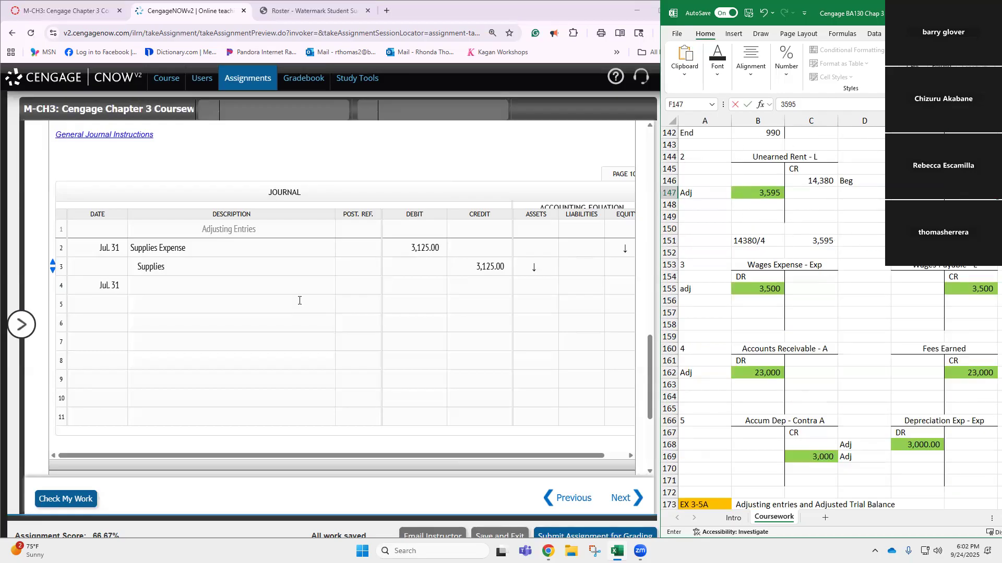
Step: Enter Unearned Rent as the account description on row 4 of the journal, correcting the mistyped Unearned Revenue
click(181, 288)
text(Unearned Revenue)
key(Tab)
click(192, 283)
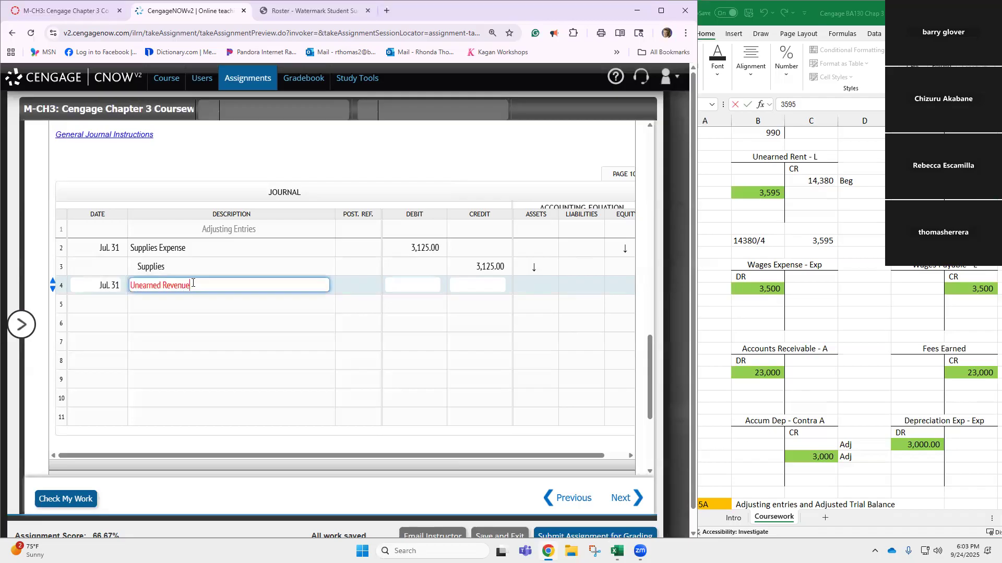
key(BackSpace)
key(BackSpace)
key(BackSpace)
key(BackSpace)
key(BackSpace)
text(nt)
key(Tab)
Step: Check the account names in the chart of accounts and debit Unearned Rent for 3595 on journal row 4
scroll(196, 284, up, 10)
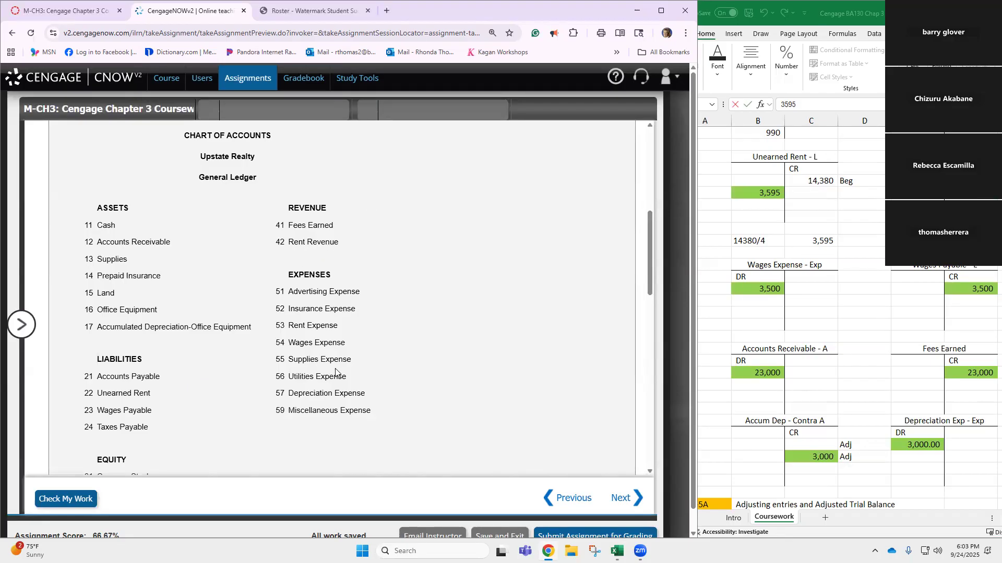
scroll(280, 374, down, 4)
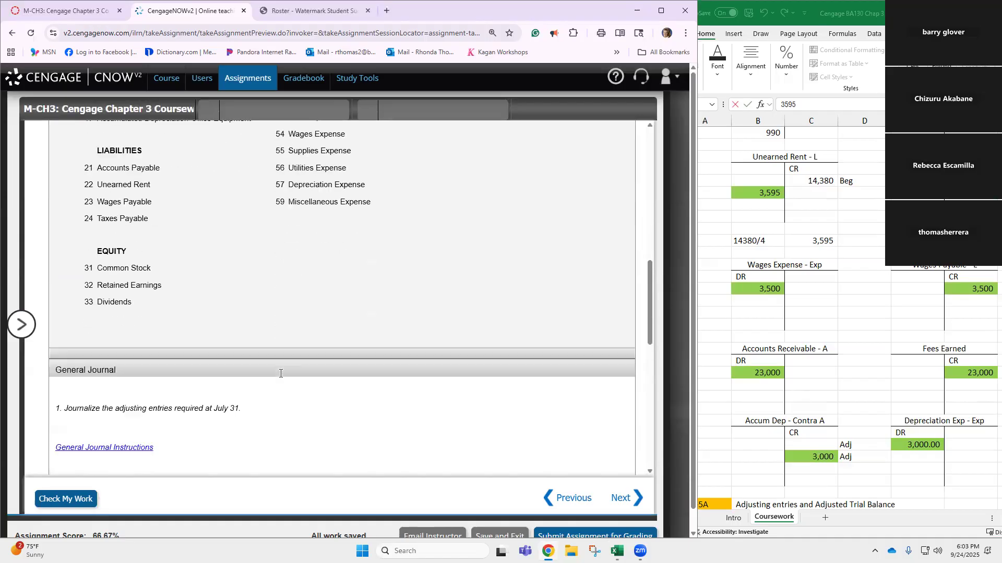
scroll(281, 374, down, 5)
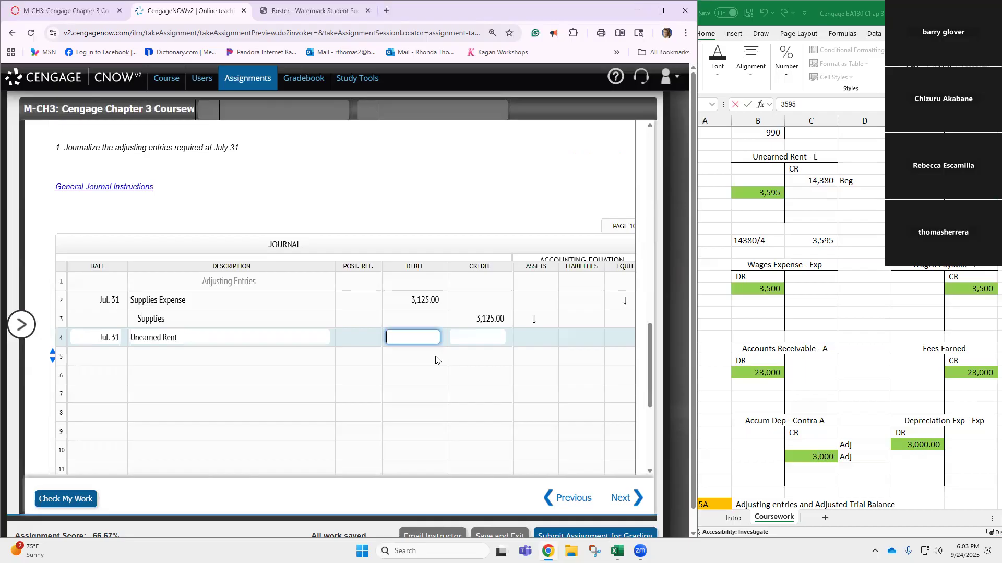
text(3595)
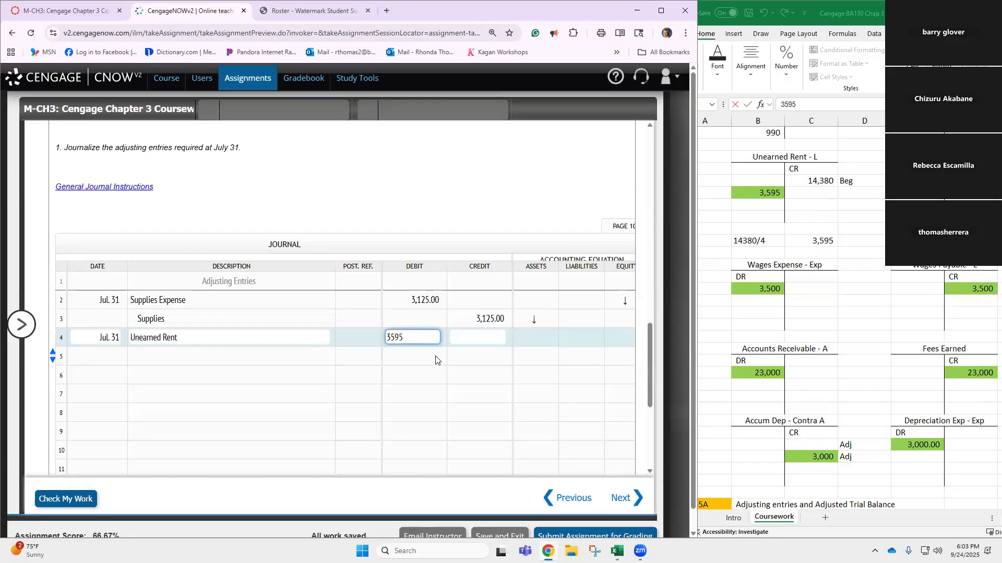
Step: Record Rent Revenue on row 5 of the journal with a credit of 3595
click(285, 354)
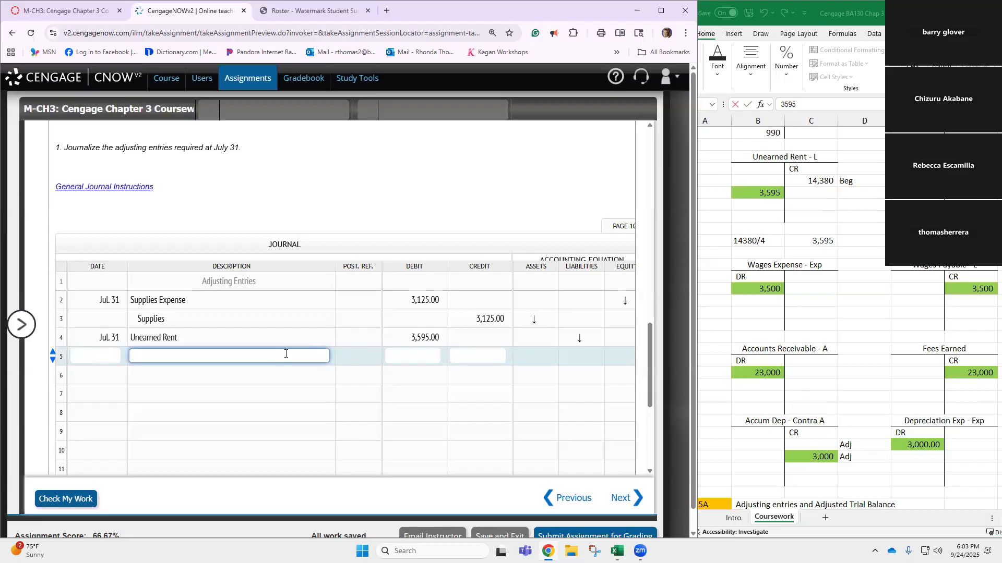
text(Rent Revenue)
key(Tab)
key(Tab)
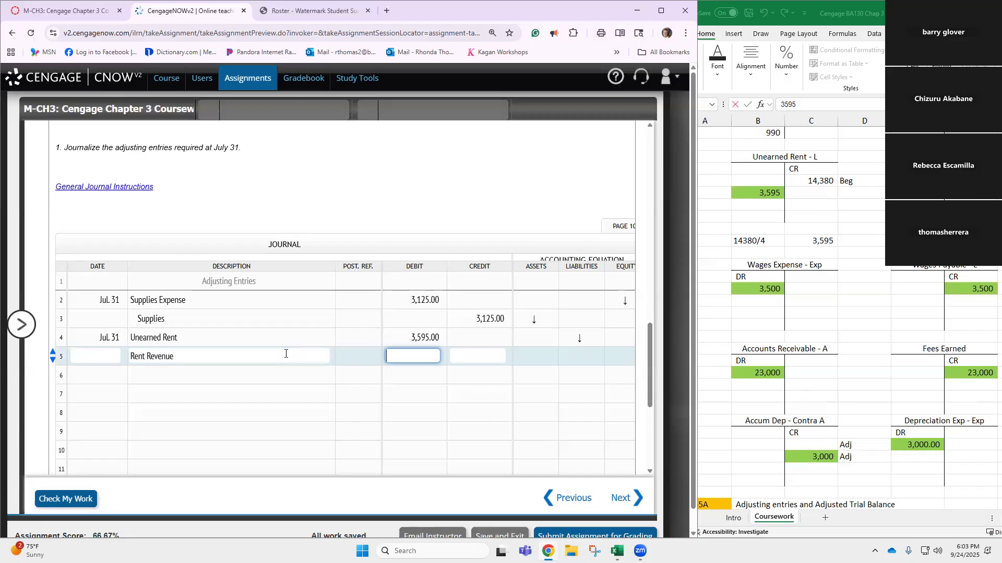
text(3595)
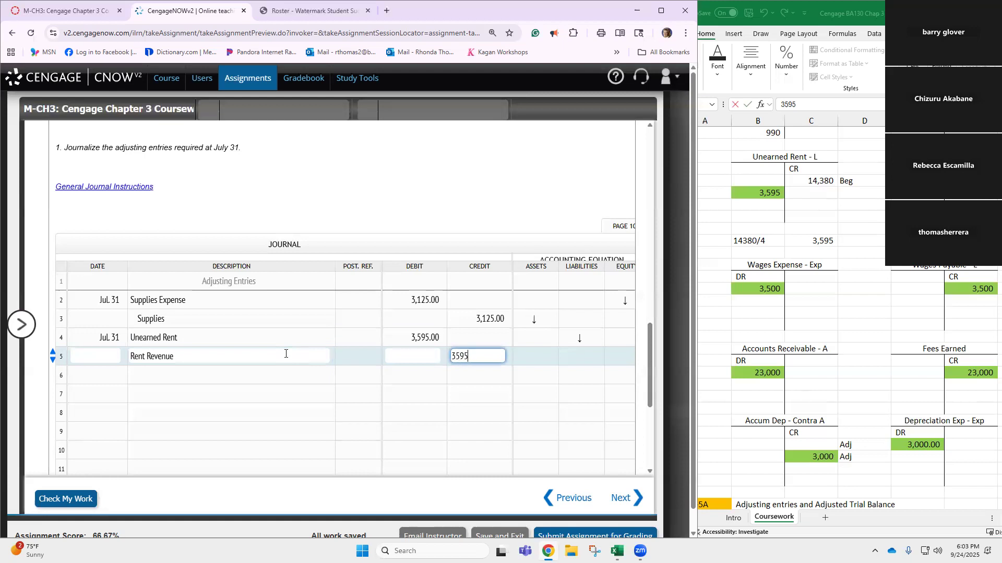
key(Return)
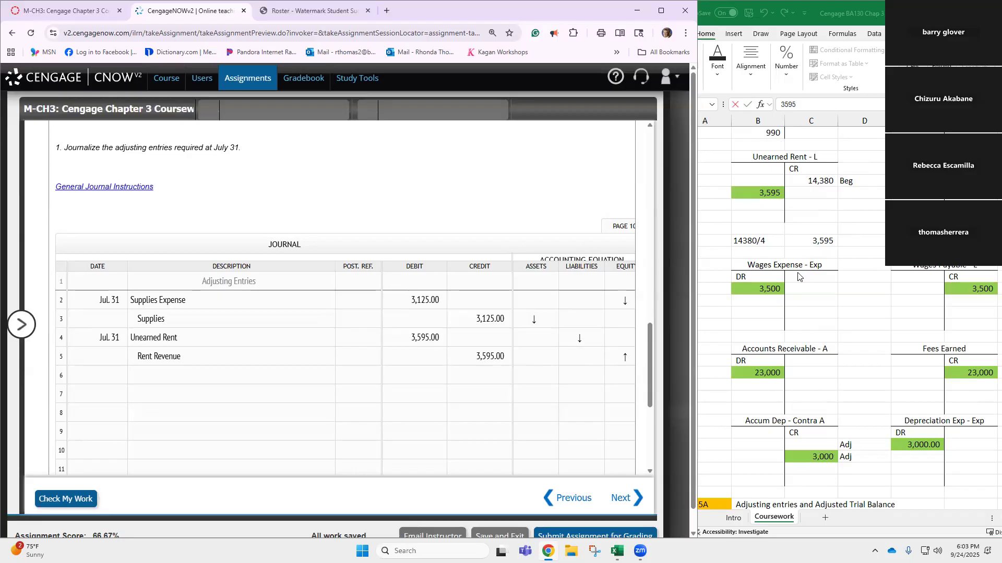
Step: Date row 6 of the journal Jul. 31
click(102, 381)
text(Jul)
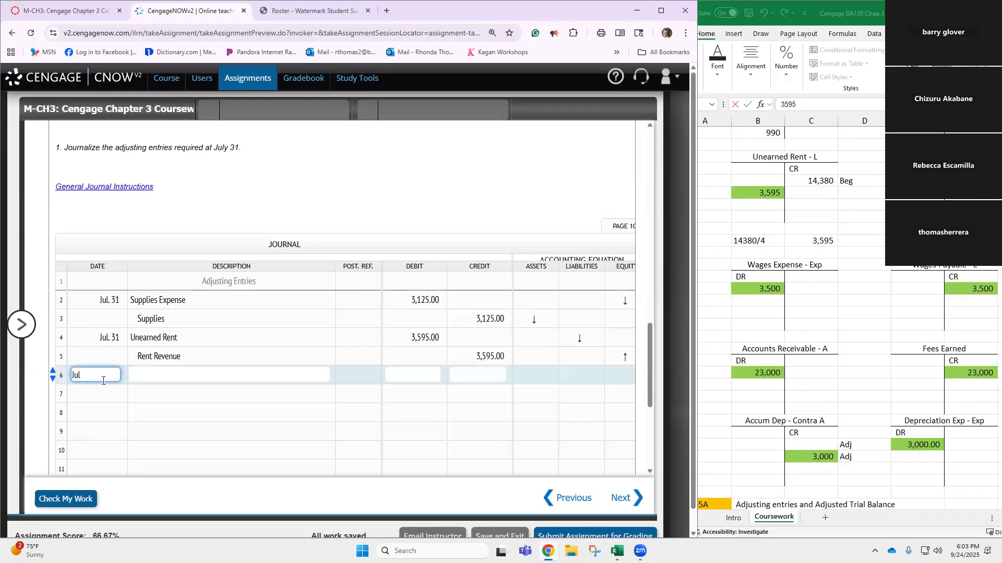
text(. 31)
key(Tab)
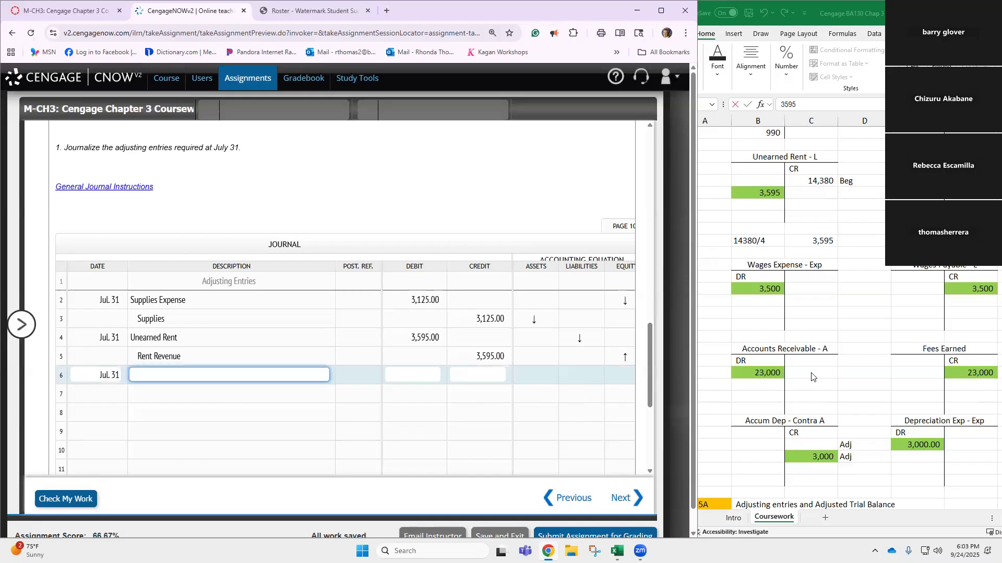
Step: Keep the CengageNOW session signed in, and set the Wages Expense and Wages Payable adjustments in cells B155 and F155 to 5120
scroll(811, 376, down, 3)
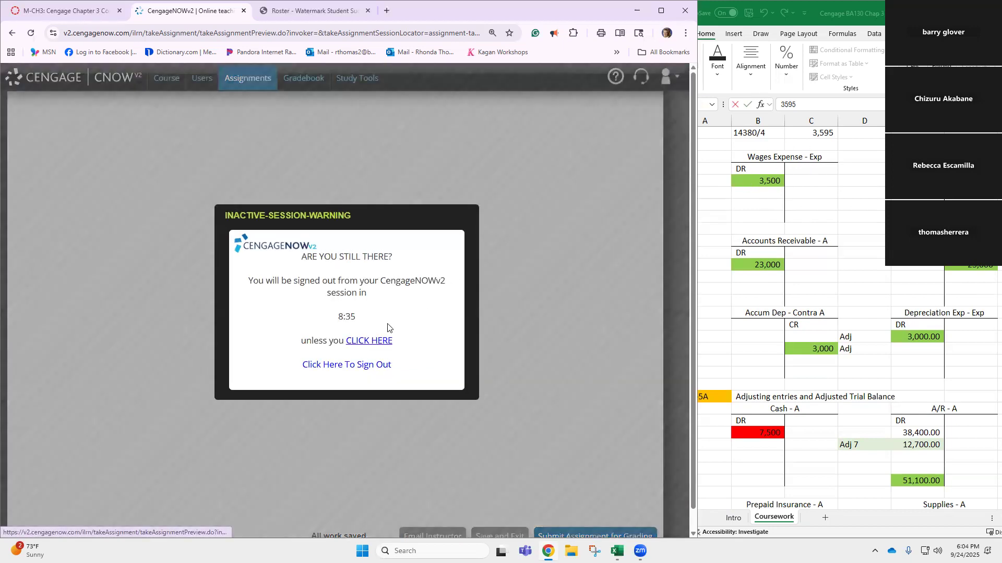
click(364, 343)
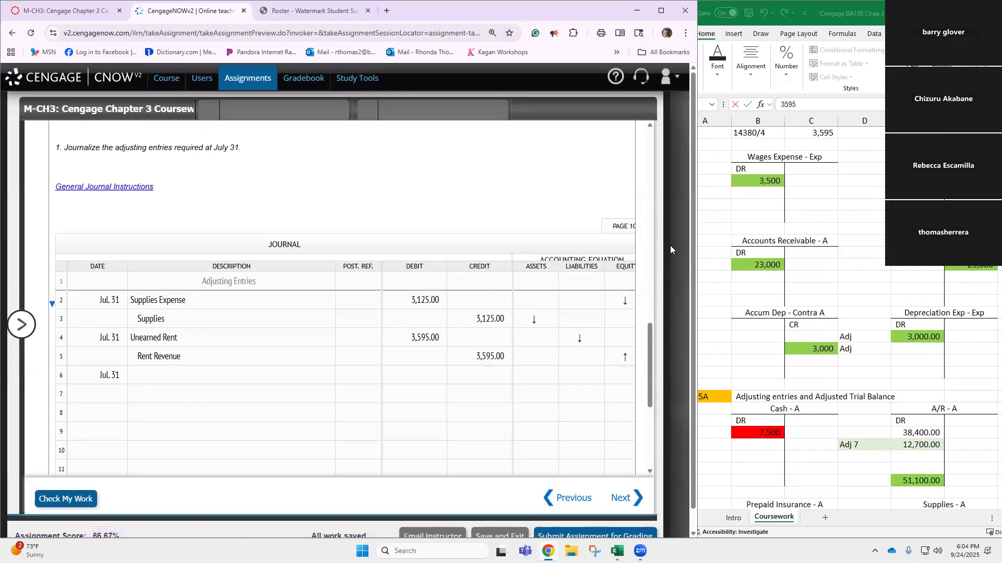
click(779, 184)
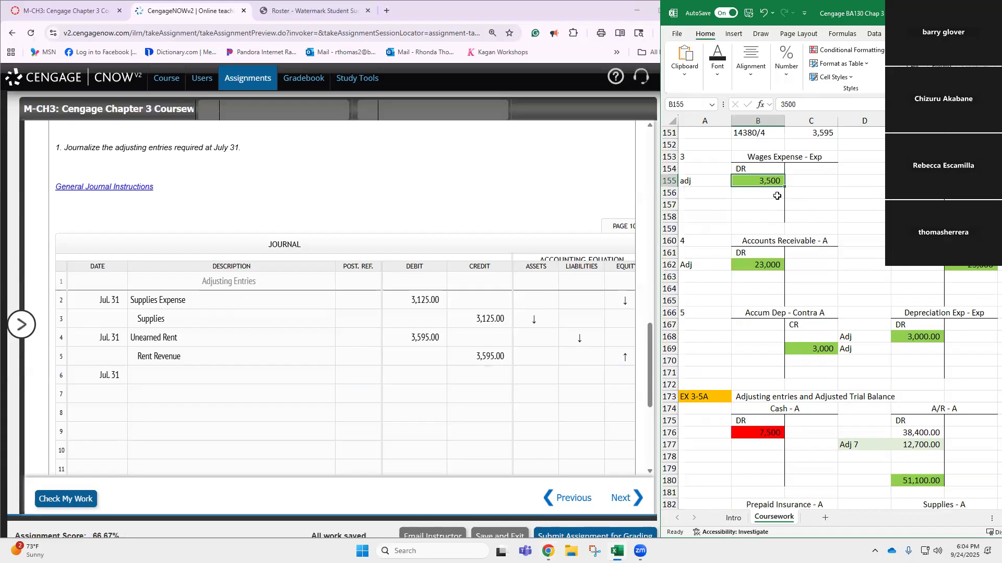
text(5120)
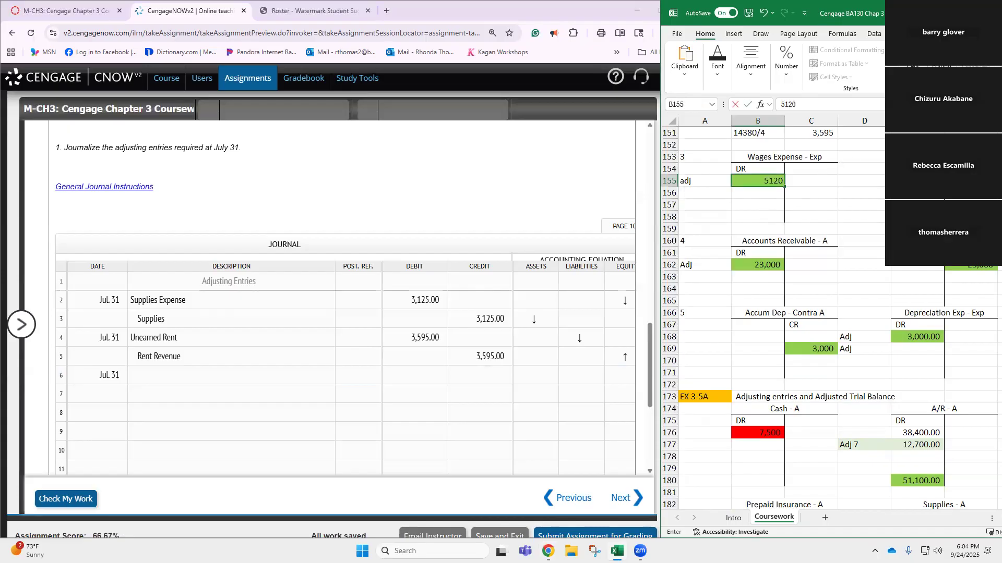
click(971, 181)
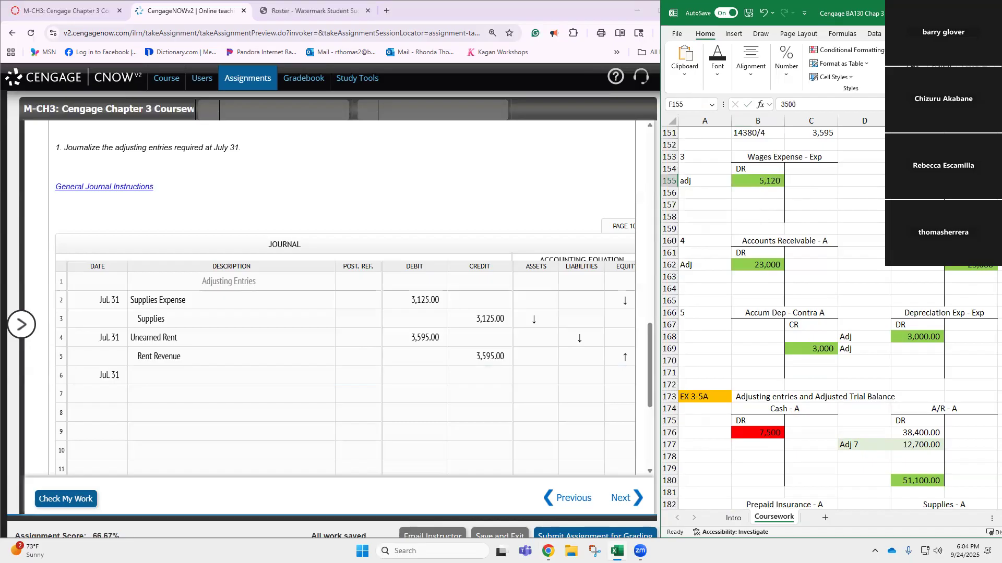
text(5,1)
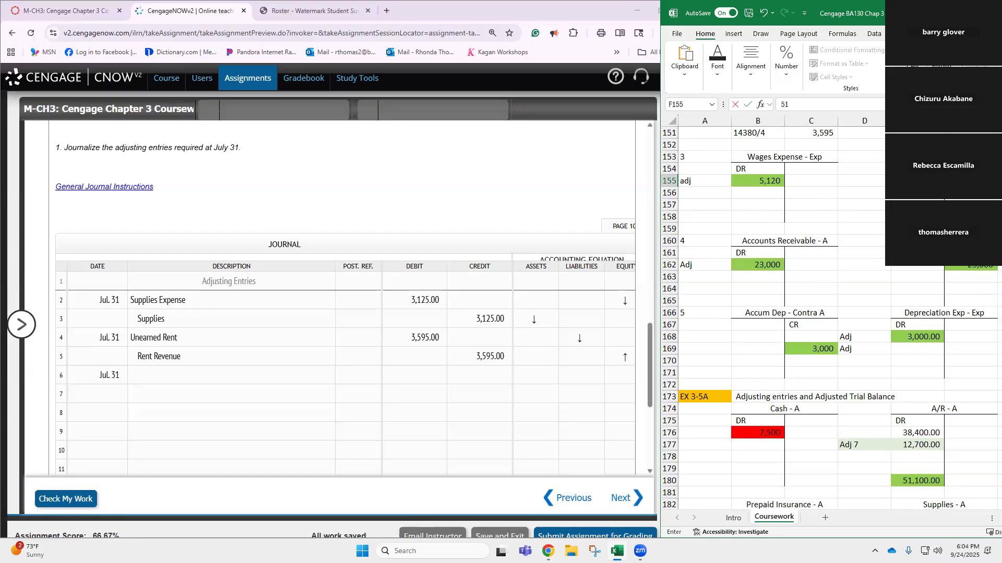
text(20)
key(Return)
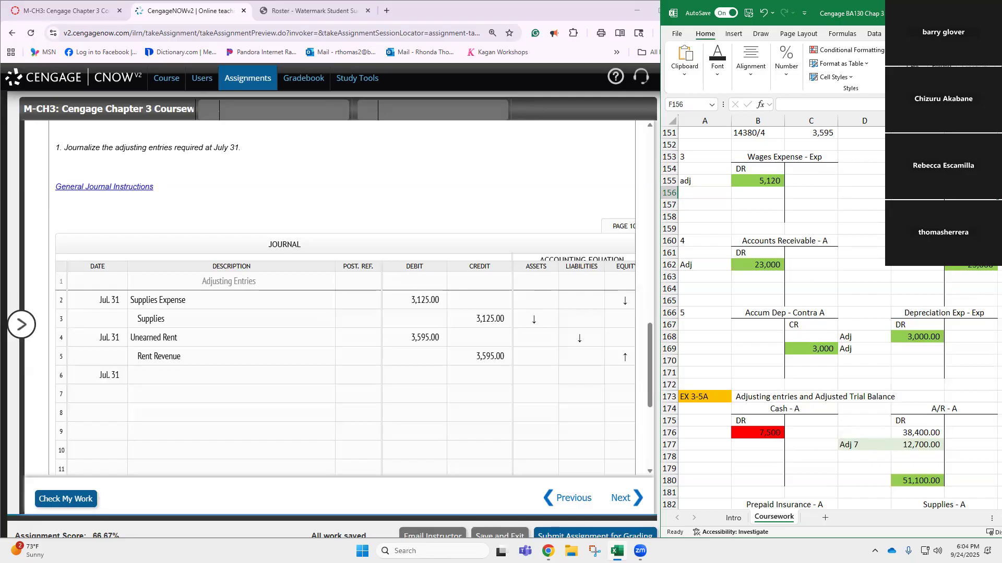
Step: Record Wages Expense on row 6 of the journal with a debit of 5120
click(195, 373)
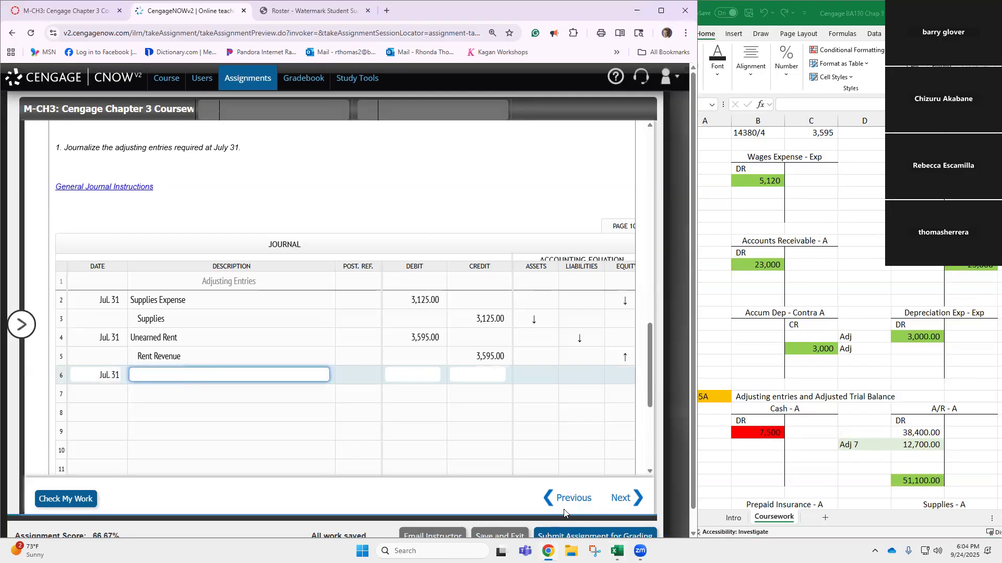
text(Wages Expense)
key(Tab)
text(5,120)
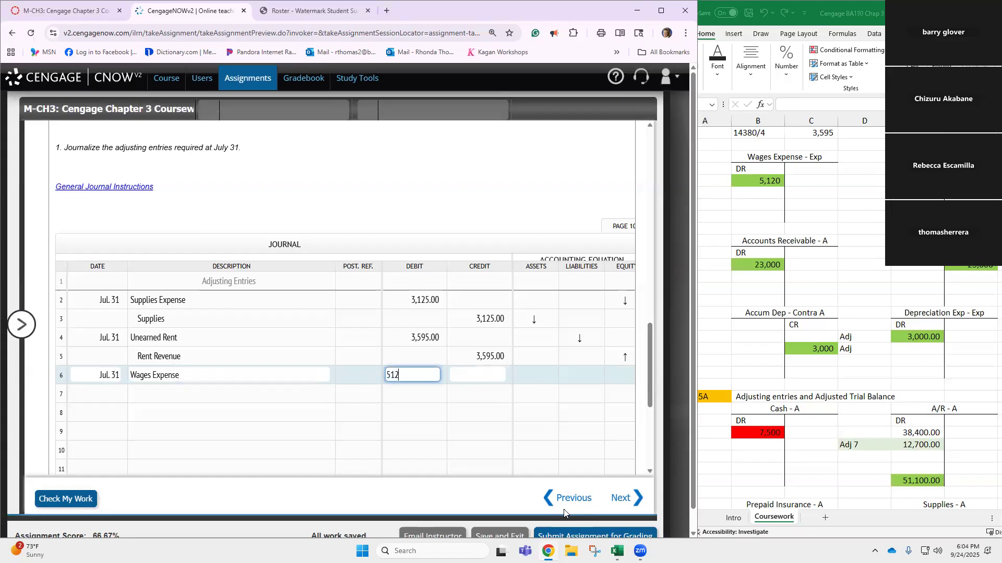
key(Tab)
Step: Record Wages Payable on row 7 of the journal with a credit of 5120
click(283, 392)
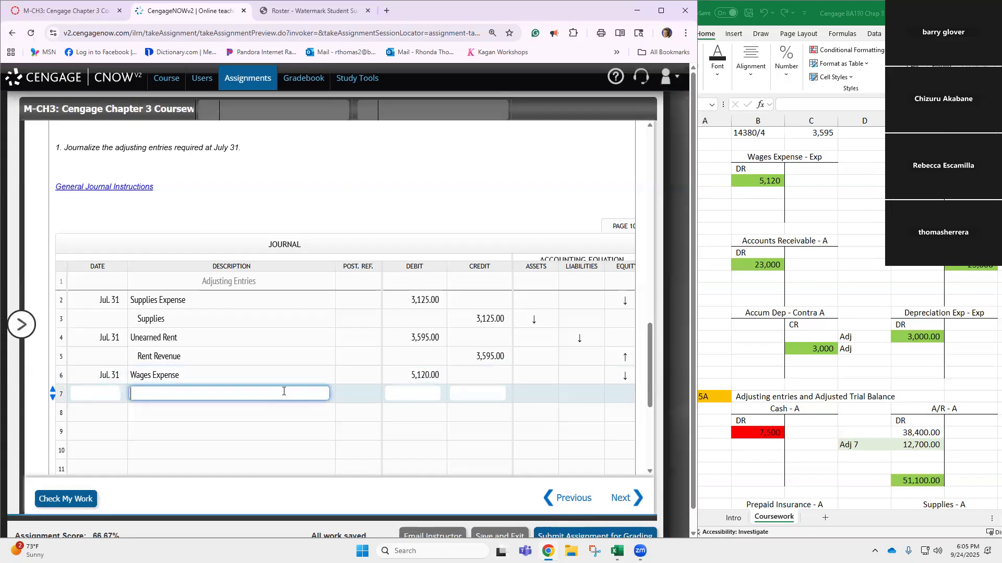
text(Wages )
text(Pau)
key(BackSpace)
text(yable)
key(Tab)
key(Tab)
text(5,120)
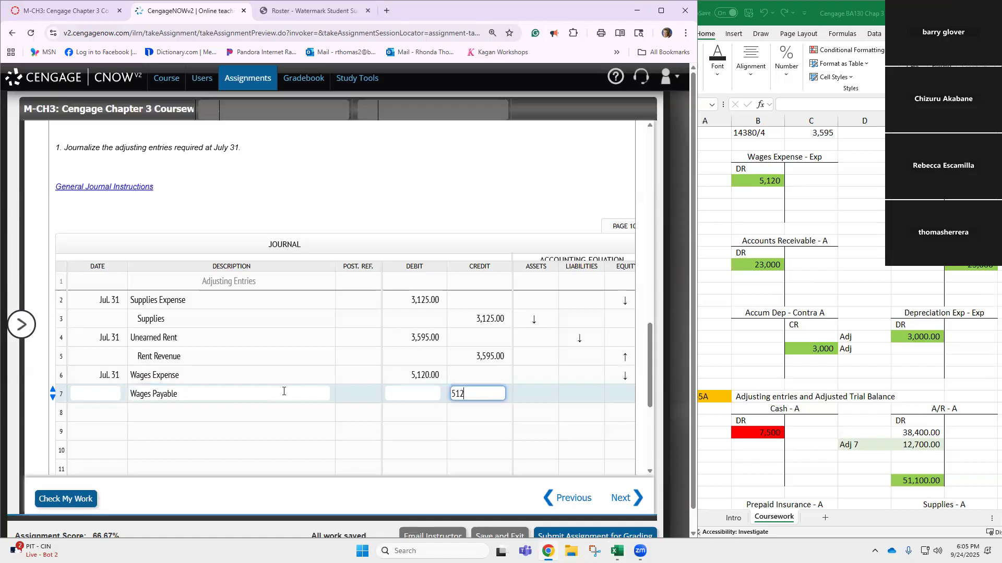
Step: Complete the Wages Payable line and date row 8 of the journal Jul. 31
click(302, 396)
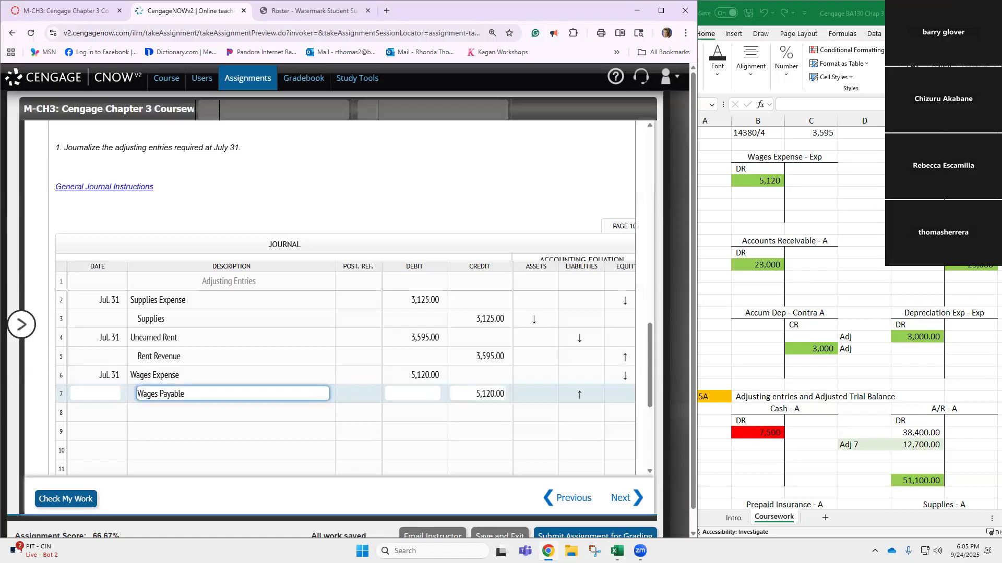
scroll(906, 291, down, 2)
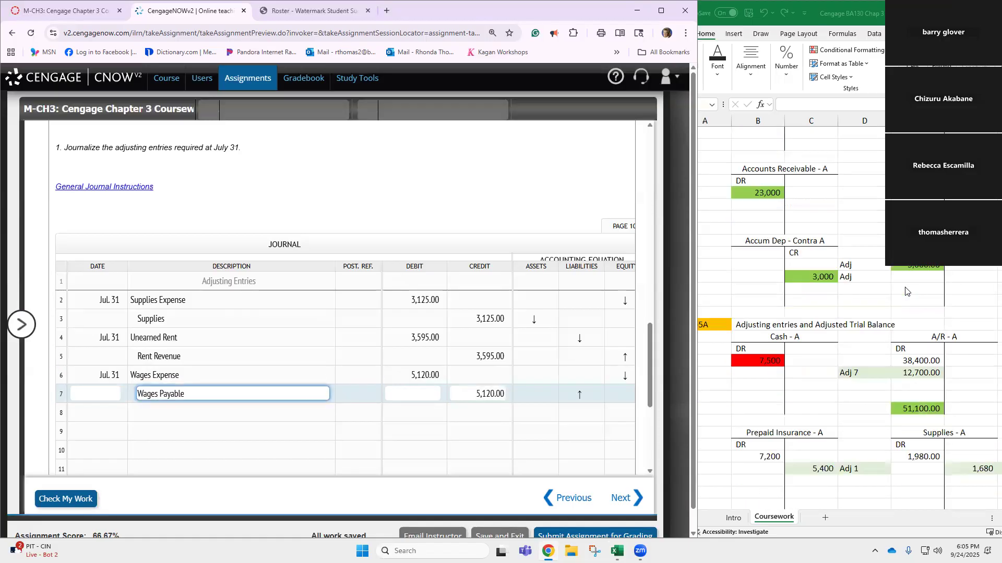
click(100, 422)
text(Jul)
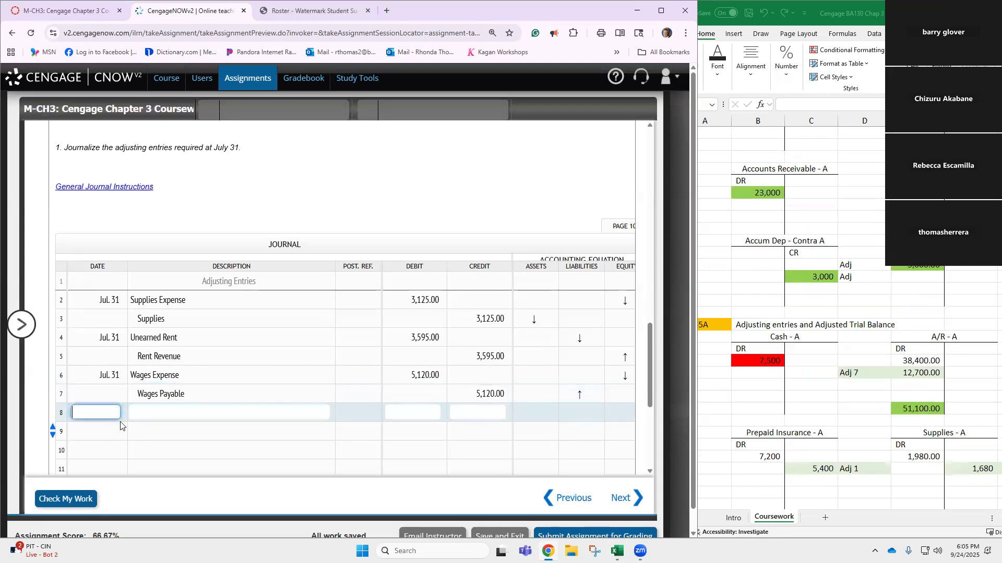
text(31)
key(Tab)
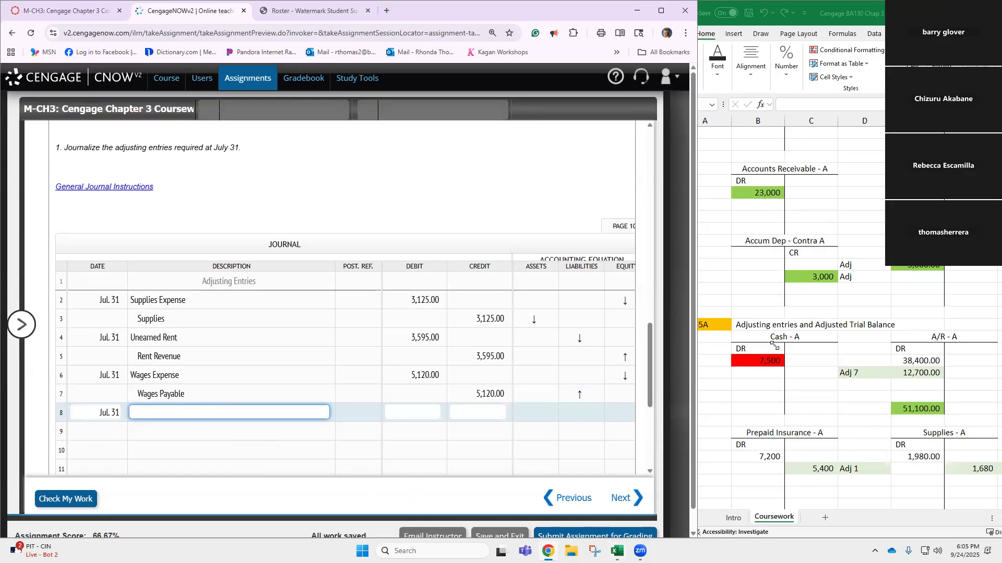
Step: Set the Accounts Receivable adjustment in cell B162 of the workbook to 31450 and enter the matching adjustment in cell F162
click(763, 194)
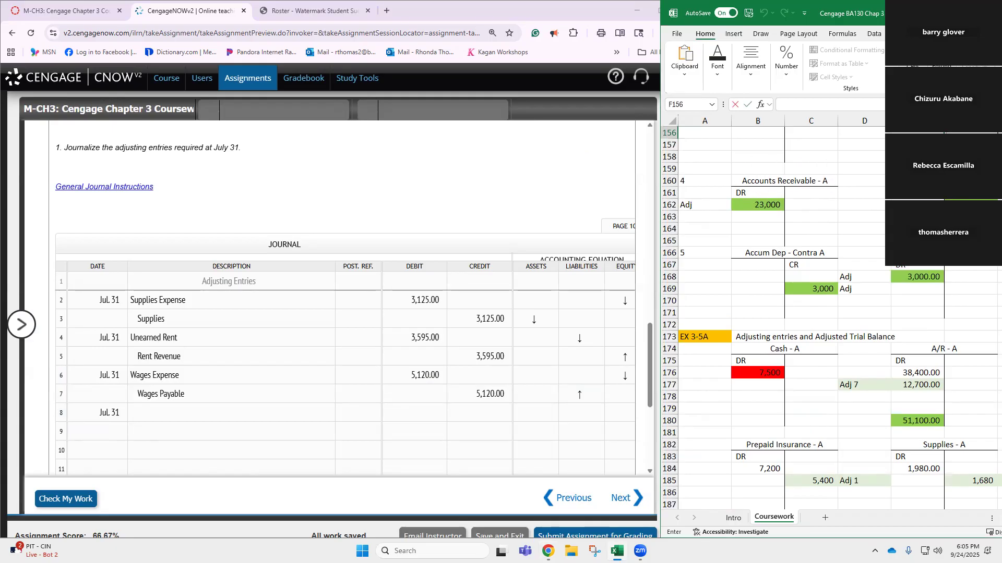
click(754, 205)
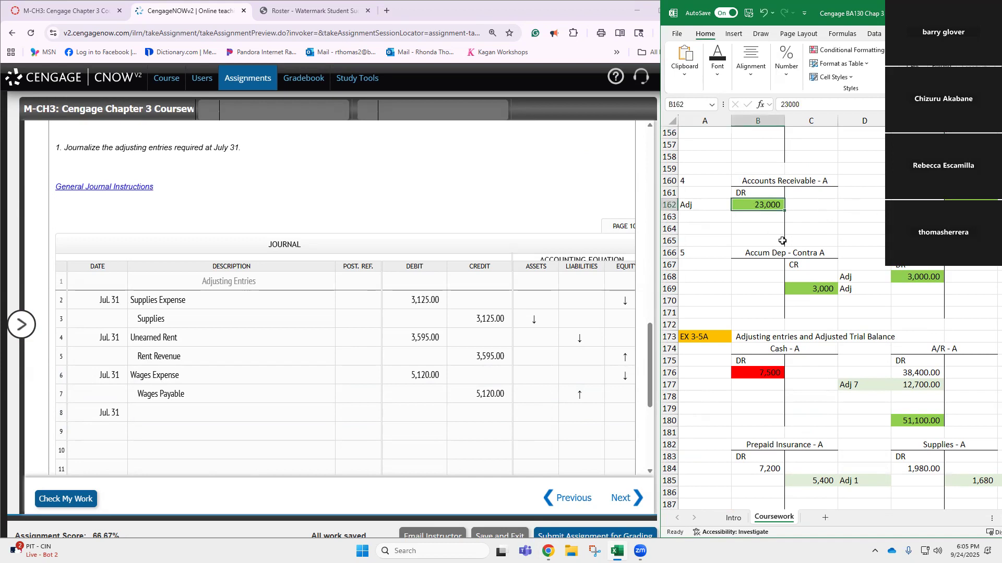
text(31450)
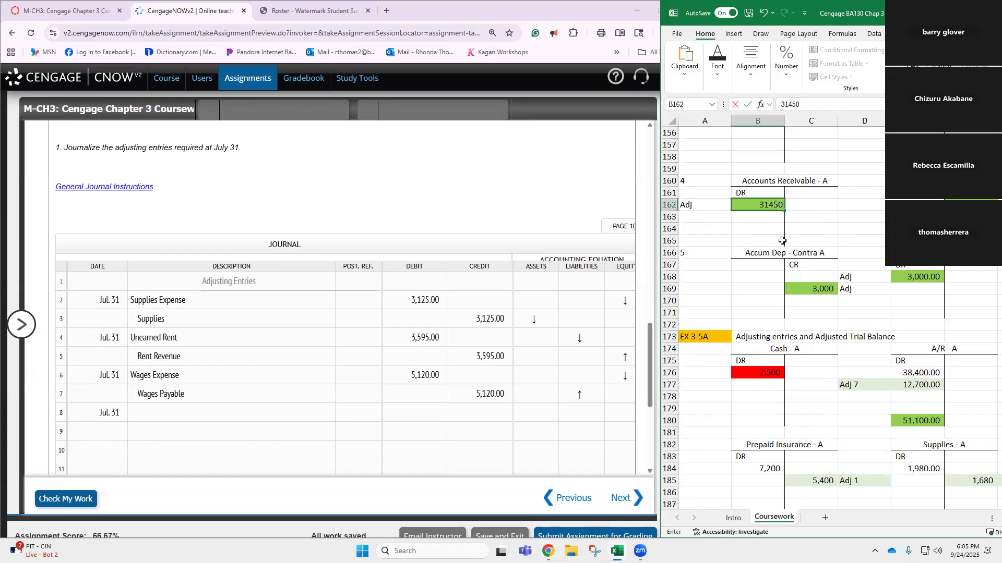
key(Tab)
key(Tab)
key(Tab)
key(Tab)
text(31)
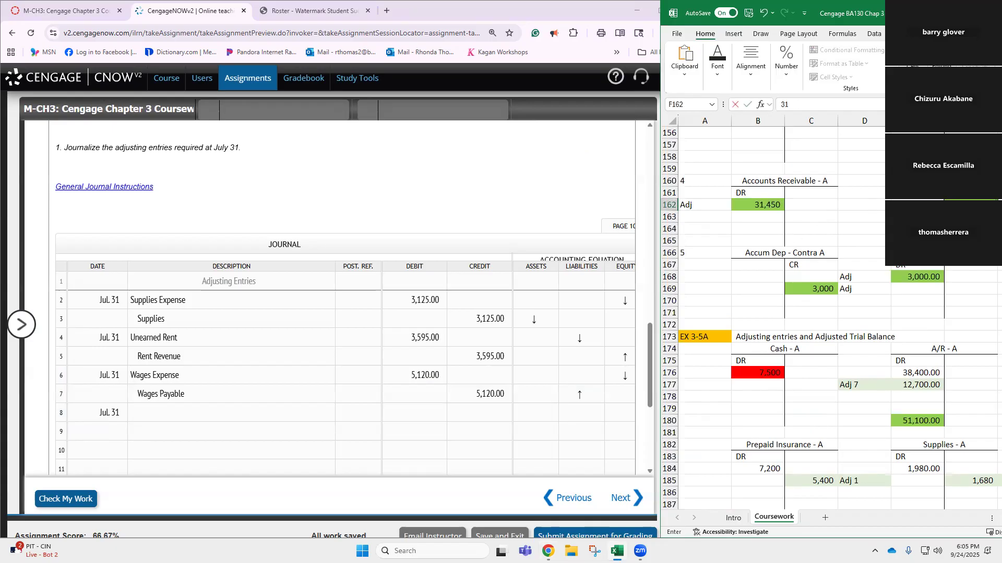
key(Return)
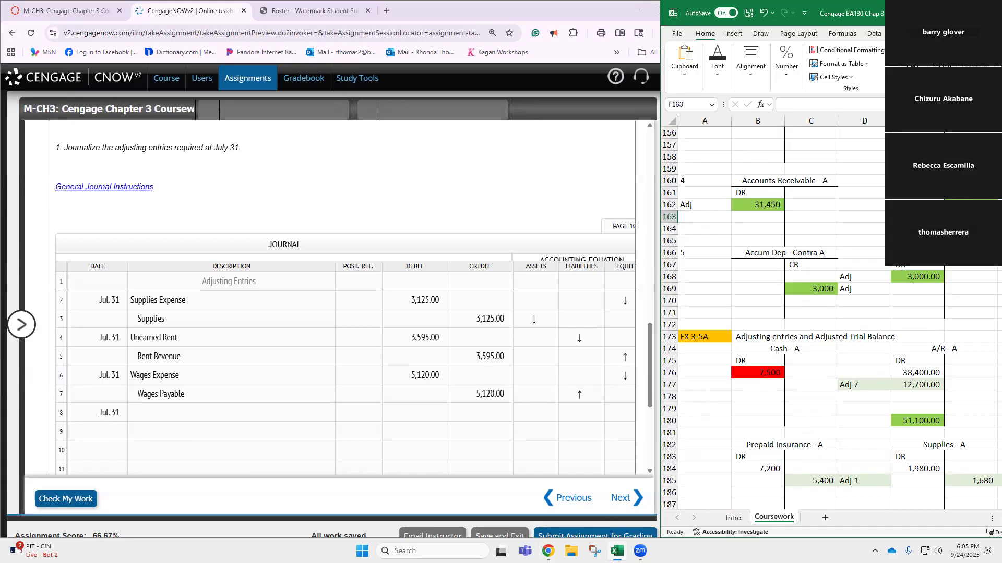
Step: Record Accounts Receivable on row 8 of the journal with a debit of 31450
click(206, 413)
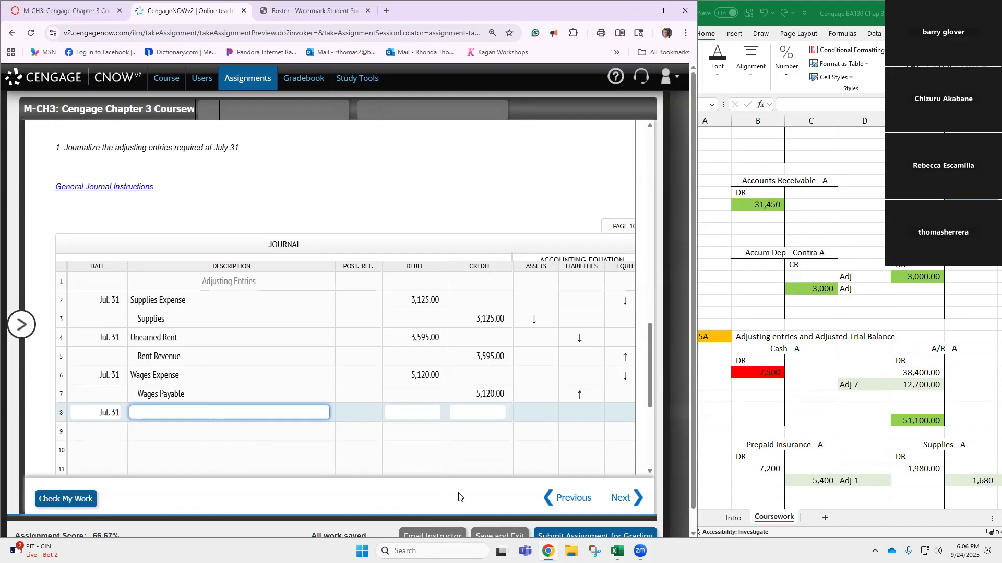
text(Accounts Receivable)
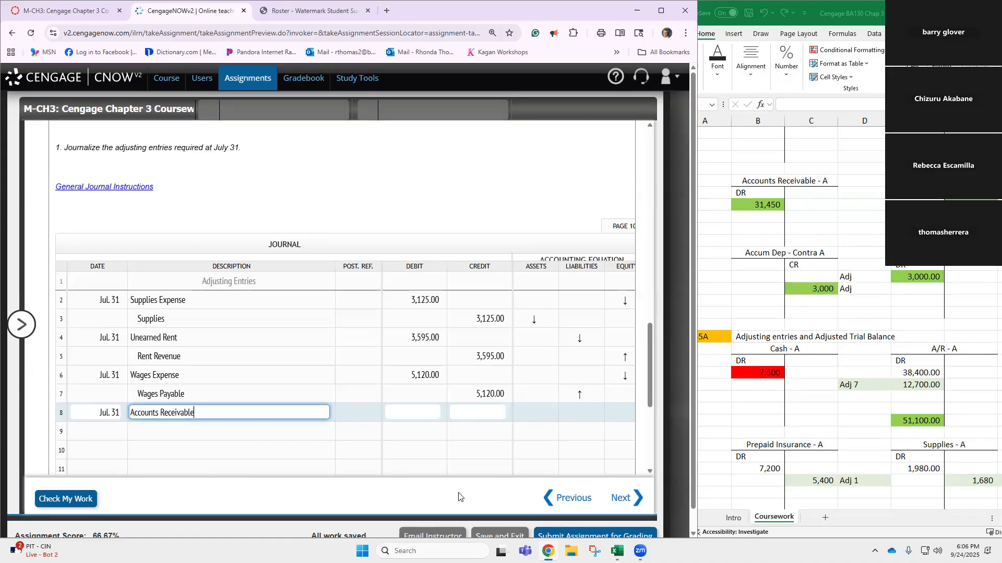
key(Tab)
text(3)
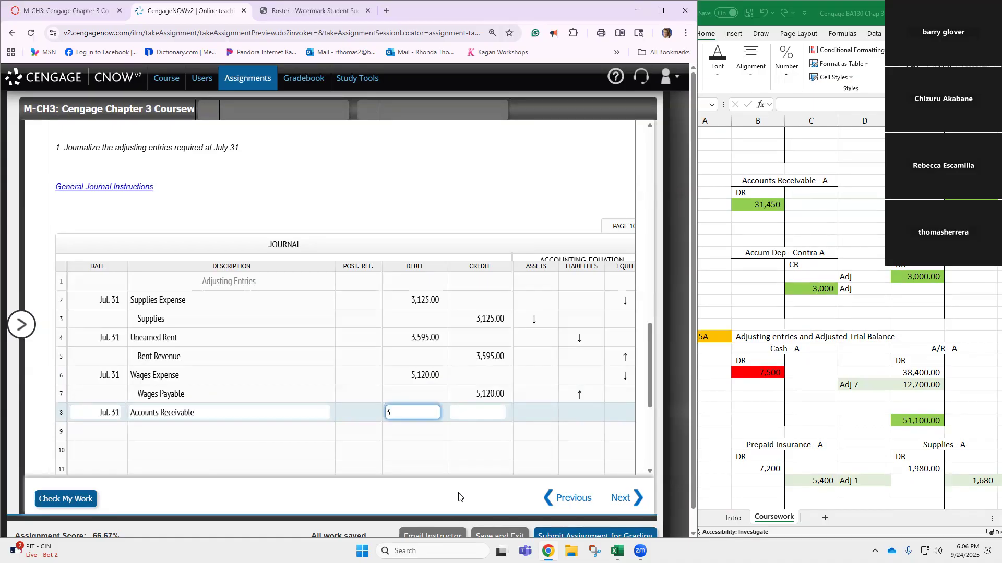
text(1450)
Step: Record Fees Earned on row 9 of the journal with a credit of 31450
click(253, 426)
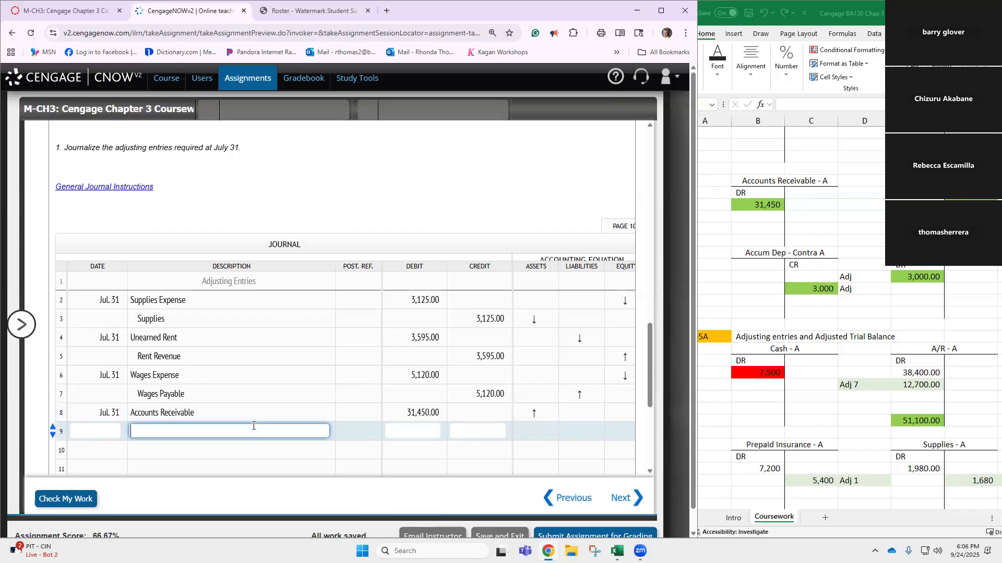
text(Fees Earned)
key(Tab)
key(Tab)
text(31450)
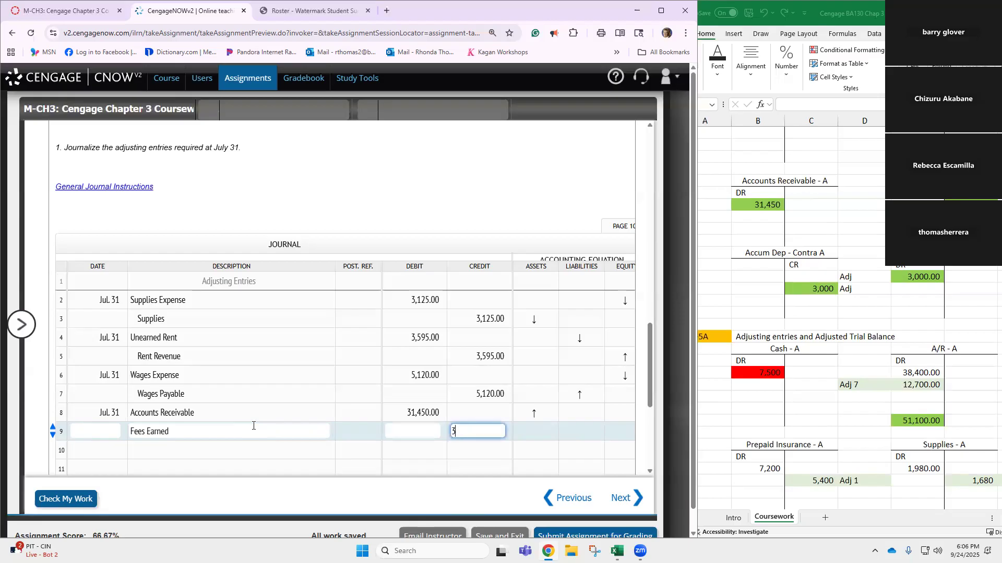
key(Return)
Step: Date row 10 of the journal Jul. 31
scroll(238, 436, down, 1)
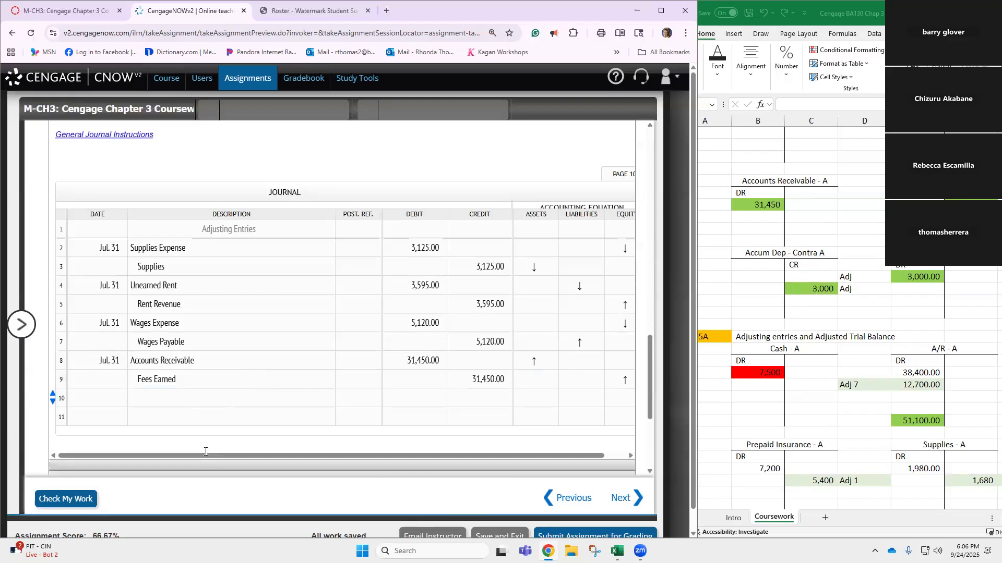
click(118, 401)
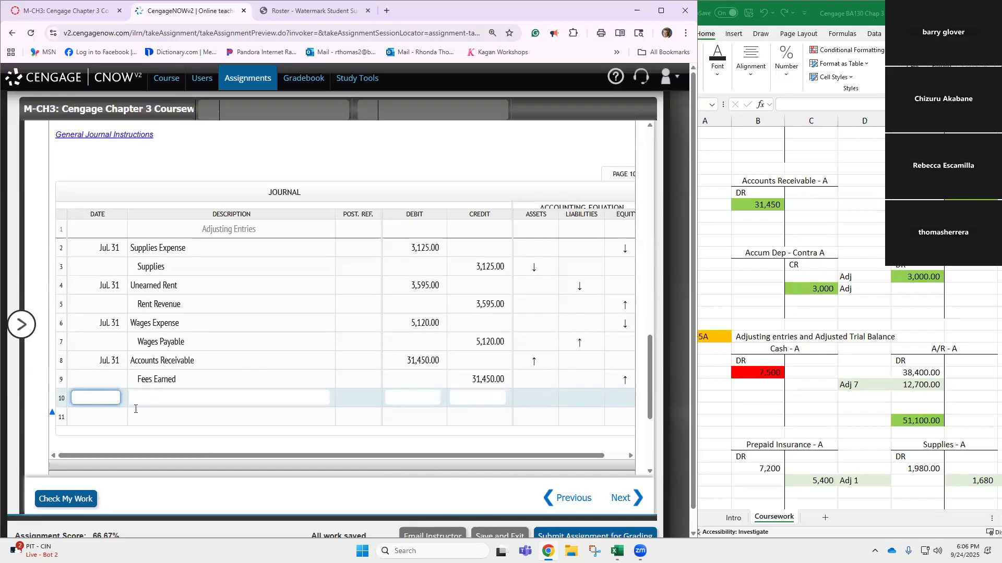
text(Jul.)
text( 31)
key(Tab)
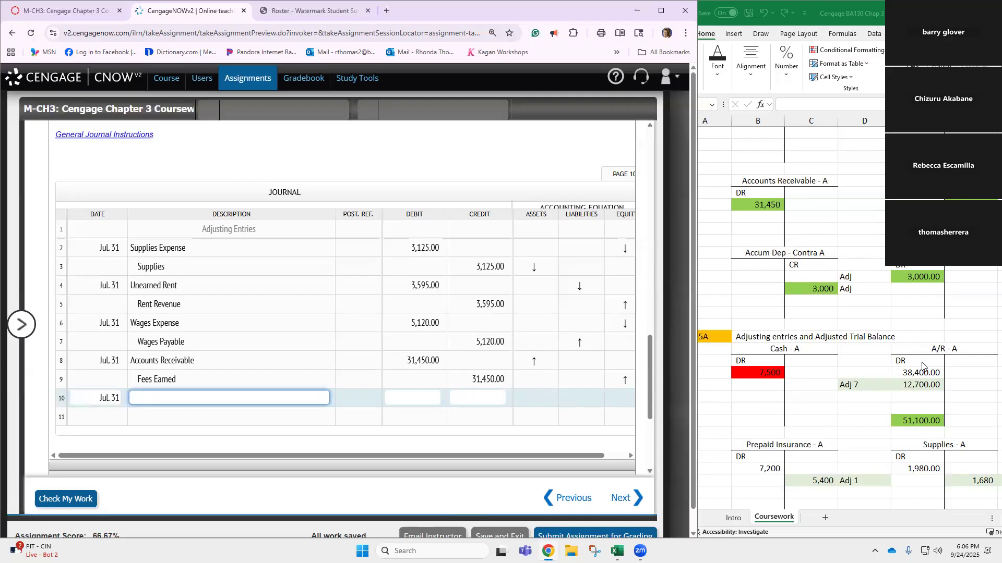
Step: Set the Depreciation Expense and Accumulated Depreciation adjustments in cells E168 and C169 of the workbook to 2850
scroll(873, 280, down, 3)
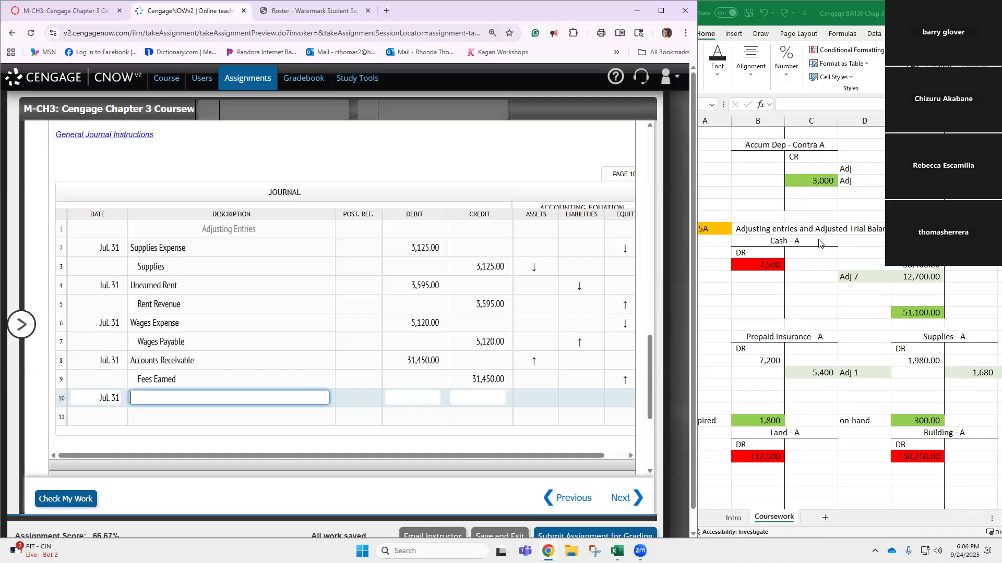
scroll(835, 205, up, 1)
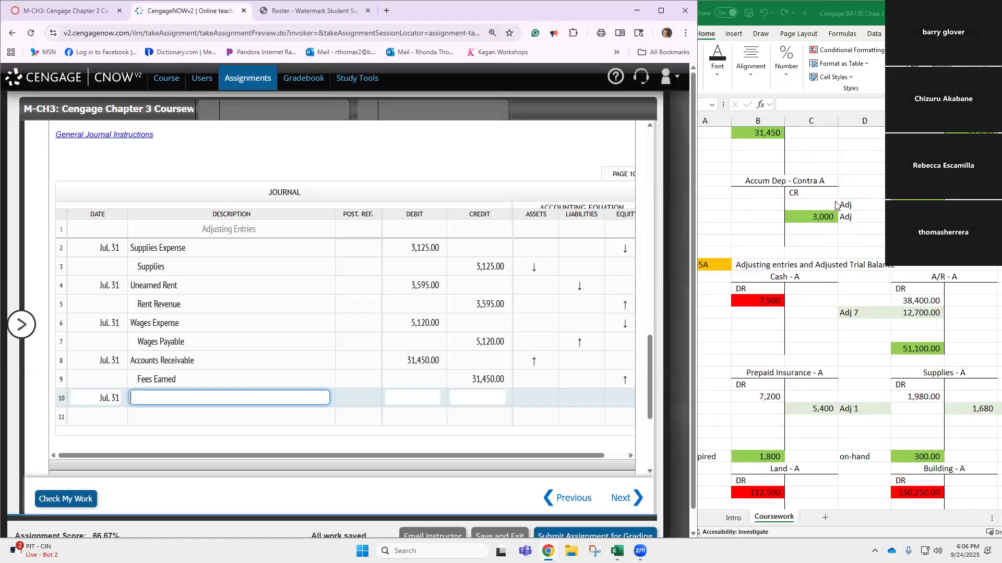
scroll(811, 214, down, 1)
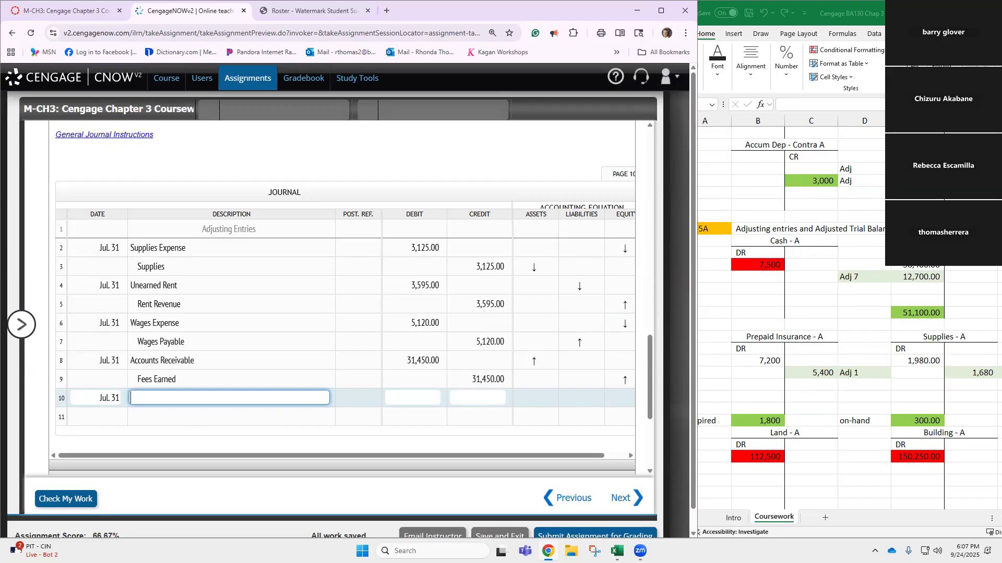
click(917, 169)
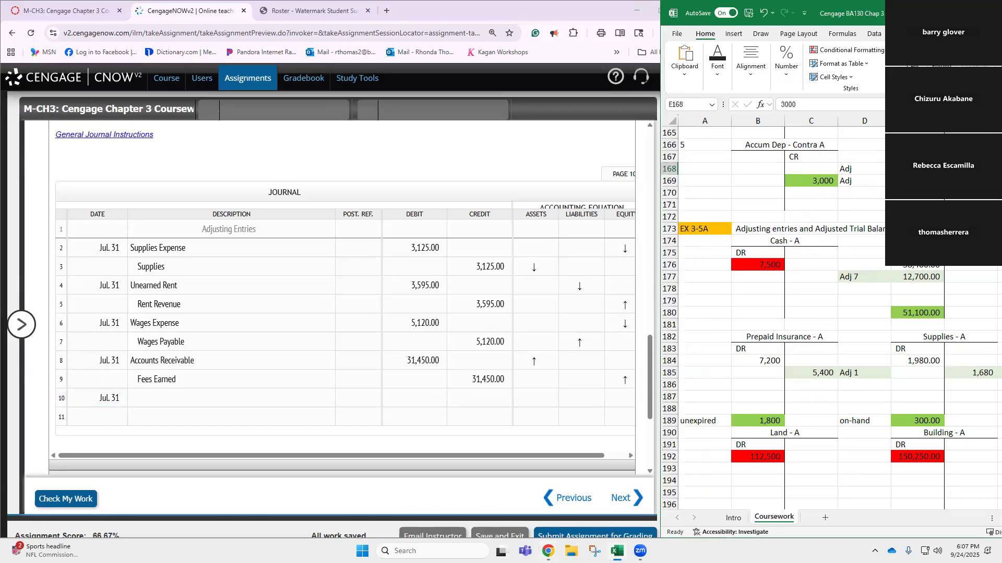
text(2850)
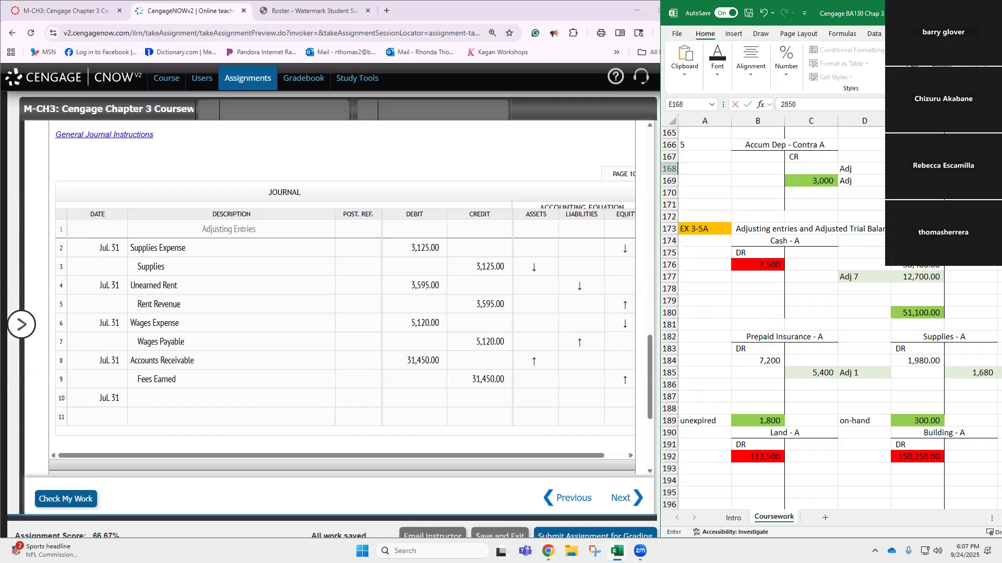
click(809, 183)
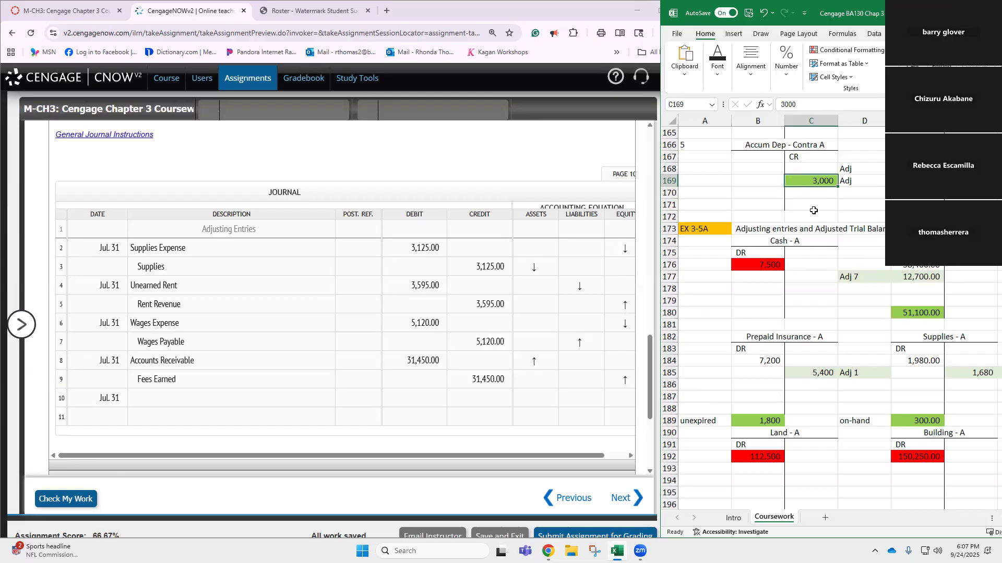
text(2850)
key(Return)
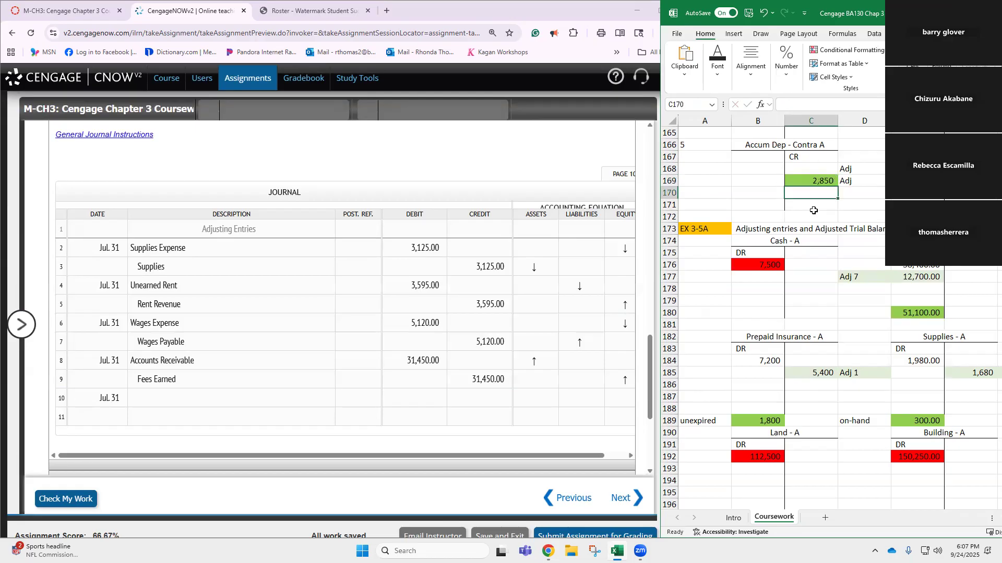
Step: Copy the account name Depreciation Expense from the chart of accounts into the description of journal row 10
click(184, 403)
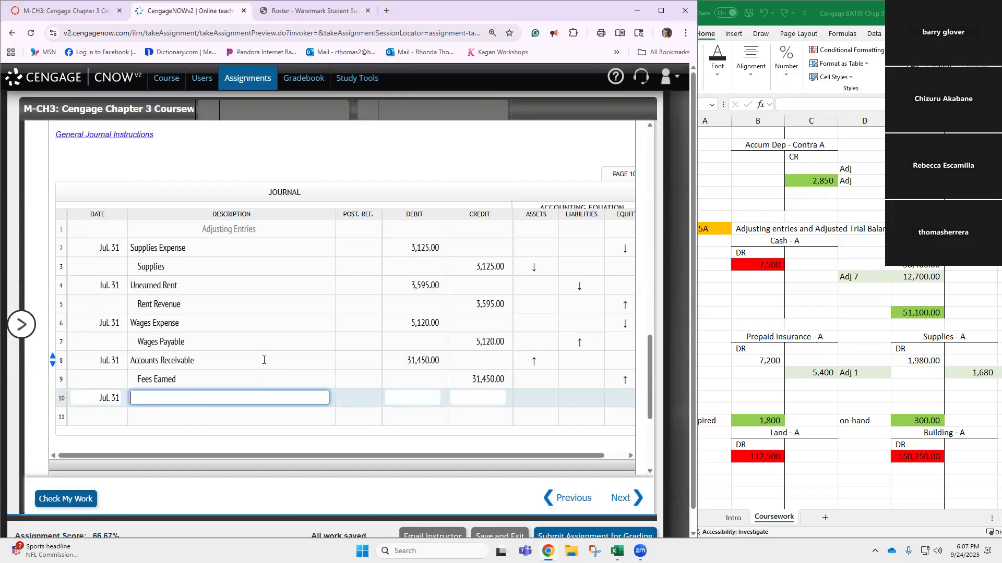
scroll(313, 344, up, 5)
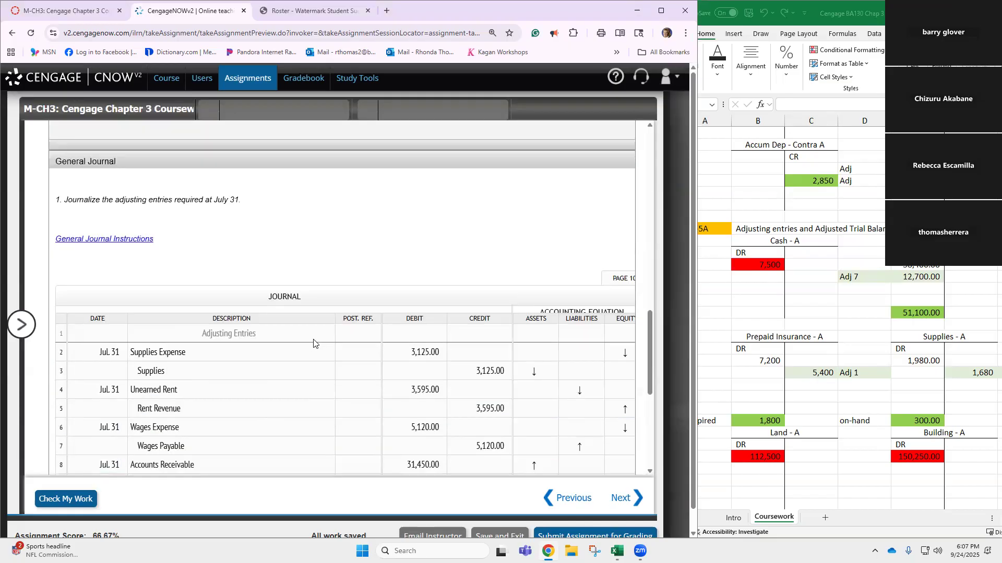
scroll(313, 342, up, 3)
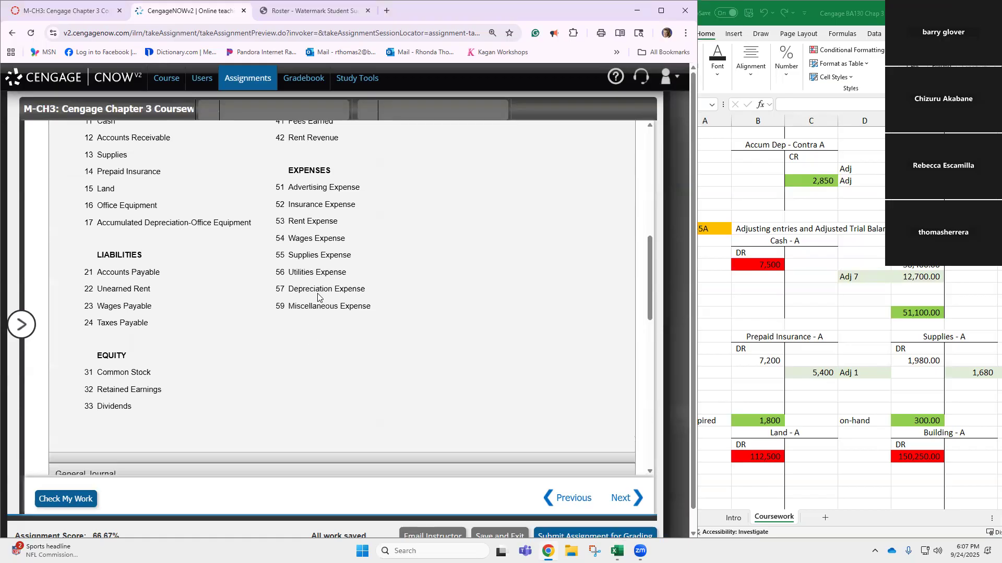
triple_click(318, 288)
key(ctrl+c)
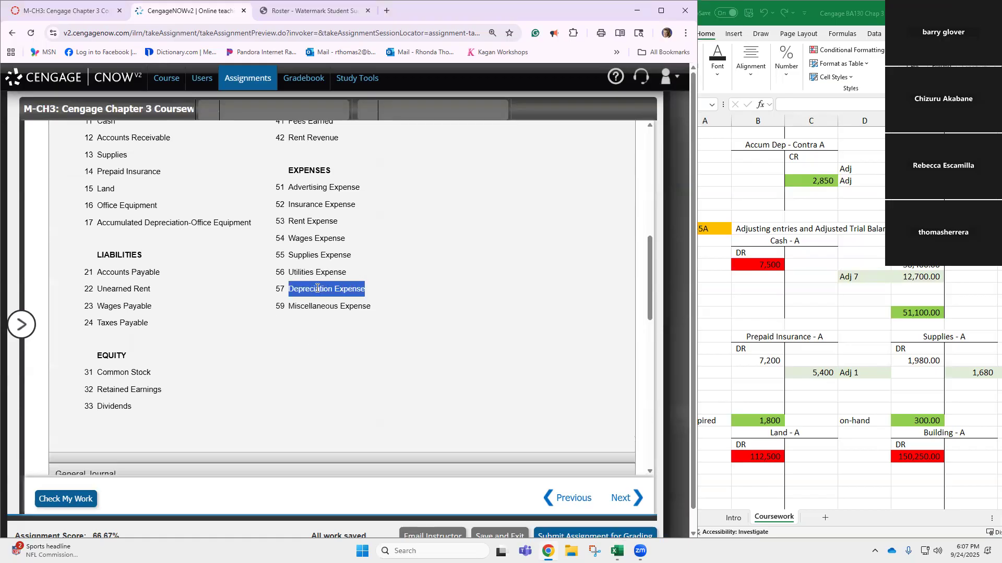
scroll(320, 323, down, 8)
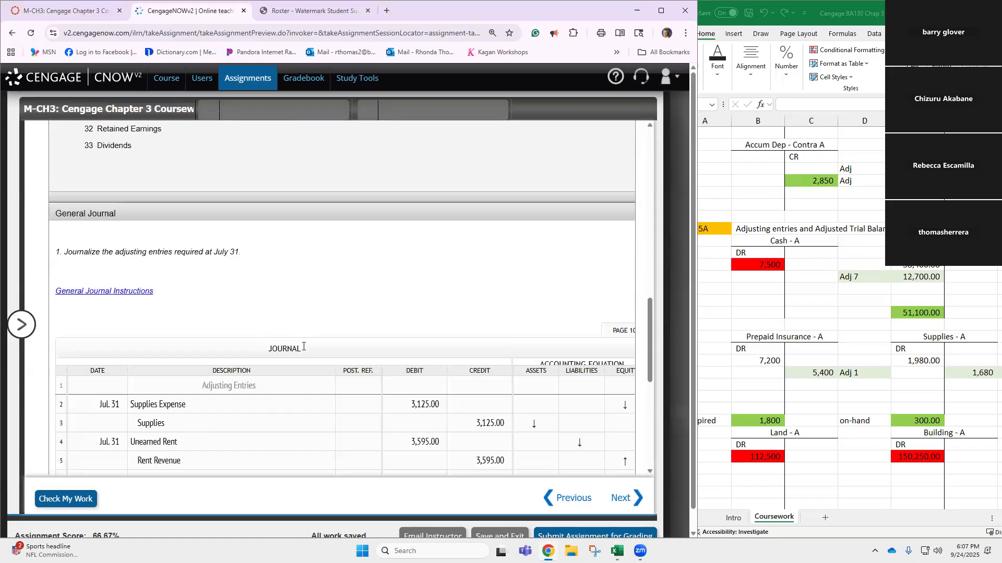
click(266, 398)
key(ctrl+v)
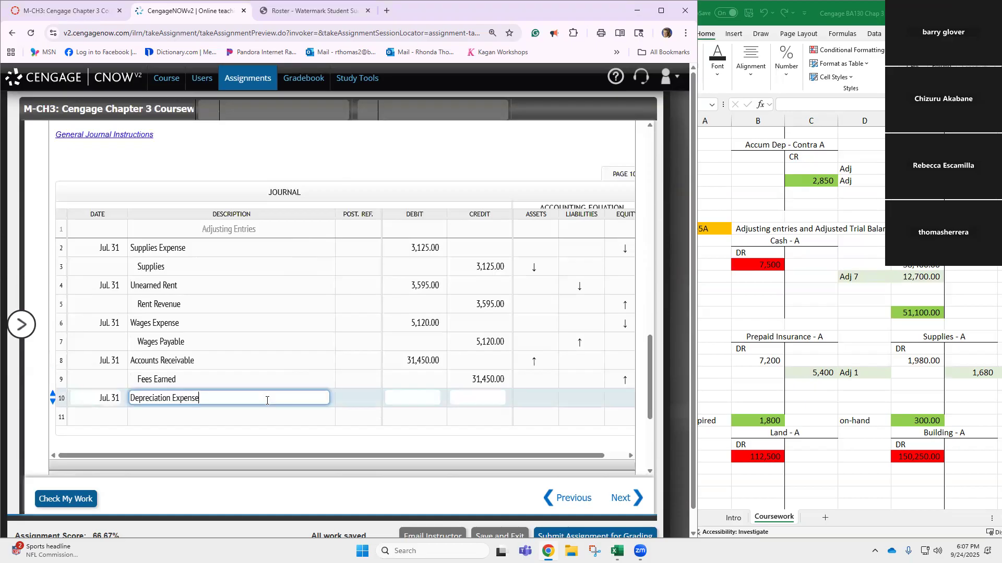
Step: Copy the account name Accumulated Depreciation-Office Equipment from the chart of accounts into the description of journal row 11
click(257, 415)
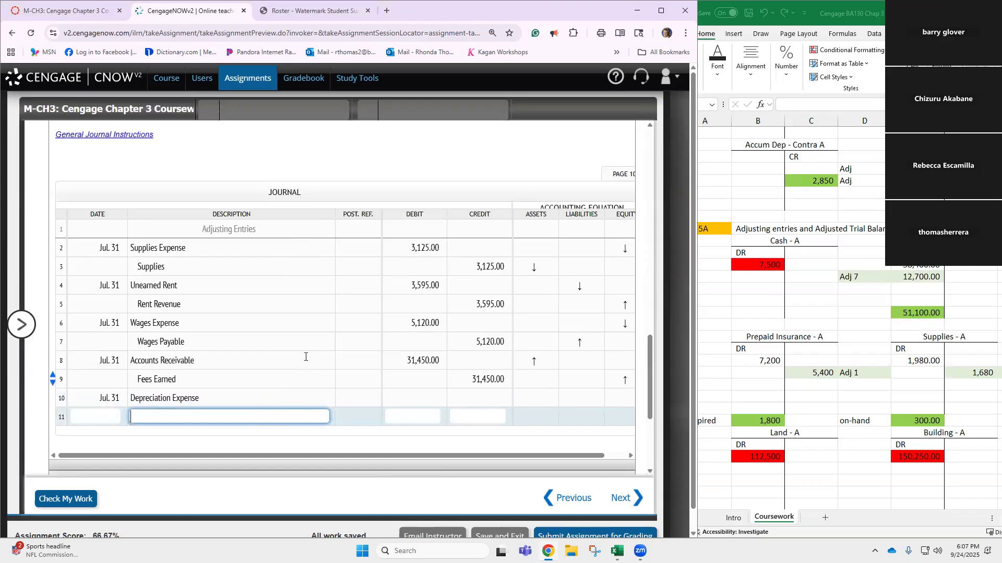
scroll(308, 352, up, 6)
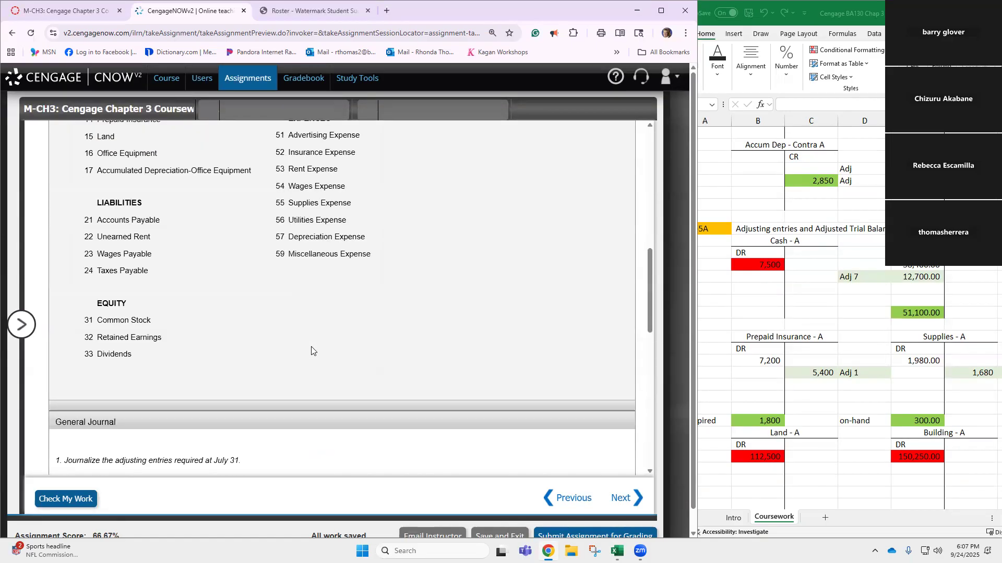
scroll(311, 350, up, 1)
scroll(215, 384, up, 1)
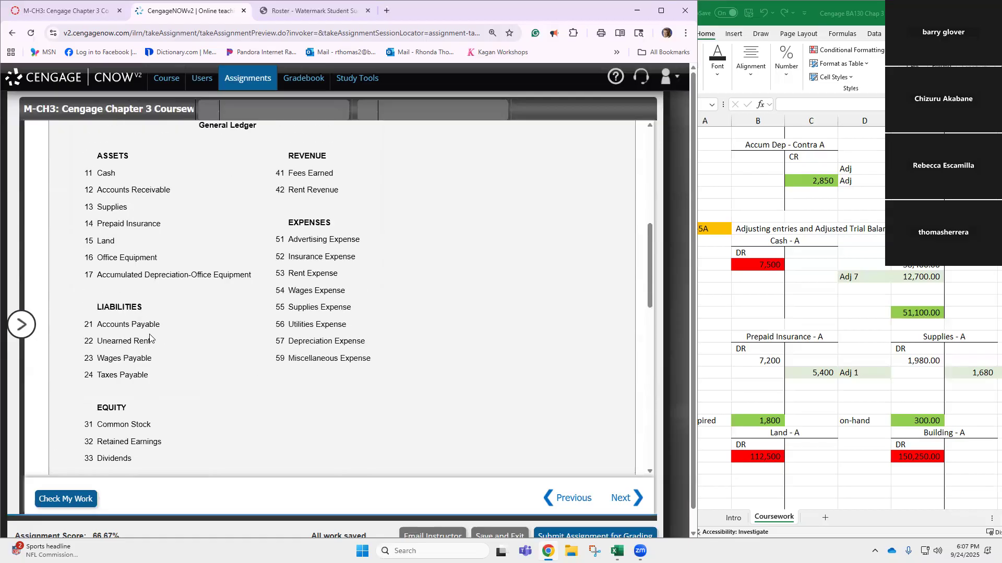
triple_click(118, 277)
key(ctrl+c)
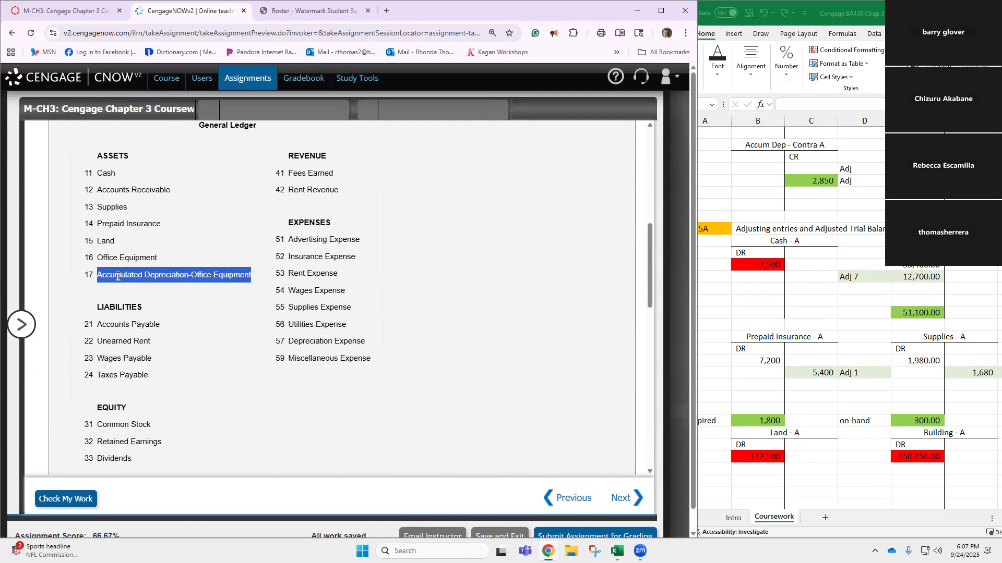
scroll(177, 365, down, 6)
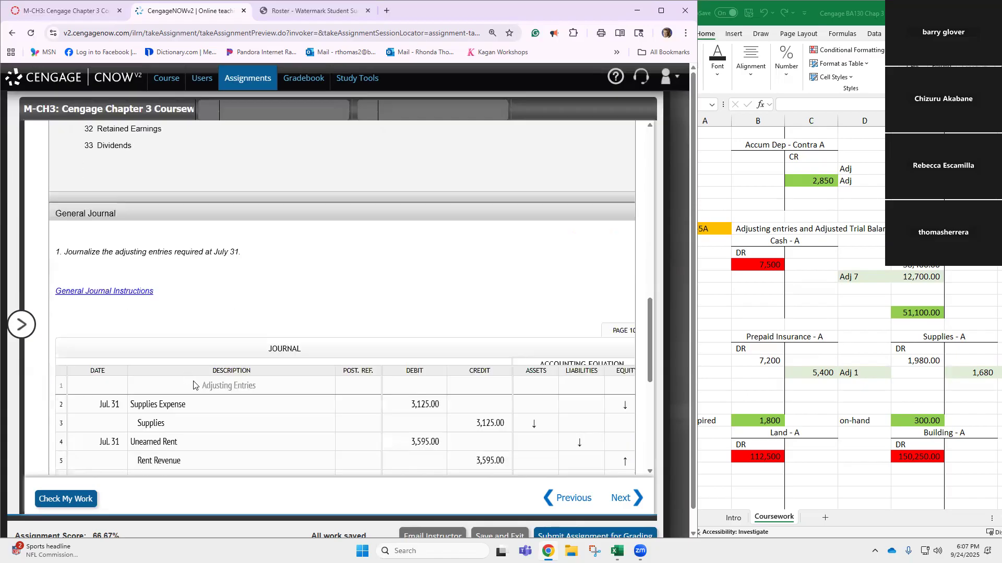
scroll(195, 391, down, 3)
click(208, 416)
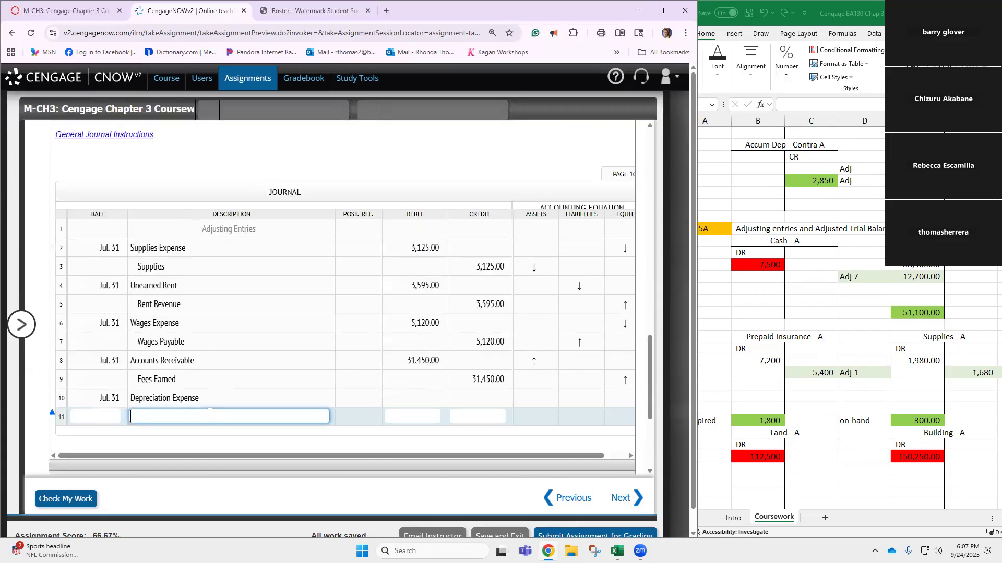
key(ctrl+v)
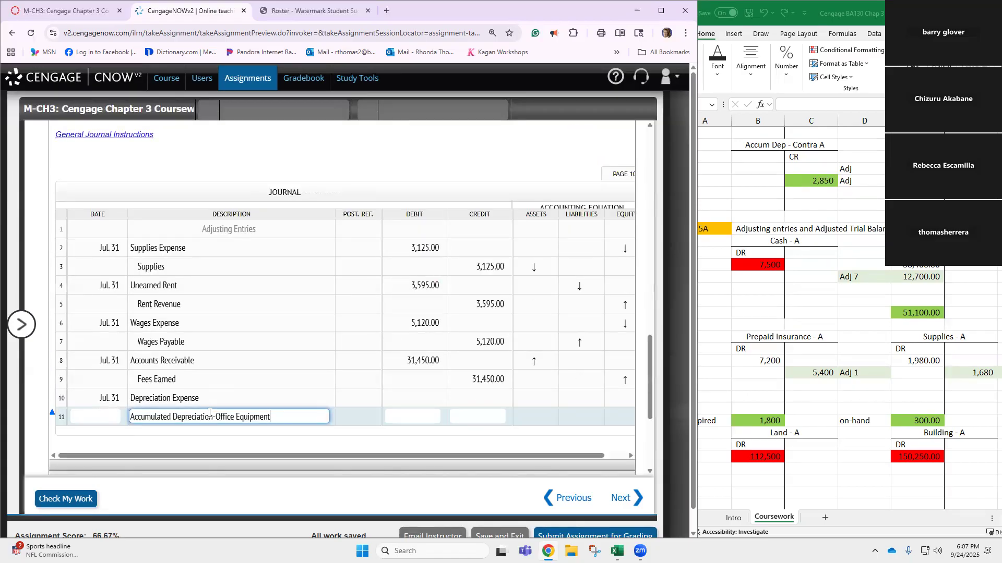
Step: Enter a debit of 2850 for Depreciation Expense on row 10 and a credit of 2850 for Accumulated Depreciation-Office Equipment on row 11
click(397, 400)
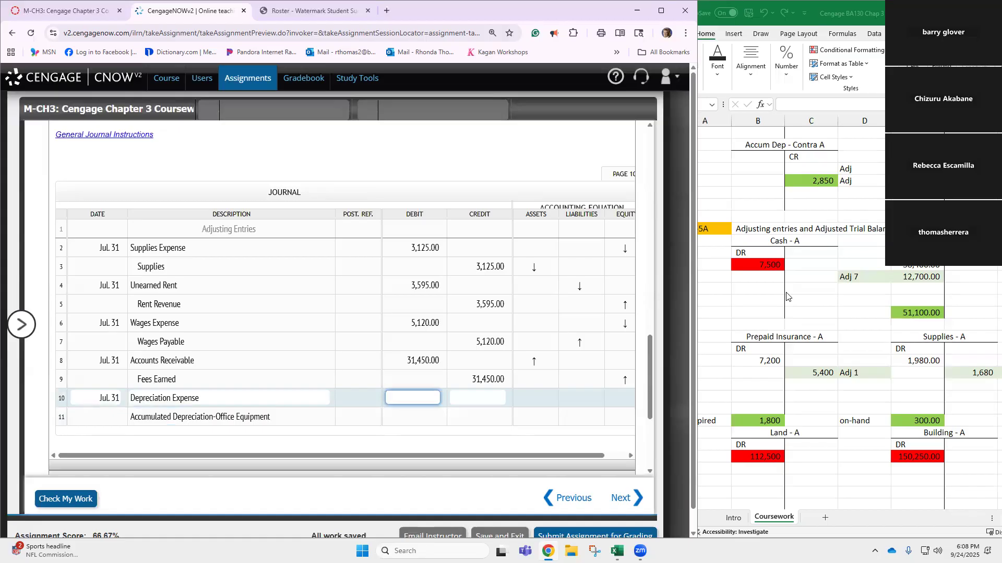
text(2850)
click(478, 419)
text(2,850)
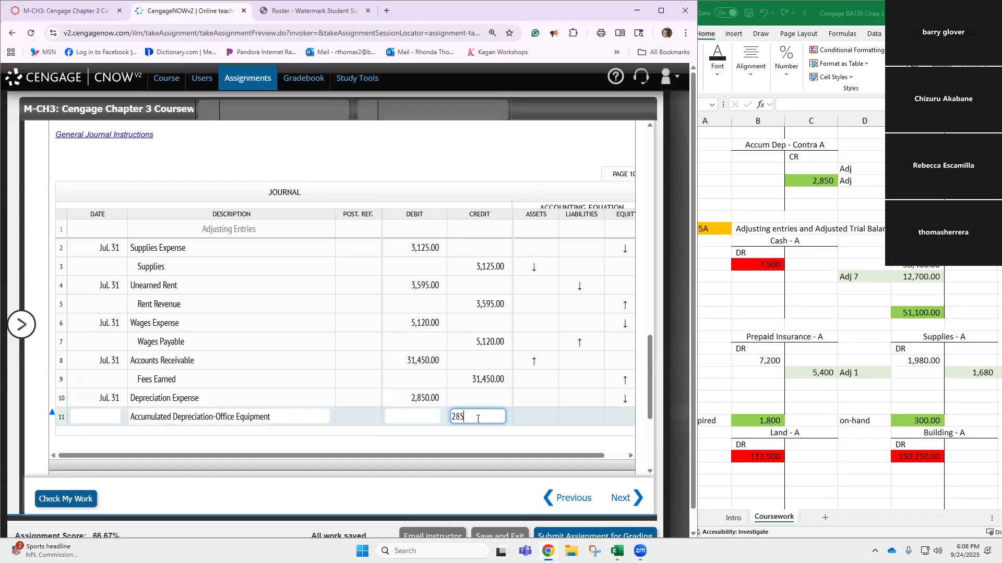
key(Return)
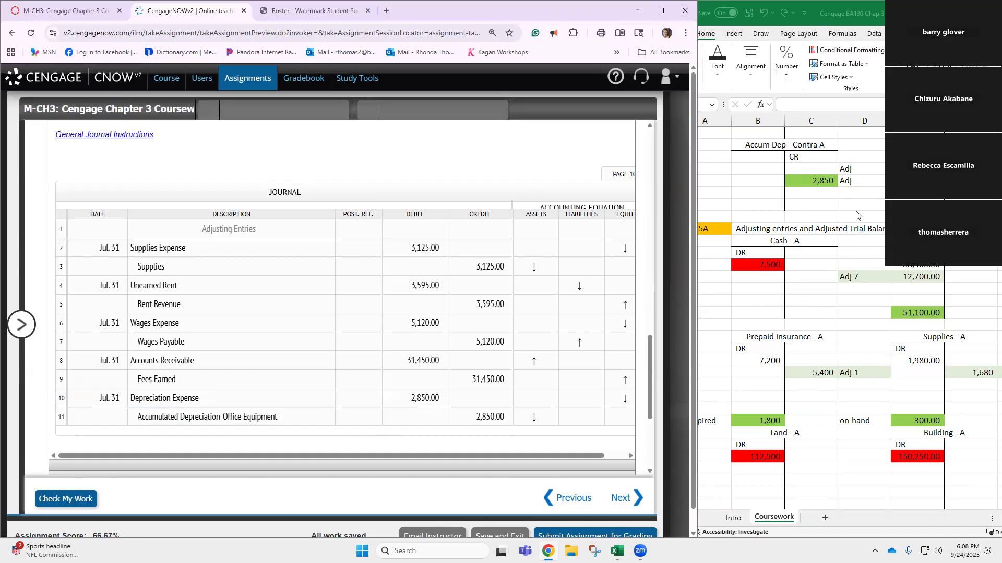
Step: Compare the finished journal with the workbook's T-accounts and run the assignment's work check on the adjusting entries
scroll(872, 196, up, 2)
scroll(874, 192, up, 6)
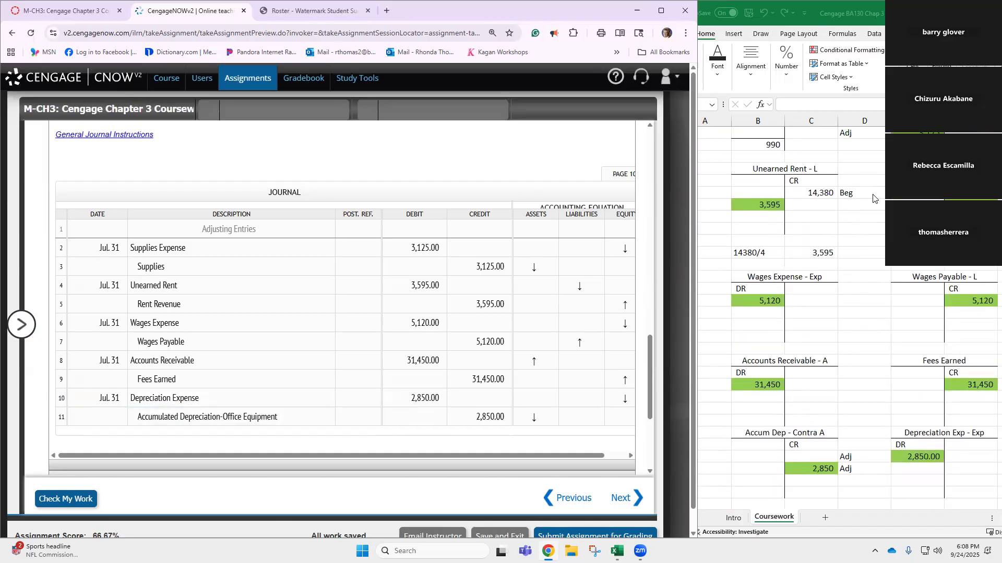
scroll(874, 199, up, 1)
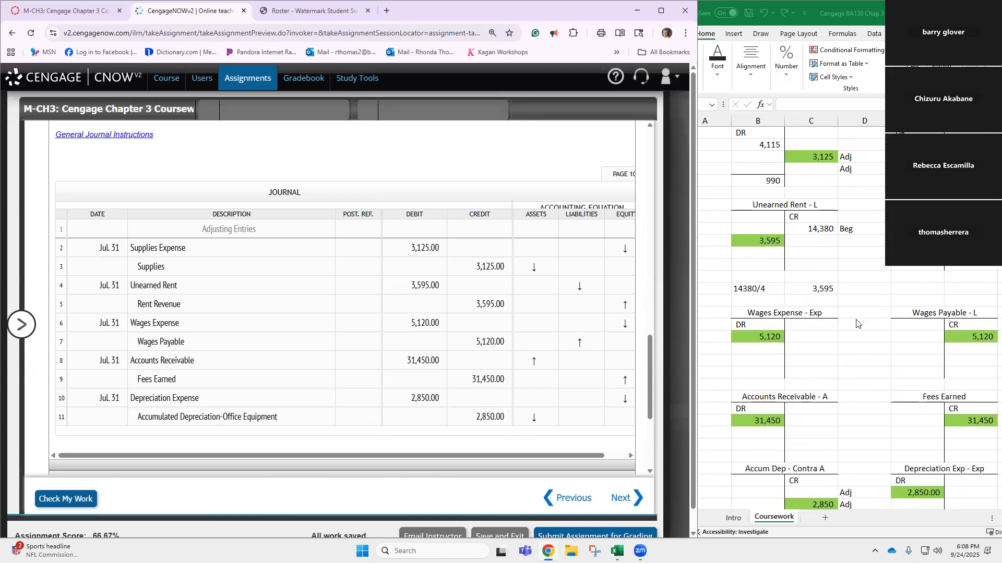
scroll(857, 324, down, 1)
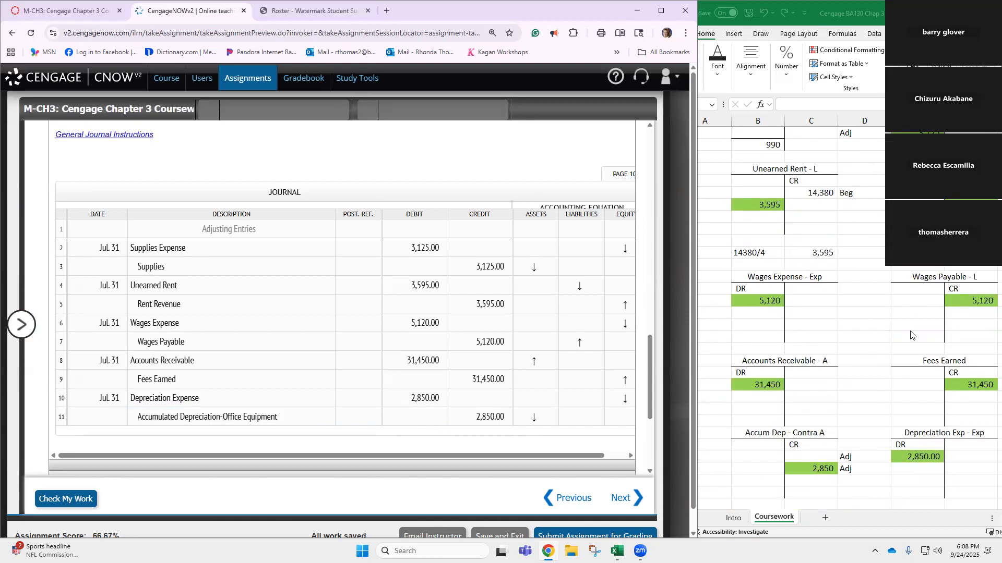
scroll(881, 350, down, 1)
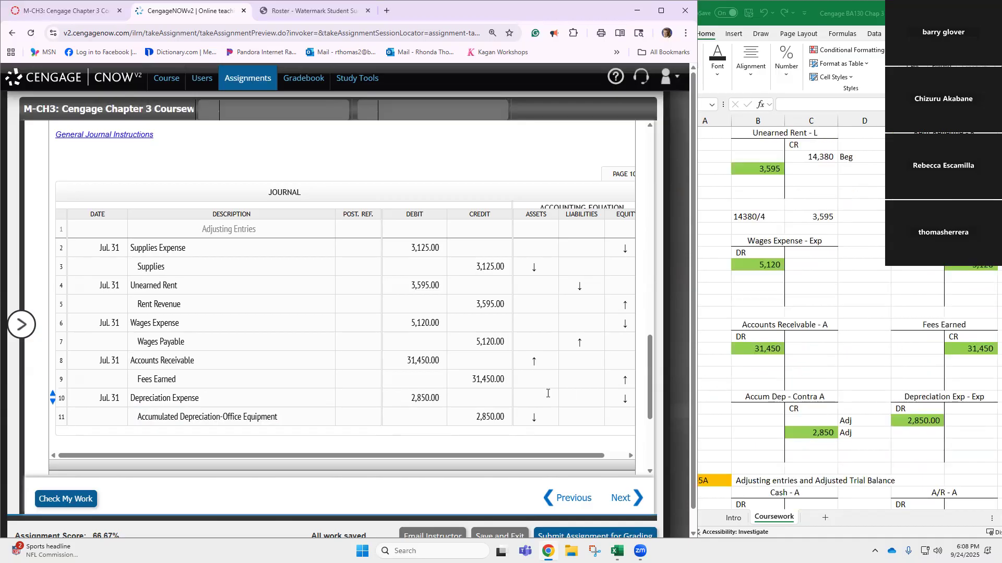
scroll(339, 399, down, 1)
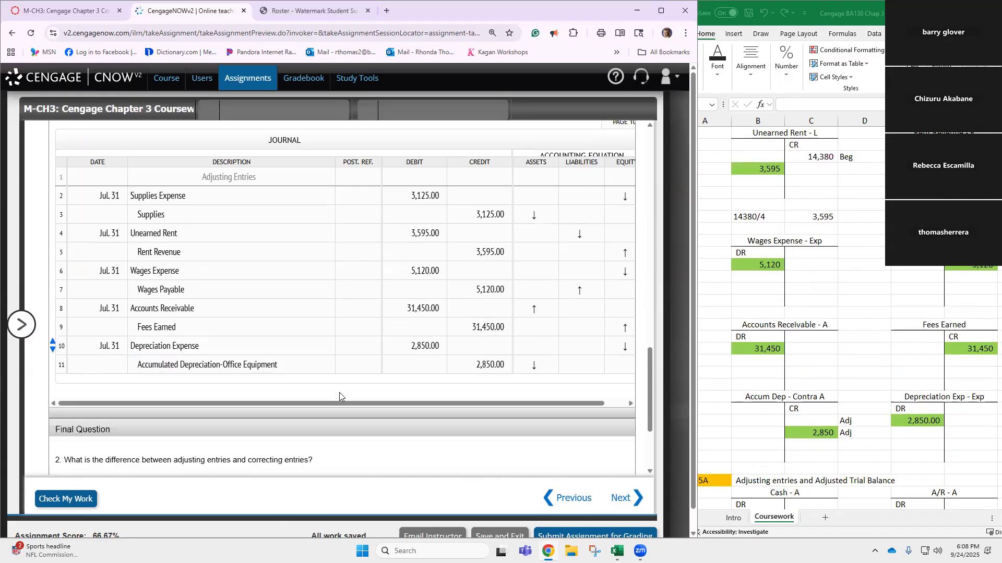
scroll(308, 451, down, 1)
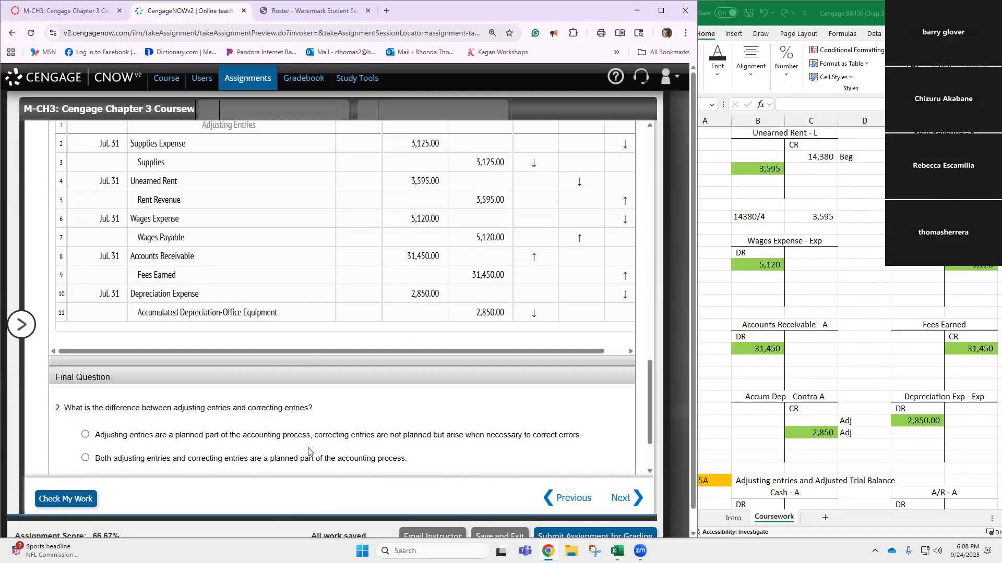
click(70, 500)
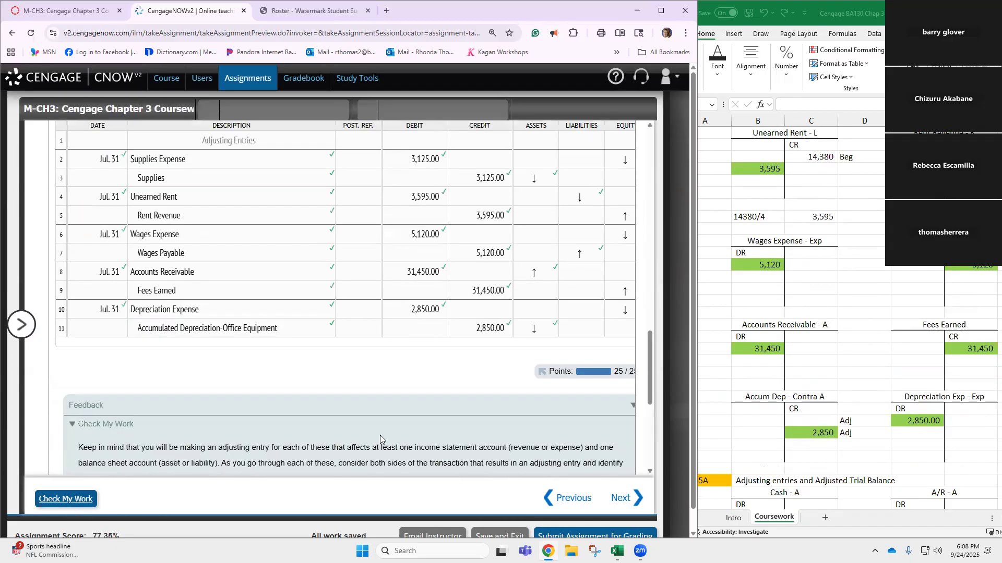
Step: Widen the browser window and review the graded journal, its feedback and the final question on adjusting versus correcting entries
scroll(595, 357, up, 1)
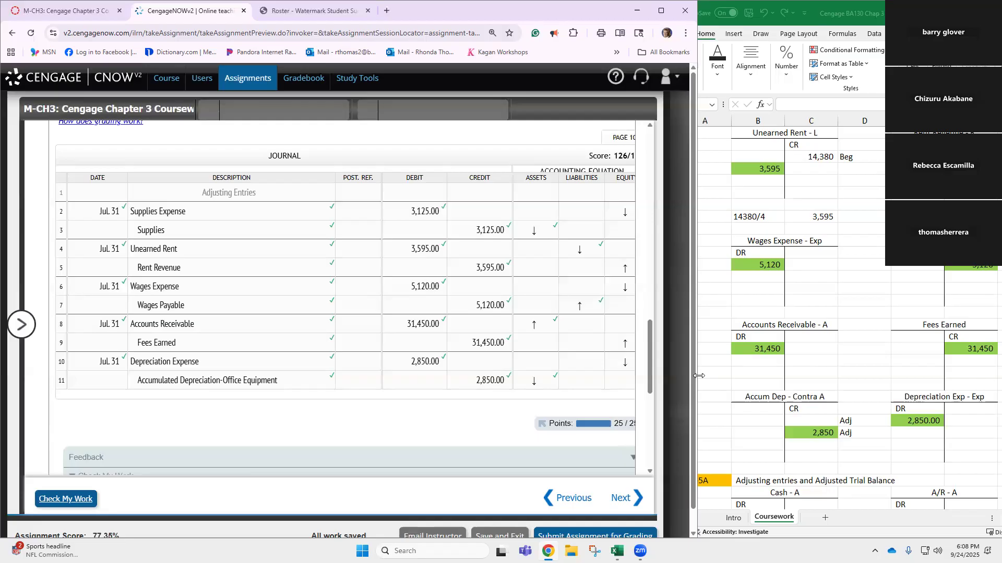
drag(700, 376, 797, 374)
scroll(719, 364, down, 10)
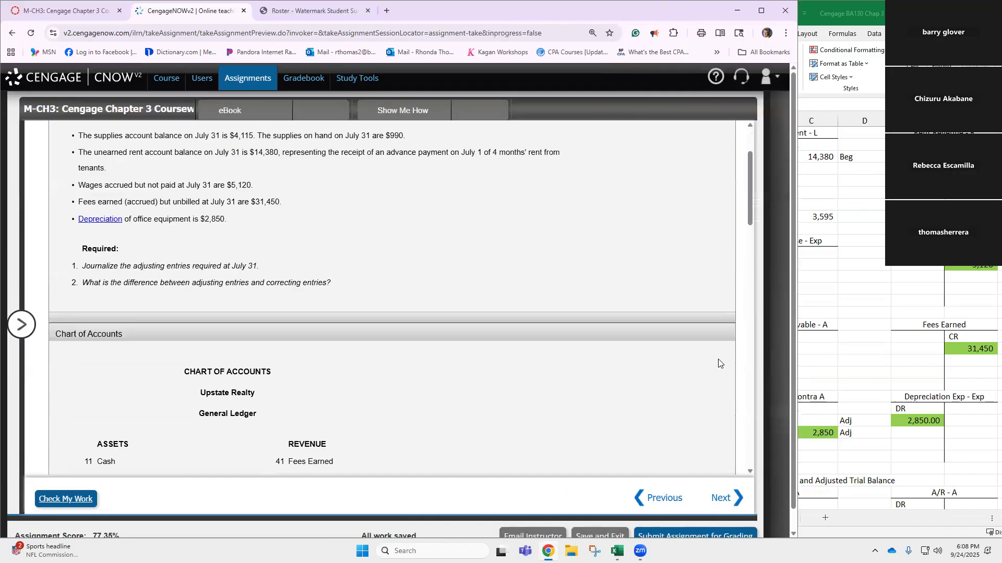
scroll(719, 363, down, 6)
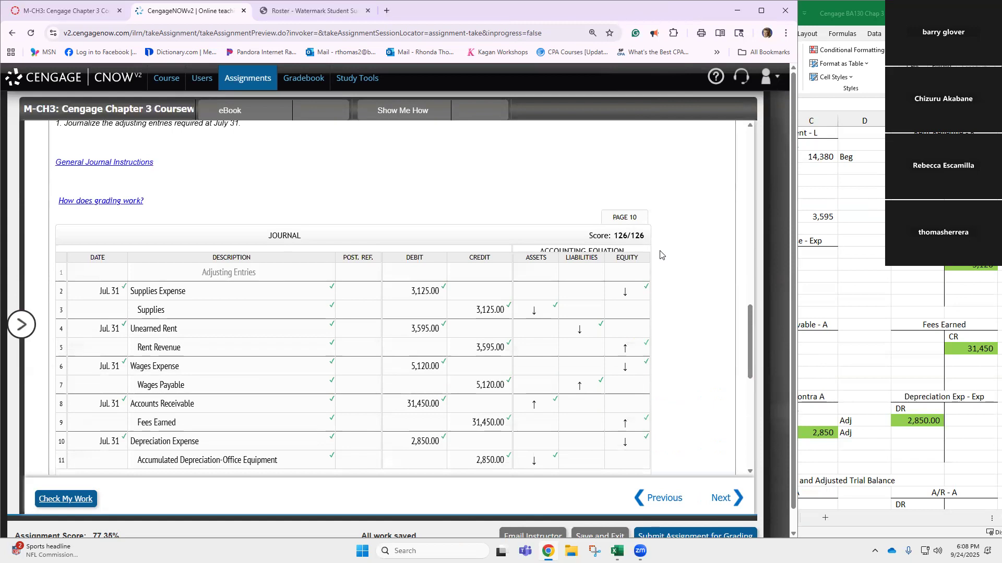
scroll(542, 302, down, 2)
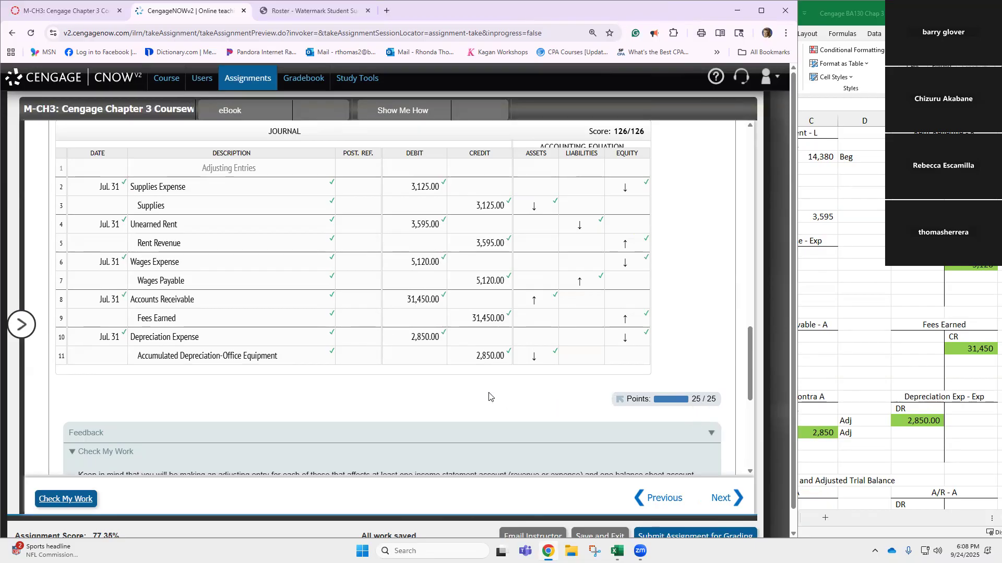
scroll(438, 378, down, 4)
scroll(438, 379, down, 2)
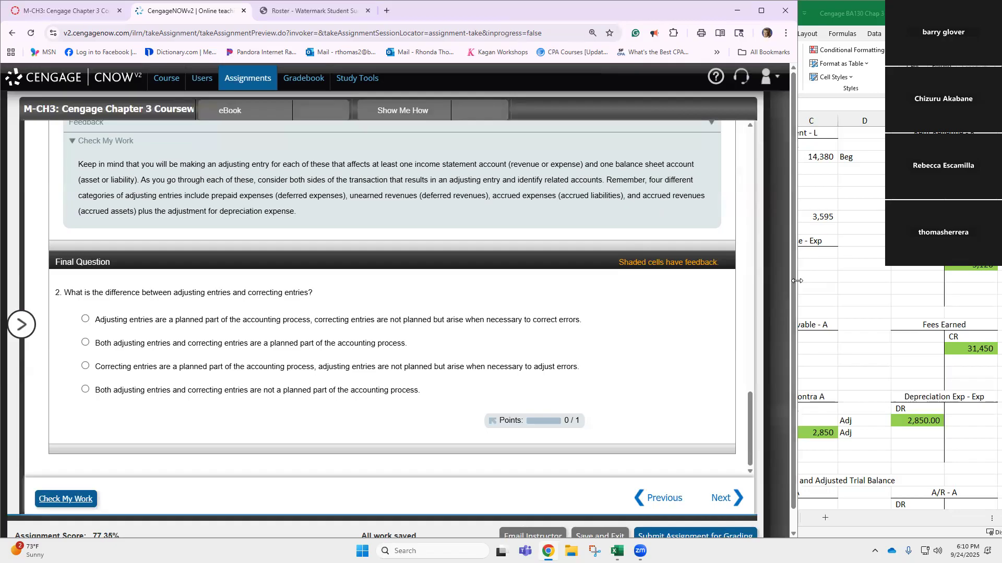
Step: Narrow the browser window so the workbook shows from column A, and bring the EX 3-5A section of the Coursework sheet into view
drag(797, 281, 661, 298)
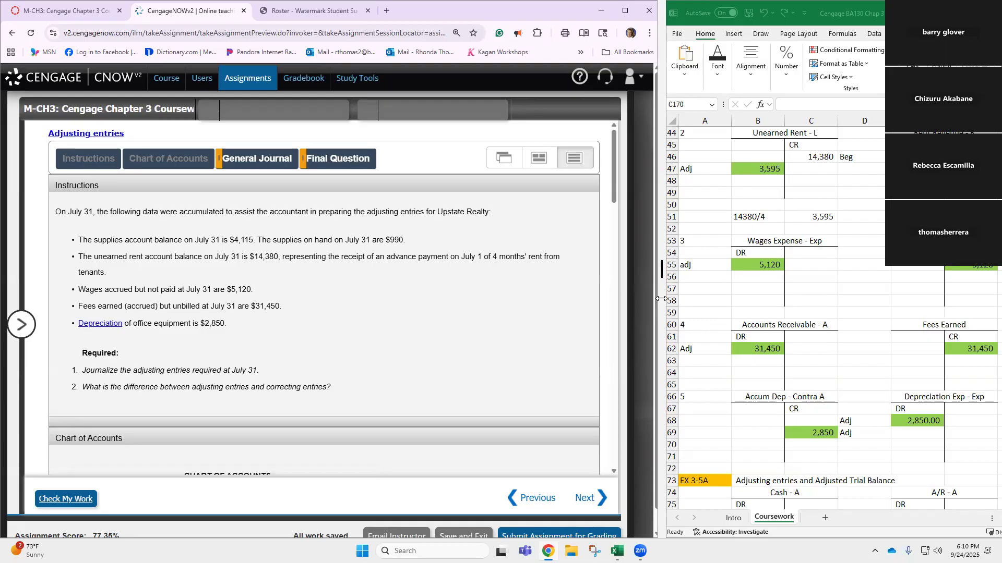
drag(661, 298, 656, 299)
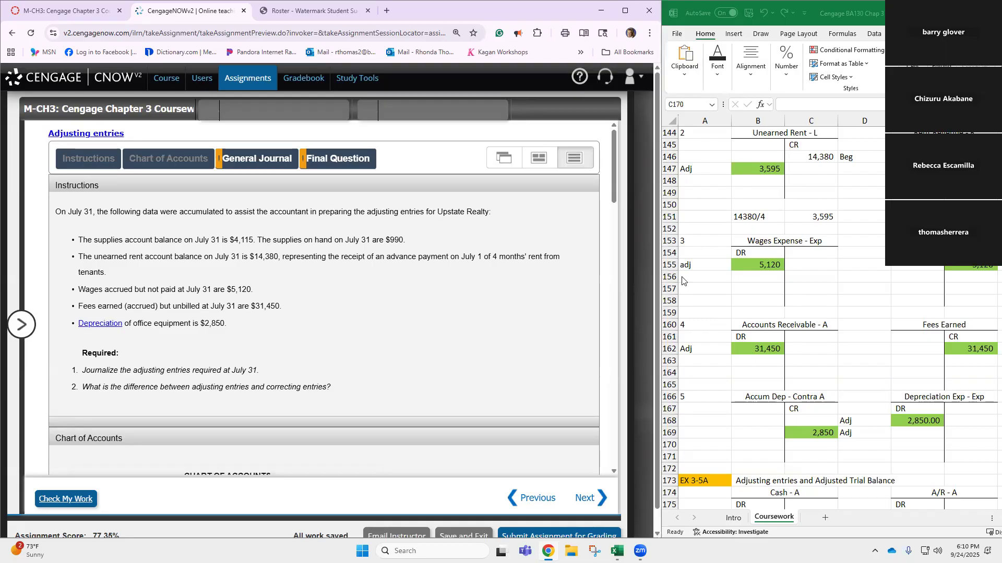
scroll(864, 320, down, 4)
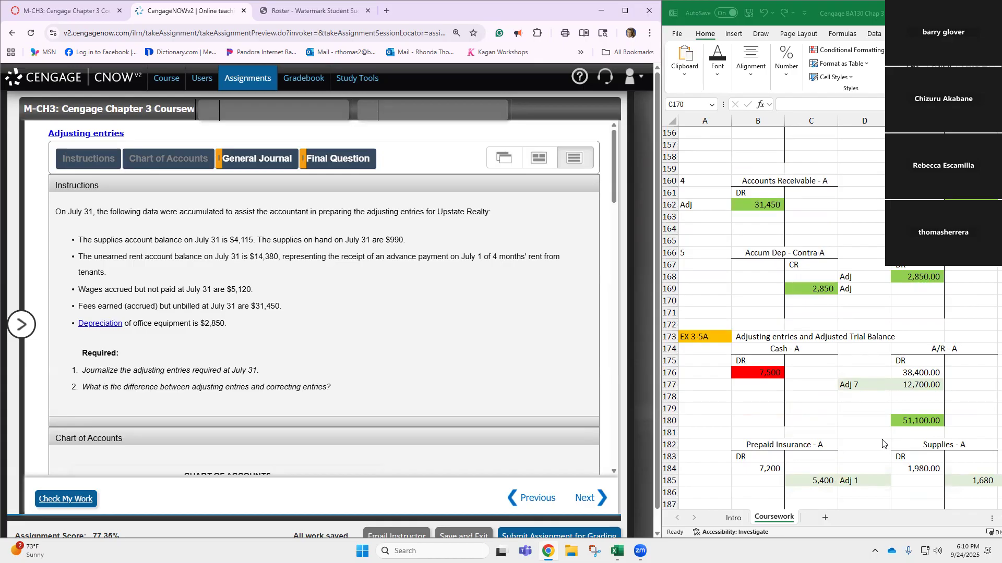
ctrl+scroll(847, 431, down, 1)
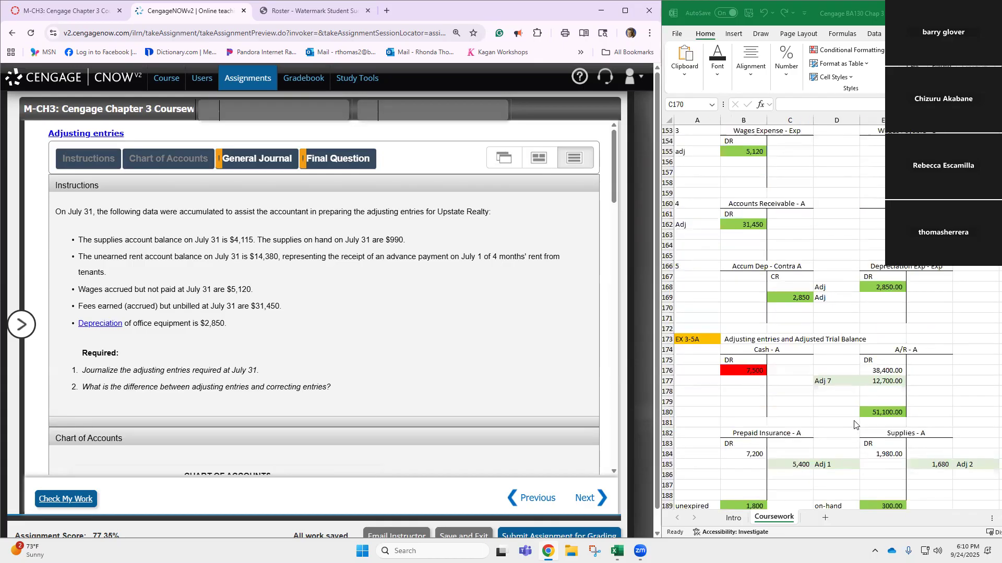
ctrl+scroll(864, 418, up, 1)
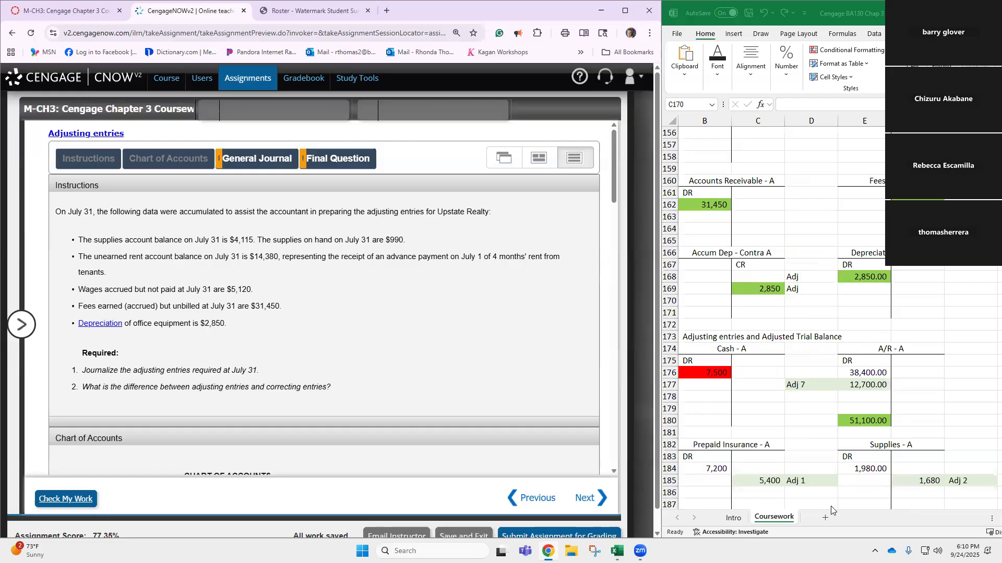
click(781, 508)
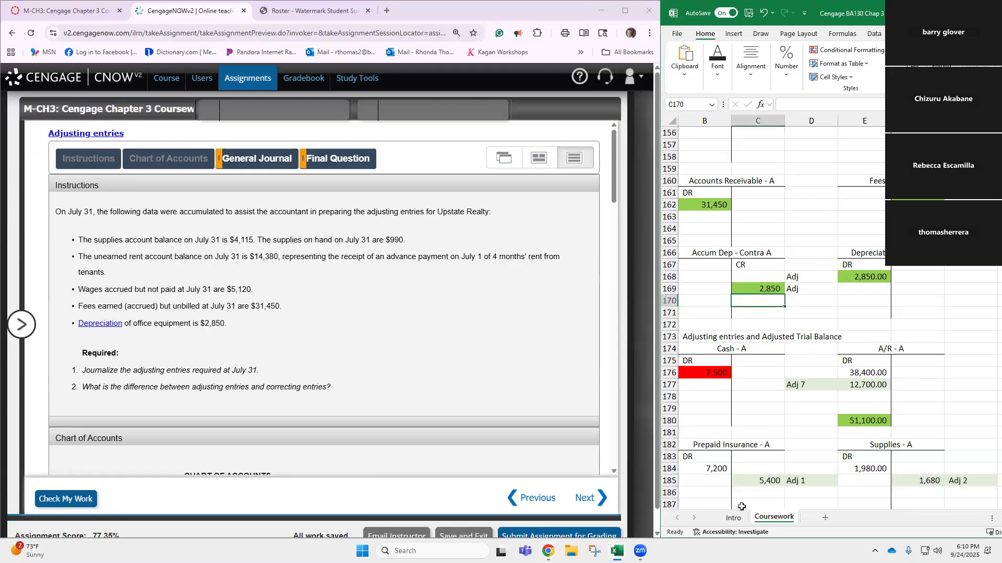
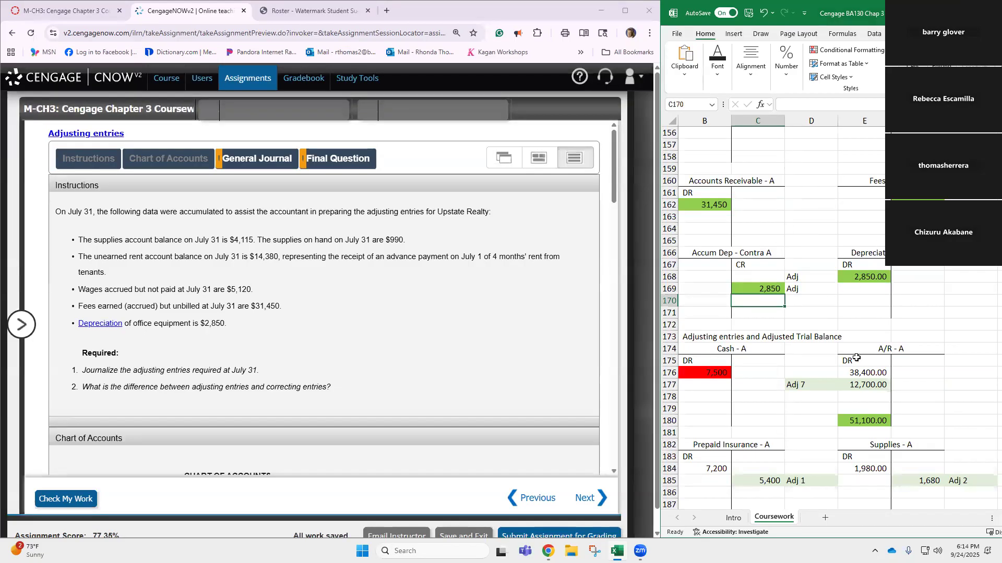
Step: Look through the EX 3-5A T-accounts in the workbook and select the Cash debit amount in cell B176
scroll(823, 321, down, 3)
scroll(824, 322, down, 2)
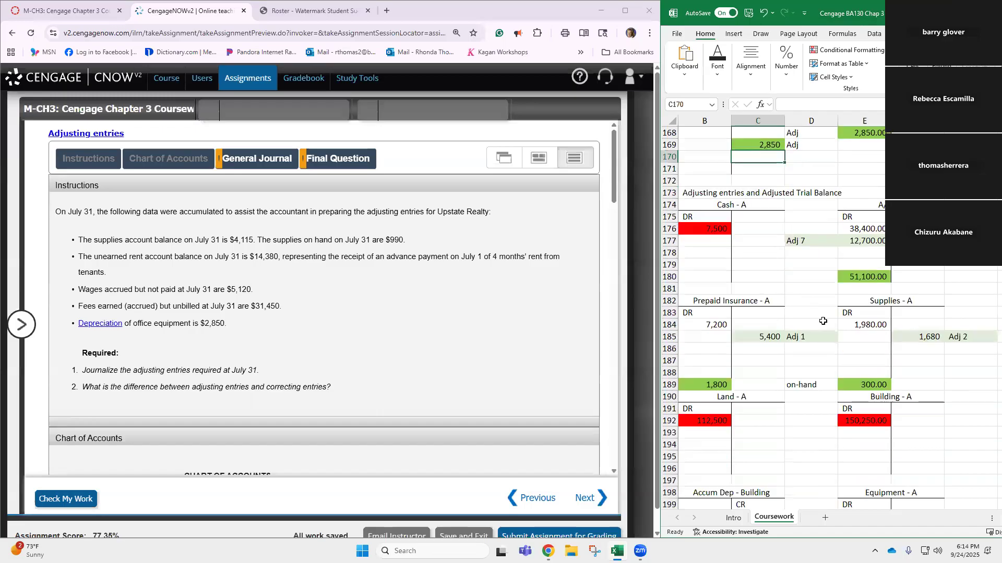
scroll(801, 443, up, 1)
click(799, 468)
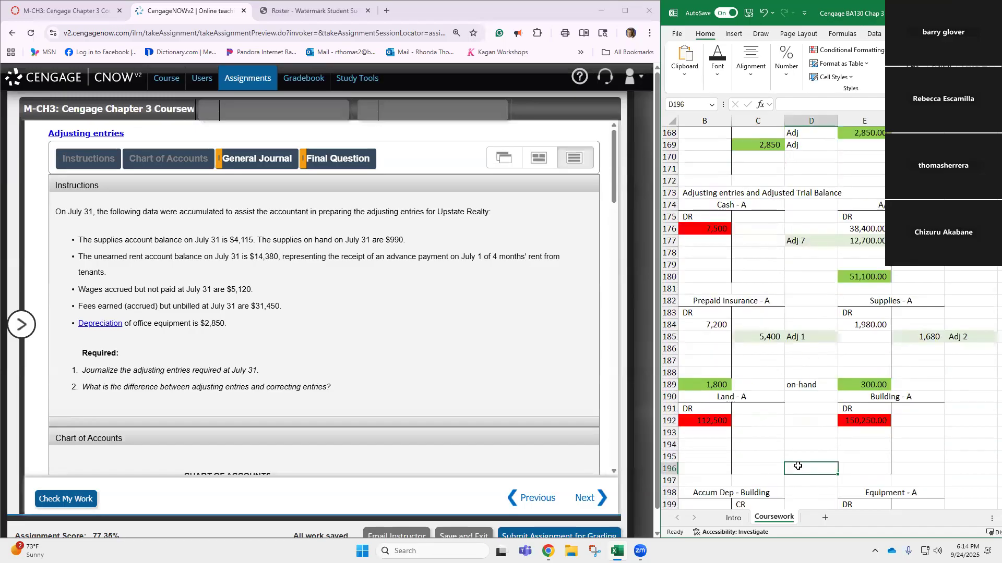
key(Left)
key(Left)
key(Left)
key(Up)
key(Up)
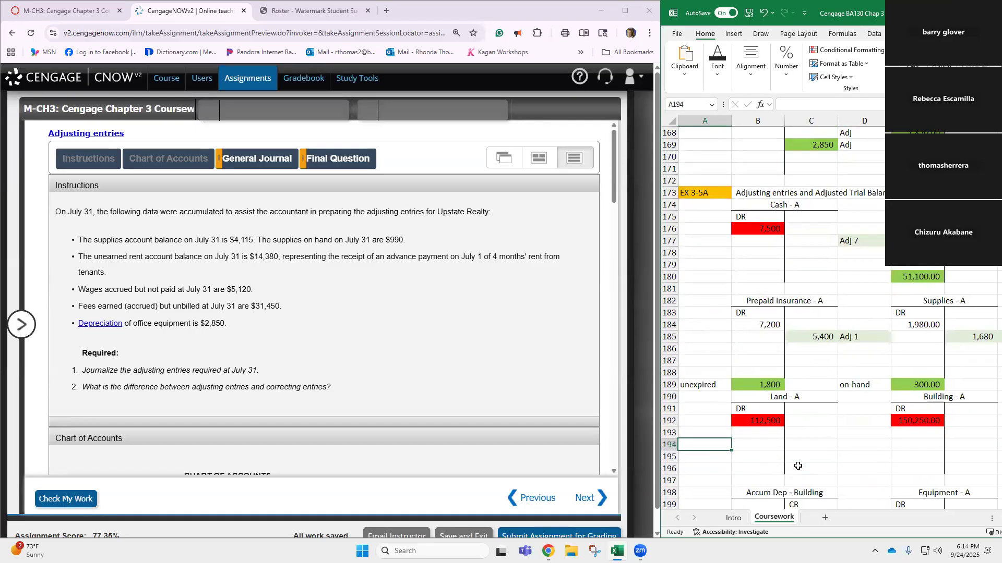
scroll(858, 320, down, 1)
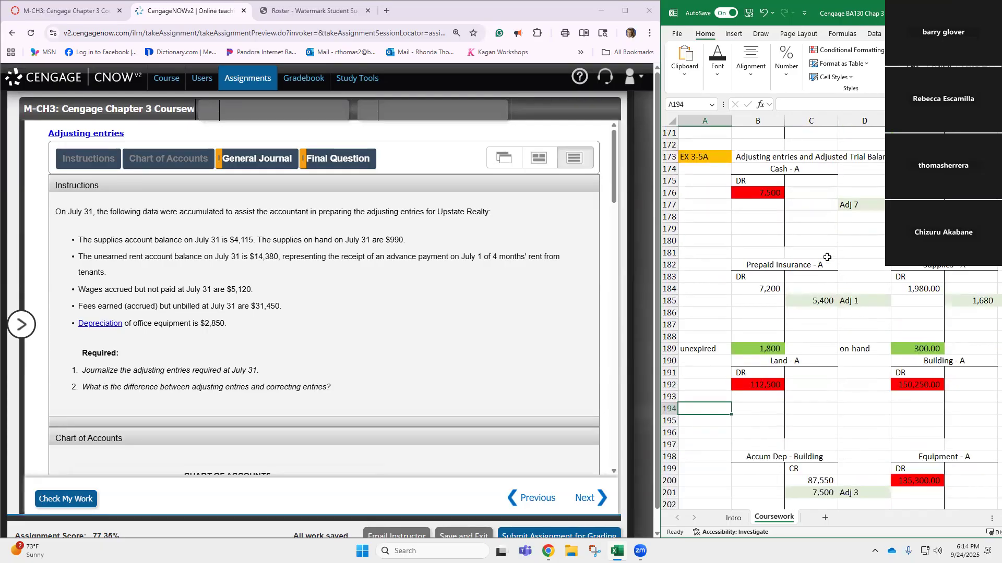
click(766, 194)
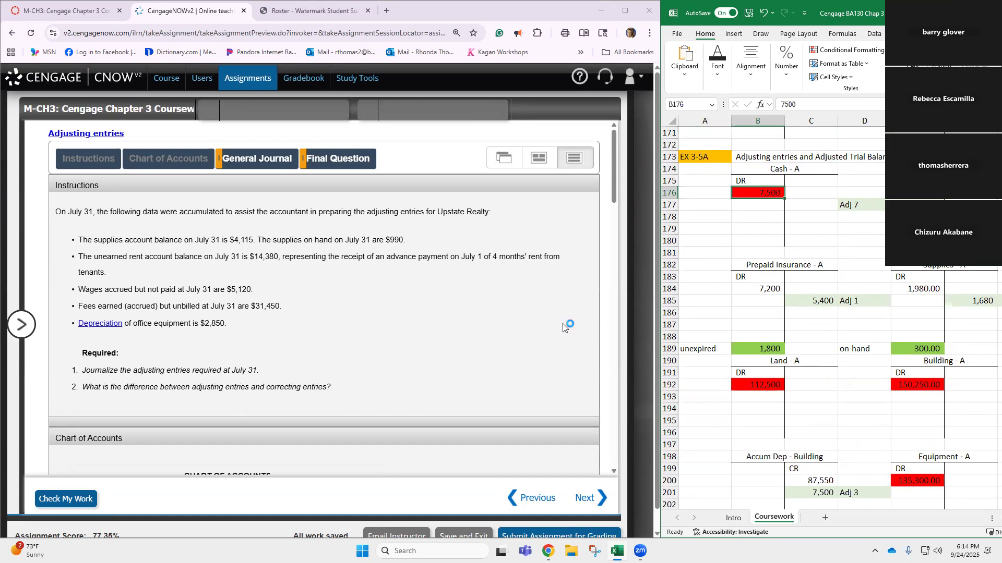
Step: Answer the final question that adjusting entries are planned while correcting entries arise only to correct errors, and run the work check
click(20, 325)
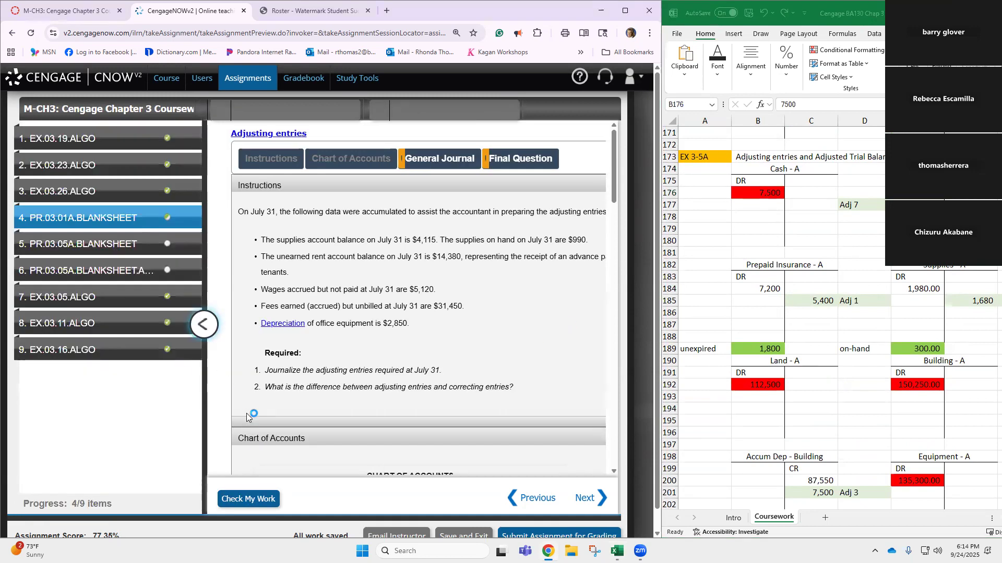
click(210, 328)
scroll(217, 360, down, 15)
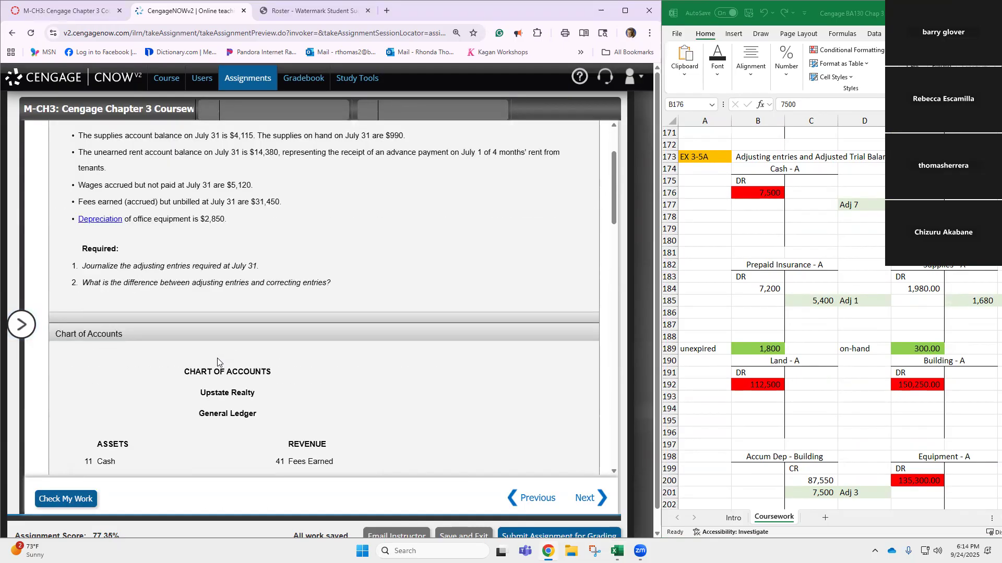
scroll(217, 363, down, 5)
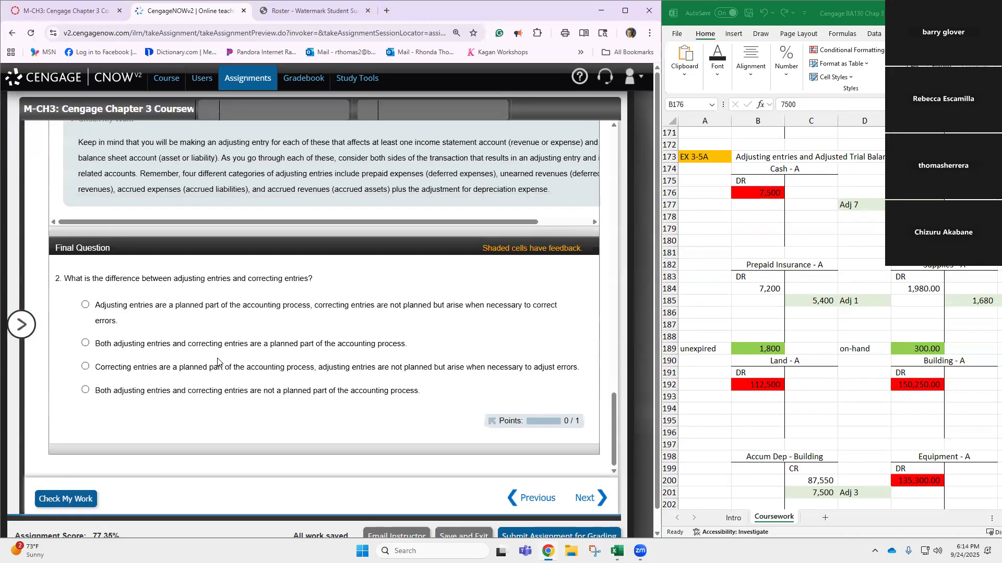
click(85, 307)
click(90, 497)
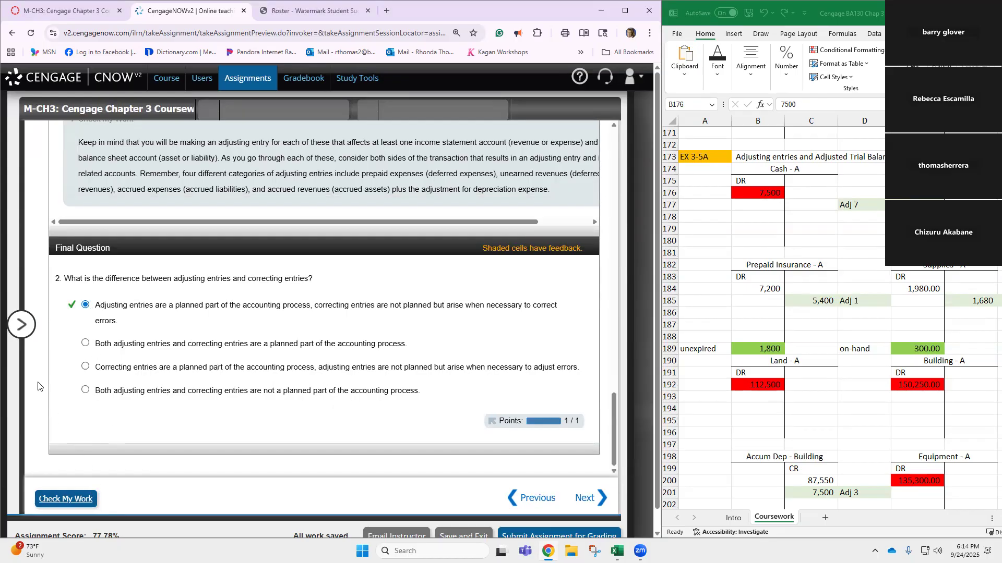
Step: Go to problem PR.03.05A.BLANKSHEET and open its Chart of Accounts, General Journal and Adjusted Trial Balance sections
click(22, 324)
click(104, 241)
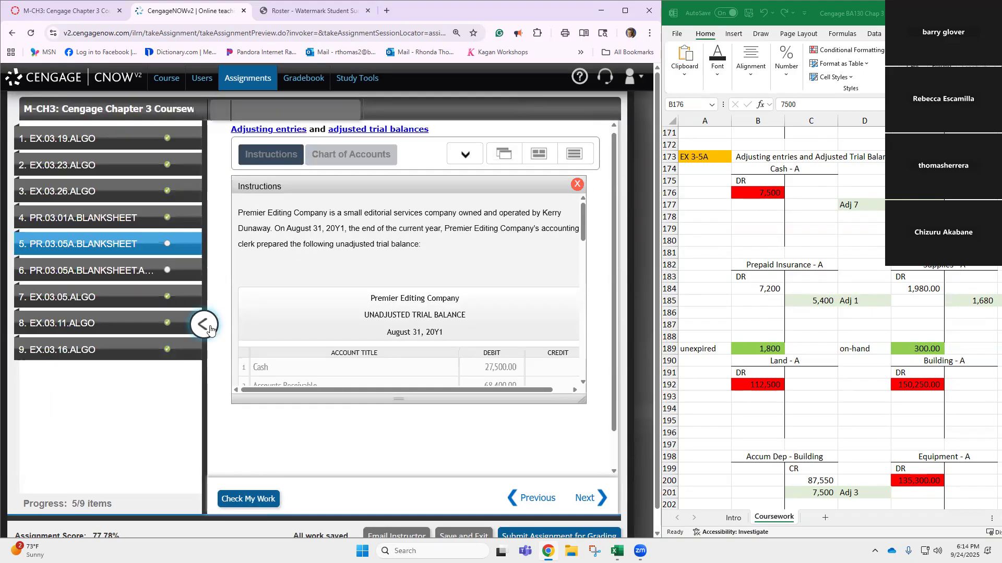
click(204, 325)
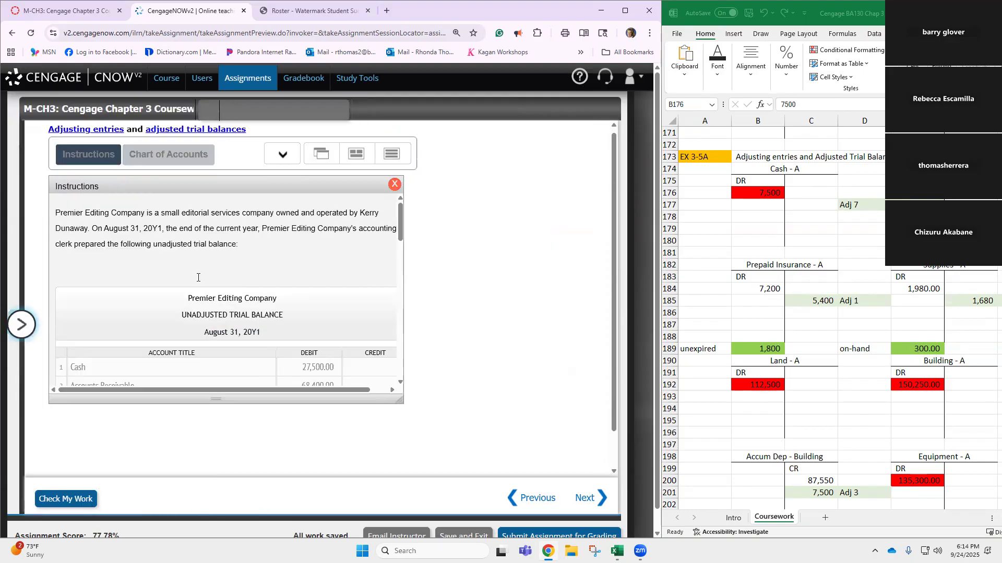
click(138, 152)
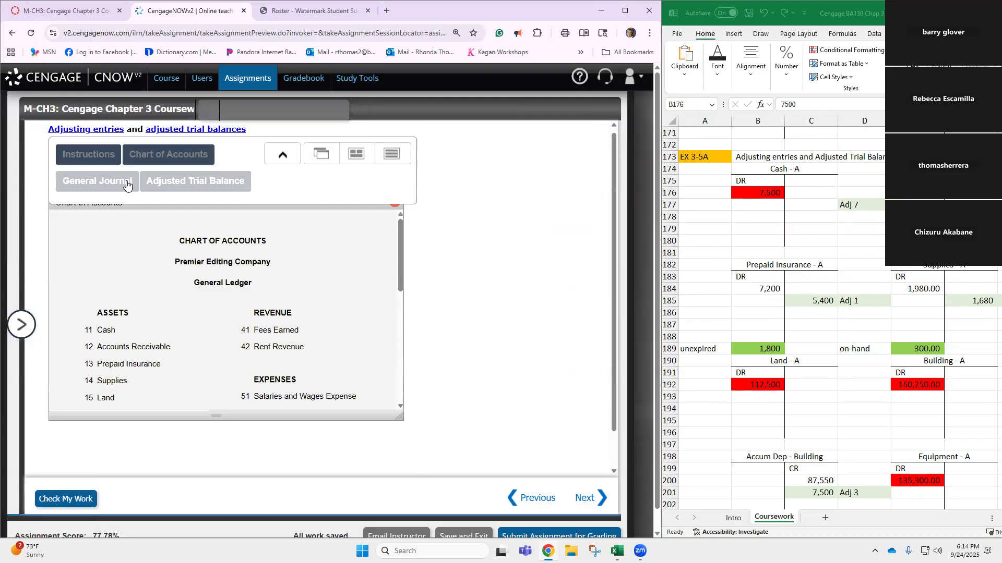
click(127, 184)
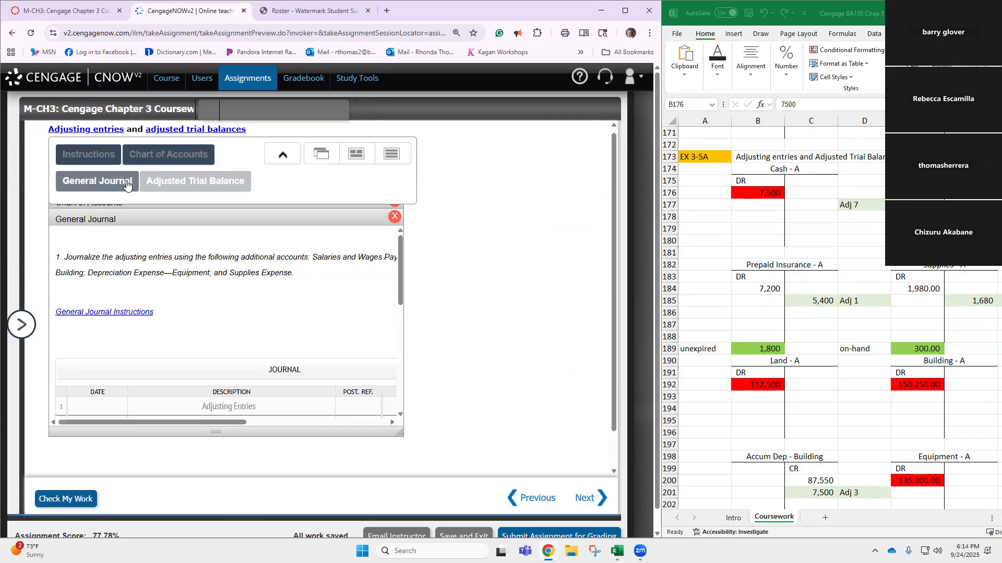
click(175, 183)
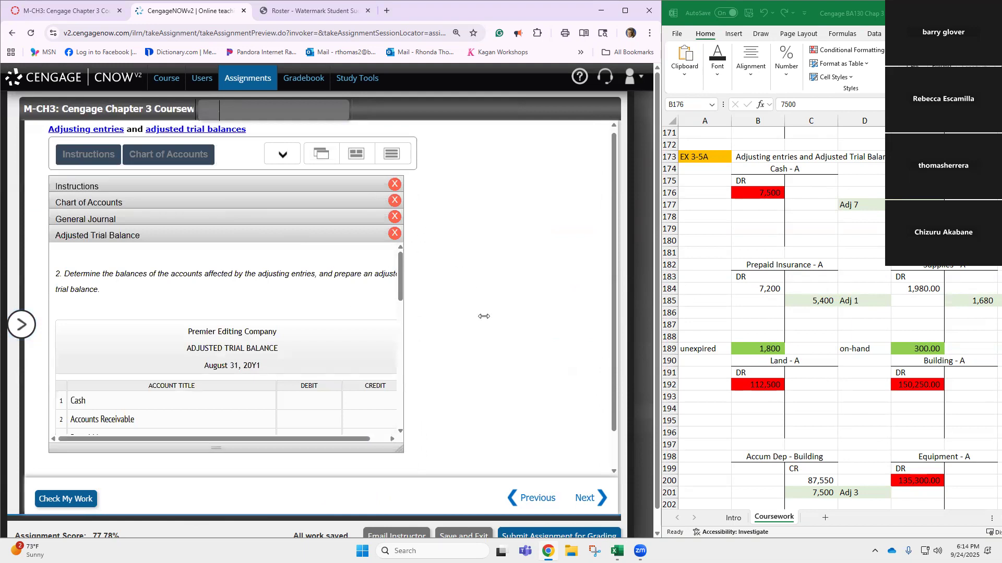
Step: Adjust the page zoom, close the Adjusted Trial Balance section and arrange the remaining sections in the full-width stacked layout
key(ctrl+plus)
key(ctrl+plus)
key(ctrl+plus)
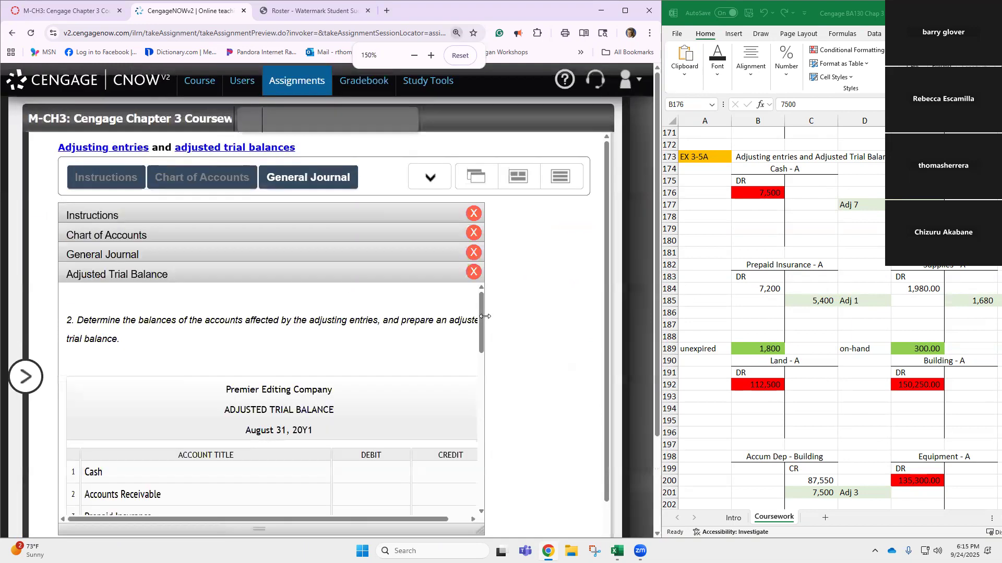
key(ctrl+minus)
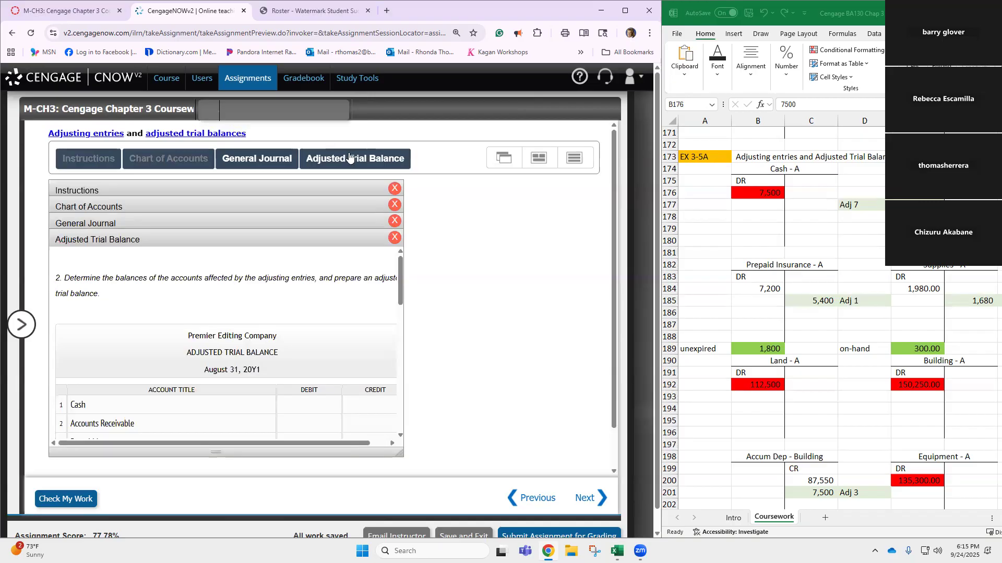
click(395, 238)
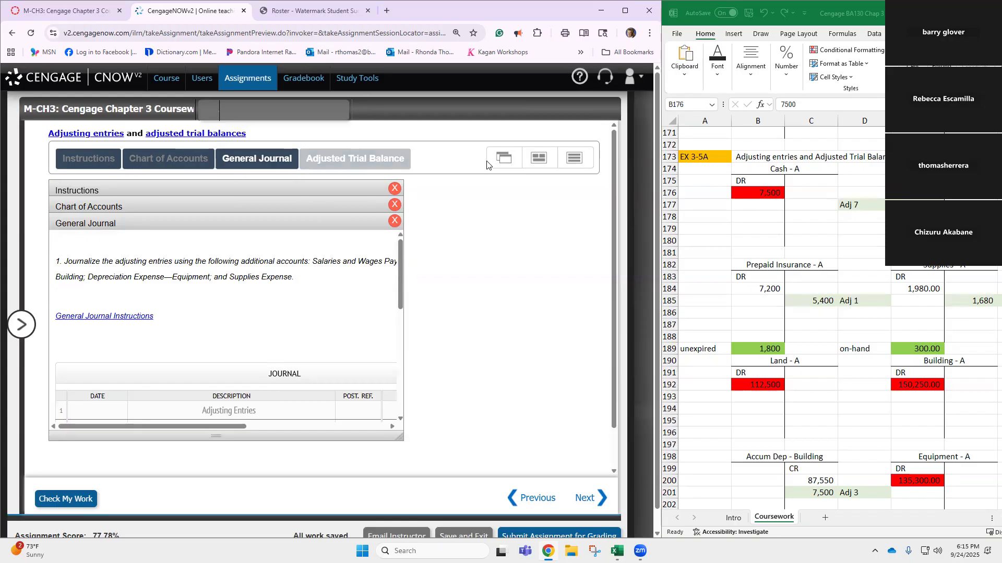
click(574, 158)
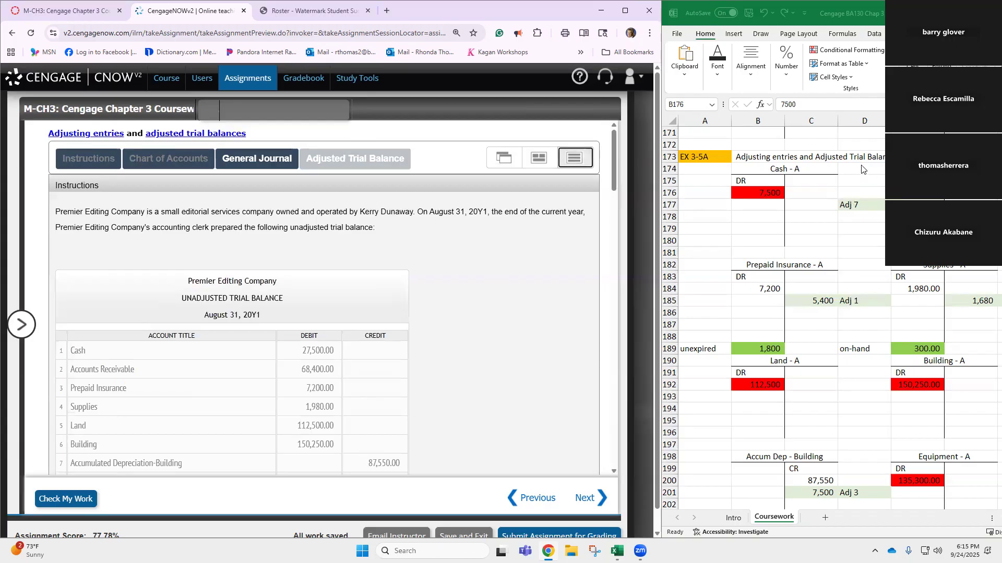
Step: Enter "Year-End August 31" in cell B172 above the EX 3-5A heading in the workbook
click(747, 159)
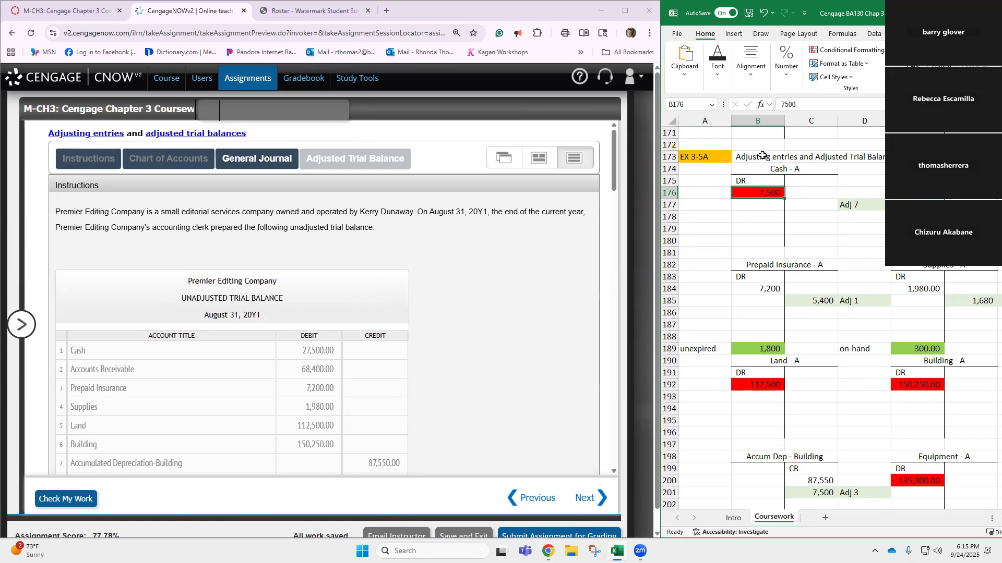
click(777, 148)
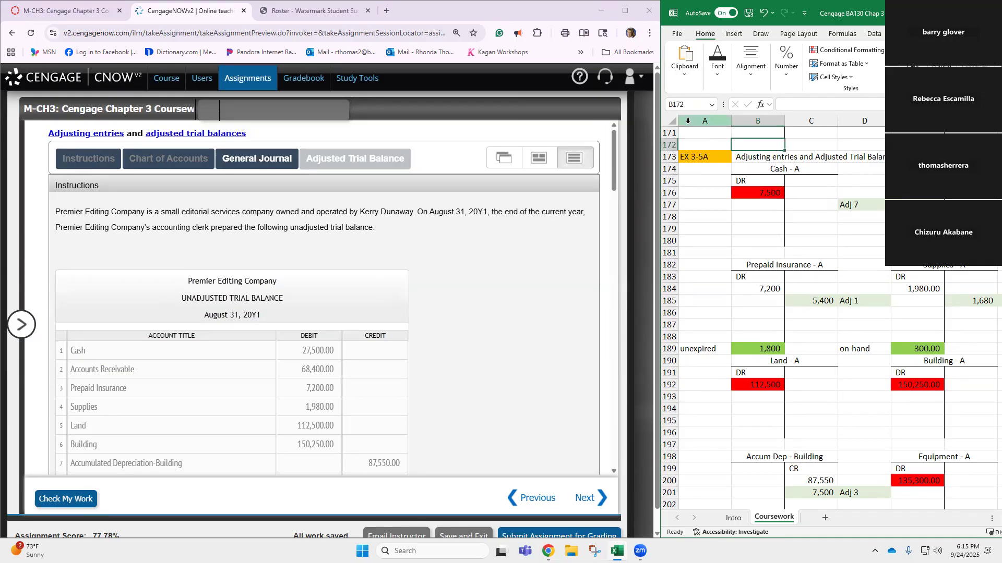
text(Augst)
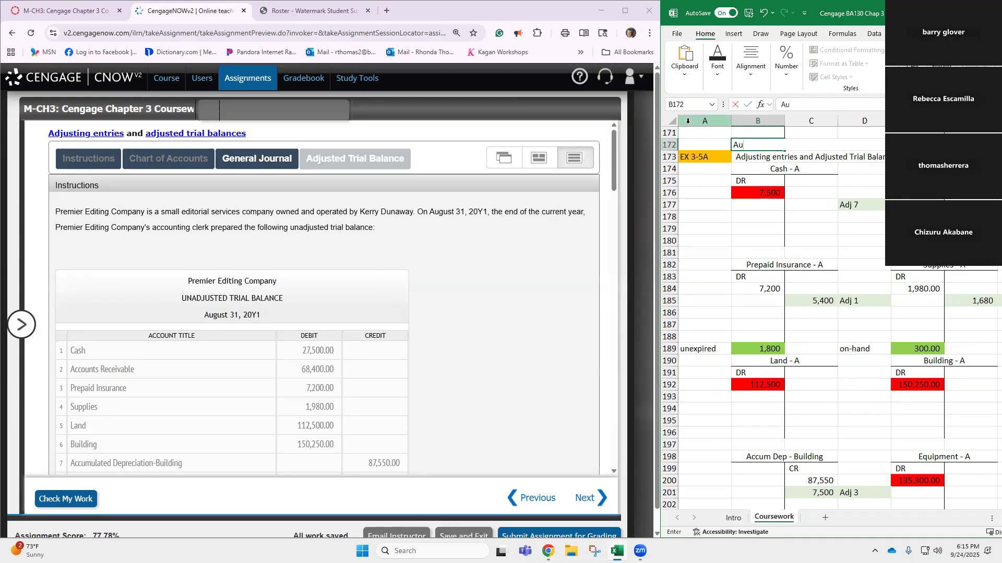
key(BackSpace)
key(BackSpace)
key(BackSpace)
key(BackSpace)
text(Year-End Aug)
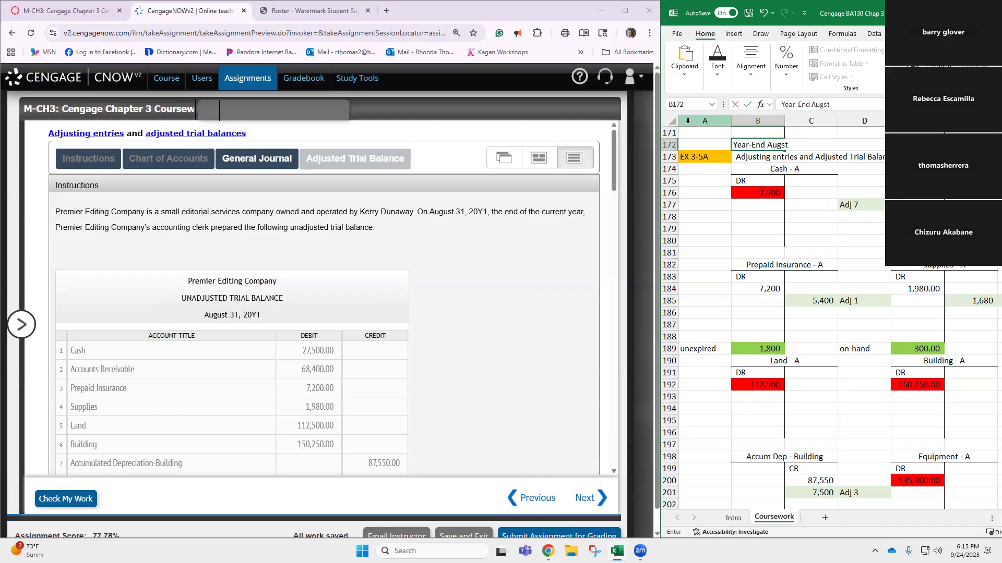
text(ust 31)
Step: Set the Cash debit balance in B176 to 27,500 and the Accounts Receivable balance in E176 to 68,400
click(749, 194)
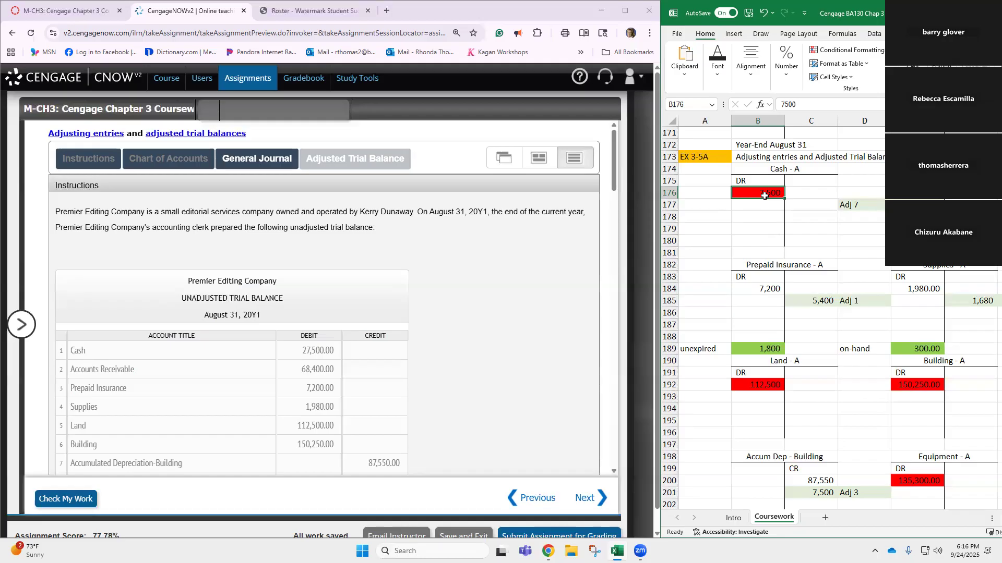
text(2)
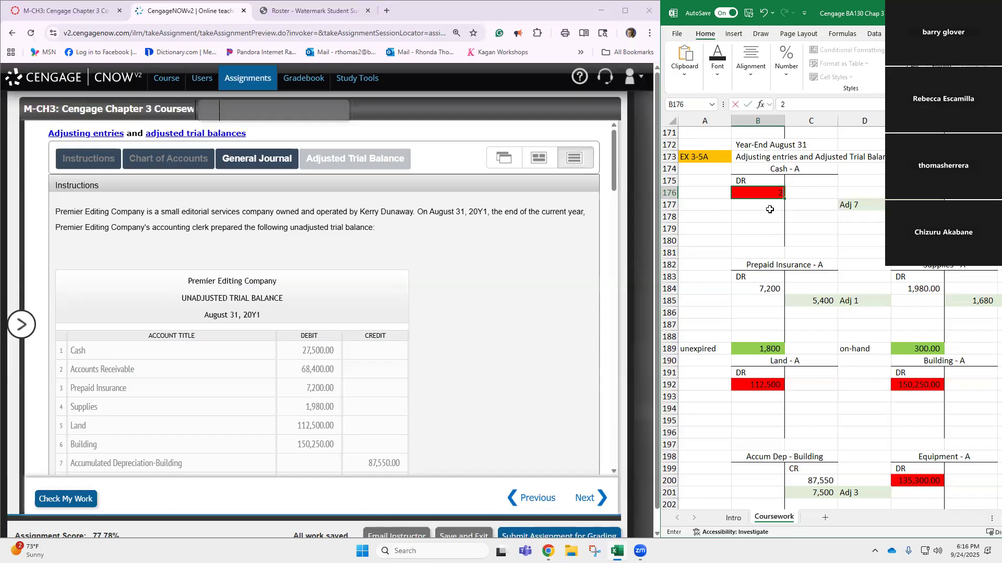
text(7,500)
key(Return)
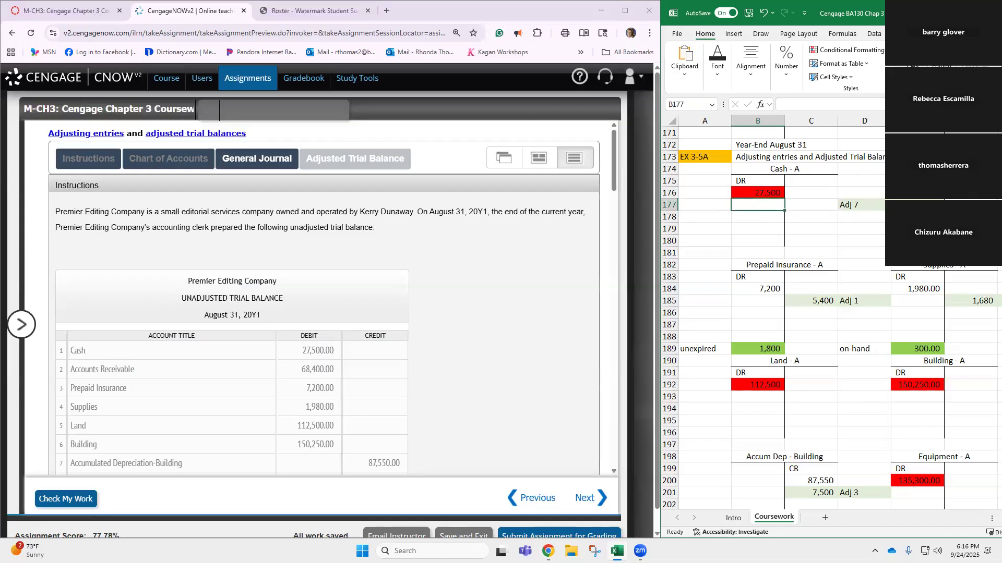
click(917, 193)
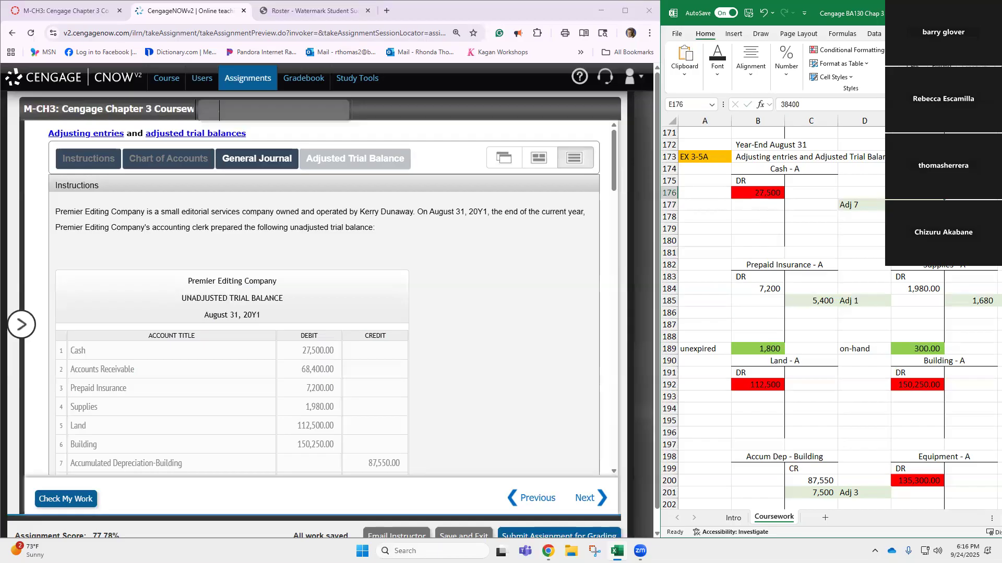
text(68)
key(Return)
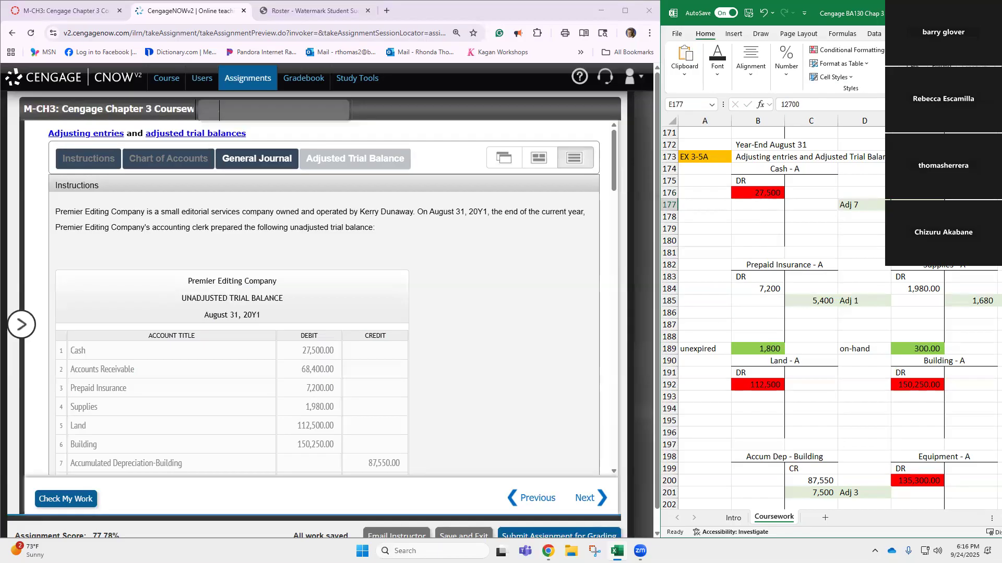
Step: Change the fill of the Cash balance in B176 to light blue and bring up the font formatting for E176
click(751, 196)
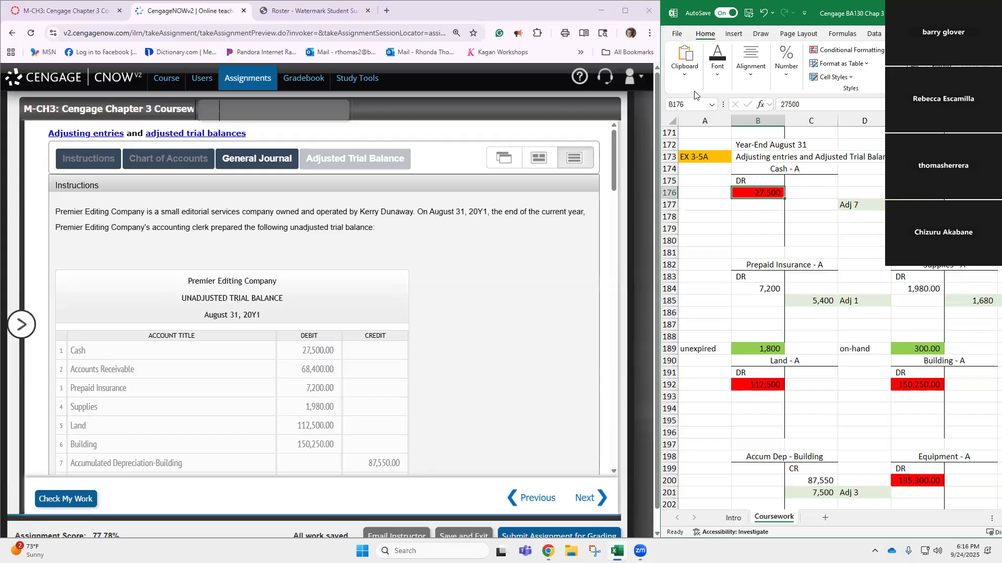
click(716, 72)
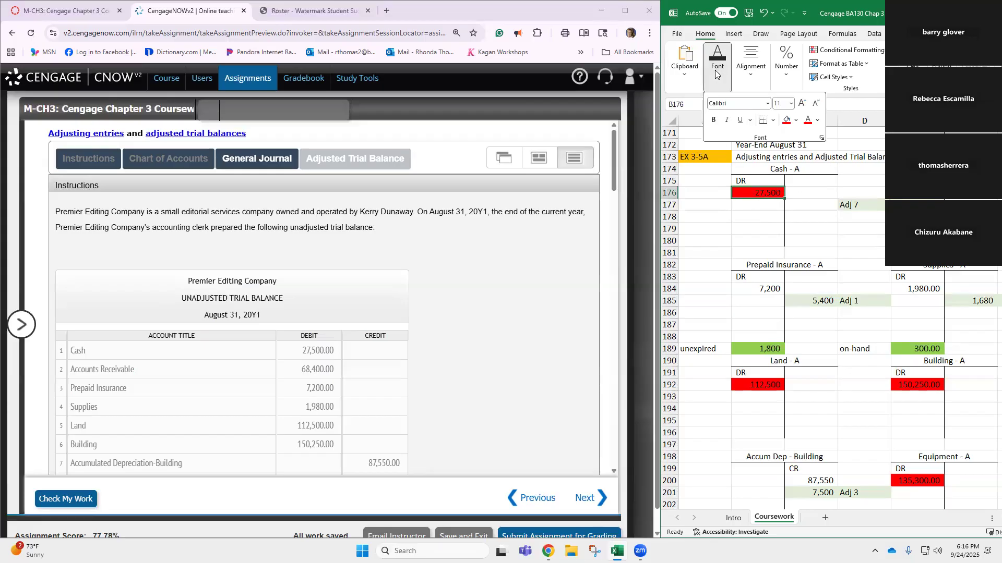
click(796, 123)
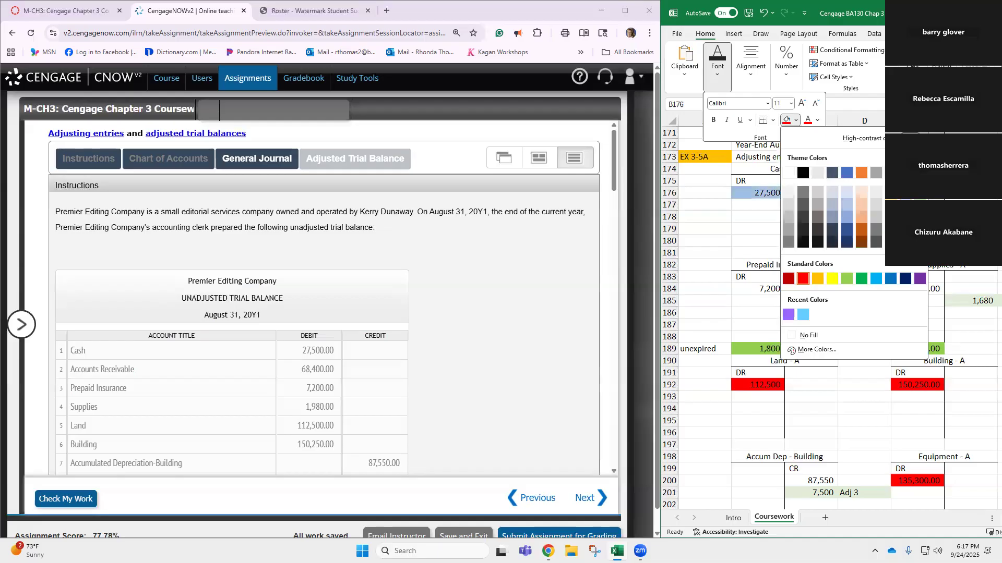
click(905, 217)
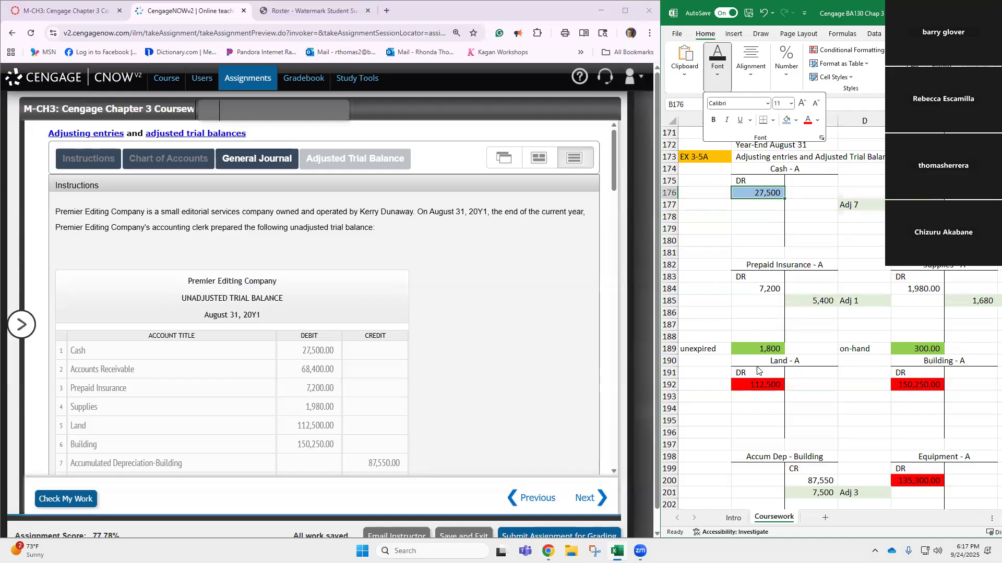
click(754, 384)
click(754, 385)
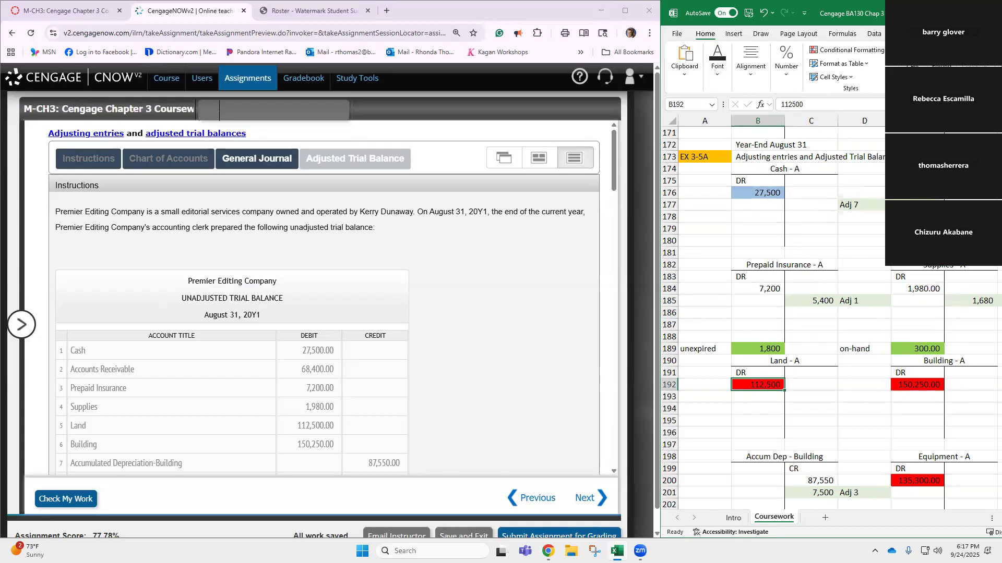
click(917, 193)
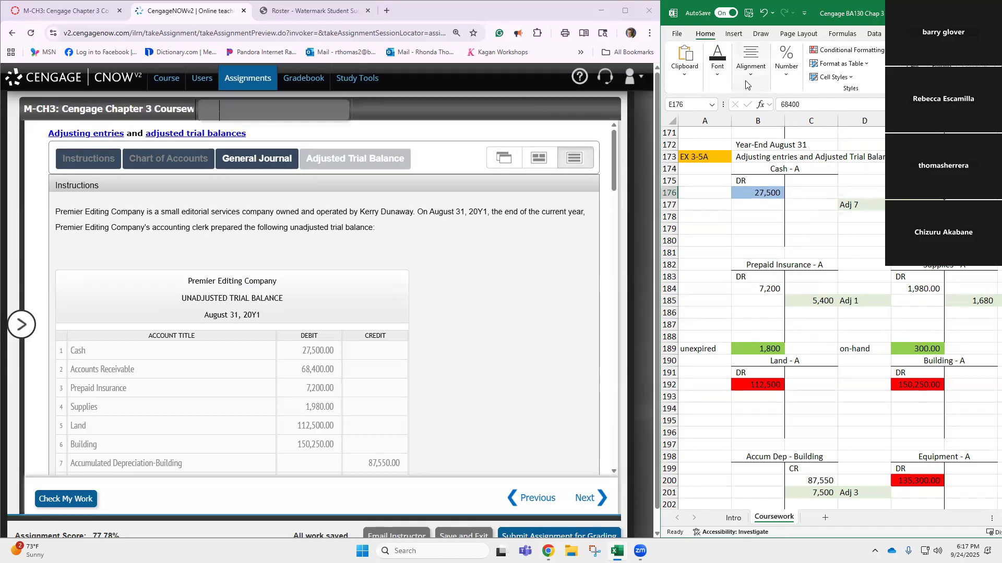
click(722, 72)
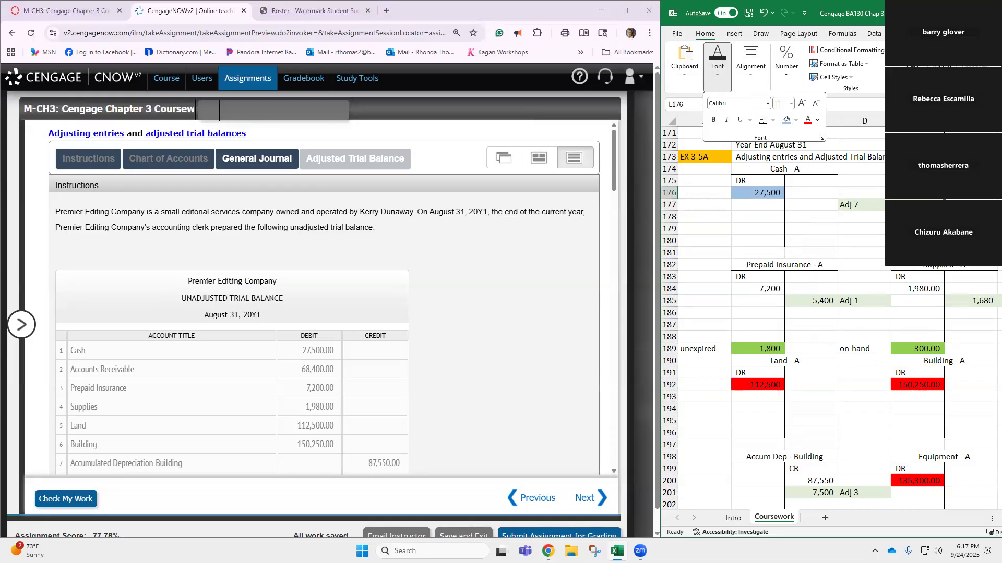
click(867, 228)
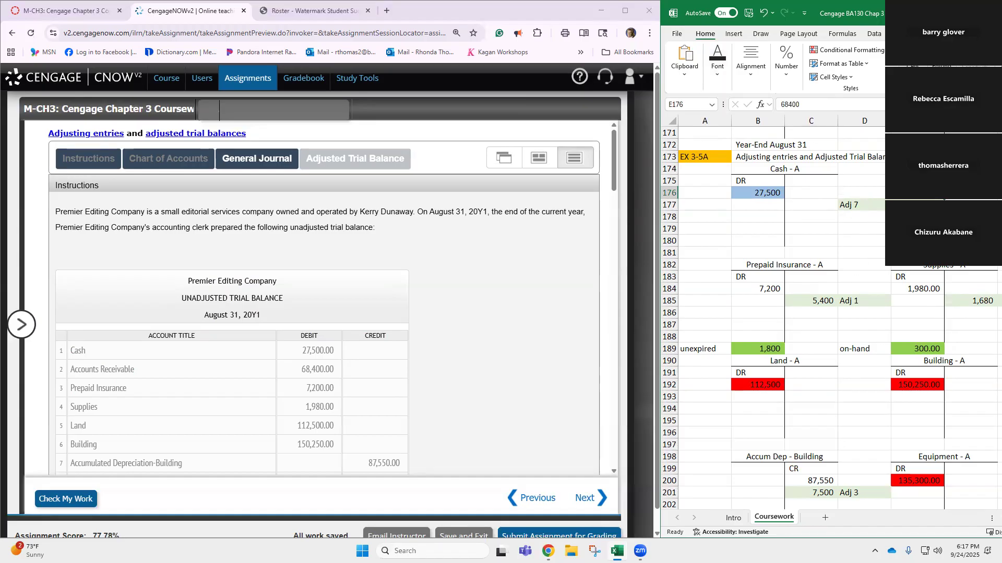
Step: Apply the comma number style to the Supplies debit balance in E184 and select the Land balance in B192
click(767, 291)
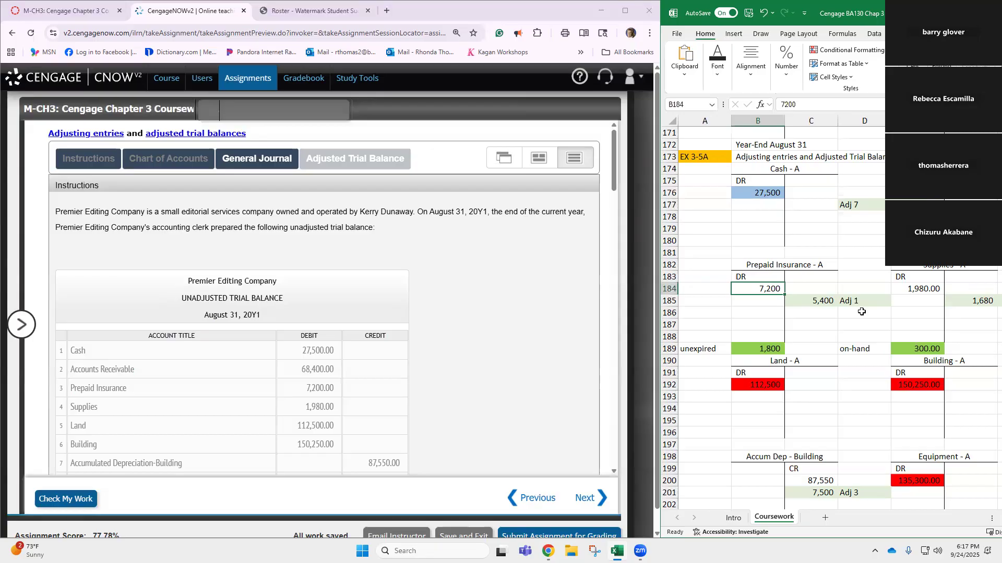
click(913, 291)
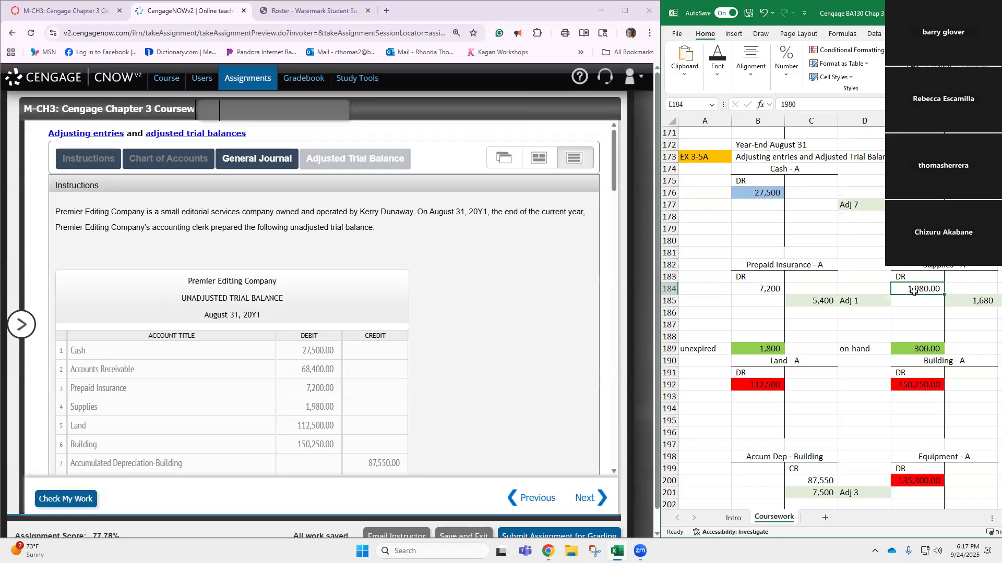
click(786, 73)
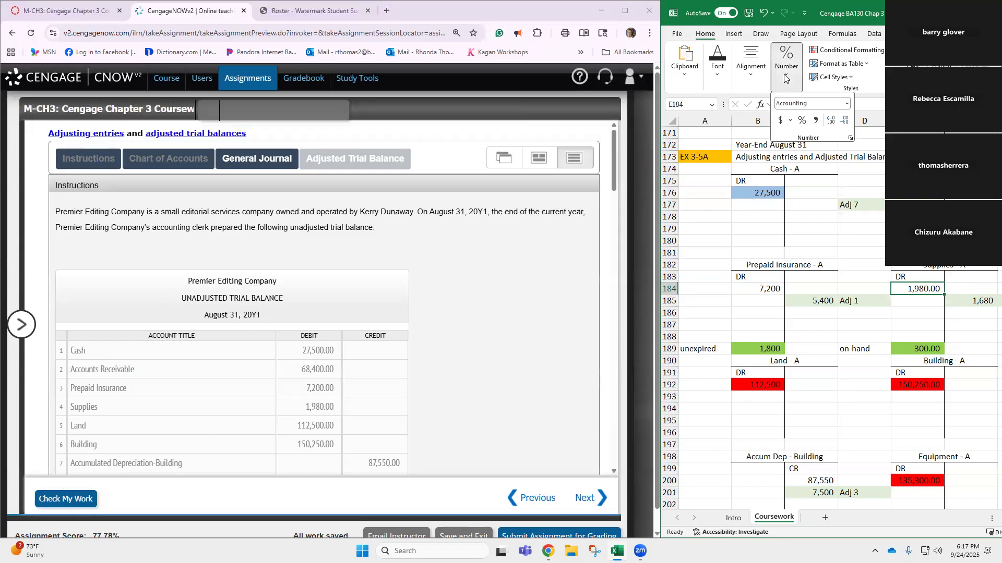
click(818, 120)
click(817, 121)
click(922, 287)
scroll(803, 360, down, 2)
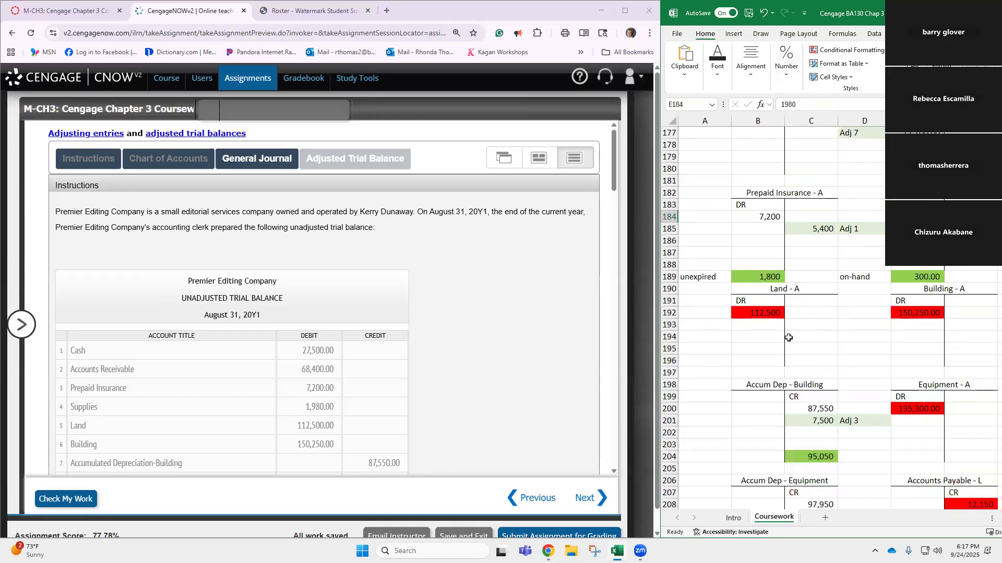
click(763, 318)
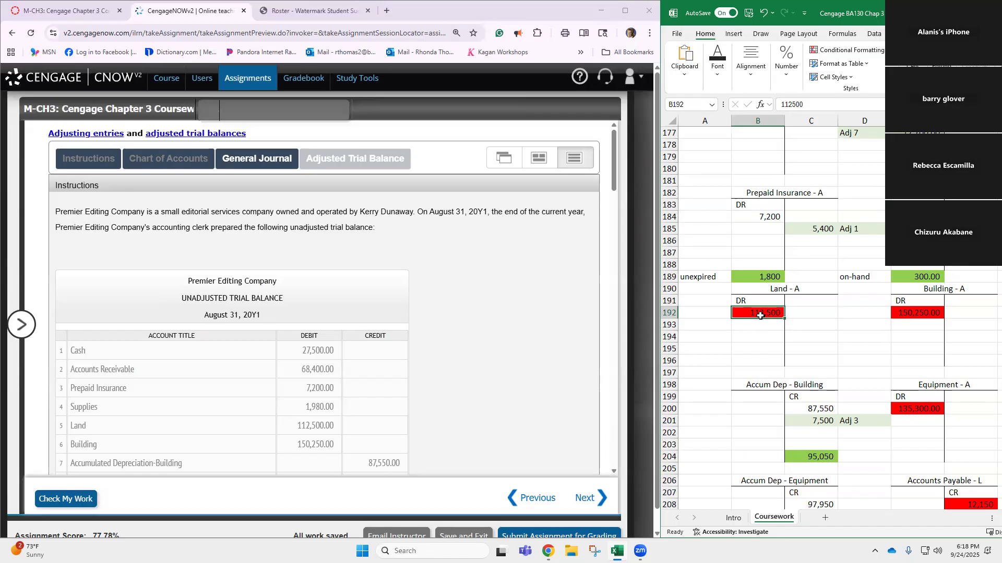
Step: Fill the Land balance in B192 and the Building balance in E192 with light blue
click(718, 62)
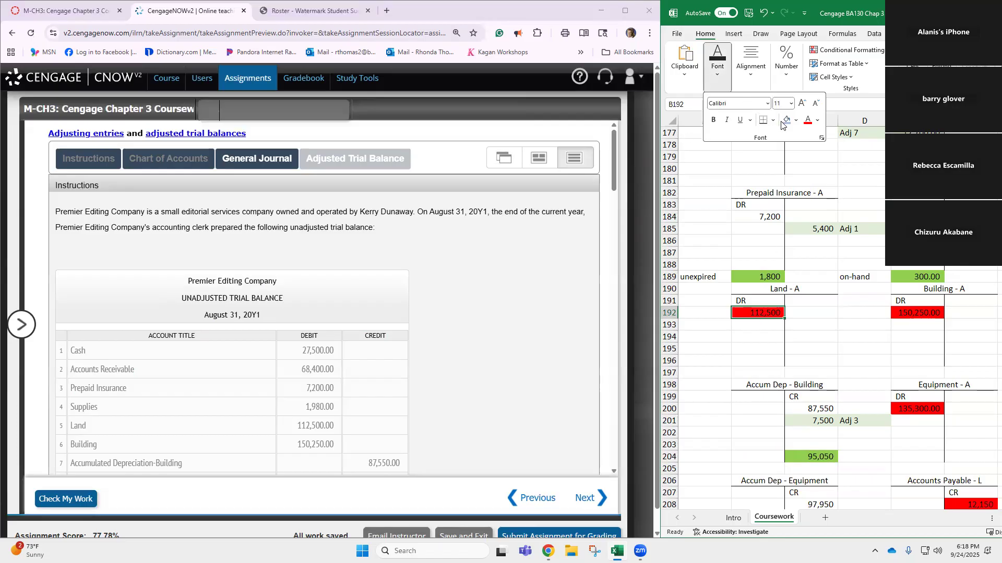
click(783, 122)
click(913, 313)
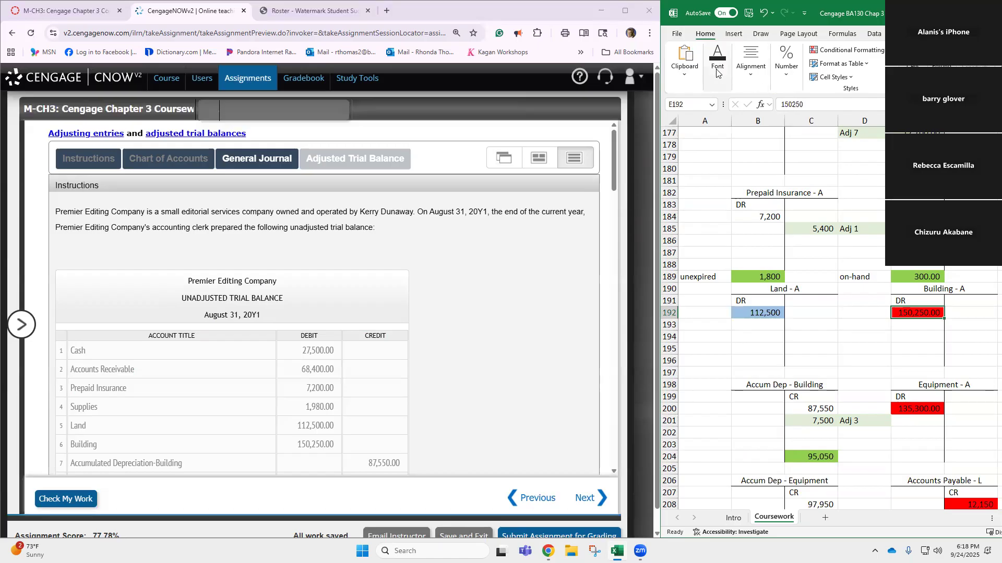
click(717, 70)
click(787, 121)
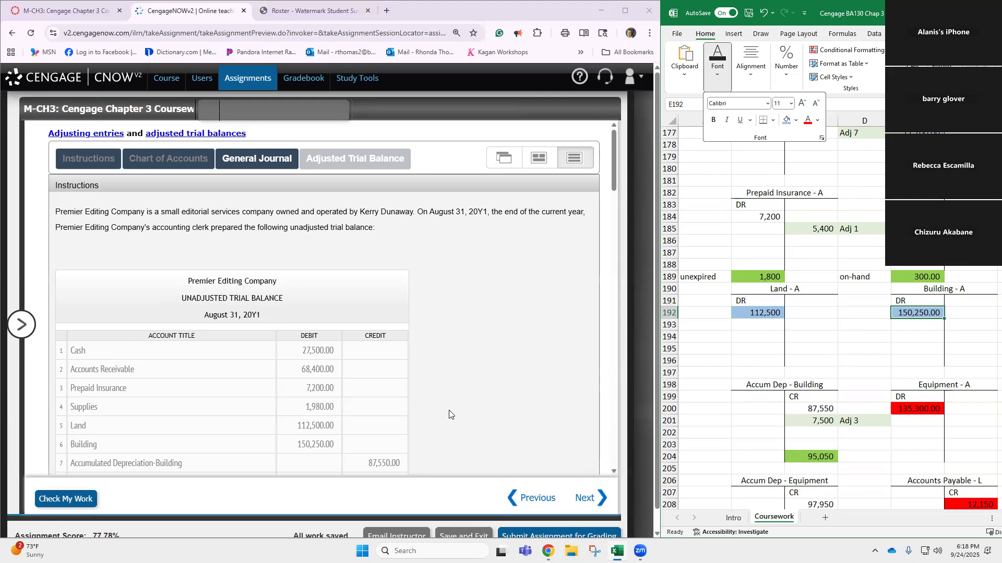
Step: Check the Accumulated Depreciation-Building balance against the trial balance and fill the Equipment balance in E200 with light blue
scroll(449, 414, down, 2)
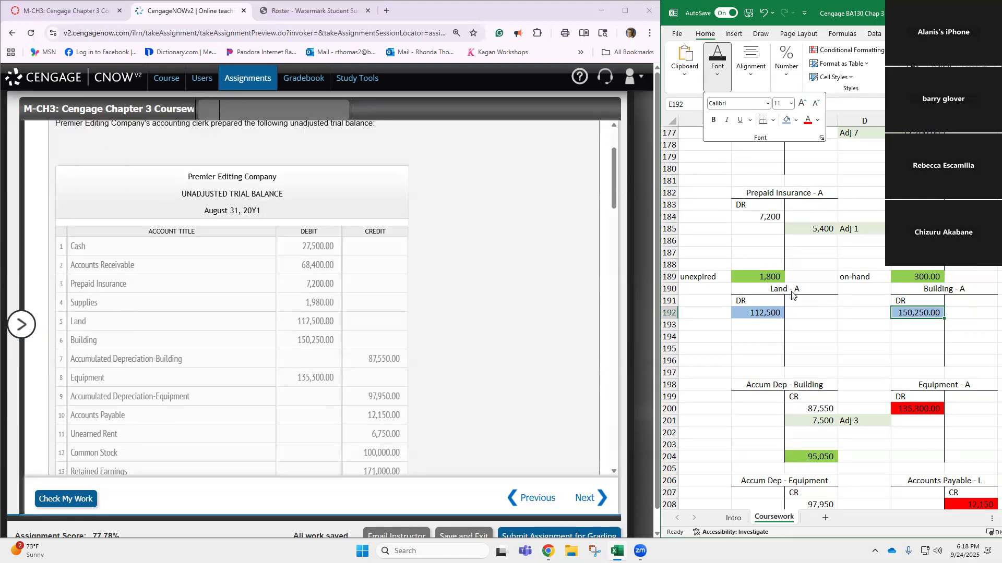
scroll(785, 373, down, 1)
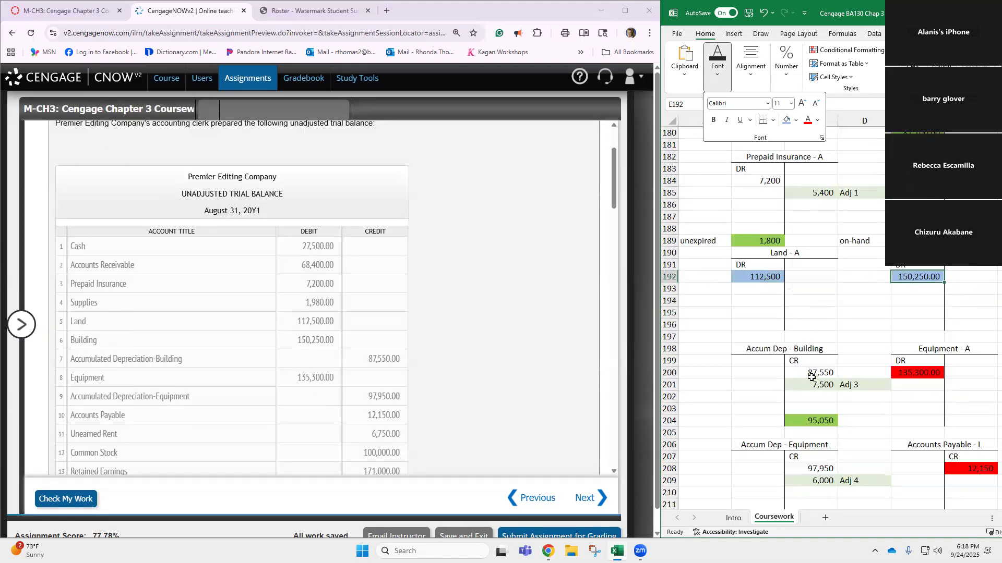
scroll(809, 365, down, 1)
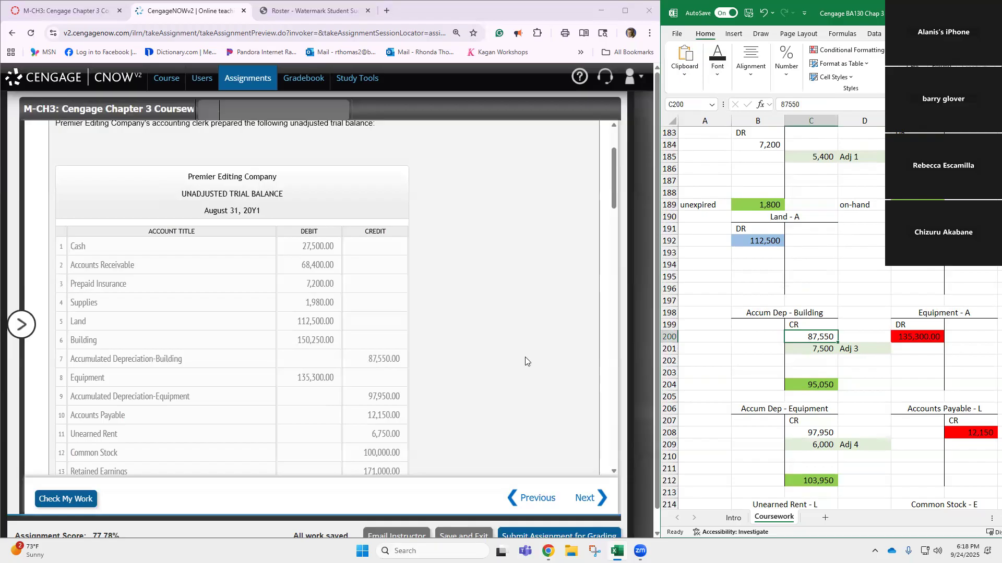
click(907, 337)
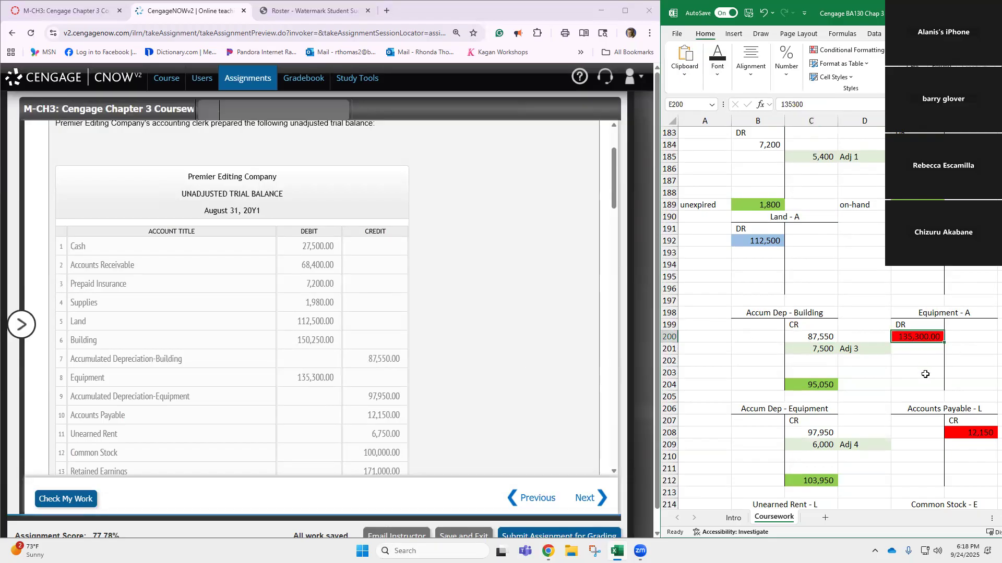
scroll(800, 326, down, 1)
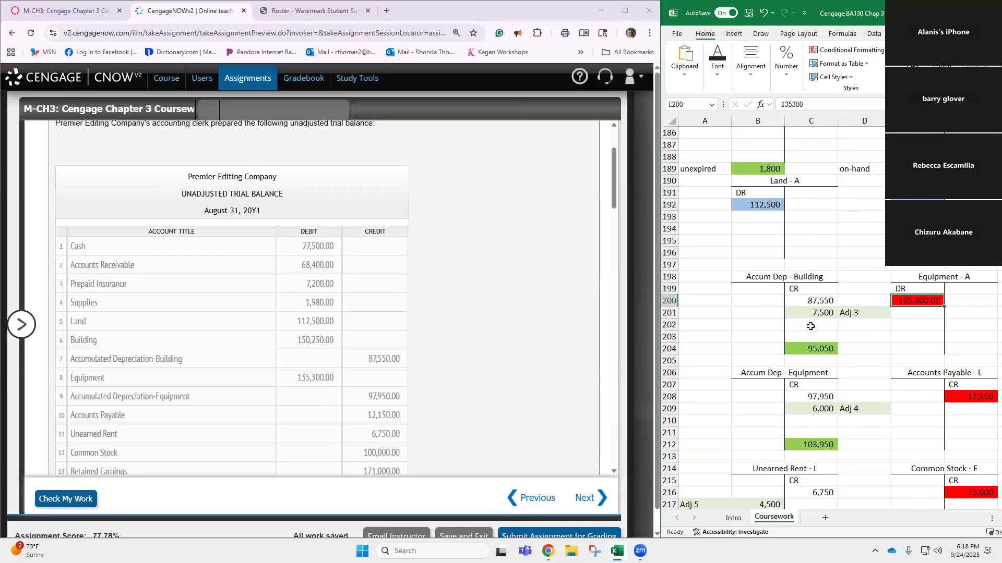
click(716, 73)
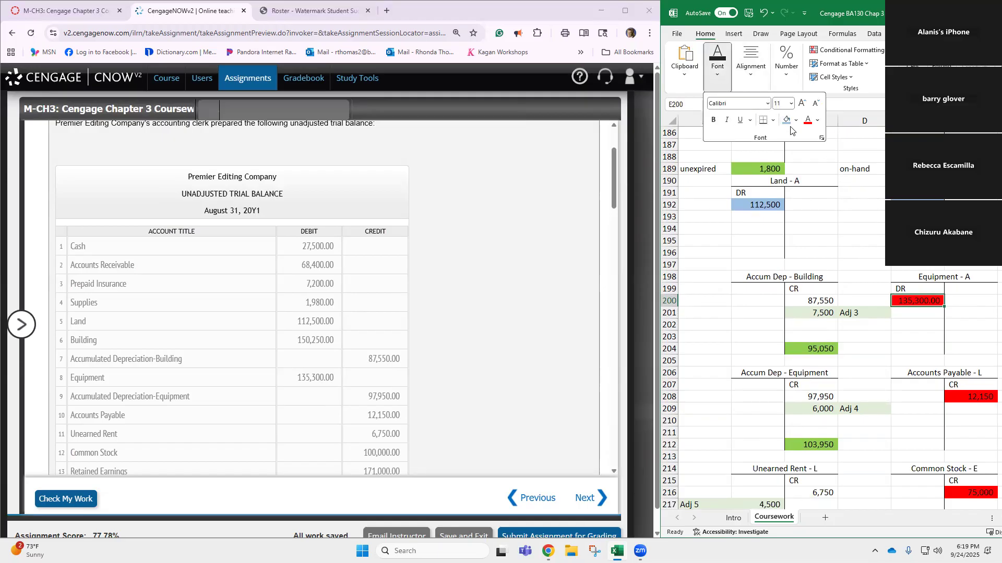
click(787, 122)
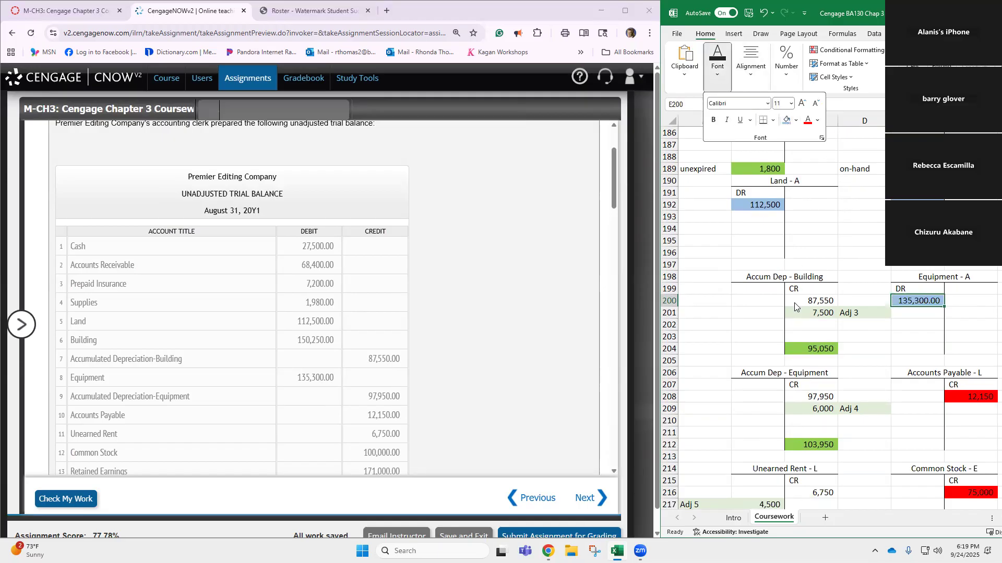
Step: Check the Accumulated Depreciation-Equipment balance in C208 and fill the Accounts Payable balance in F208 with light blue
click(818, 395)
click(813, 395)
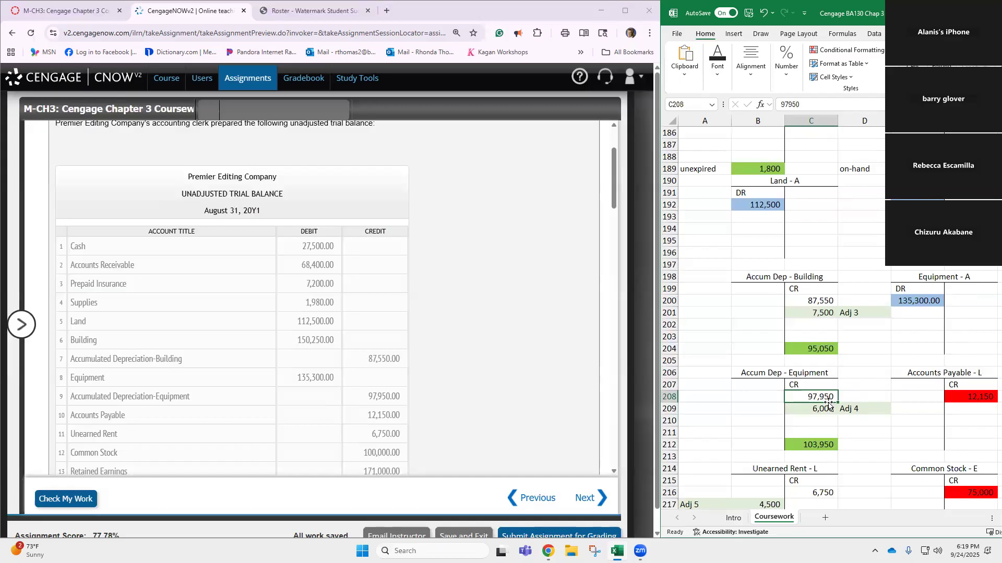
scroll(977, 392, down, 1)
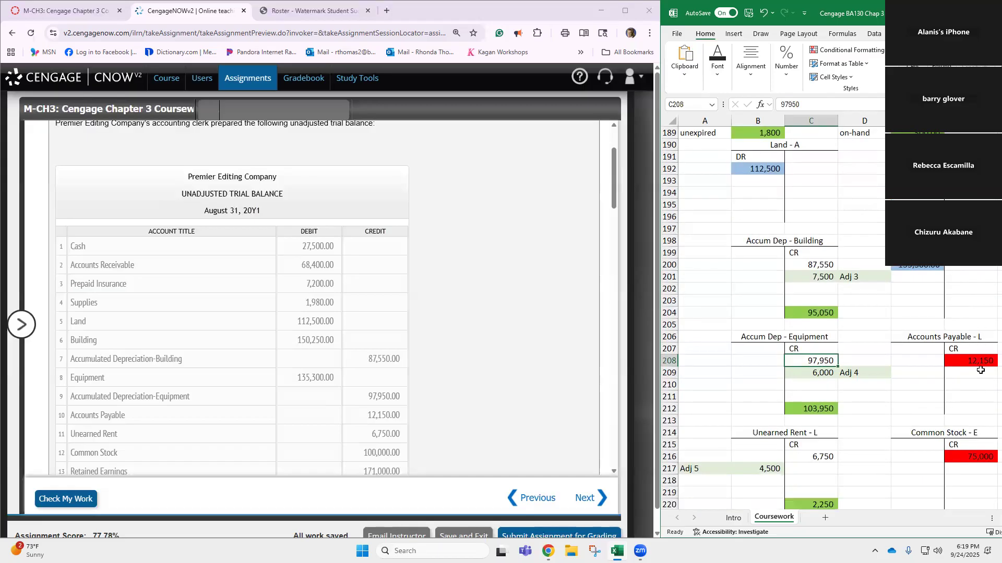
click(985, 363)
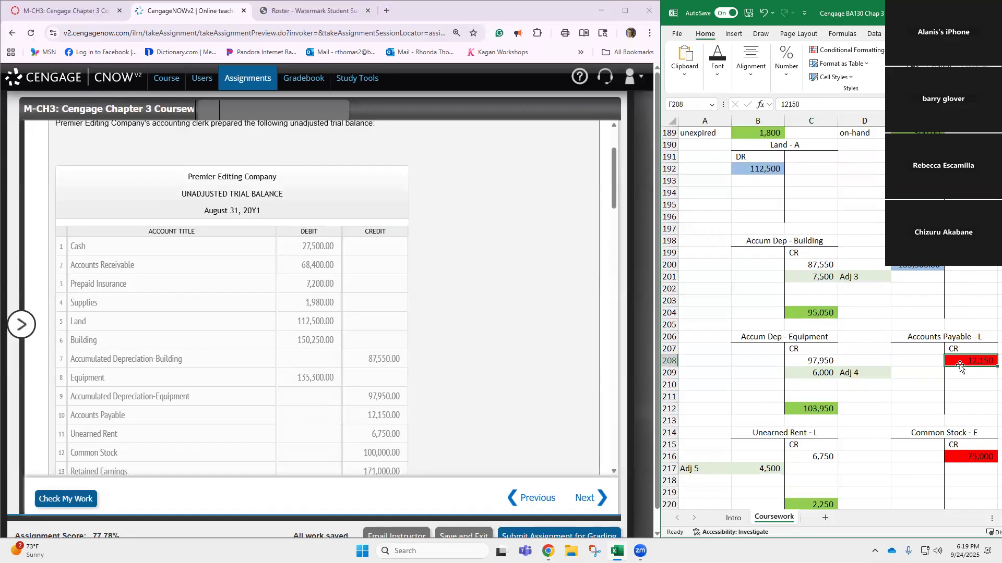
click(722, 76)
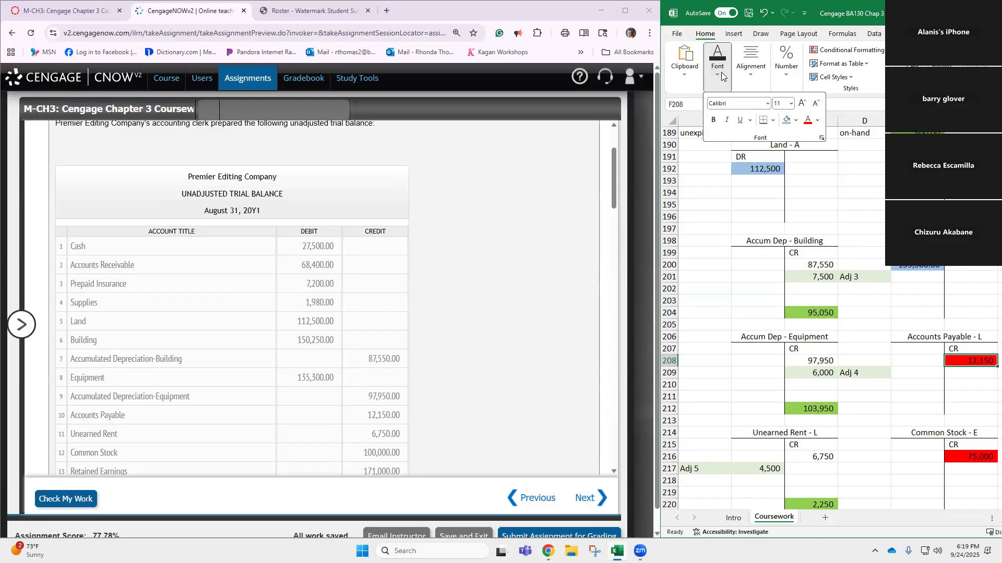
click(786, 122)
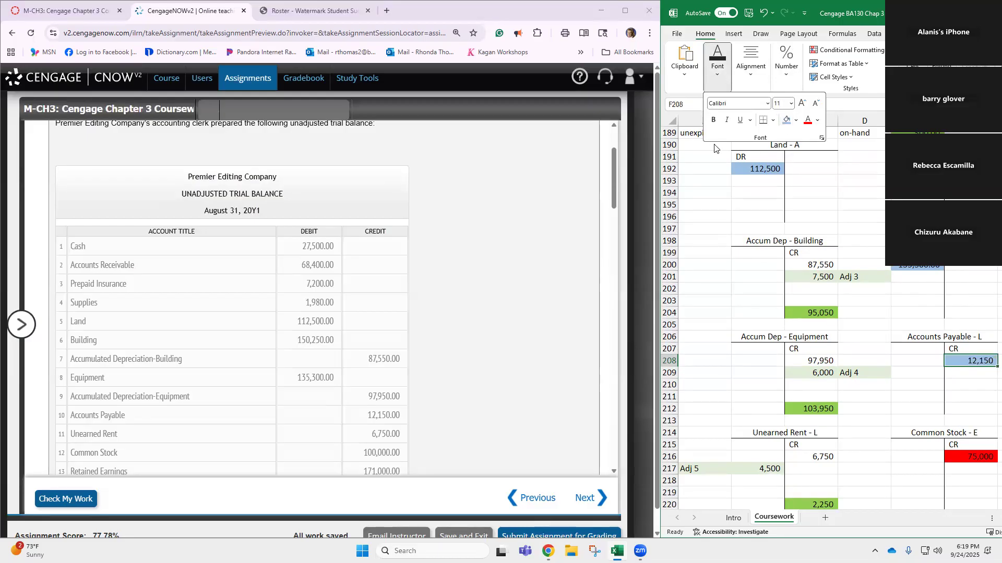
Step: Set the Common Stock credit balance in F216 to 100,000 and fill the cell with light blue
scroll(841, 388, down, 1)
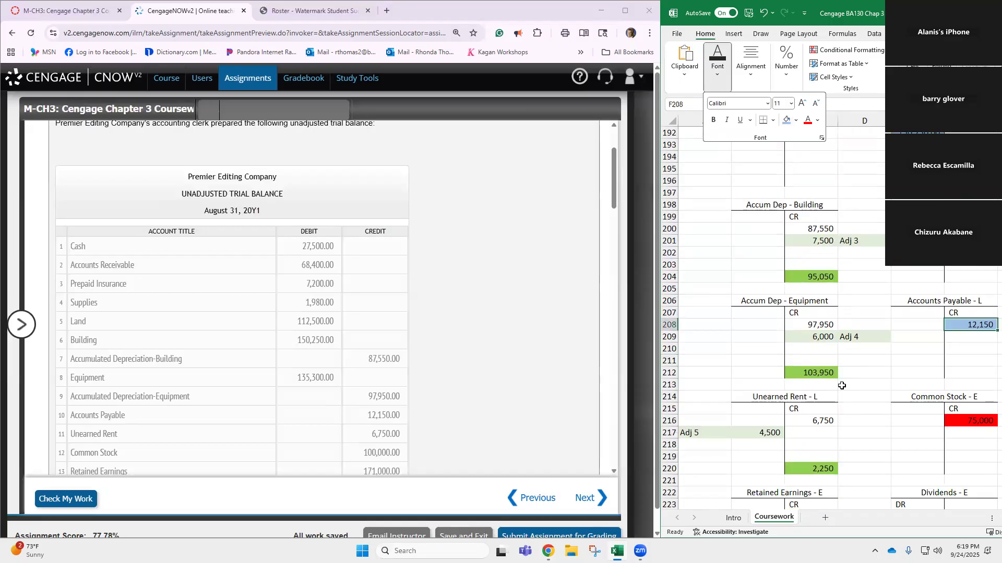
scroll(823, 408, down, 1)
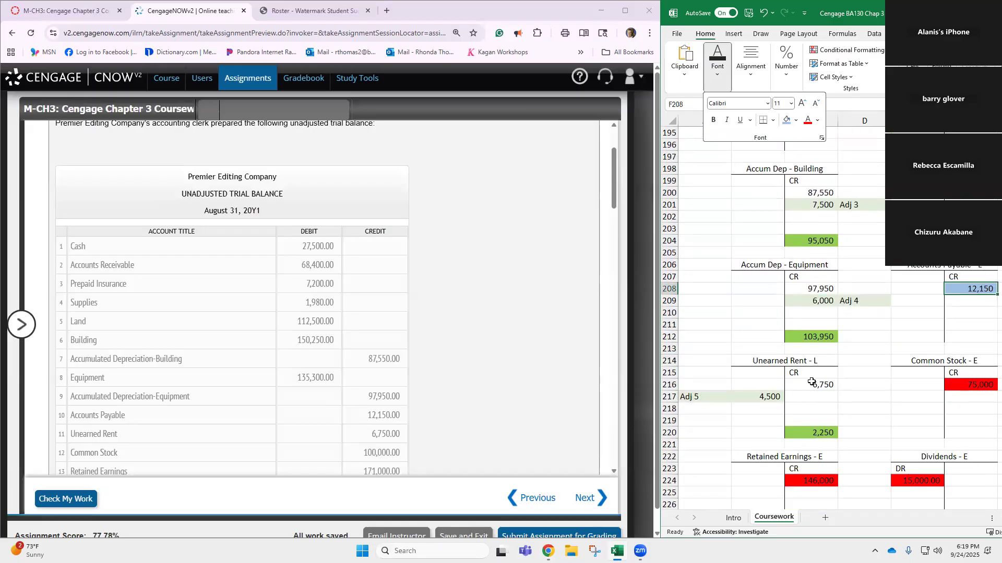
click(812, 383)
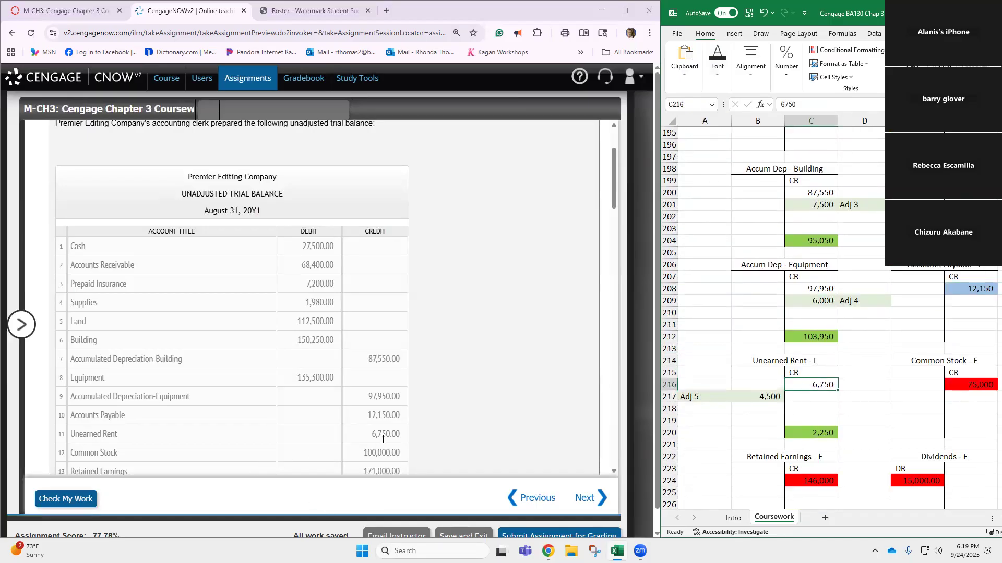
scroll(394, 440, down, 2)
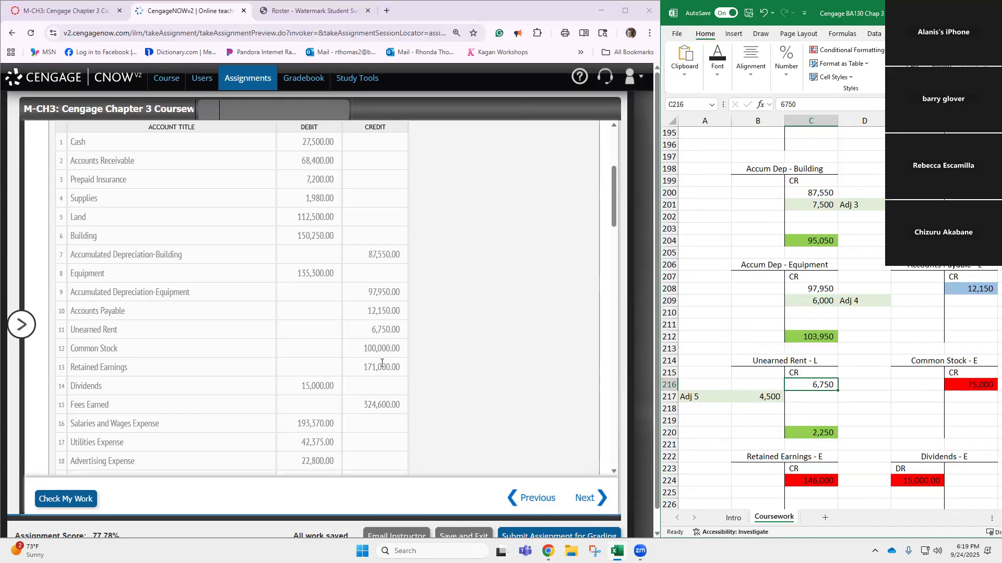
scroll(928, 379, down, 1)
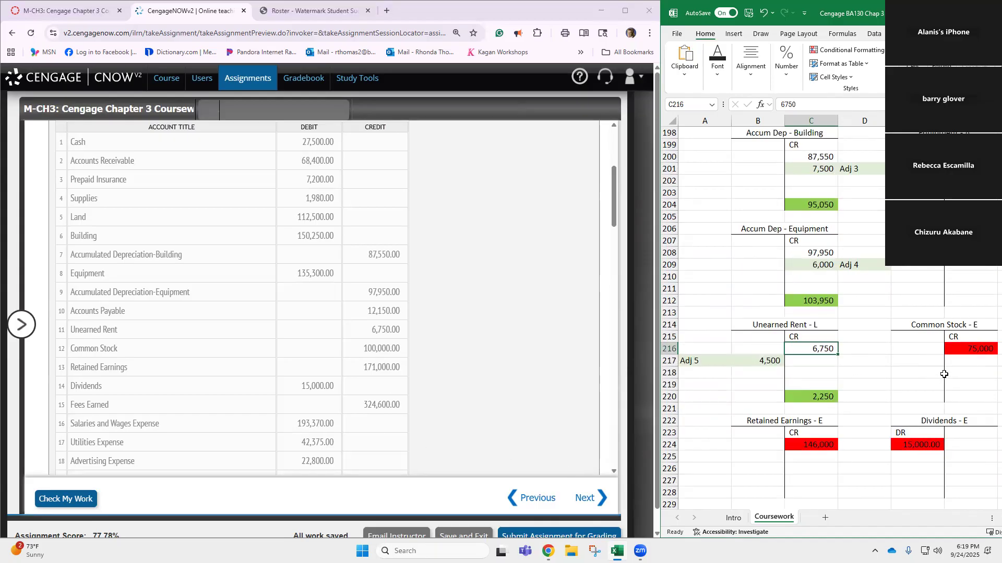
click(968, 349)
text(100,0)
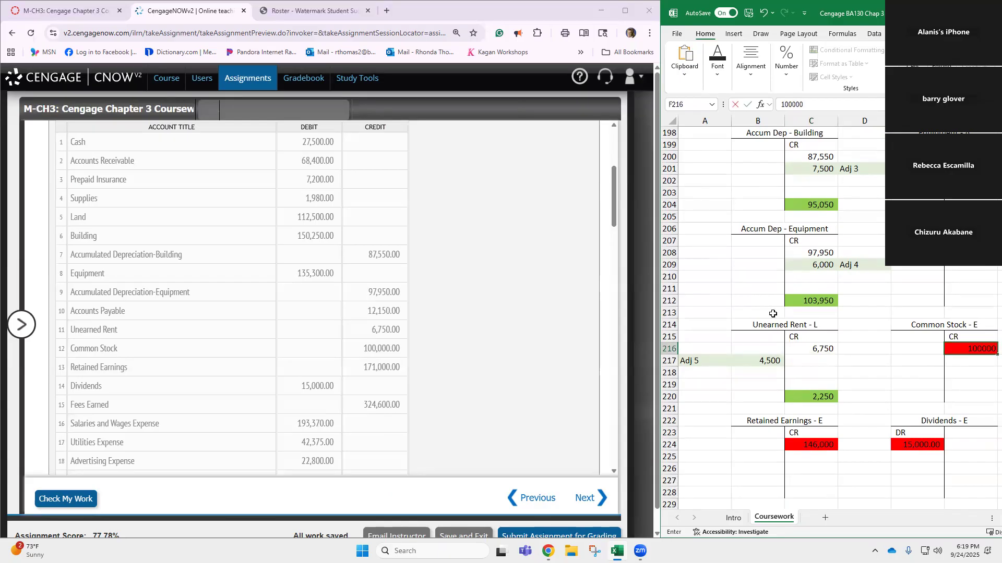
text(00)
key(Return)
click(988, 350)
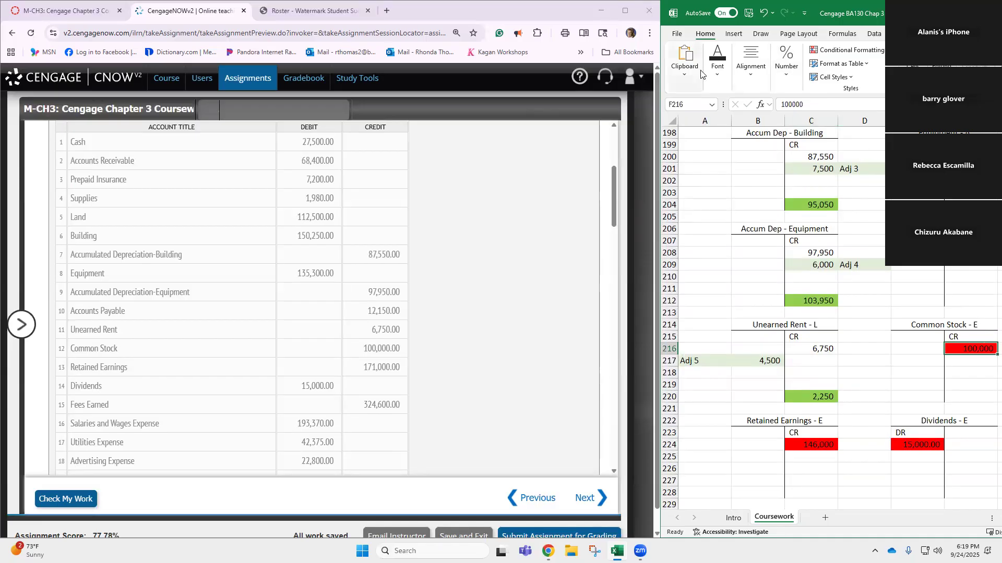
click(717, 65)
click(789, 124)
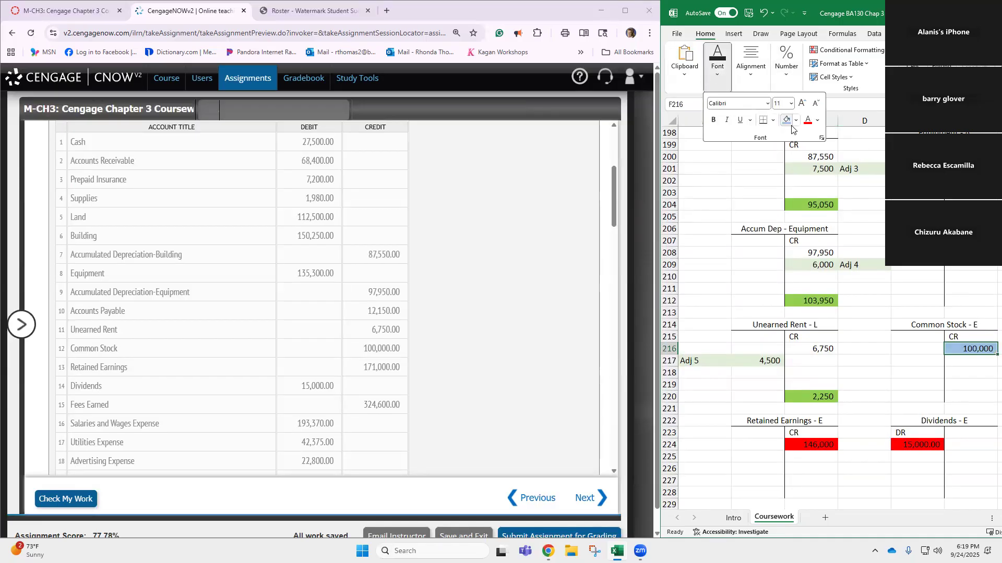
Step: Set the Retained Earnings credit balance in C224 to 171,000 and fill the cell with light blue
click(809, 447)
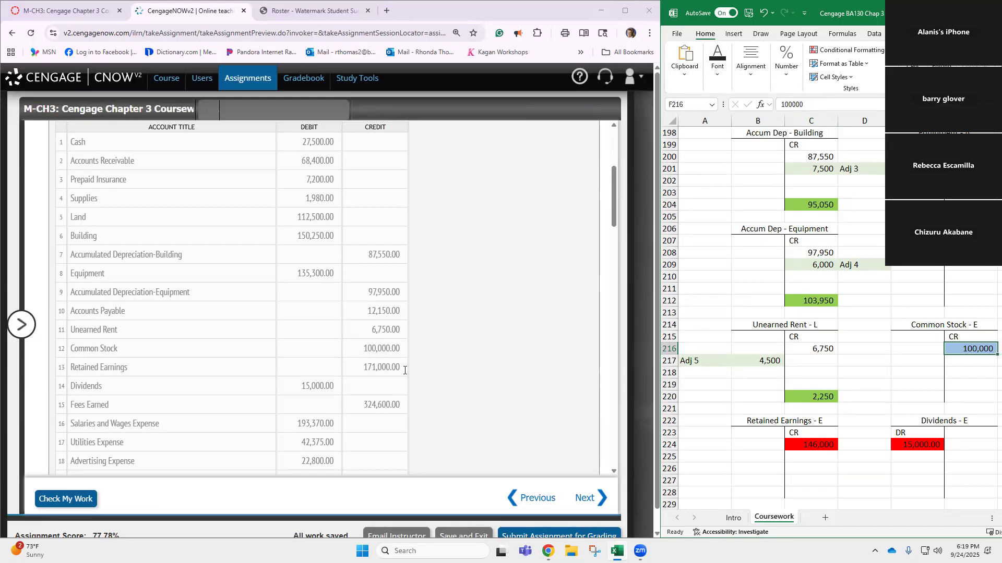
scroll(726, 411, down, 2)
click(796, 374)
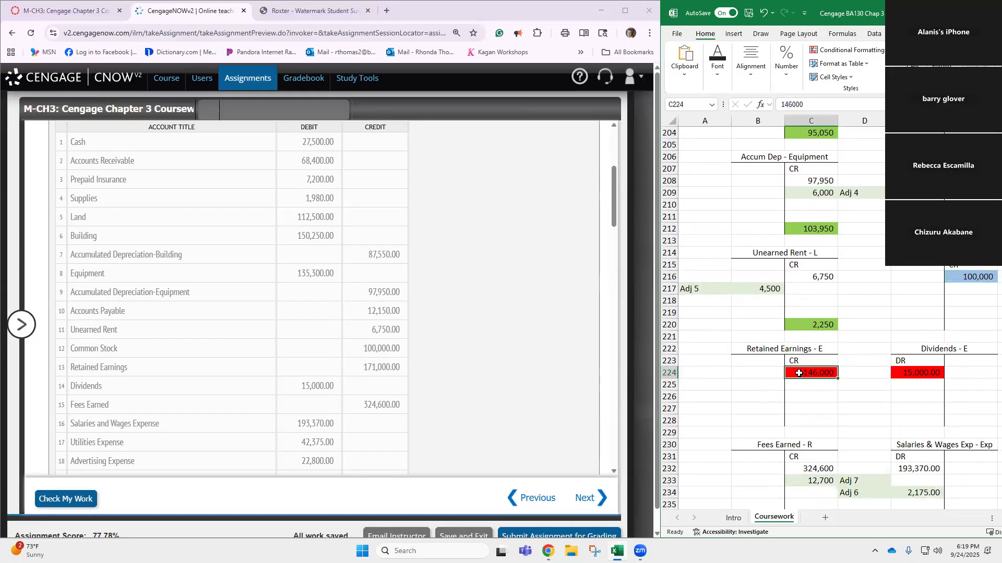
text(171000)
key(Return)
click(803, 374)
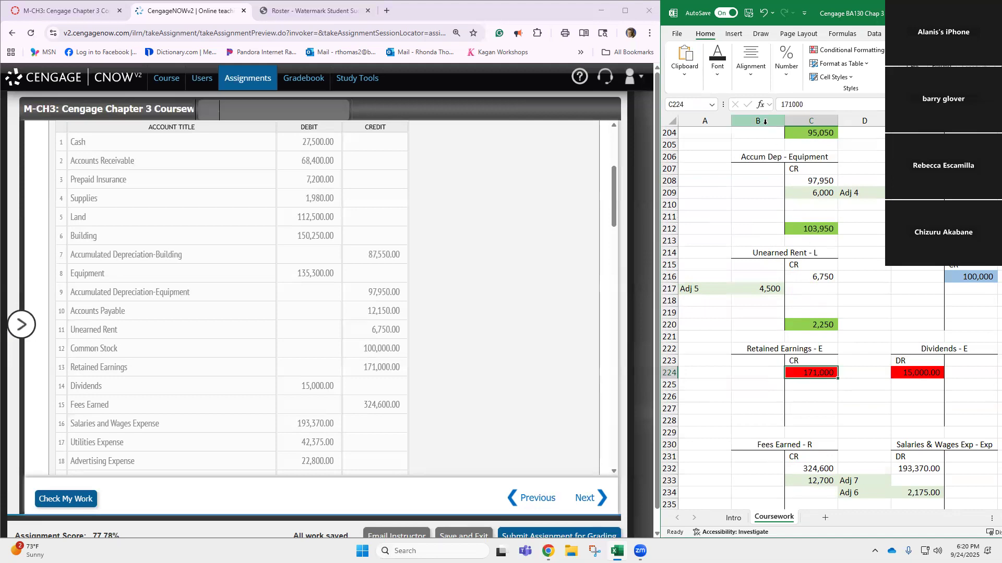
click(717, 65)
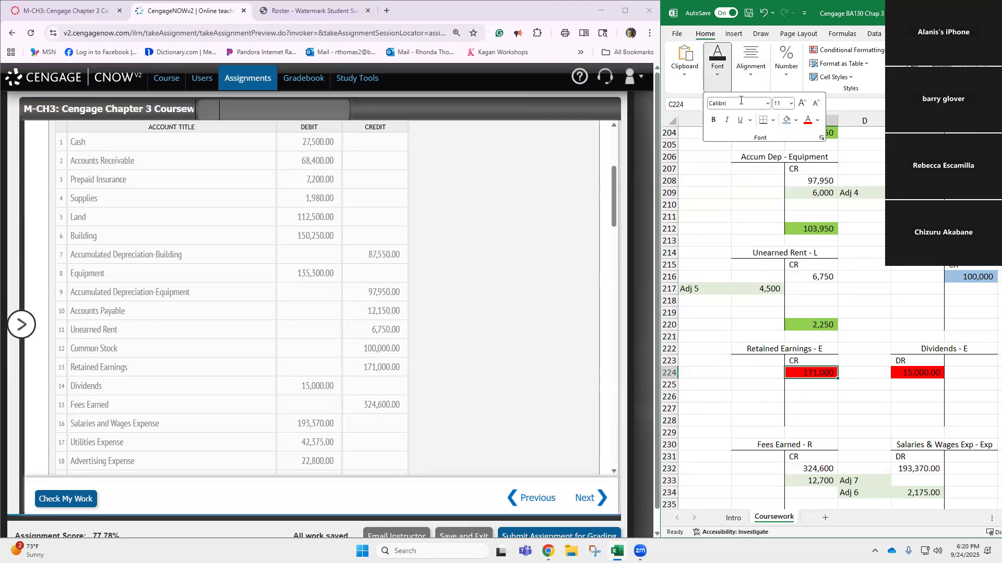
click(786, 120)
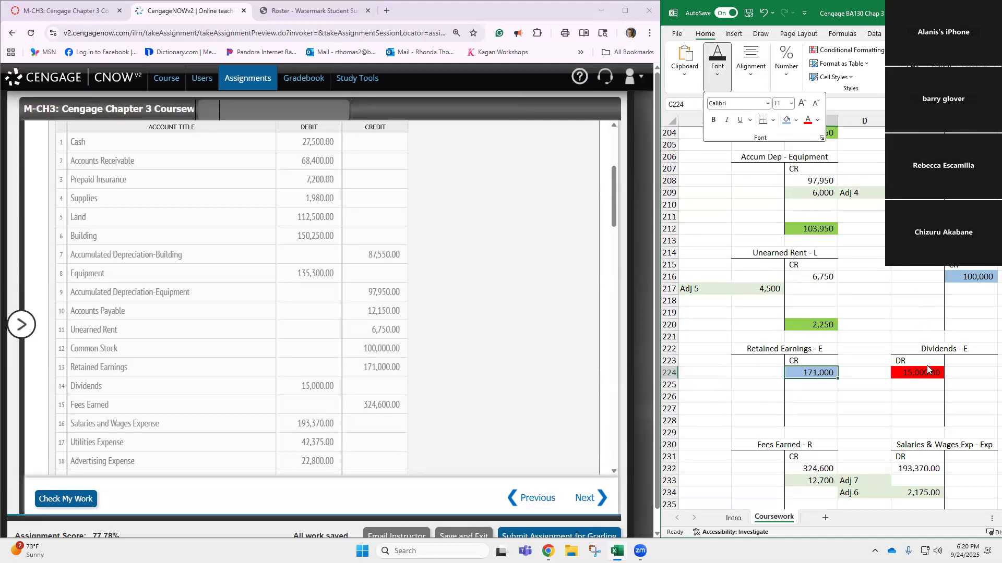
Step: Fill the Dividends balance in E224 with light blue and reduce its number format to no decimal places
click(924, 371)
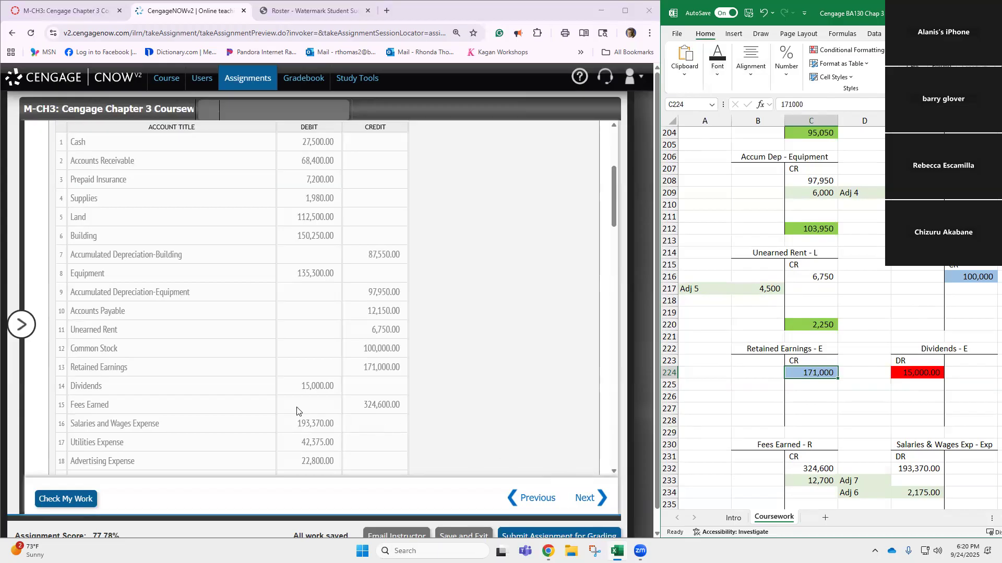
click(916, 372)
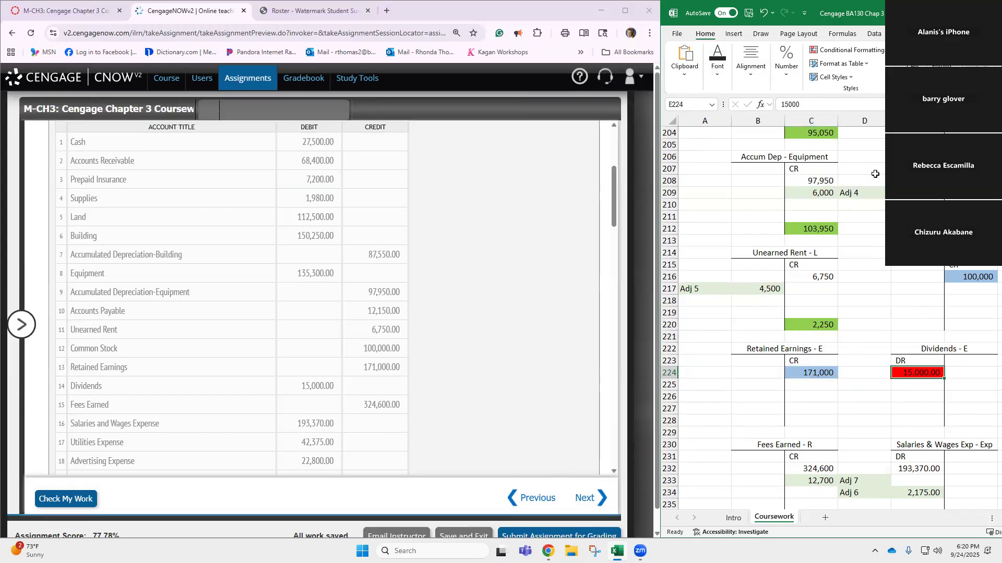
click(717, 68)
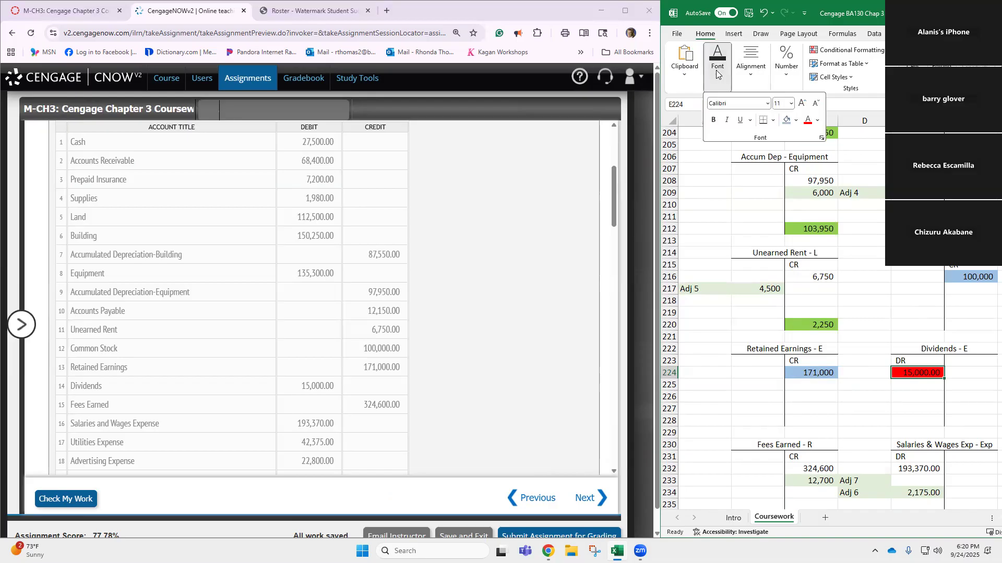
click(787, 120)
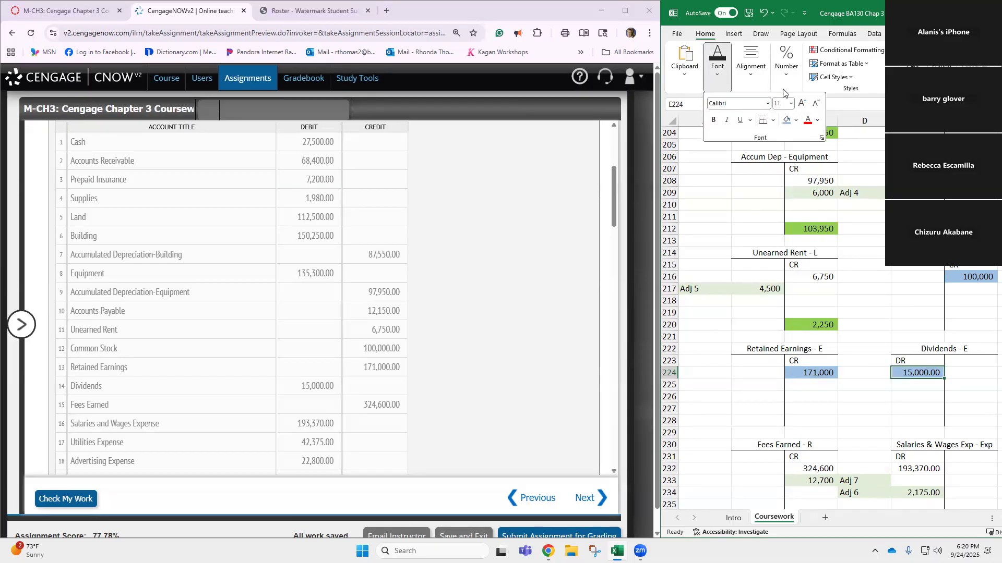
click(786, 65)
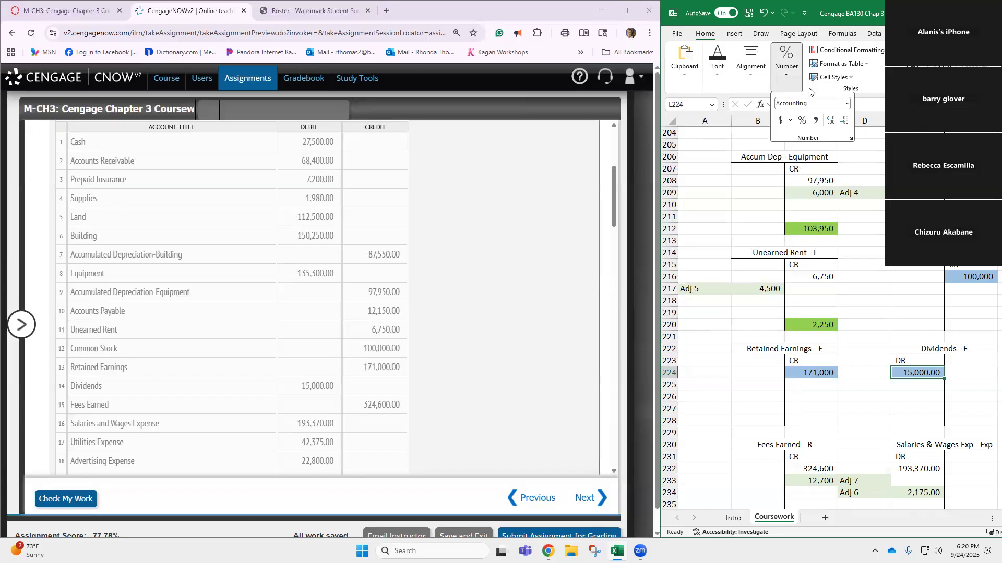
click(845, 122)
click(845, 122)
click(876, 367)
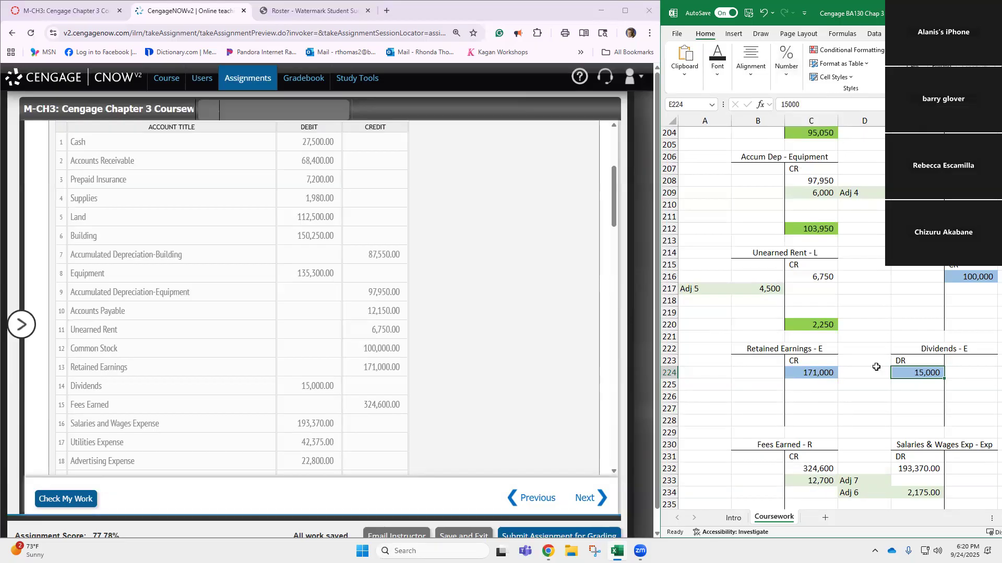
scroll(877, 367, down, 2)
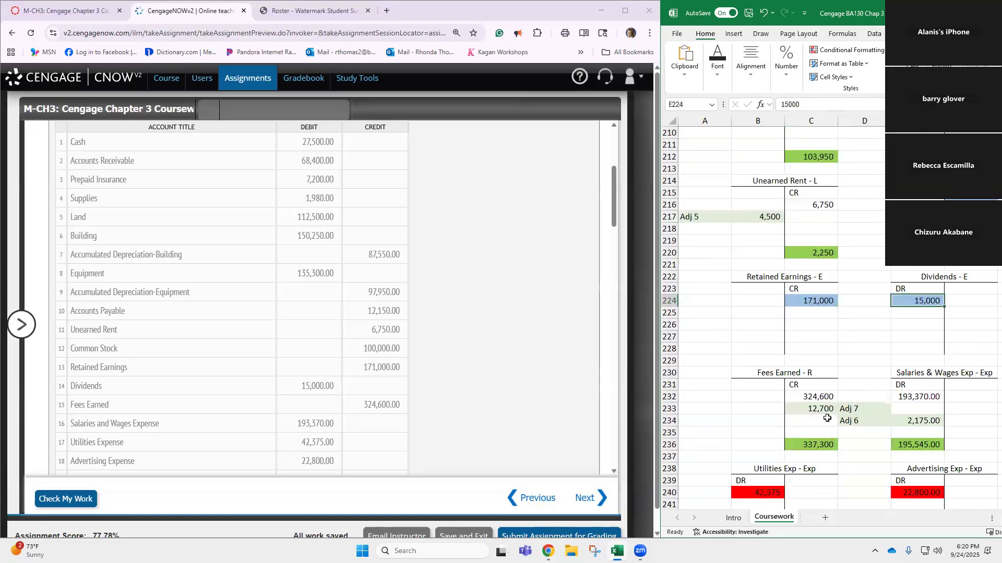
Step: Check the Fees Earned balance in C232 and the Salaries & Wages Expense balance in E232 against the unadjusted trial balance
click(819, 398)
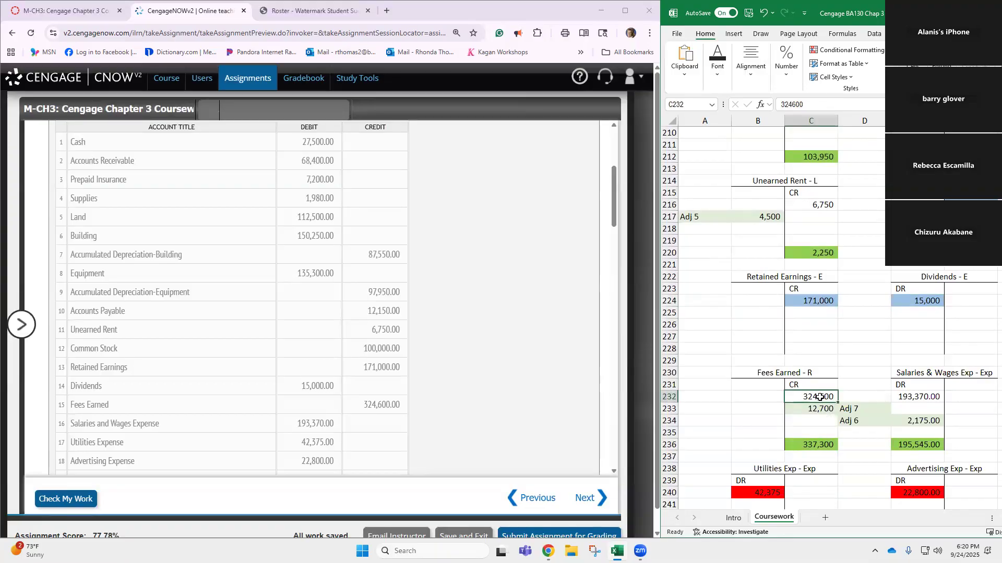
scroll(846, 366, down, 2)
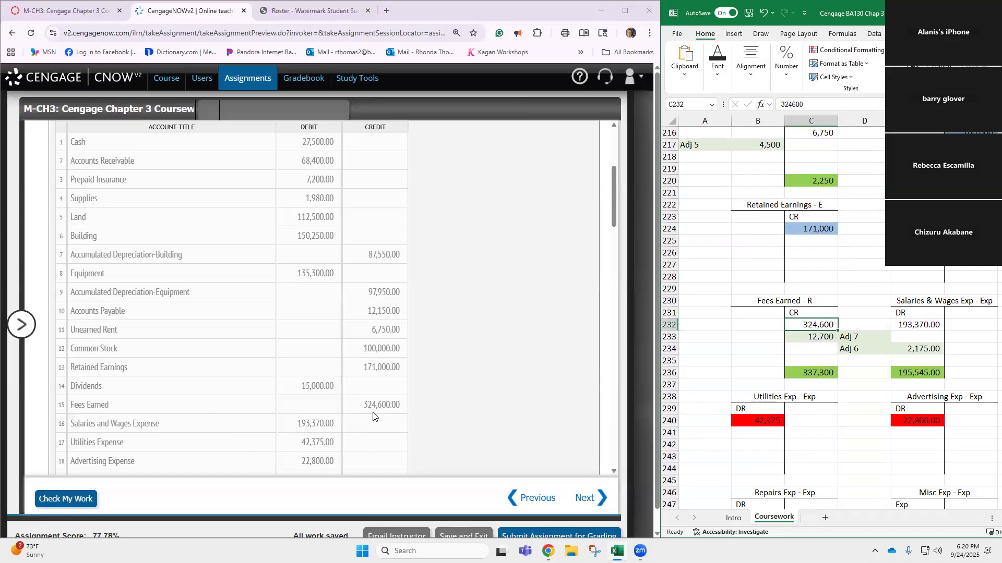
click(825, 331)
scroll(360, 428, down, 2)
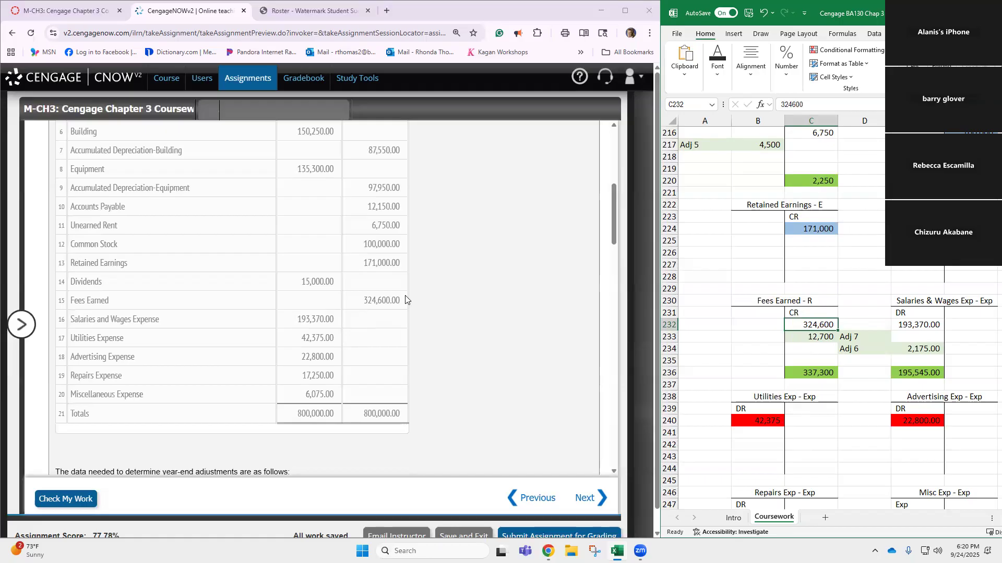
click(919, 324)
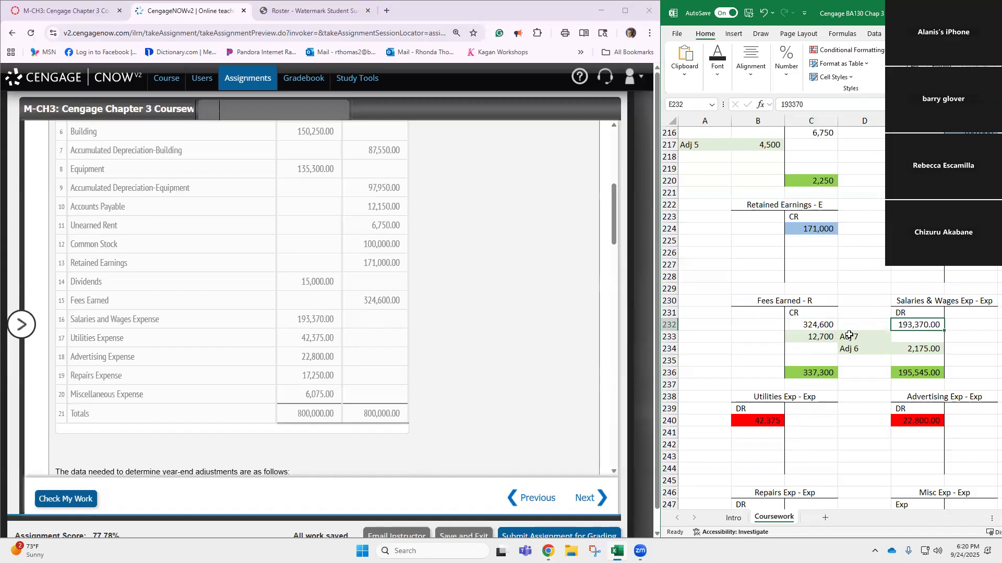
Step: Fill the Utilities Expense balance in B240 and the Advertising Expense balance in E240 with light blue
scroll(772, 409, down, 1)
click(768, 385)
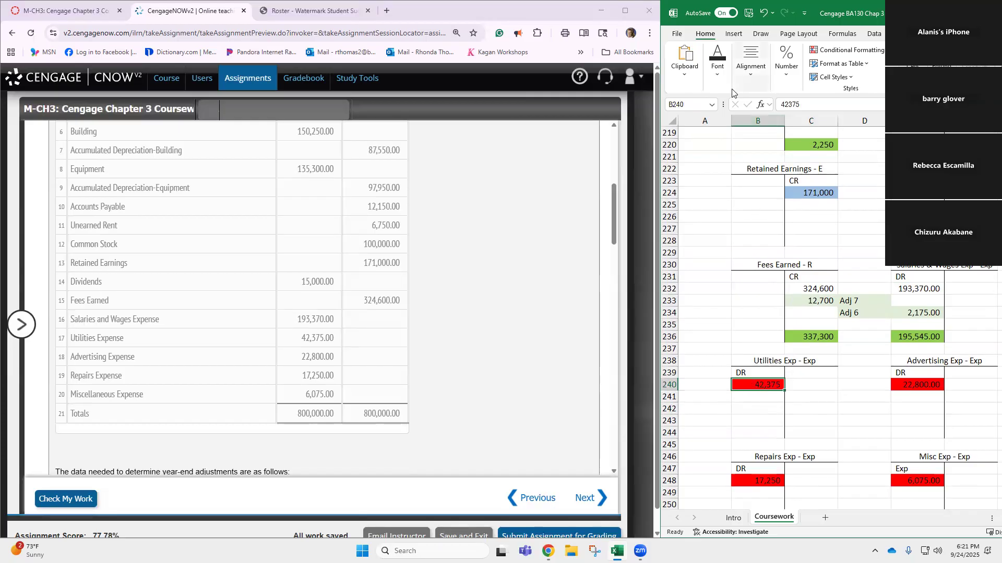
click(716, 73)
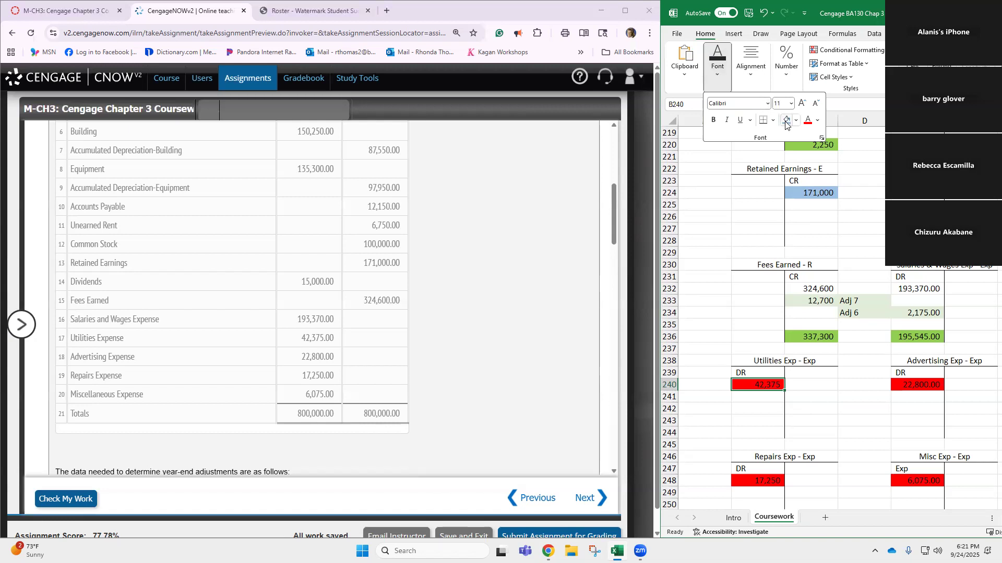
click(787, 120)
click(913, 387)
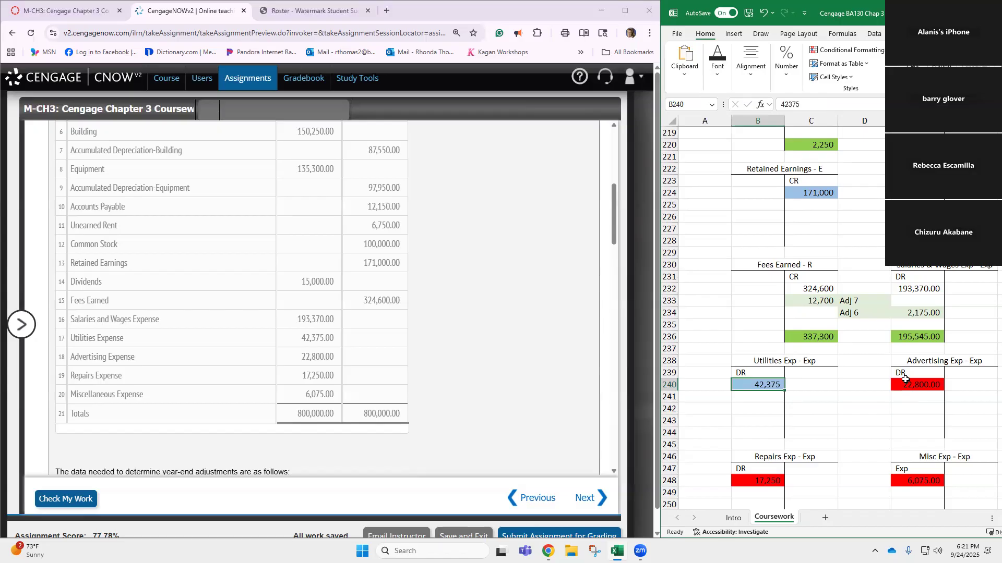
click(902, 383)
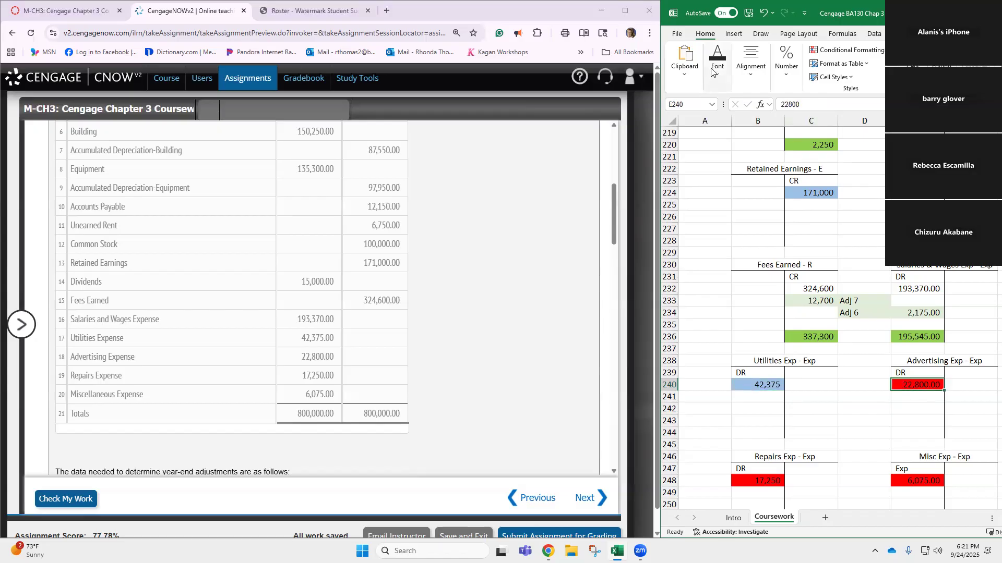
click(720, 85)
click(786, 120)
Step: Fill the Repairs Expense balance in B248 and the Miscellaneous Expense balance in E248 with light blue
scroll(831, 371, down, 2)
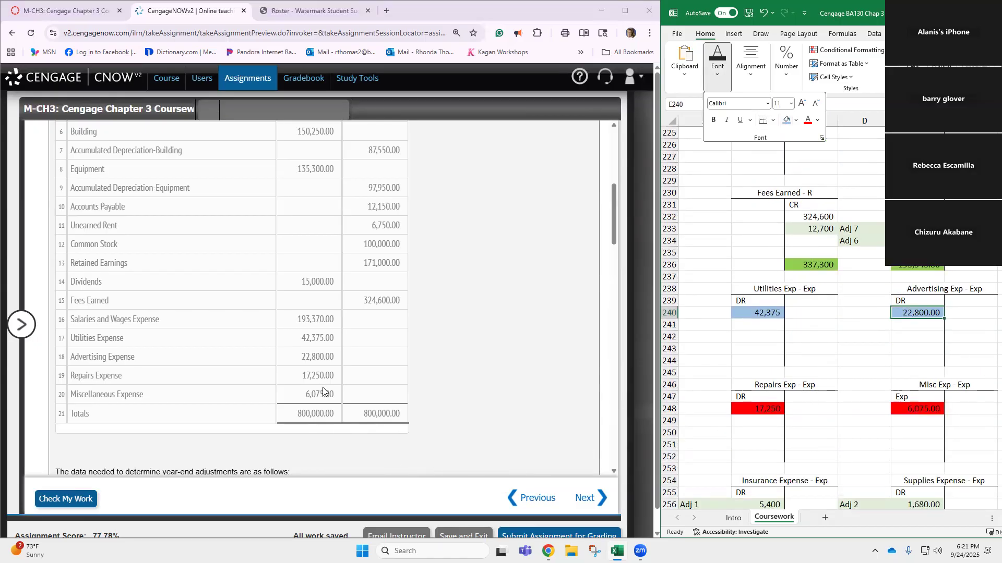
click(745, 410)
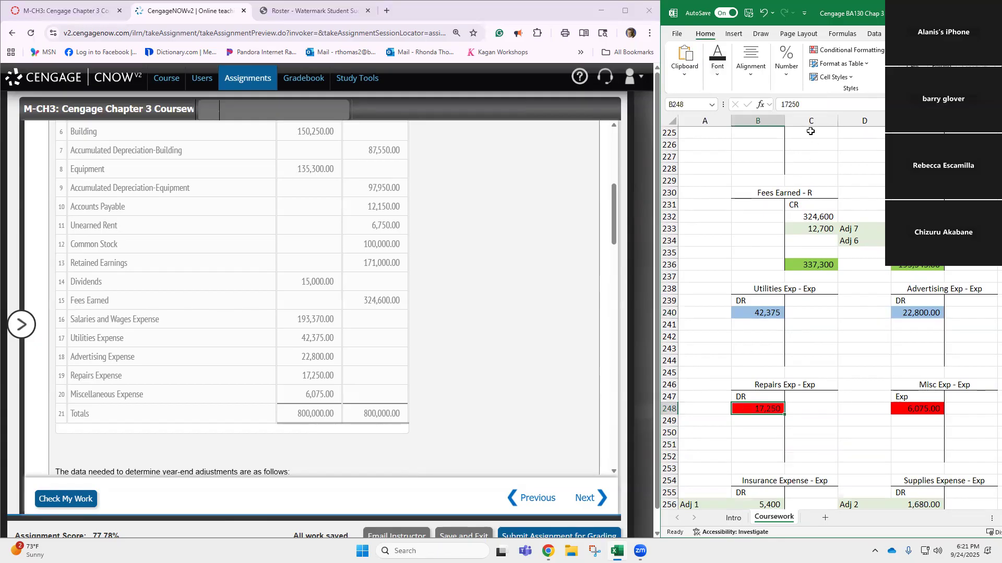
click(724, 71)
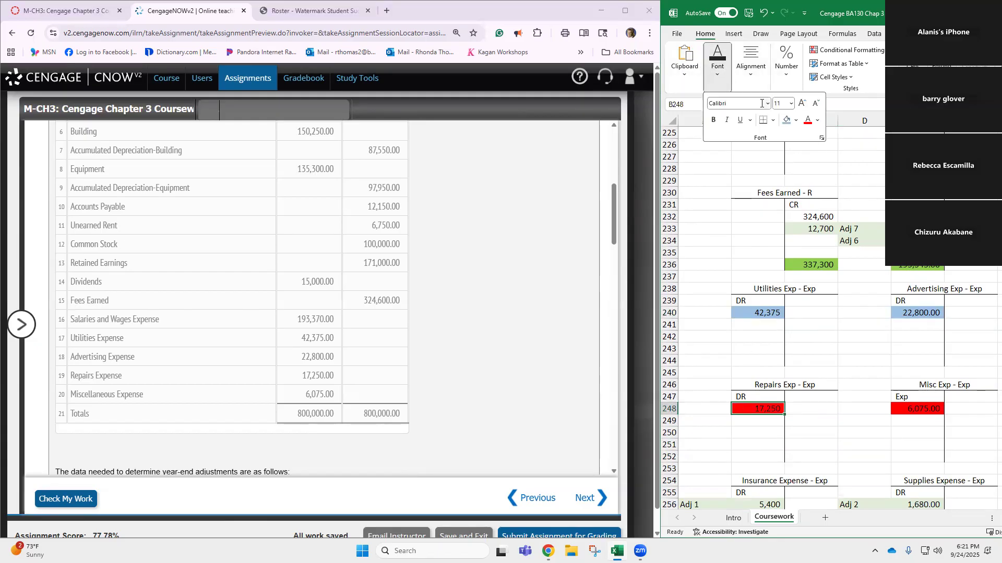
click(784, 121)
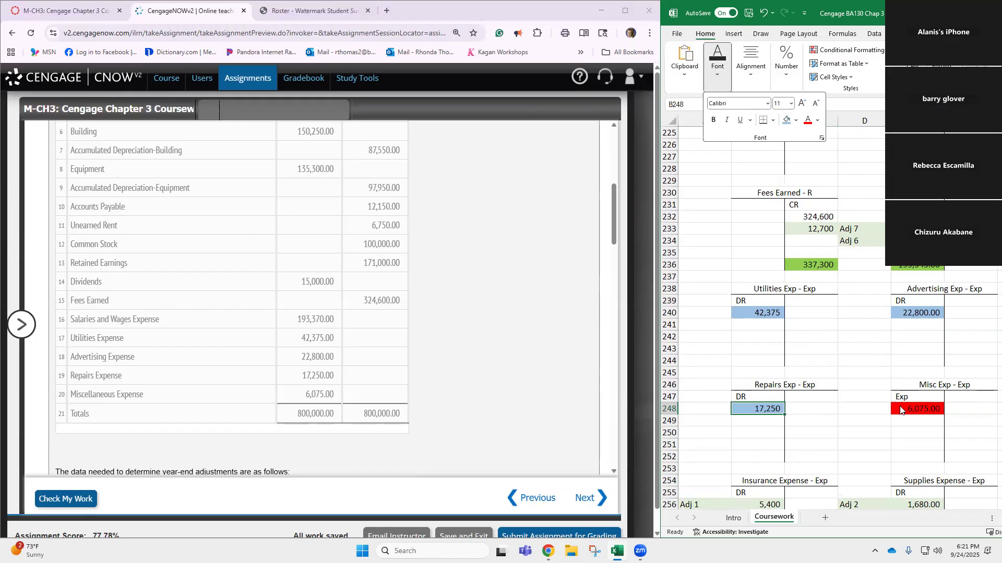
click(917, 412)
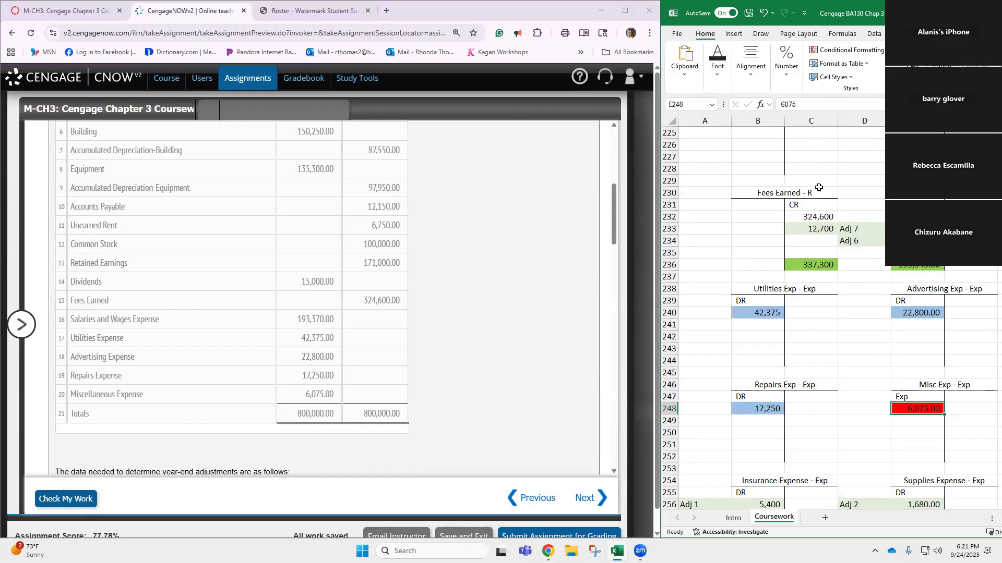
click(717, 65)
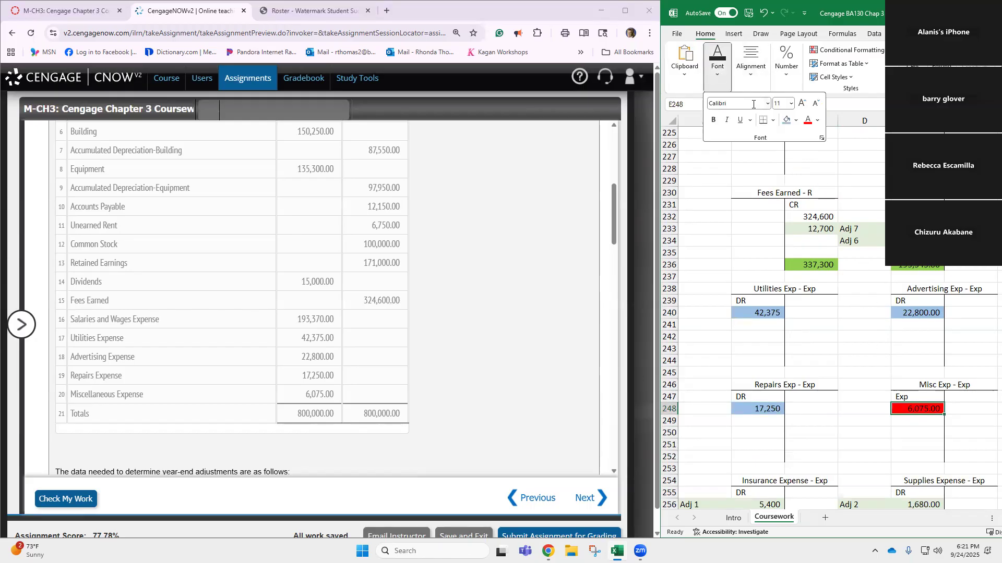
click(786, 121)
Step: Insert a row above the Adj 1 and Adj 2 entries and enter opening balances of 0 for Insurance Expense and Supplies Expense
scroll(829, 310, down, 3)
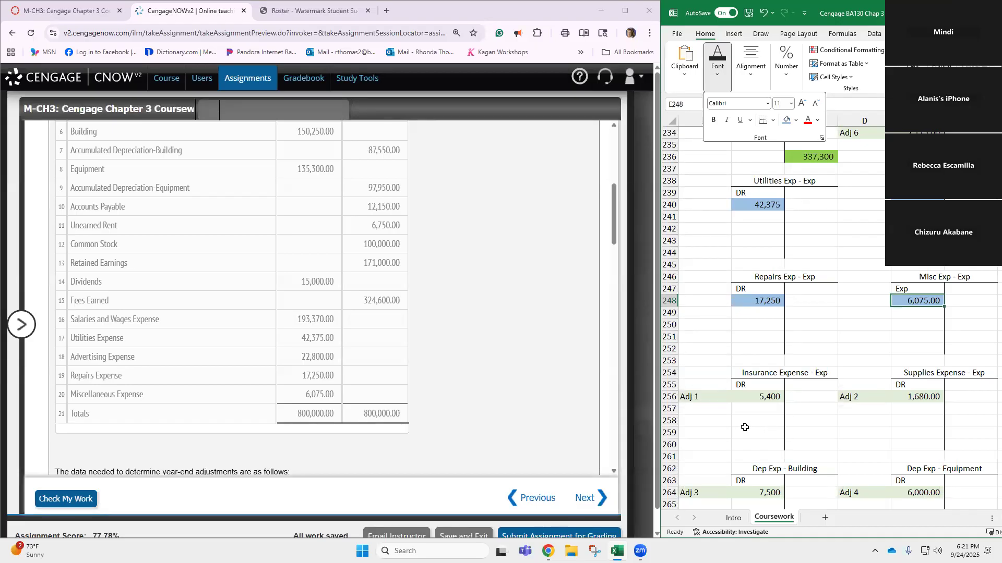
click(668, 397)
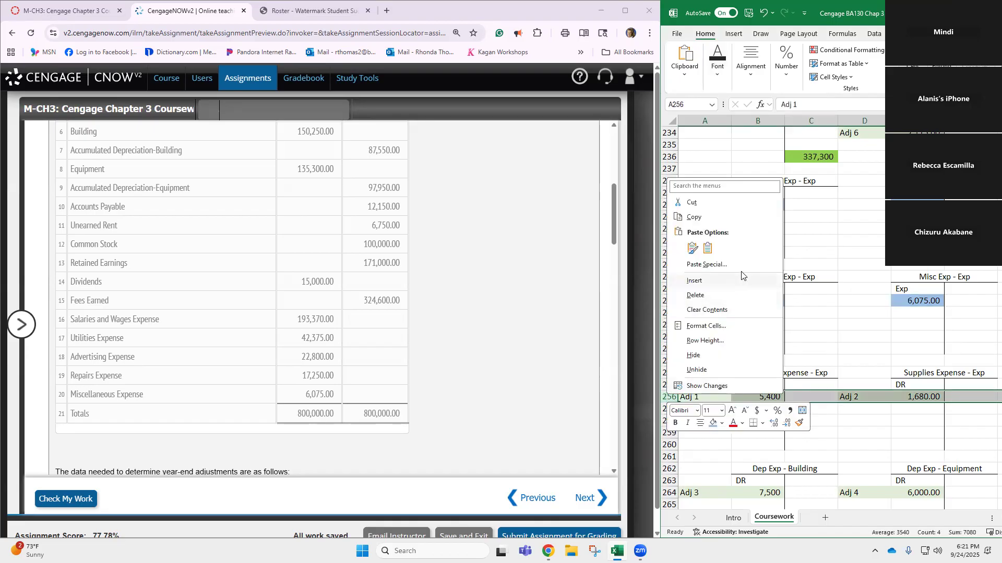
click(723, 281)
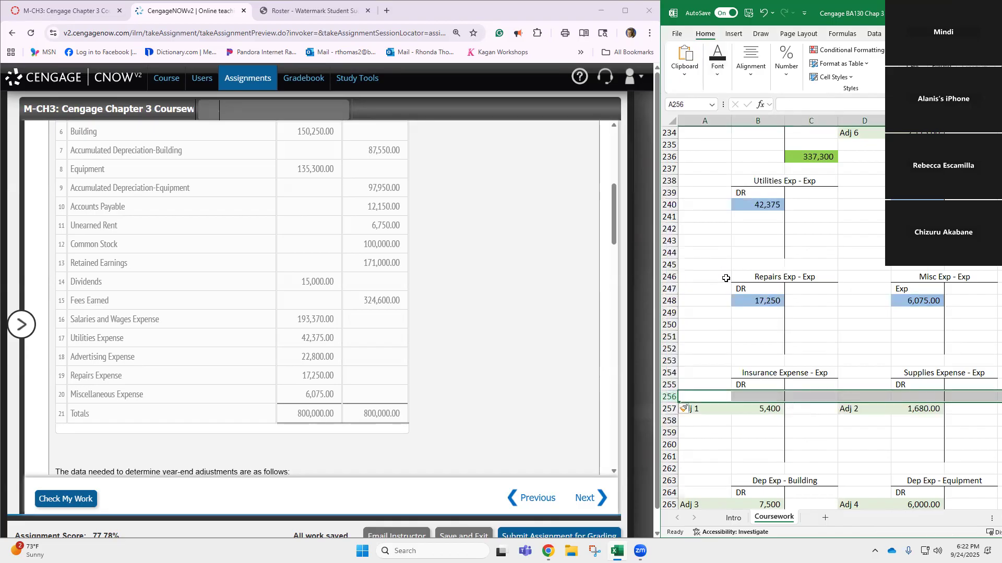
click(758, 396)
text(0)
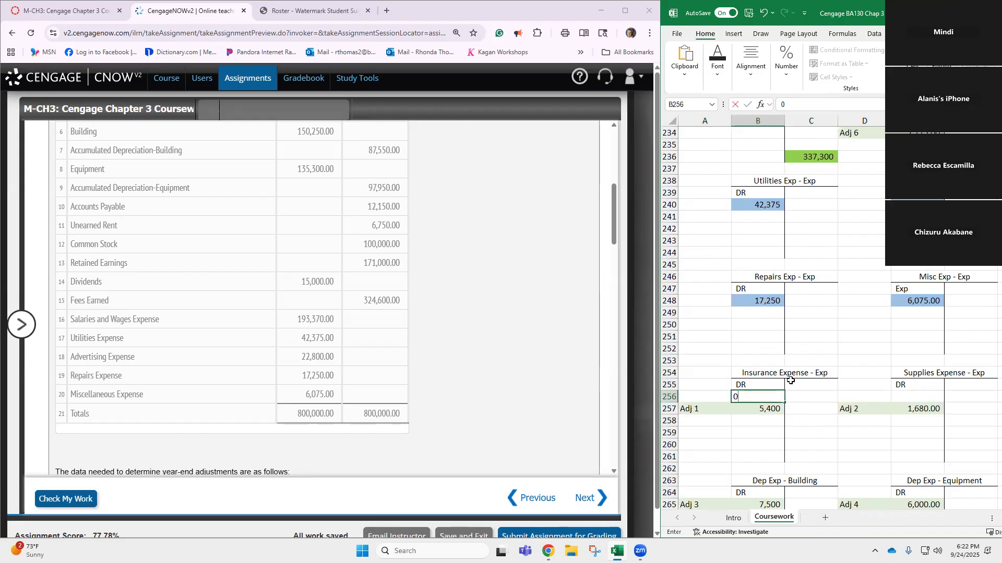
click(918, 395)
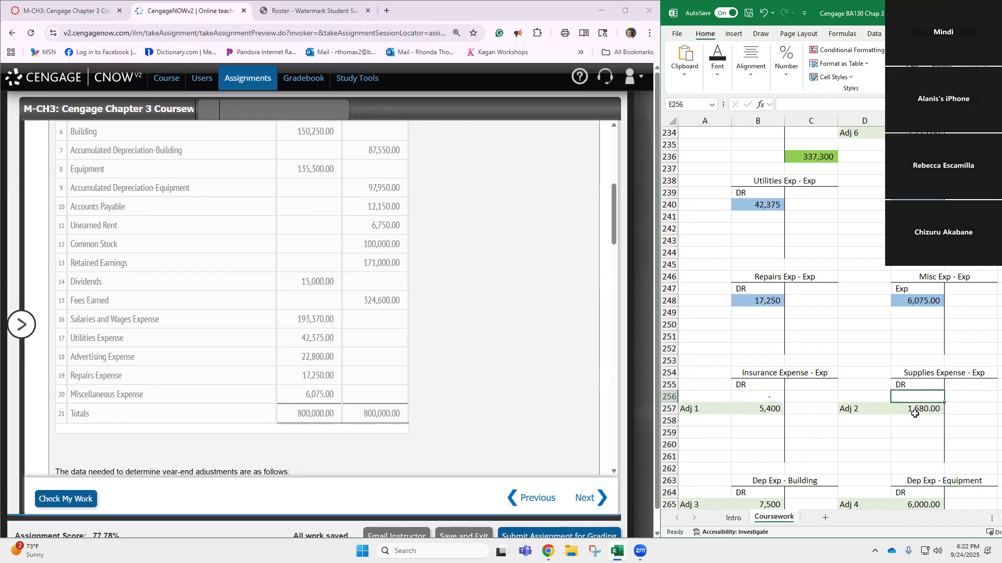
text(0)
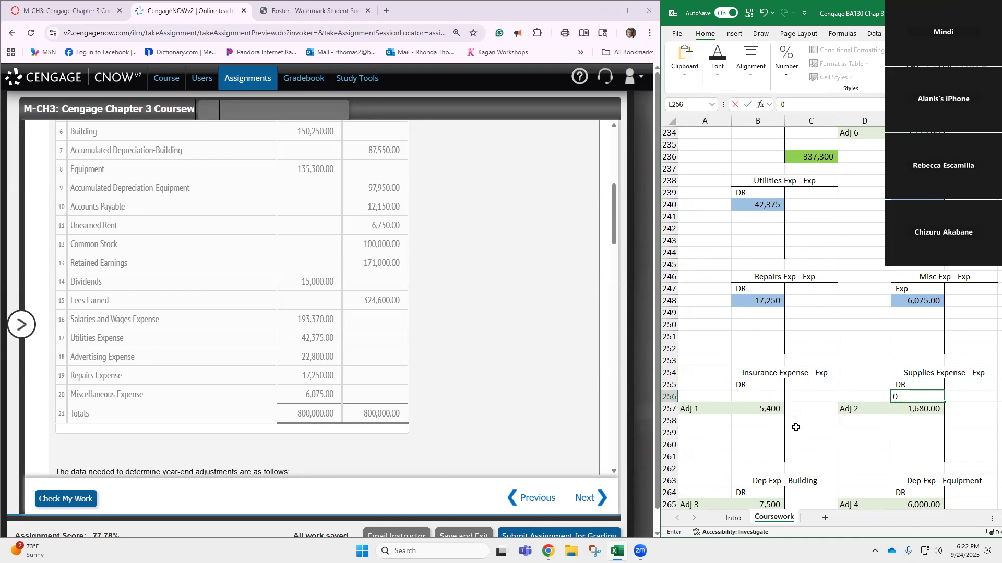
click(796, 430)
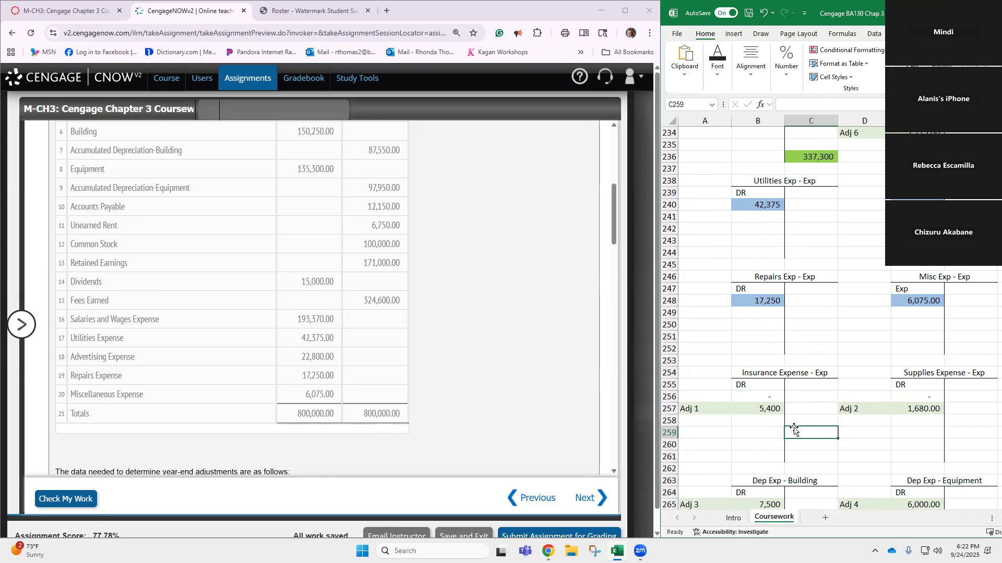
Step: Insert a row above the Adj 3 and Adj 4 entries and enter opening balances of 0 for both depreciation expense accounts
scroll(793, 459, down, 1)
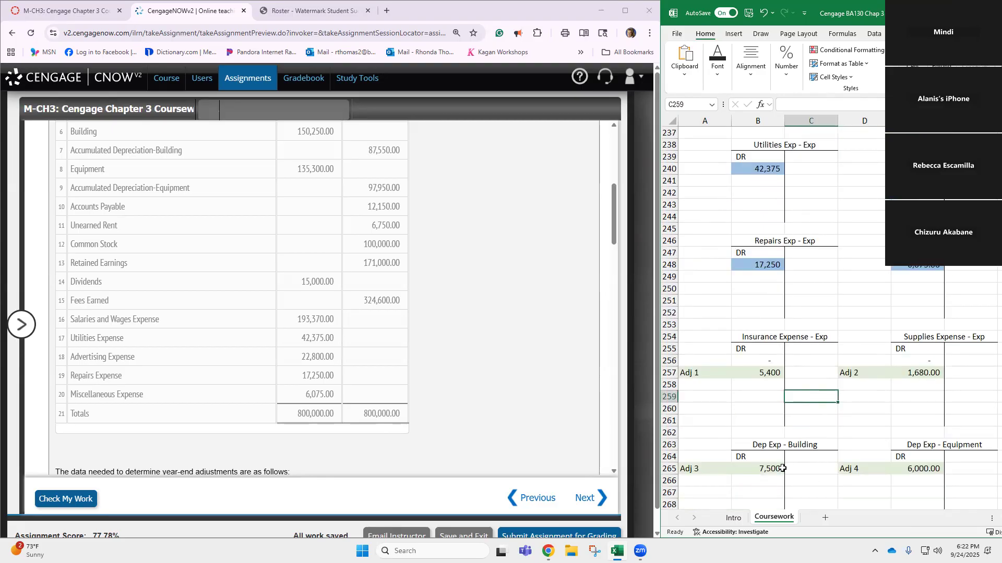
click(668, 468)
right_click(669, 469)
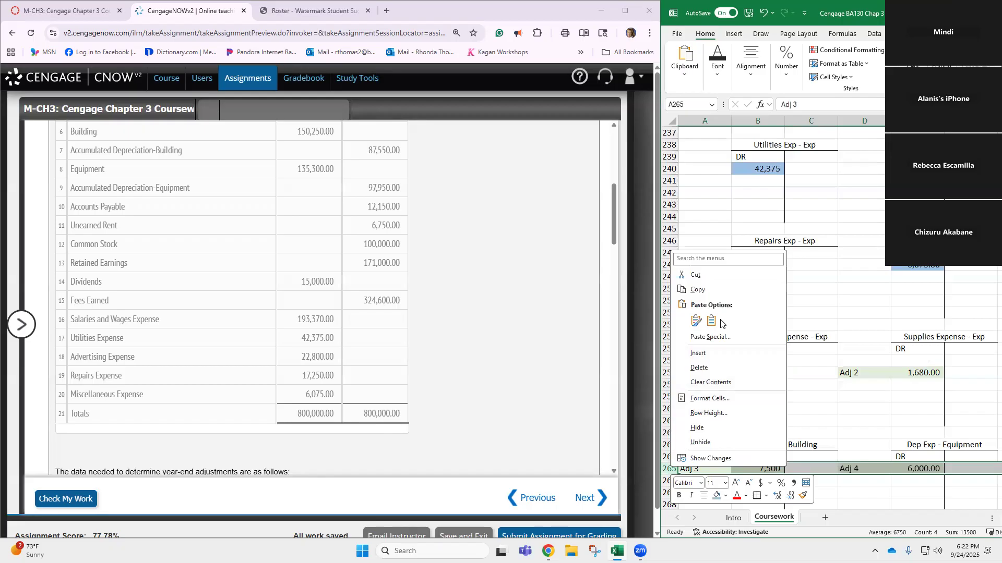
click(697, 353)
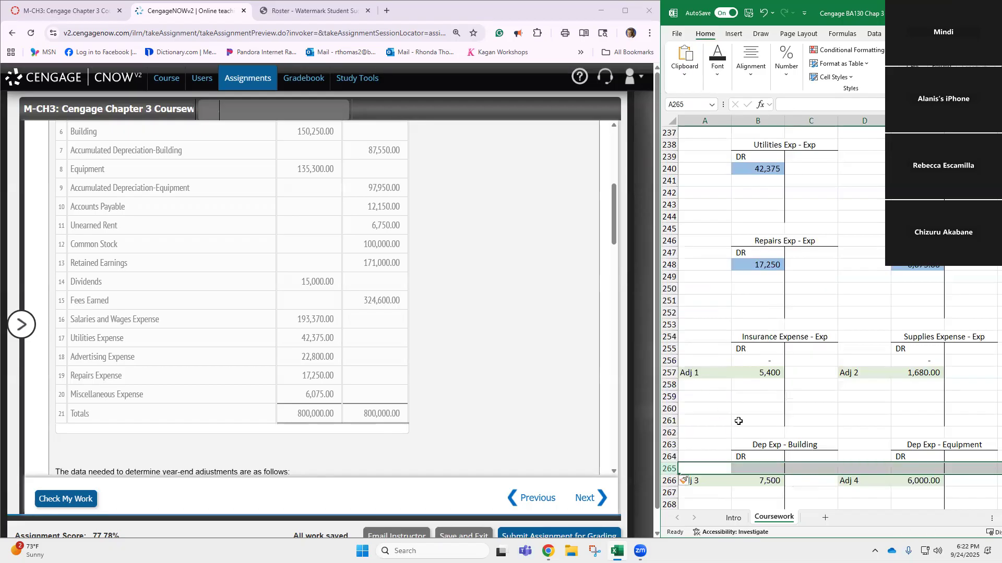
click(776, 466)
text(0)
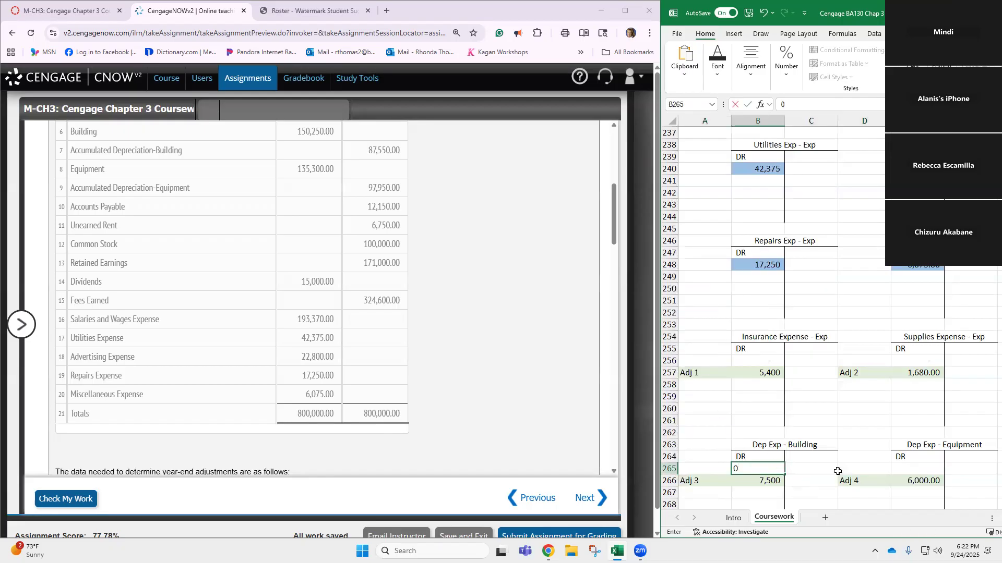
click(942, 467)
text(0)
key(Return)
Step: Insert a row above the Adj 5 entry and enter opening credit balances of 0 for Rent Revenue and Salaries & Wages Payable
scroll(934, 459, down, 2)
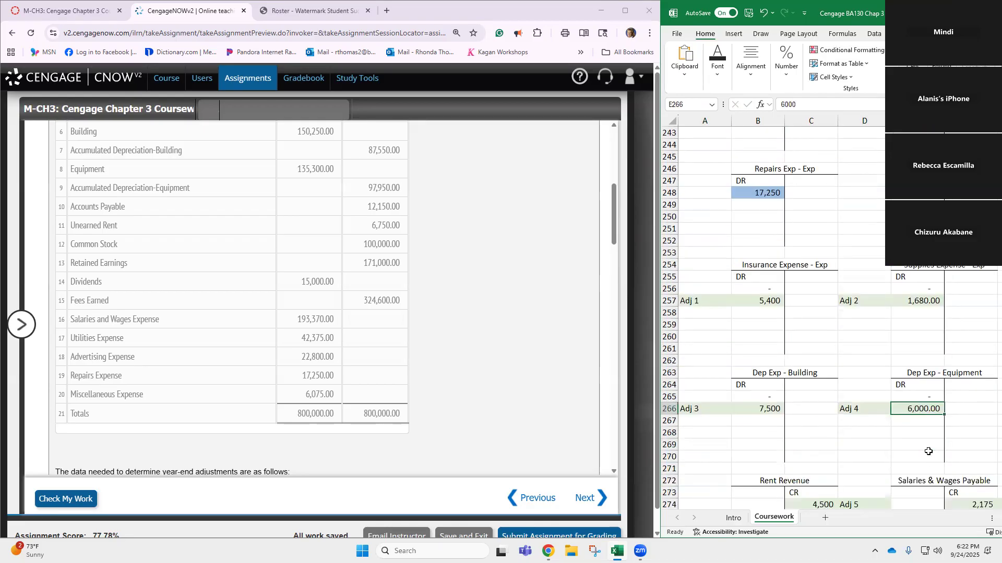
scroll(928, 452, down, 1)
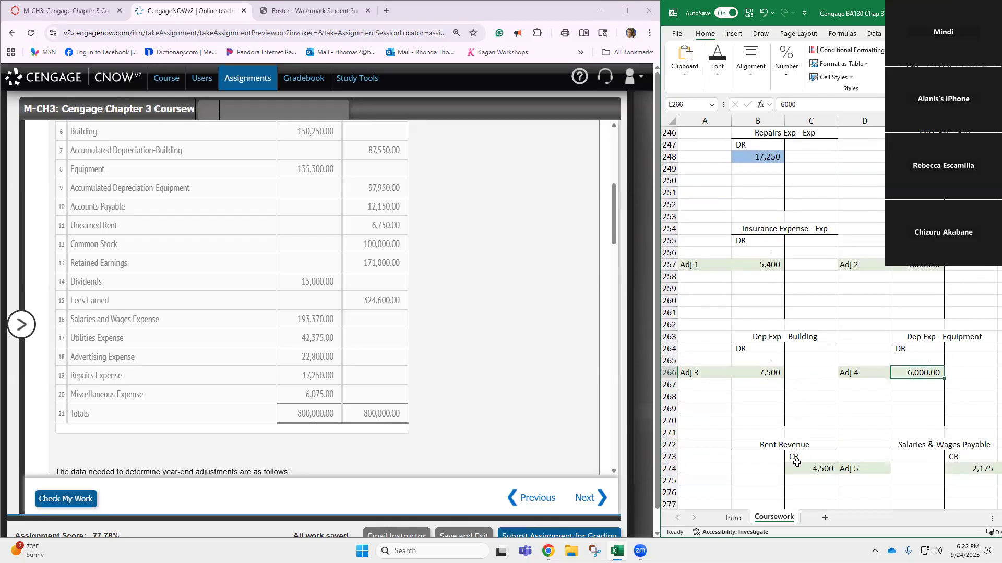
click(667, 469)
right_click(670, 470)
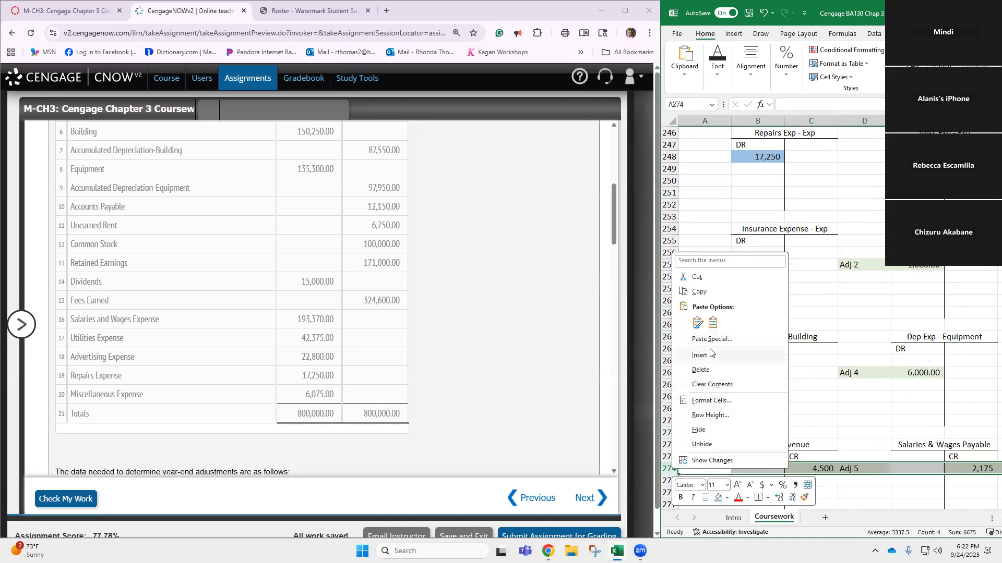
click(711, 355)
click(807, 468)
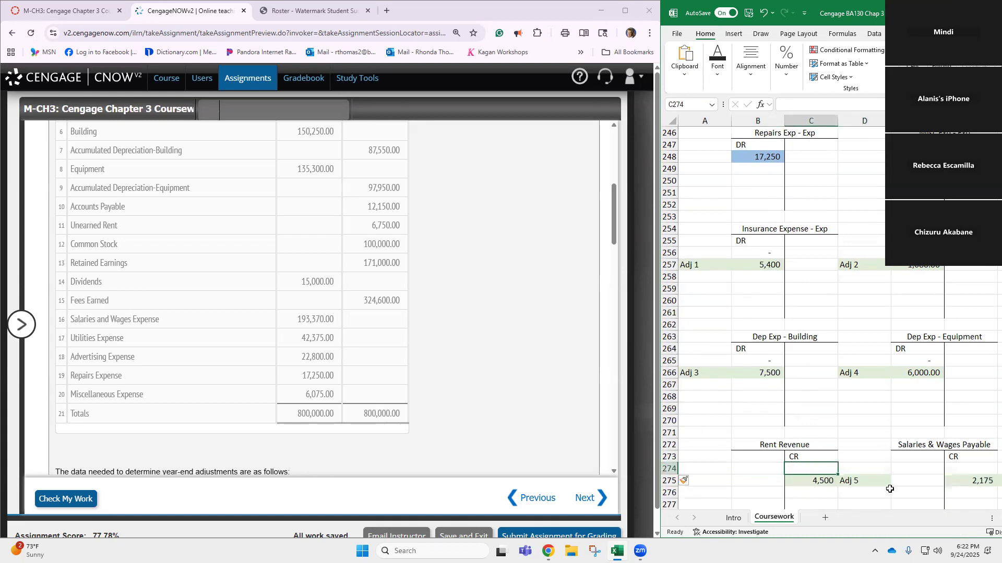
text(0)
key(Return)
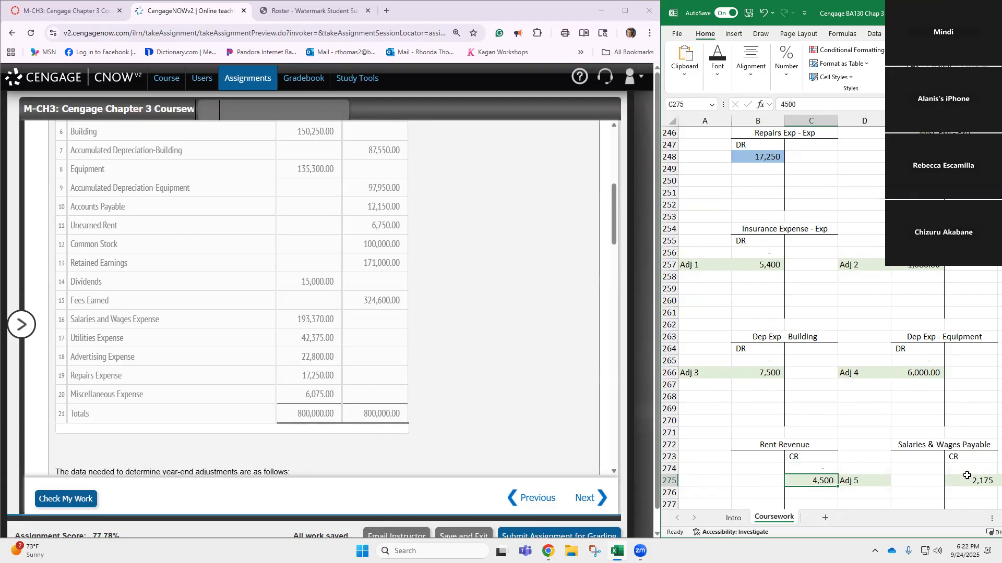
scroll(972, 468, down, 1)
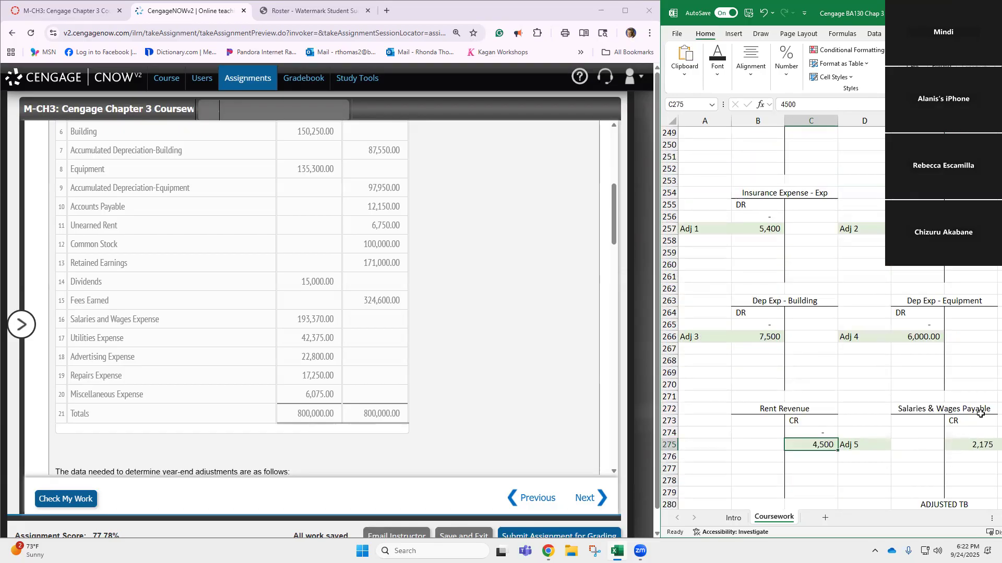
click(970, 434)
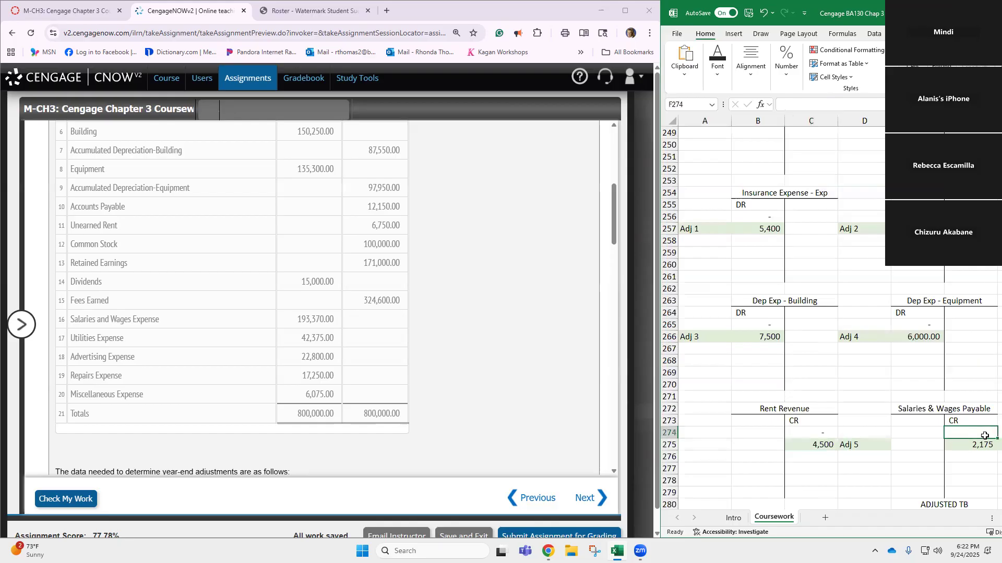
key(Down)
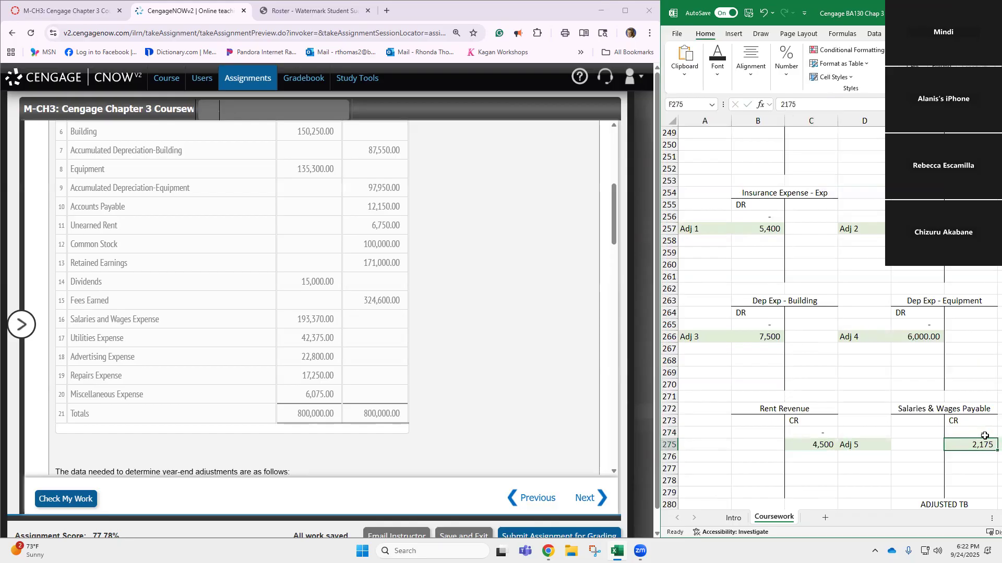
scroll(856, 473, down, 1)
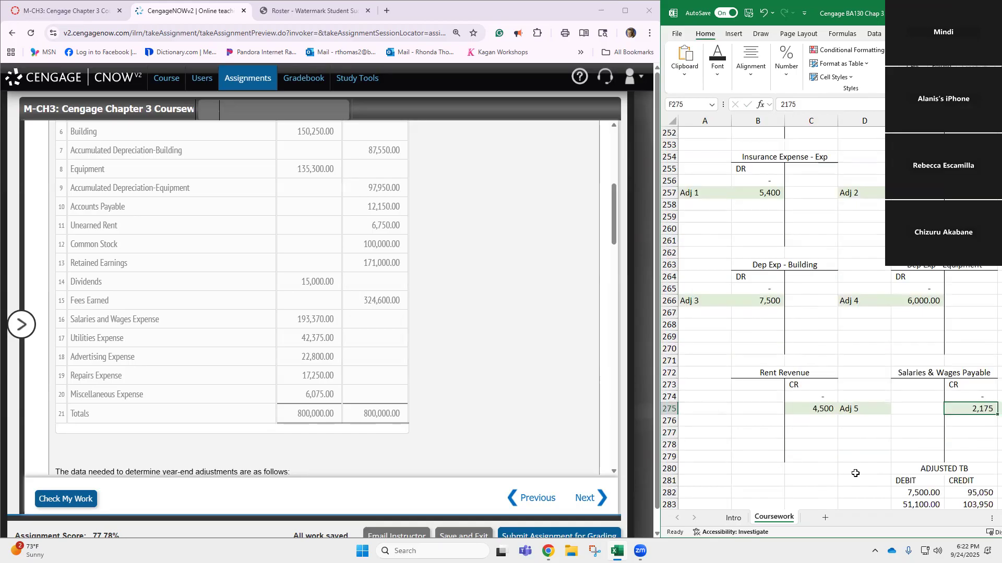
scroll(856, 472, down, 1)
scroll(855, 449, up, 6)
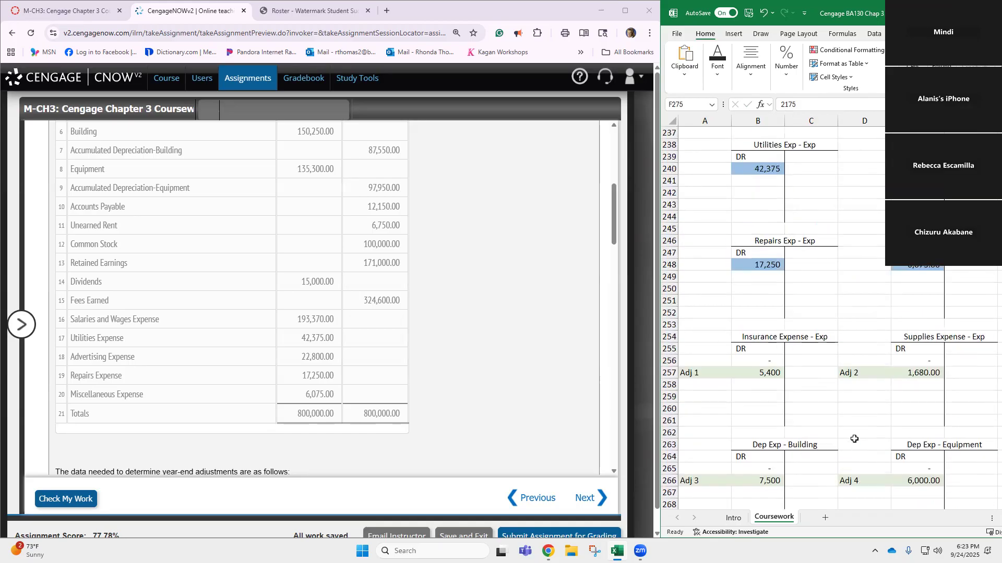
Step: Review the zero opening balances in the newly added T-accounts against the unadjusted trial balance and the year-end adjustment data
scroll(854, 440, up, 12)
scroll(854, 439, up, 10)
scroll(854, 440, down, 19)
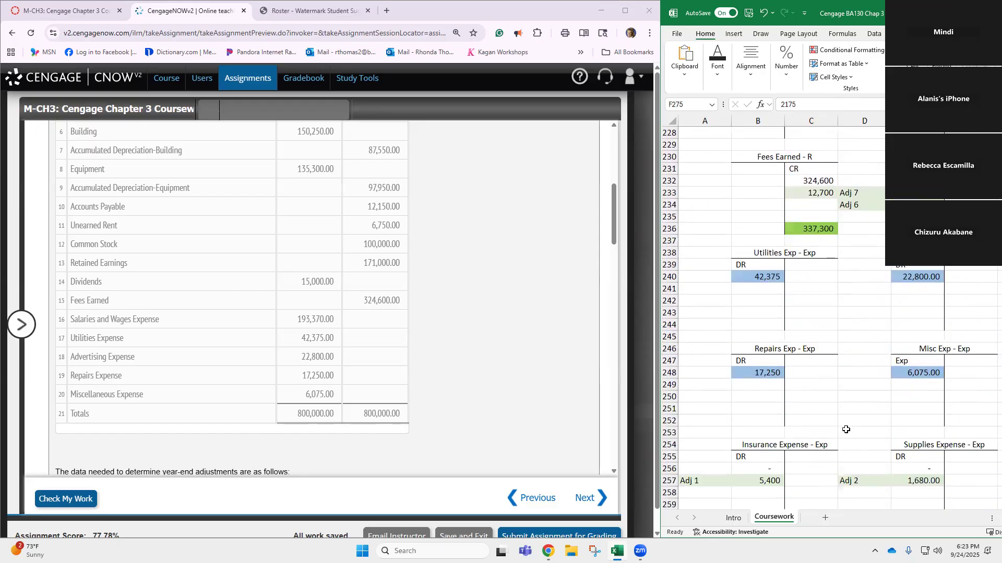
scroll(846, 429, down, 4)
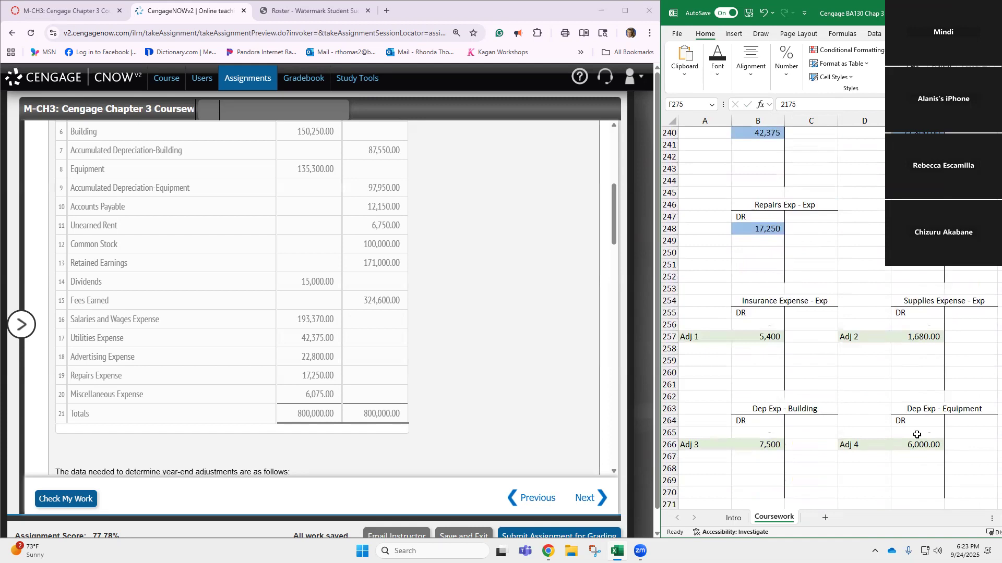
scroll(917, 434, down, 3)
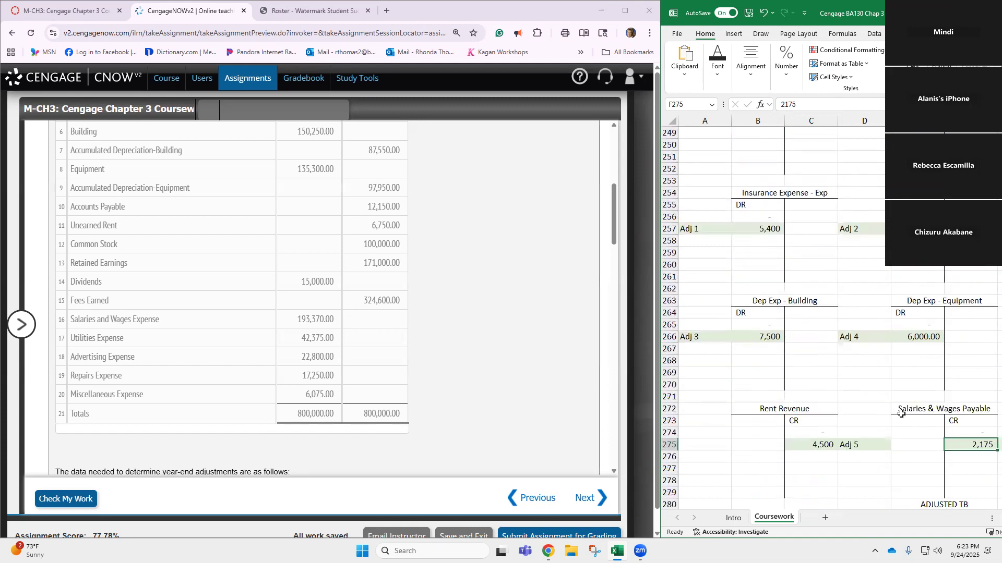
click(818, 433)
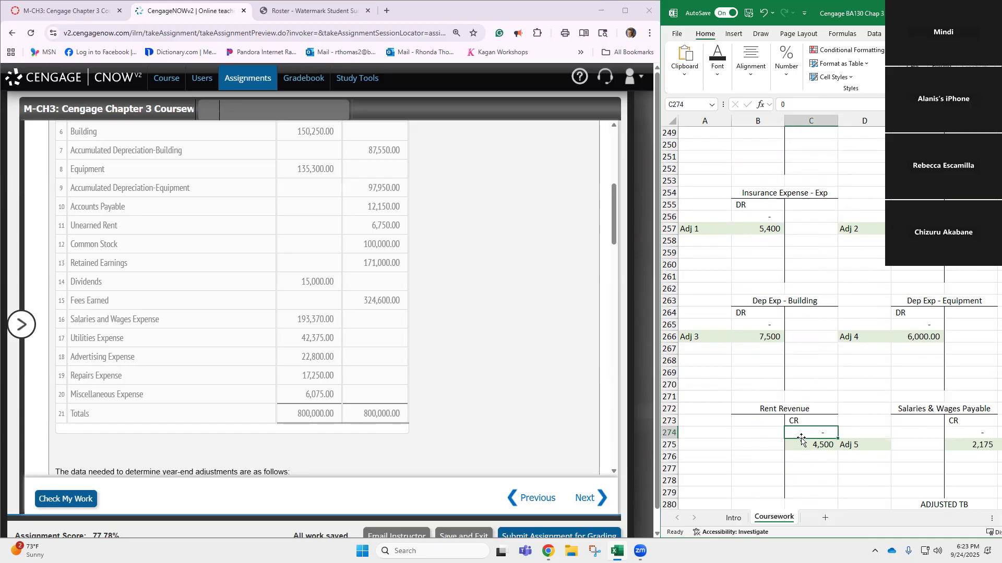
scroll(986, 422, down, 1)
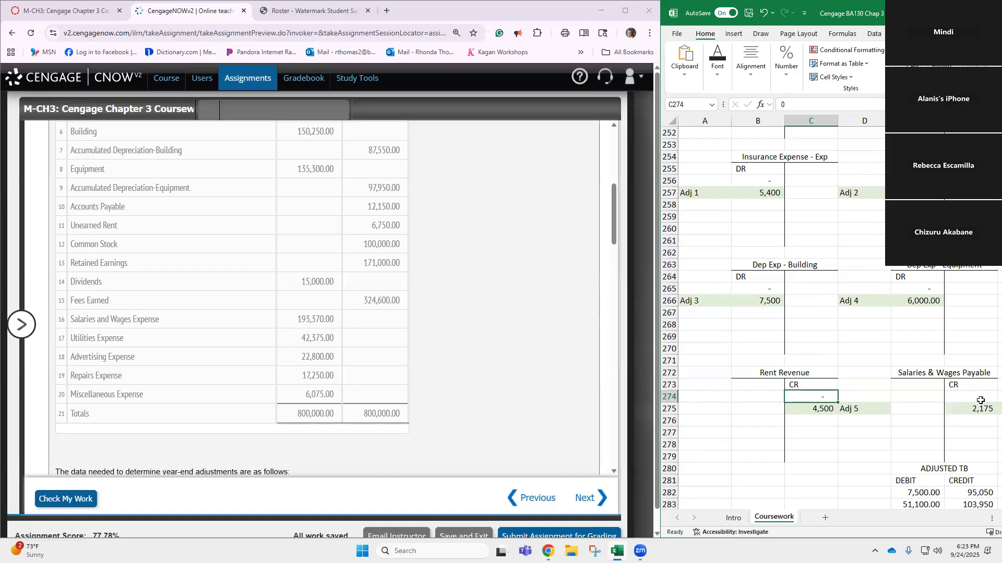
click(966, 400)
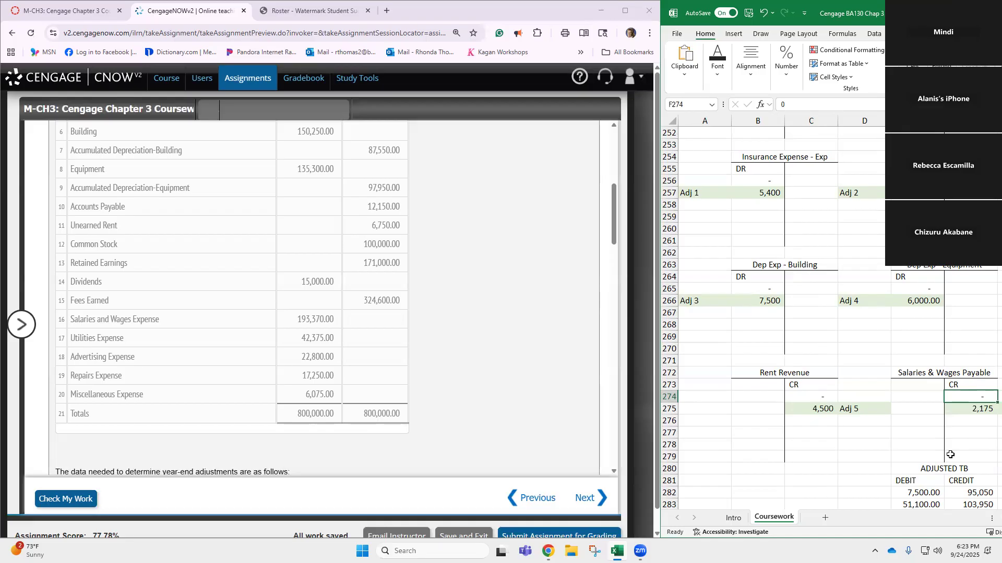
scroll(439, 284, up, 3)
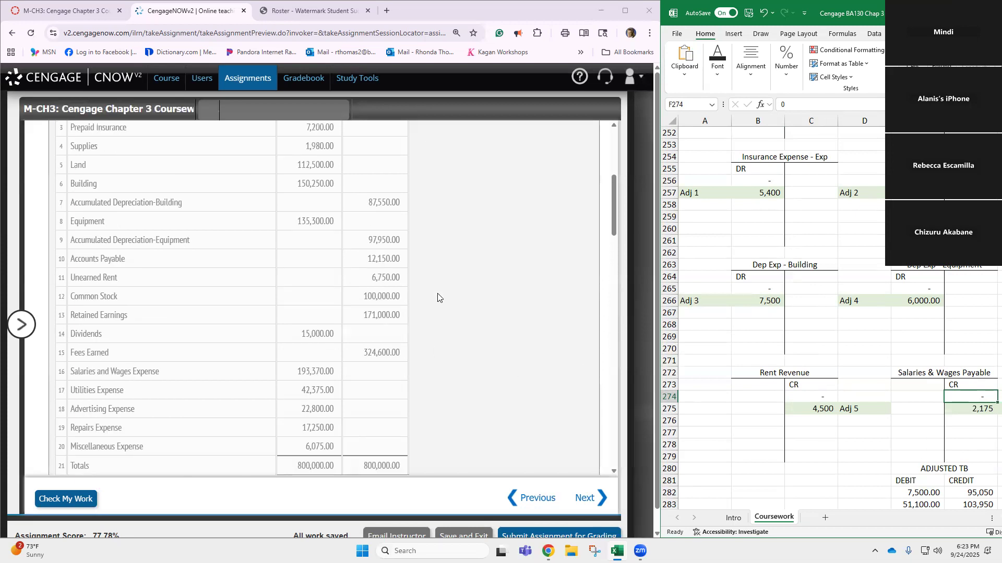
scroll(391, 249, up, 1)
drag(182, 196, 286, 202)
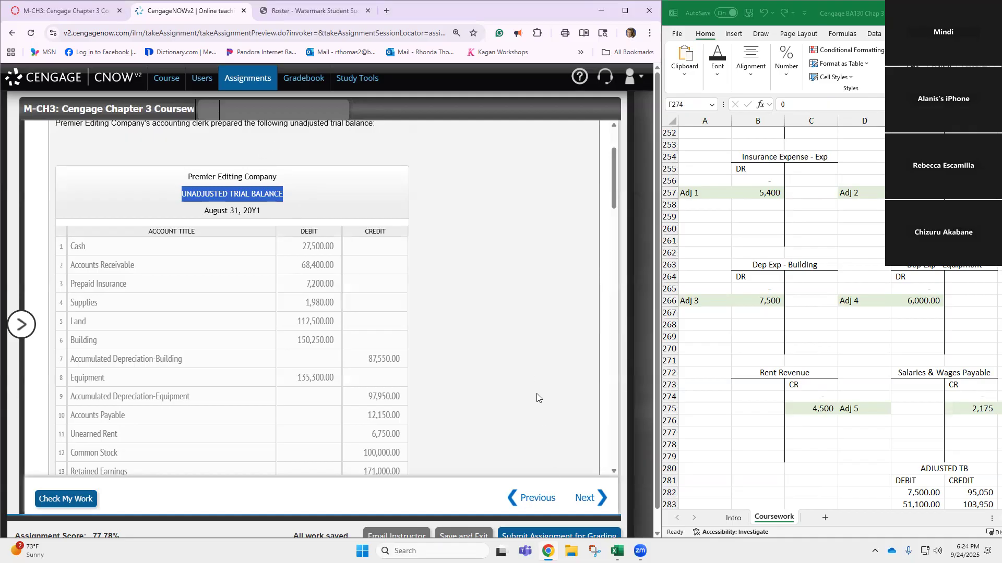
scroll(533, 320, down, 9)
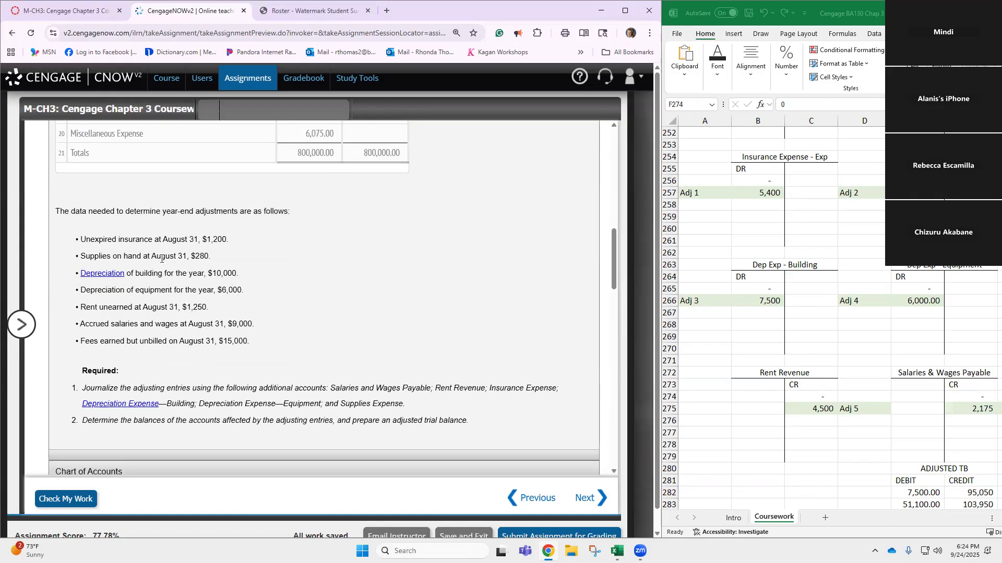
Step: Set the unexpired balance of the Prepaid Insurance T-account in B189 to 1200
scroll(892, 293, up, 3)
scroll(891, 293, up, 10)
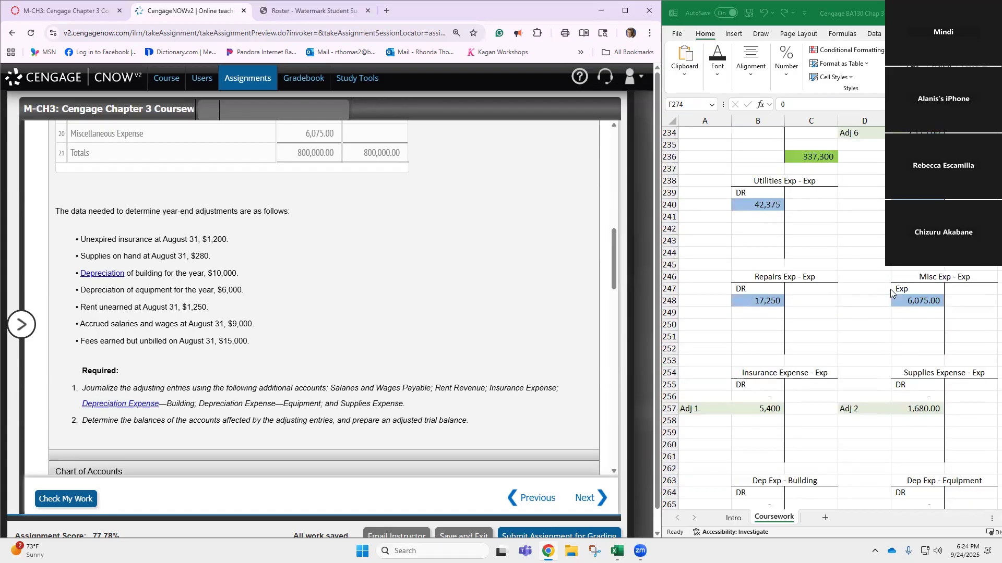
scroll(891, 293, up, 9)
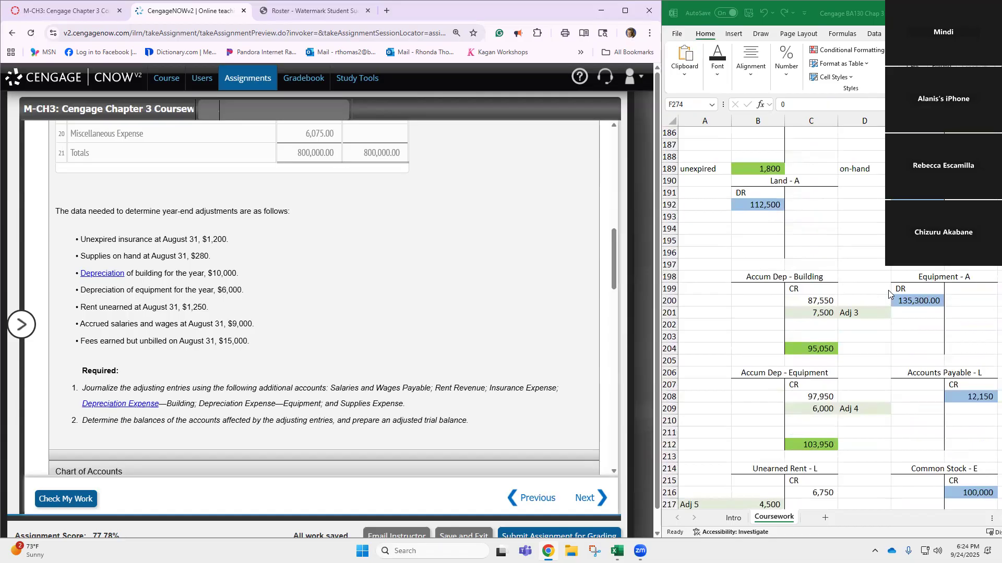
scroll(888, 290, up, 6)
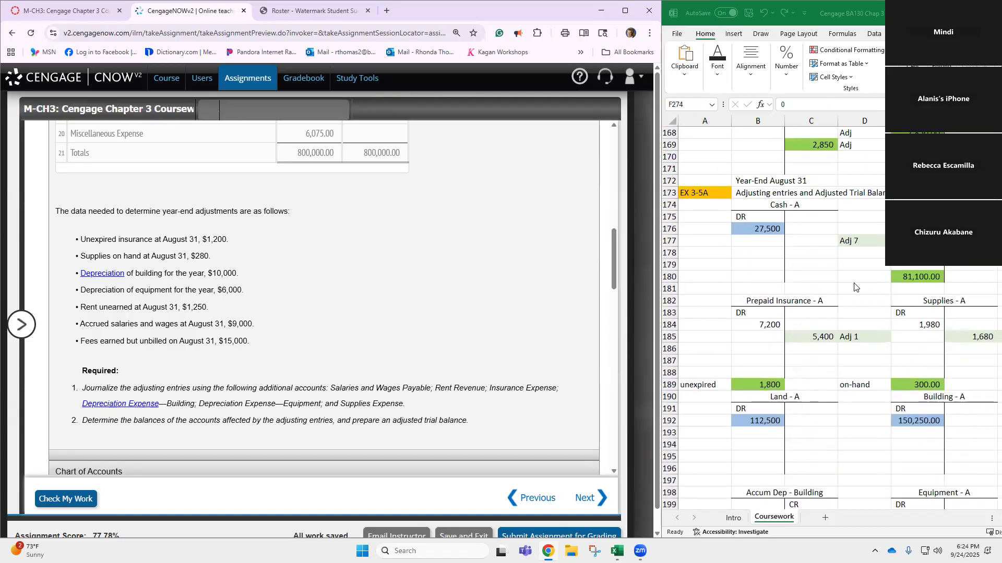
scroll(857, 287, down, 1)
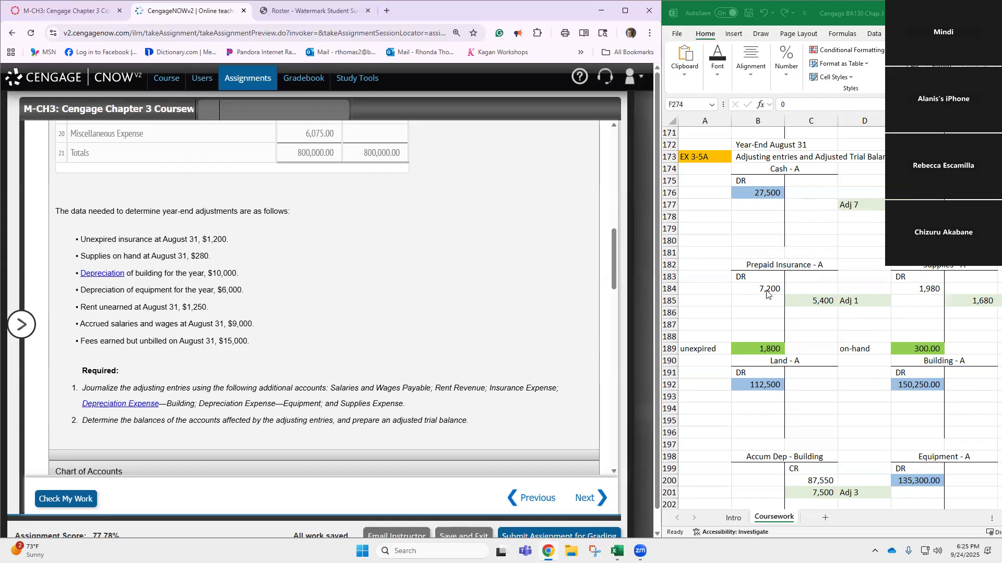
click(747, 348)
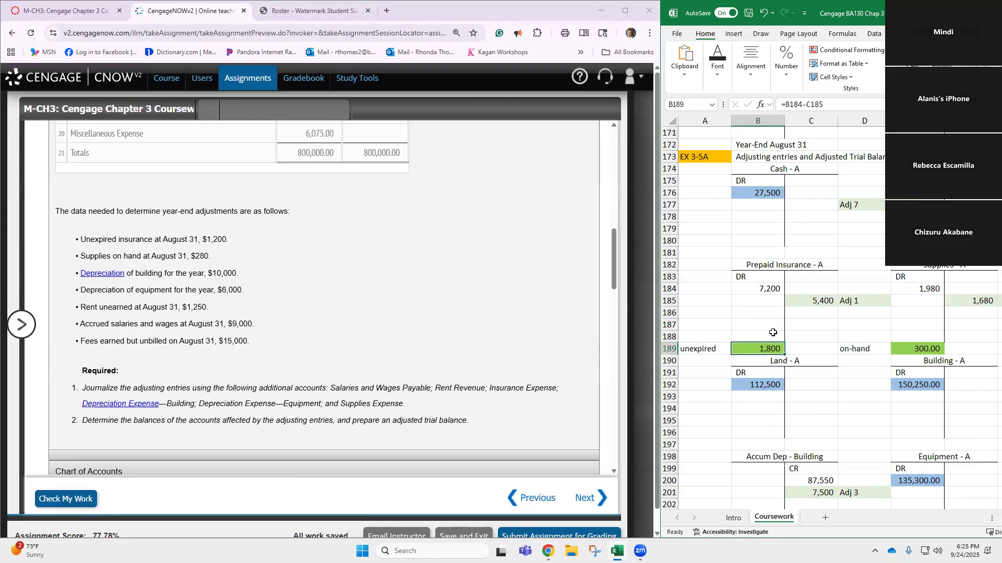
text(120)
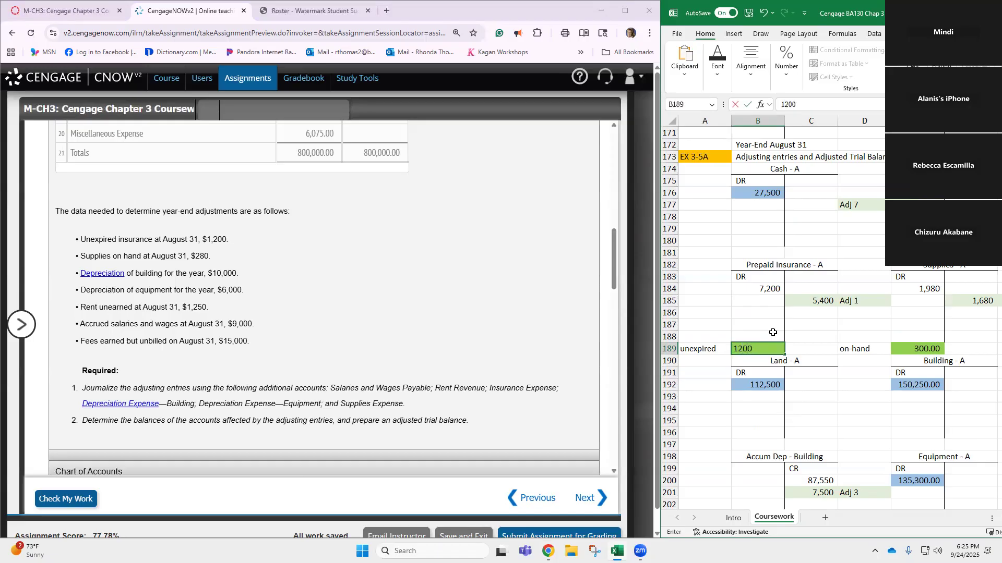
key(Return)
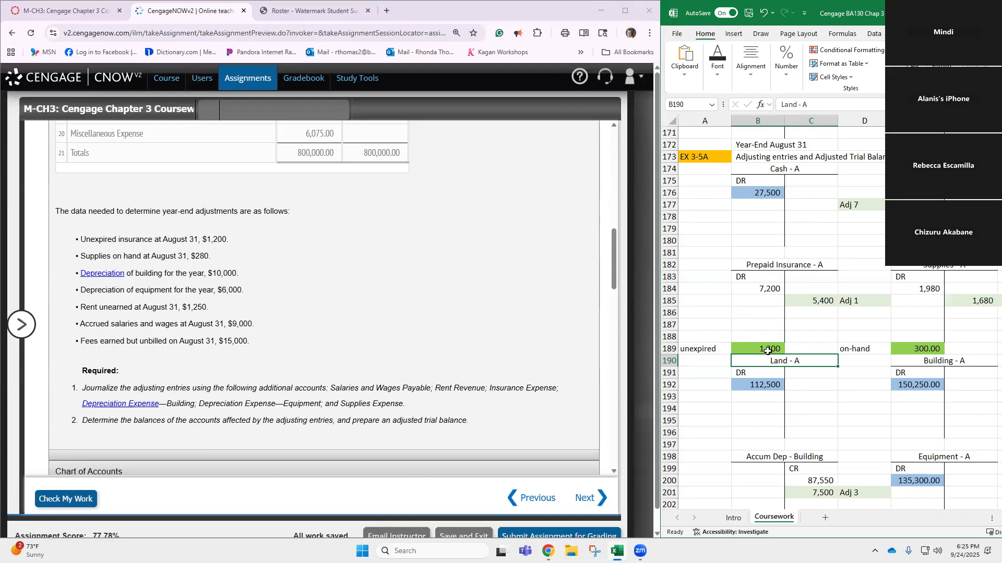
Step: Clear the Adj 1 credit in the Prepaid Insurance T-account and enter 6000 in C185
click(830, 301)
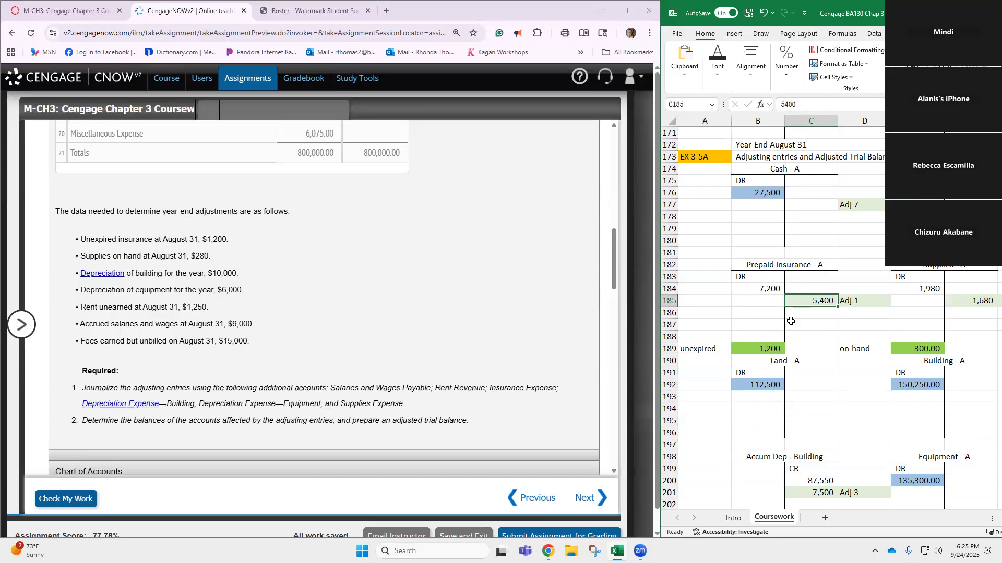
key(Delete)
click(751, 351)
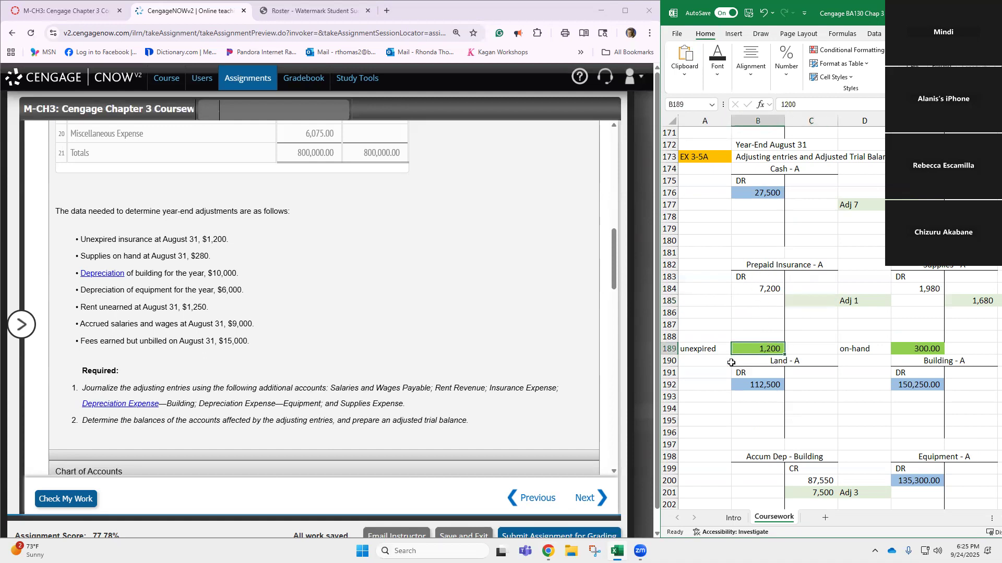
click(739, 290)
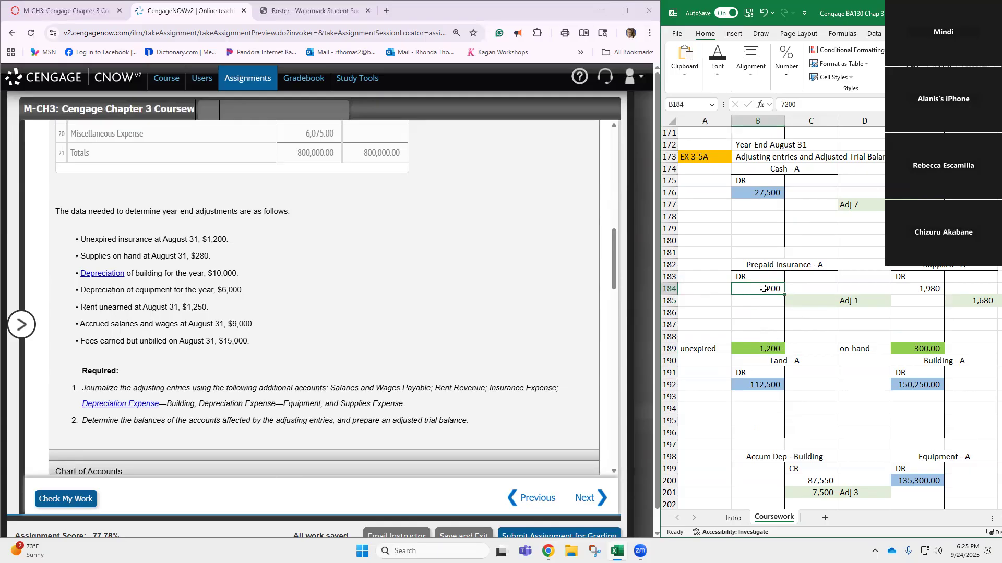
click(806, 299)
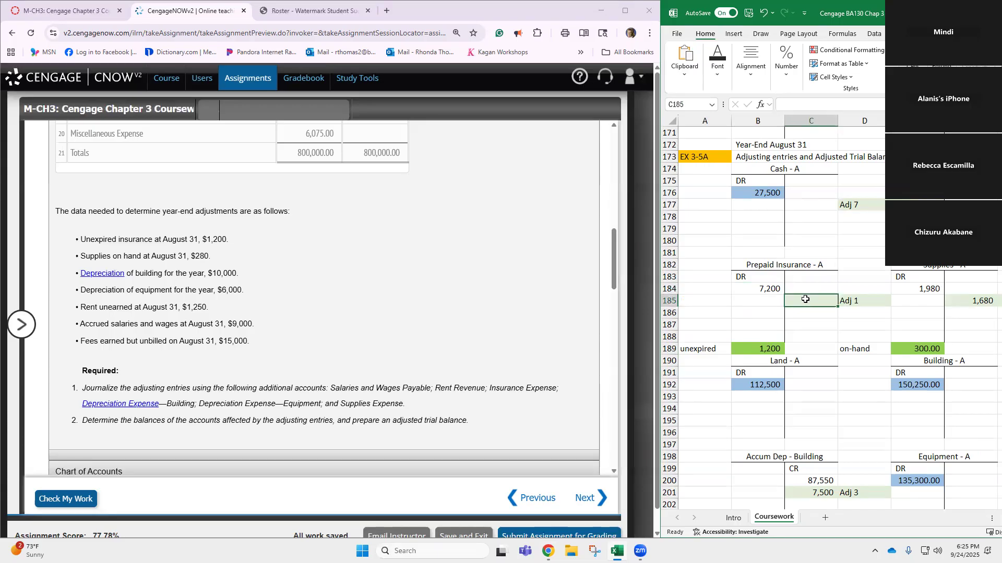
text(60)
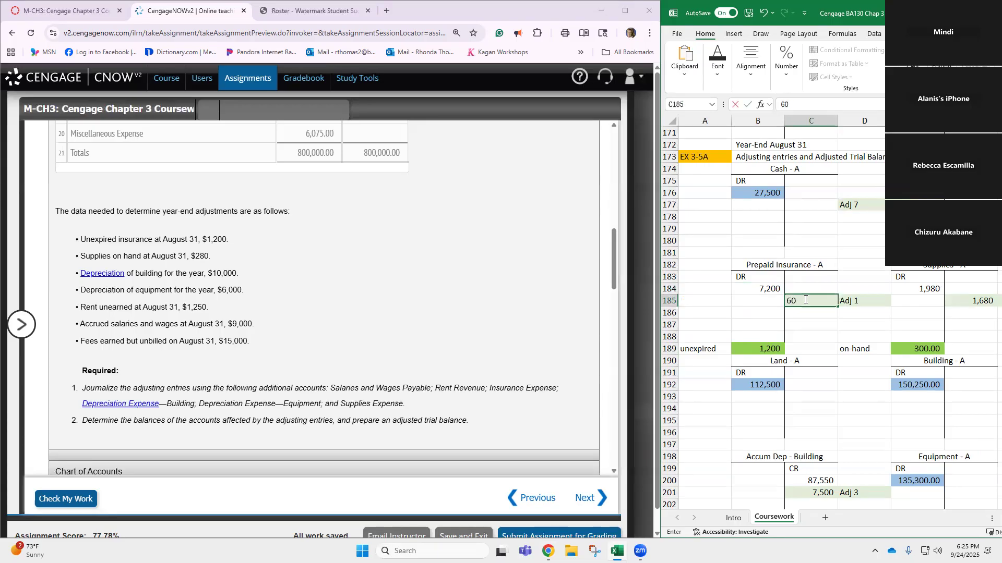
text(00)
key(Return)
click(800, 304)
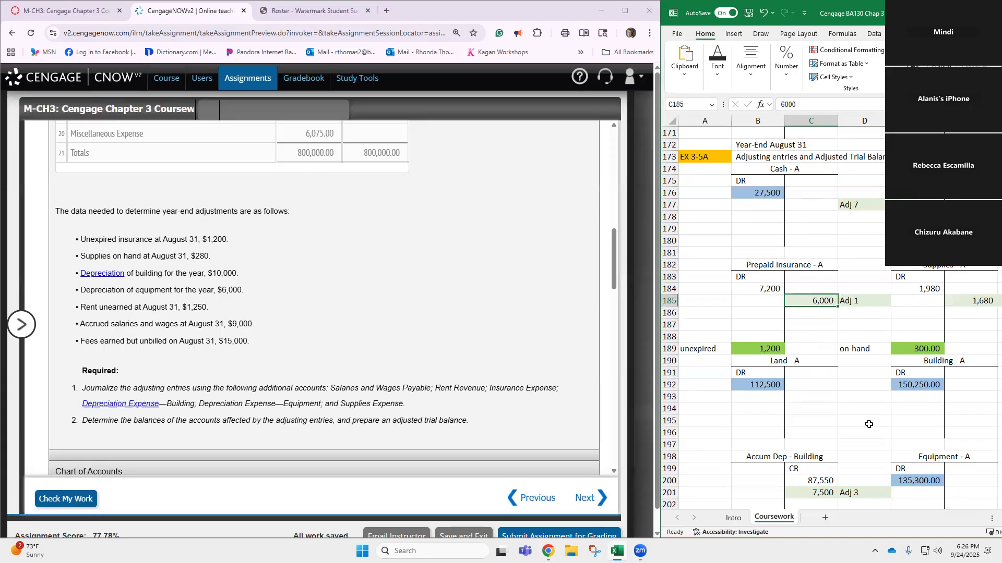
Step: Set the Adj 1 debit in the Insurance Expense T-account, cell B257, to 6000
scroll(869, 421, down, 1)
scroll(871, 412, down, 3)
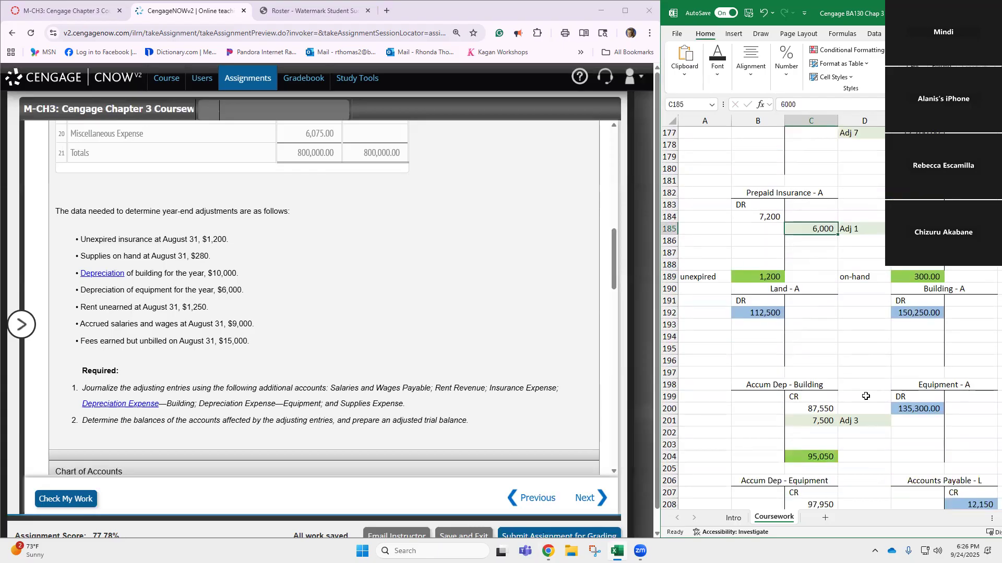
scroll(879, 400, down, 7)
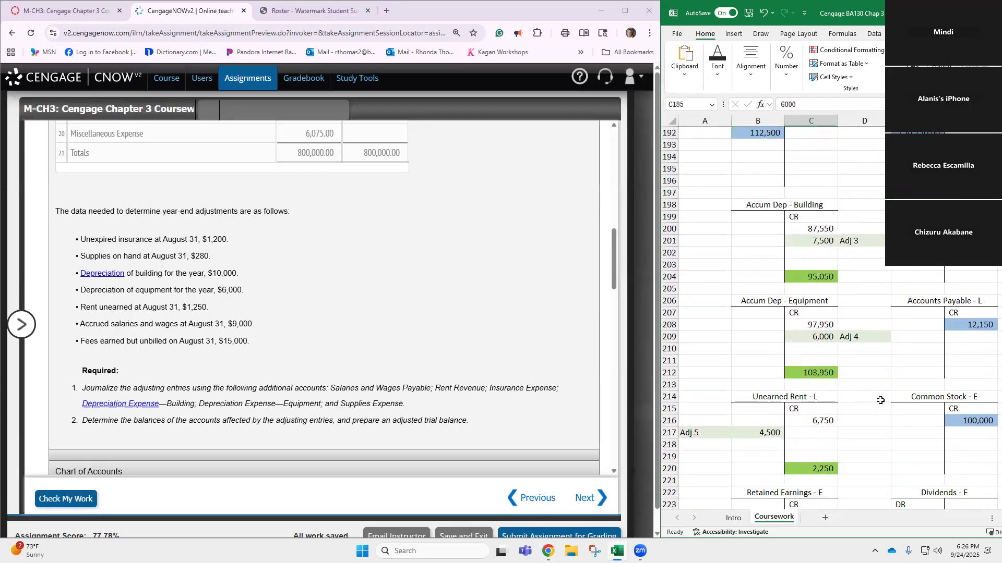
scroll(883, 400, down, 4)
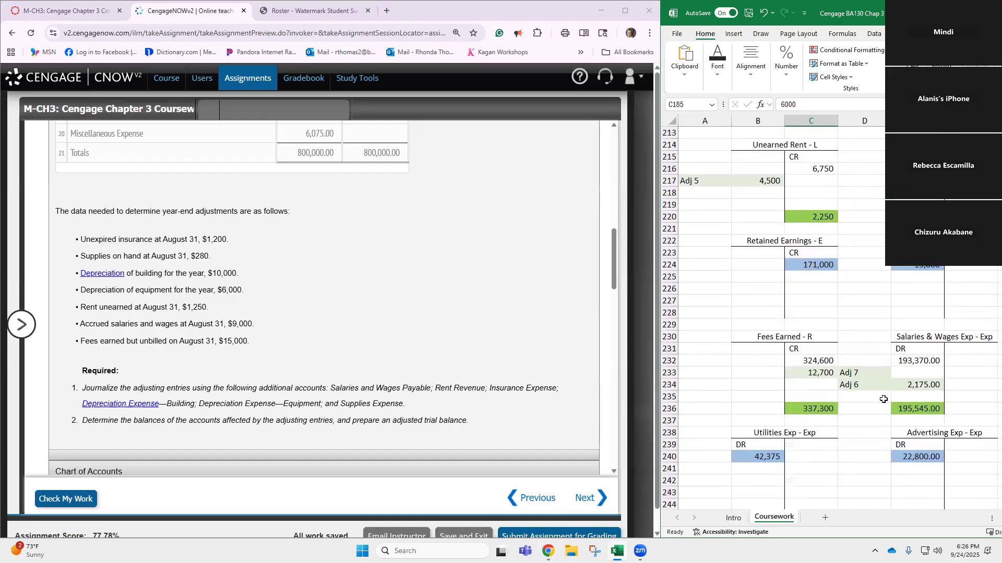
scroll(883, 399, down, 3)
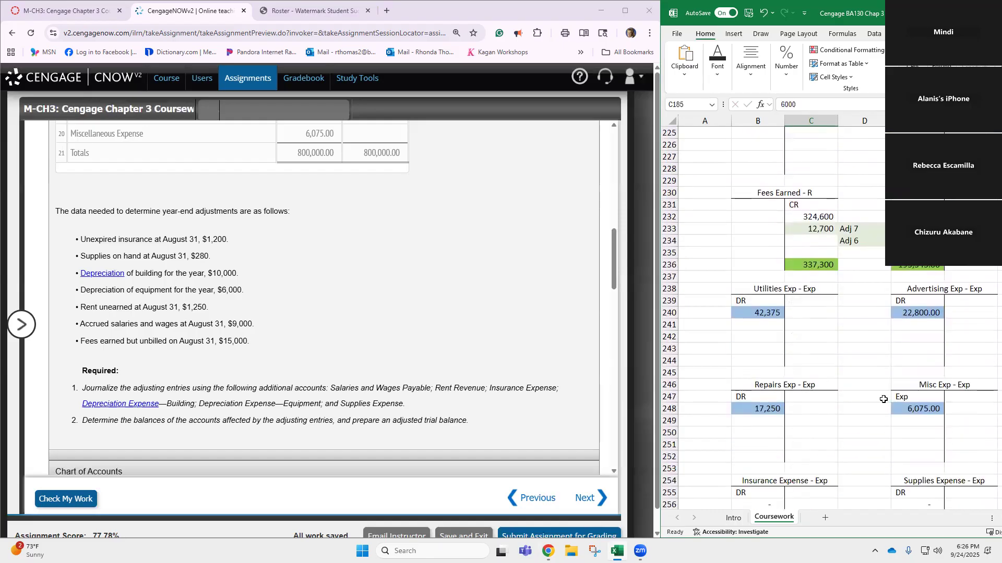
scroll(884, 417, down, 1)
scroll(875, 429, down, 1)
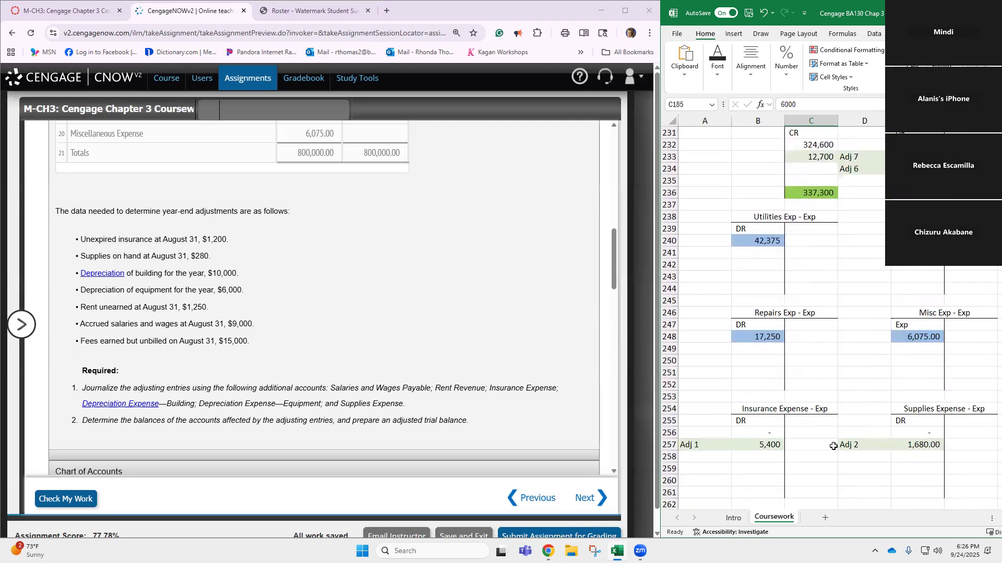
click(760, 445)
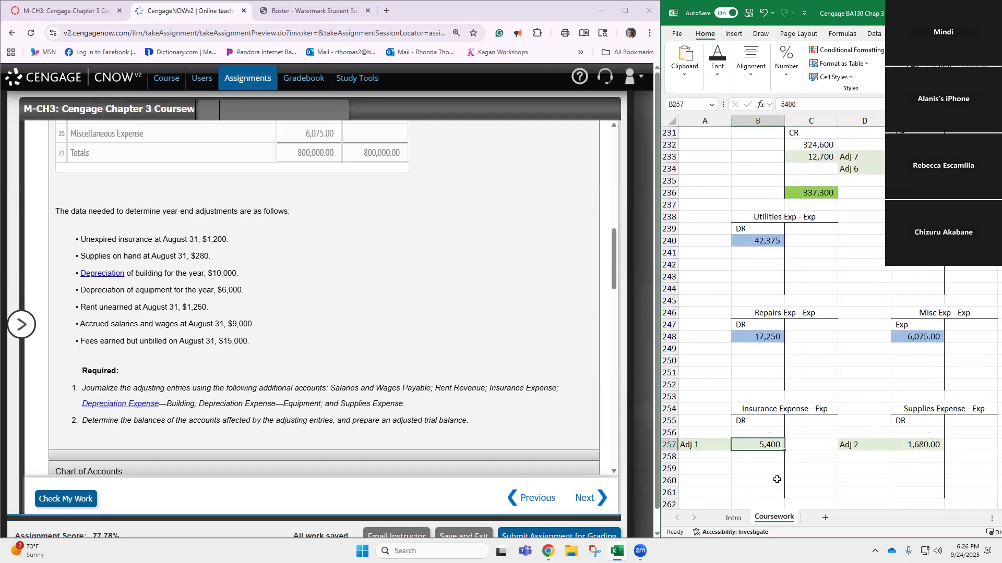
text(6000)
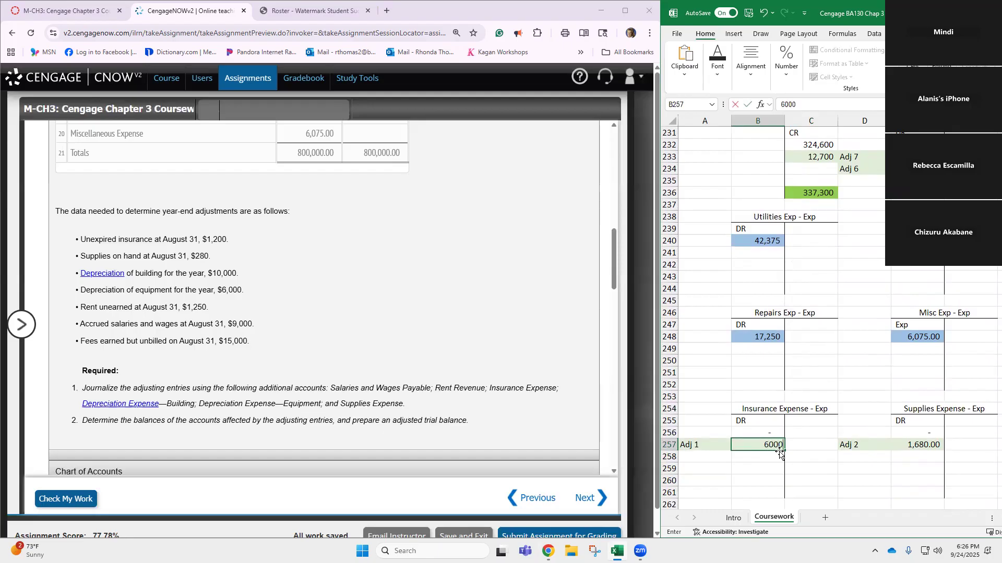
key(Return)
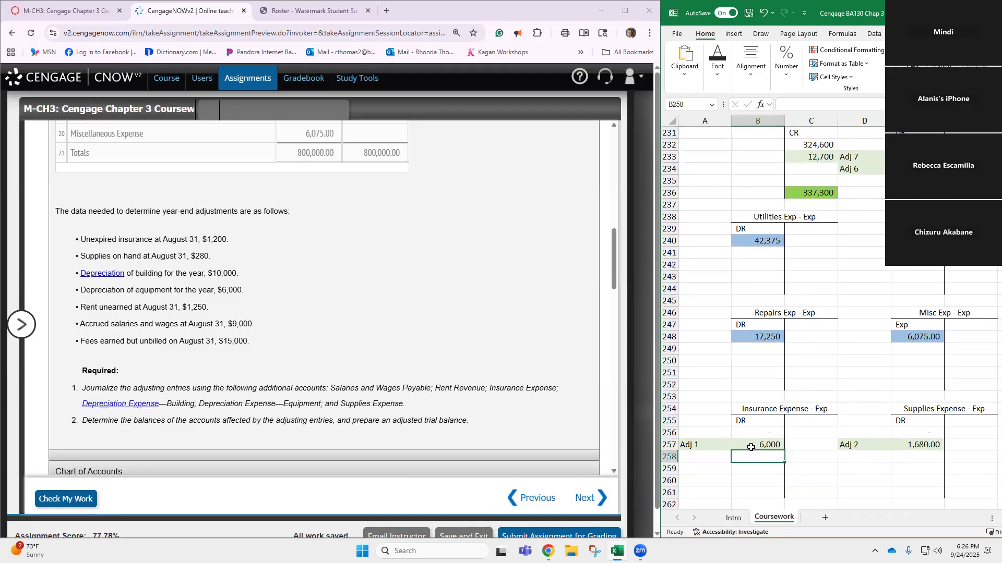
Step: In the CengageNOW general journal, enter an Aug. 31 adjusting debit of 6000 to Insurance Expense on line 2
scroll(460, 396, down, 9)
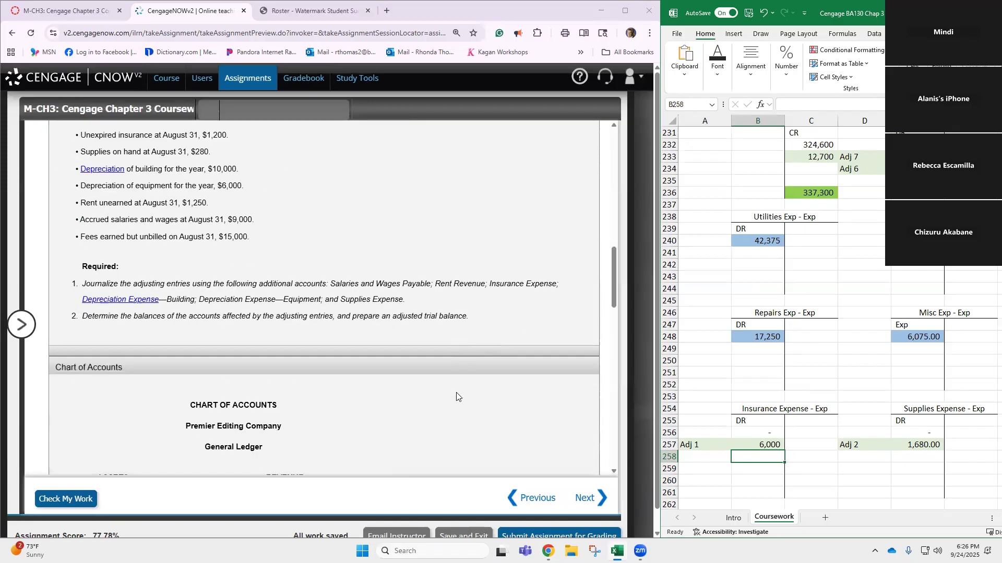
scroll(457, 397, down, 6)
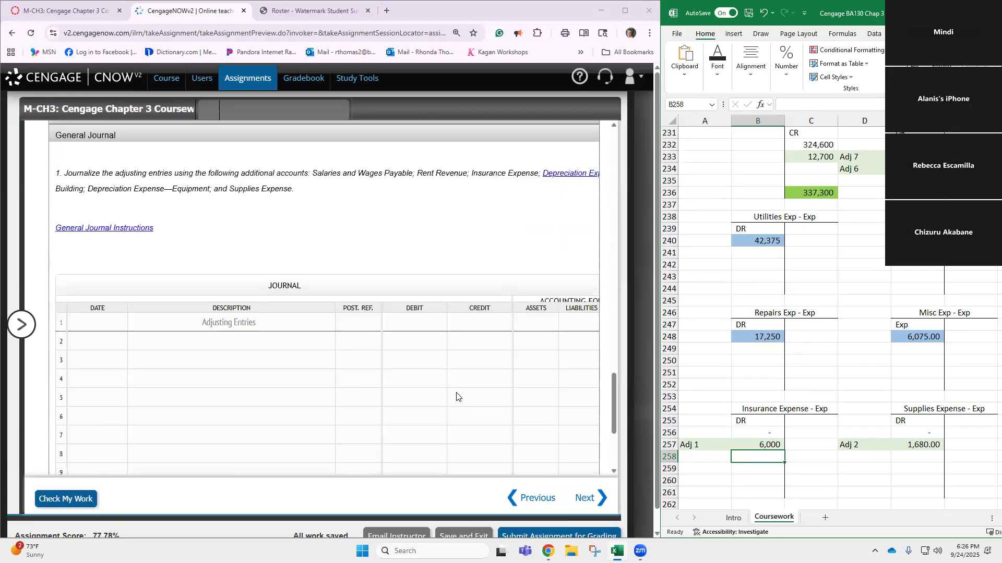
click(100, 342)
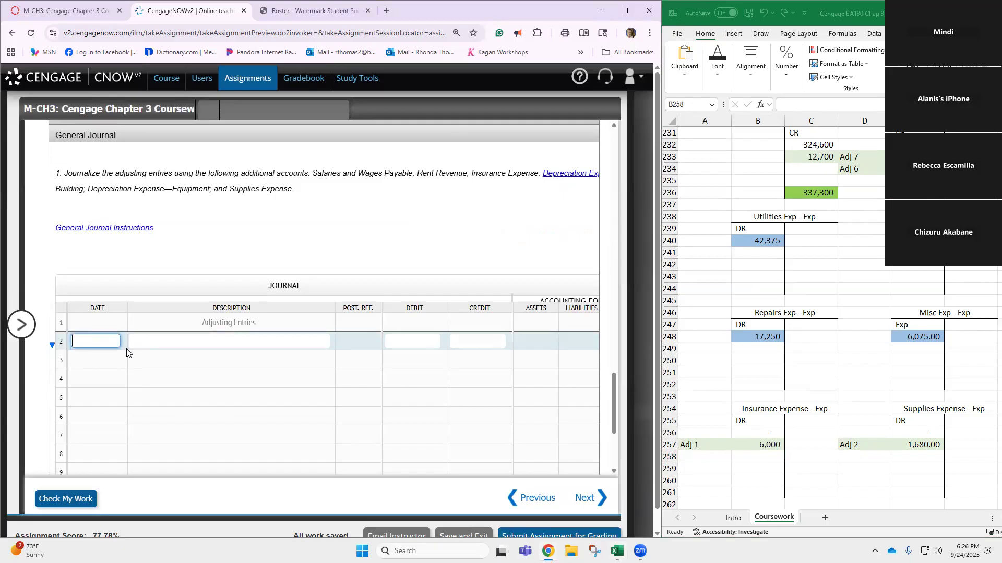
text(Aug. 31)
key(Tab)
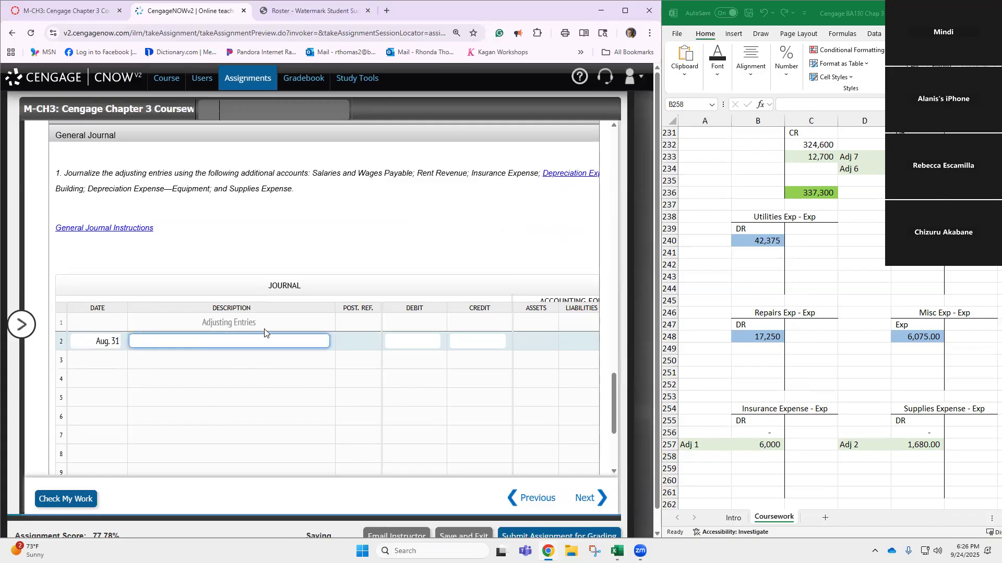
text(Insurance Expense)
key(Tab)
text(6000)
key(Tab)
Step: Enter the matching credit of 6000 to Prepaid Insurance on journal line 3
key(Tab)
key(Tab)
text(Prepariid Insurance)
key(Tab)
key(Tab)
text(6000)
key(Return)
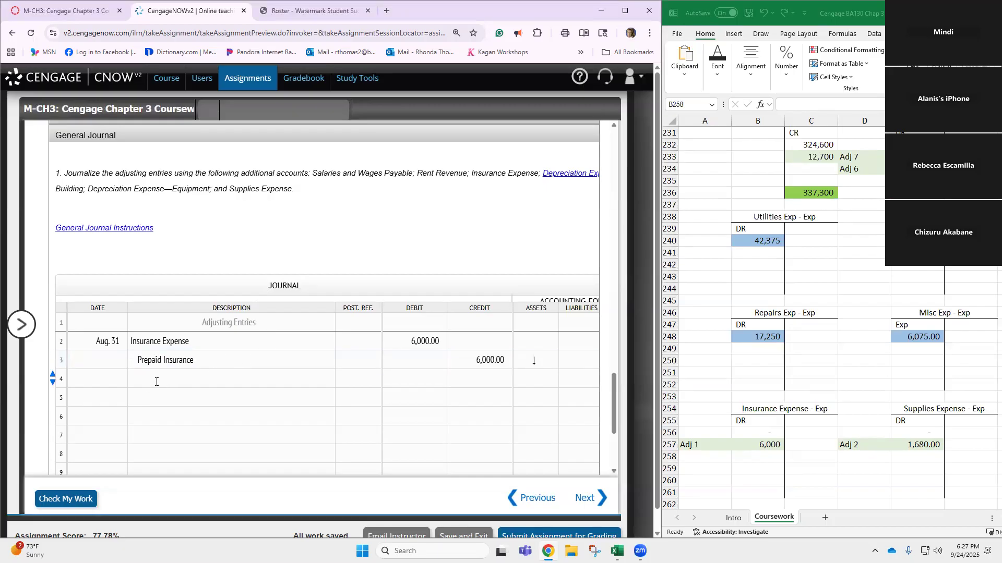
Step: Date line 4 of the CengageNOW general journal Aug. 31 for the second adjusting entry
click(115, 380)
text(Aug)
key(Tab)
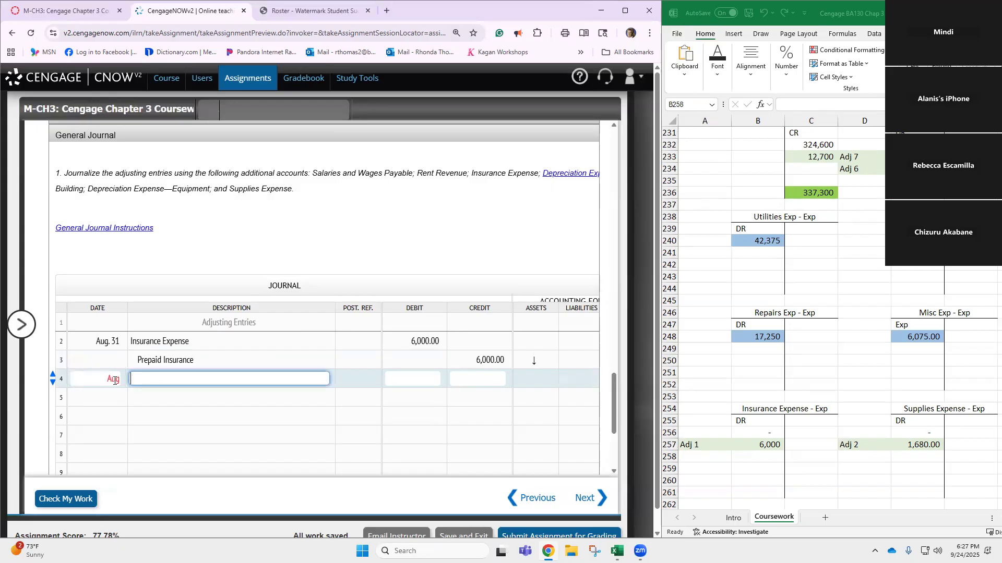
key(shift+Tab)
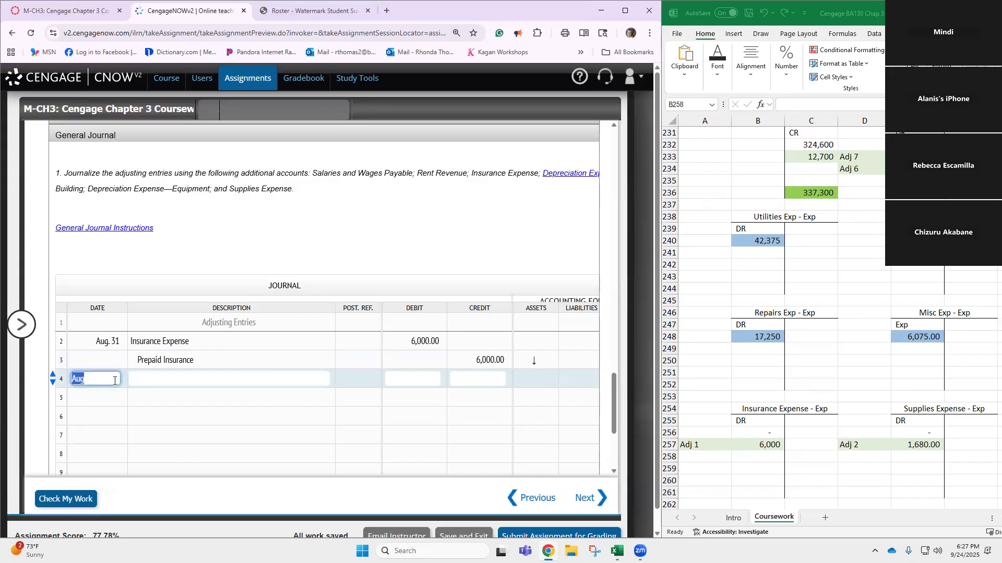
text(aug 3)
key(Tab)
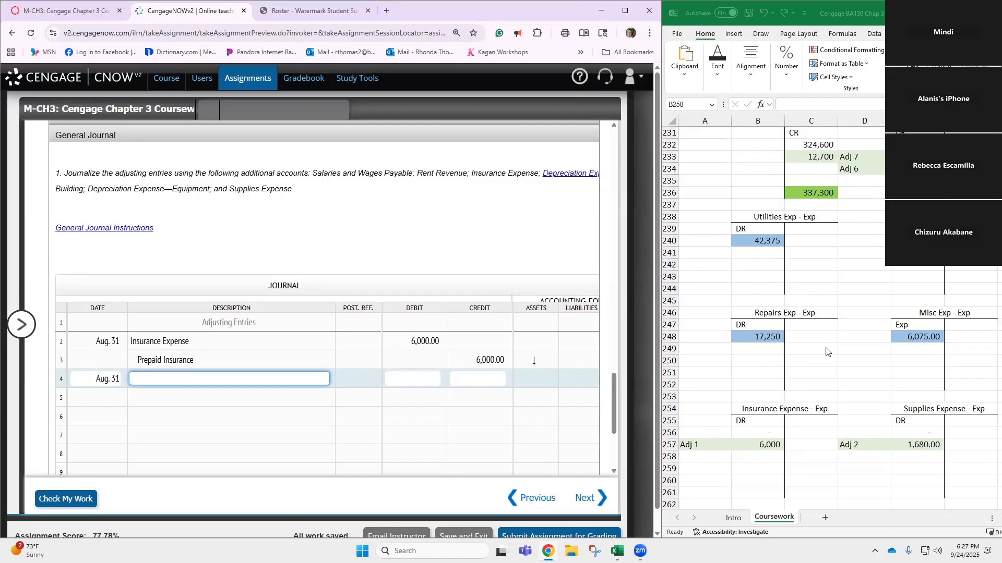
Step: In the Excel Supplies T-account for EX 3-5A, replace the on-hand balance formula in E189 with 280
scroll(911, 309, up, 9)
scroll(912, 309, up, 9)
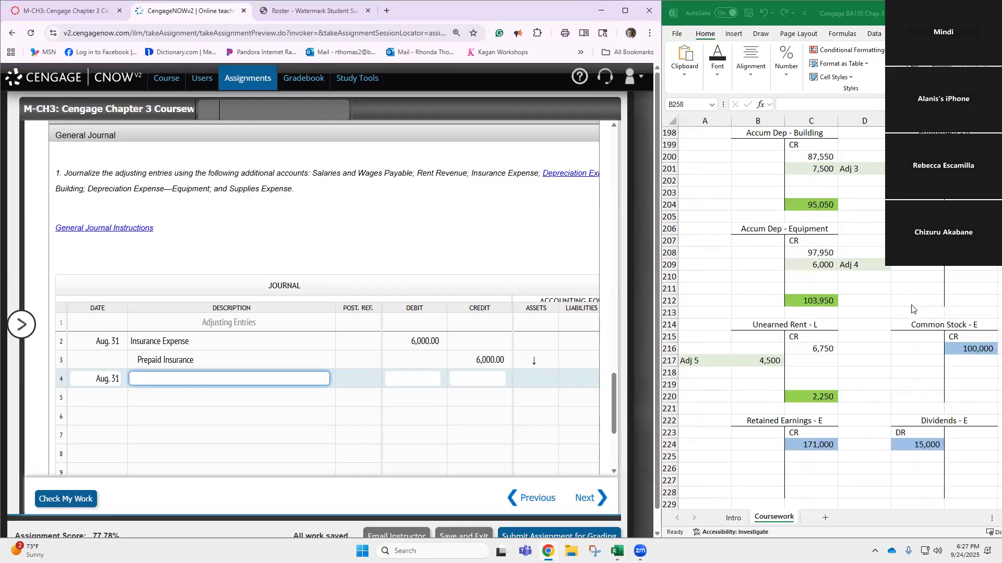
scroll(904, 309, up, 3)
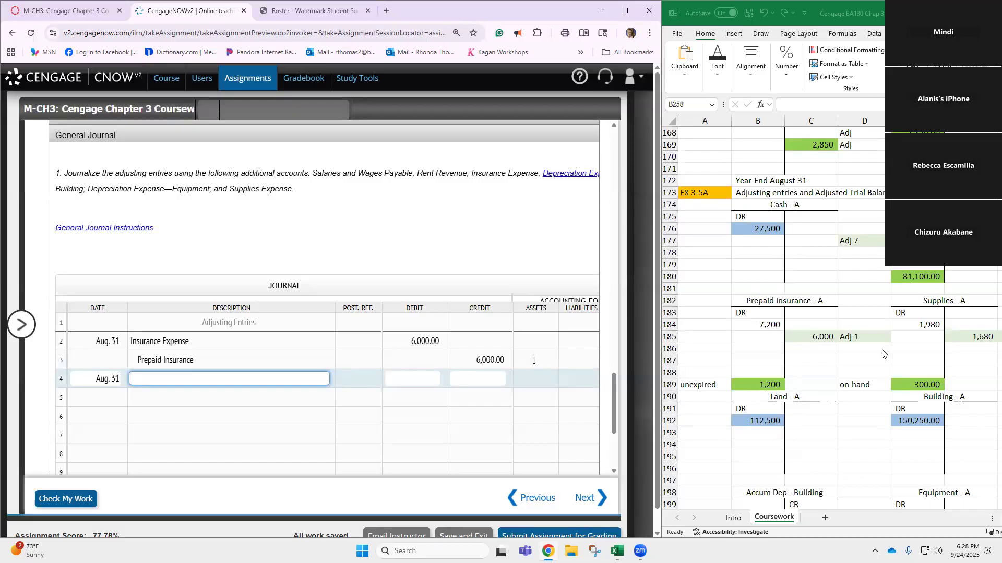
click(964, 338)
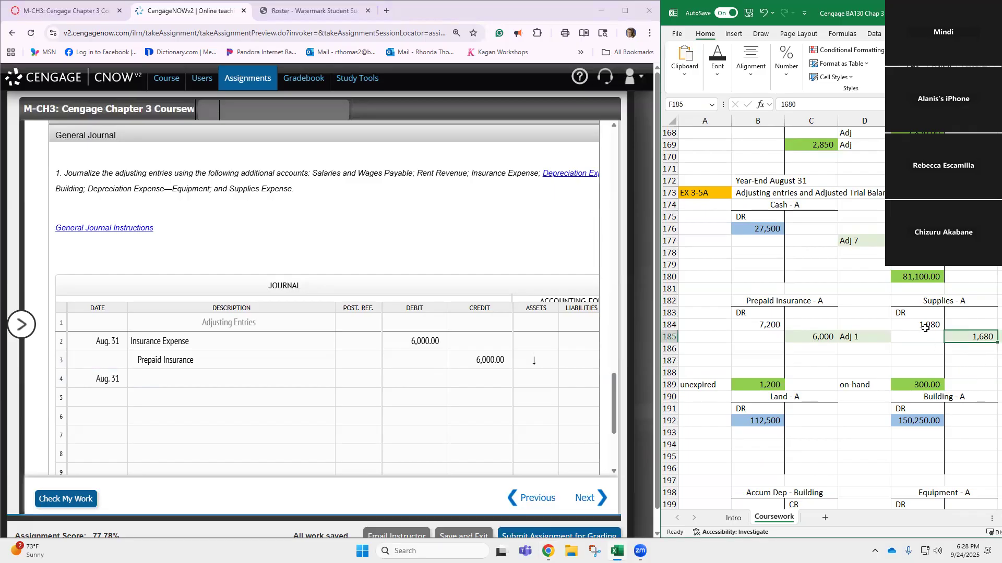
click(928, 385)
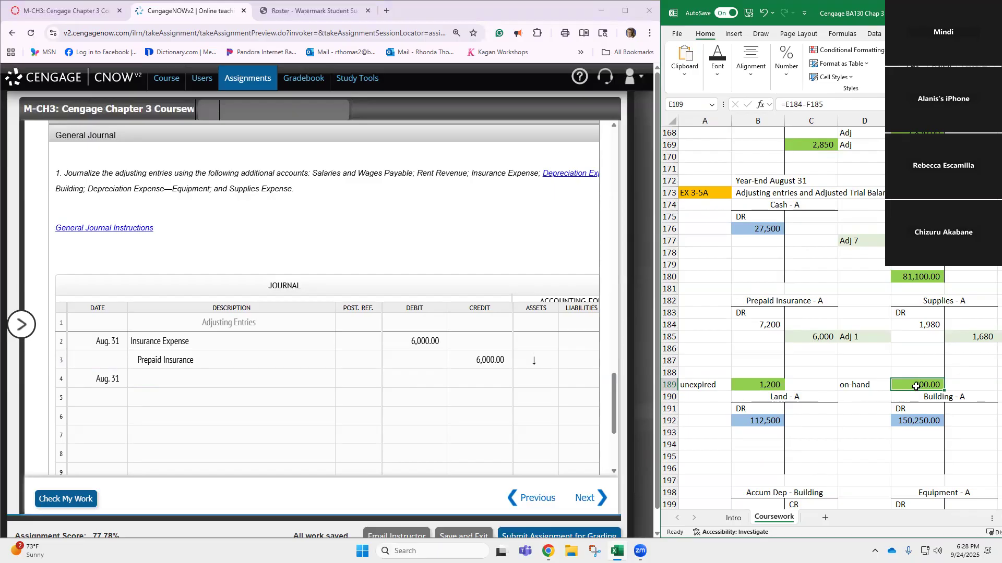
text(280)
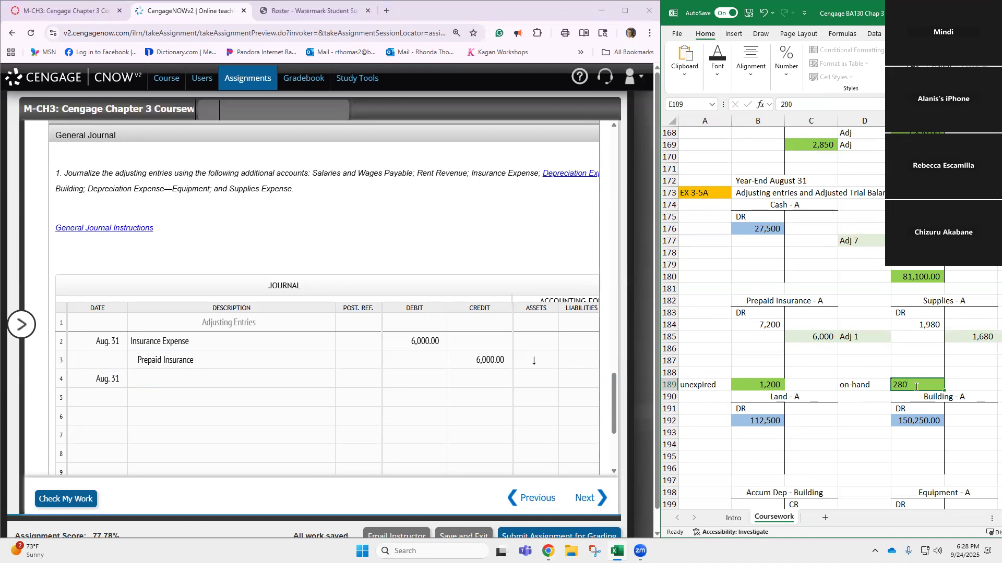
key(ctrl+Return)
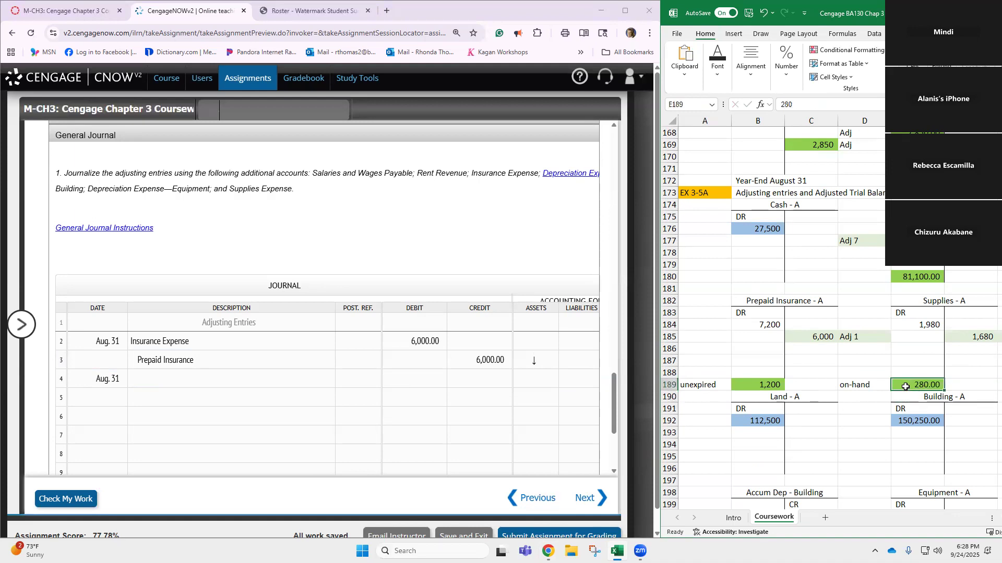
Step: Calculate the Supplies T-account credit in F185 with the formula =E184-E189
click(988, 338)
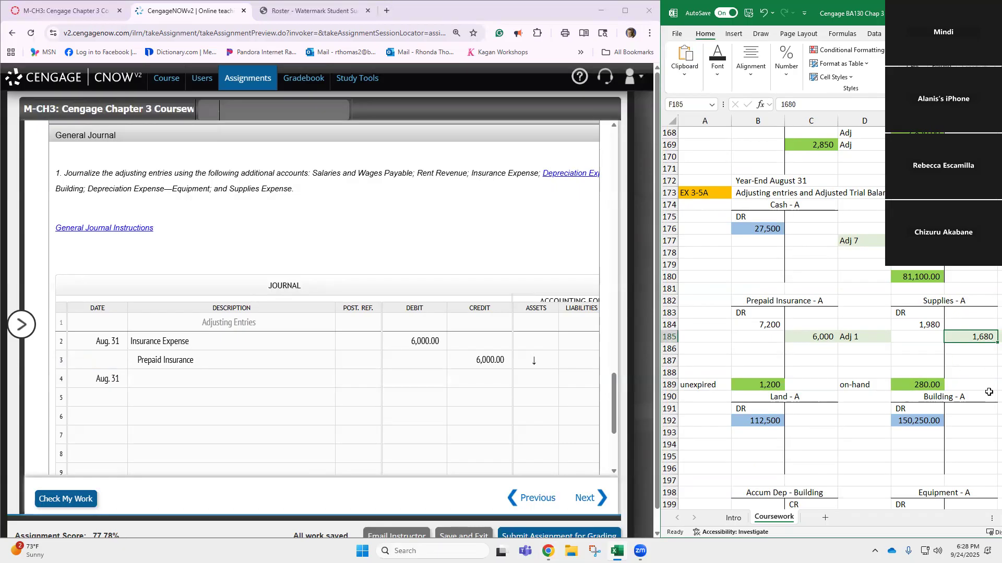
text(=)
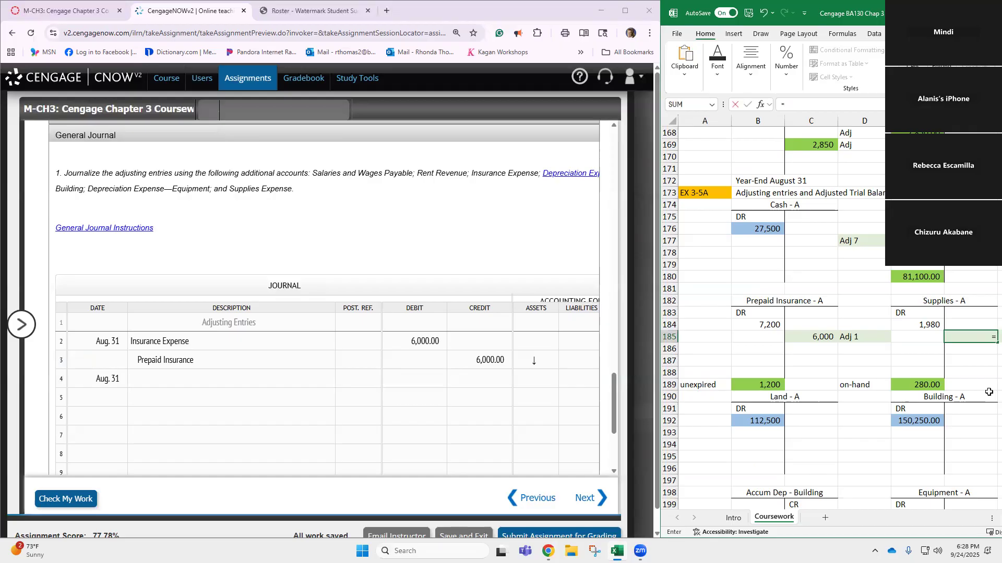
click(932, 327)
text(-)
click(931, 386)
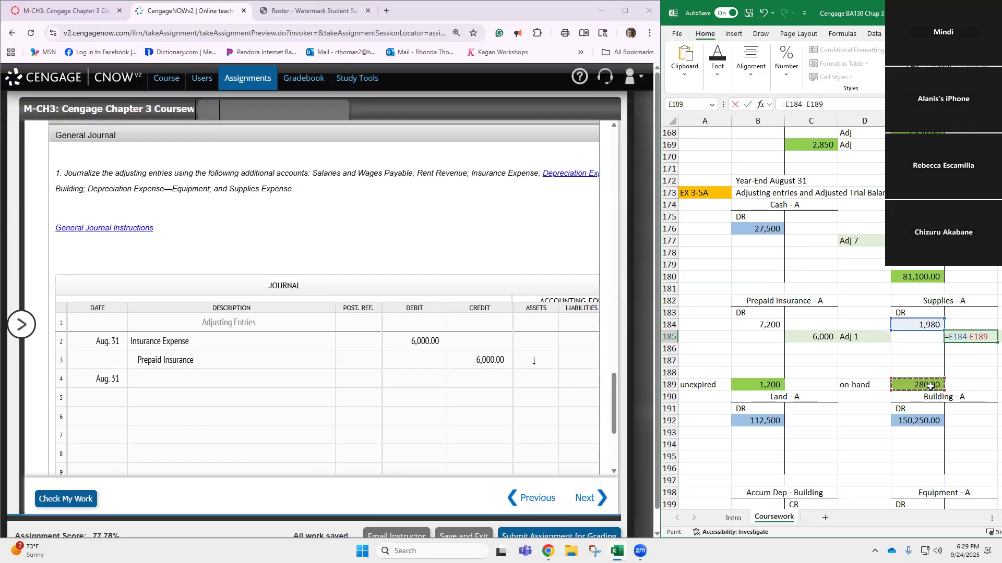
key(Return)
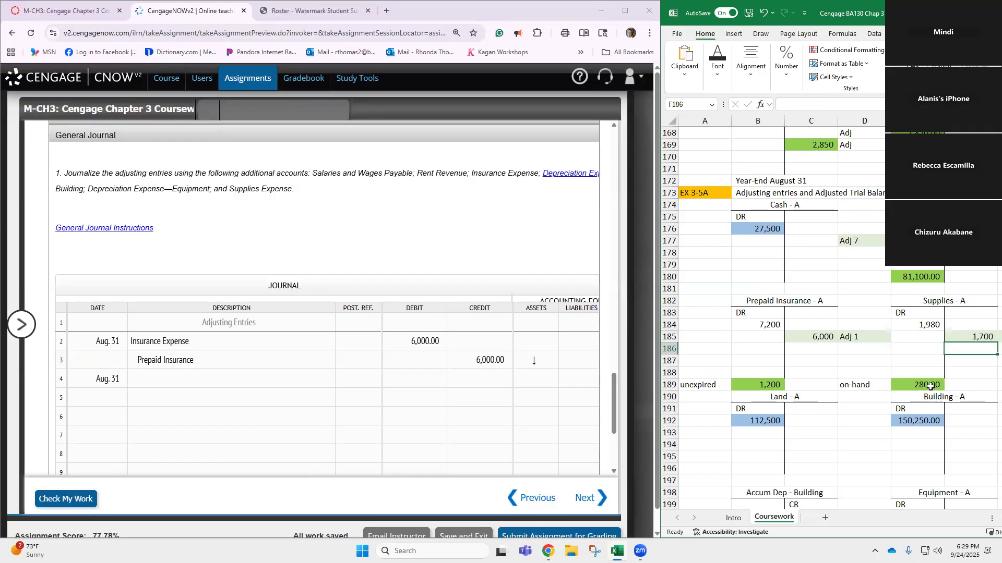
click(980, 339)
key(Right)
key(Right)
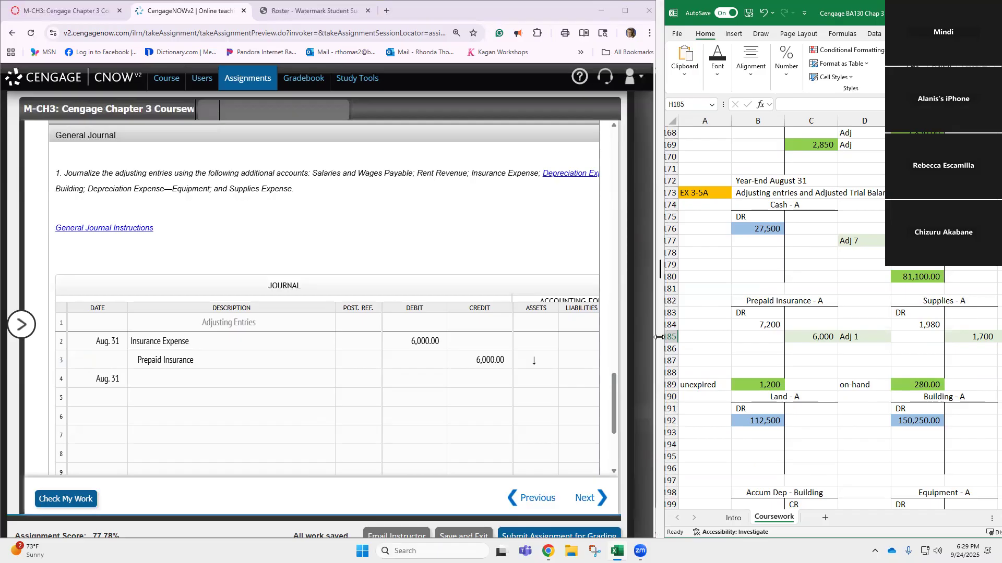
Step: Widen the Excel window beside the browser and set the Adj 2 debit in the Supplies Expense T-account, cell E257, to 1700
drag(660, 337, 621, 337)
scroll(794, 371, down, 13)
scroll(793, 371, down, 7)
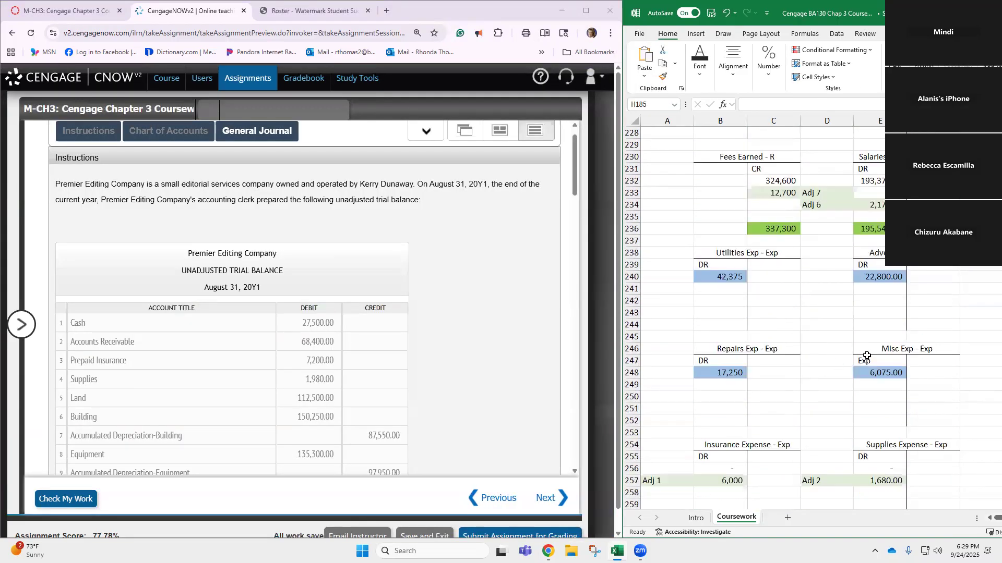
scroll(866, 355, down, 2)
click(874, 409)
text(1)
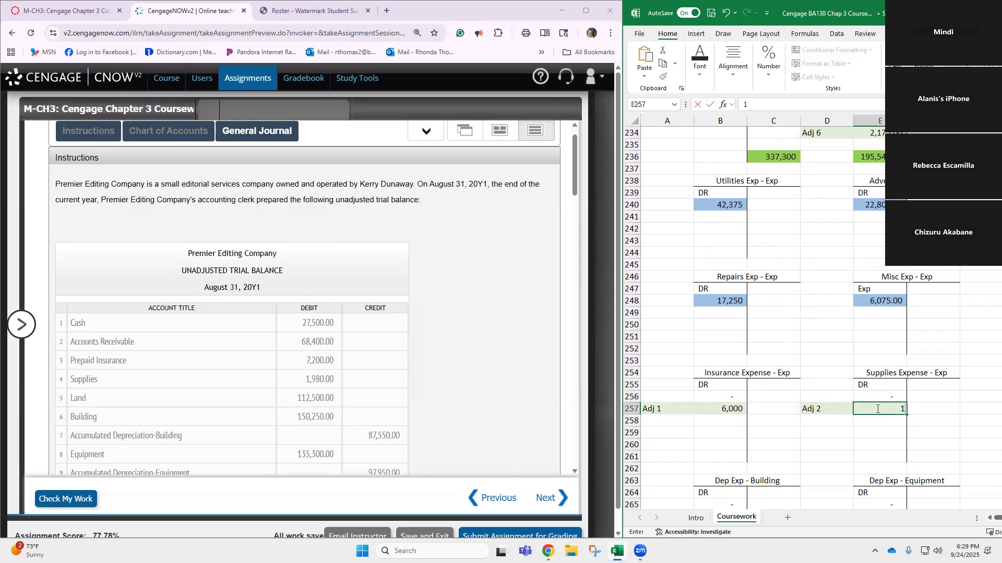
text(700)
key(Return)
Step: Format the Adj 2 Supplies Expense amount in E257 to show no decimal places
click(876, 409)
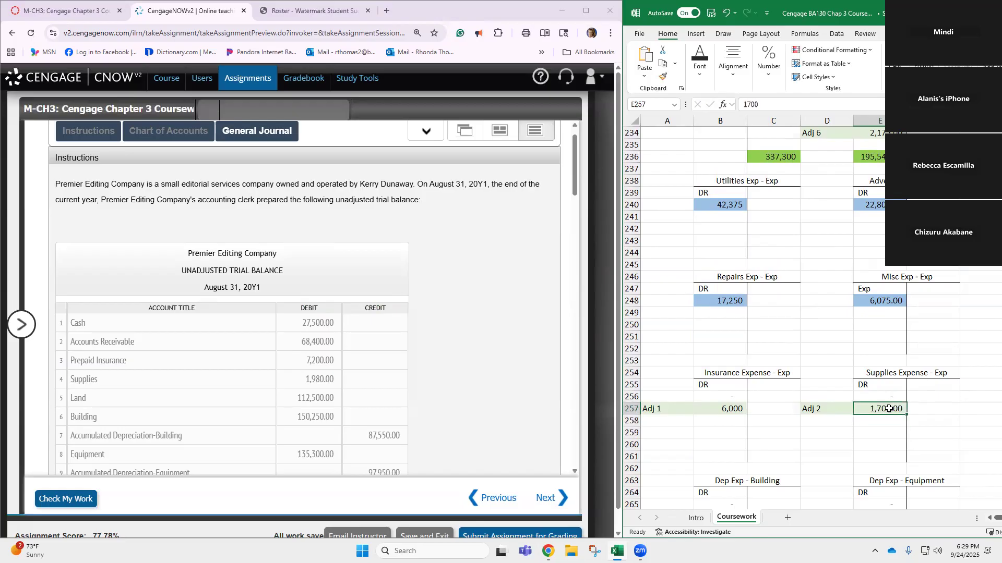
click(768, 60)
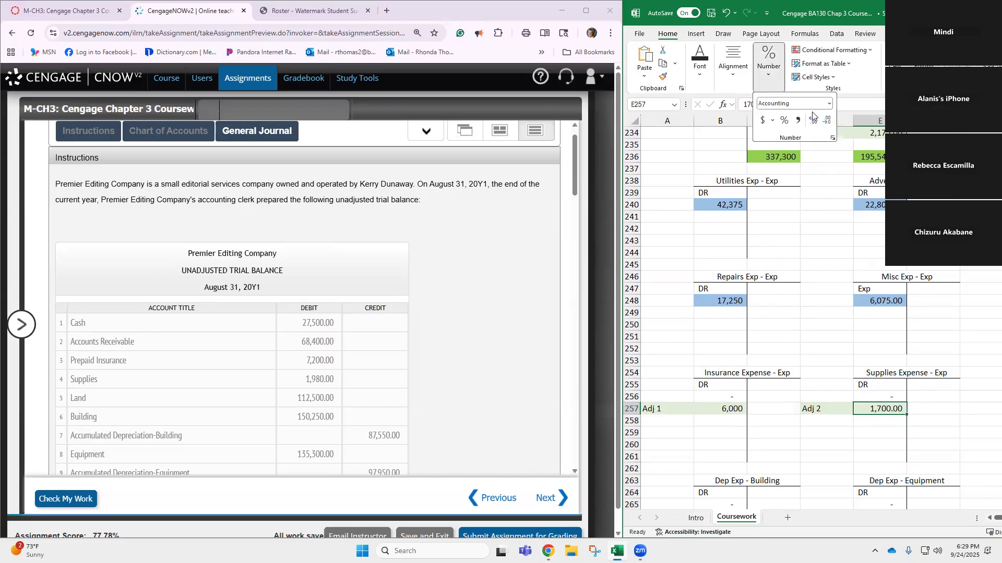
click(828, 122)
click(828, 121)
Step: In the CengageNOW general journal, enter a debit of 1700 to Supplies Expense on line 4
scroll(281, 433, down, 6)
scroll(274, 429, down, 15)
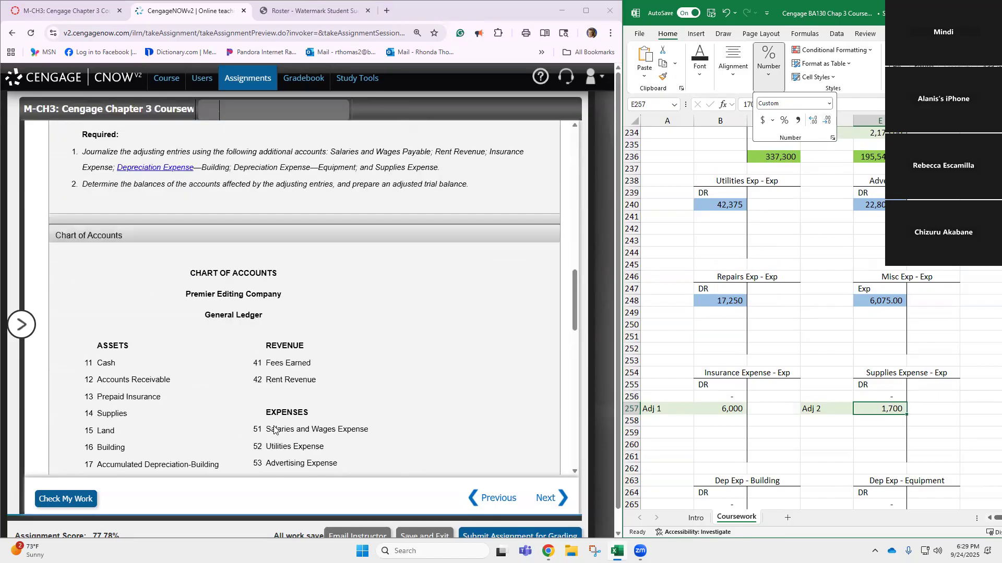
scroll(273, 430, down, 5)
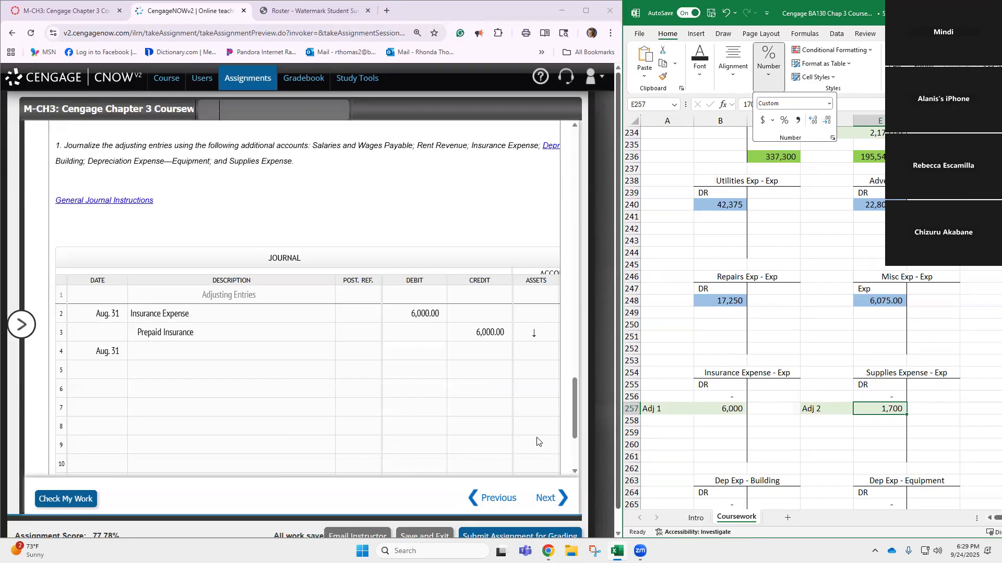
click(176, 349)
text(Supplies Expense)
key(Tab)
text(1700)
key(Return)
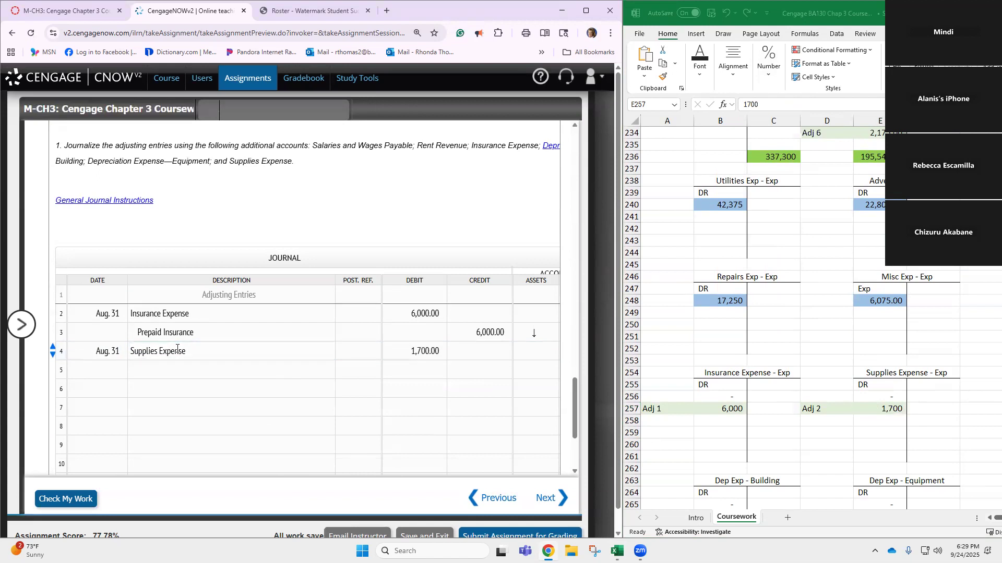
Step: Enter the matching credit of 1700 to Supplies on journal line 5
click(209, 372)
text(Supplies)
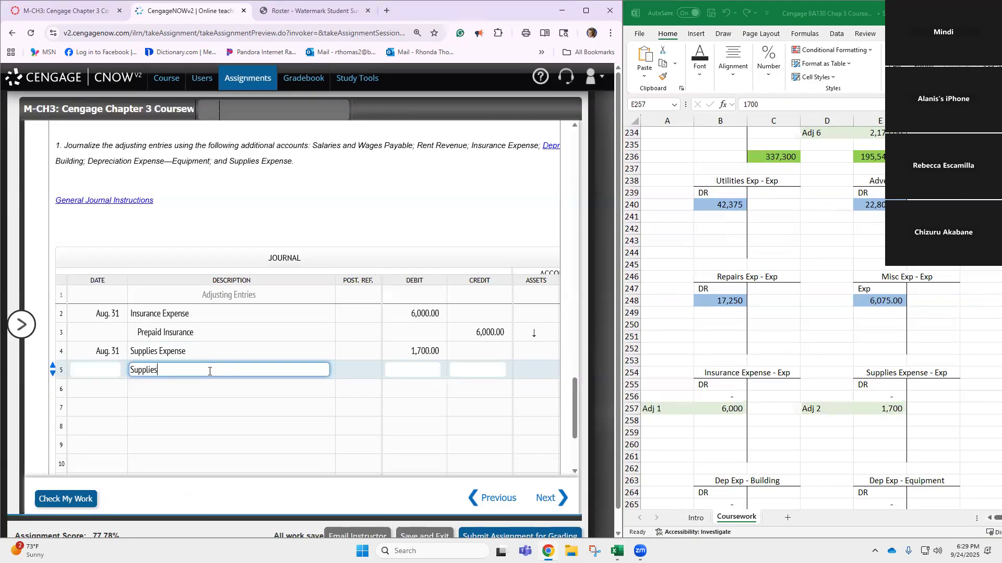
key(Tab)
key(Tab)
text(1,)
text(700)
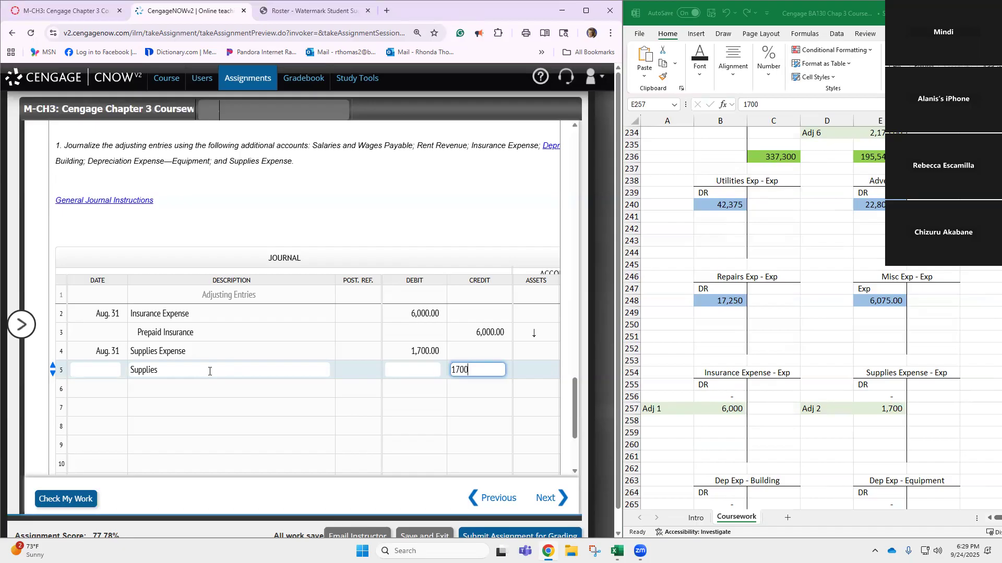
key(Return)
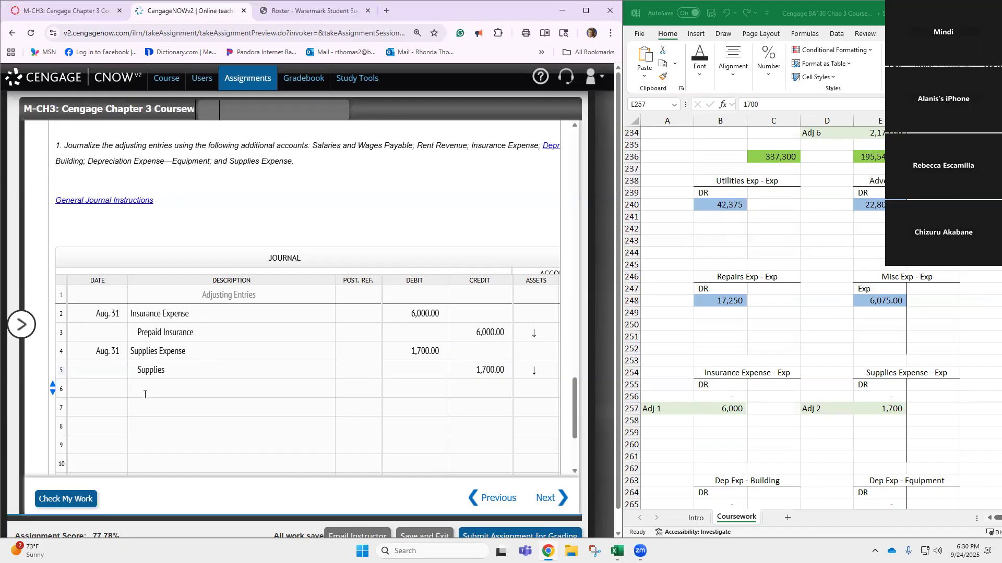
Step: Date line 6 of the general journal Aug. 31 for the third adjusting entry
click(115, 389)
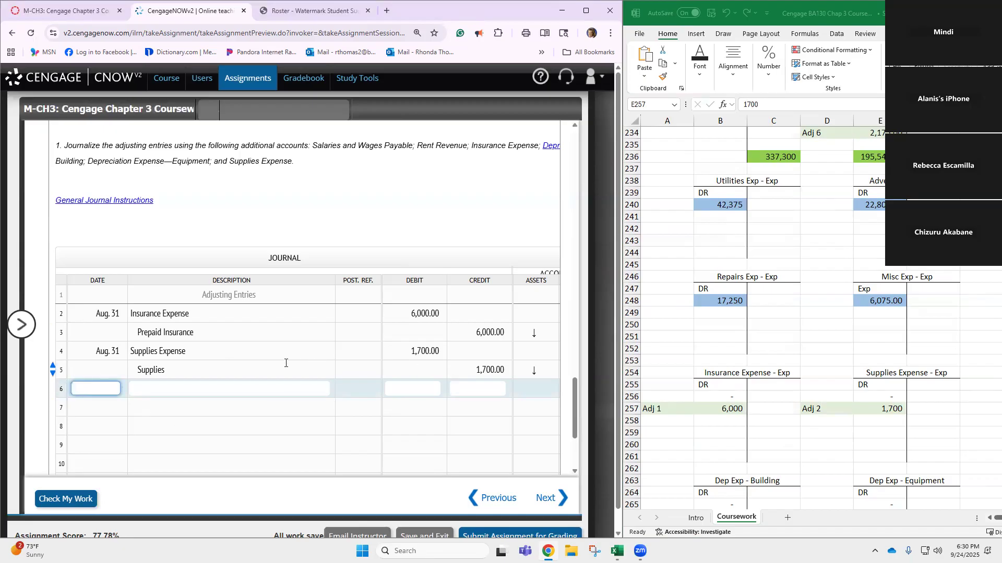
text(Aug. 31)
key(Tab)
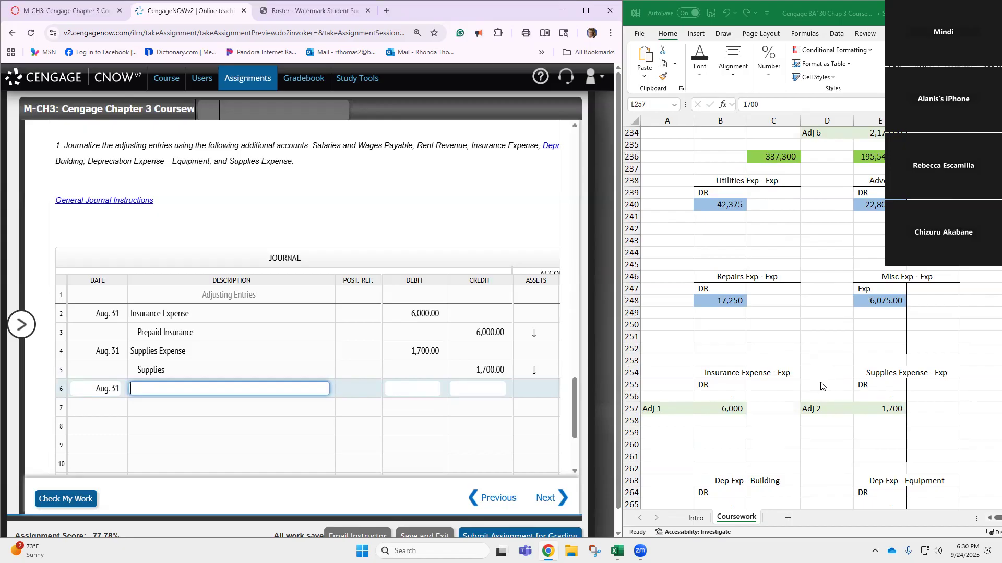
Step: Set the Adj 3 debit in the Dep Exp - Building T-account to 10,000
scroll(822, 389, down, 3)
scroll(821, 386, down, 1)
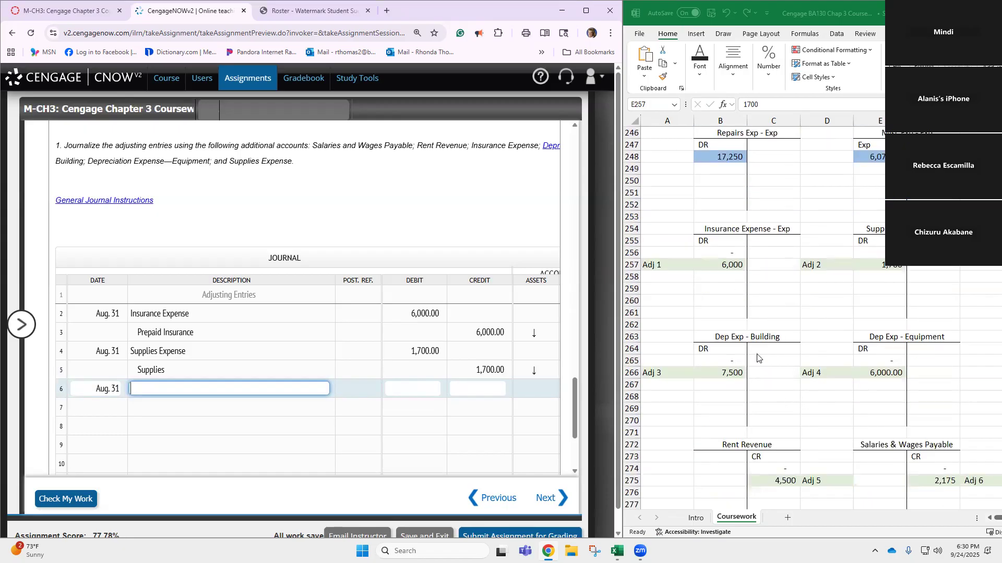
scroll(746, 372, down, 1)
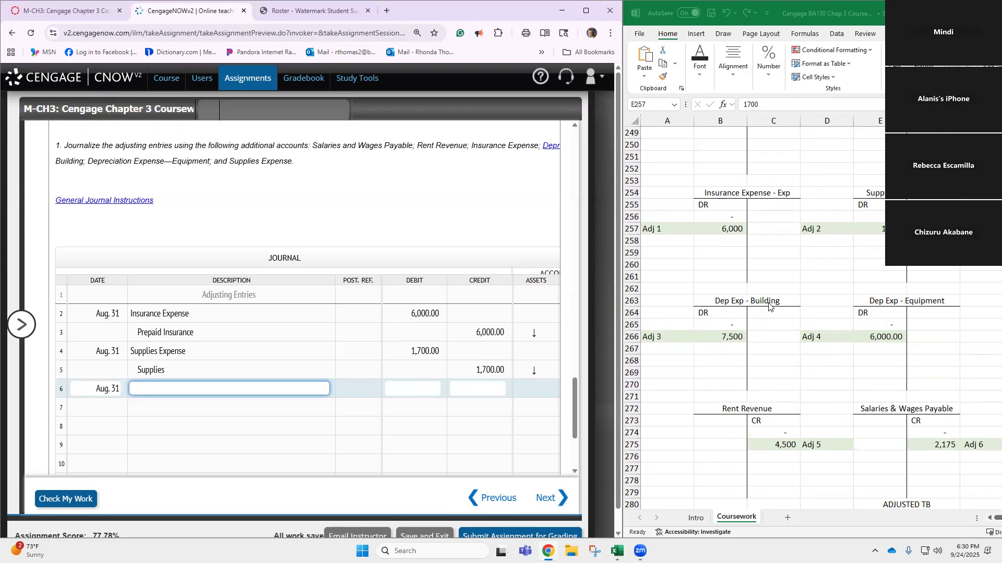
click(726, 337)
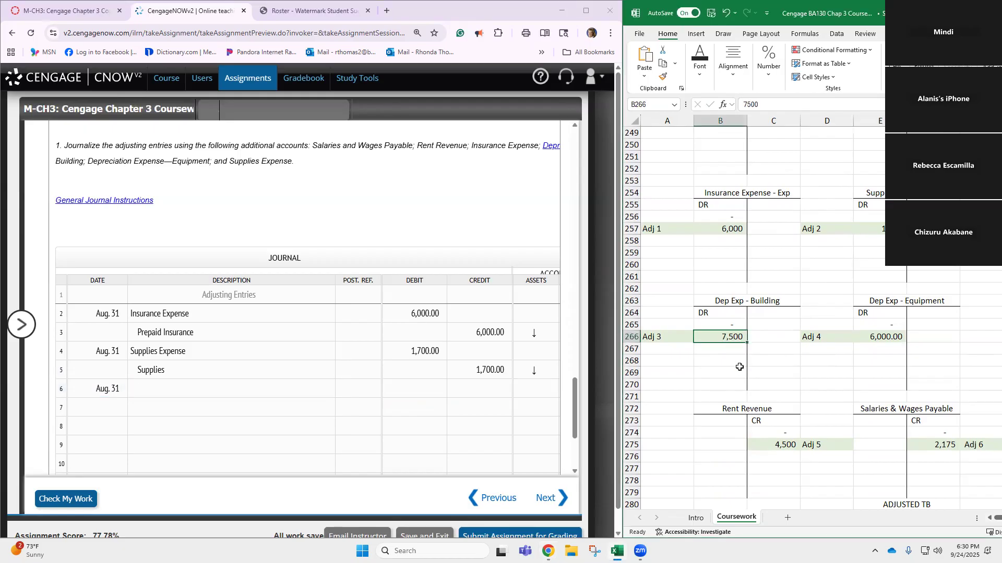
text(10,00)
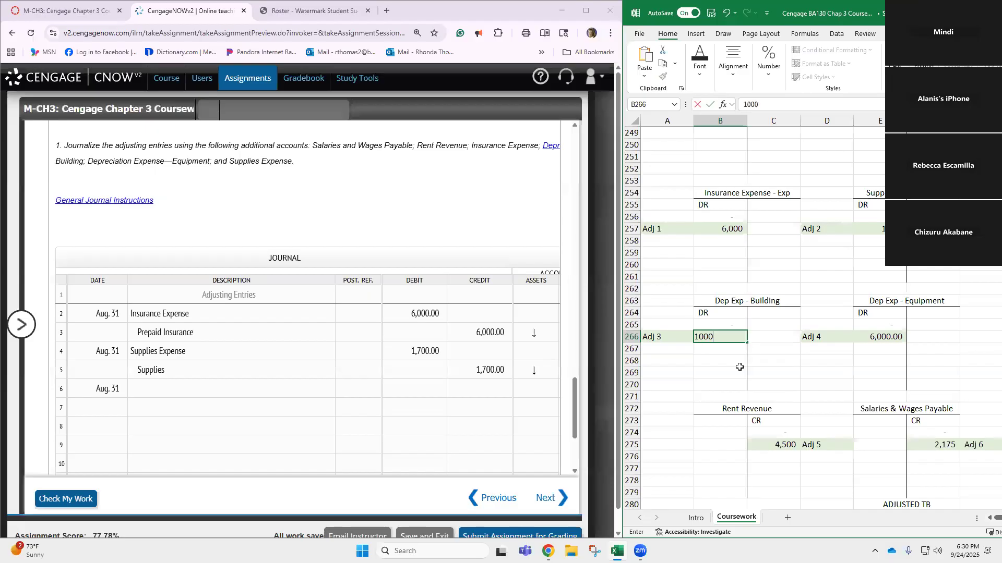
text(0)
key(Return)
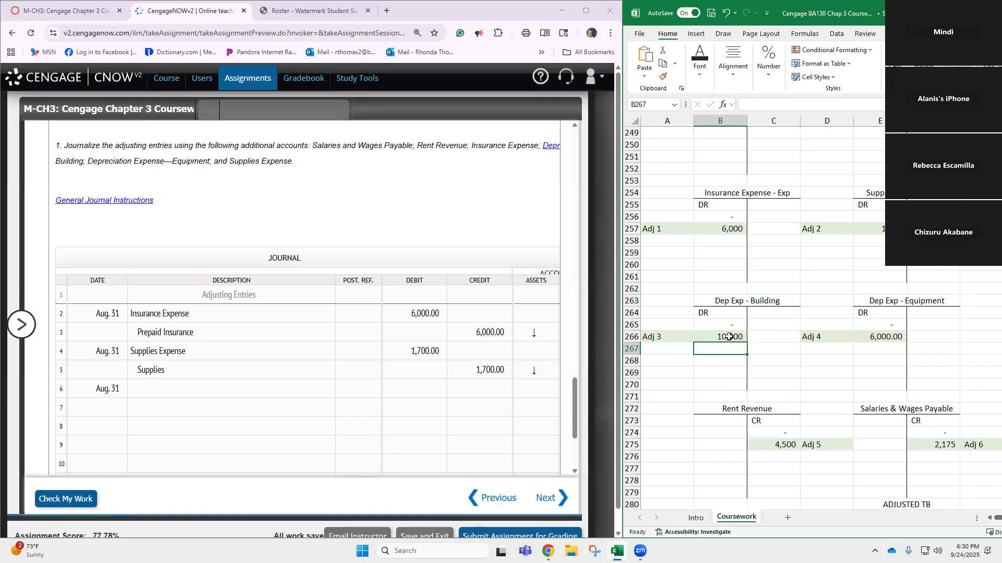
Step: Set the Adj 3 credit in the Accum Dep - Building T-account to 10,000
scroll(830, 258, up, 3)
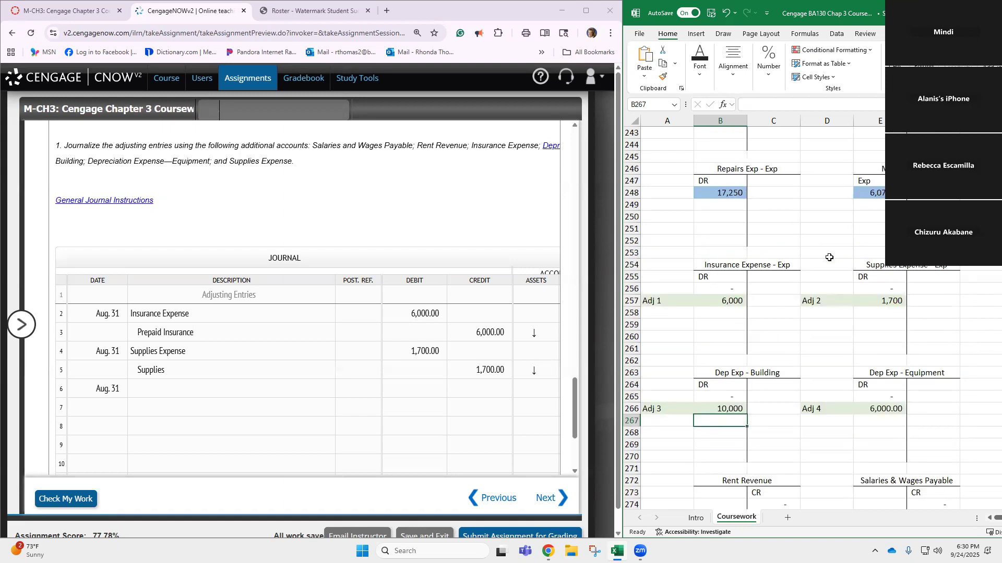
scroll(829, 258, up, 7)
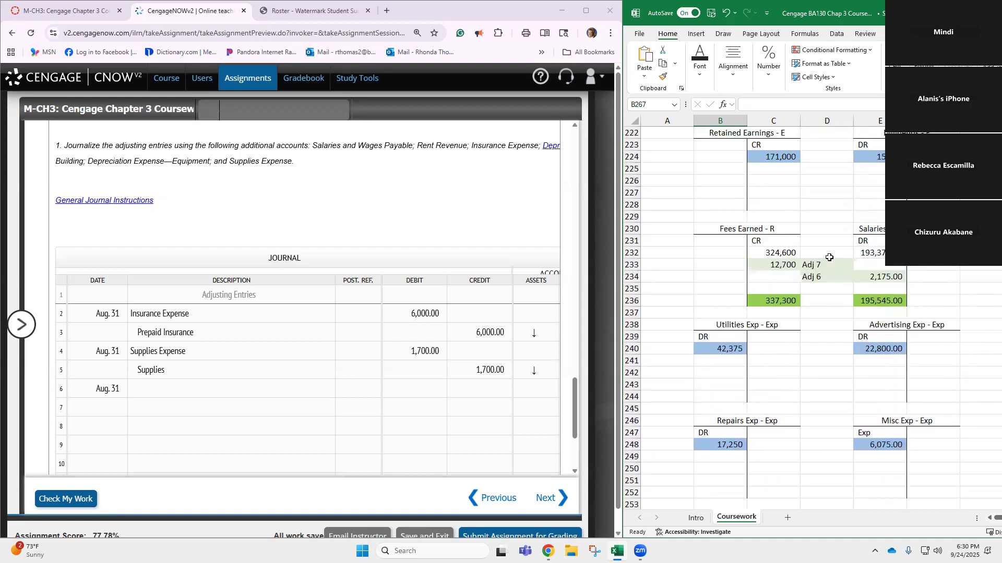
scroll(830, 258, up, 7)
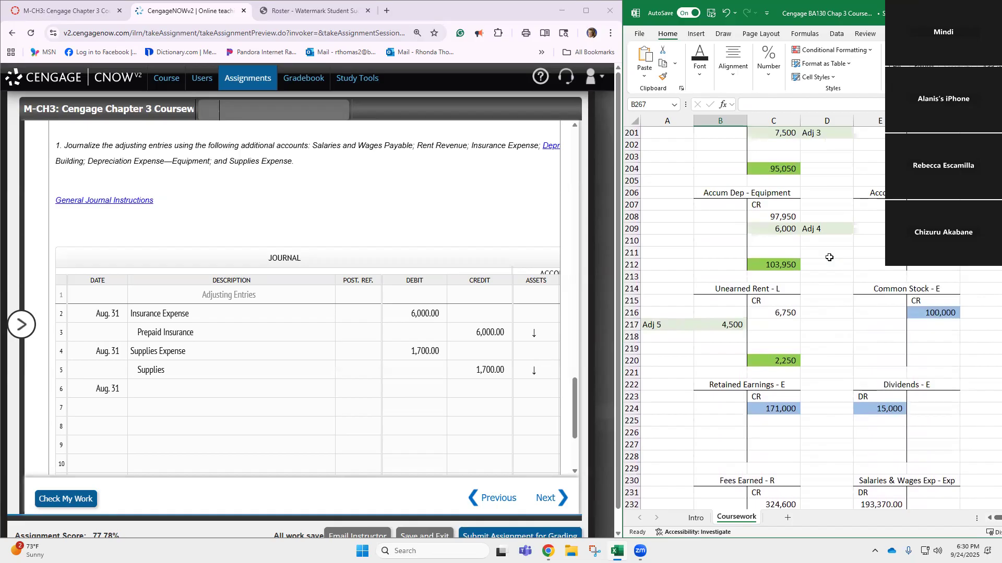
scroll(830, 258, up, 3)
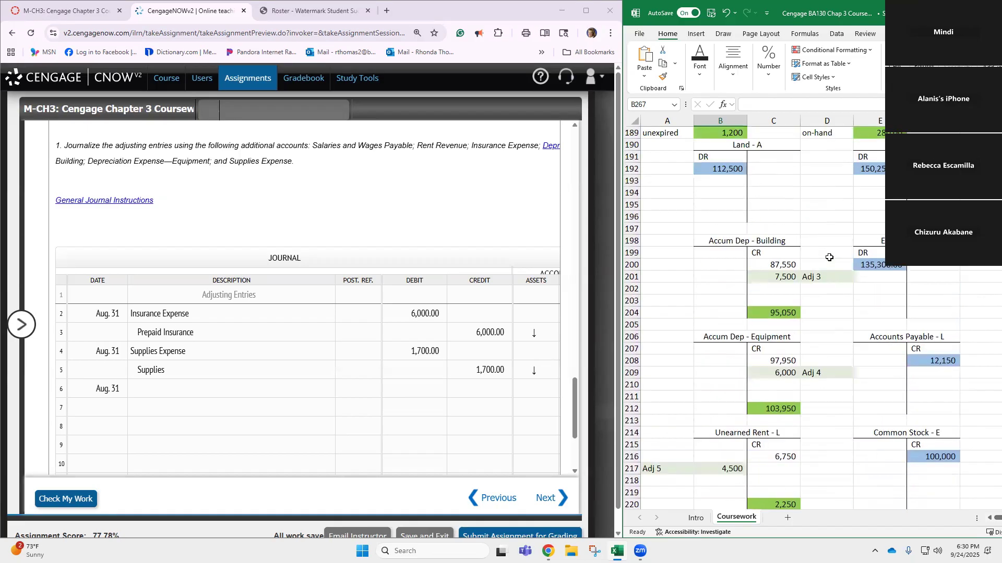
click(789, 276)
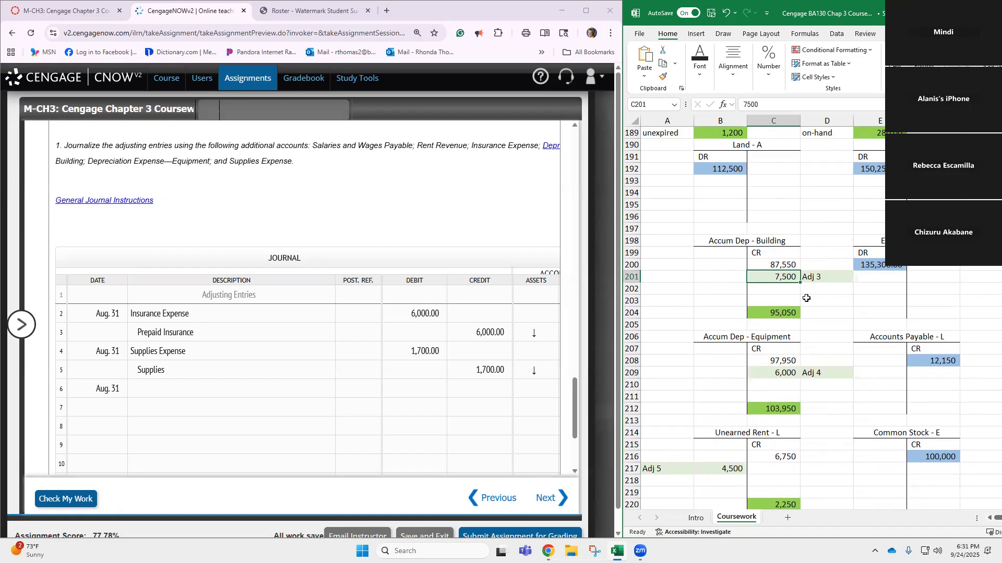
text(10000)
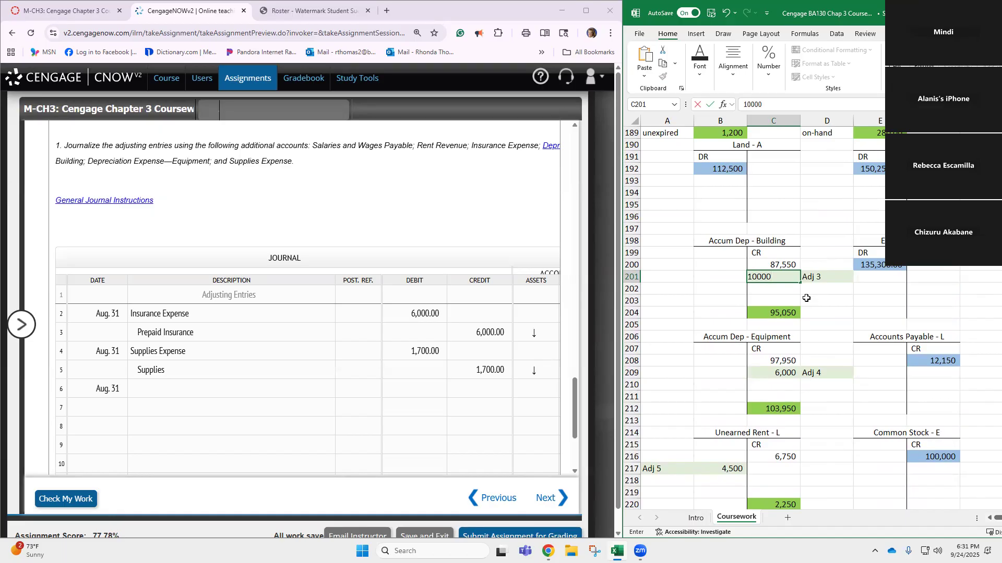
key(Return)
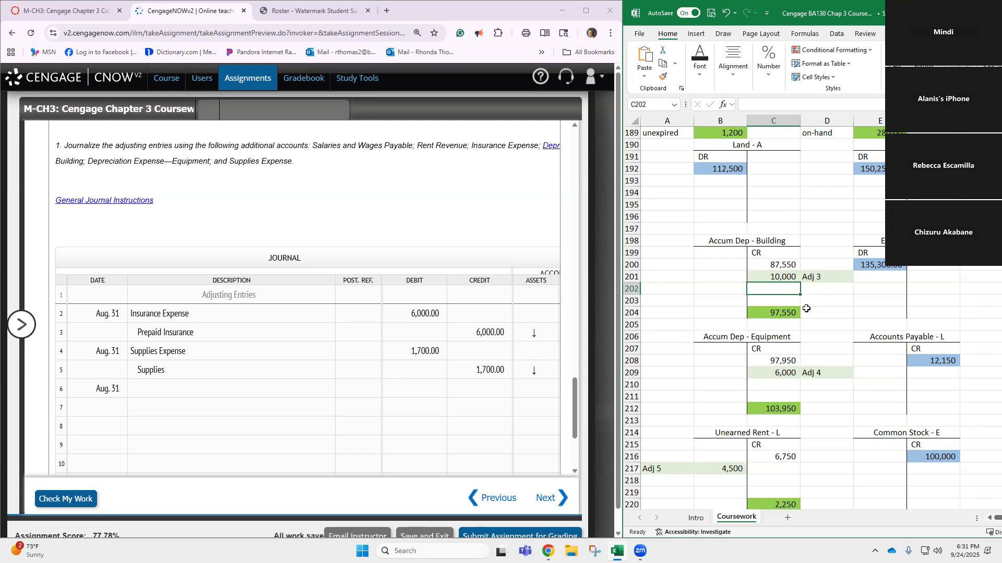
Step: Copy Depreciation Expense-Building from the chart of accounts into journal line 6 and debit it 10,000
click(244, 393)
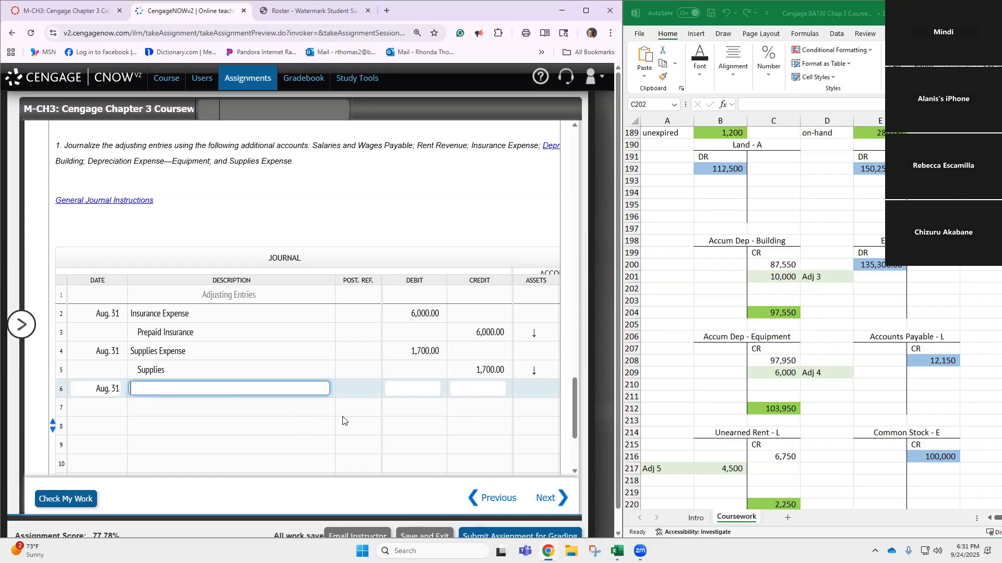
scroll(343, 420, up, 10)
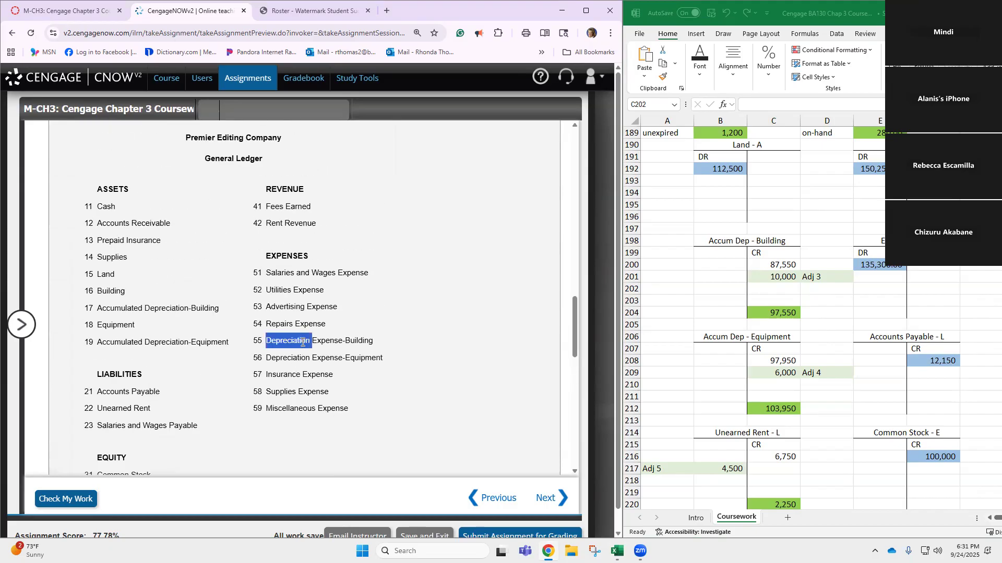
triple_click(302, 343)
key(ctrl+c)
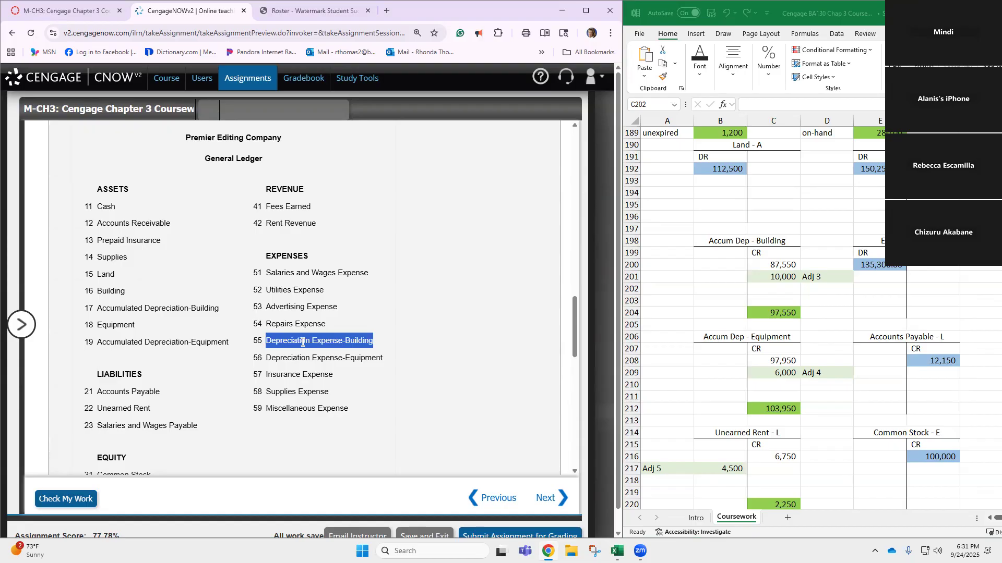
scroll(302, 343, down, 7)
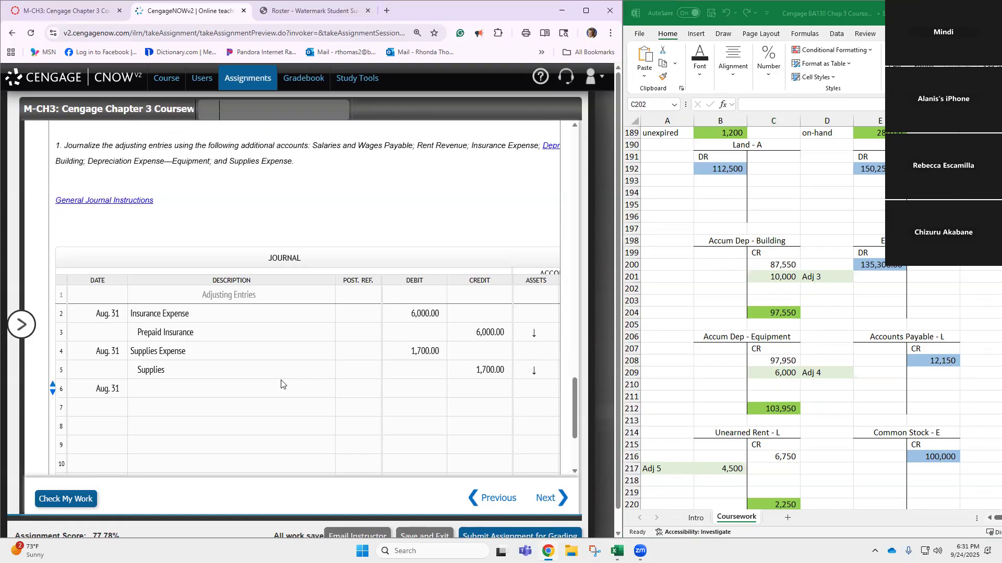
click(251, 392)
key(ctrl+v)
click(411, 387)
text(10000)
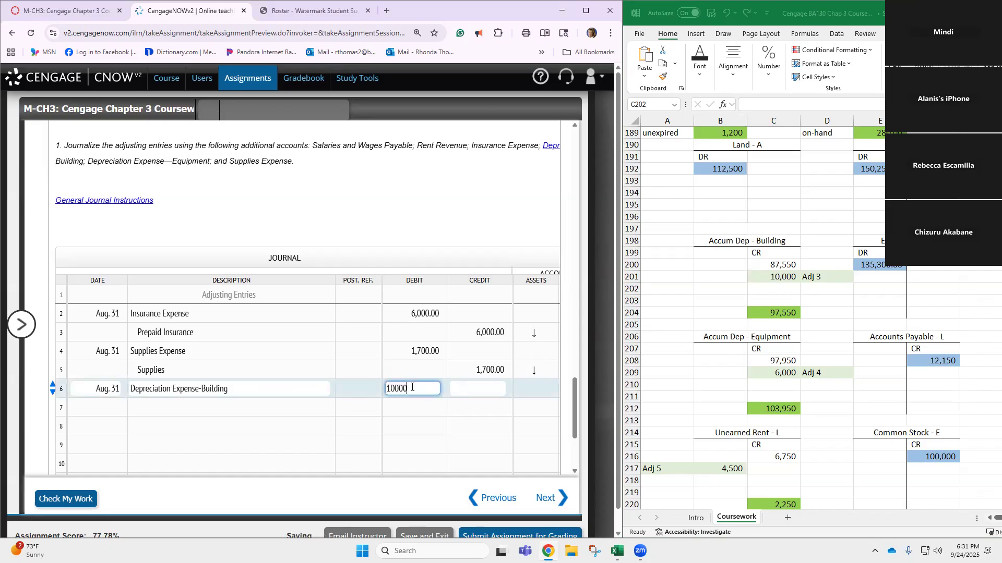
key(Return)
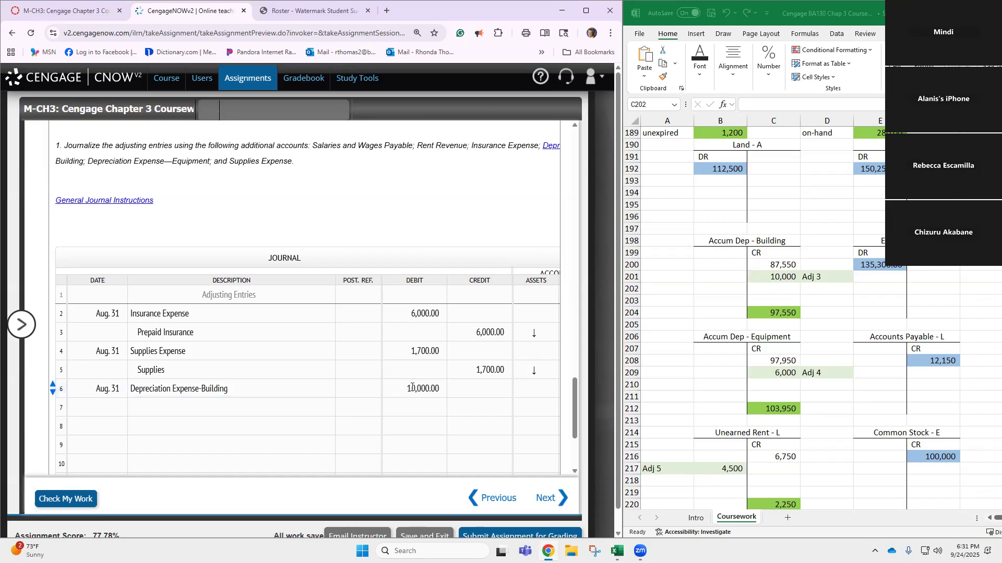
Step: Copy Accumulated Depreciation-Building from the chart of accounts into journal line 7 and credit it 10,000
click(278, 408)
scroll(278, 404, up, 10)
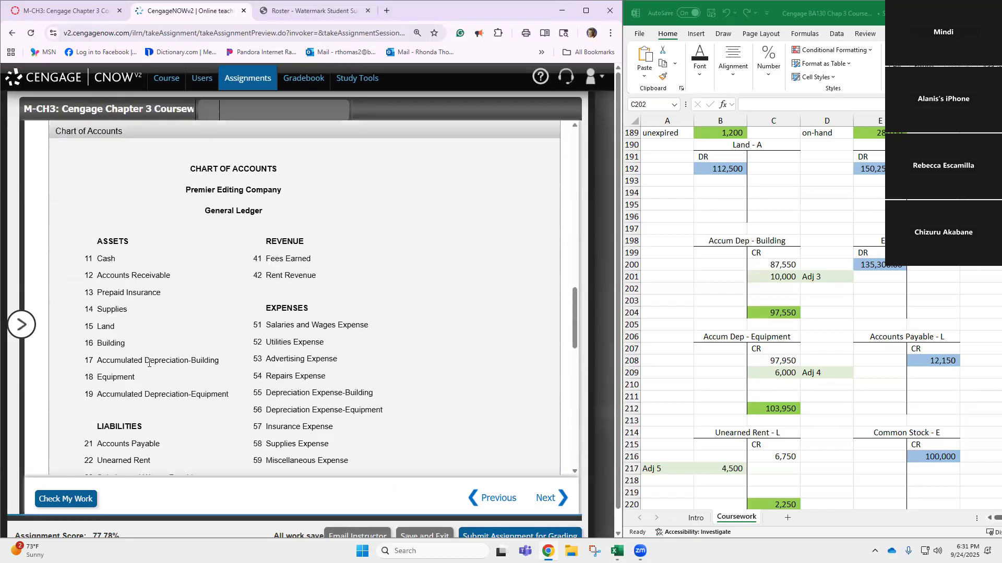
triple_click(148, 360)
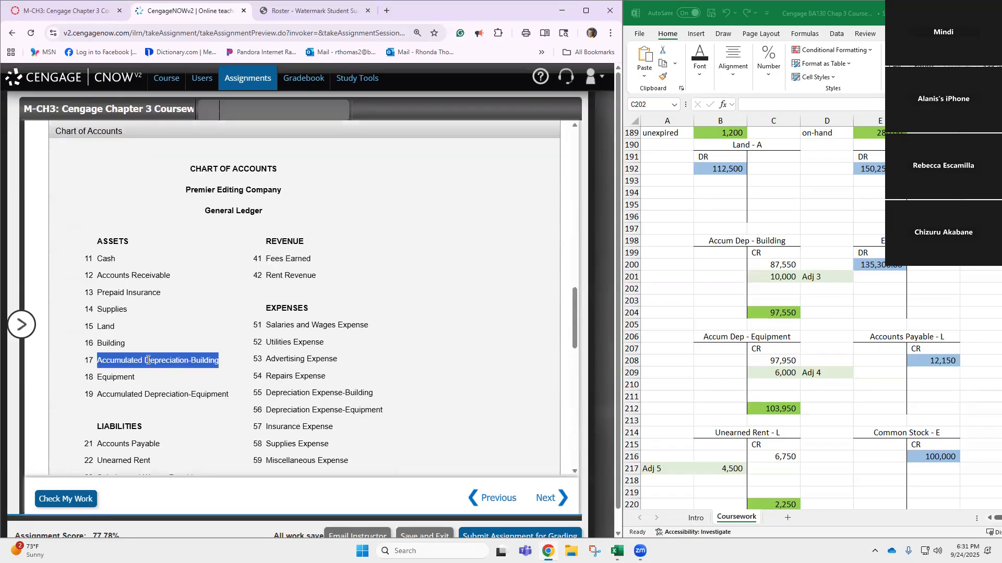
right_click(148, 360)
click(198, 374)
scroll(289, 374, down, 6)
scroll(290, 374, down, 5)
click(284, 358)
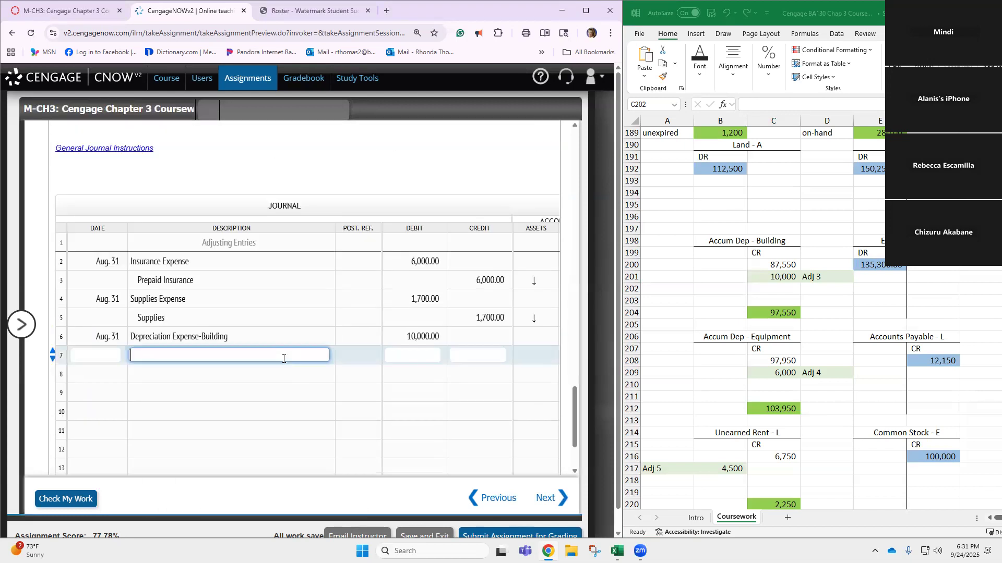
key(ctrl+v)
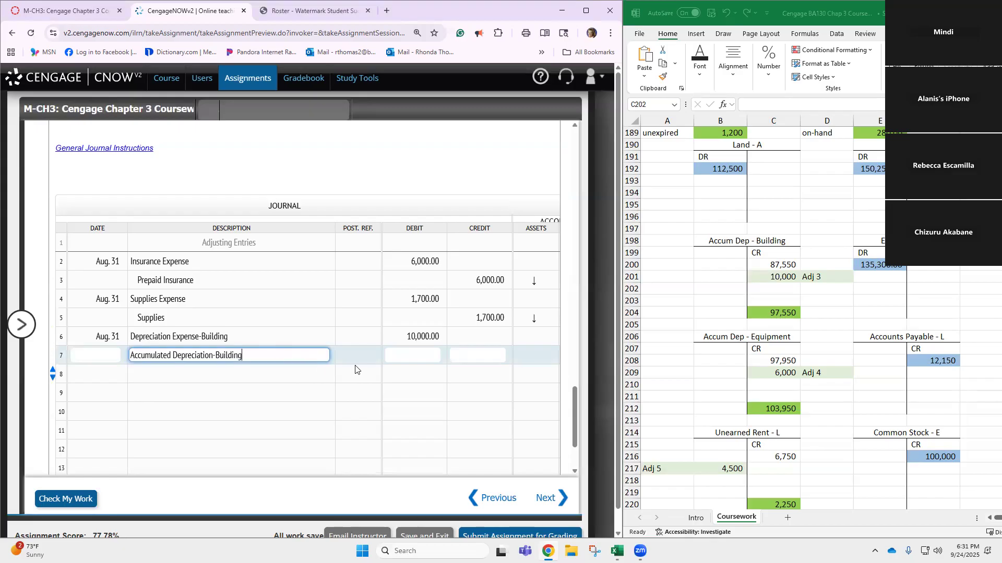
click(474, 353)
text(10000)
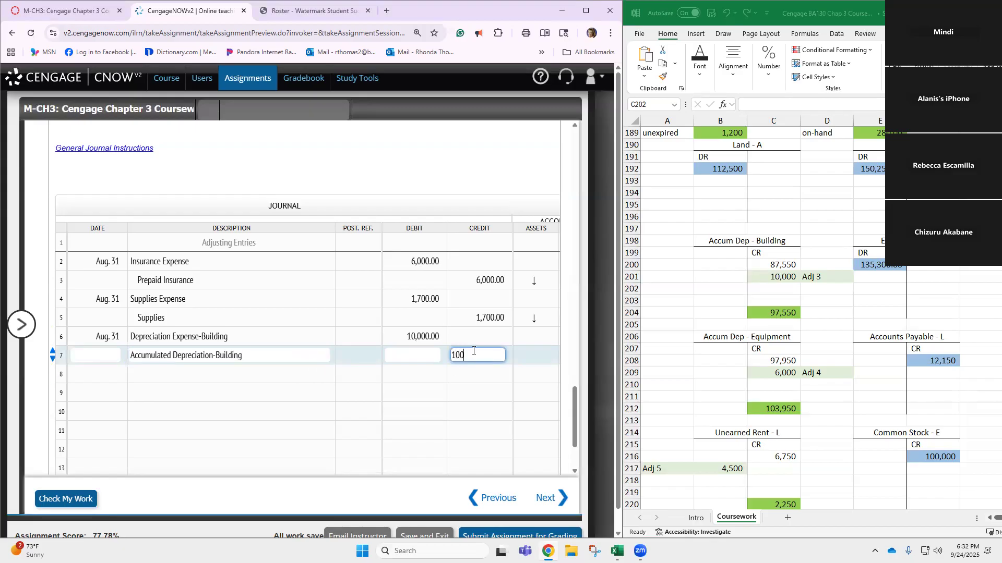
key(Return)
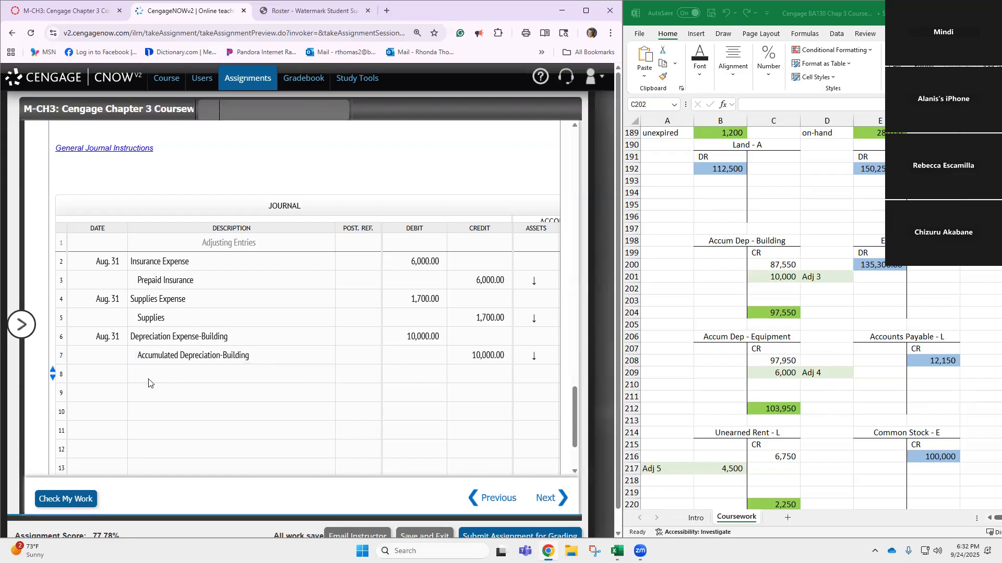
Step: Date journal line 8 Aug. 31
click(100, 379)
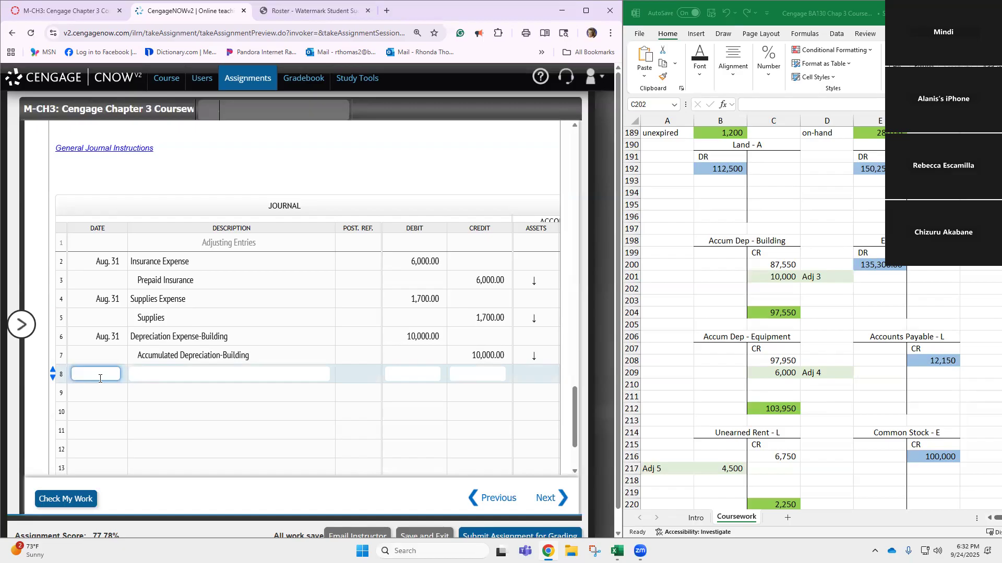
text(Aug. 31)
key(Tab)
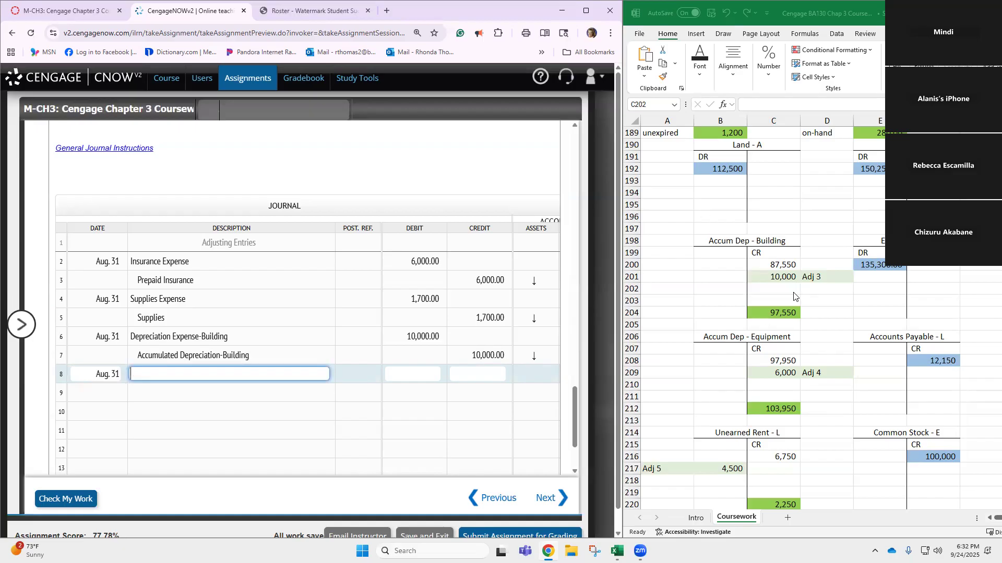
Step: Look up the Adj 4 amount in the spreadsheet's Dep Exp - Equipment T-account
scroll(812, 311, down, 7)
scroll(813, 311, down, 13)
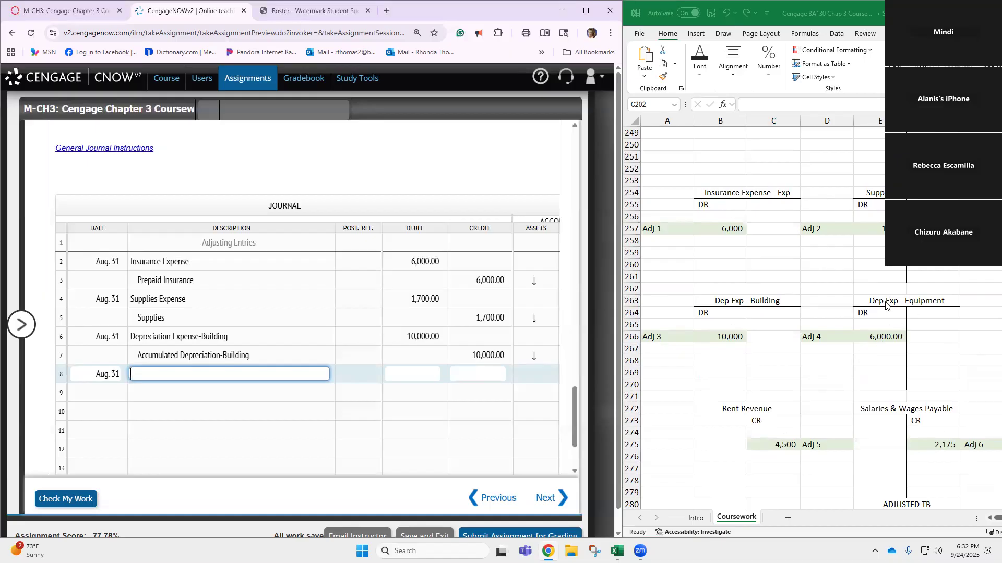
click(885, 339)
key(BackSpace)
scroll(858, 395, down, 5)
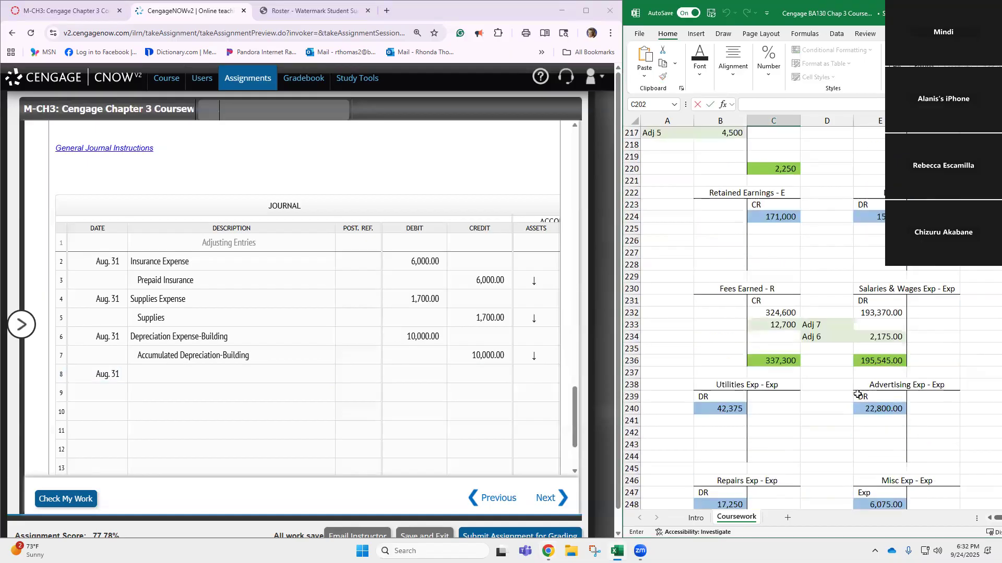
scroll(858, 395, down, 1)
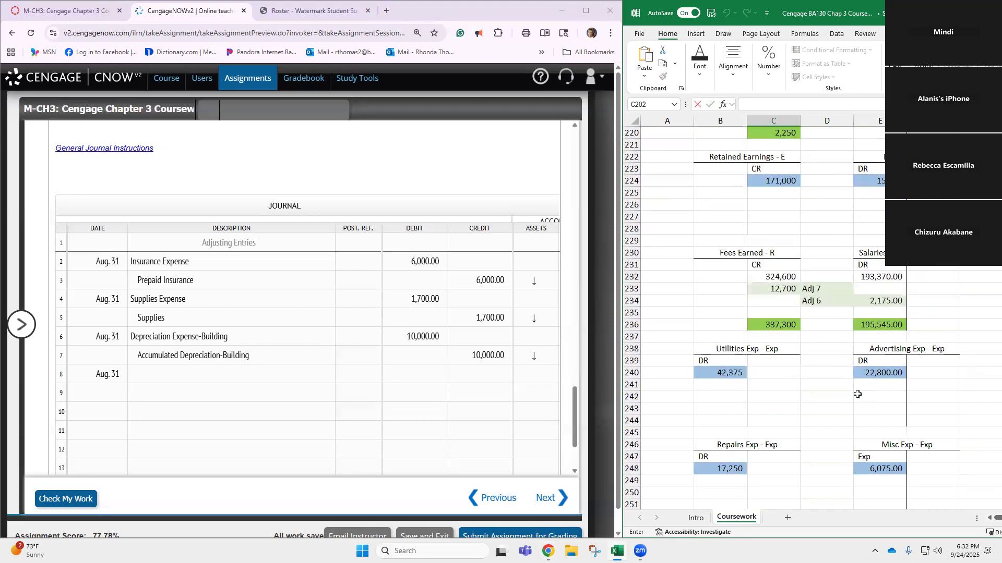
scroll(857, 394, down, 8)
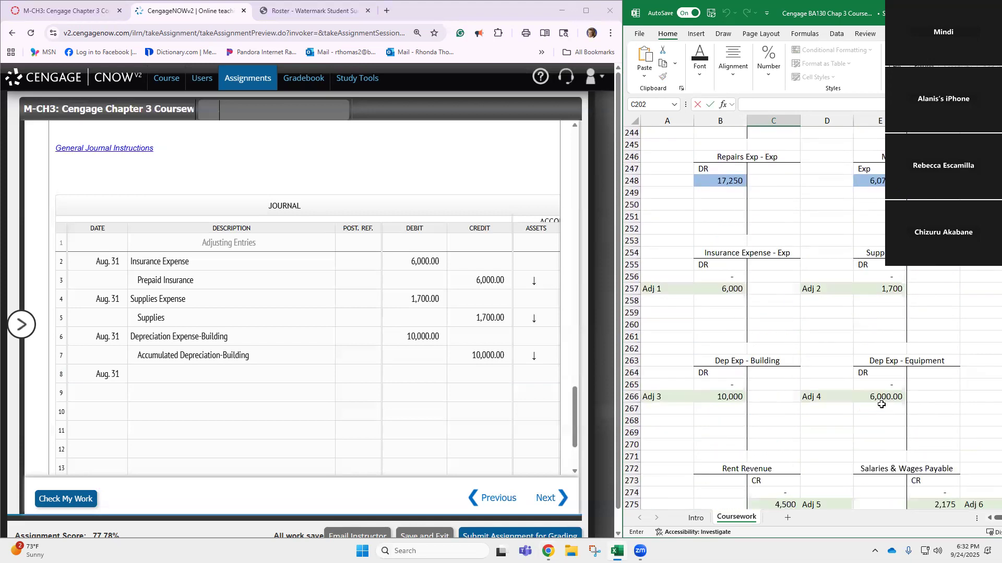
click(885, 399)
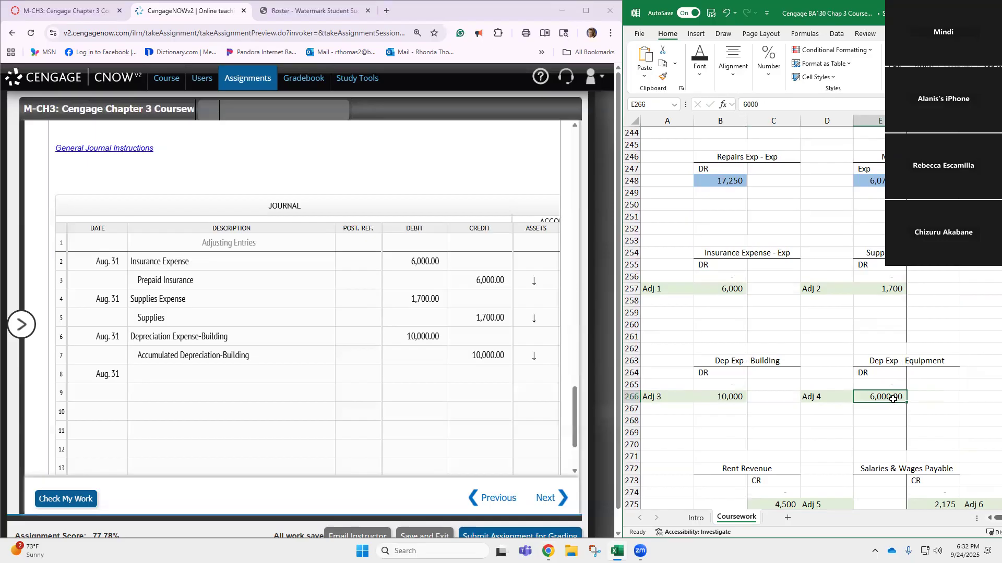
Step: Copy Depreciation Expense-Equipment from the chart of accounts into journal line 8 and debit it 6,000
click(177, 371)
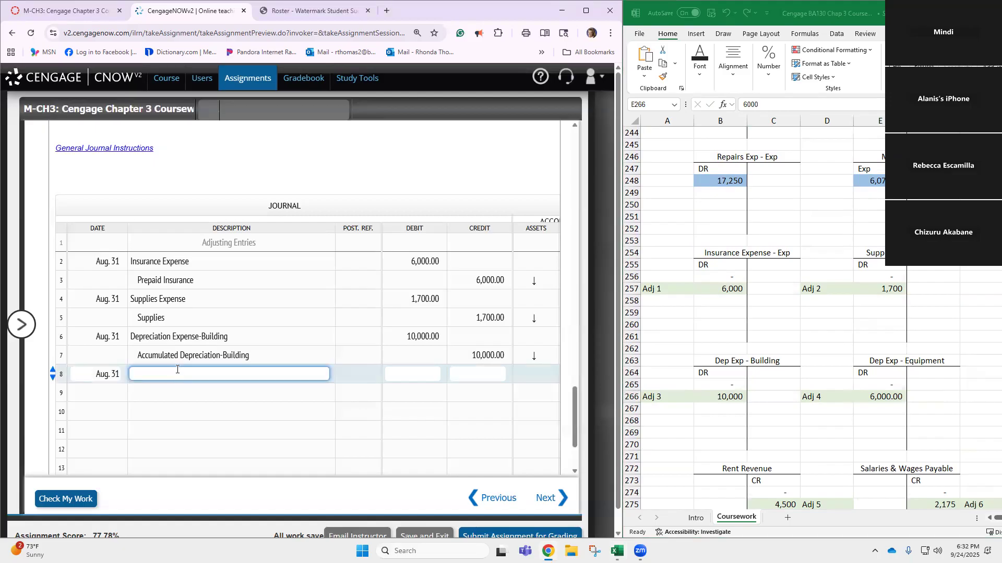
scroll(231, 332, up, 5)
scroll(231, 332, up, 4)
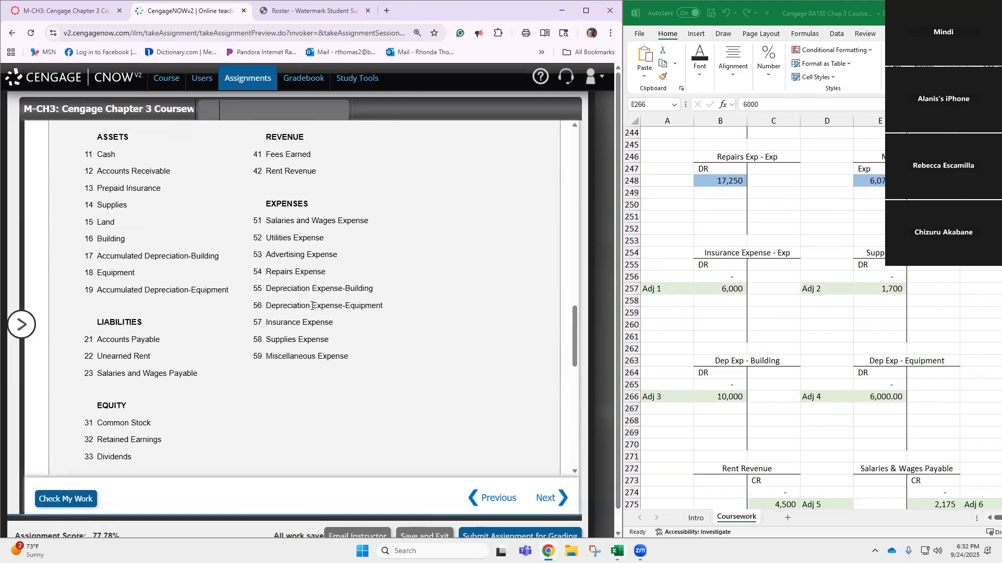
triple_click(312, 306)
scroll(312, 305, down, 8)
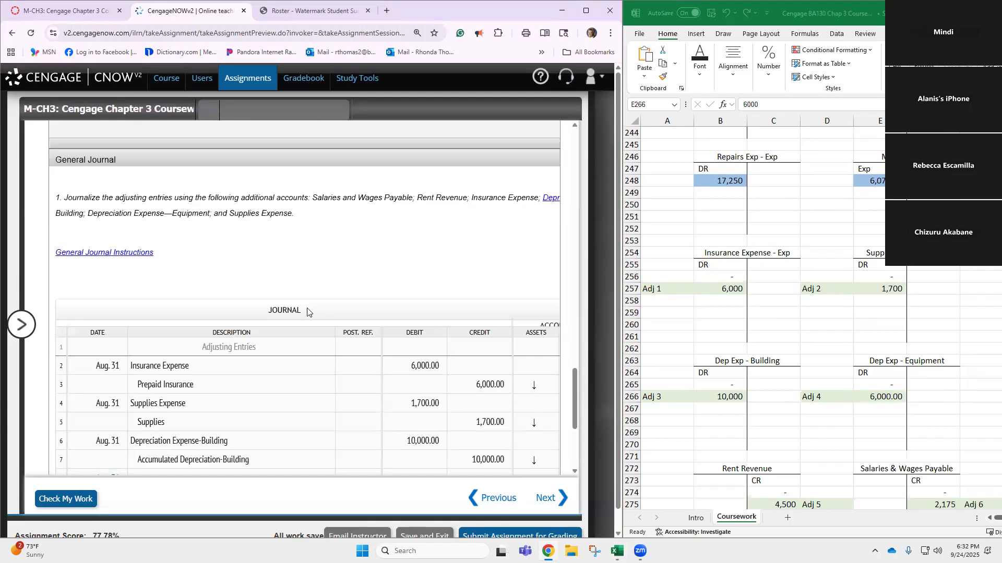
click(238, 374)
key(ctrl+v)
click(399, 372)
text(6000)
key(Return)
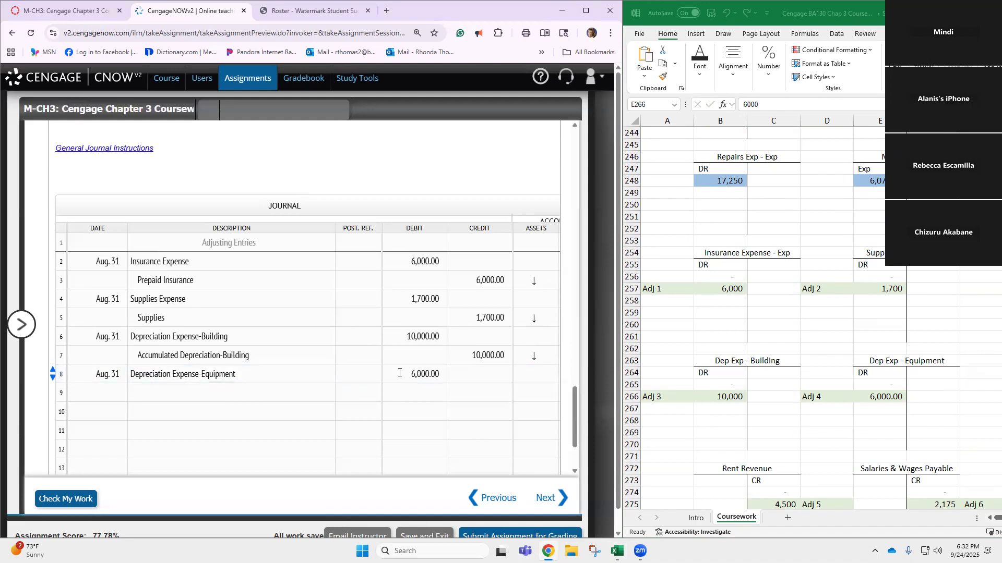
Step: Copy Accumulated Depreciation-Equipment from the chart of accounts into journal line 9 and credit it 6,000
click(306, 398)
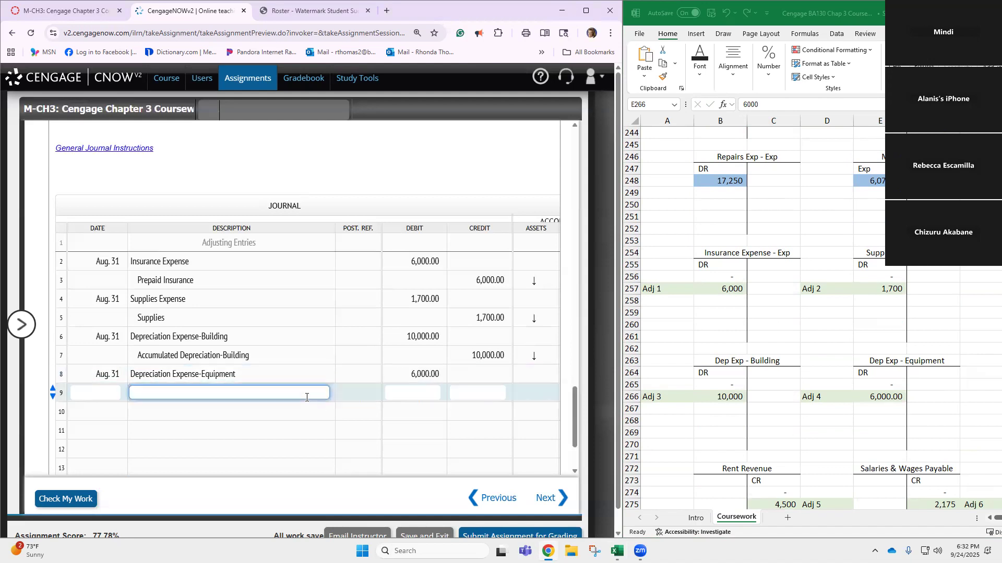
scroll(306, 398, up, 10)
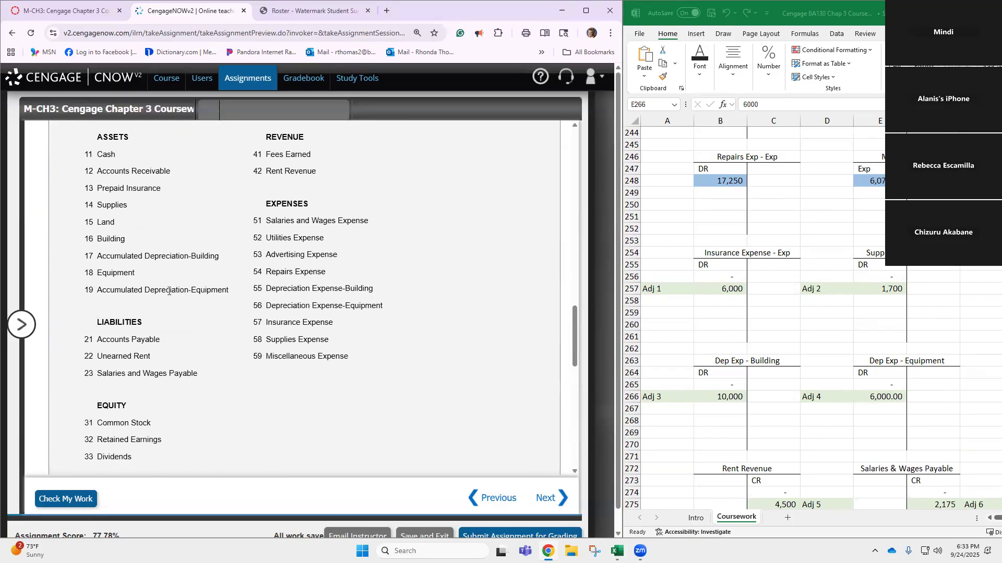
triple_click(168, 290)
right_click(168, 294)
click(201, 305)
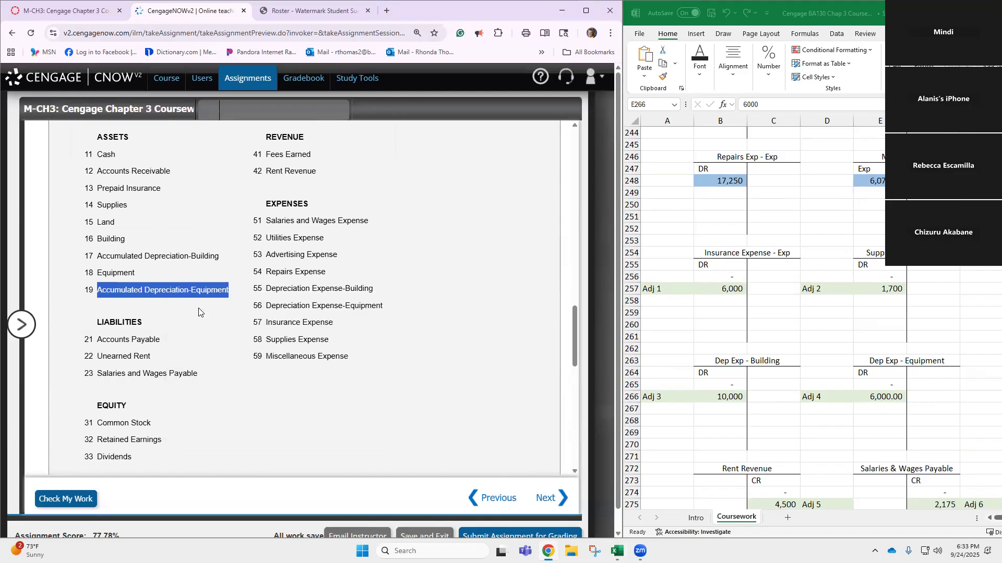
scroll(198, 312, down, 10)
scroll(198, 312, down, 2)
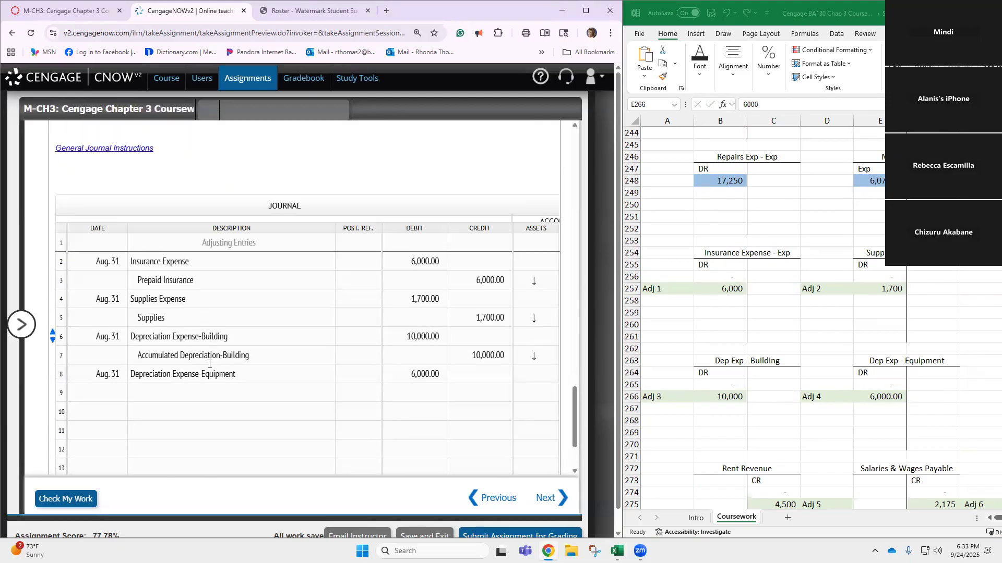
click(210, 392)
key(ctrl+v)
click(478, 392)
text(6000)
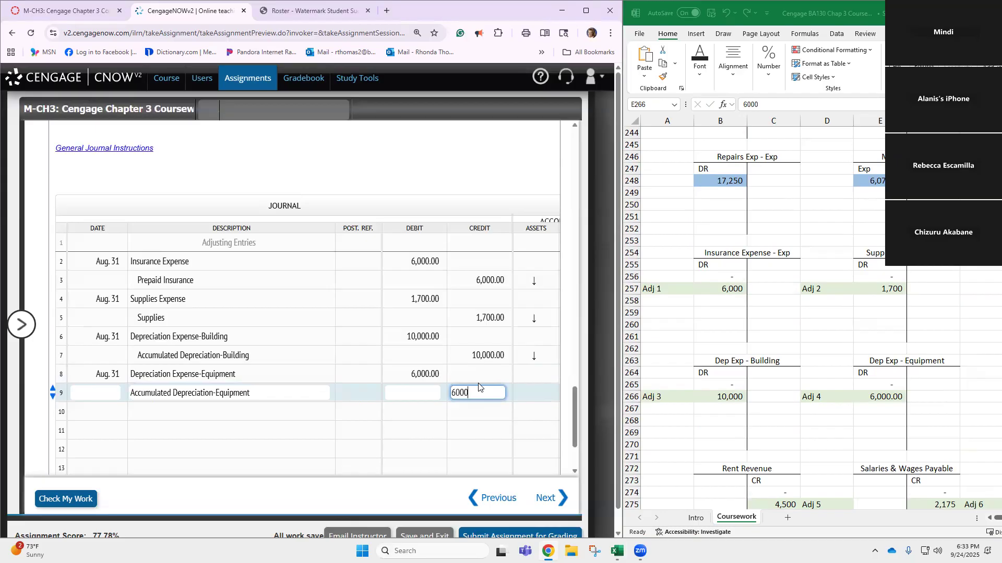
key(Return)
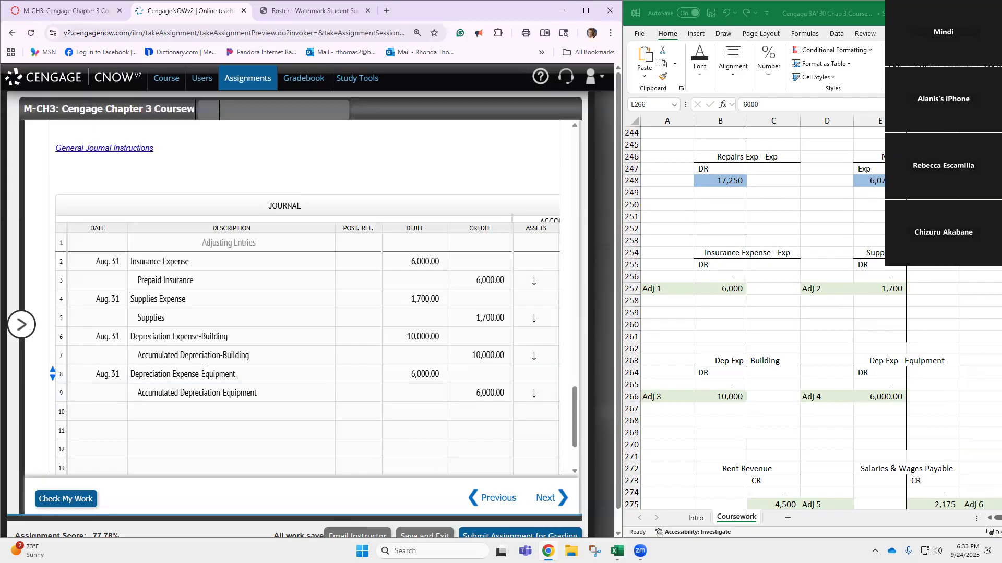
Step: Date journal line 10 Aug. 31
click(92, 412)
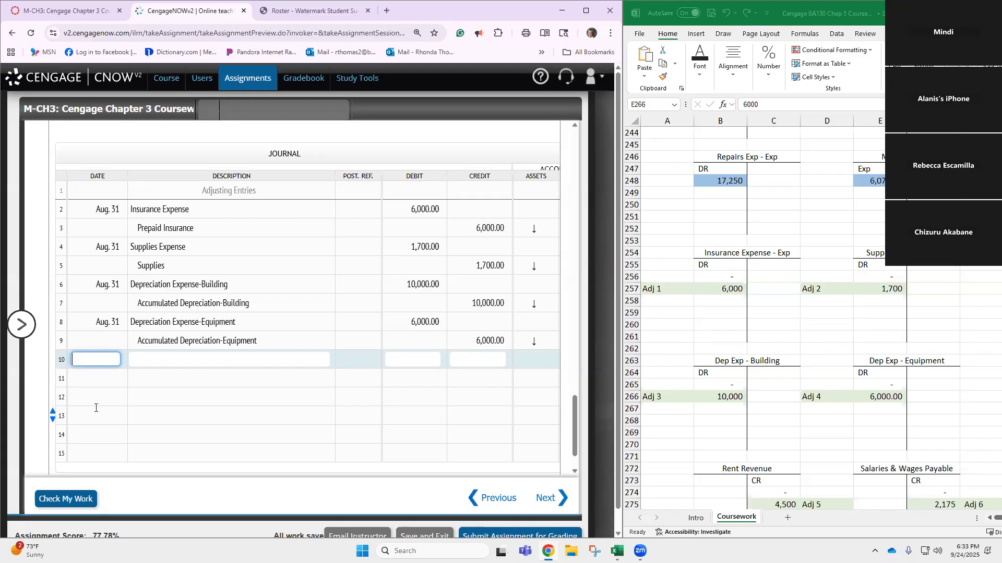
text(Aug. 31)
key(Tab)
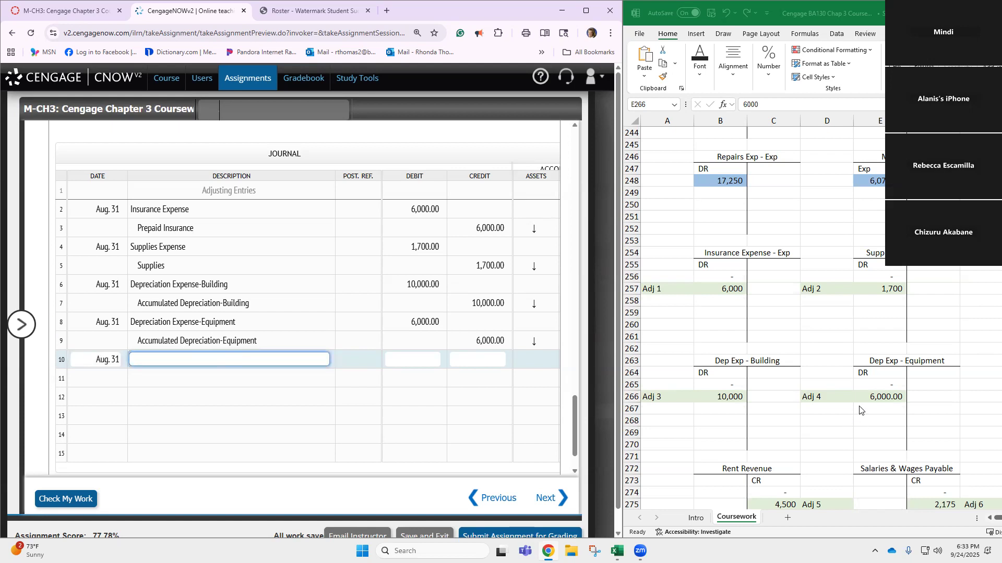
Step: Set the ending balance of the spreadsheet's Unearned Rent T-account to 1,250
scroll(860, 409, up, 3)
scroll(859, 411, up, 6)
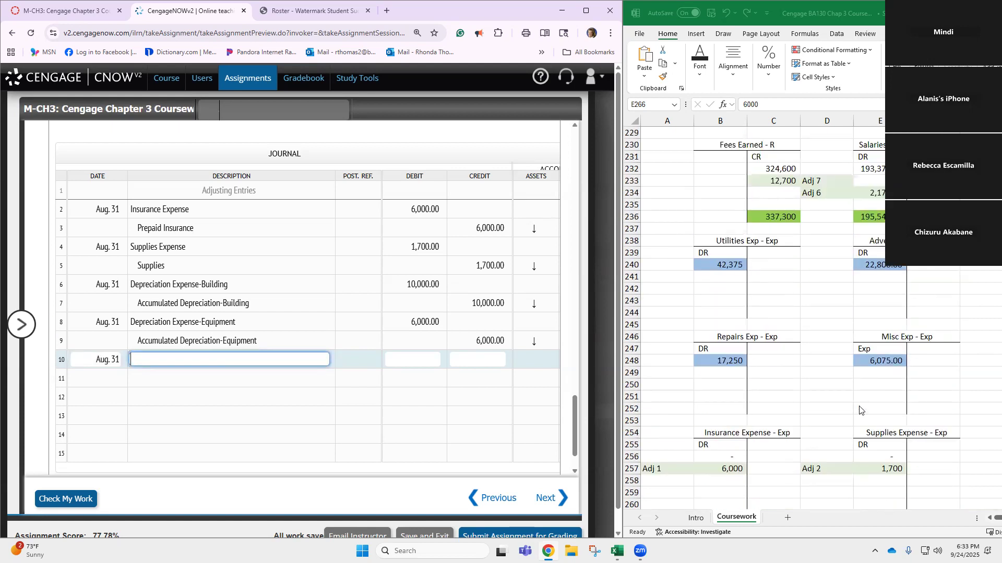
scroll(860, 409, up, 3)
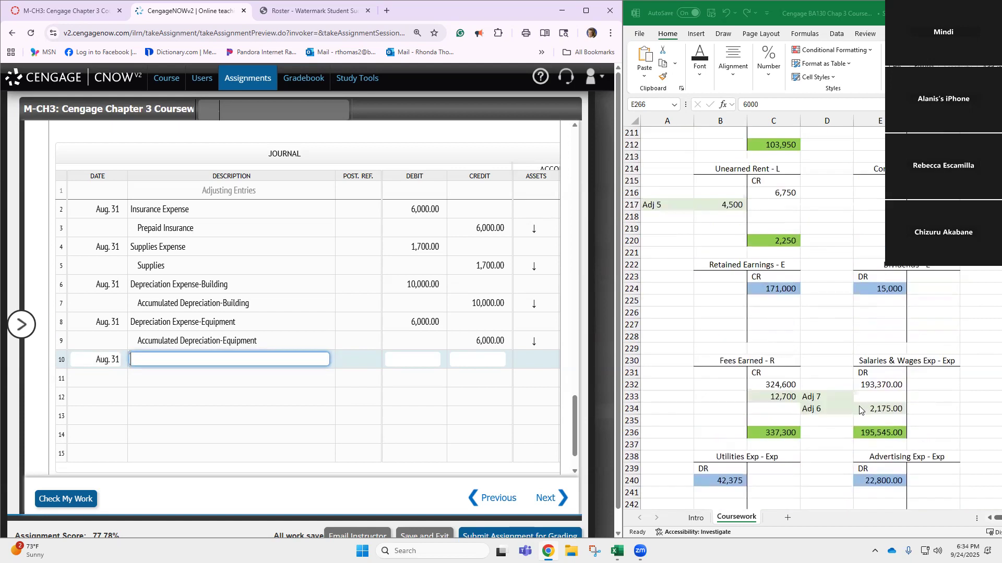
click(717, 208)
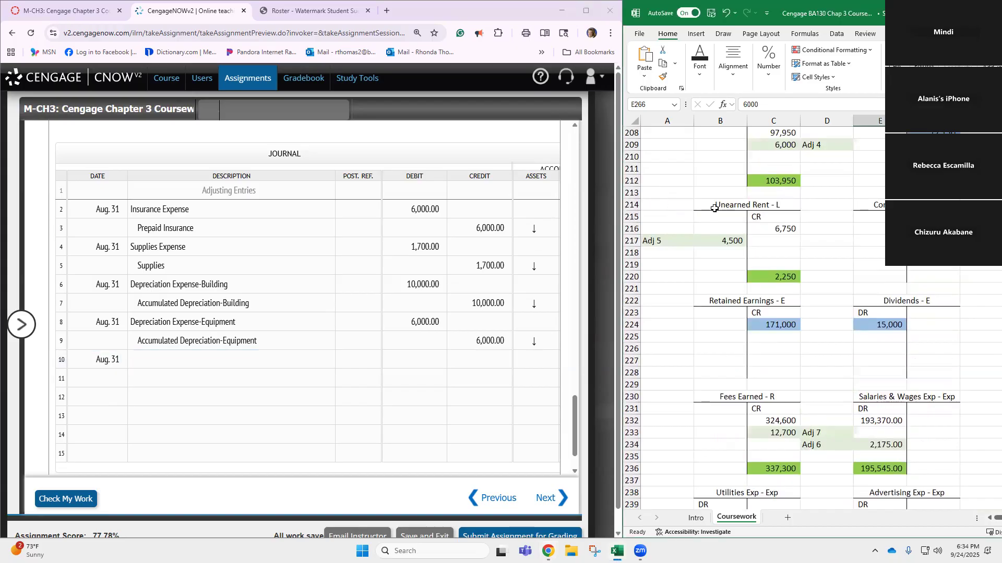
click(760, 230)
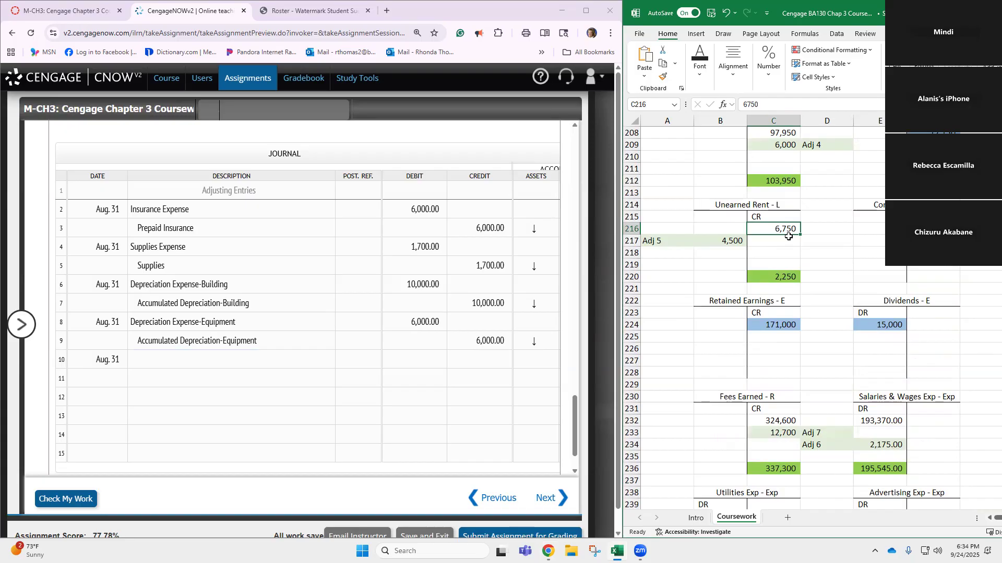
click(787, 277)
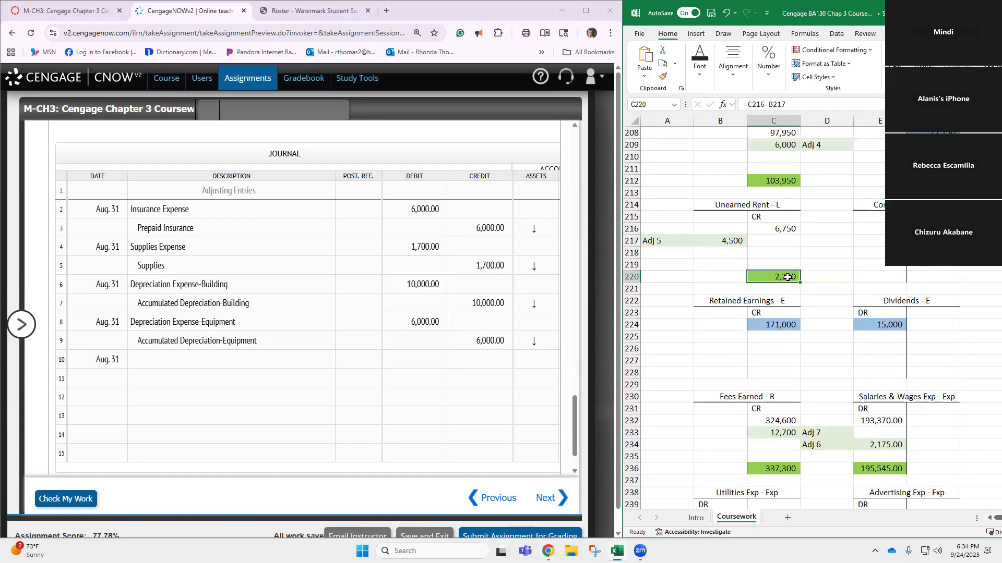
text(1250)
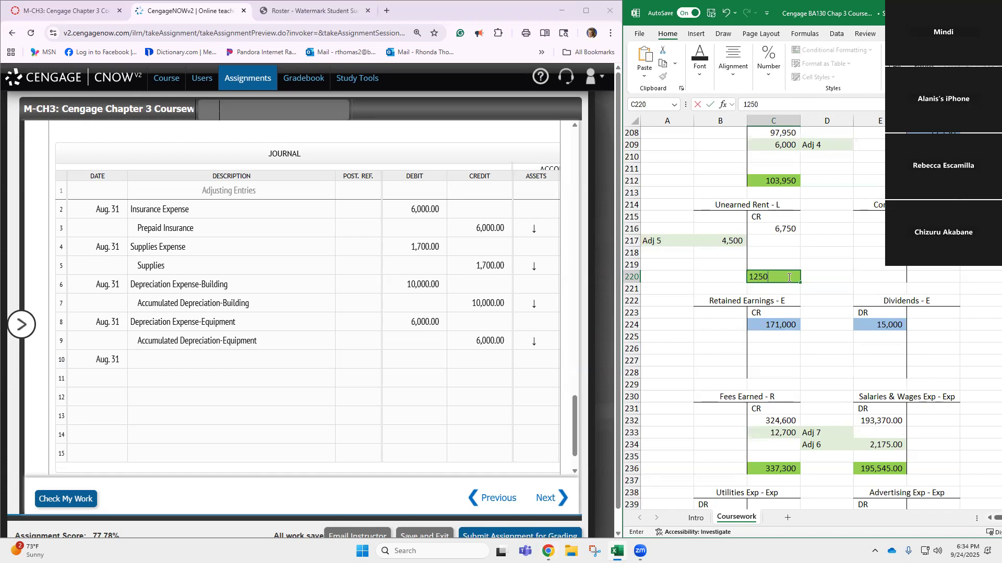
key(Return)
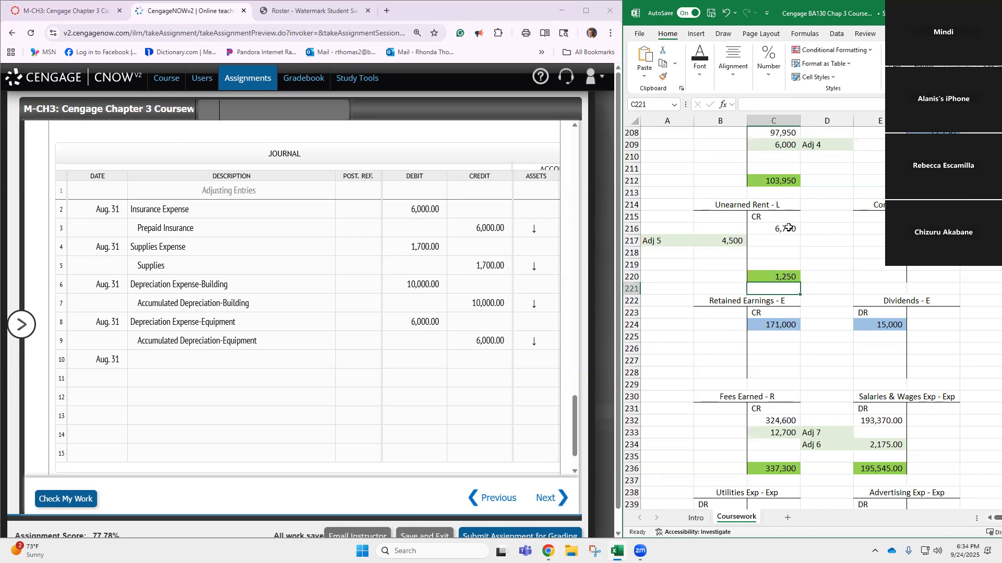
Step: Calculate the Adj 5 debit in the Unearned Rent T-account as the opening balance minus the ending balance, =C216-C220
click(773, 228)
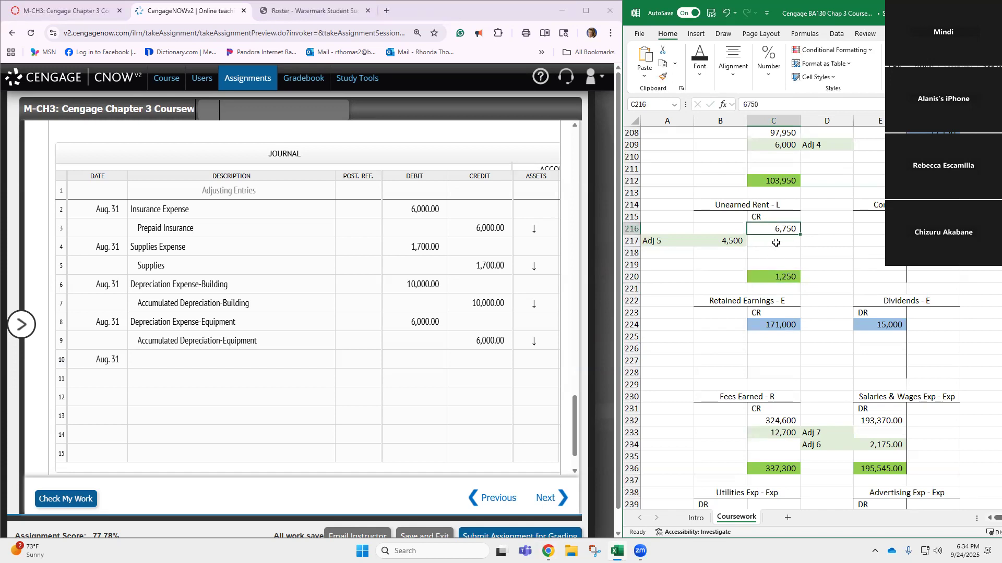
click(764, 280)
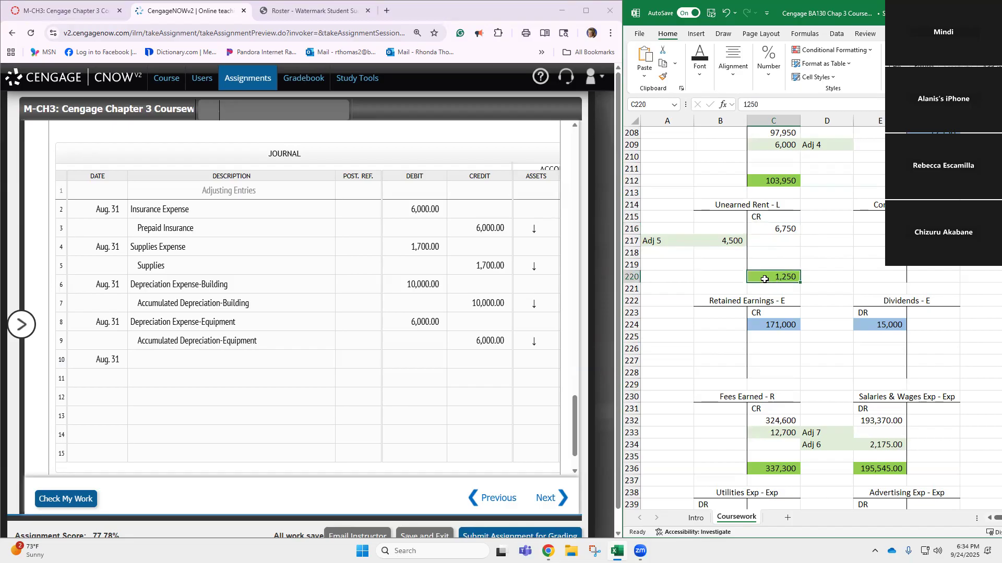
click(714, 242)
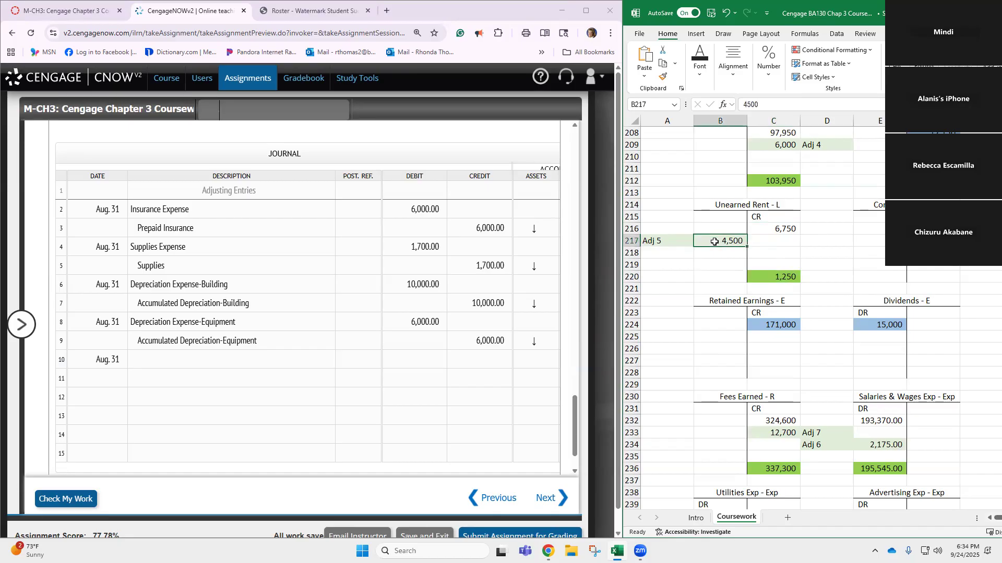
text(=)
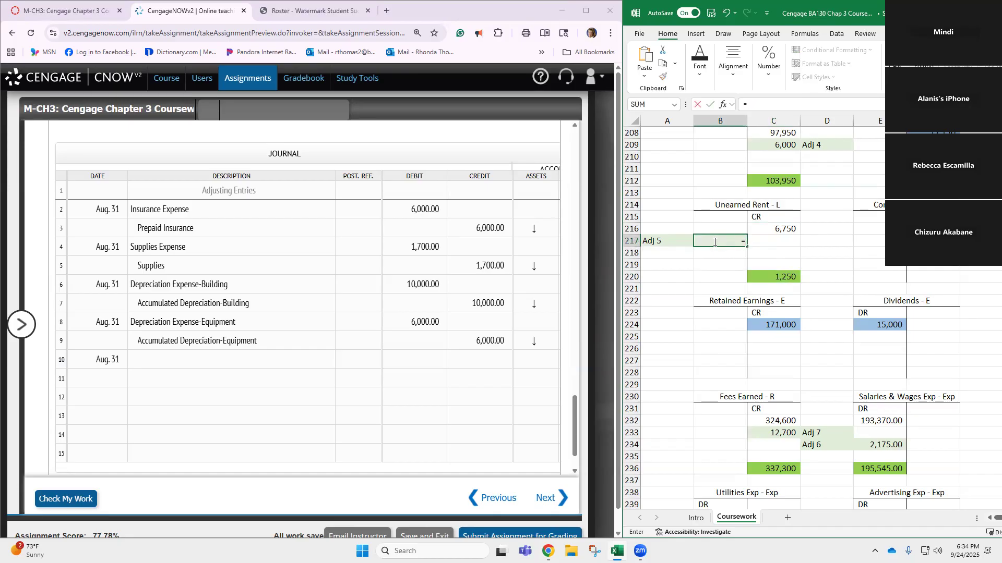
click(784, 228)
text(-)
click(784, 277)
key(Return)
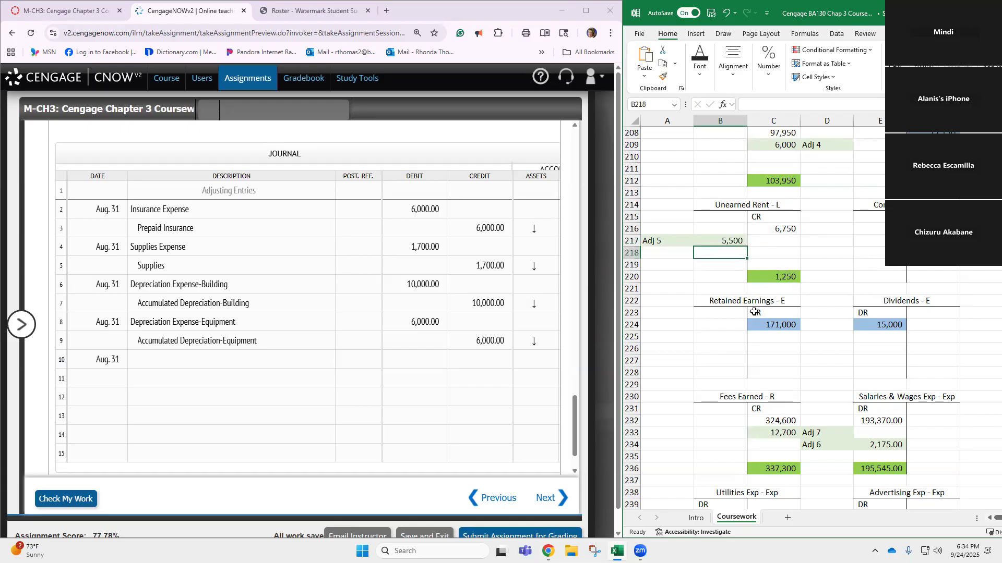
click(719, 242)
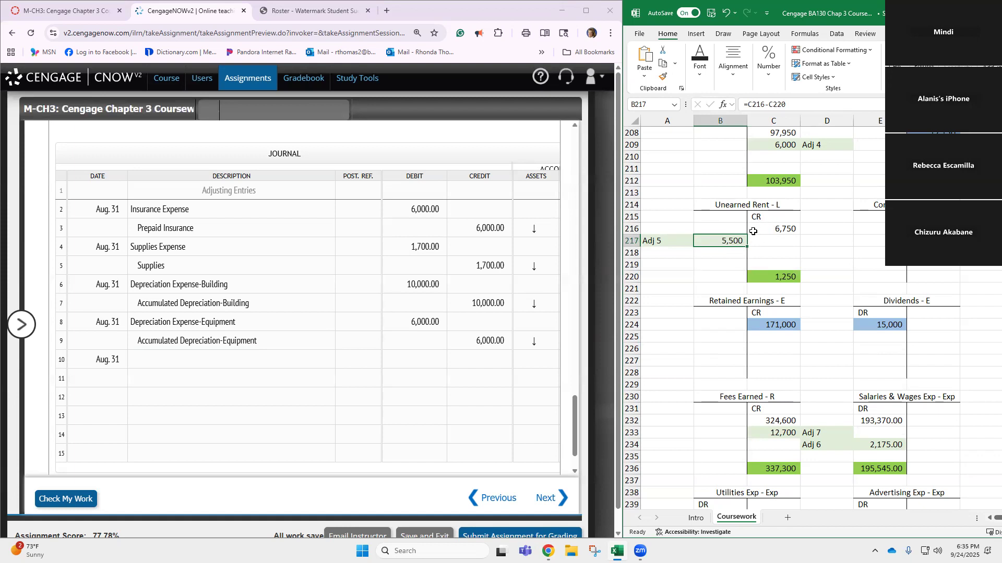
click(763, 276)
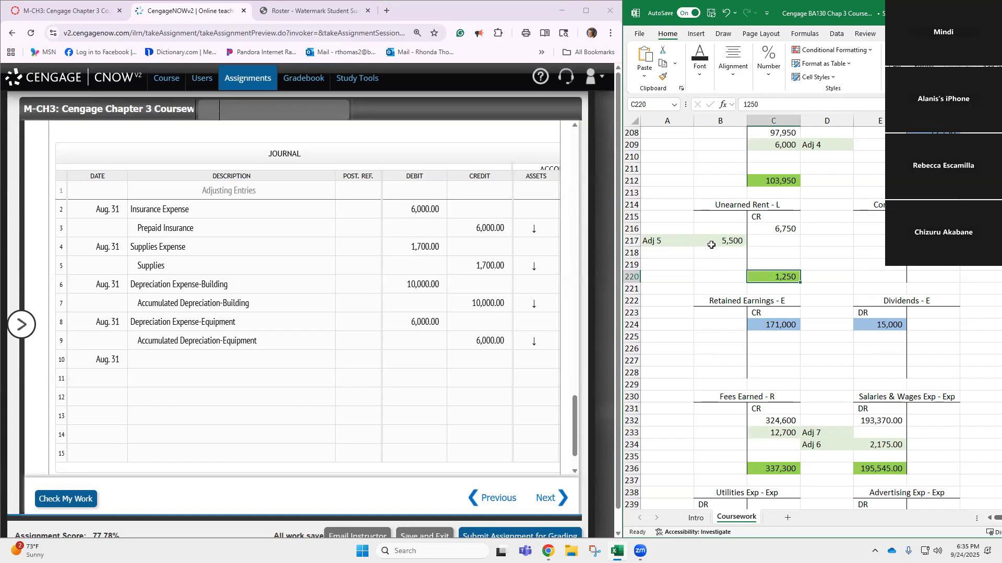
Step: Set the Adj 5 credit in the spreadsheet's Rent Revenue T-account to 5,500
scroll(786, 367, down, 2)
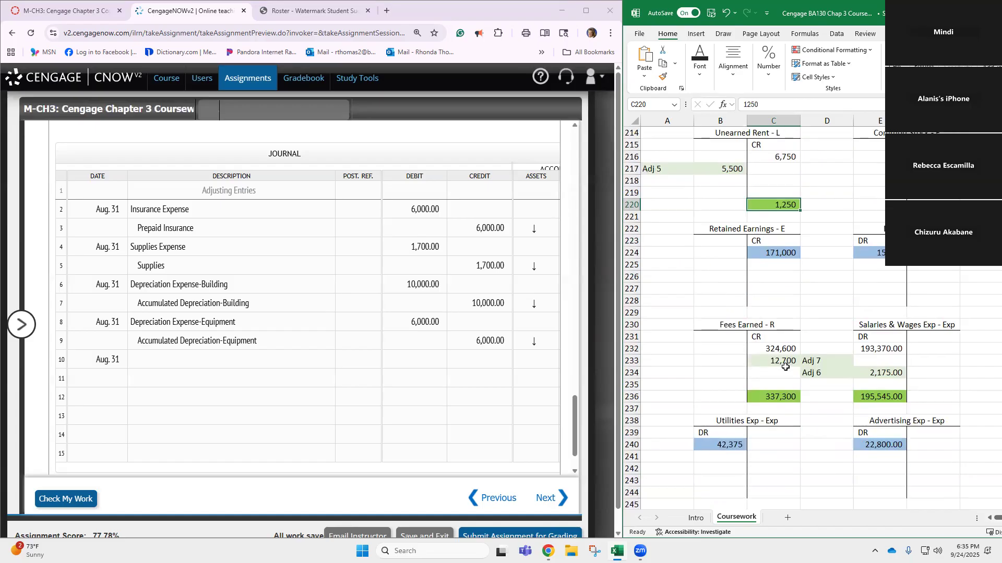
scroll(785, 366, down, 5)
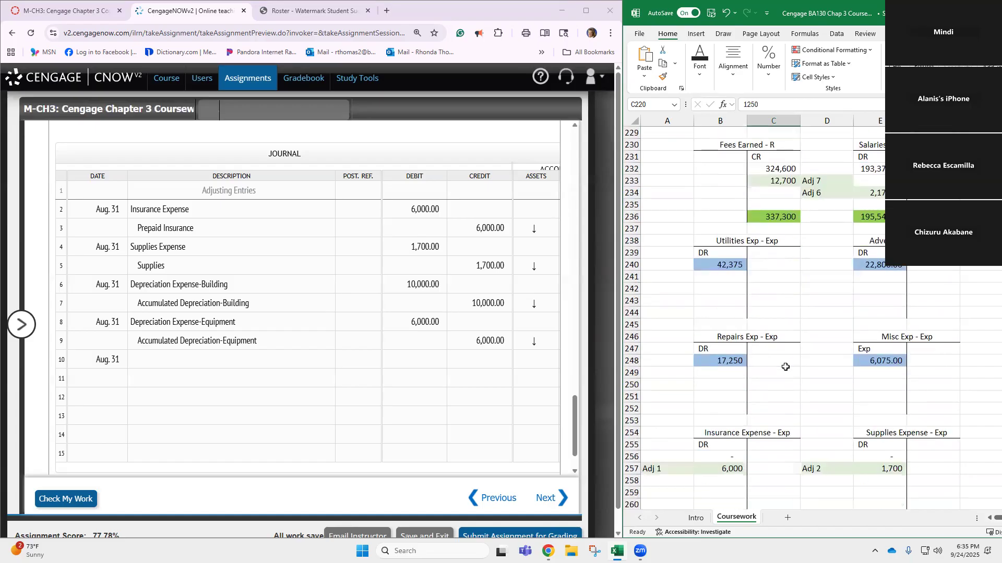
scroll(786, 367, up, 2)
scroll(788, 366, down, 7)
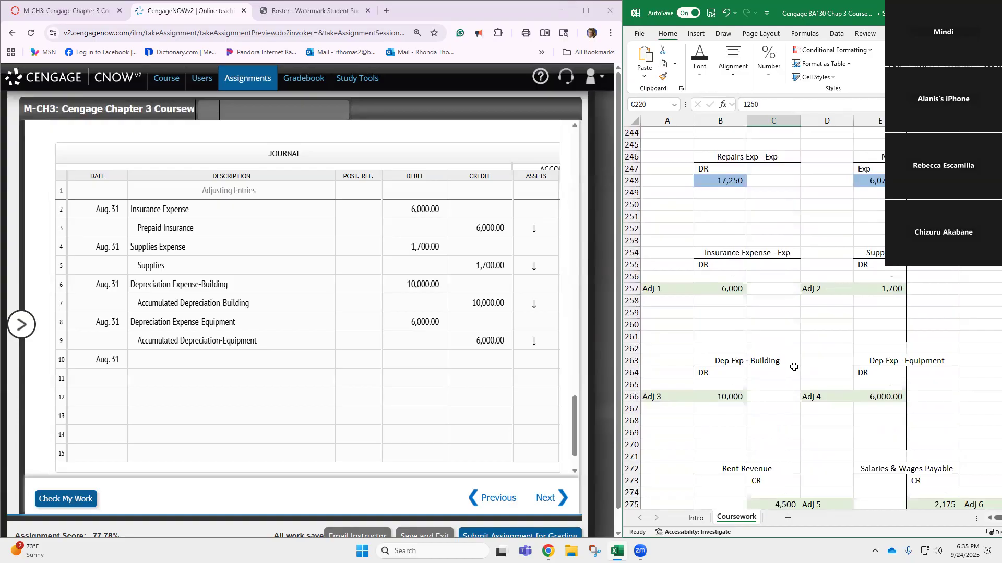
scroll(788, 368, down, 4)
click(776, 363)
text(500)
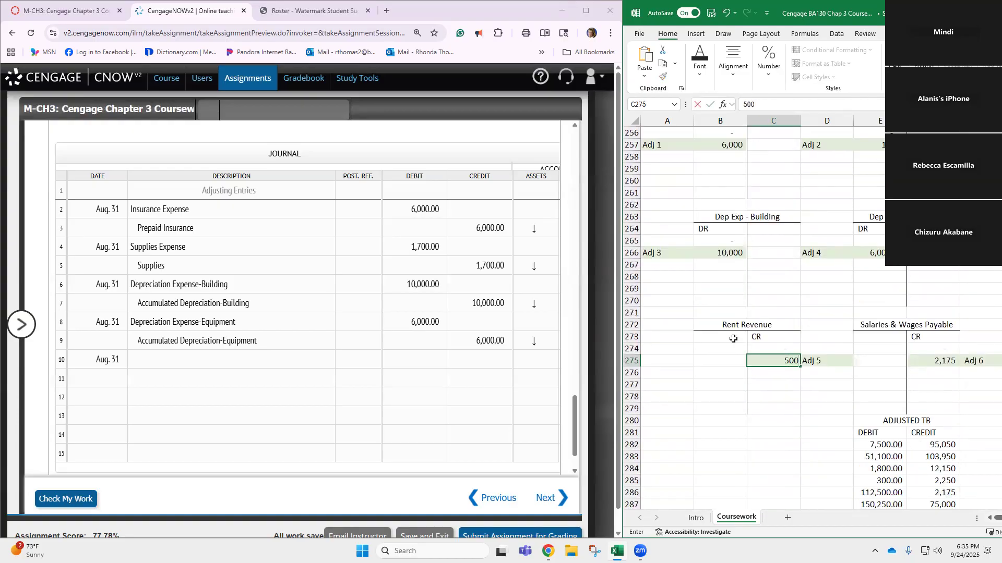
key(BackSpace)
key(BackSpace)
text(500)
key(Return)
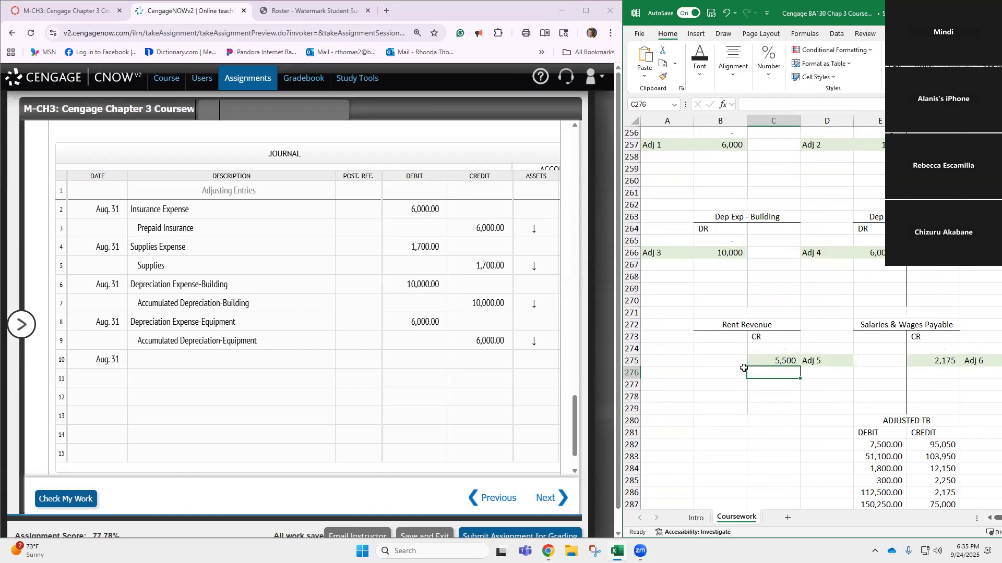
click(829, 363)
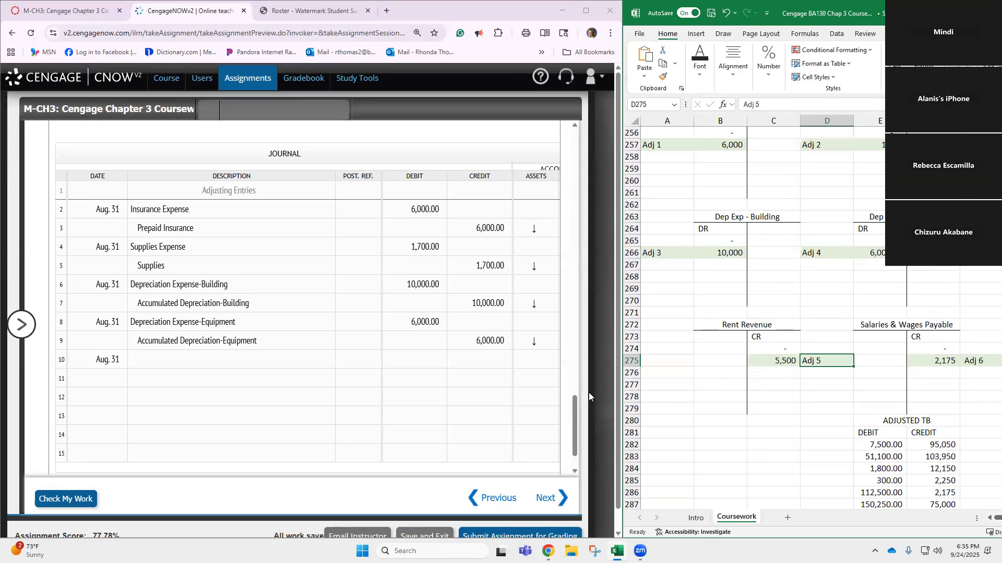
Step: Enter Unearned Rent on journal line 10 and debit it 5,500
click(233, 358)
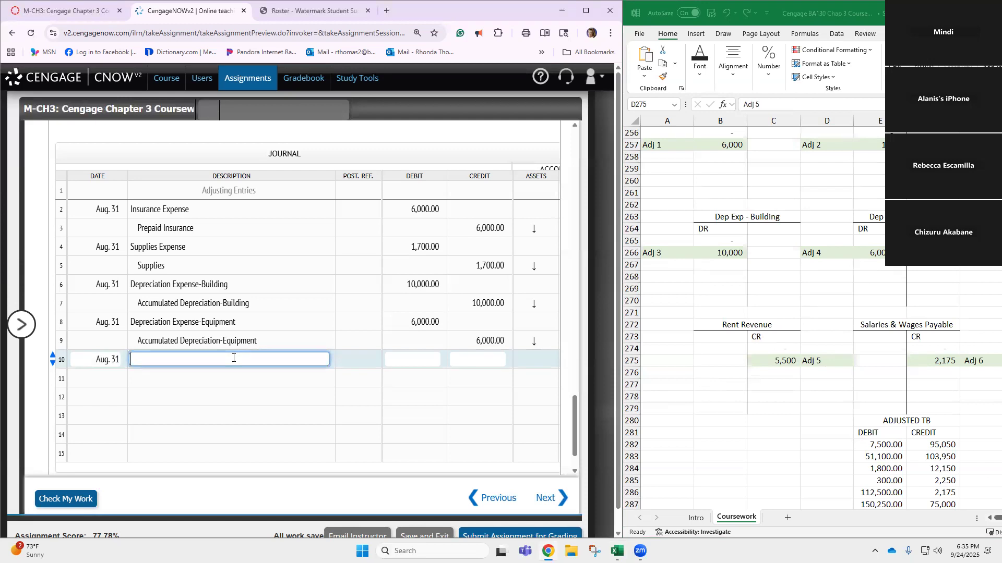
text(Unearned Rent)
key(Tab)
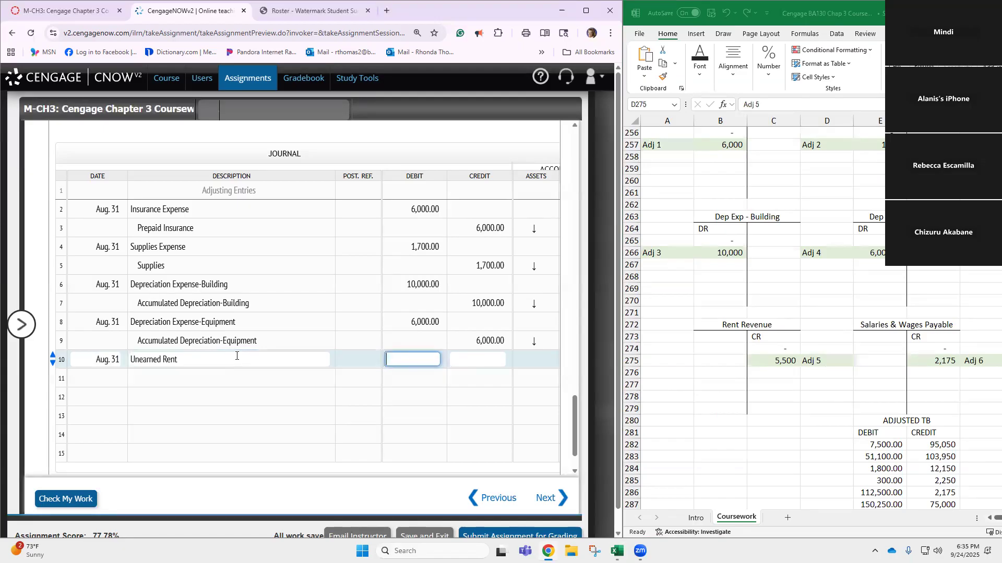
text(5500)
key(Return)
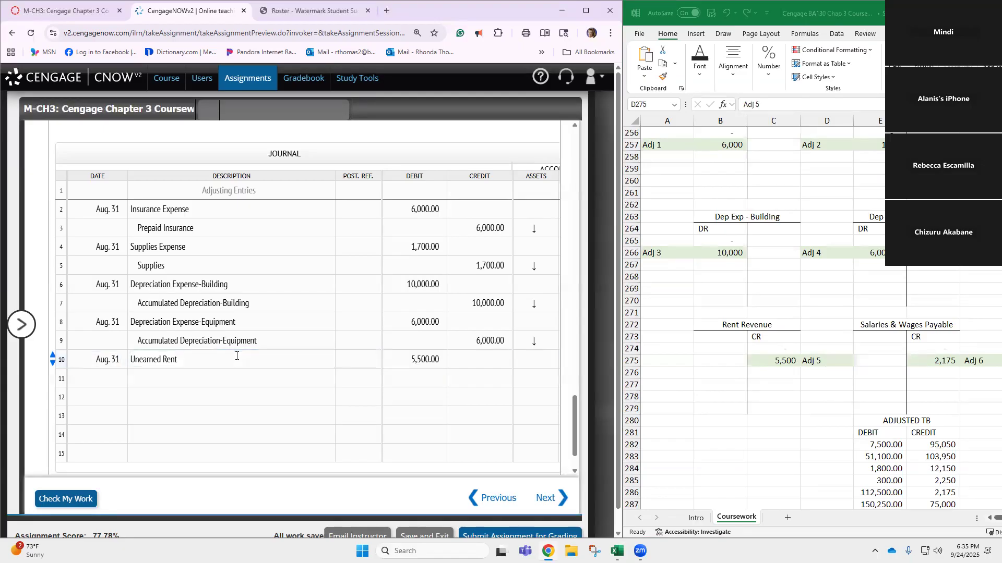
Step: Enter Rent Revenue on journal line 11 and credit it 5,500
click(278, 384)
text(Ren)
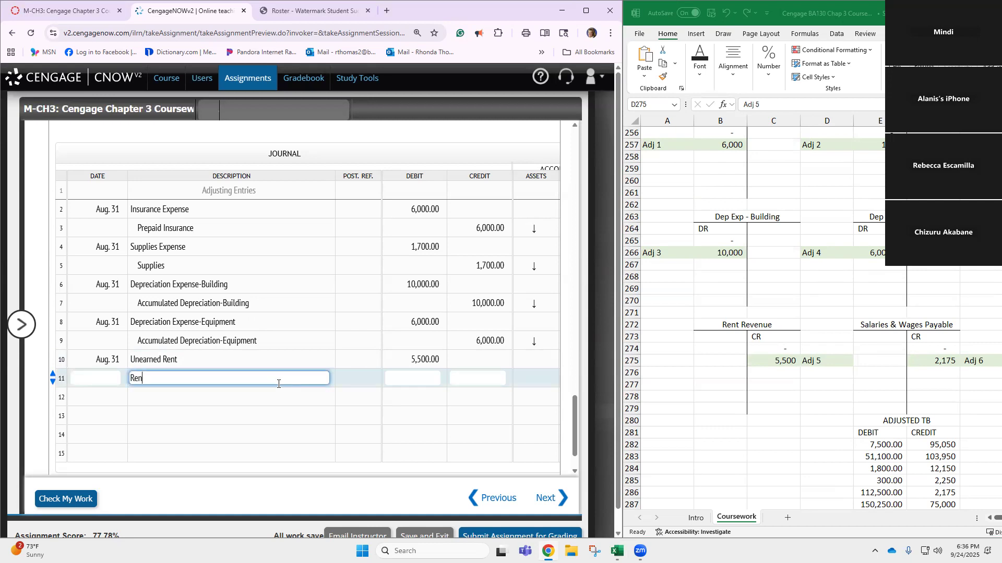
text(t Revenue)
key(Tab)
key(Tab)
text(500)
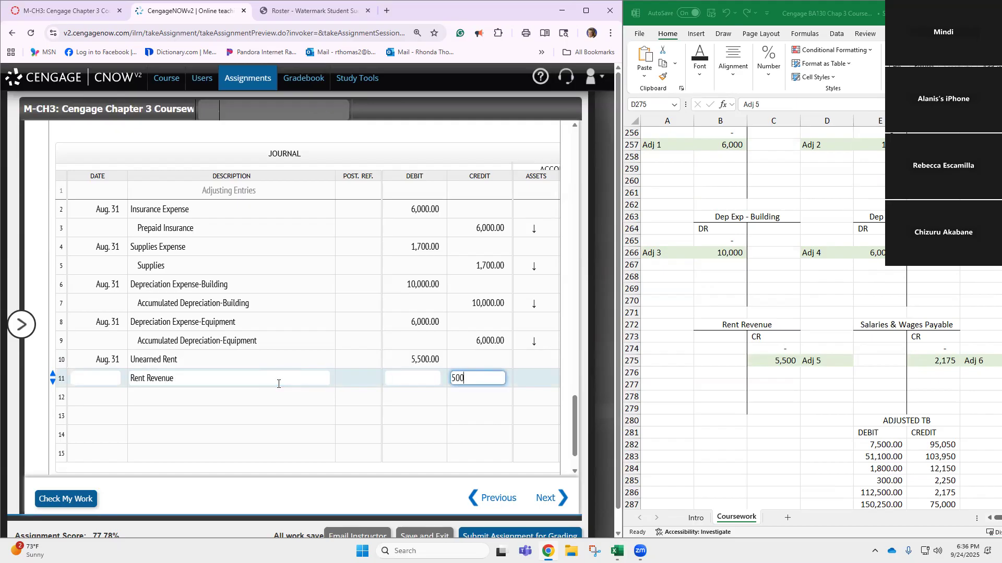
key(BackSpace)
key(BackSpace)
text(5000)
key(BackSpace)
key(Return)
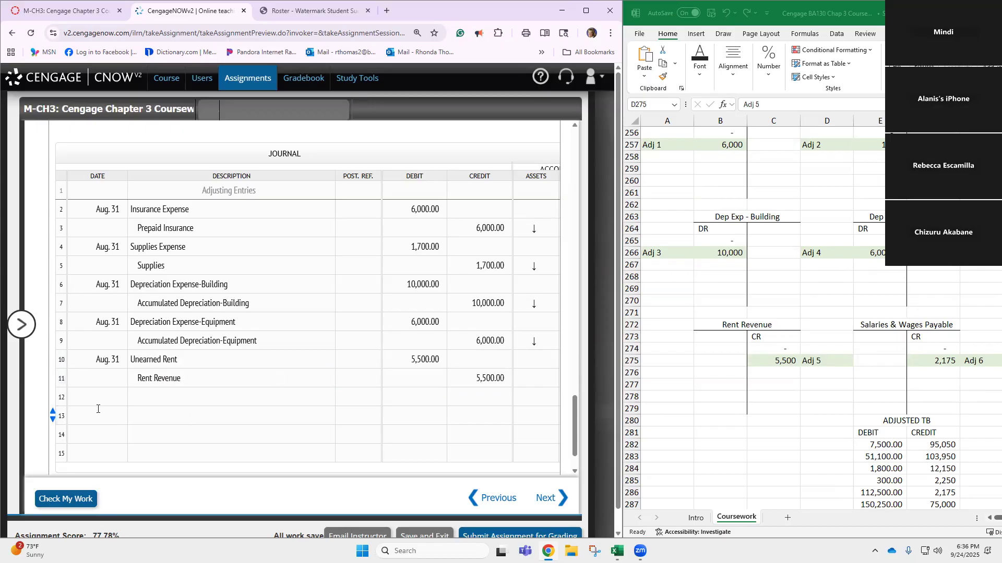
Step: Date journal line 12 Aug. 31
click(98, 398)
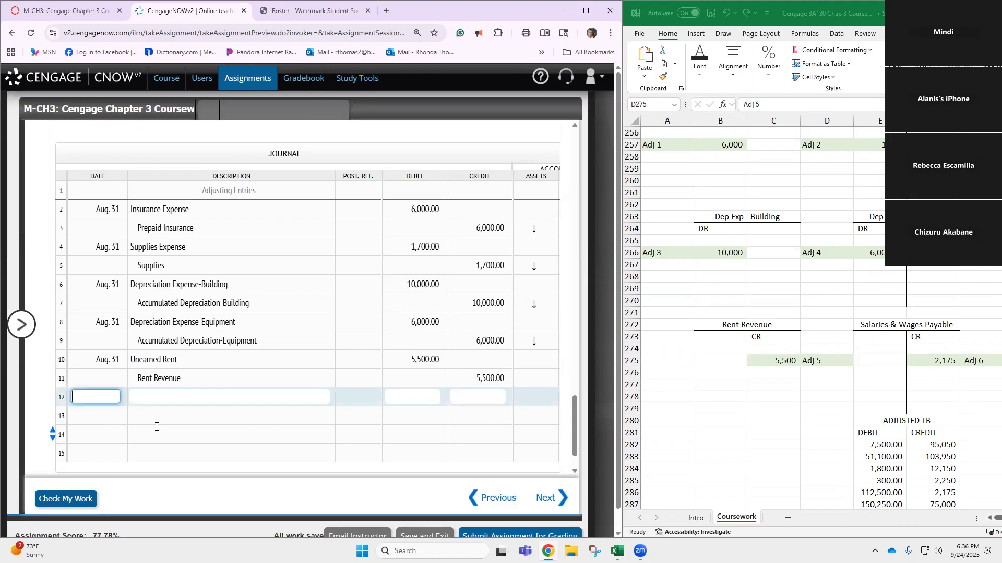
text(Aug. )
text(31)
key(Tab)
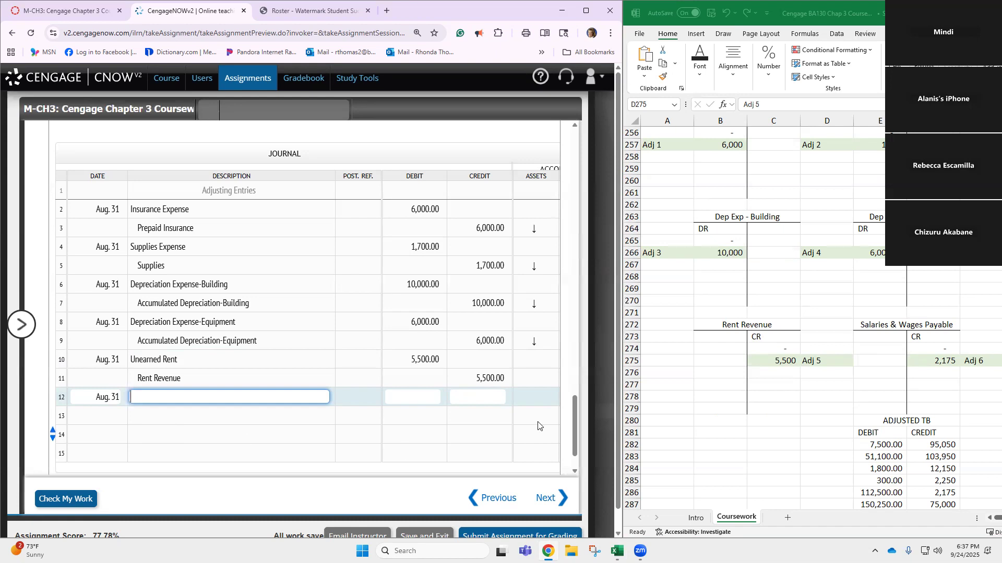
scroll(794, 403, up, 1)
scroll(794, 403, up, 2)
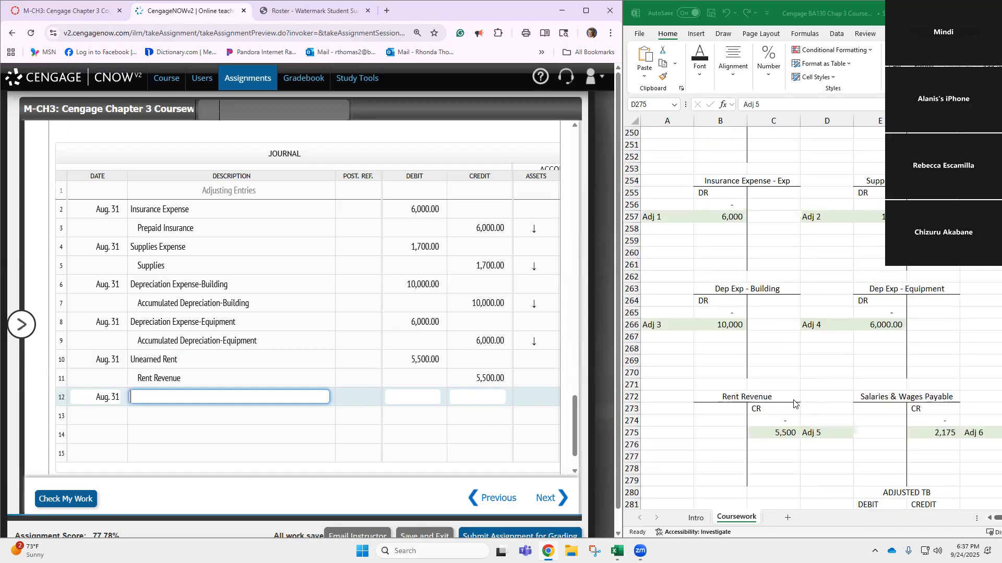
scroll(794, 403, down, 3)
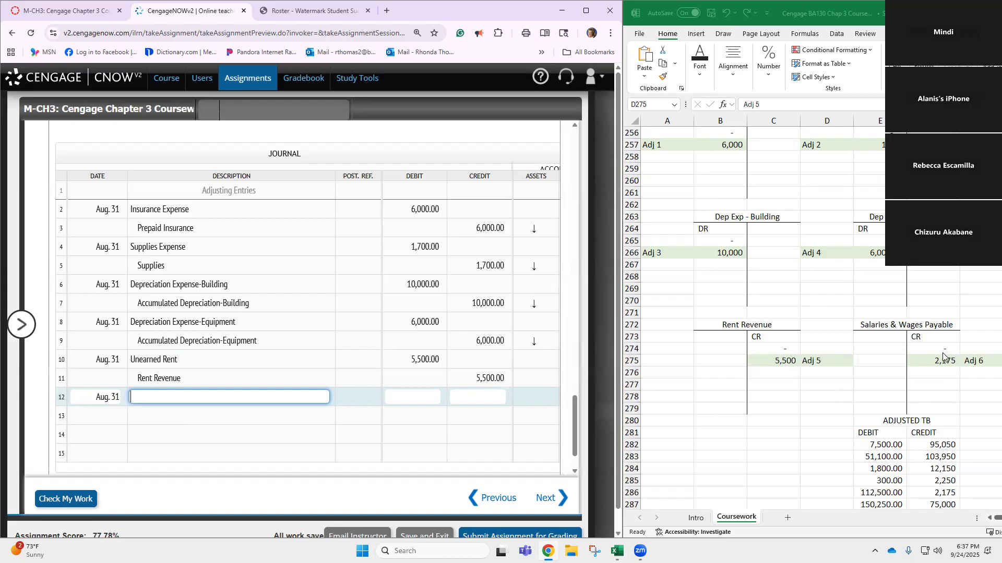
click(939, 361)
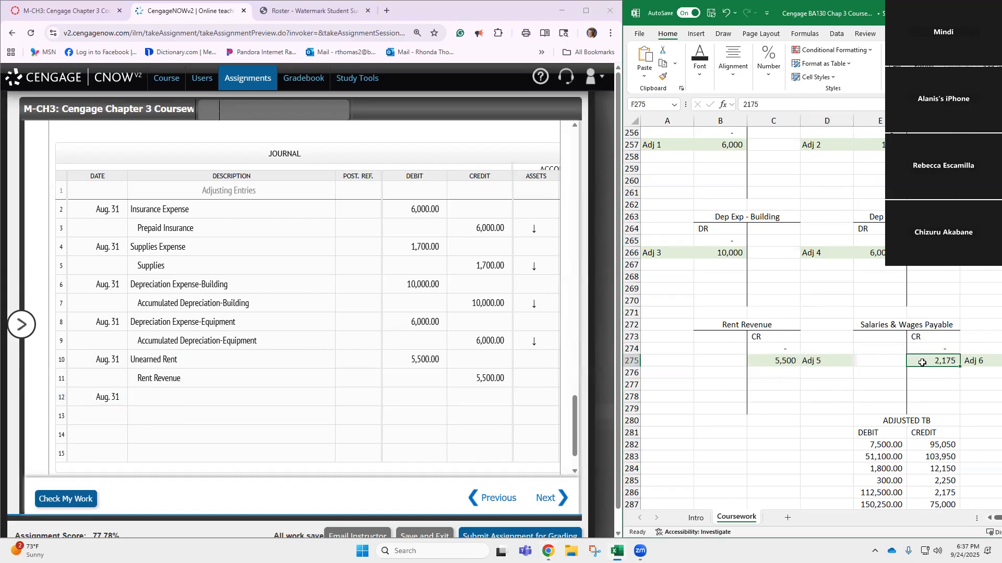
text(9000)
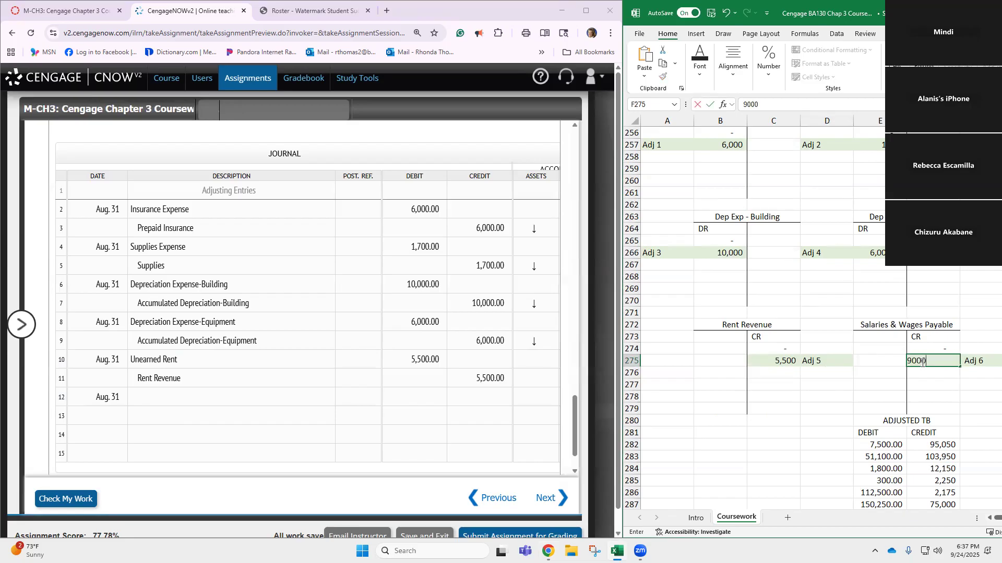
key(ctrl+Return)
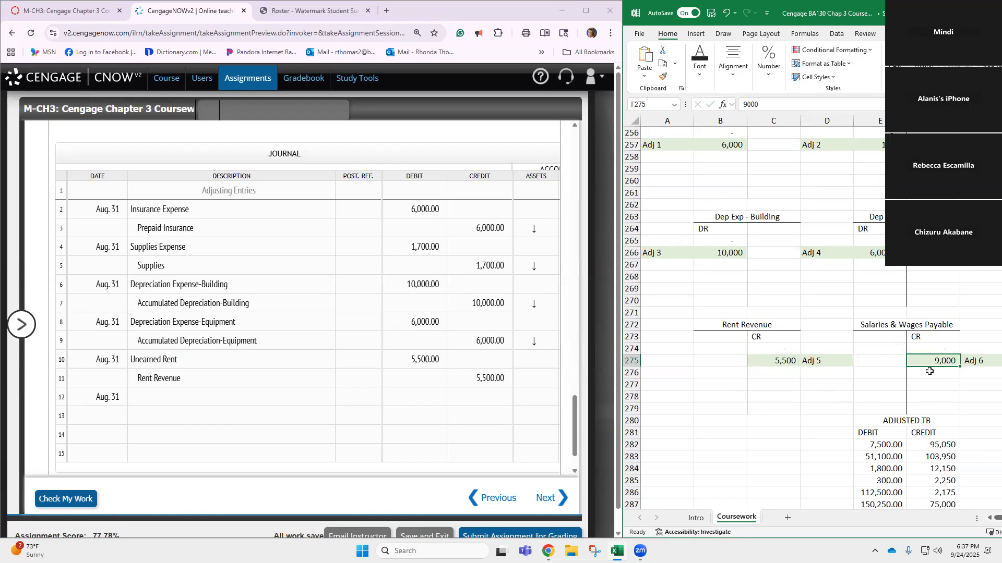
key(Delete)
Step: Set the Adj 6 debit in the spreadsheet's Salaries & Wages Expense T-account to 9,000
scroll(733, 398, up, 9)
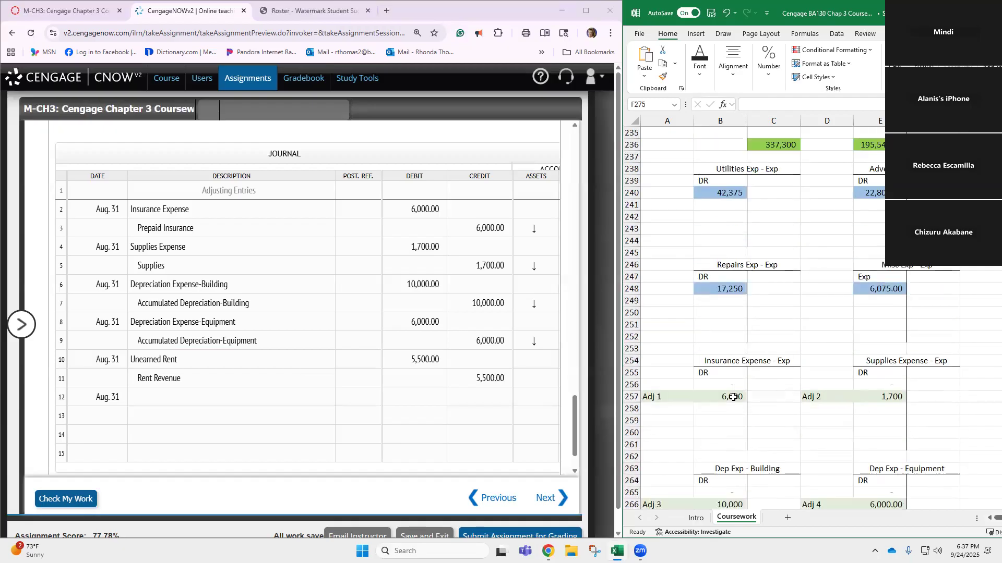
scroll(733, 398, up, 7)
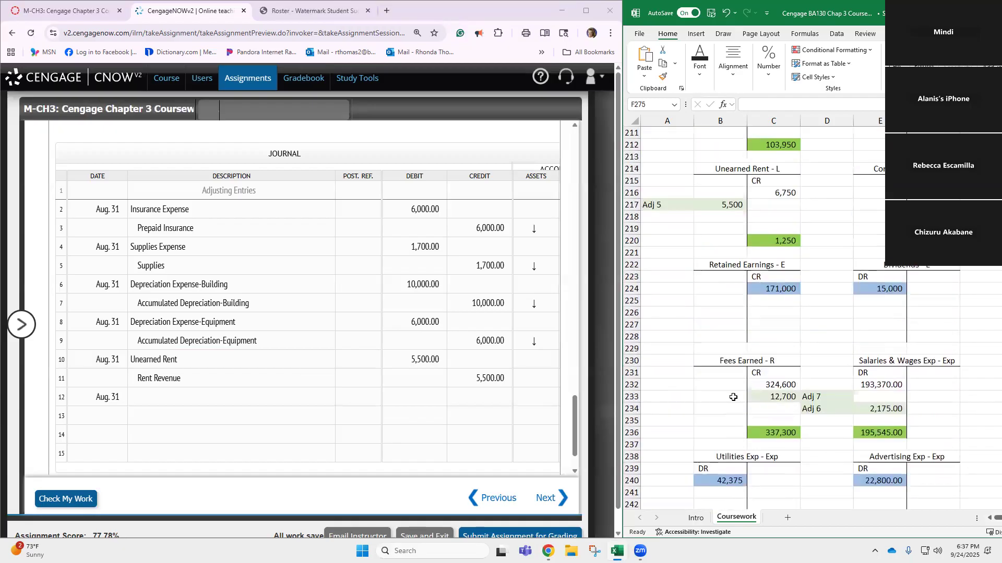
scroll(733, 397, up, 5)
scroll(767, 396, down, 7)
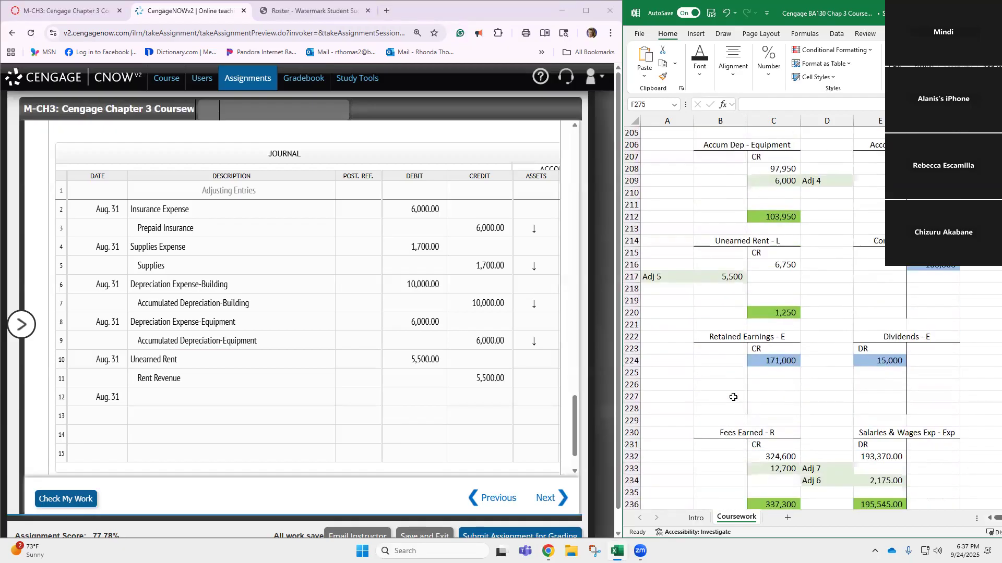
scroll(767, 396, down, 6)
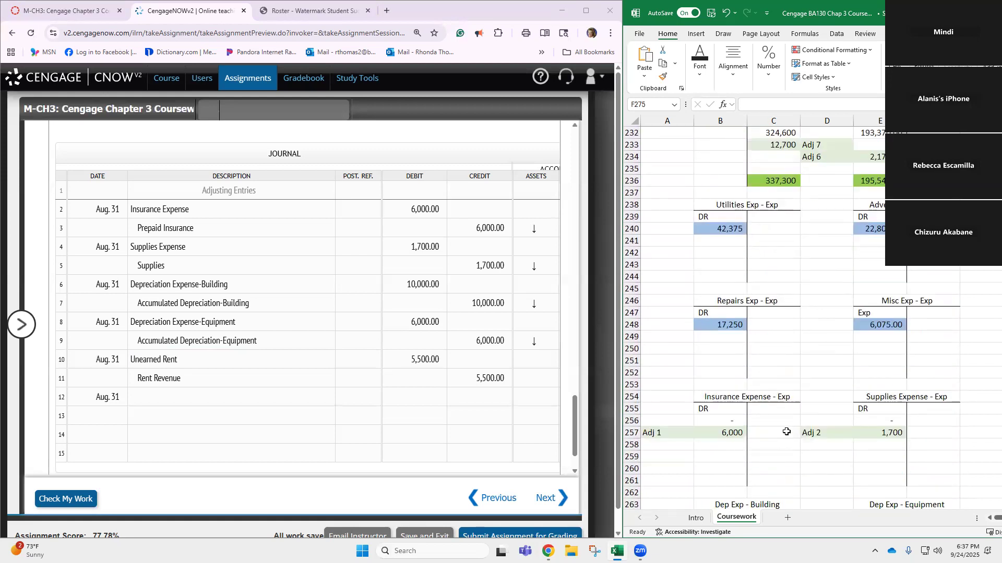
scroll(792, 406, down, 2)
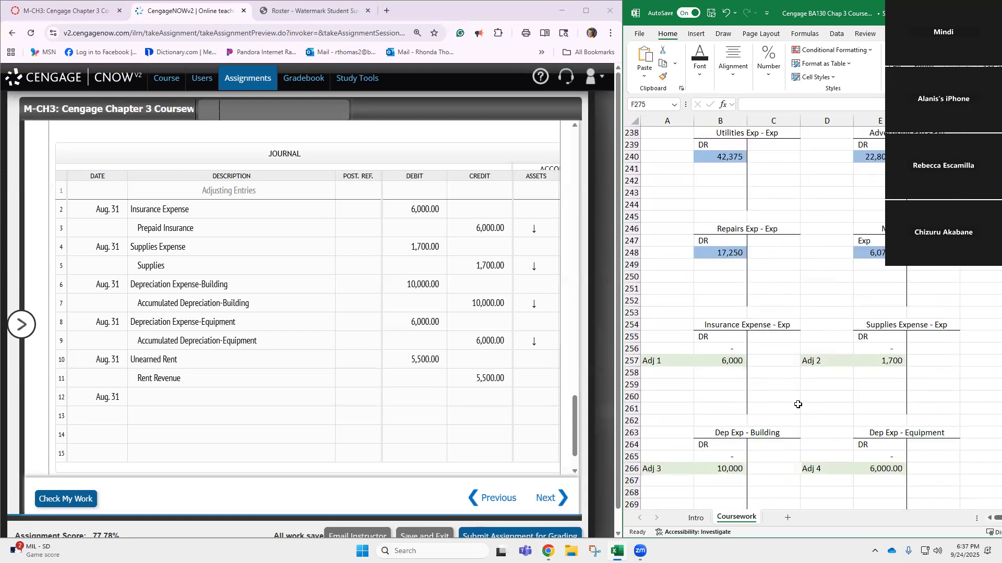
scroll(781, 413, up, 4)
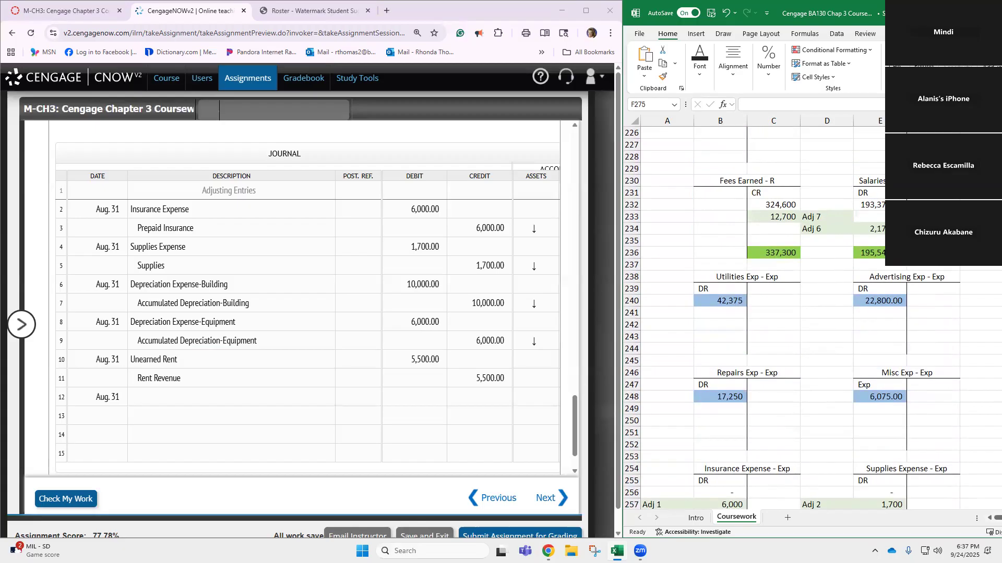
click(870, 205)
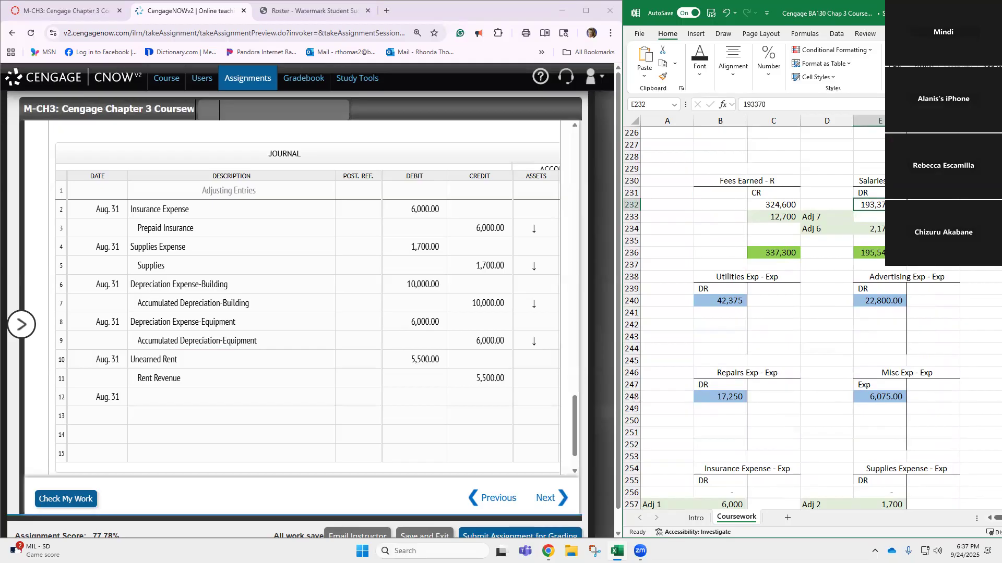
click(870, 229)
text(9000)
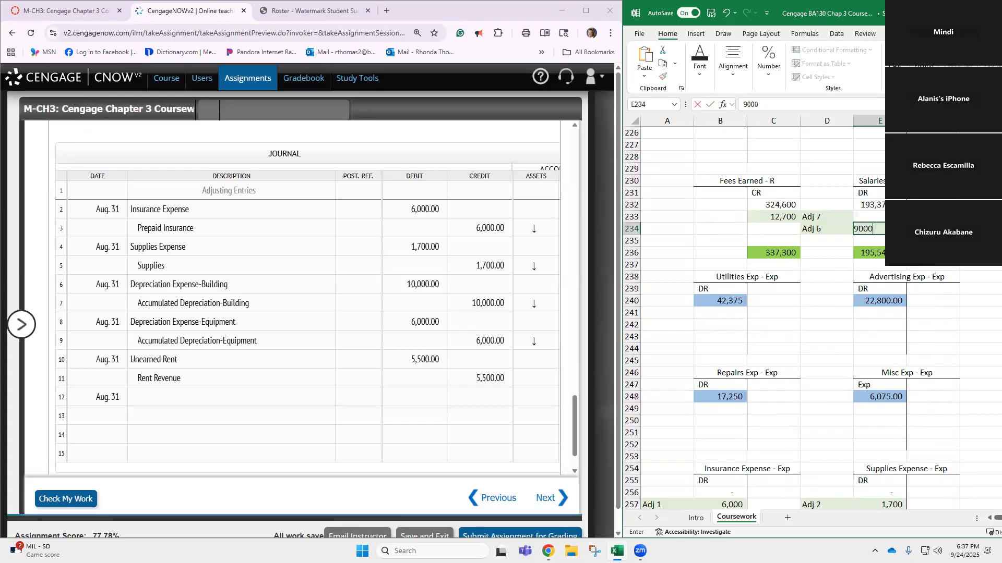
key(Return)
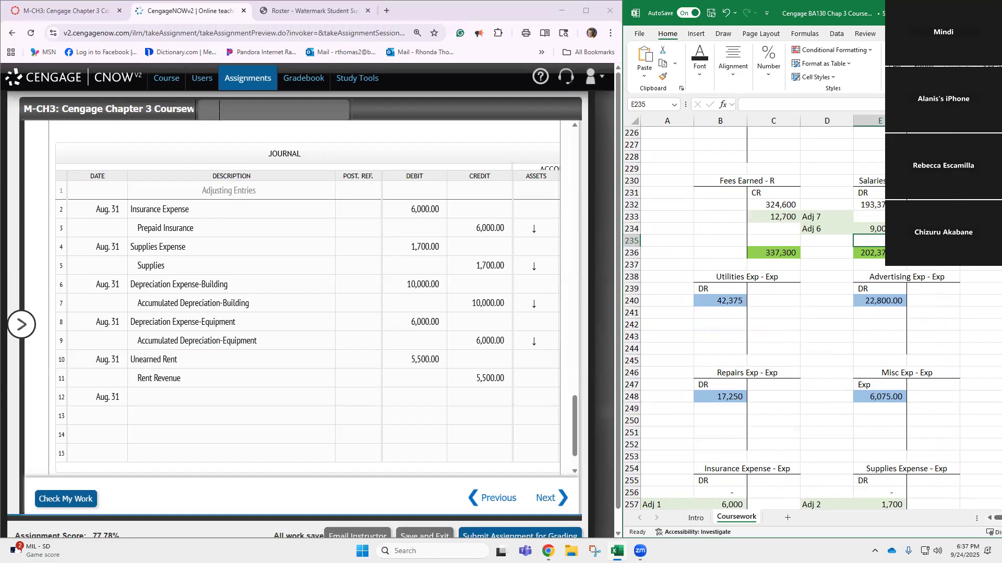
Step: Set the Adj 6 credit in the spreadsheet's Salaries & Wages Payable T-account to 9,000
scroll(872, 334, down, 1)
scroll(872, 334, down, 3)
scroll(871, 334, down, 3)
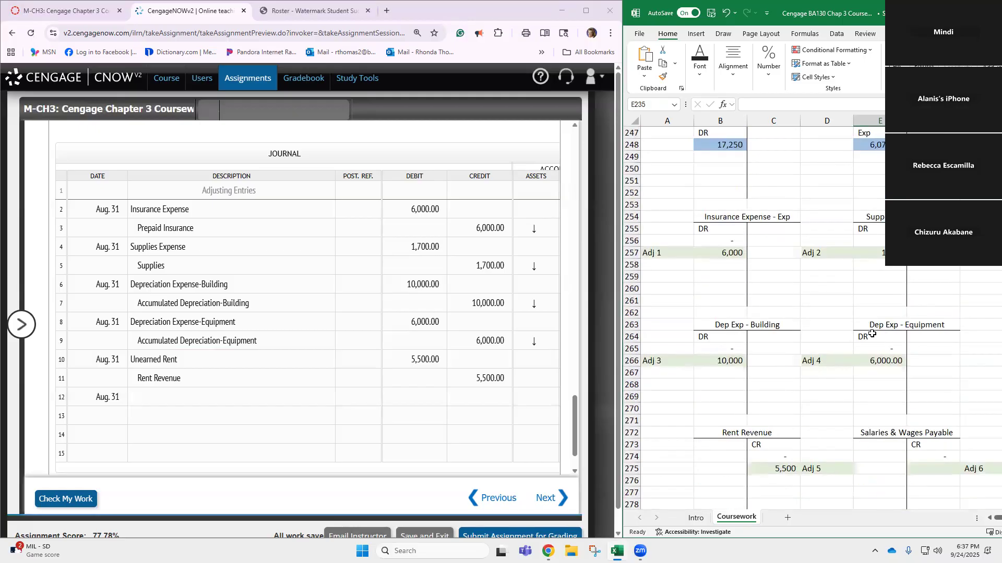
scroll(874, 378, down, 2)
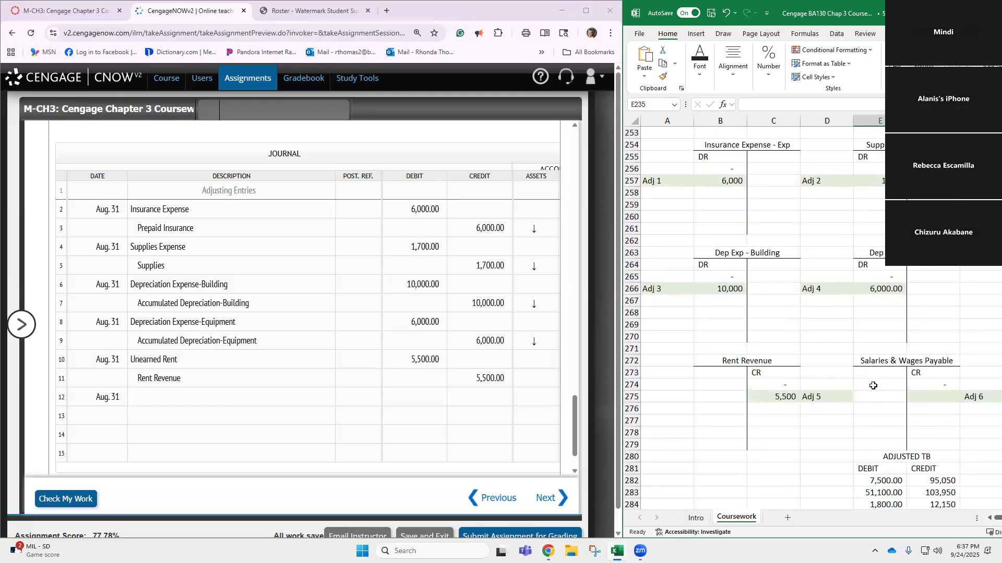
click(919, 394)
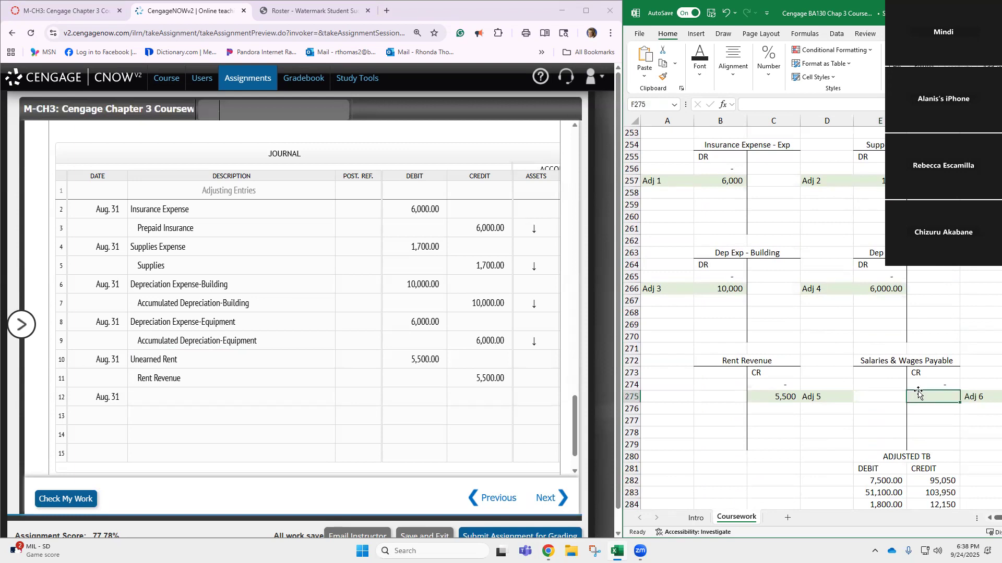
text(9000)
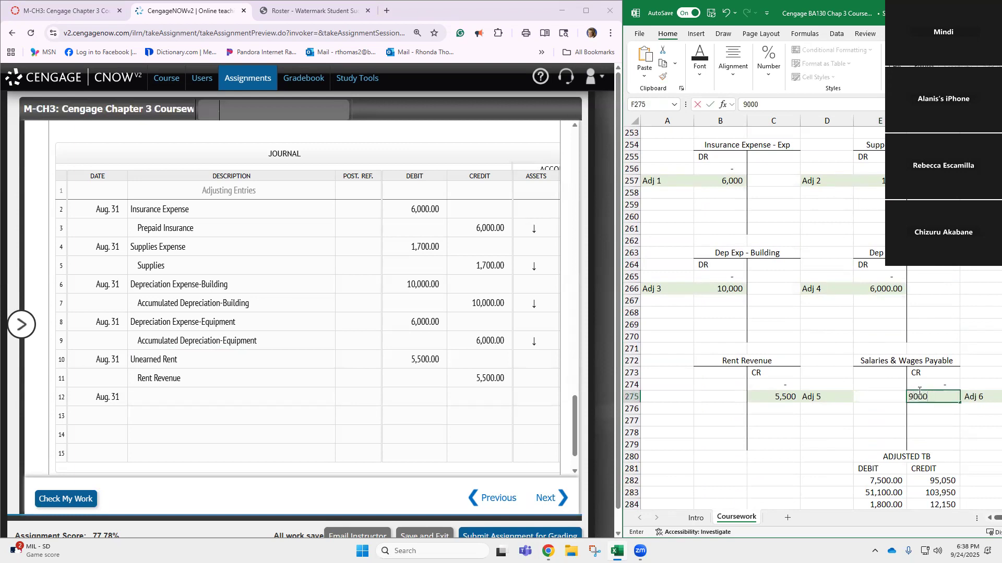
key(Return)
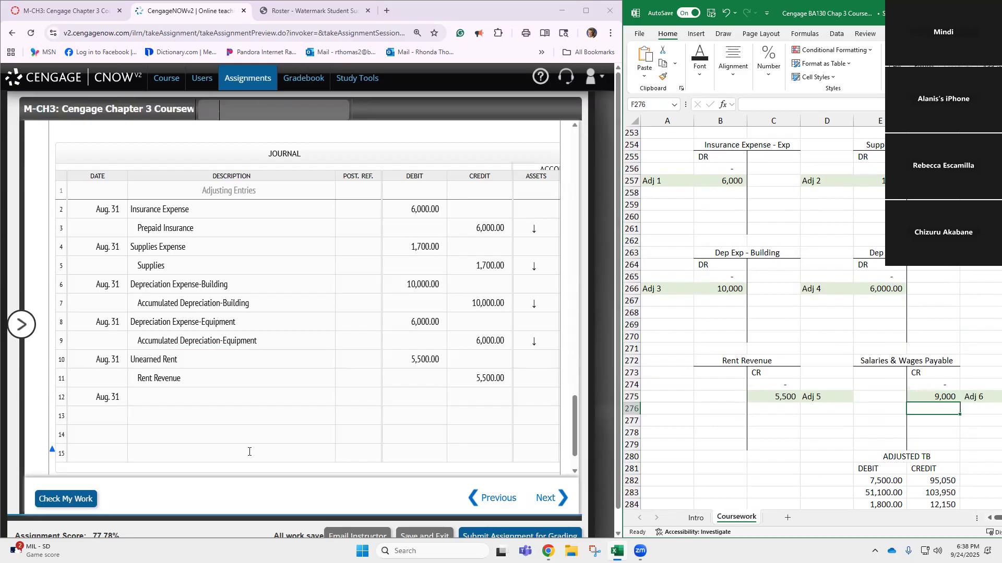
Step: Copy Salaries and Wages Expense from the chart of accounts to journal line 12 and debit it 9,000
click(158, 396)
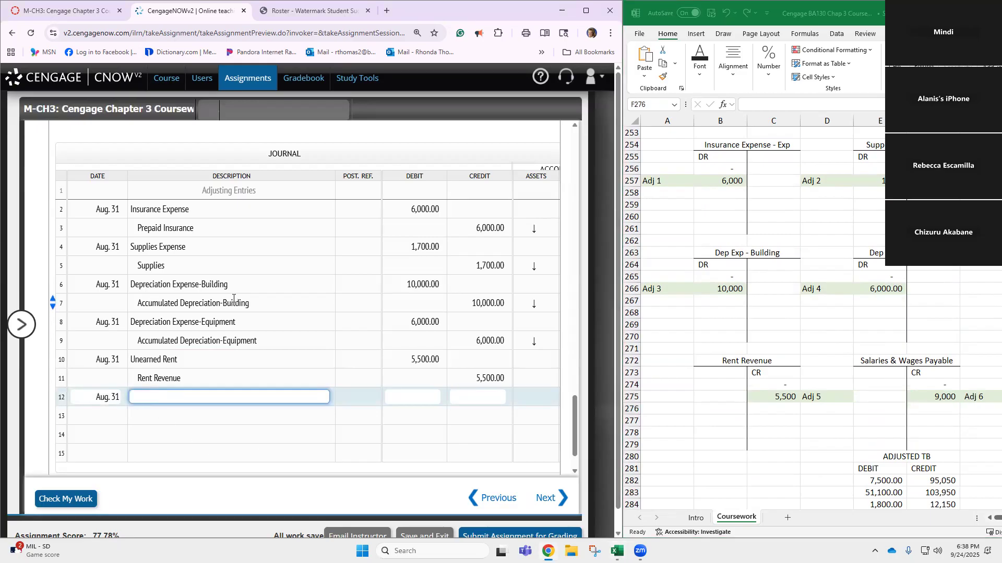
scroll(273, 298, up, 8)
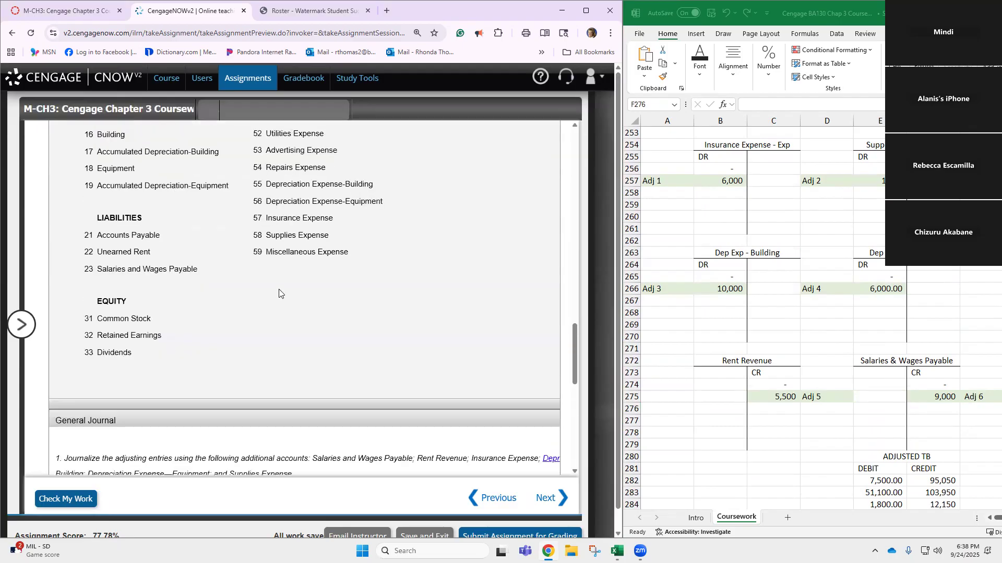
scroll(287, 295, up, 1)
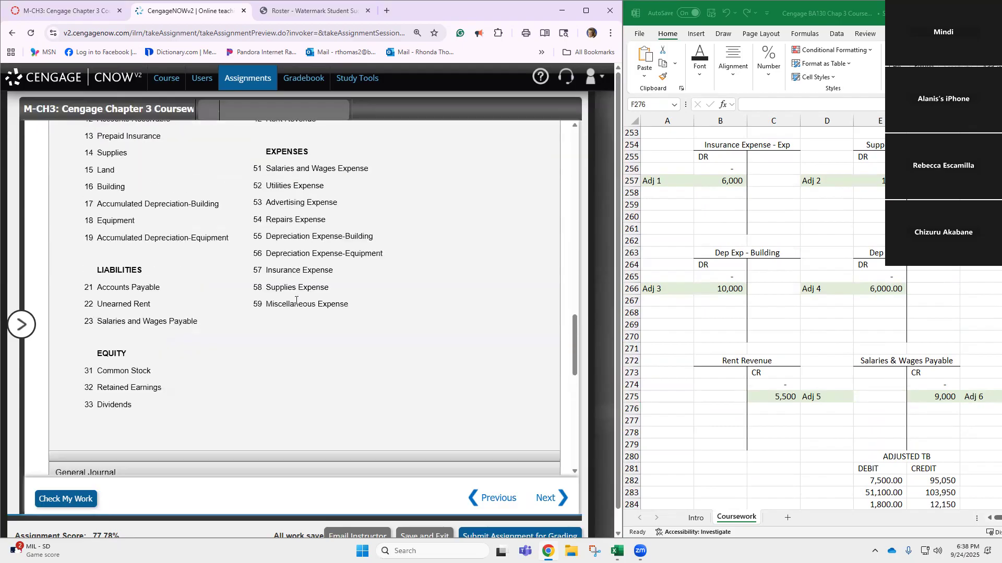
triple_click(302, 170)
right_click(302, 170)
click(336, 186)
scroll(333, 261, down, 10)
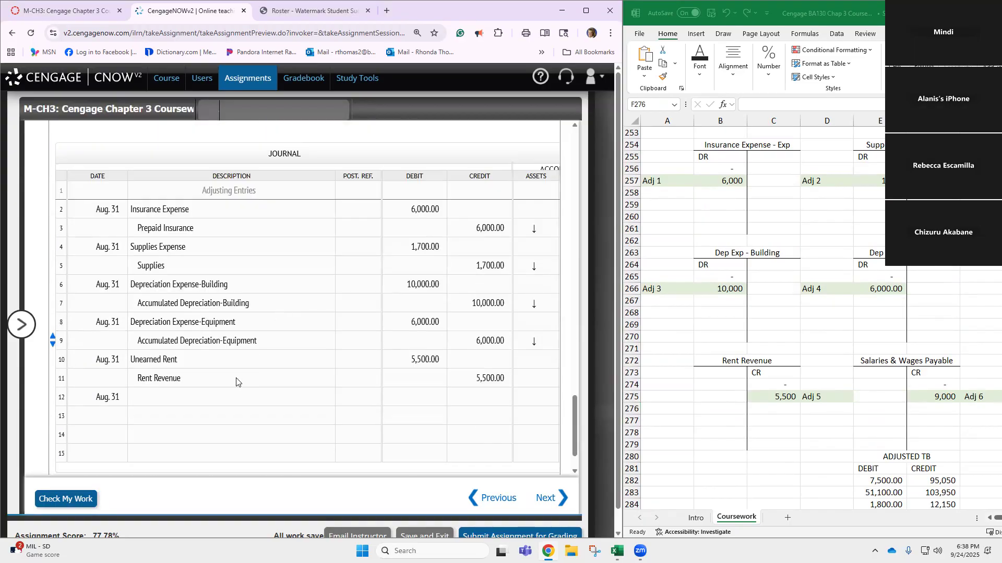
click(228, 397)
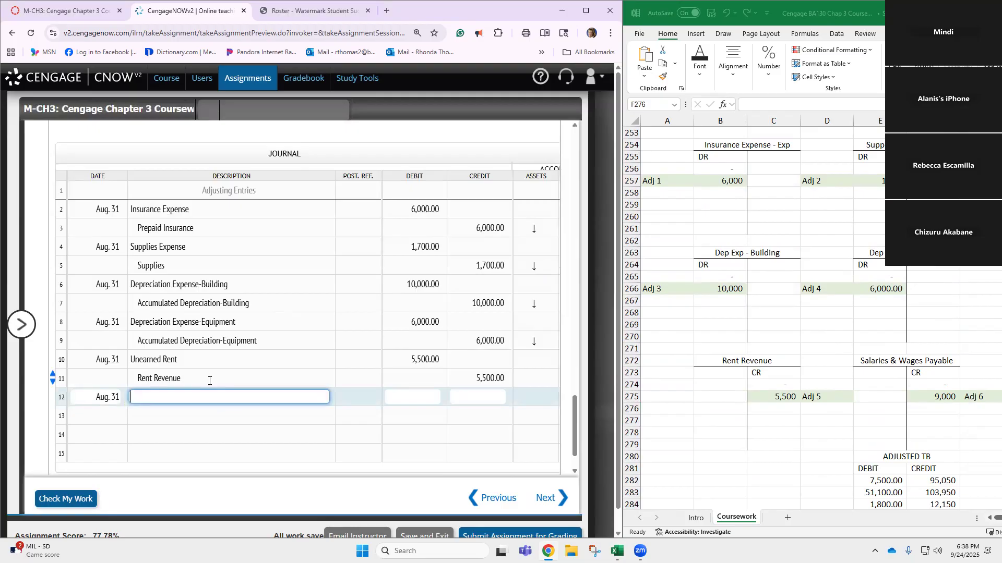
key(ctrl+v)
click(407, 398)
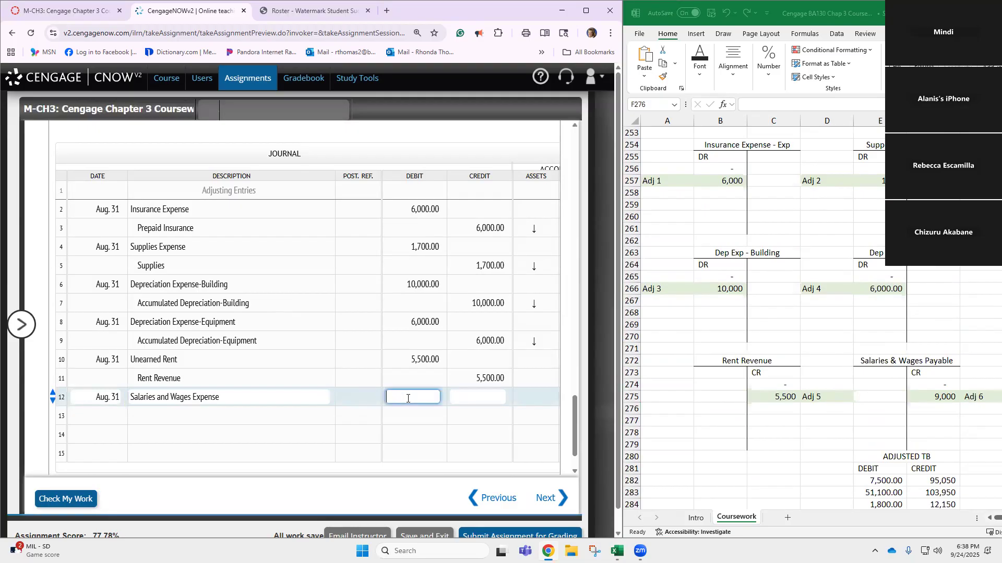
text(9000)
key(Return)
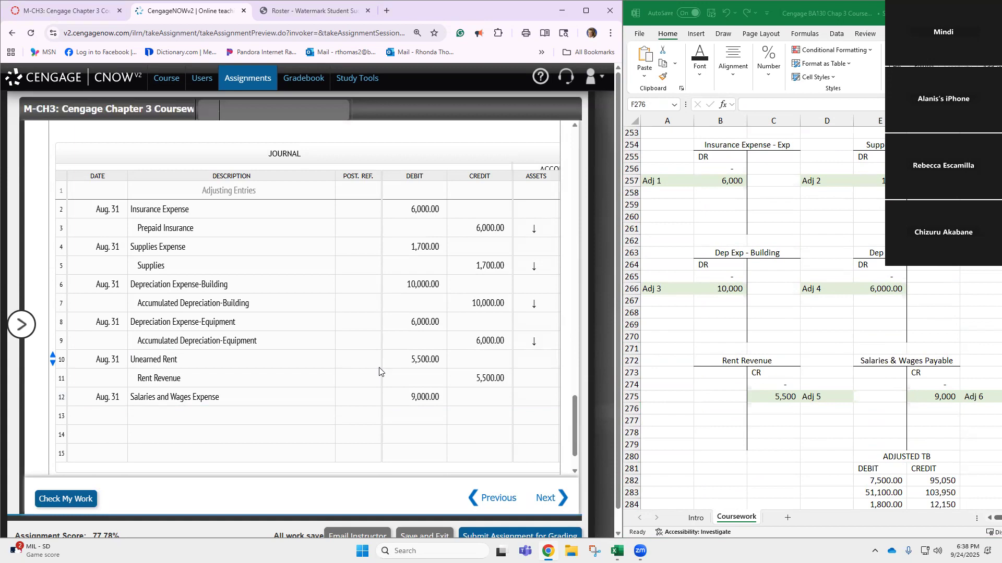
Step: Copy Salaries and Wages Payable from the chart of accounts to journal line 13 and credit it 9,000
click(234, 415)
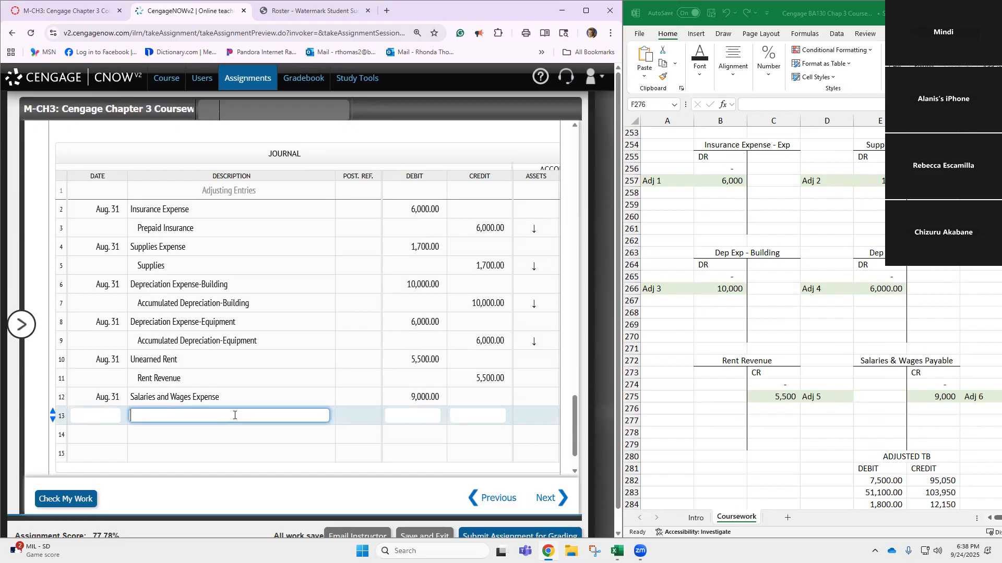
scroll(272, 403, up, 6)
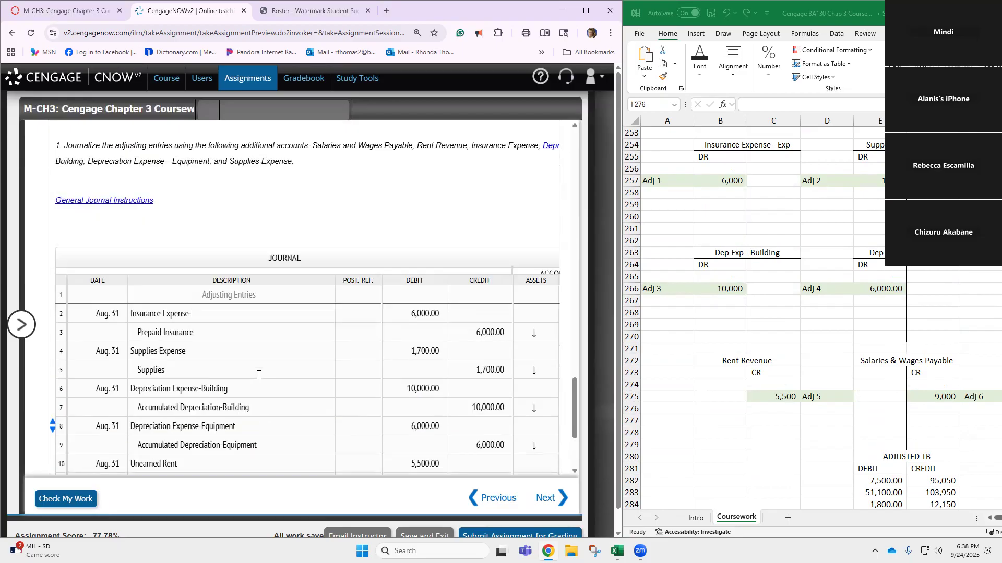
scroll(258, 375, up, 3)
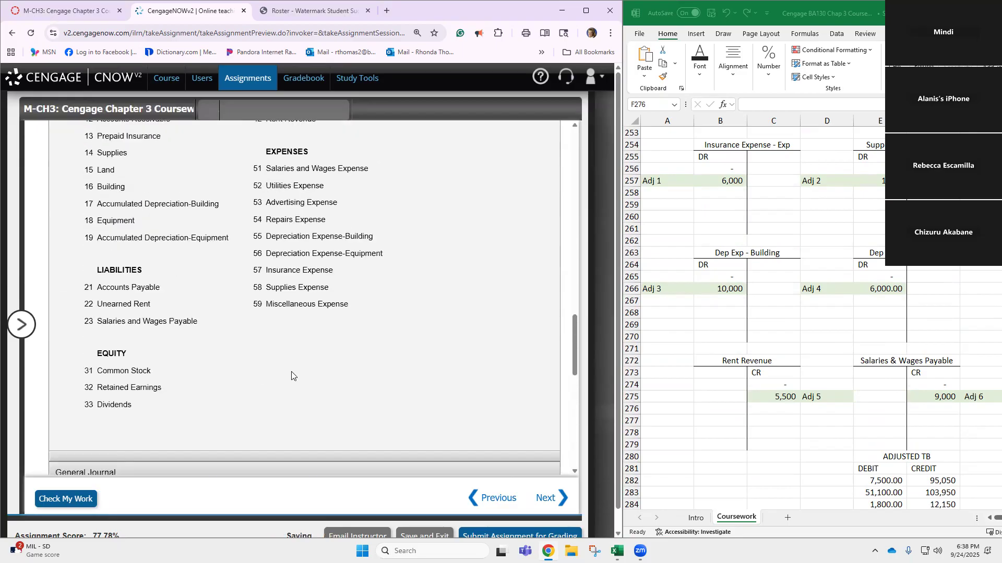
double_click(131, 324)
triple_click(131, 323)
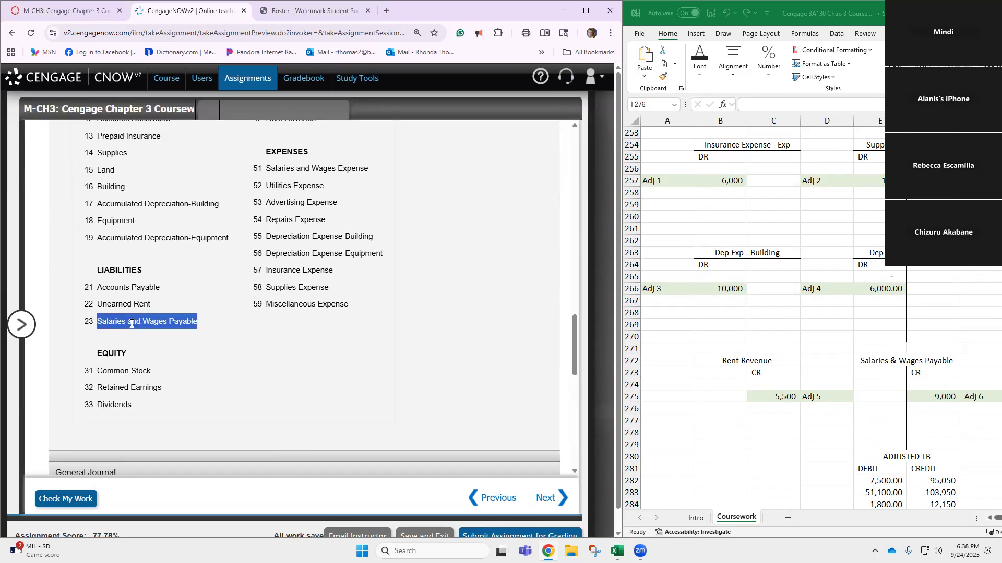
right_click(131, 323)
click(157, 342)
scroll(172, 343, down, 6)
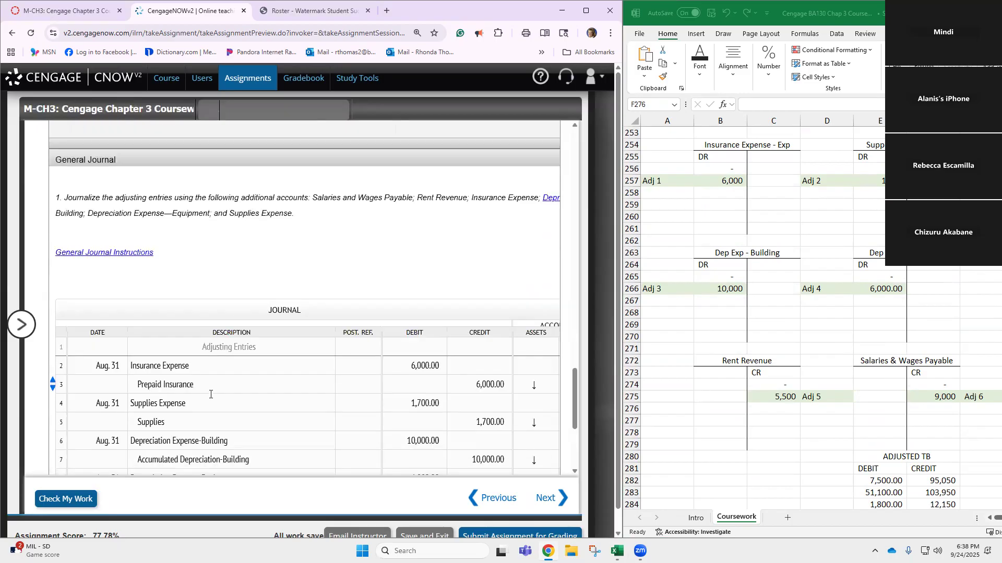
scroll(210, 395, down, 3)
click(221, 415)
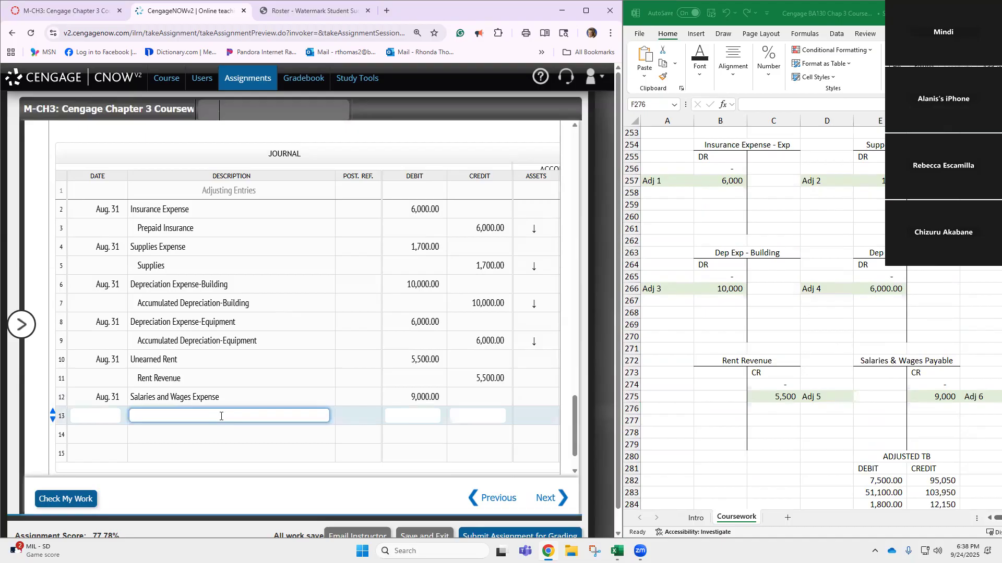
key(ctrl+v)
click(484, 417)
text(9,00)
text(0)
key(Return)
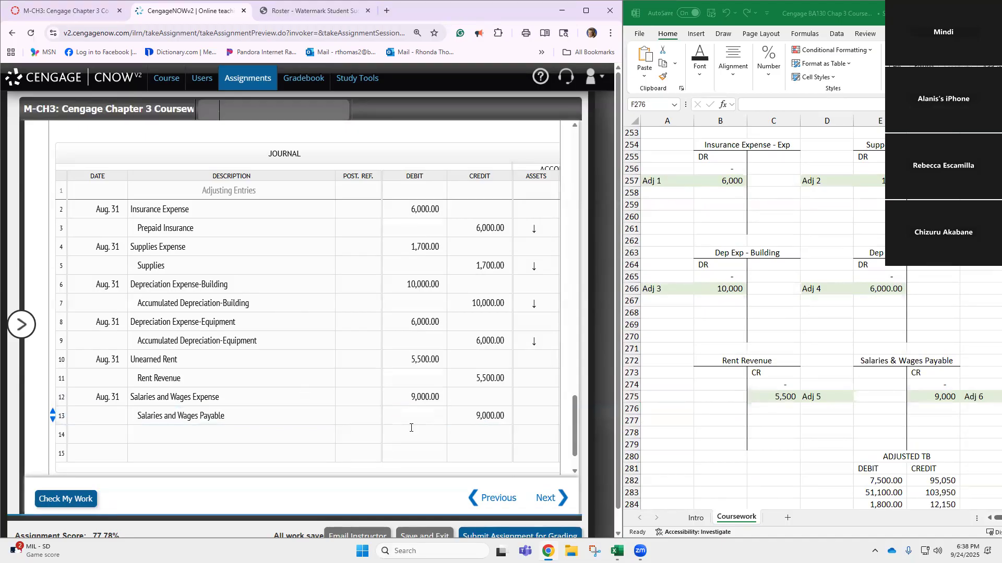
Step: Date journal line 14 Aug. 31 for the next adjusting entry
click(112, 431)
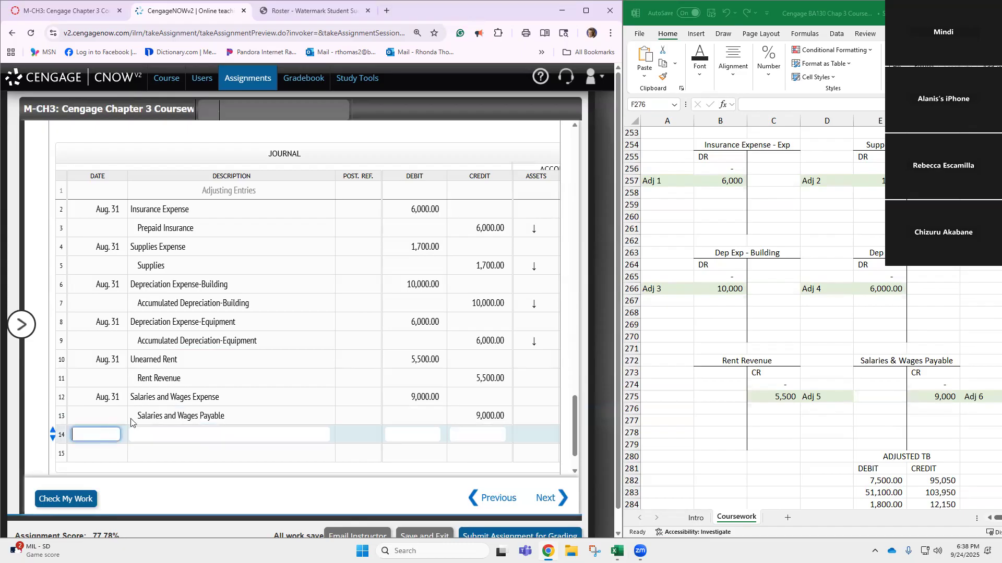
text(Aug. 31)
key(Tab)
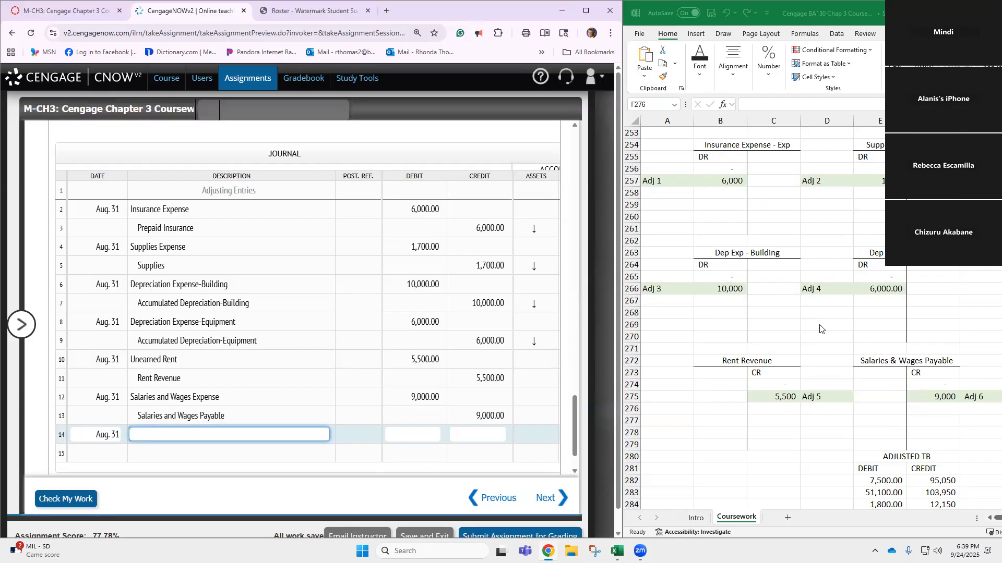
Step: Set the Adj 7 debit in the spreadsheet's Accounts Receivable T-account, cell E177, to 15,000
scroll(819, 327, up, 7)
scroll(819, 328, up, 7)
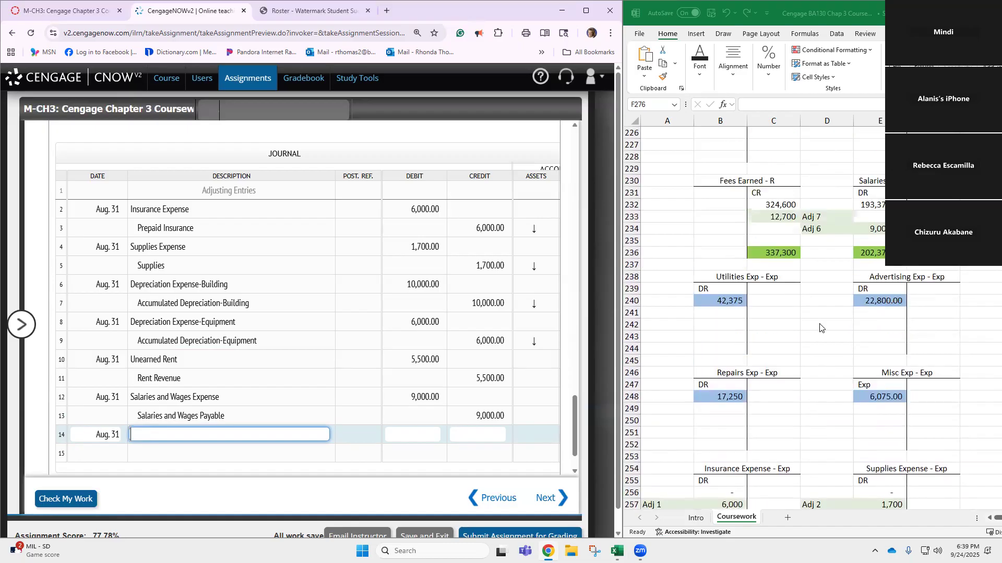
scroll(820, 327, up, 4)
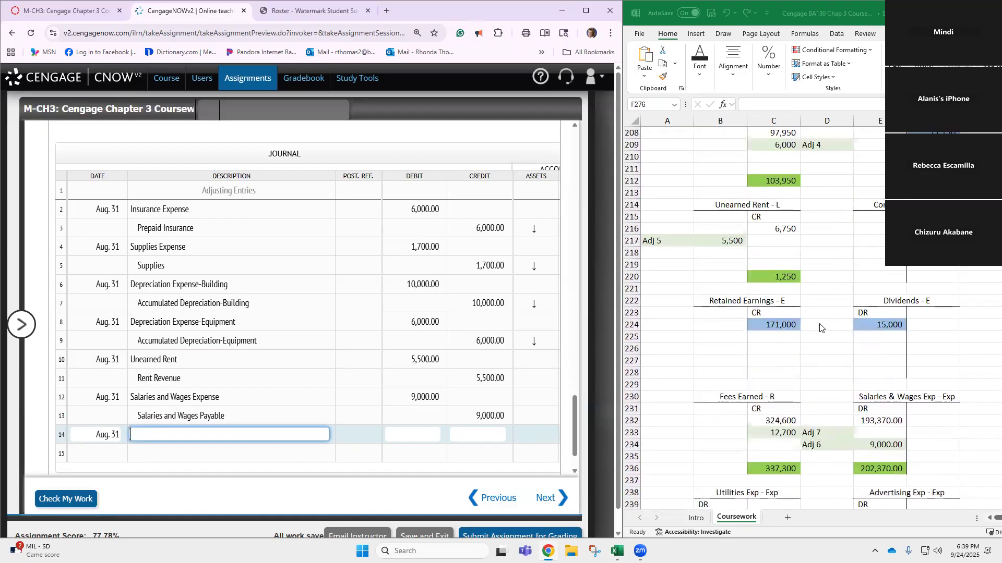
scroll(824, 313, up, 4)
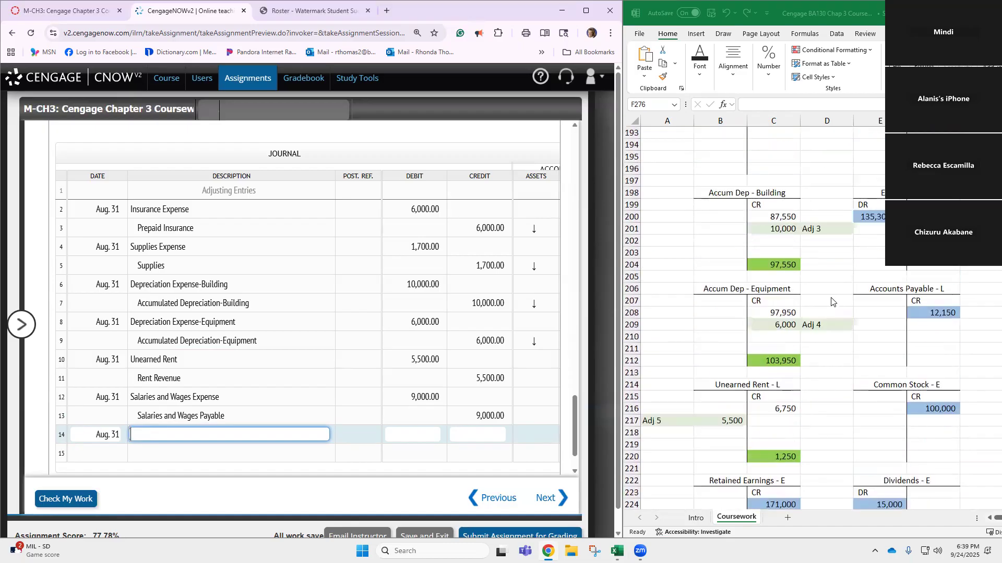
scroll(828, 296, up, 6)
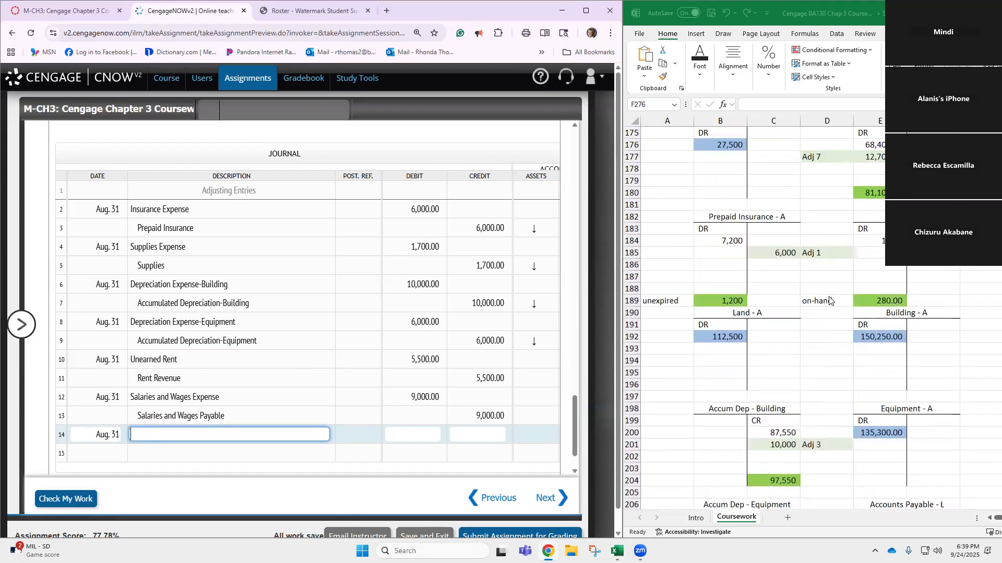
click(877, 229)
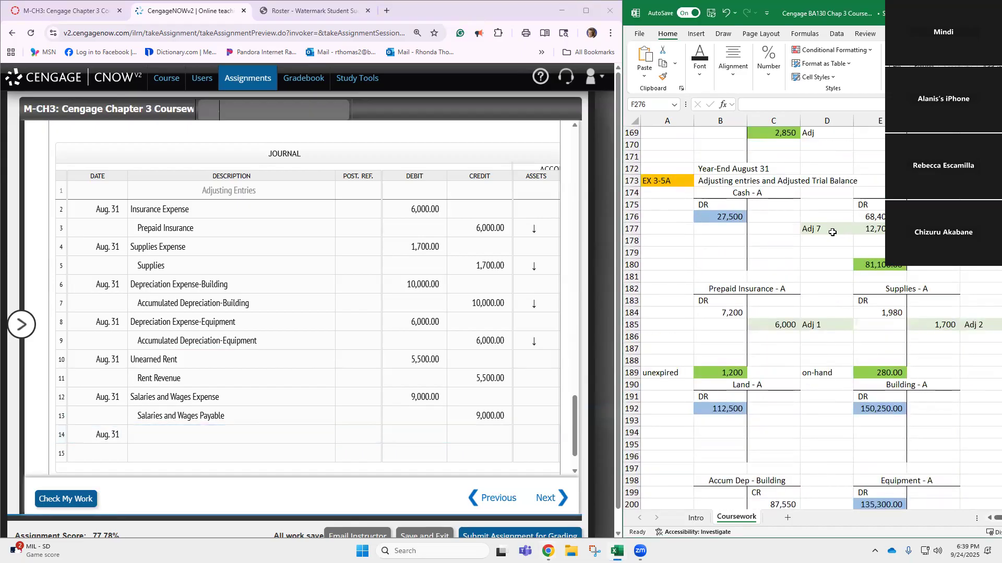
click(866, 231)
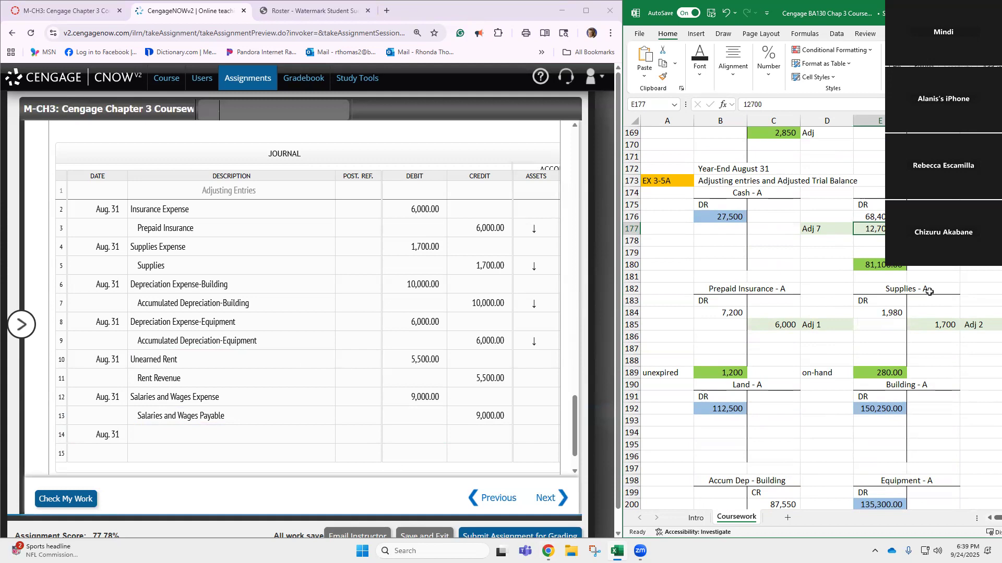
text(15000)
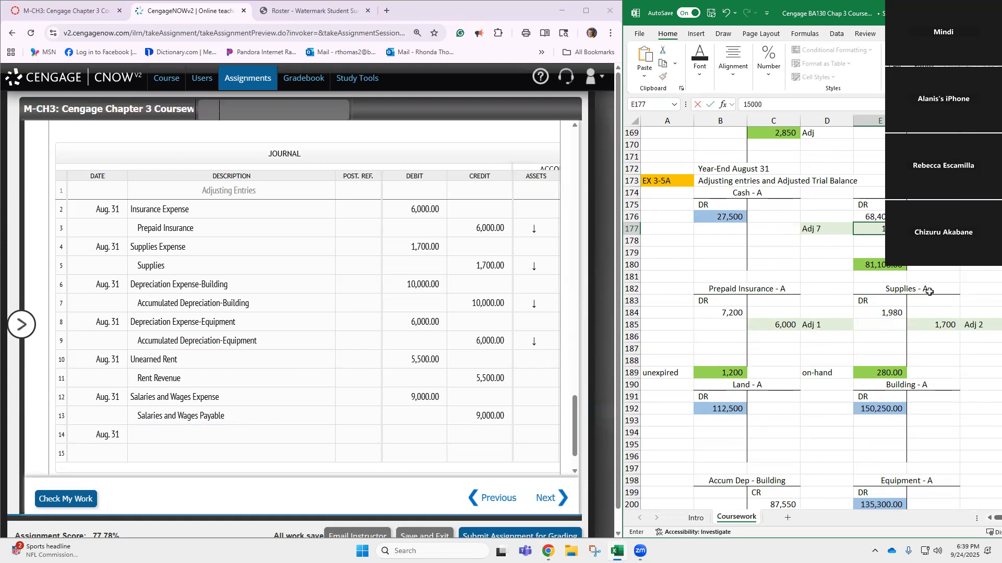
key(Return)
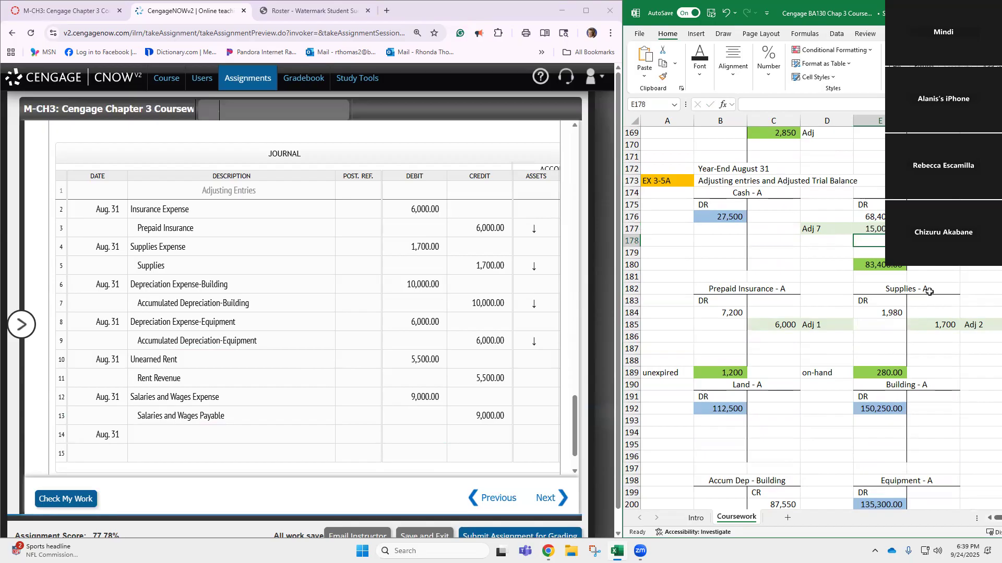
Step: Format the Accounts Receivable T-account amounts in E176:E180 to show no decimal places
drag(880, 218, 881, 266)
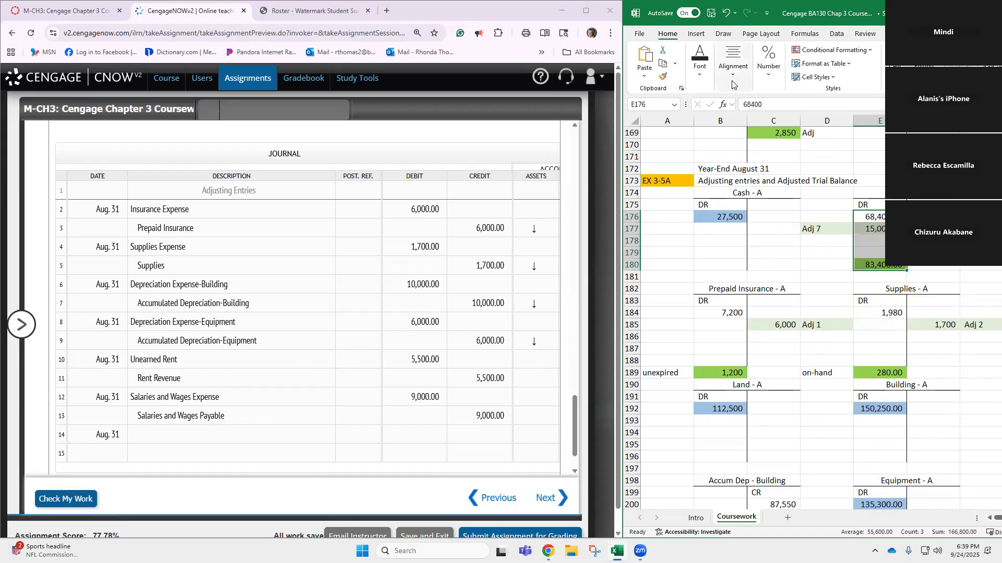
click(760, 77)
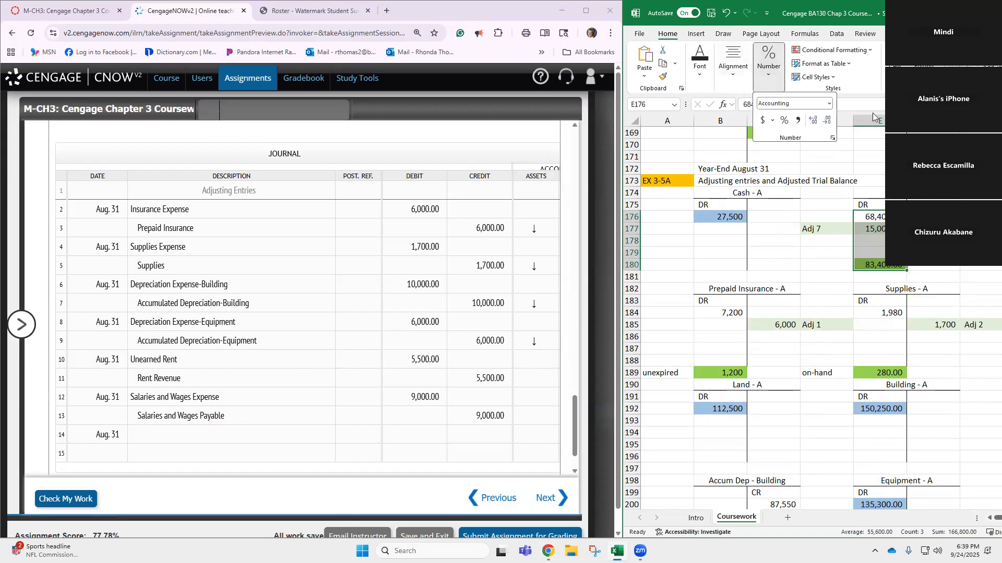
click(825, 122)
click(825, 123)
Step: Set the Adj 7 credit in the spreadsheet's Fees Earned T-account to 15,000
scroll(840, 297, down, 2)
scroll(842, 297, down, 9)
scroll(847, 325, down, 4)
scroll(847, 324, up, 1)
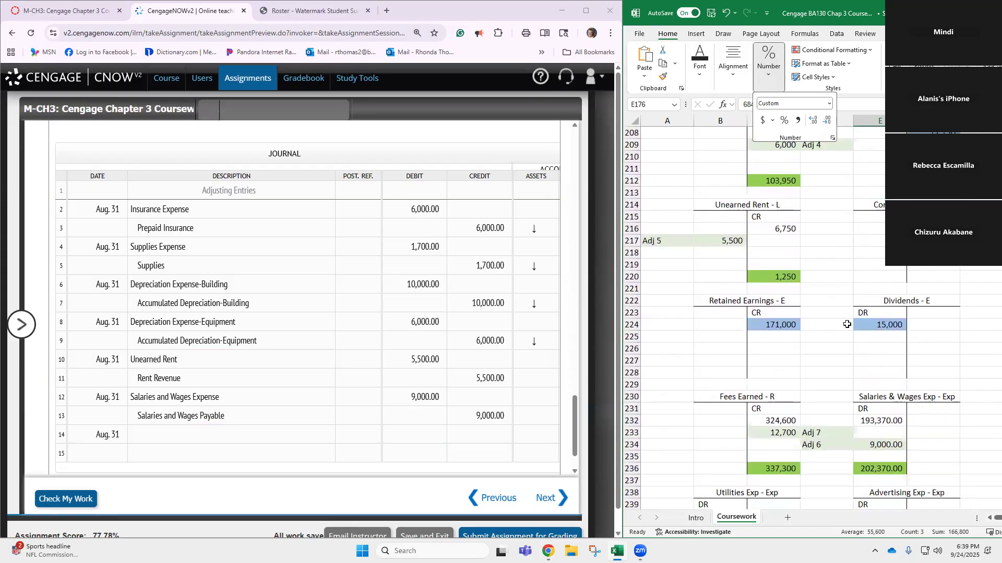
scroll(847, 325, up, 1)
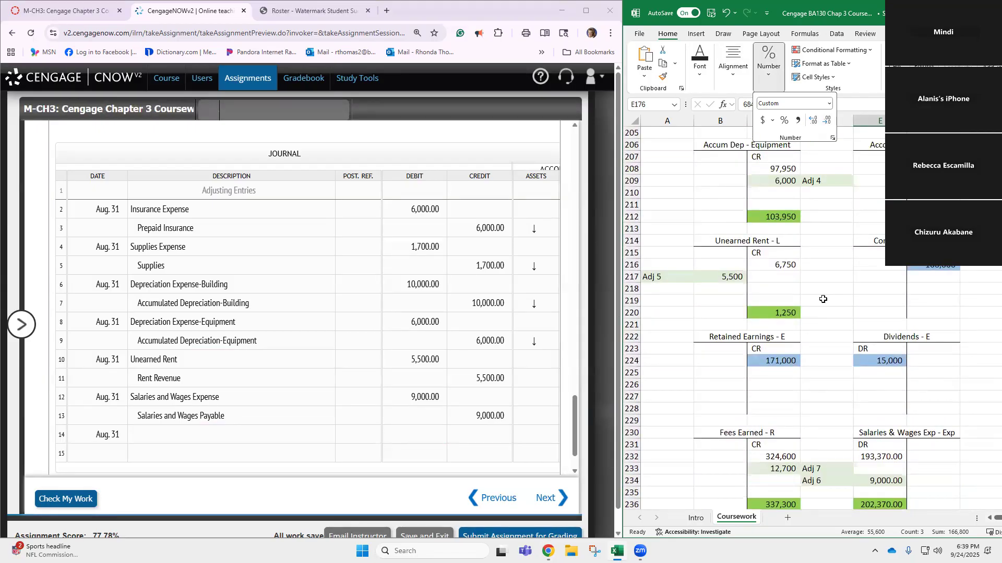
scroll(834, 309, down, 2)
scroll(834, 310, down, 4)
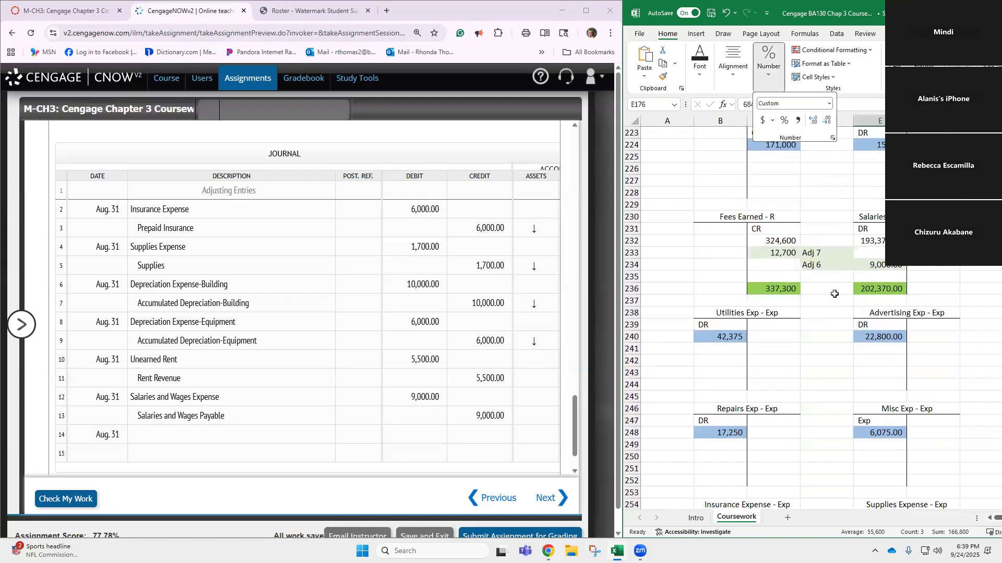
click(780, 254)
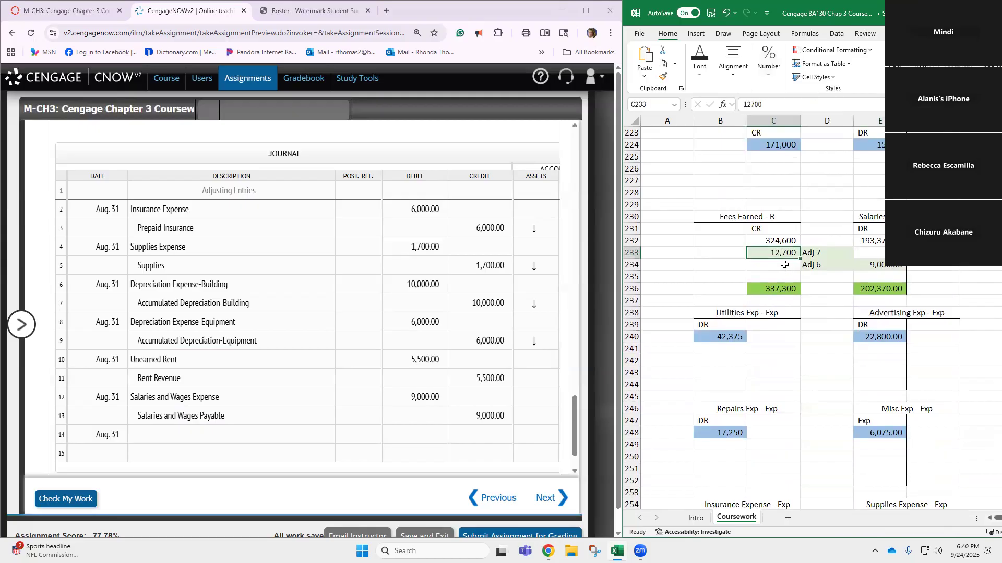
text(15000)
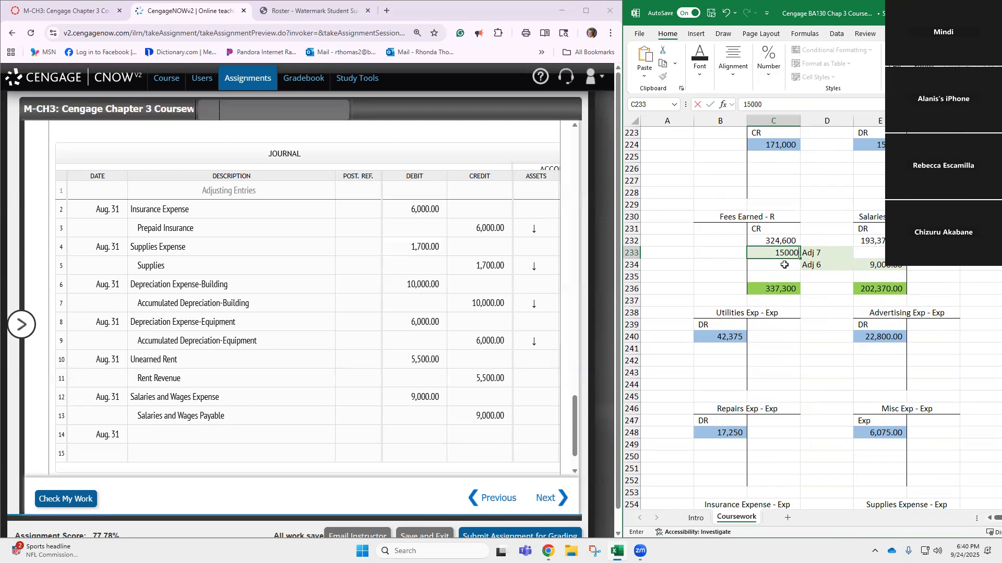
key(Return)
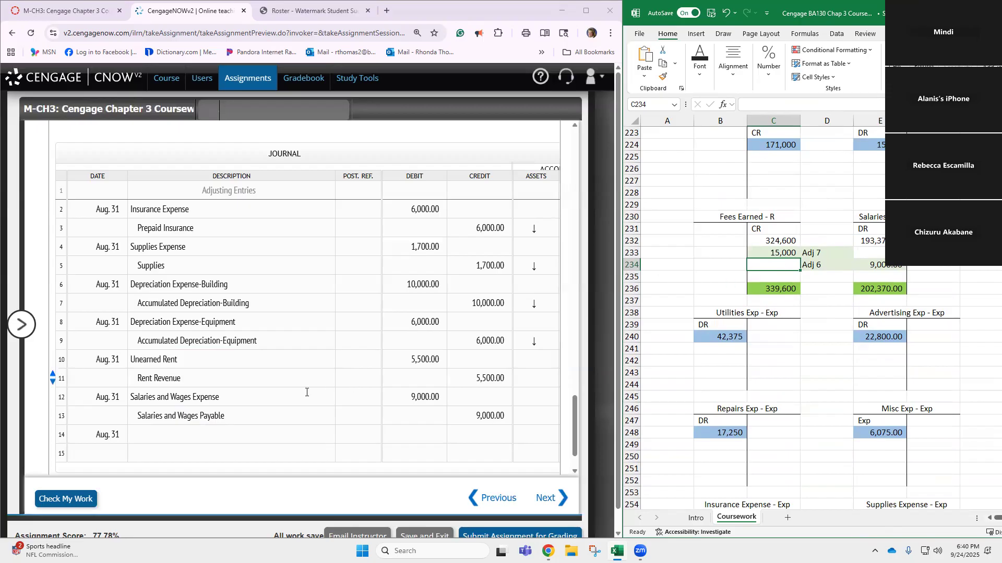
Step: Enter Accounts Receivable on journal line 14 and debit it 15,000
click(254, 436)
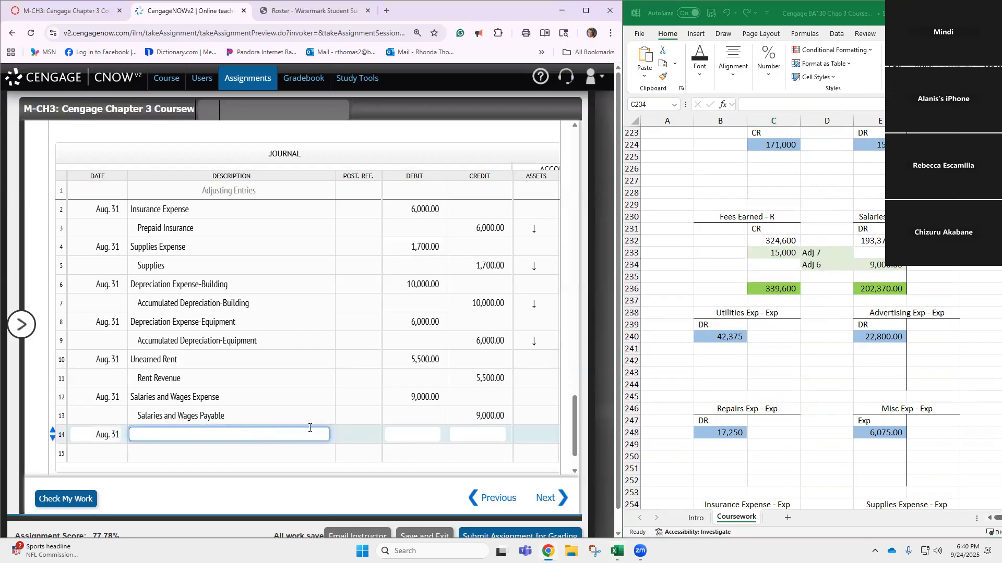
scroll(944, 414, up, 9)
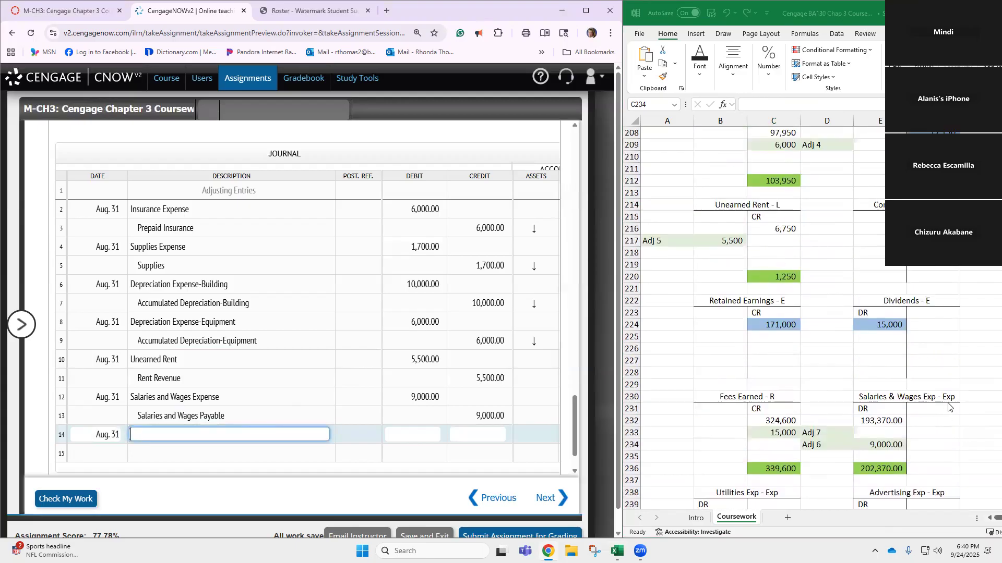
scroll(949, 406, up, 5)
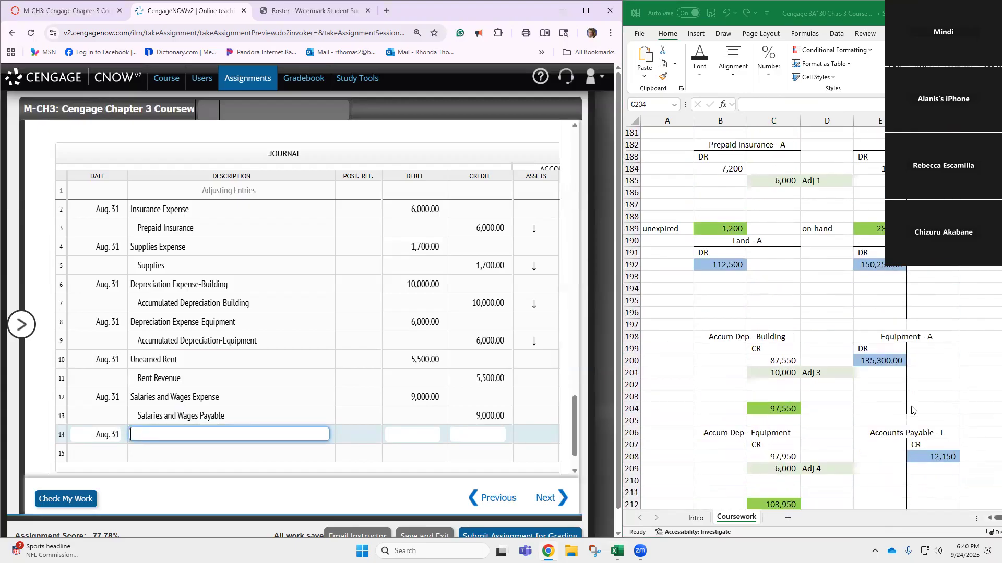
text(Accounts Receivable)
key(Tab)
text(15000)
key(Tab)
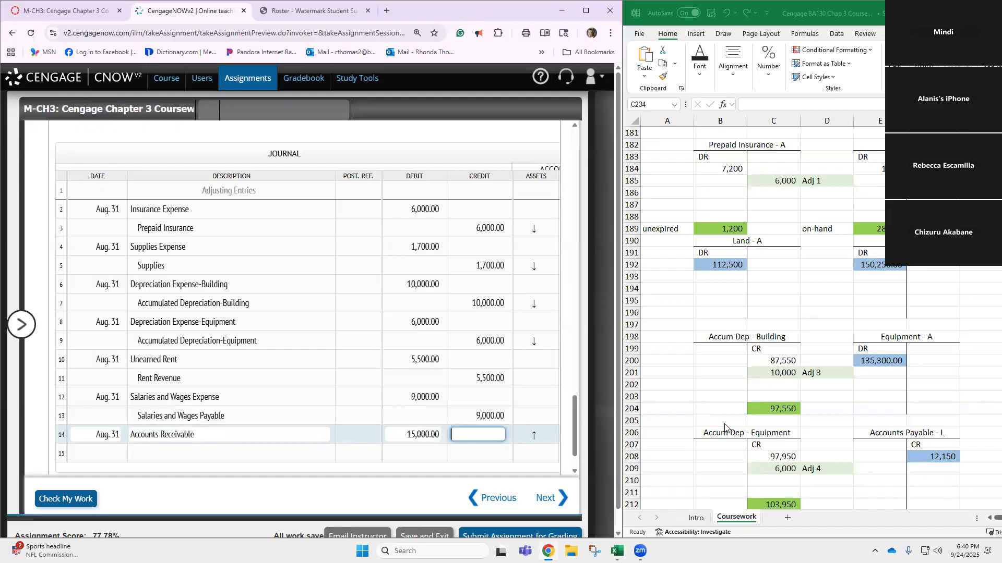
Step: Enter Fees Earned on journal line 15 and credit it 15,000
click(290, 454)
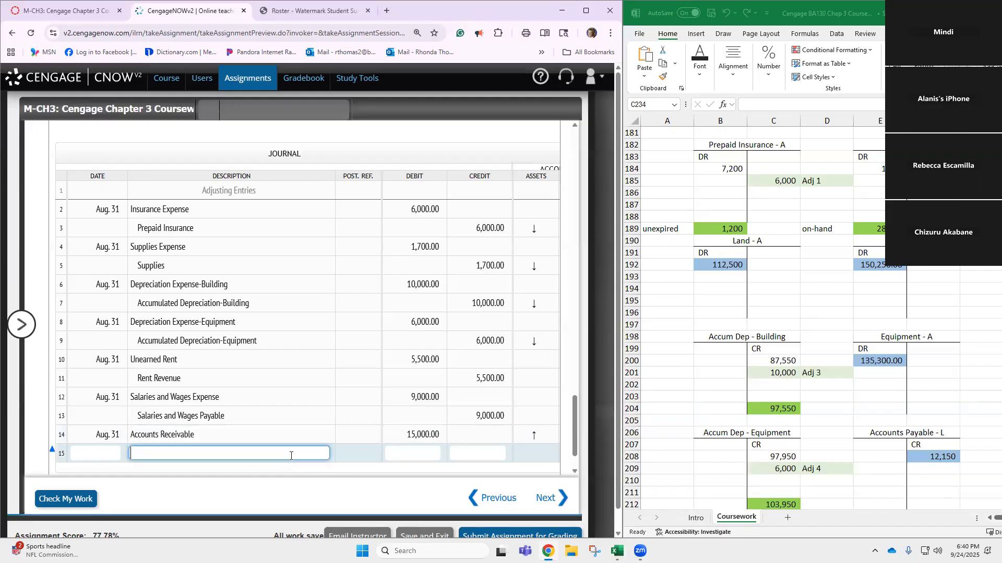
text(Fees)
text(Earned)
key(Tab)
key(Tab)
text(15000)
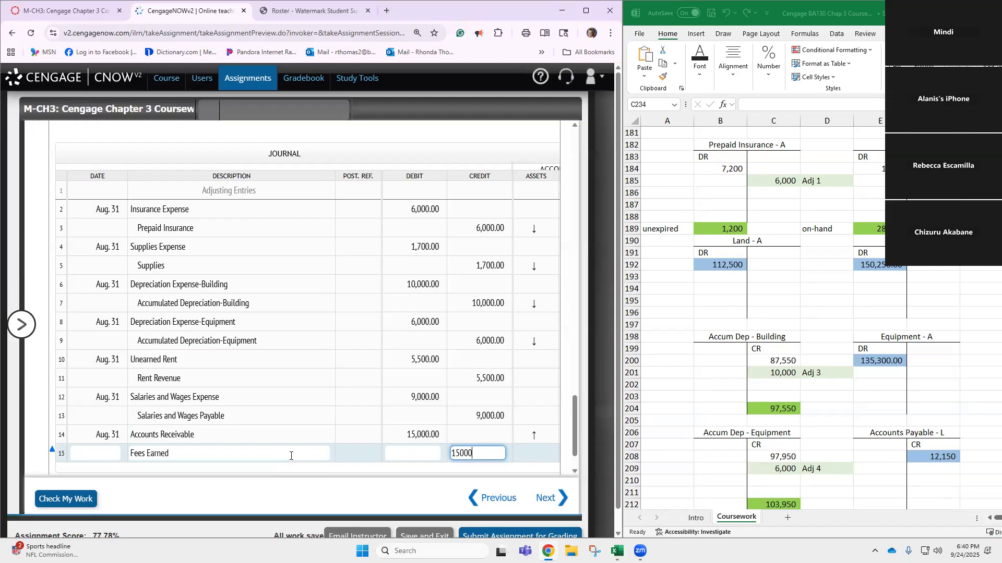
key(Return)
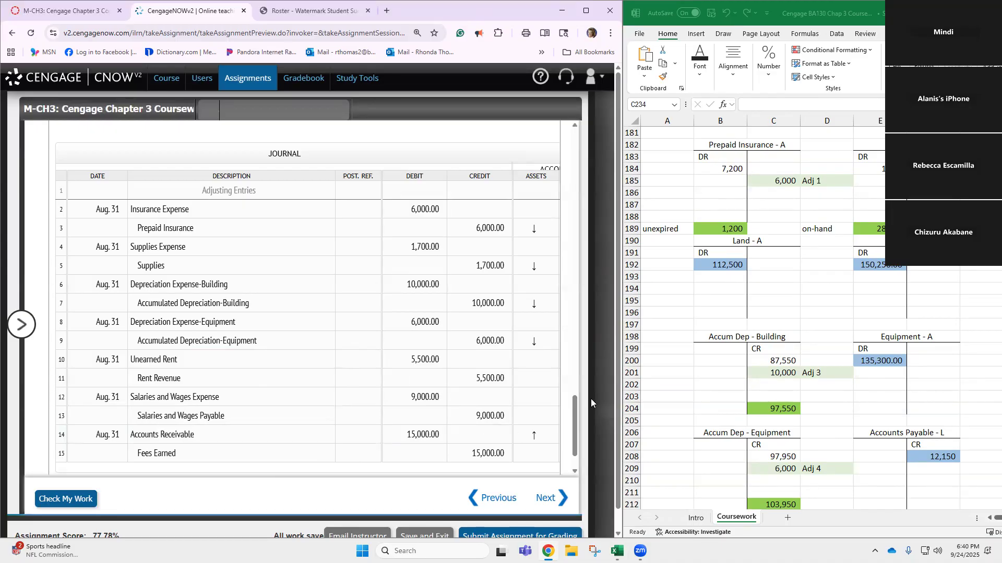
Step: Widen the browser window over the spreadsheet and enlarge the coursework page to 150% so the journal's debit and credit columns both fit
drag(618, 386, 642, 371)
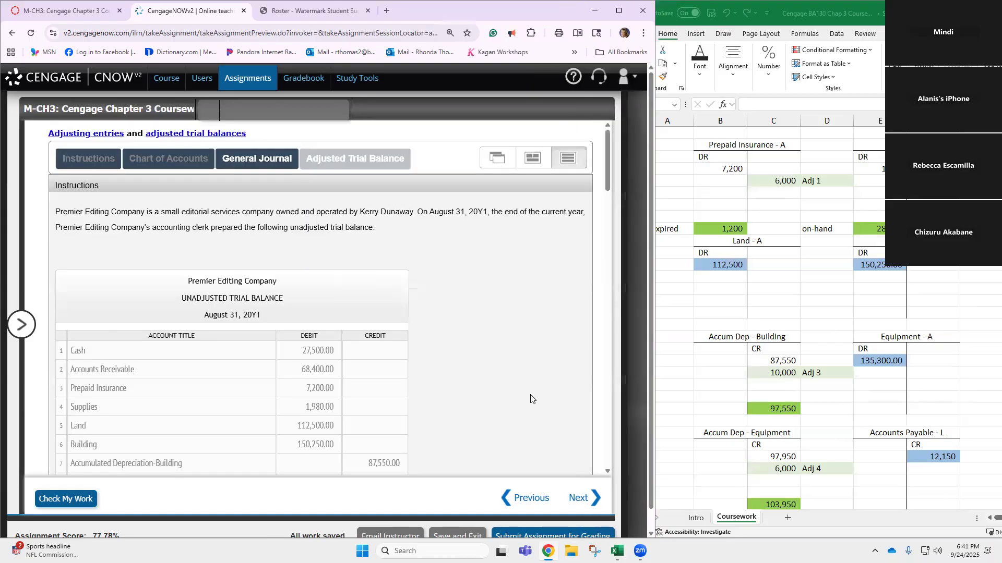
key(ctrl+minus)
key(ctrl+plus)
key(ctrl+plus)
key(ctrl+plus)
key(ctrl+plus)
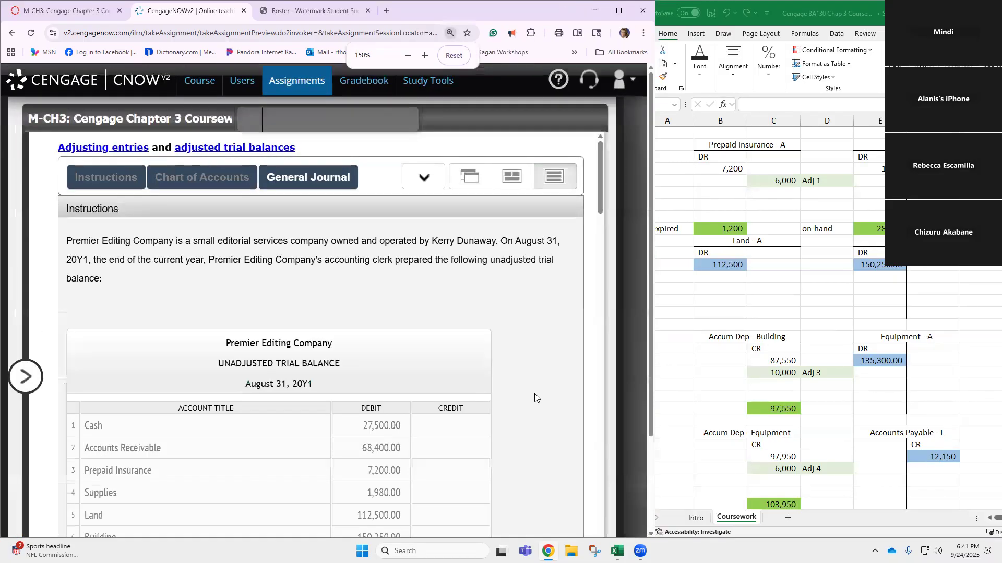
scroll(535, 399, down, 15)
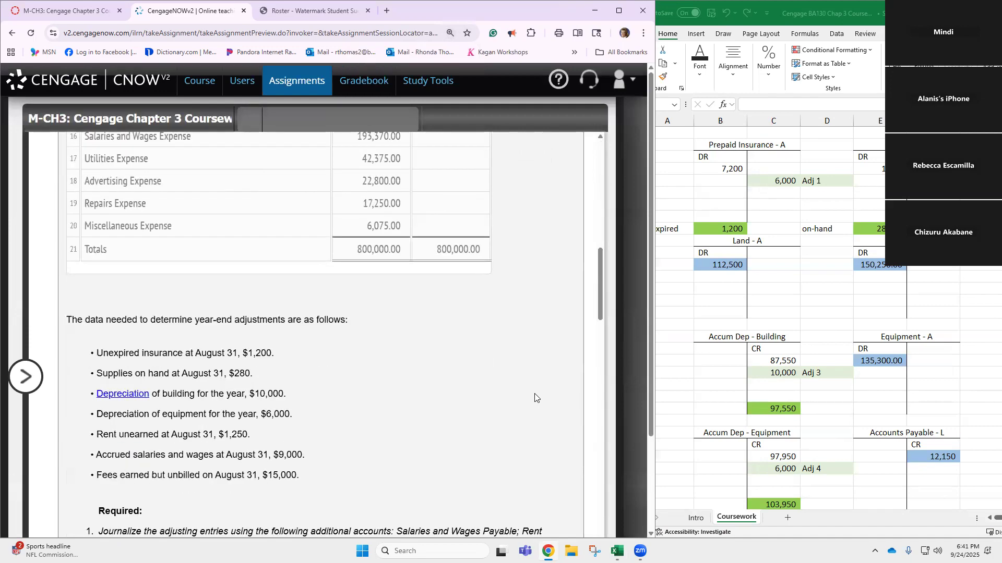
scroll(534, 398, down, 15)
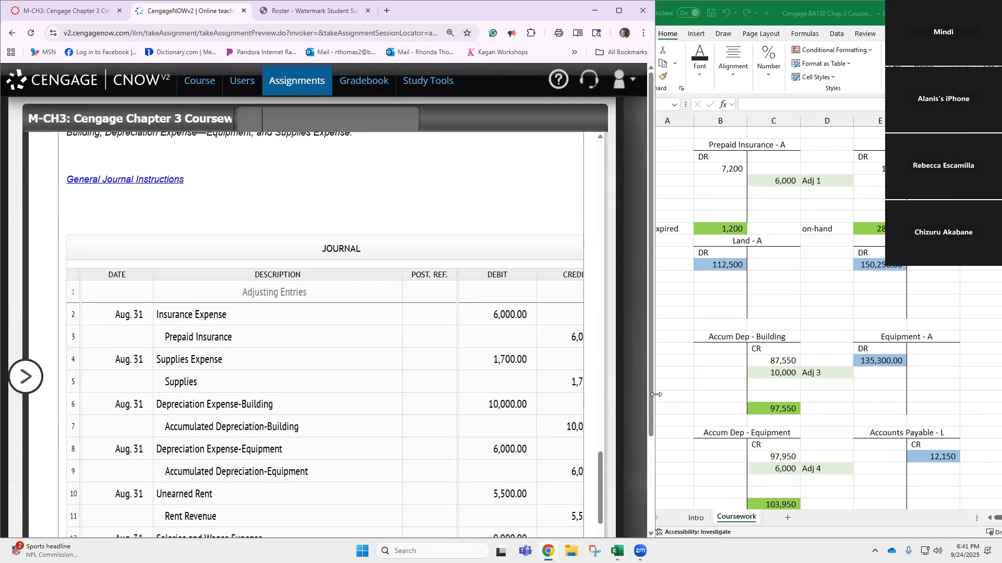
drag(655, 394, 697, 394)
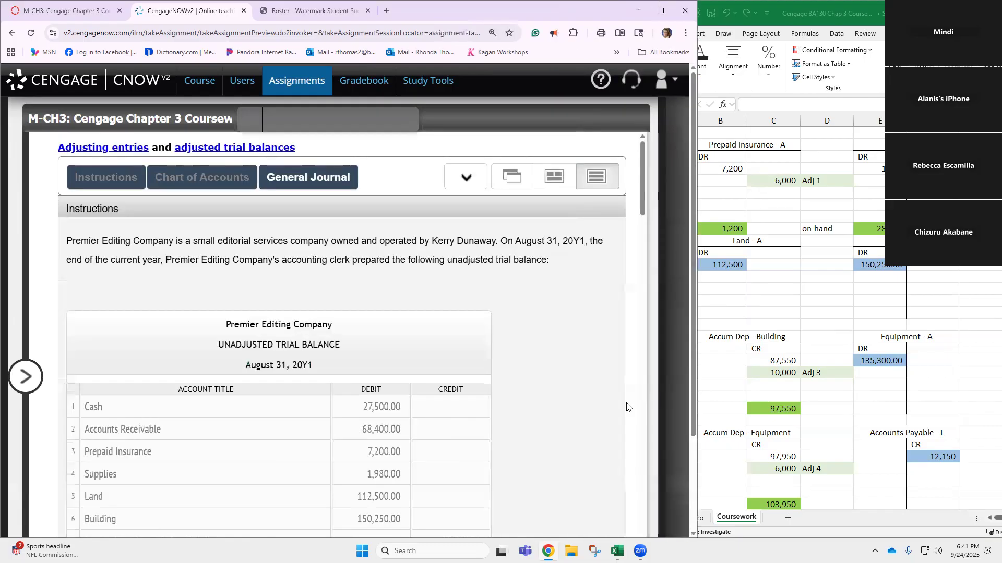
Step: Review the adjustment data and the completed adjusting entries on journal lines 2 to 15
scroll(627, 407, down, 10)
scroll(626, 407, down, 15)
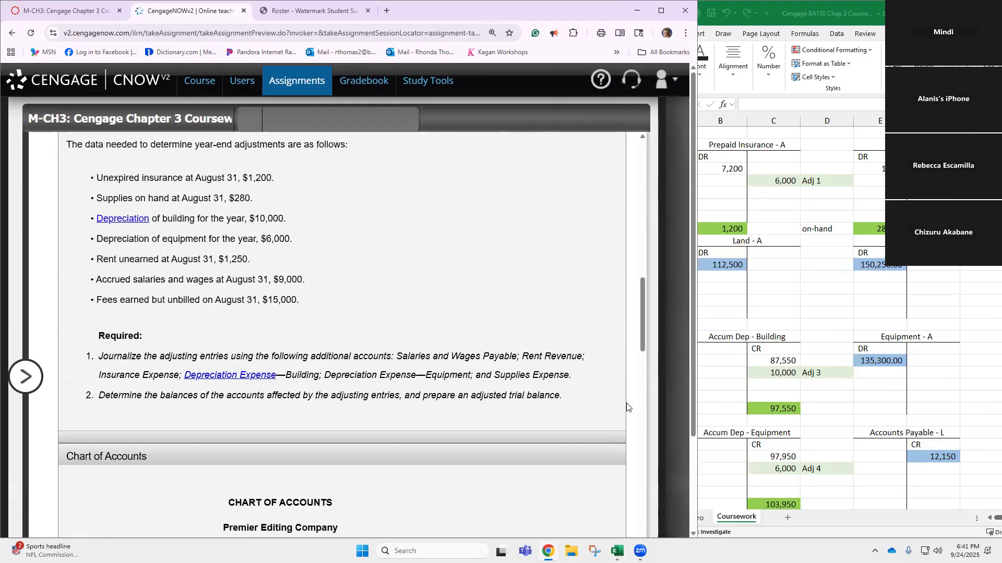
scroll(626, 407, down, 5)
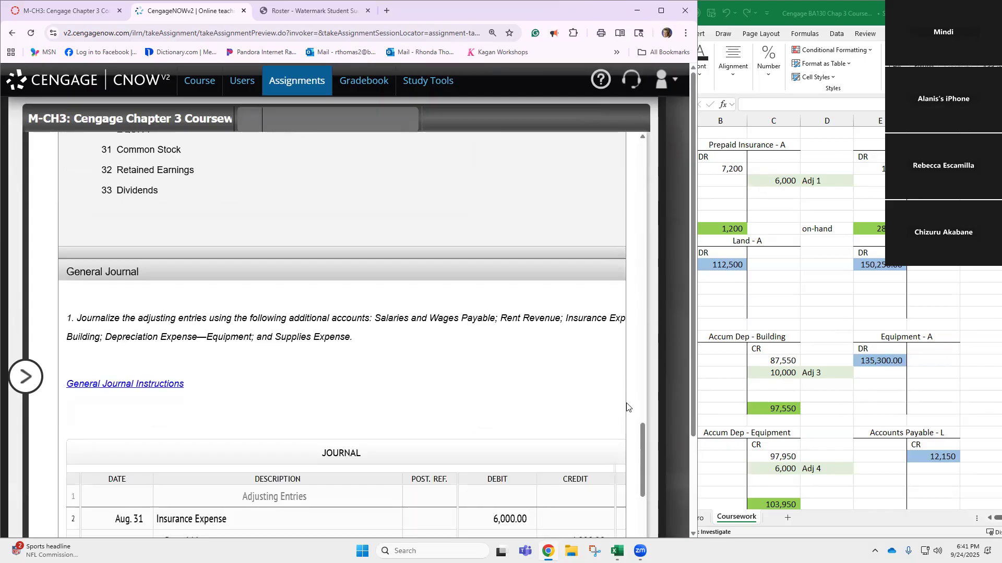
scroll(627, 407, down, 1)
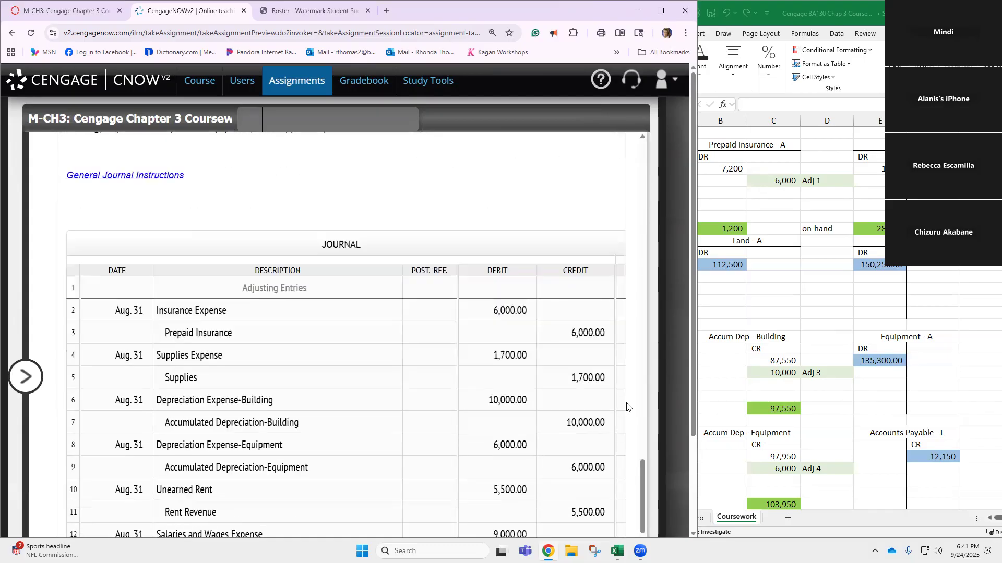
scroll(627, 407, down, 1)
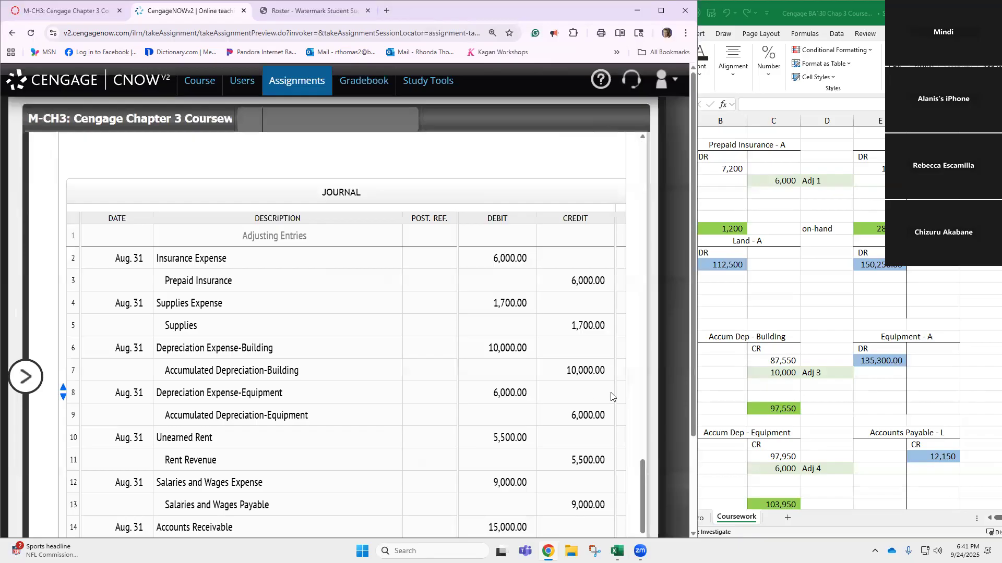
scroll(616, 378, down, 2)
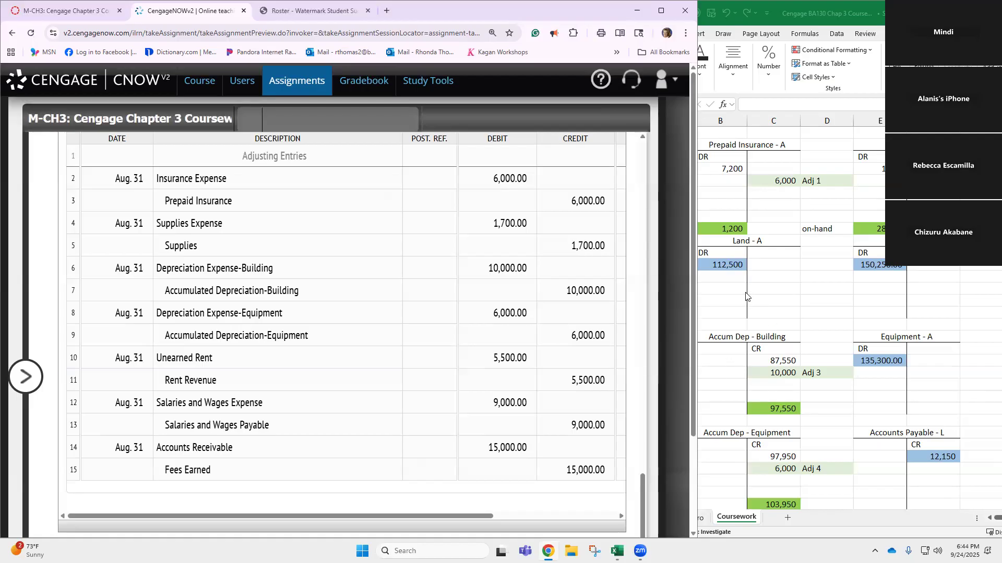
Step: Collapse the Instructions, Chart of Accounts and General Journal sections of the coursework, leaving only the Adjusted Trial Balance open
scroll(633, 337, down, 3)
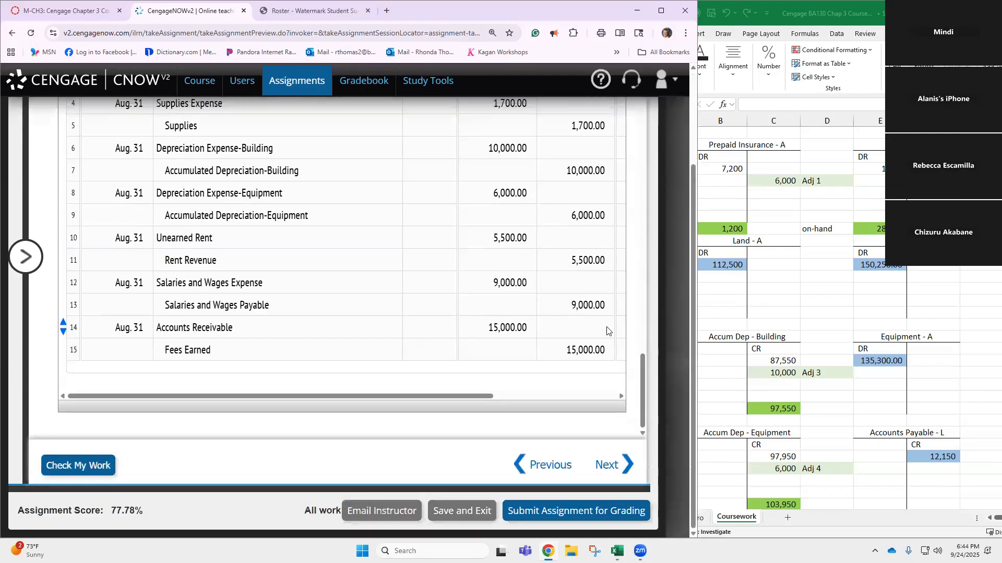
scroll(527, 298, up, 3)
scroll(527, 298, up, 15)
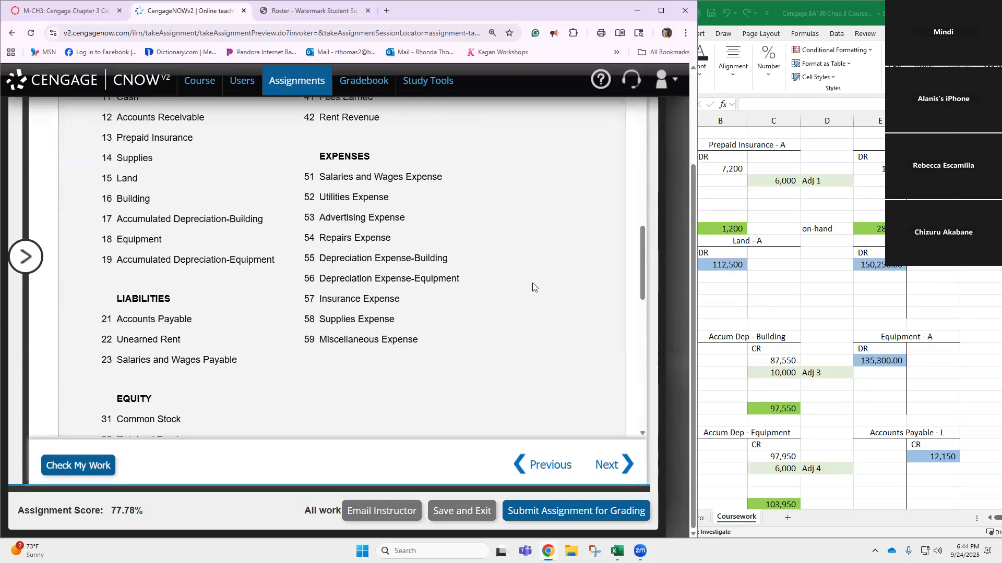
scroll(534, 286, up, 10)
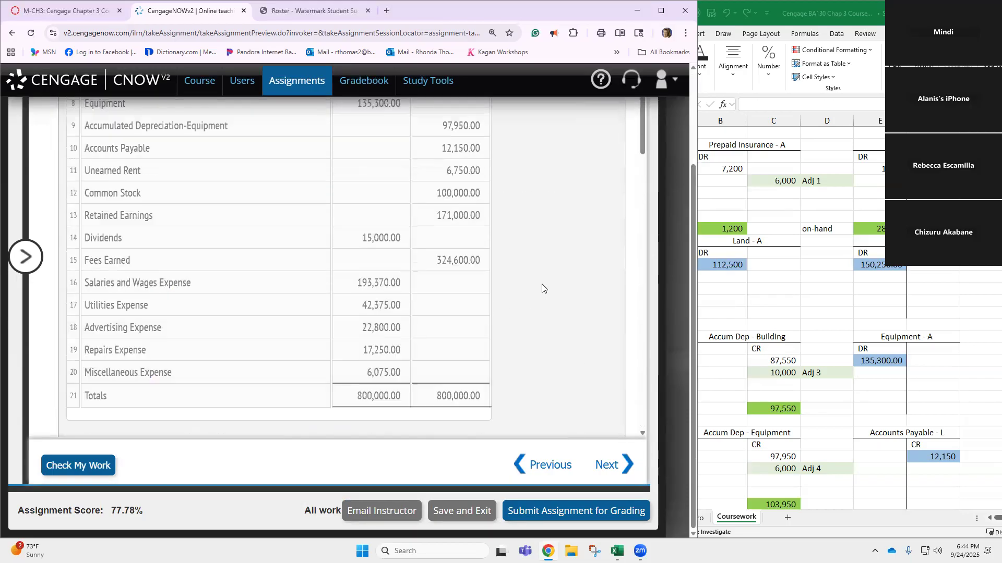
scroll(540, 288, up, 3)
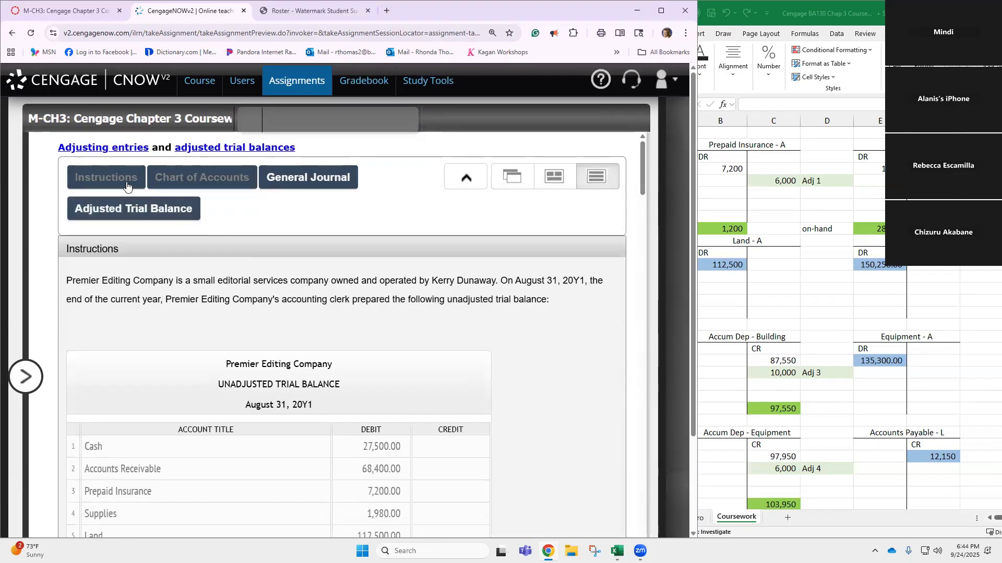
click(204, 186)
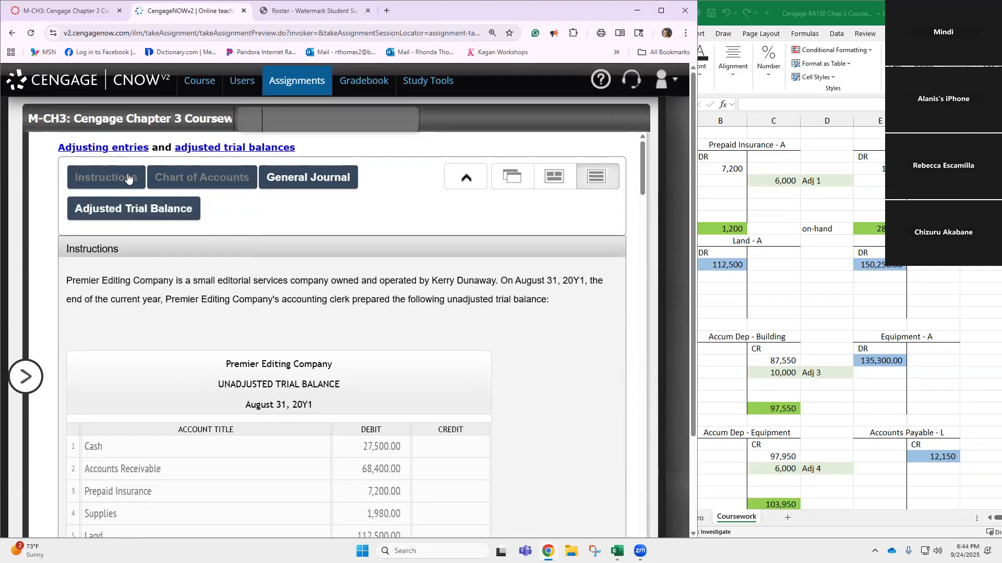
click(186, 183)
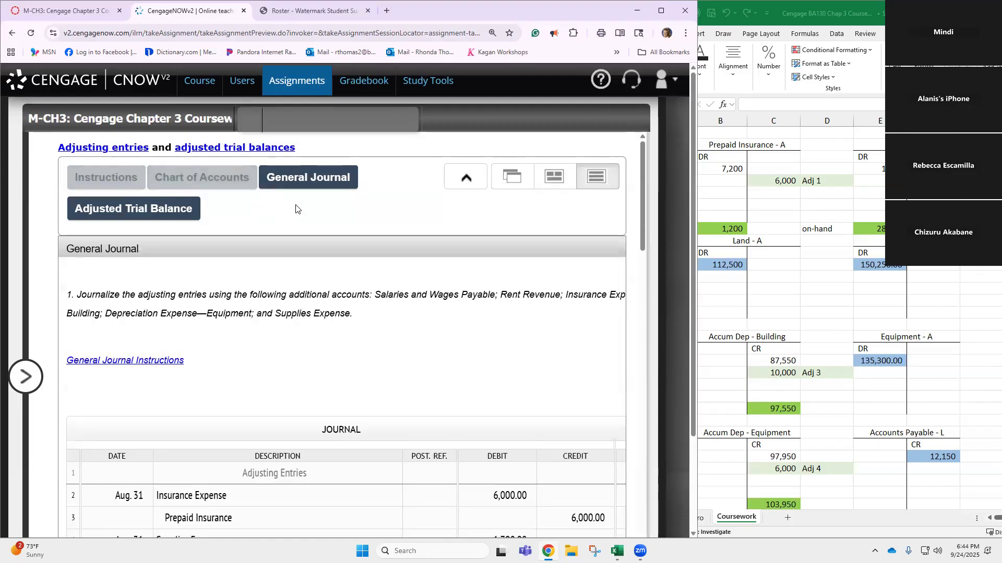
click(329, 180)
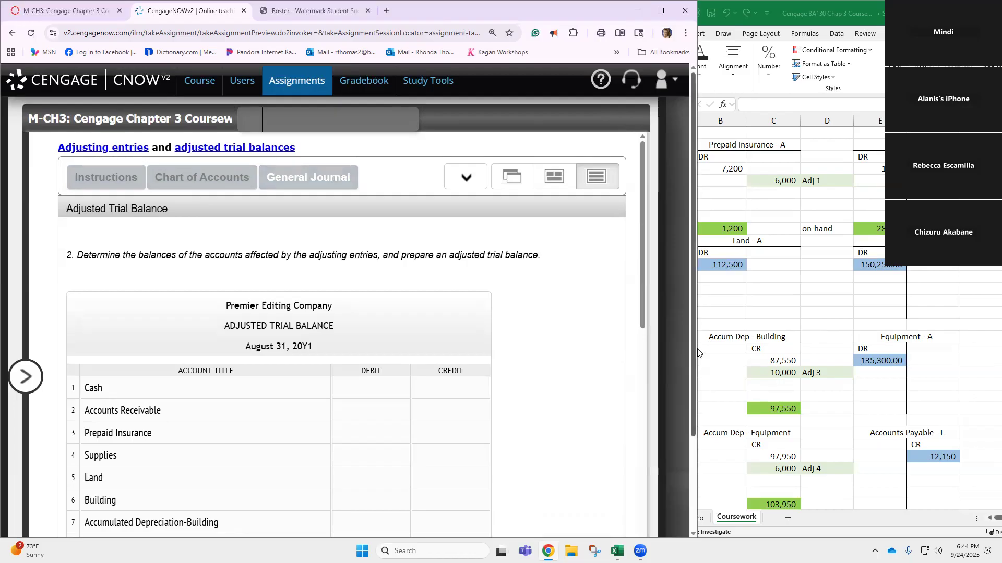
Step: Narrow the browser window and bring the EX 3-5A T-accounts of the Excel workbook into view beside the adjusted trial balance
scroll(831, 304, up, 10)
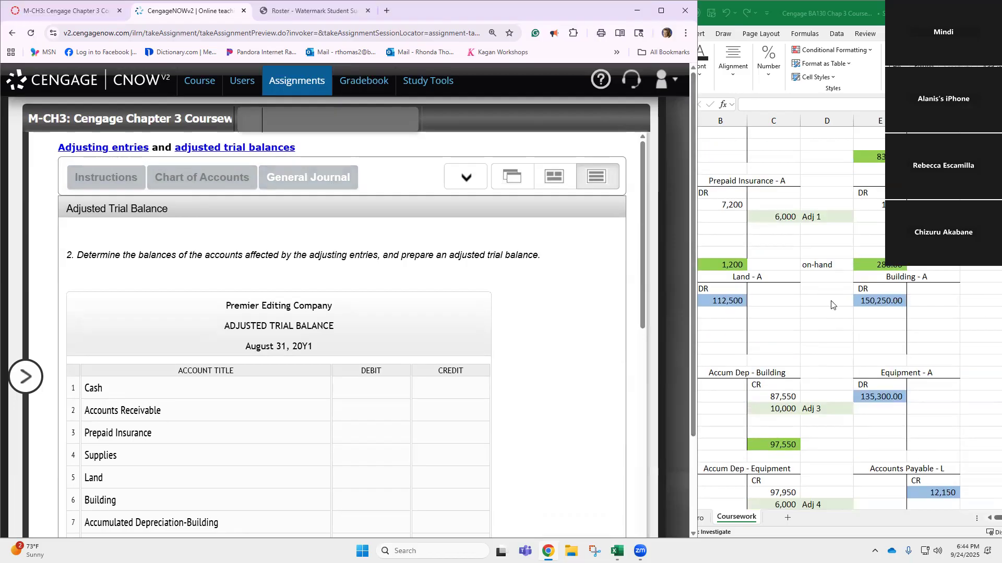
scroll(503, 344, down, 5)
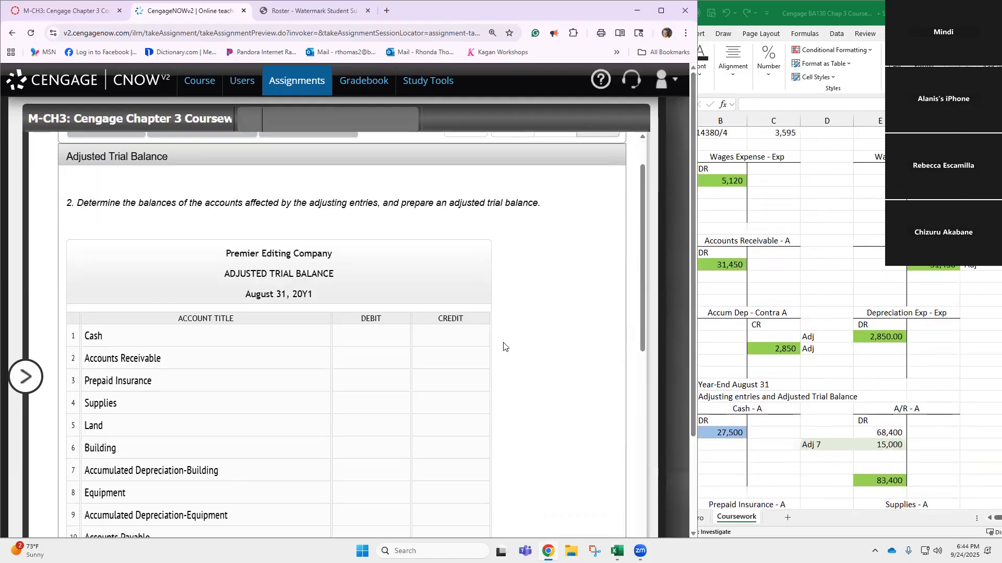
scroll(167, 254, up, 1)
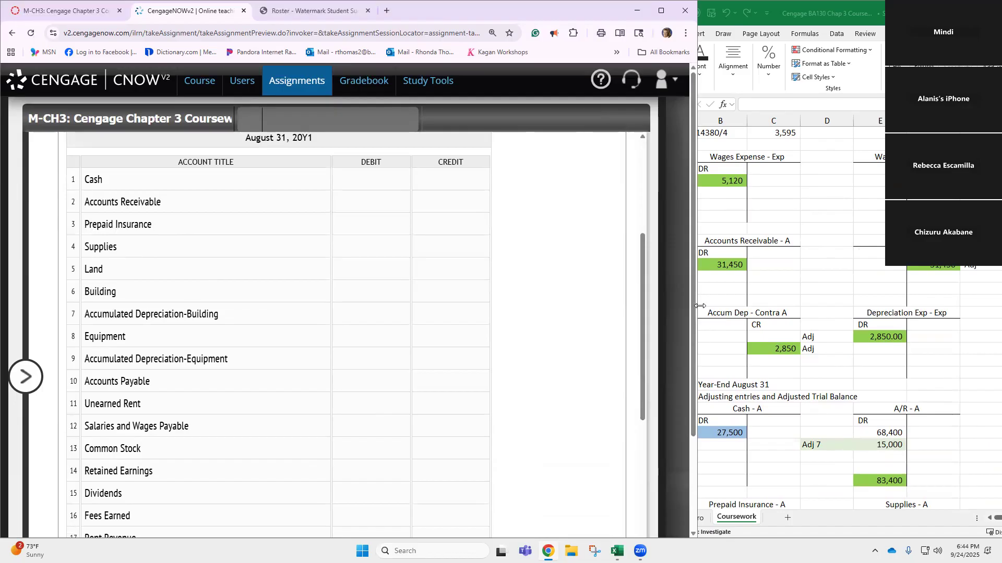
drag(700, 305, 677, 306)
scroll(840, 304, up, 9)
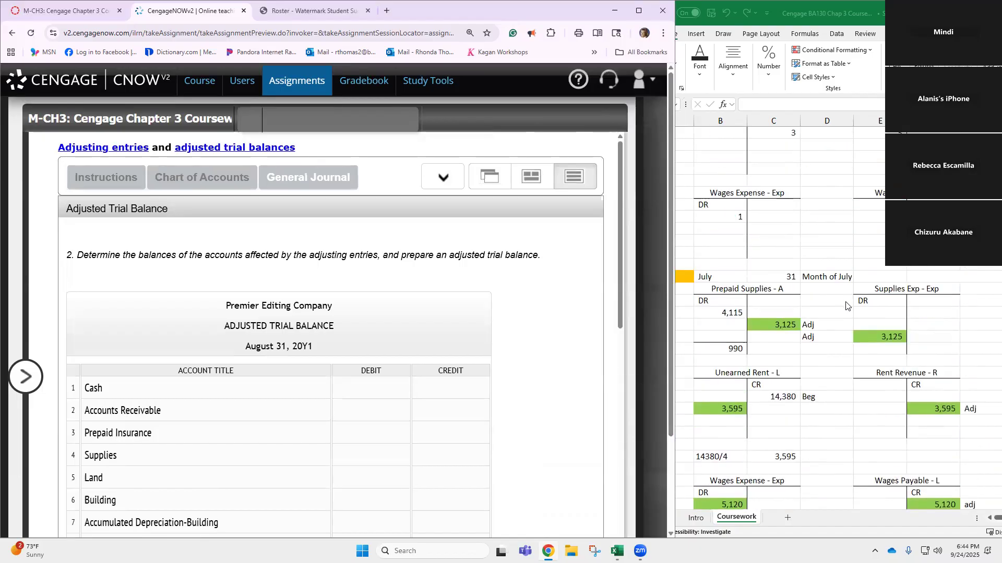
scroll(846, 305, up, 1)
scroll(783, 323, down, 2)
scroll(763, 338, up, 1)
click(683, 329)
scroll(685, 324, down, 14)
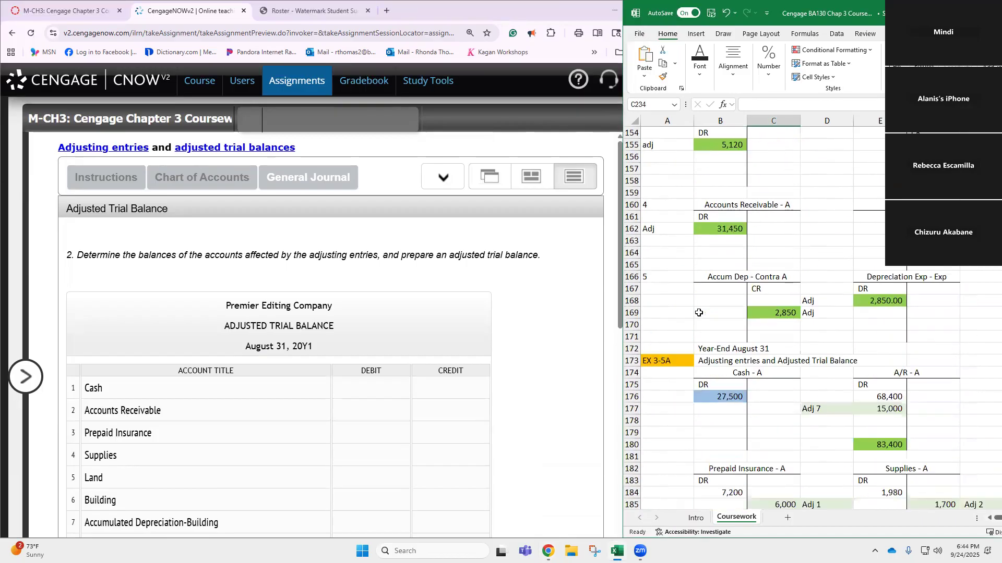
scroll(734, 325, down, 2)
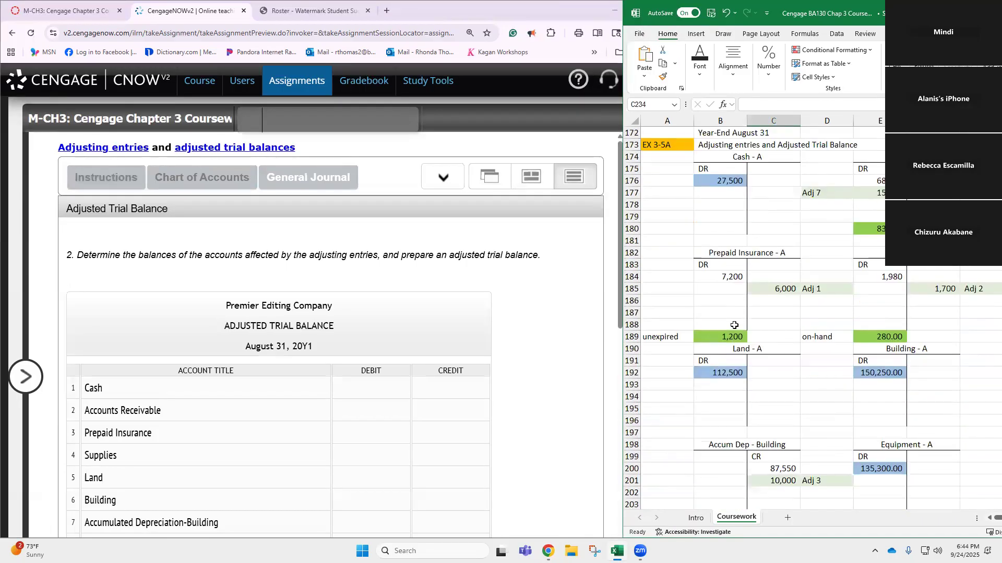
Step: Enter a 27,500 debit balance for Cash on line 1 of the adjusted trial balance
click(390, 389)
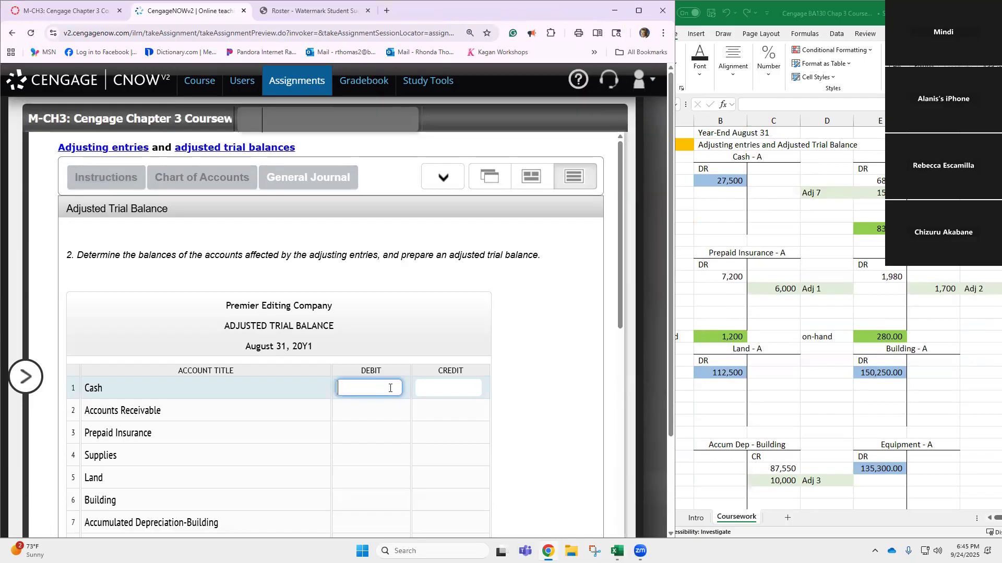
text(27,500)
key(Return)
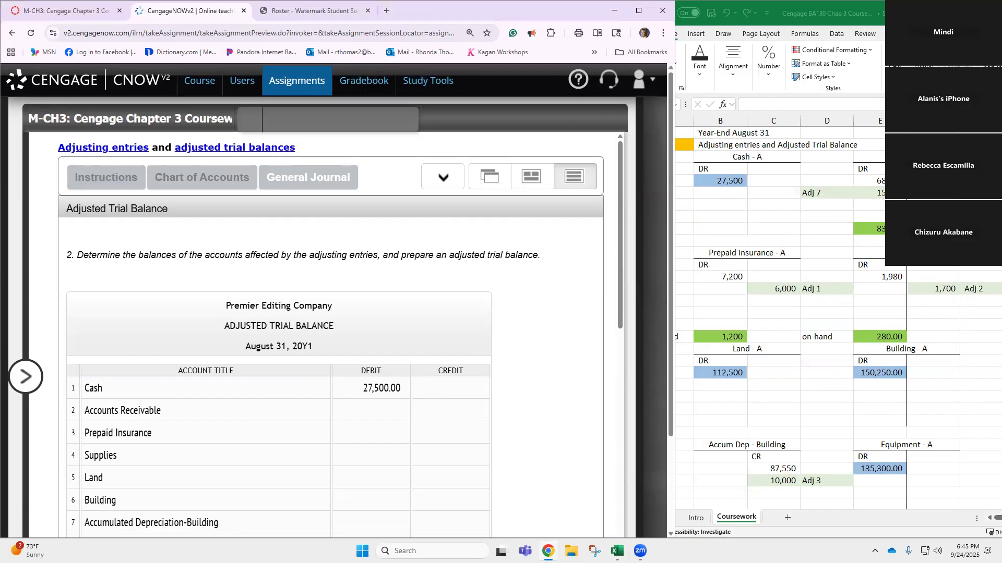
Step: Check the Accounts Receivable T-account's balance formula in E180 and debit Accounts Receivable 83,400 on line 2 of the adjusted trial balance
click(880, 181)
click(880, 181)
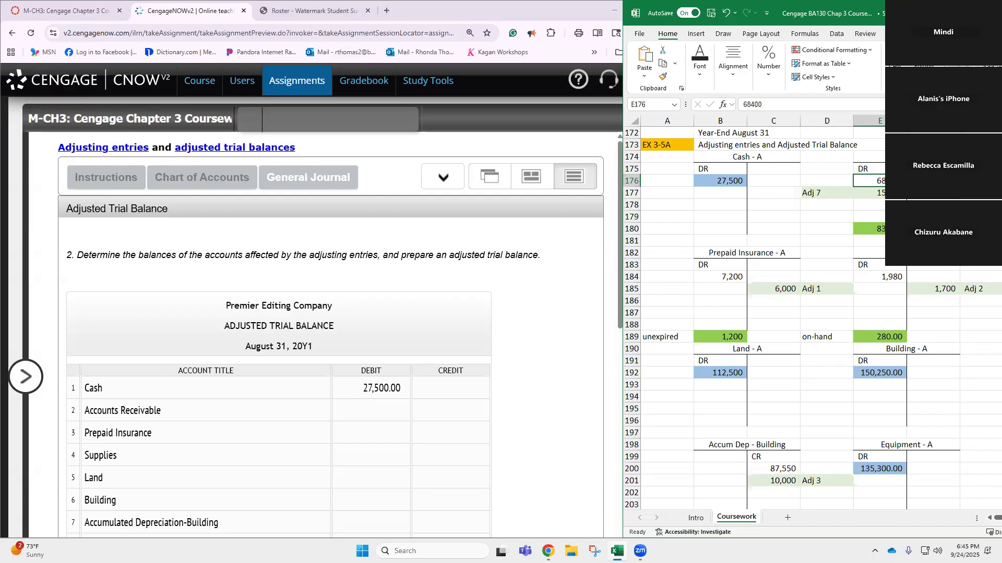
click(883, 227)
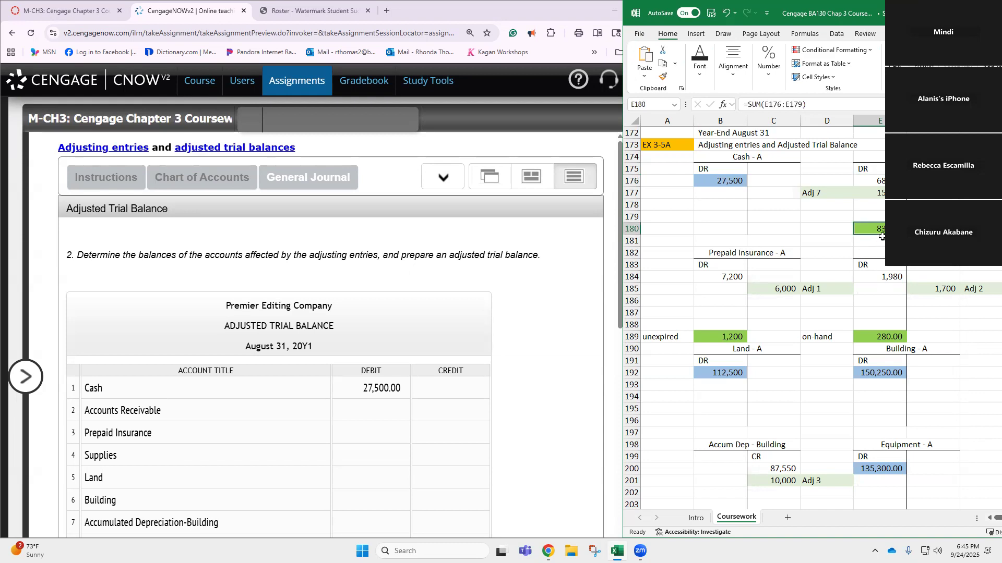
double_click(868, 229)
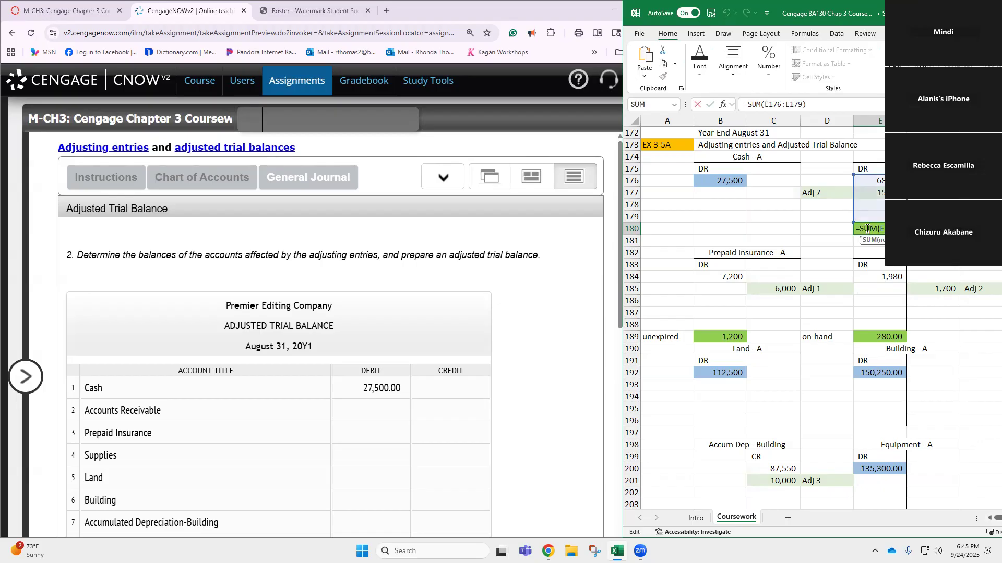
key(Return)
click(867, 229)
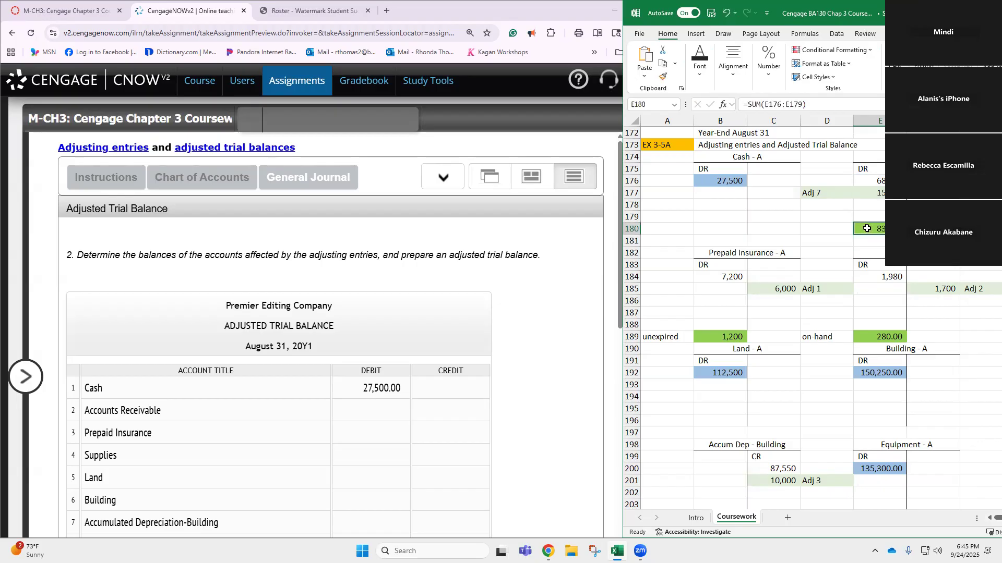
double_click(867, 228)
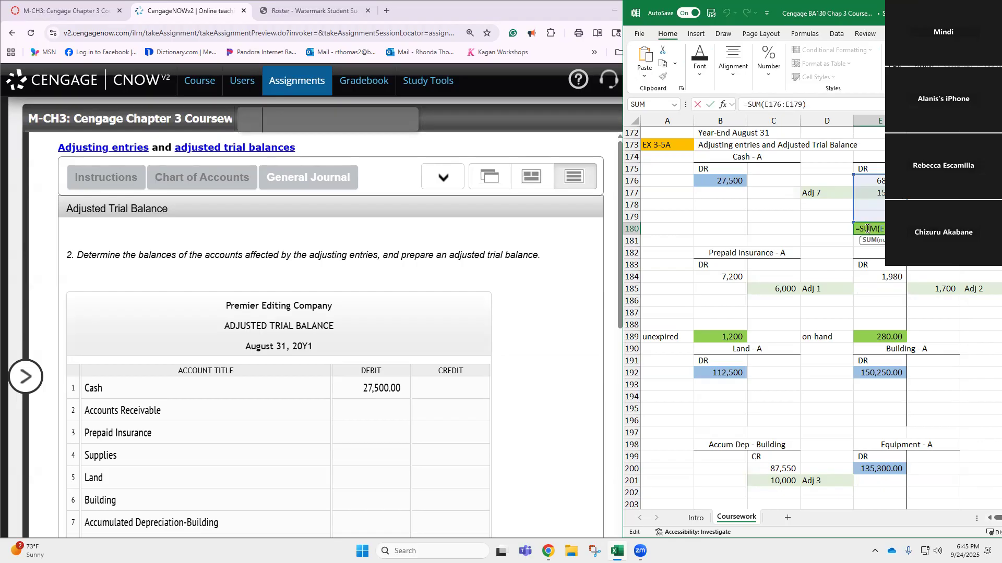
key(Return)
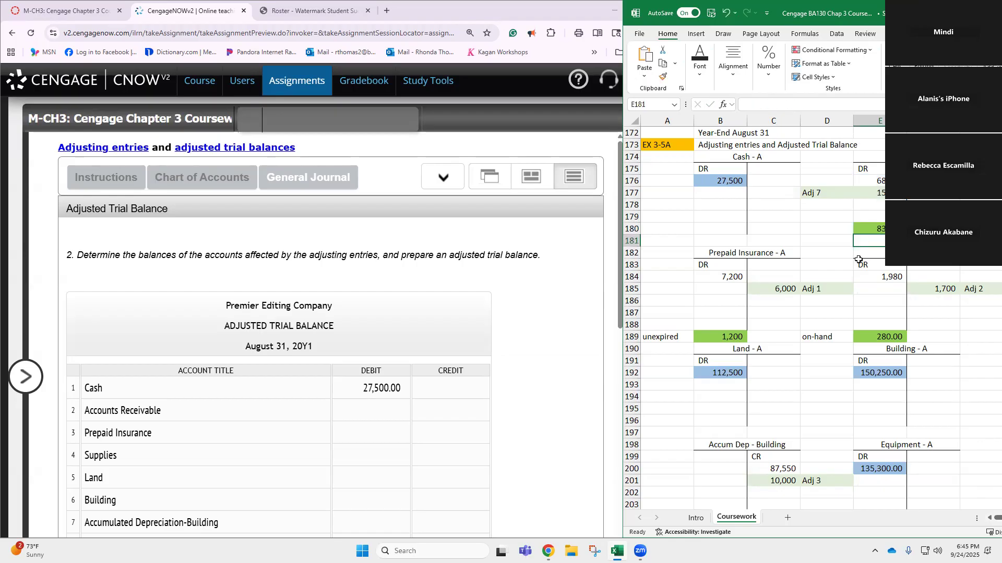
click(386, 416)
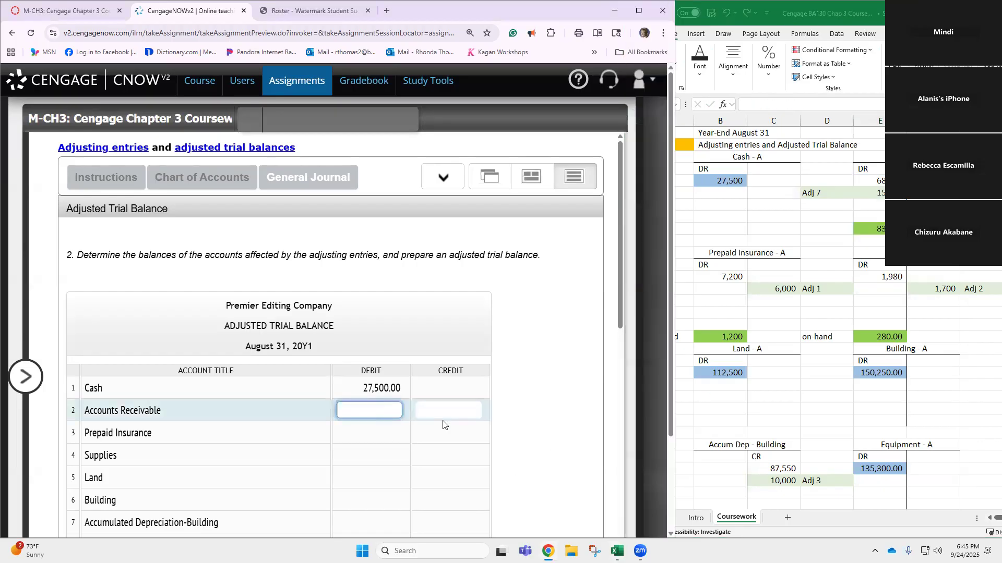
text(83,400)
key(Return)
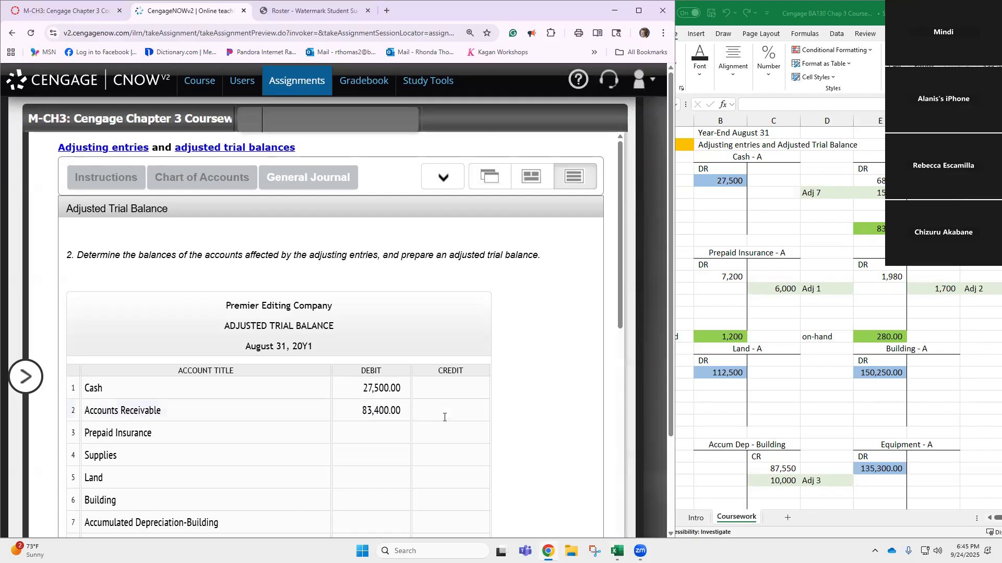
Step: Enter the unexpired Prepaid Insurance balance of 1,200 as a debit on line 3 of the adjusted trial balance
scroll(441, 407, down, 2)
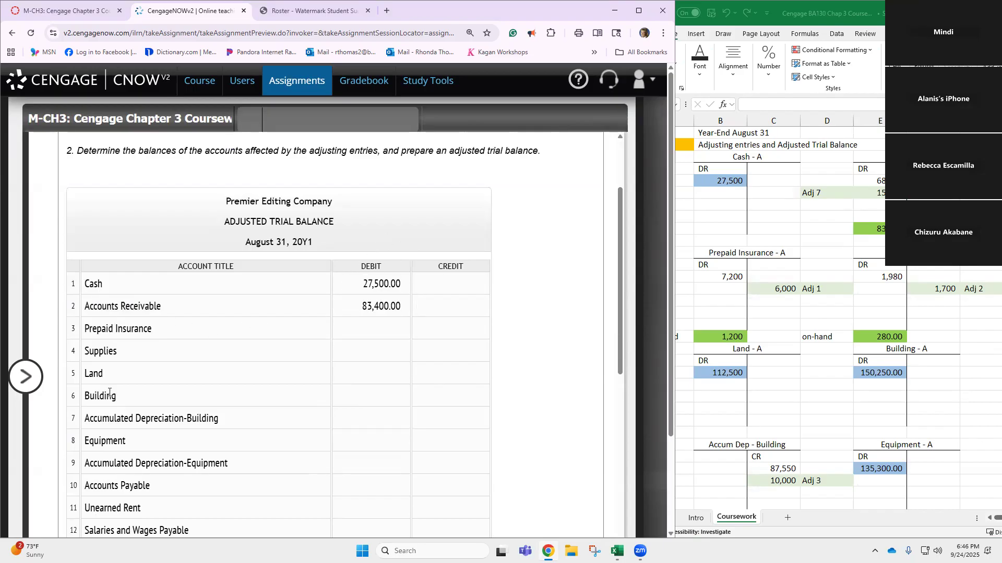
scroll(98, 245, down, 1)
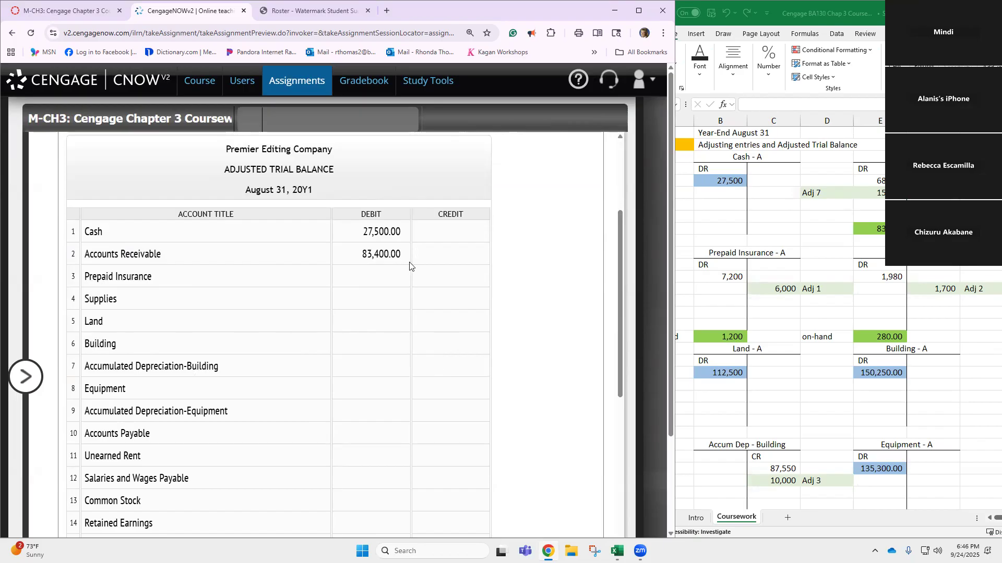
click(389, 275)
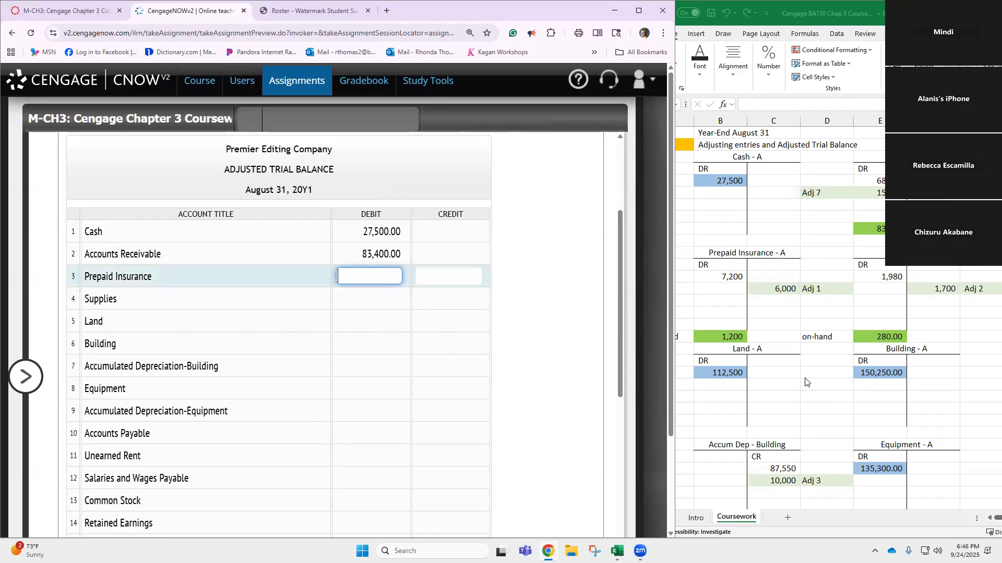
scroll(806, 384, down, 2)
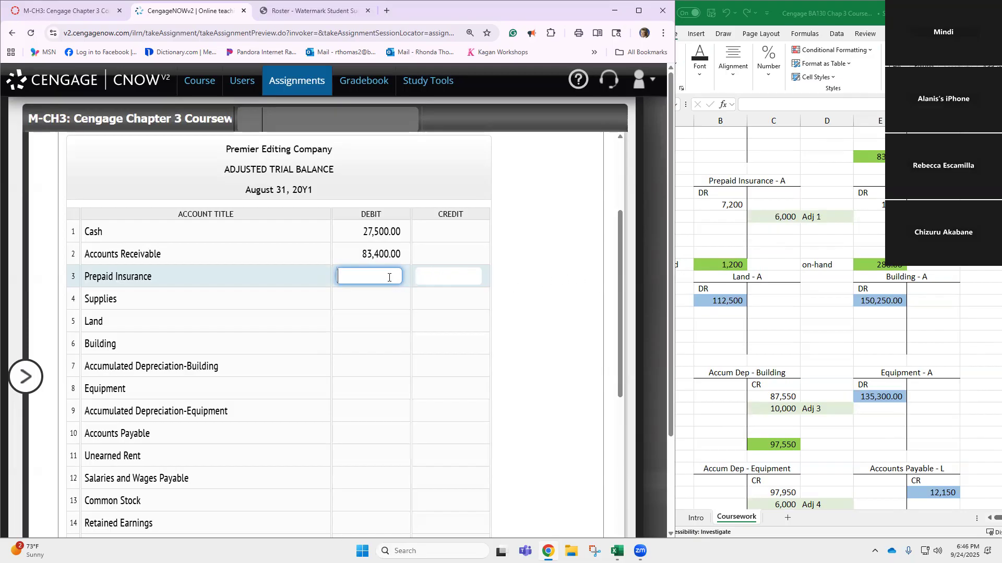
text(1200)
key(Return)
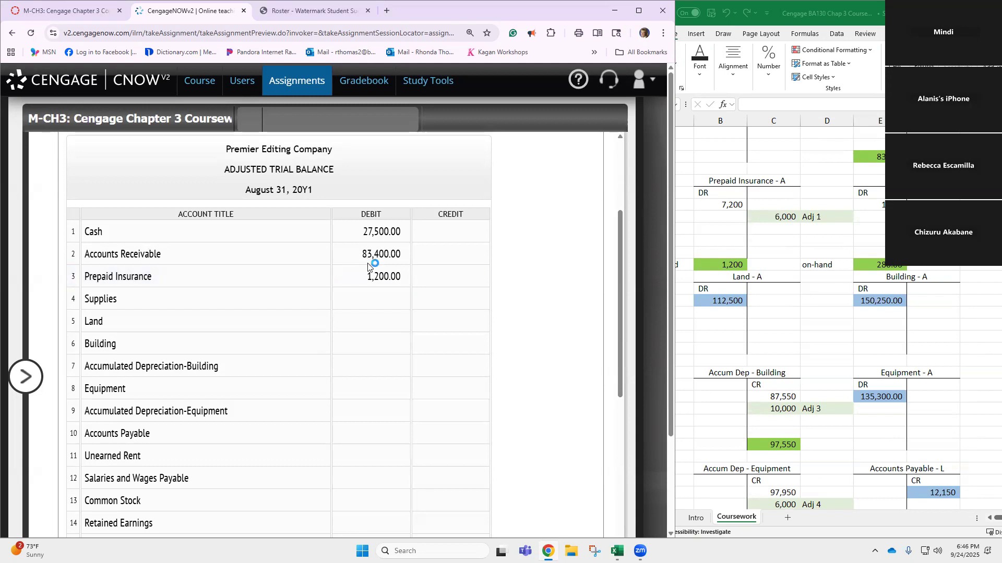
Step: Trace the on-hand balance in the Supplies T-account and debit Supplies 280 on line 4 of the adjusted trial balance
click(390, 303)
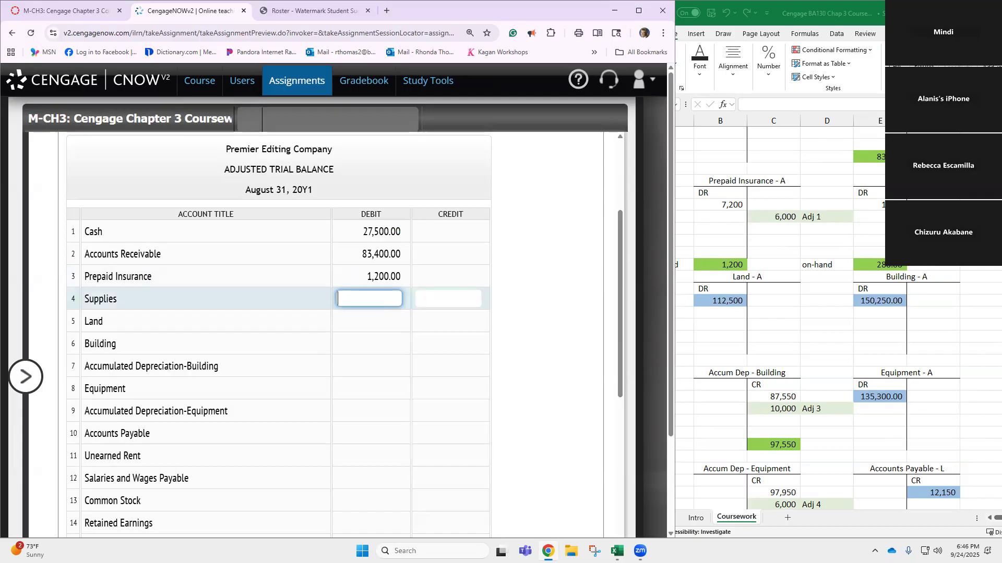
click(870, 206)
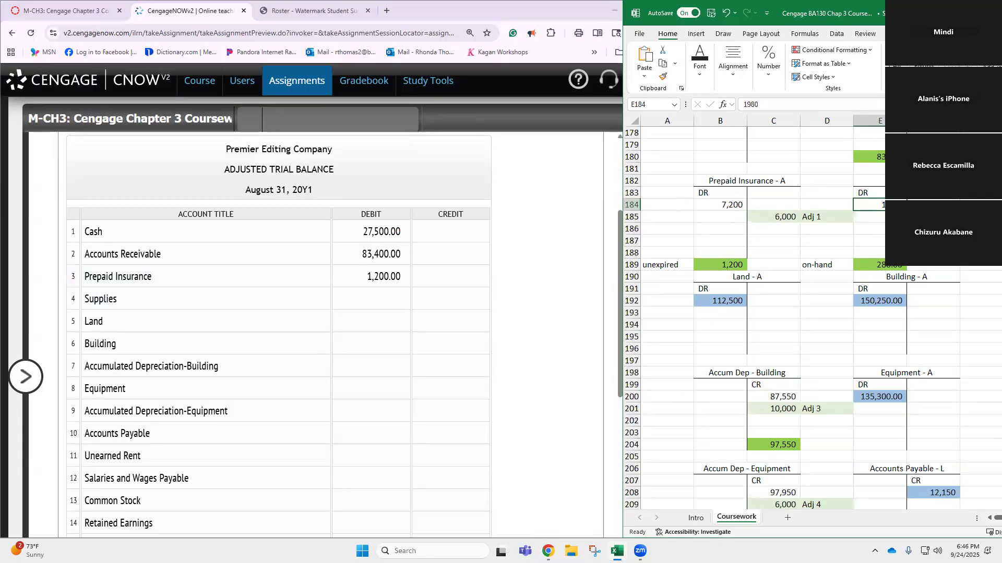
click(932, 217)
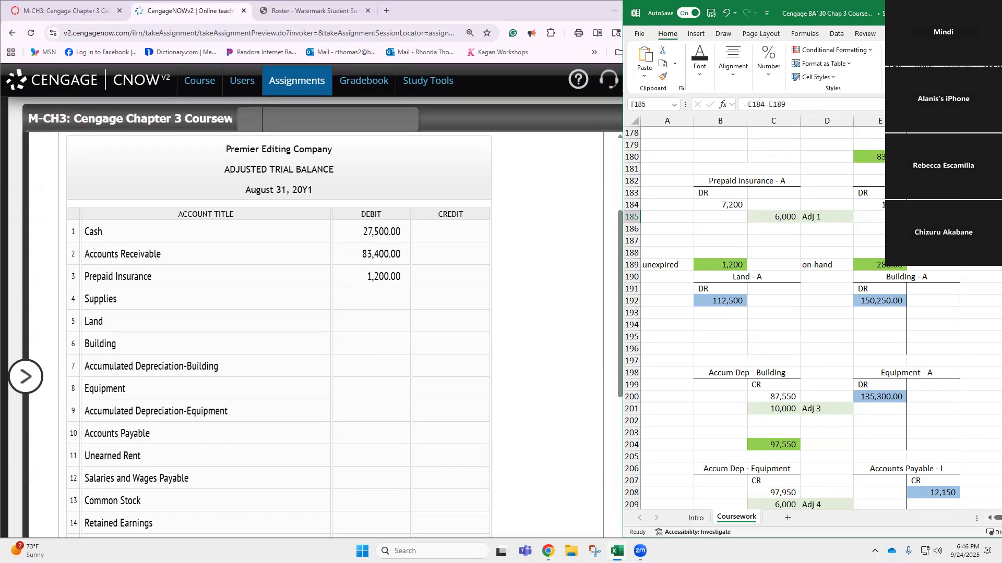
click(870, 265)
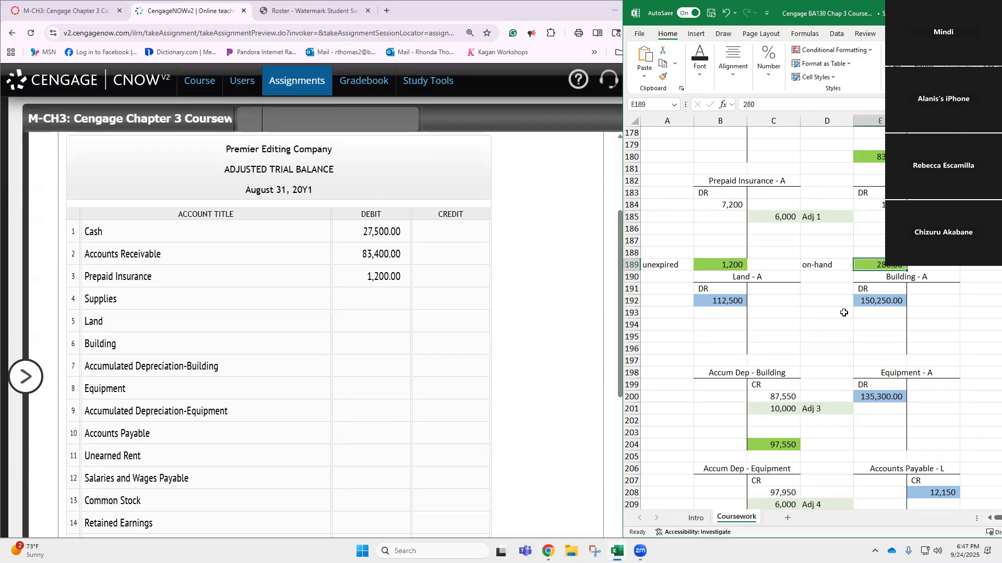
click(388, 297)
text(280)
key(Tab)
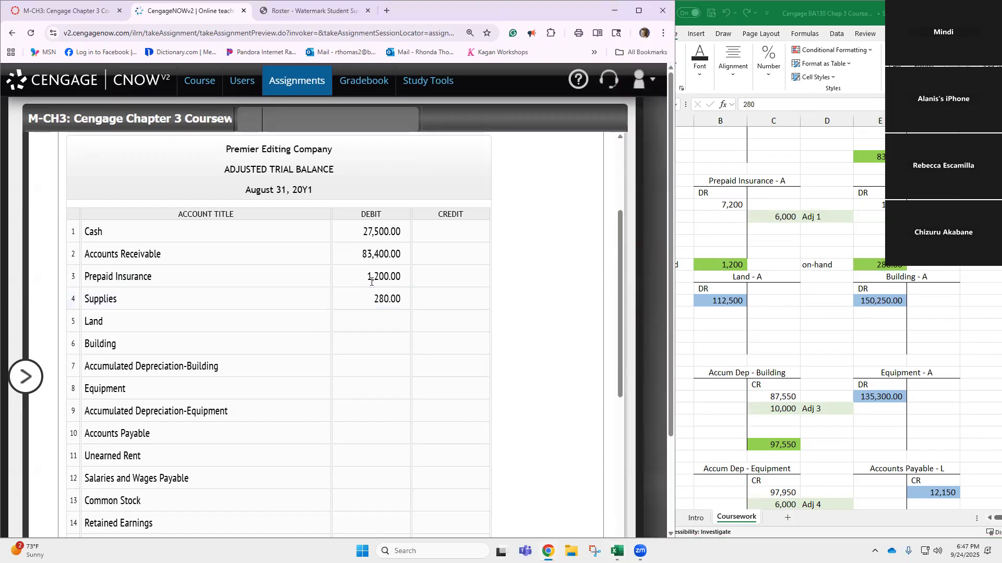
Step: Debit Land 112,500 on line 5 and Building 150,250 on line 6 of the adjusted trial balance
scroll(748, 306, down, 3)
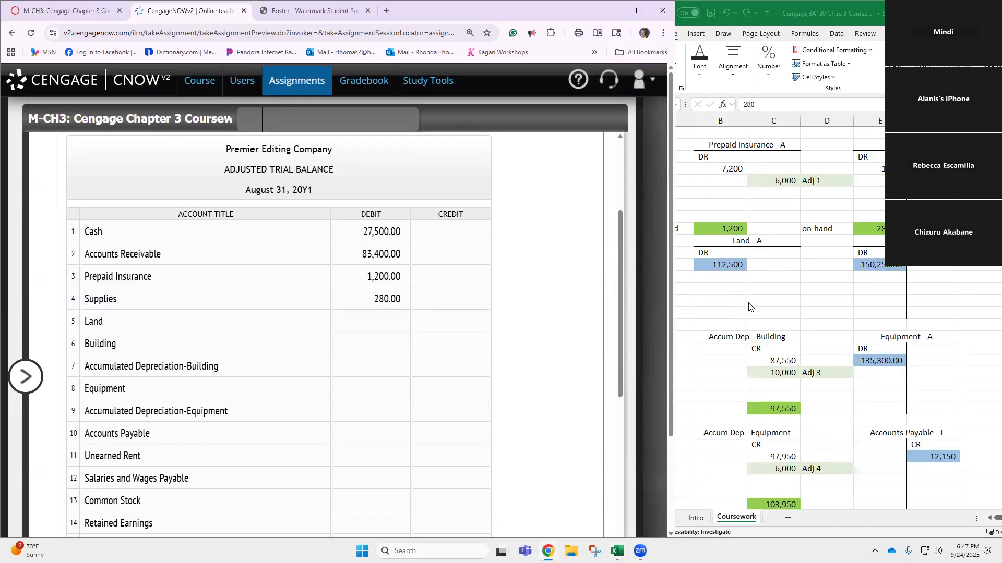
scroll(749, 306, down, 1)
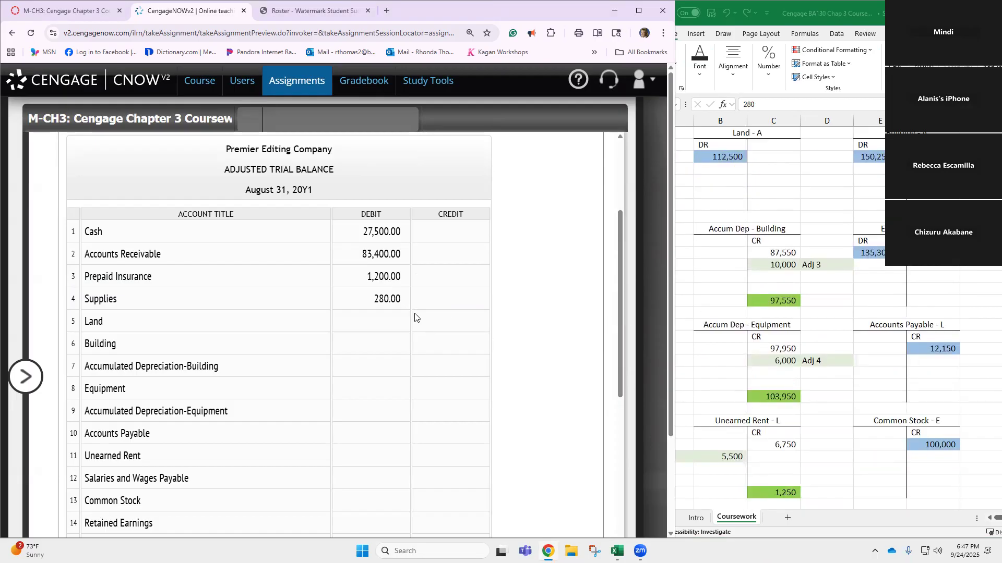
click(386, 321)
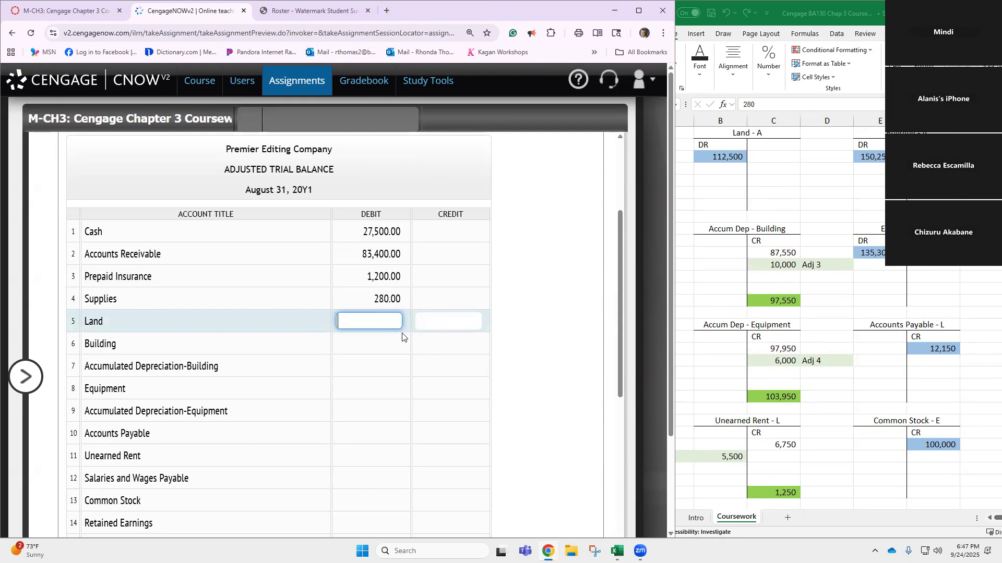
text(112500)
click(377, 346)
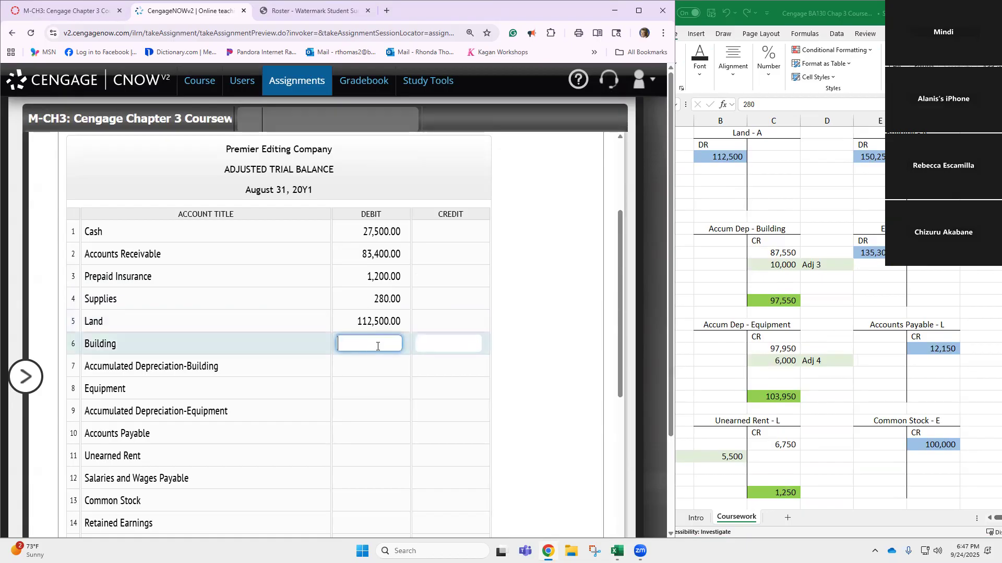
text(150250)
key(Return)
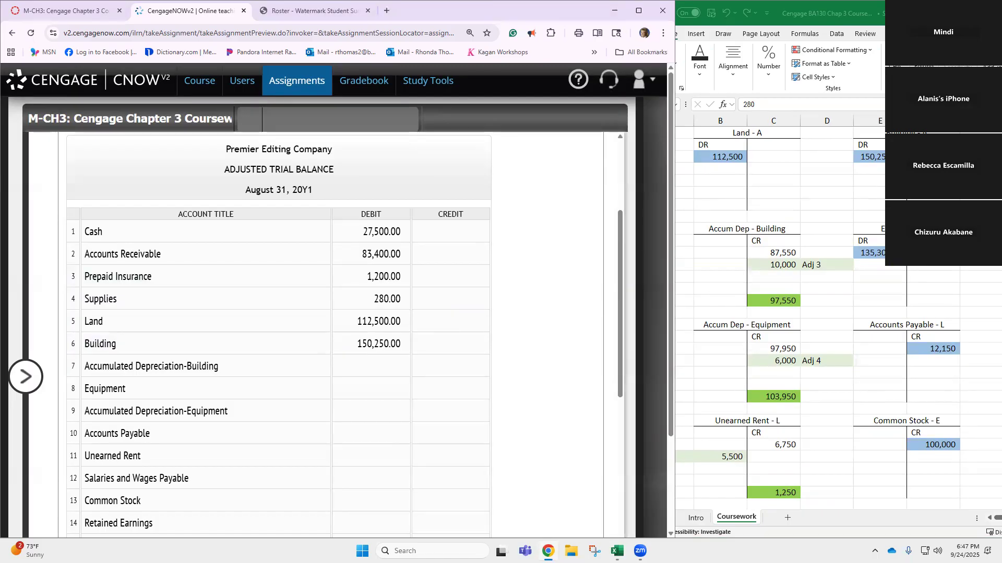
Step: Remove the decimal places from the Building balance in E192 and the Equipment balance in E200 of the Excel T-accounts
click(868, 156)
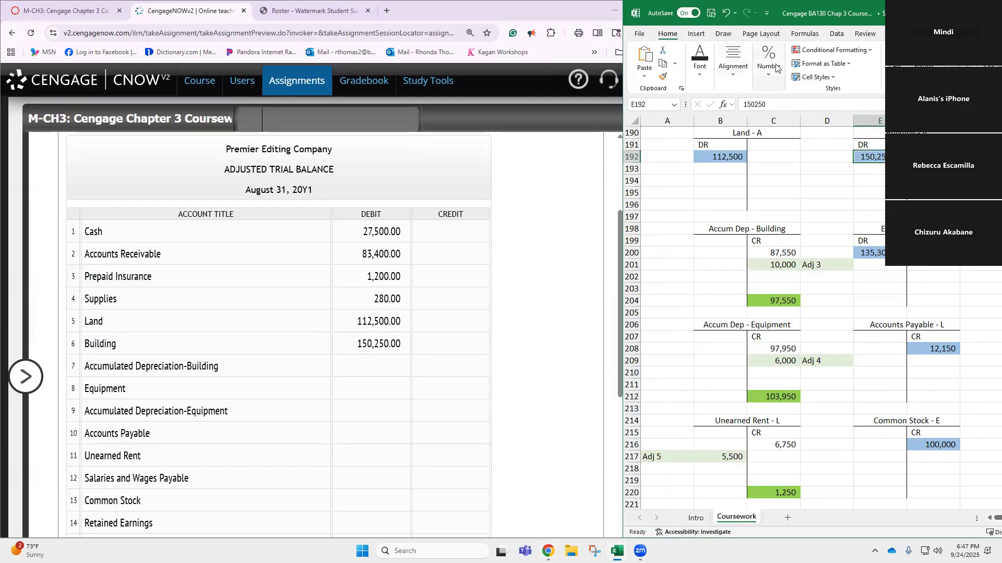
click(769, 65)
click(826, 123)
click(826, 124)
click(882, 251)
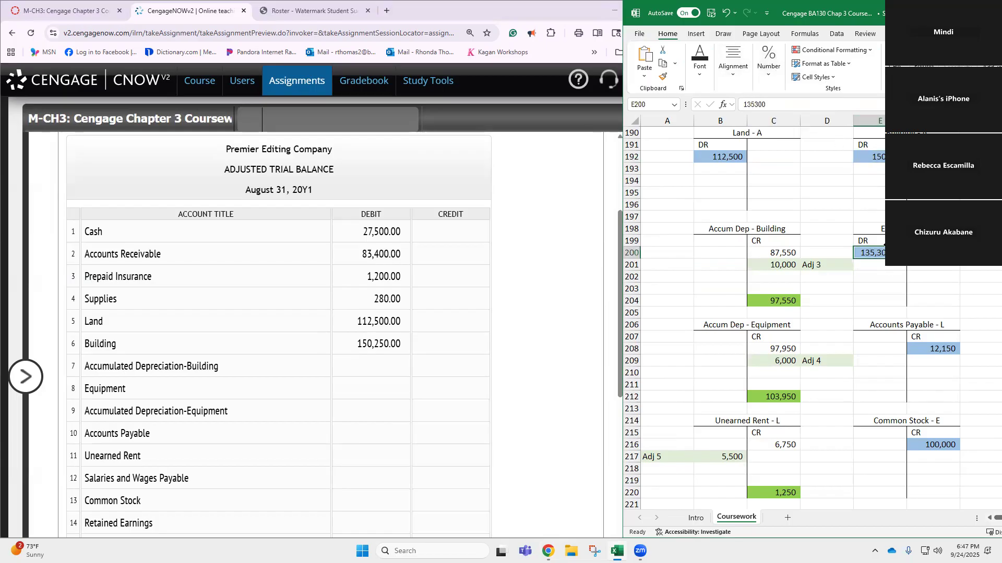
click(768, 73)
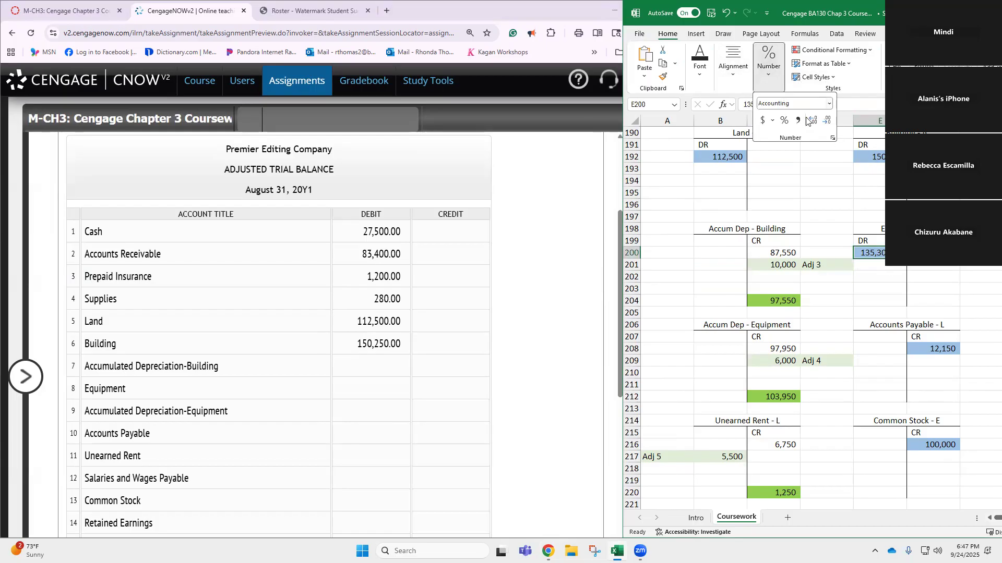
click(827, 122)
click(827, 121)
Step: Trace the balance in the Accum Dep - Building T-account and credit Accumulated Depreciation-Building 97,550 on line 7 of the adjusted trial balance
click(441, 366)
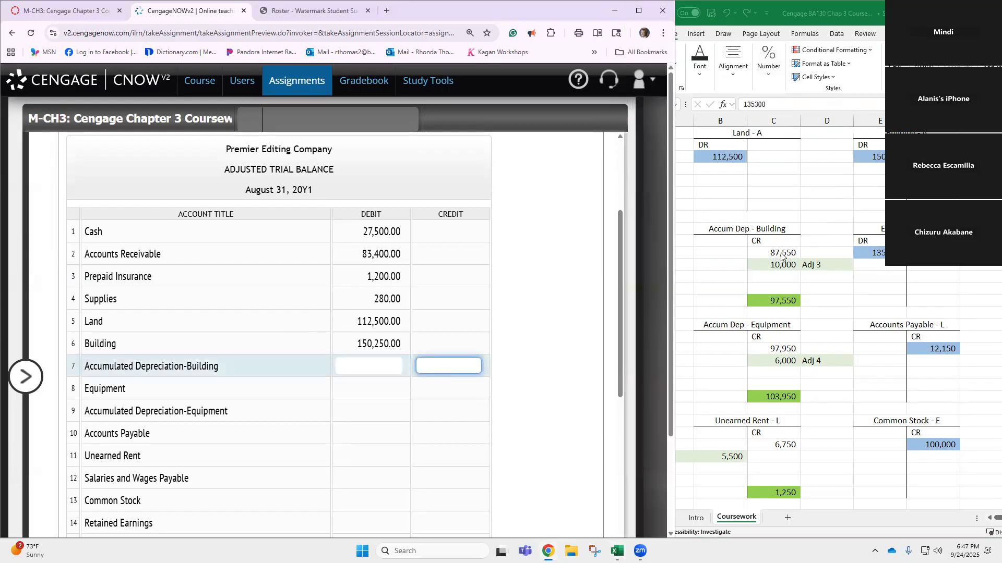
scroll(780, 261, down, 1)
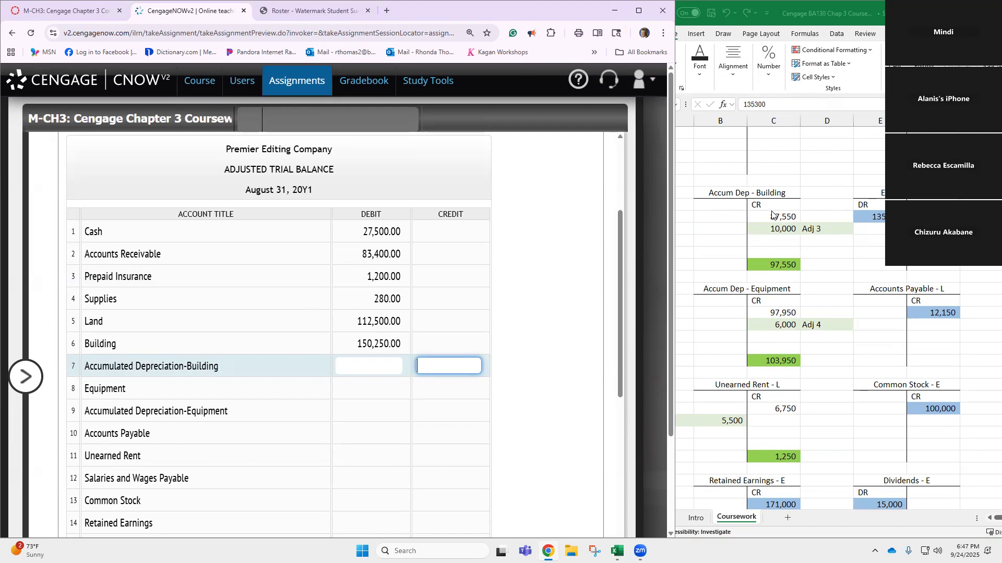
click(773, 216)
click(772, 216)
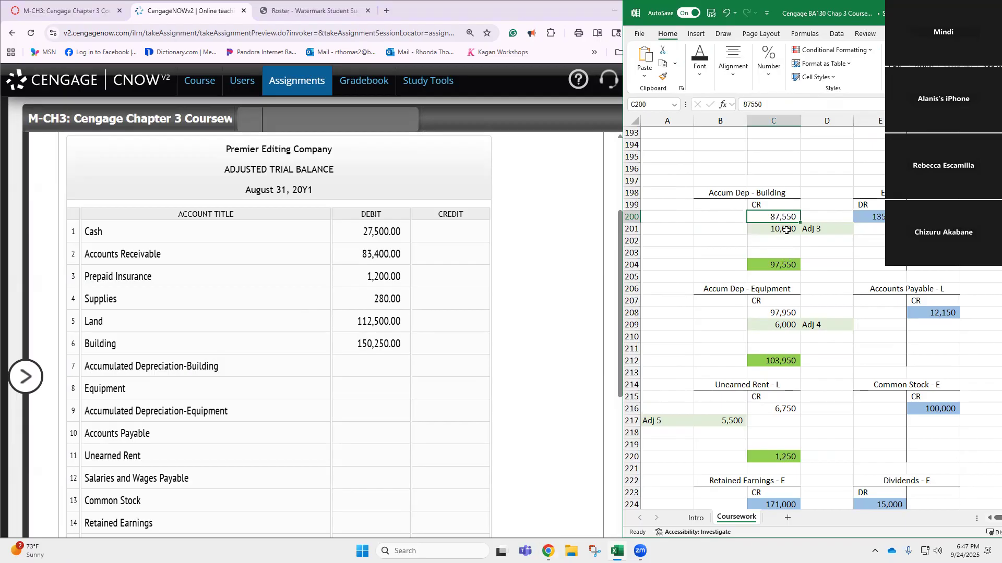
click(769, 230)
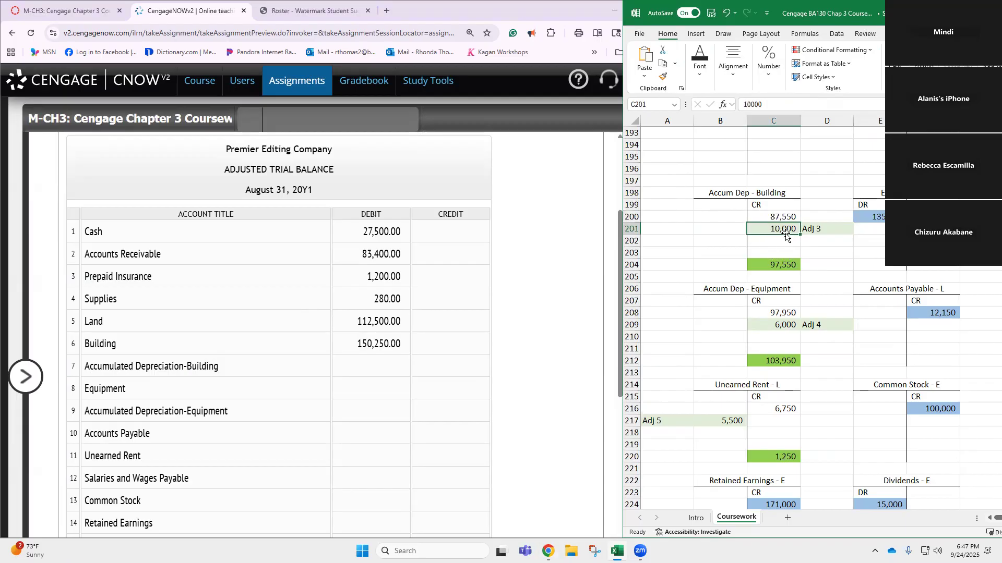
click(773, 266)
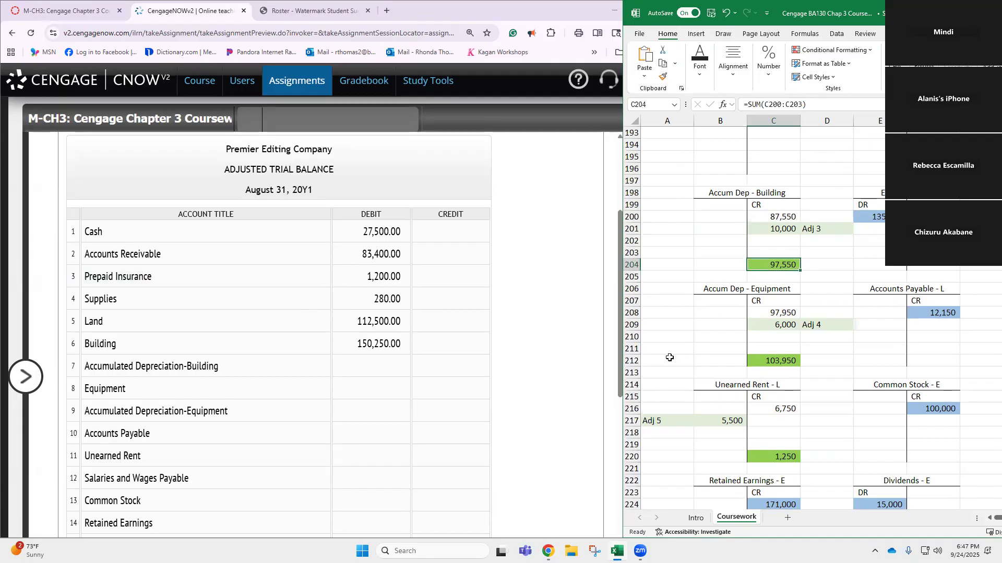
click(457, 370)
text(97,550)
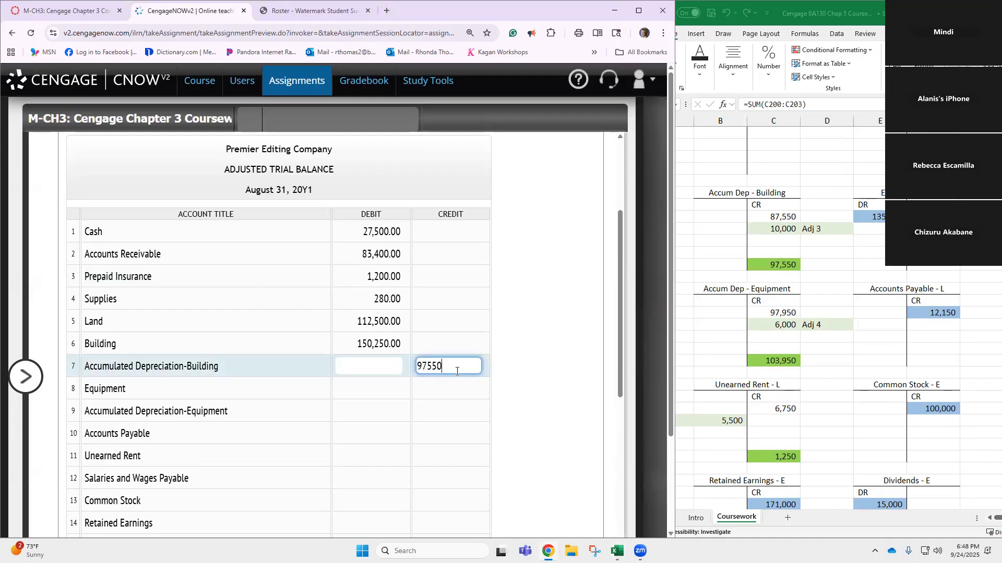
click(555, 334)
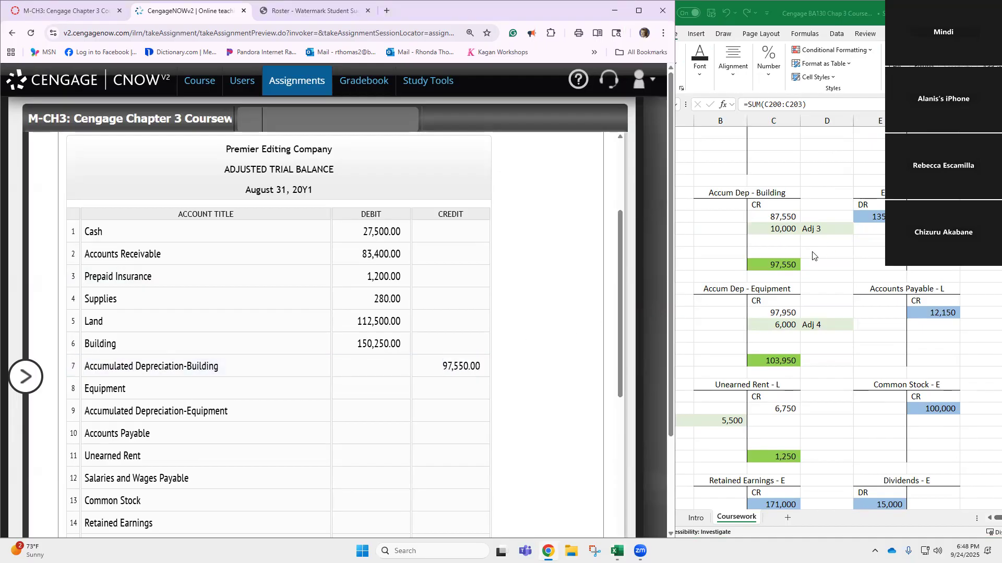
Step: Enter the Equipment balance of 135,300 as a debit on line 8 of the adjusted trial balance
click(382, 385)
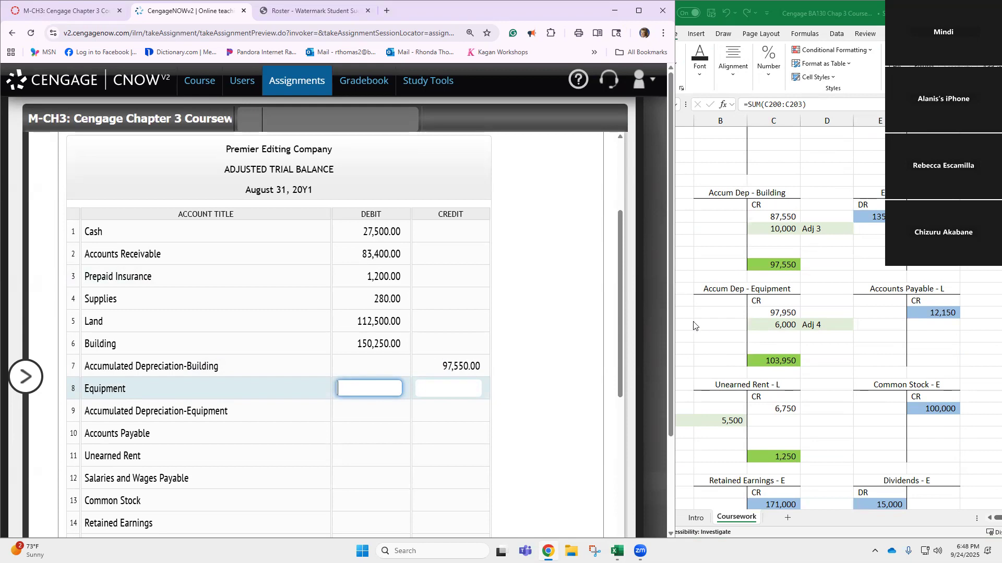
text(135,300)
key(Tab)
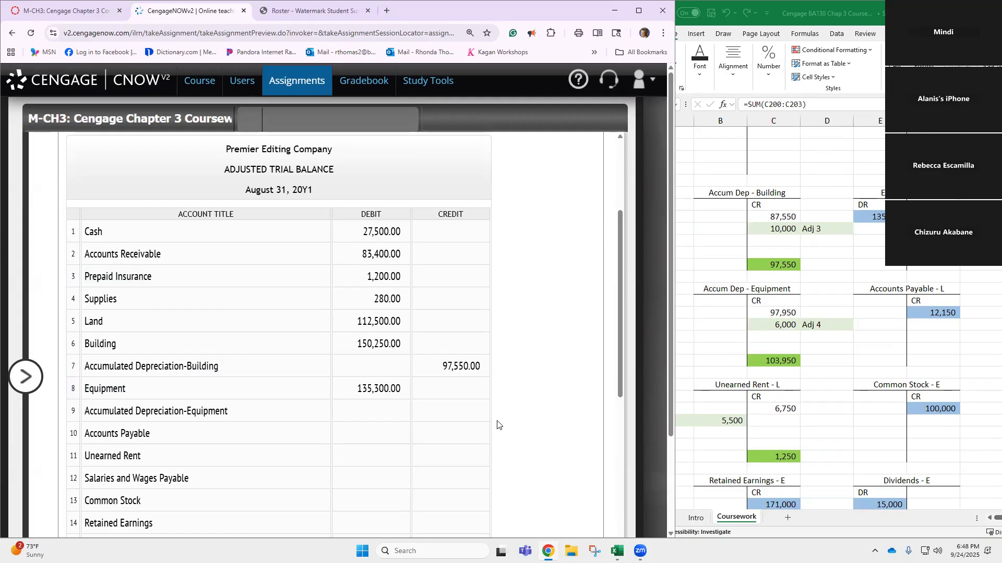
click(469, 414)
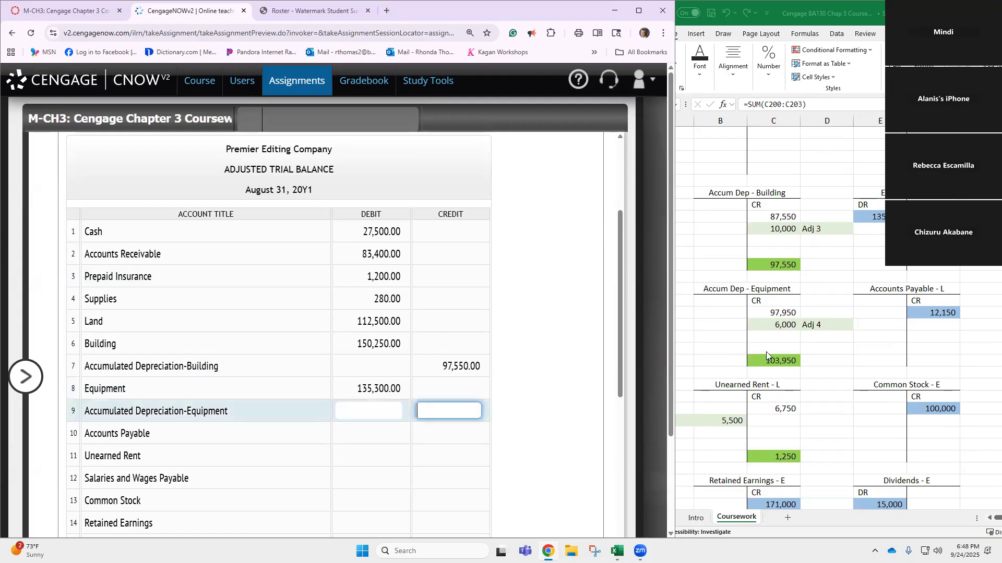
scroll(766, 351, down, 1)
scroll(779, 337, down, 1)
double_click(776, 241)
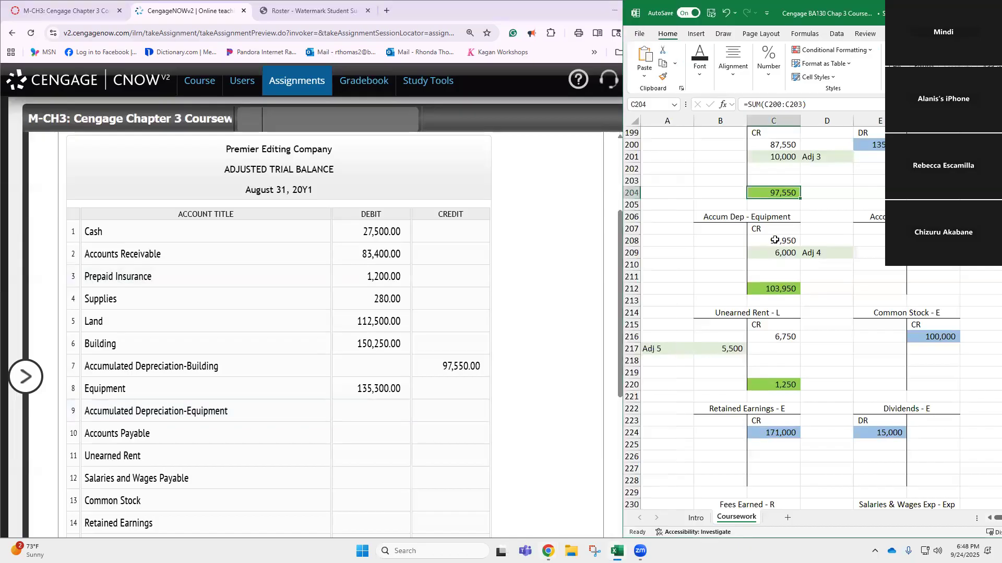
click(782, 242)
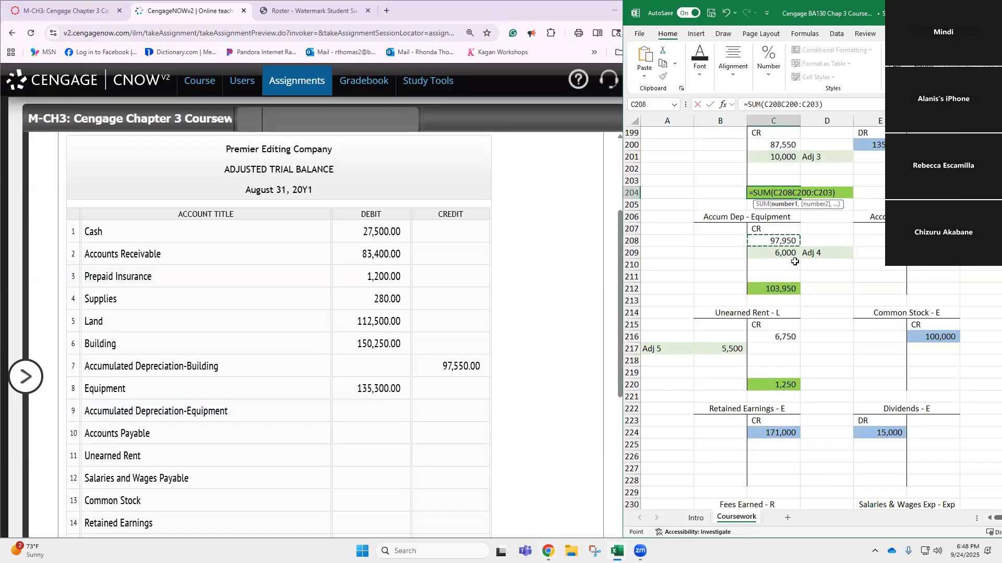
key(Escape)
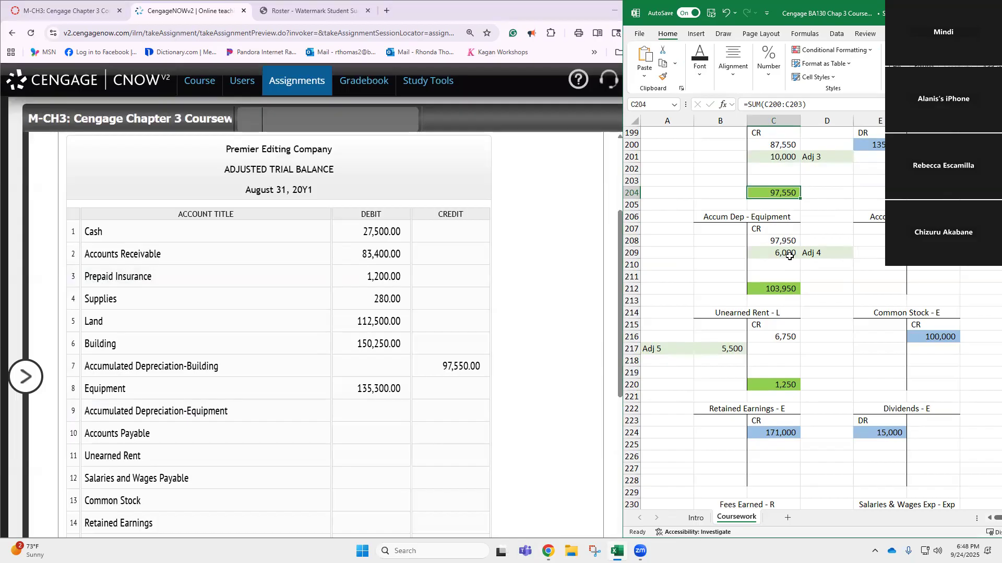
Step: Check Adj 4 and the total in the Accum Dep - Equipment T-account, and credit Accumulated Depreciation-Equipment 103,950 on line 9
click(785, 254)
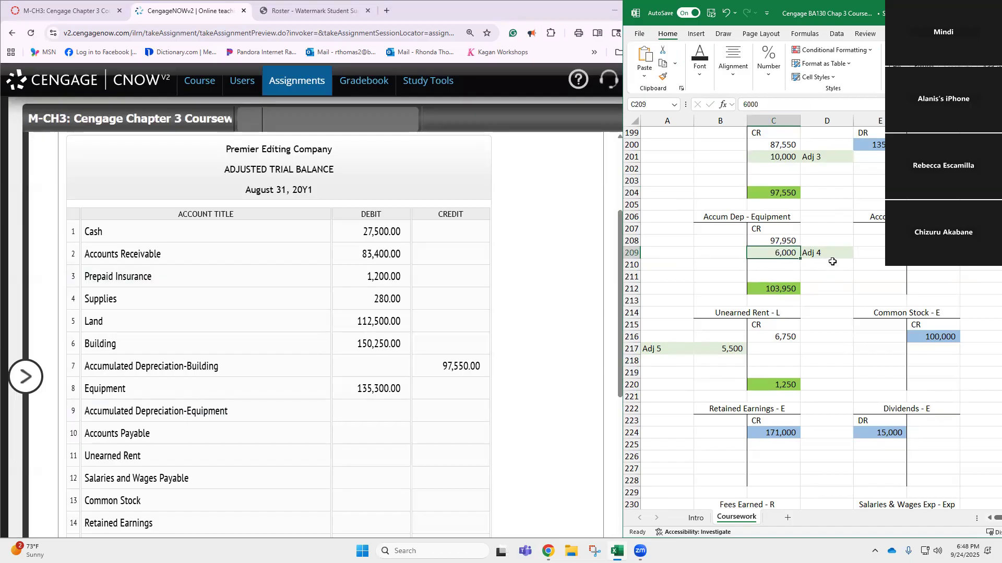
click(774, 290)
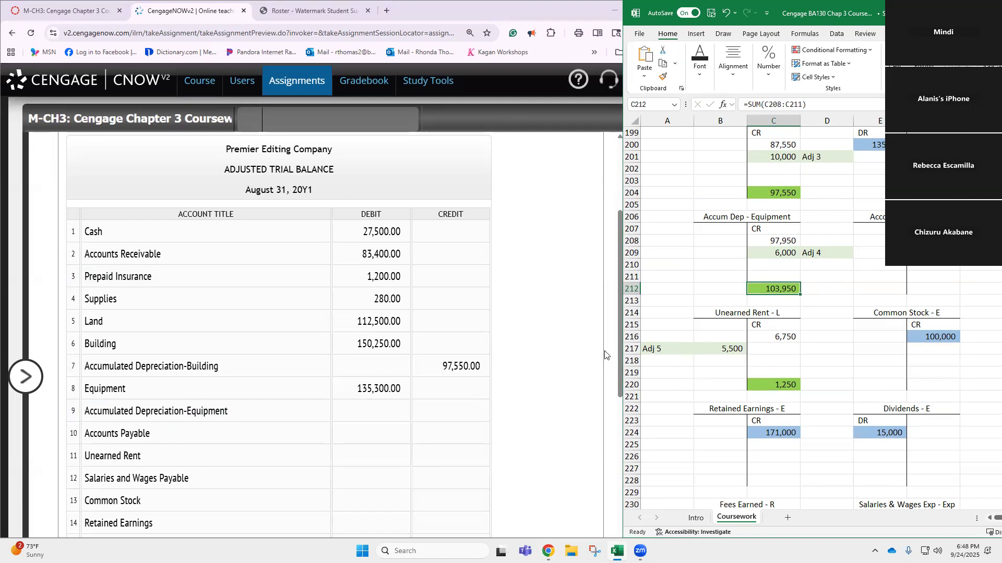
click(431, 411)
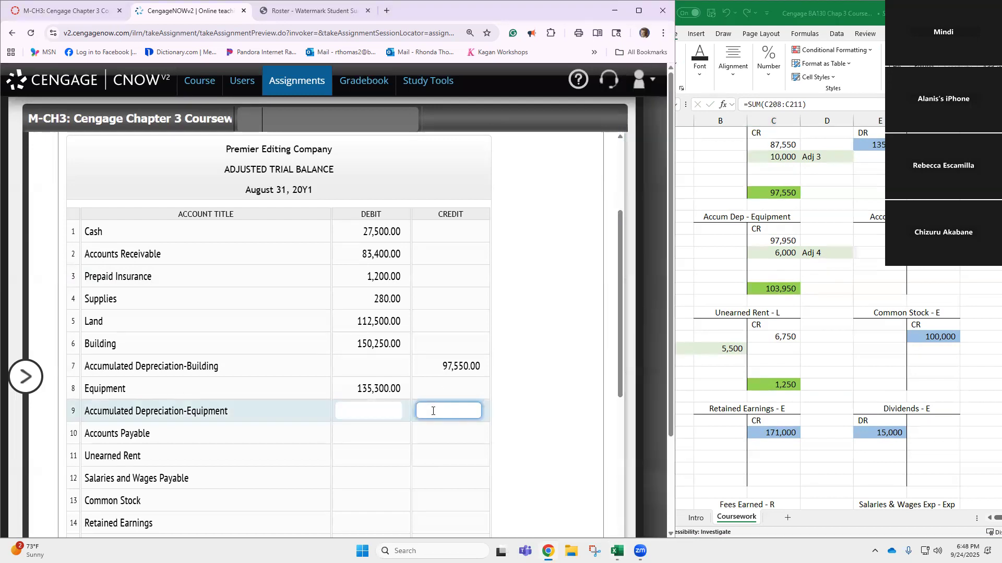
text(103950)
key(Return)
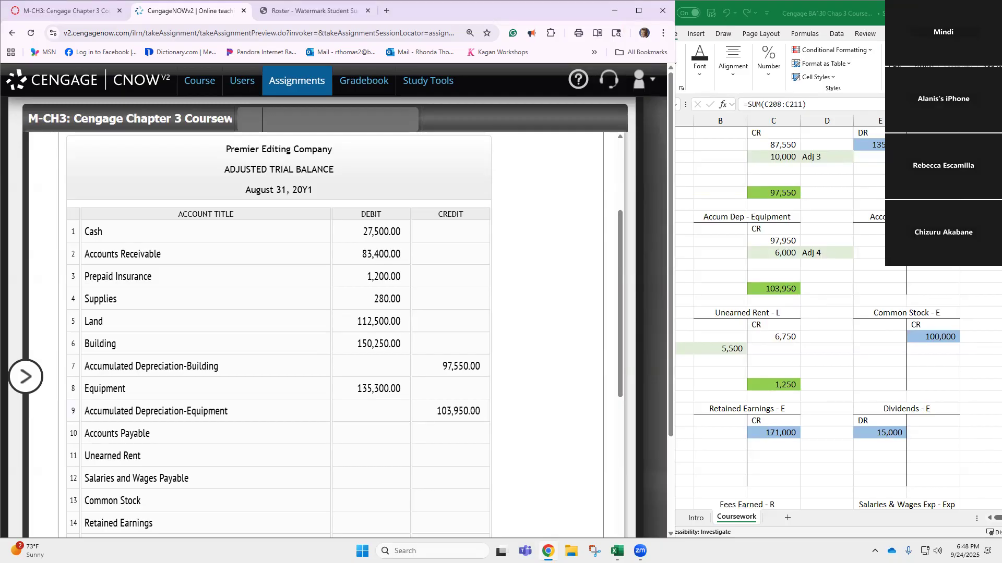
Step: Enter the Accounts Payable balance of 12,150 as a credit on line 10 of the adjusted trial balance
click(459, 436)
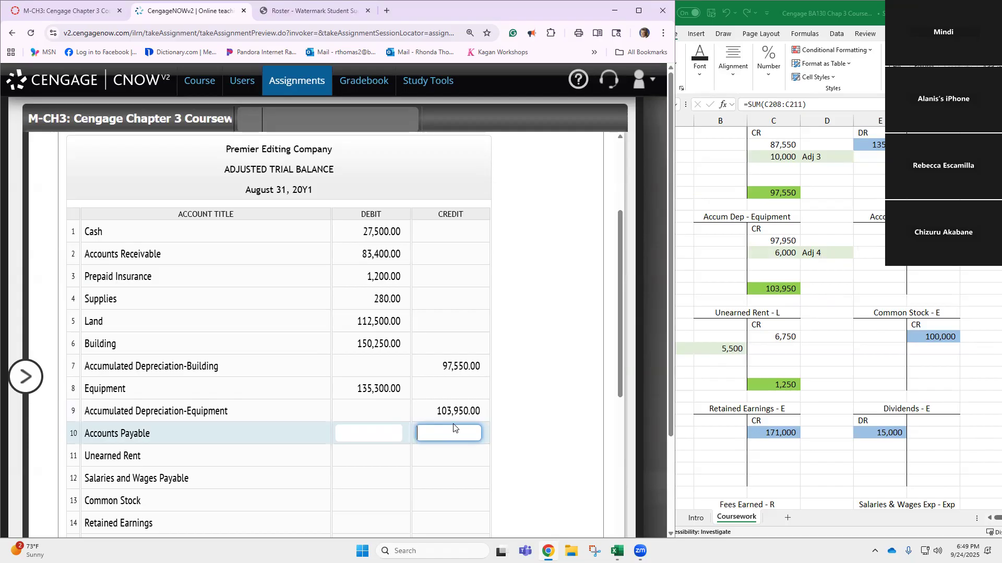
text(12,150)
key(Return)
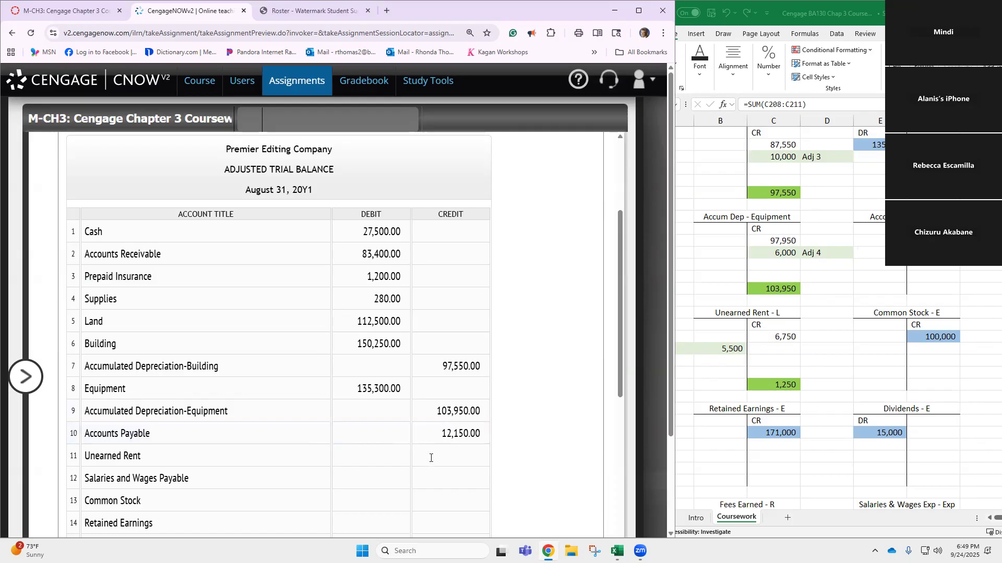
Step: Trace the Unearned Rent T-account through Adj 5 and credit Unearned Rent 1,250 on line 11 of the adjusted trial balance
scroll(772, 370, down, 1)
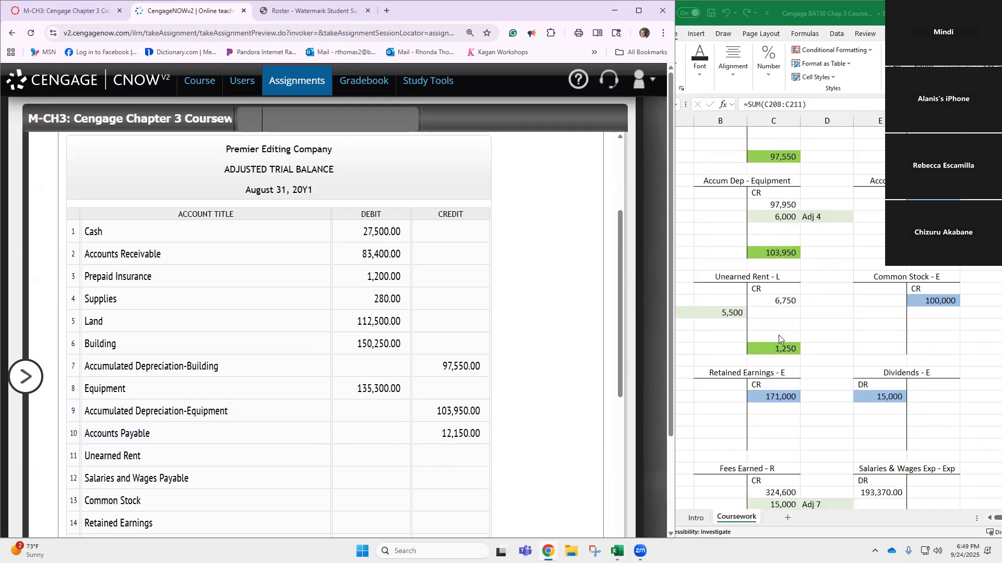
double_click(762, 301)
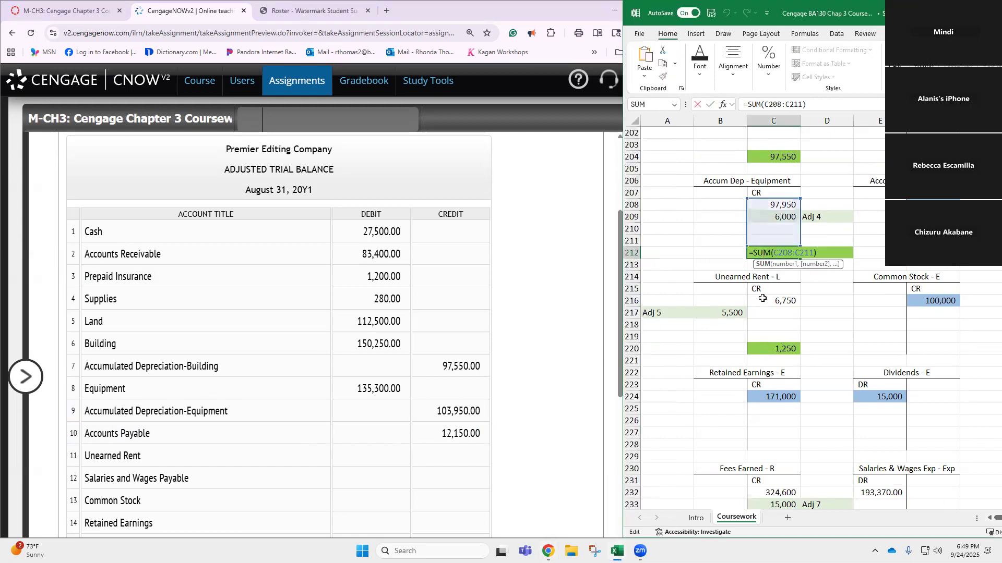
click(763, 300)
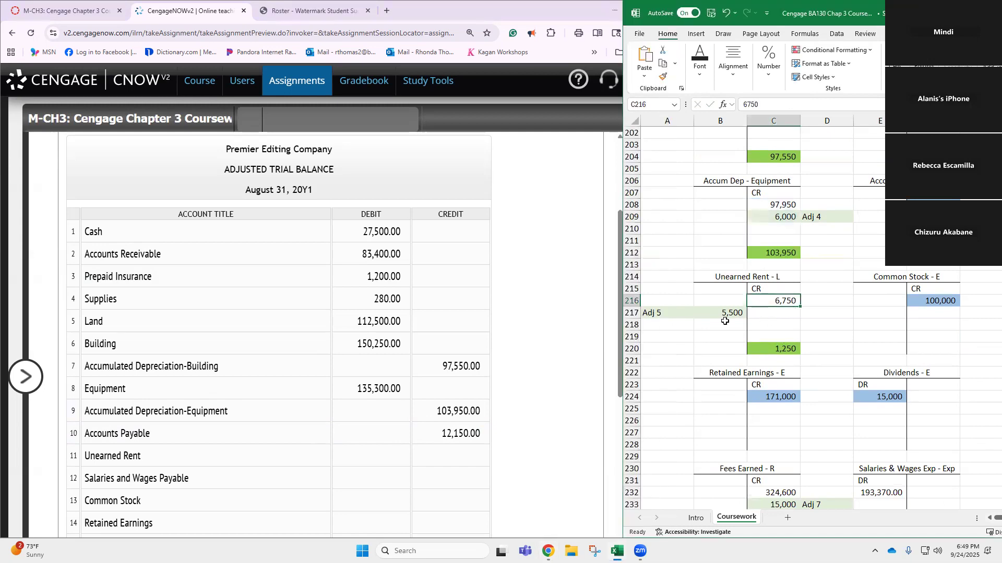
click(707, 315)
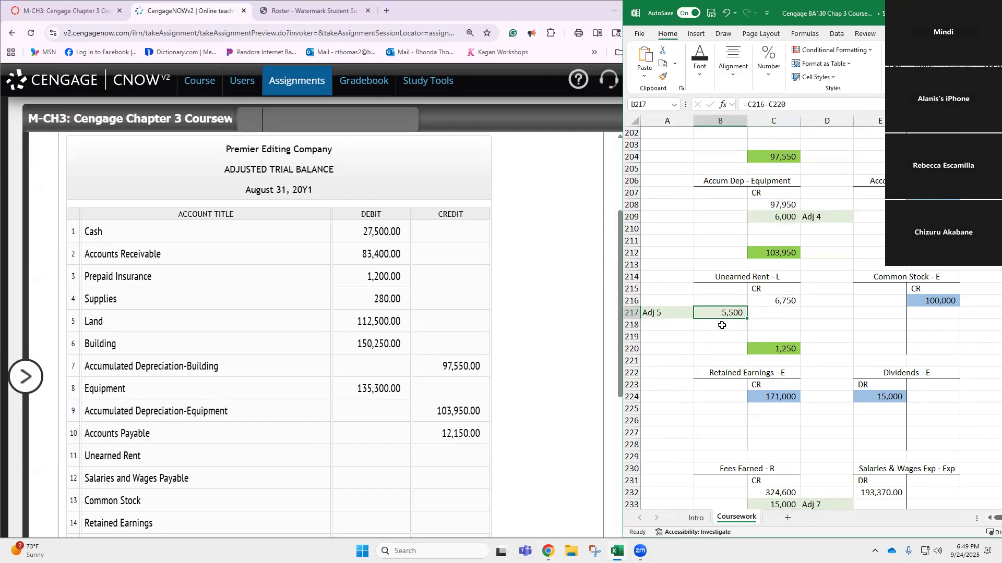
click(765, 350)
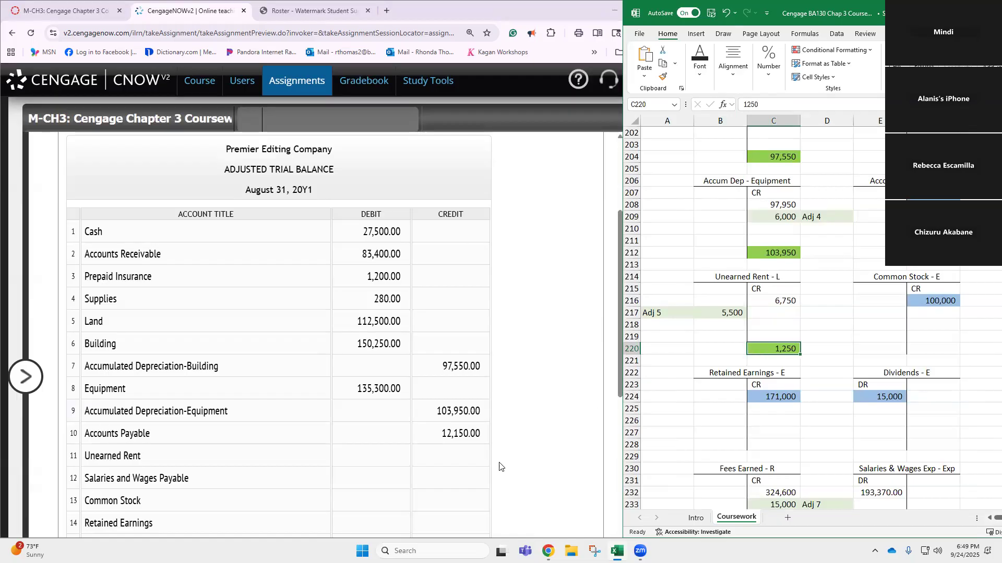
click(474, 458)
text(1250)
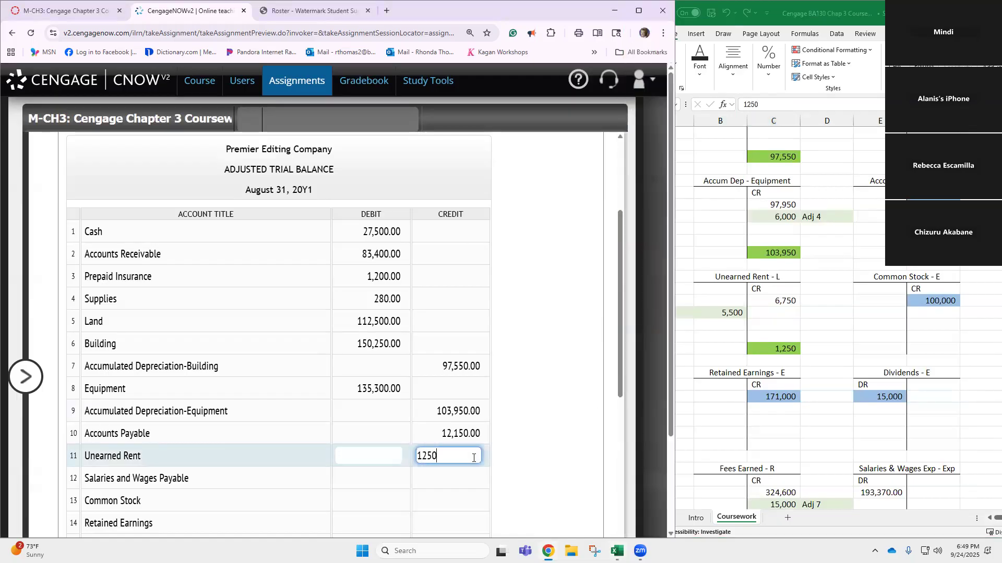
key(Return)
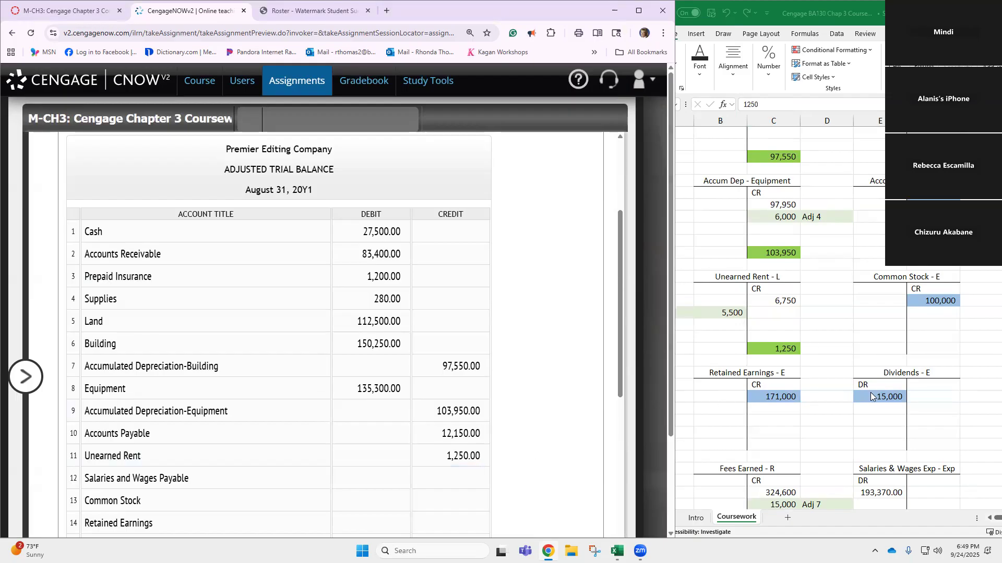
Step: Locate the Salaries & Wages Payable T-account and credit its Adj 6 balance of 9,000 on line 12 of the adjusted trial balance
scroll(869, 394, down, 5)
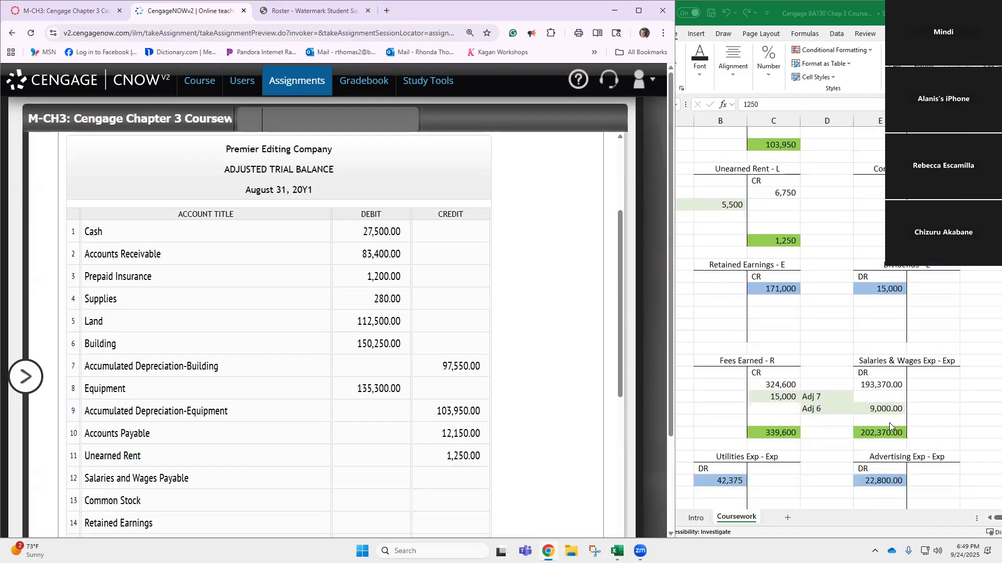
scroll(889, 424, down, 6)
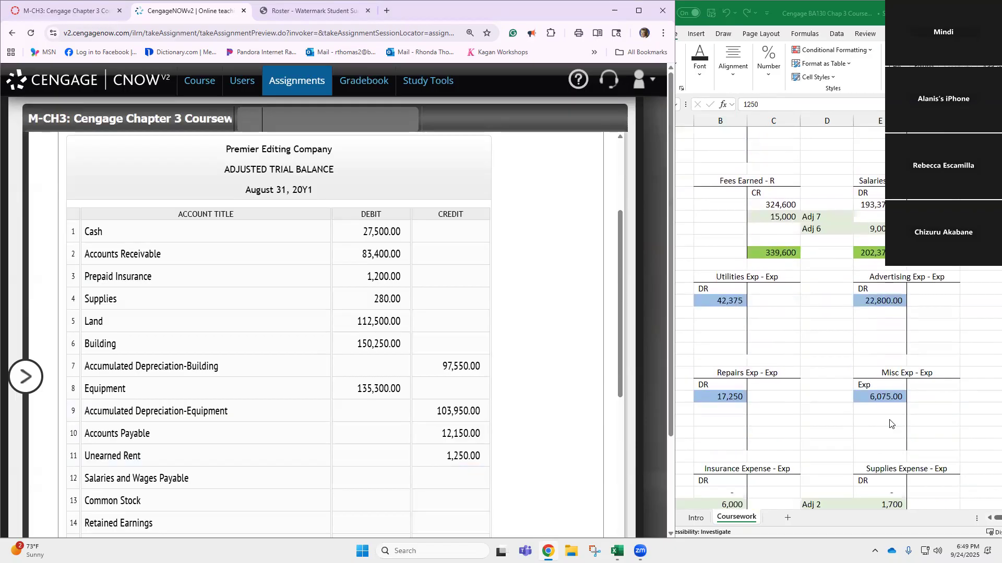
scroll(890, 424, down, 6)
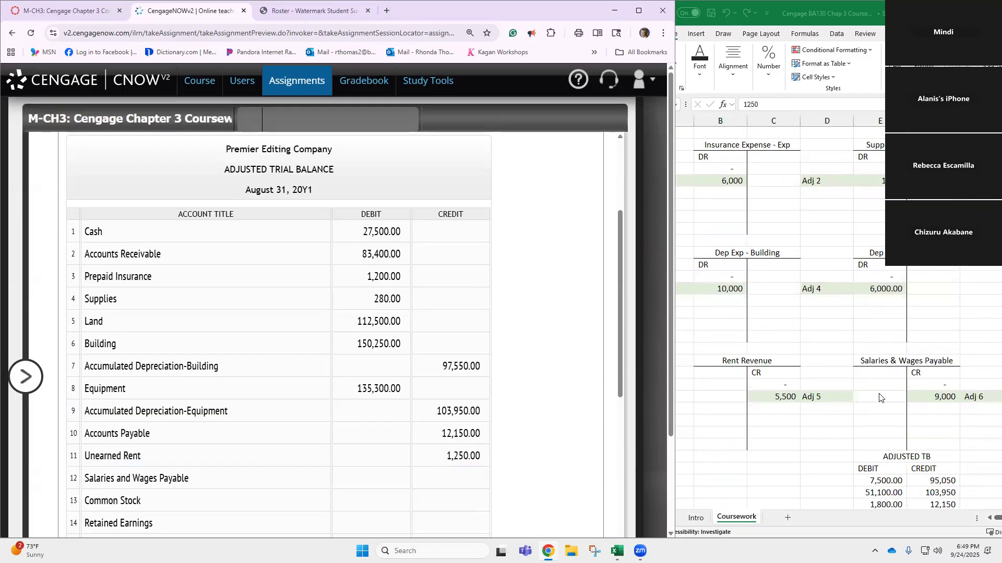
click(937, 384)
click(937, 395)
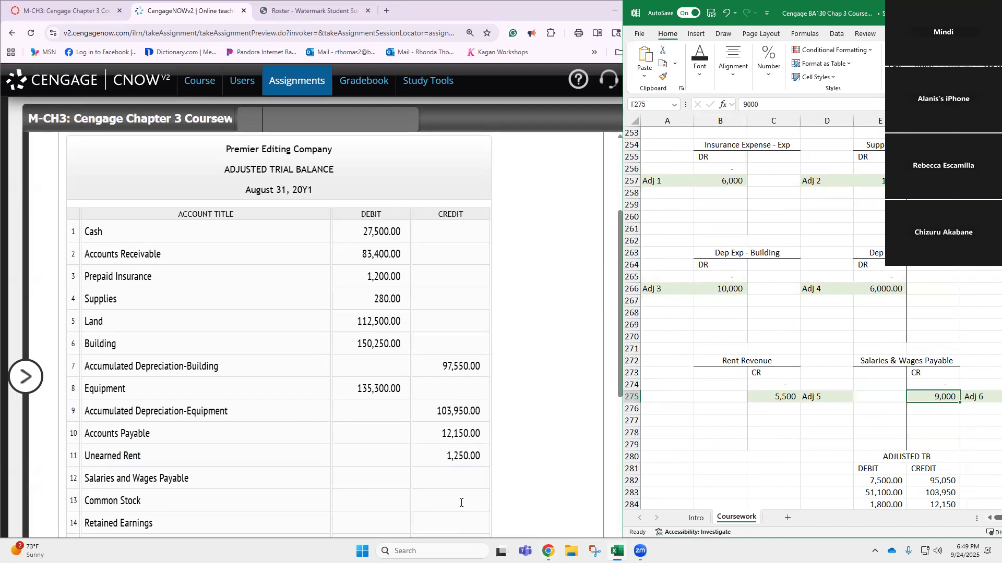
click(441, 479)
text(9000)
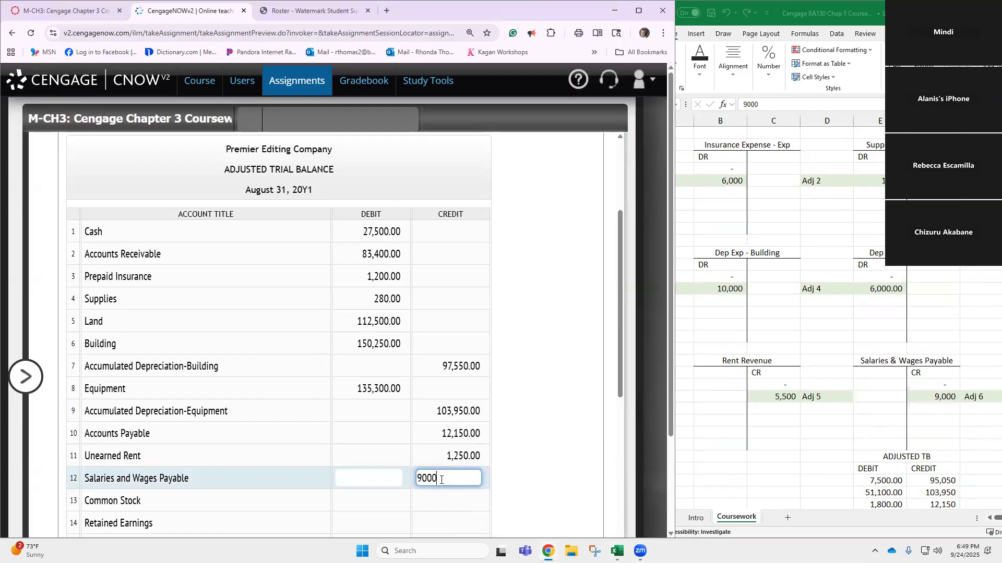
key(Return)
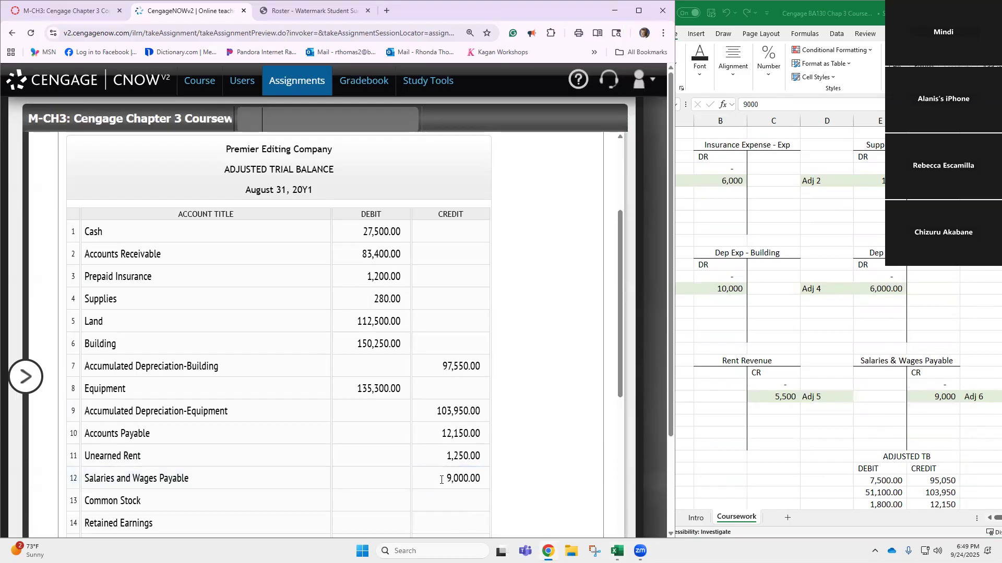
Step: Enter the Common Stock balance of 100,000 as a credit on line 13 of the adjusted trial balance
scroll(491, 459, down, 1)
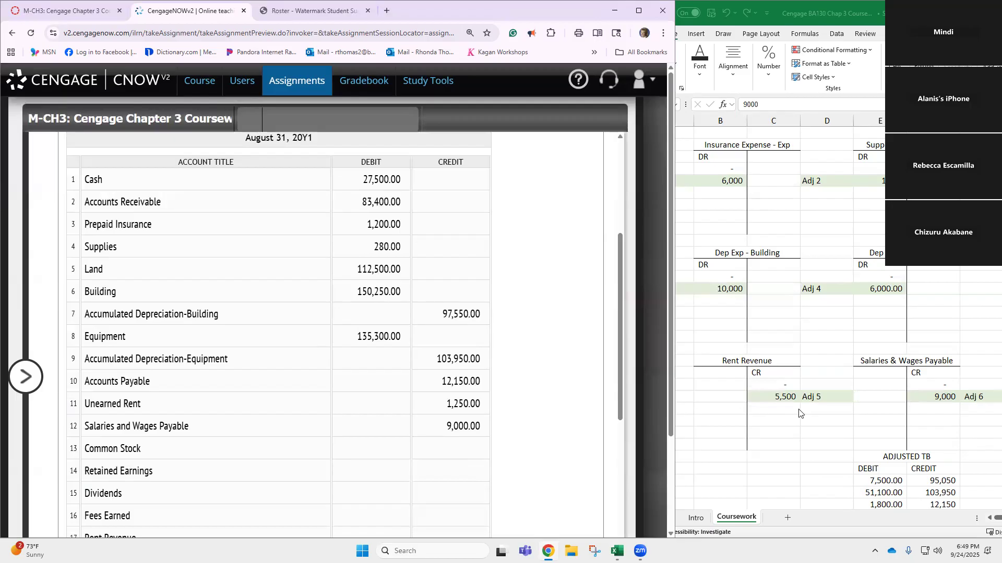
scroll(801, 416, up, 2)
scroll(802, 416, up, 12)
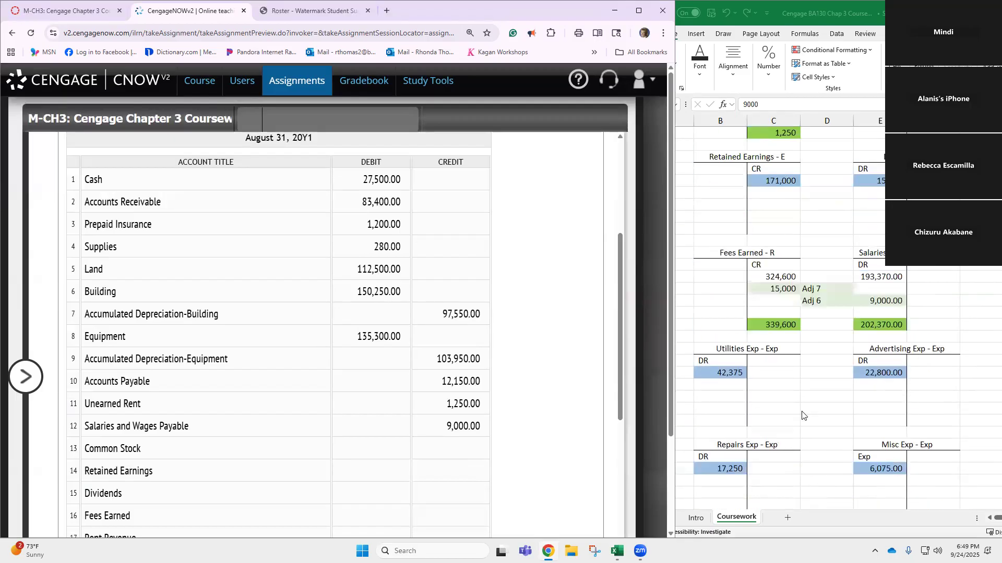
scroll(802, 414, up, 2)
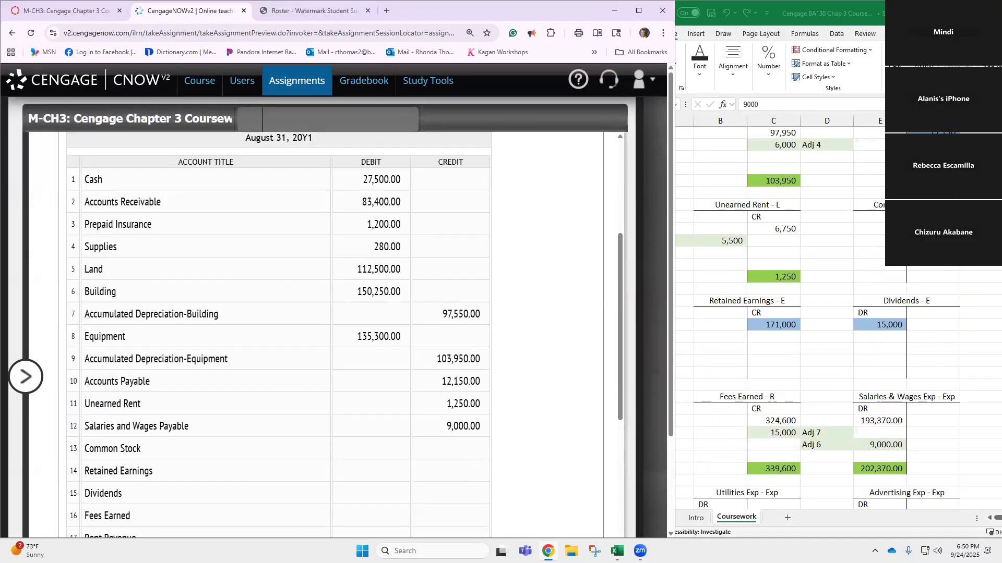
click(441, 451)
text(100000)
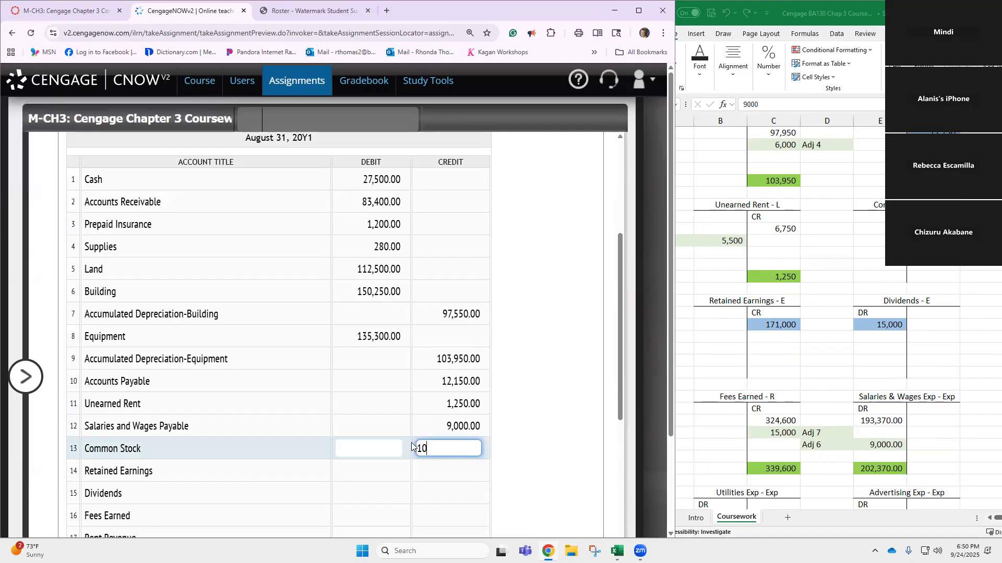
key(Return)
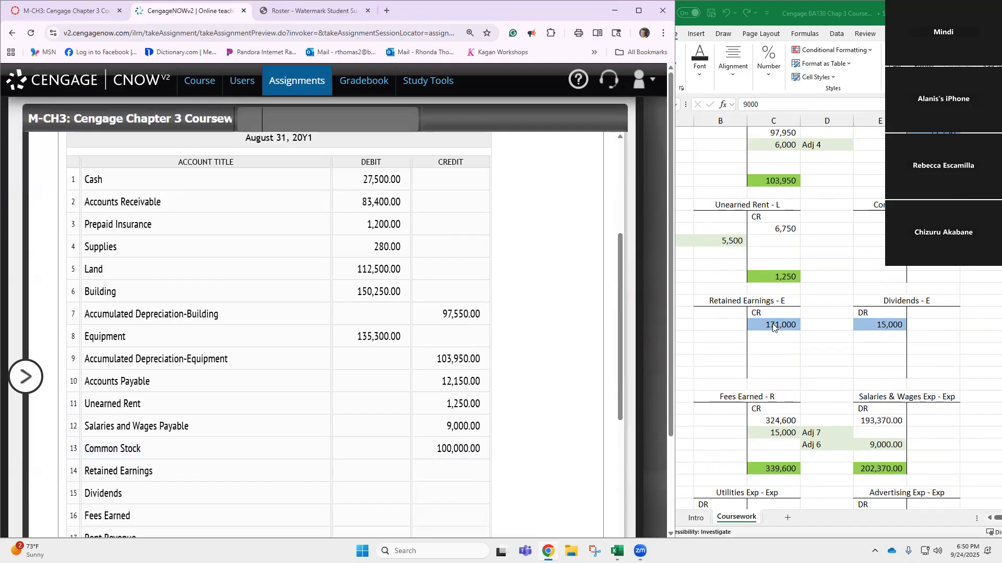
Step: Credit Retained Earnings 171,000 on line 14 and debit Dividends 15,000 on line 15 of the adjusted trial balance
click(789, 322)
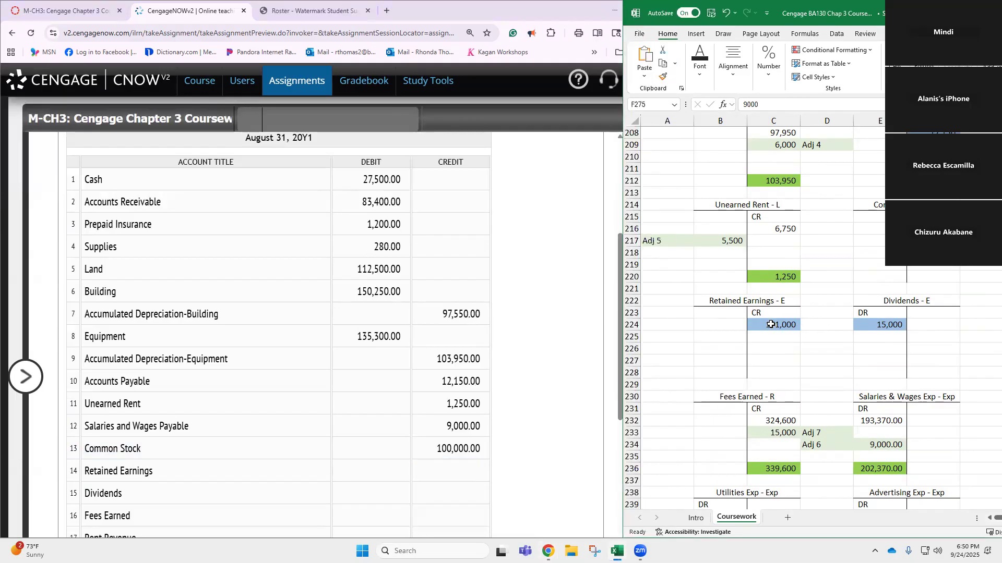
click(455, 467)
text(171,000)
key(Return)
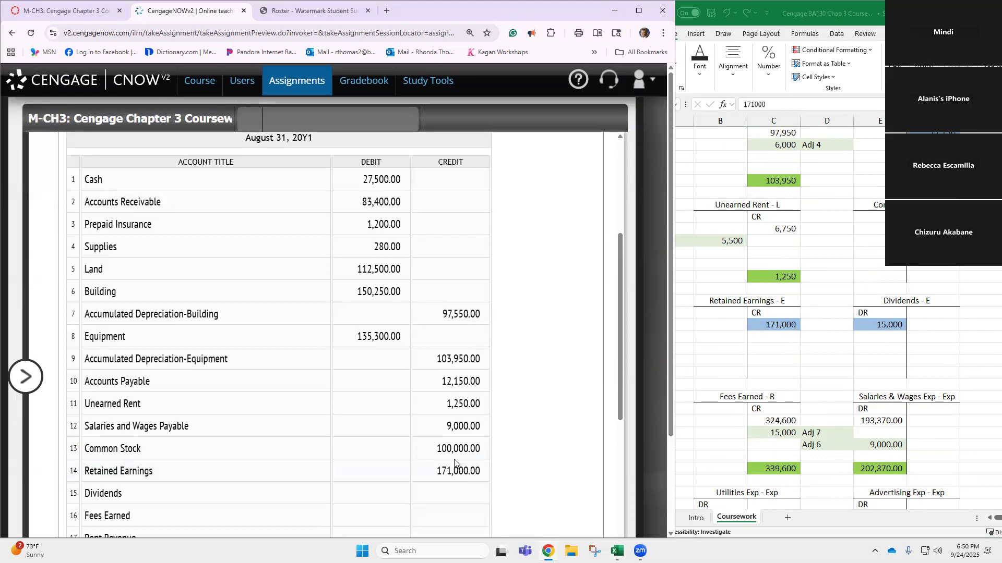
click(370, 497)
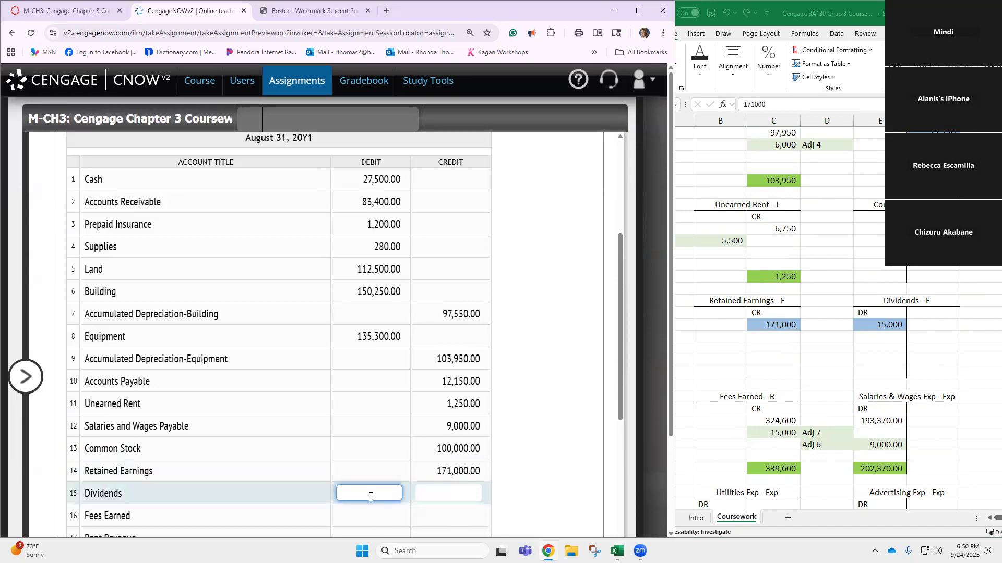
text(15000)
key(Return)
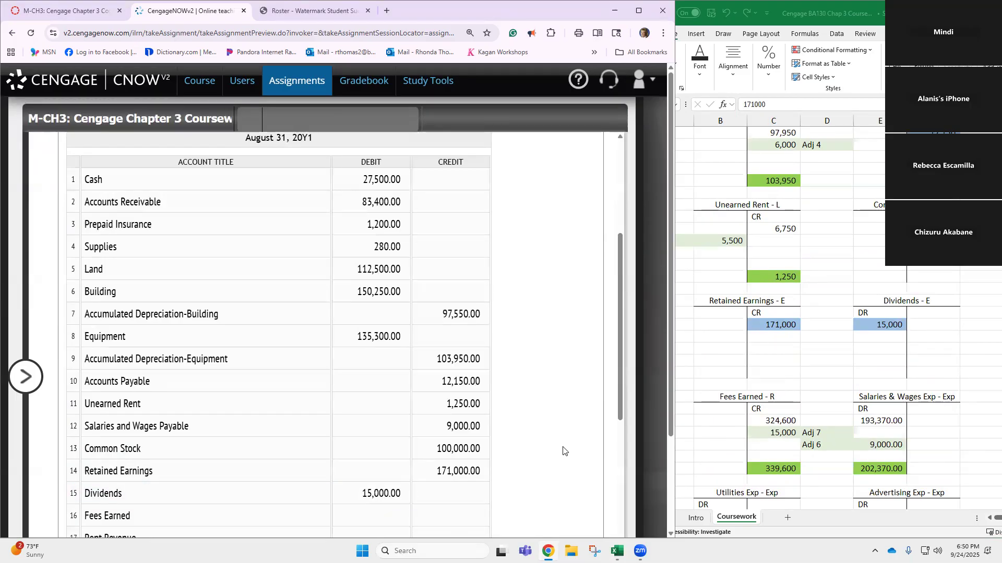
Step: Check Adj 7 in the Fees Earned T-account and credit Fees Earned 339,600 on line 16 of the adjusted trial balance
scroll(495, 453, down, 2)
scroll(496, 455, down, 2)
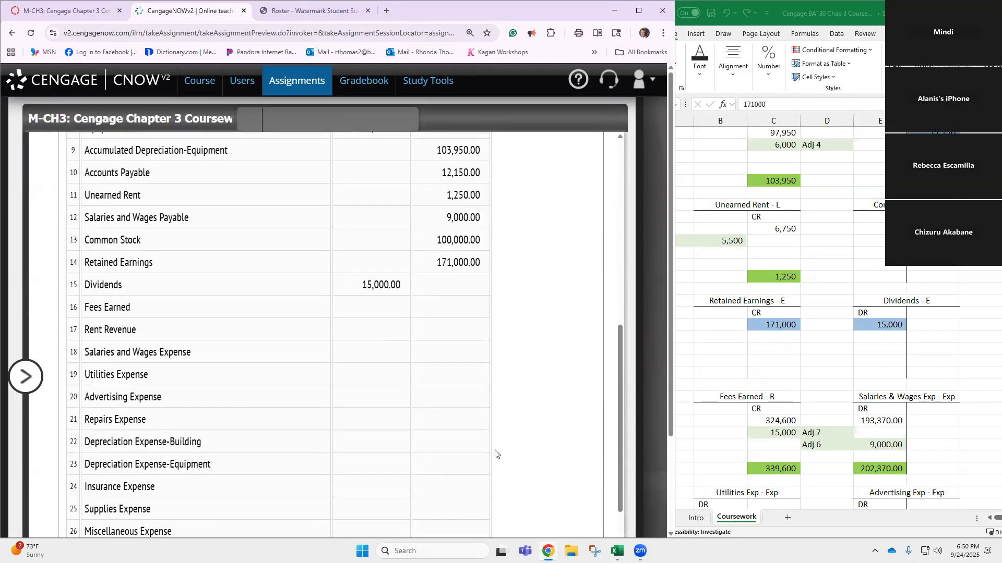
scroll(495, 455, down, 1)
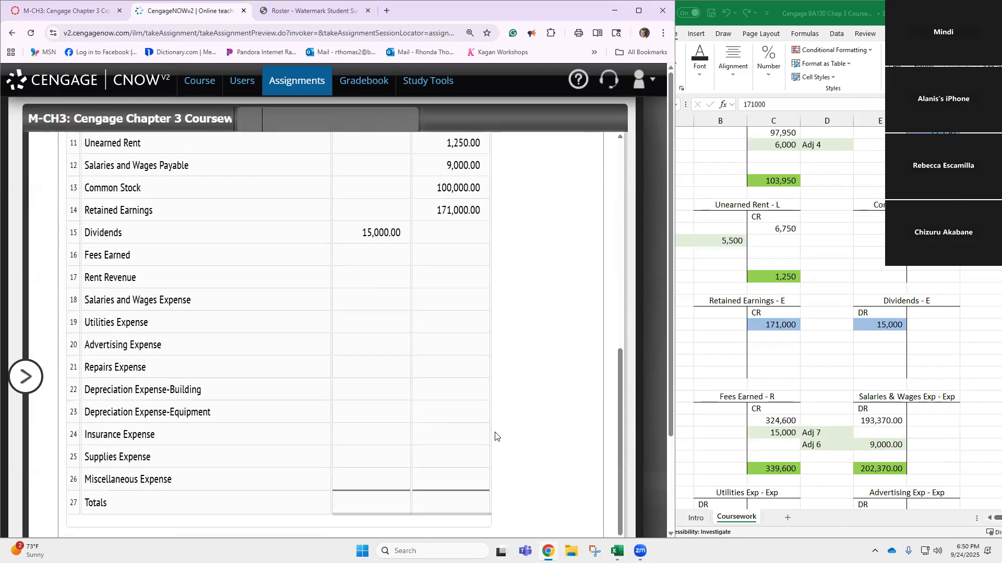
click(446, 263)
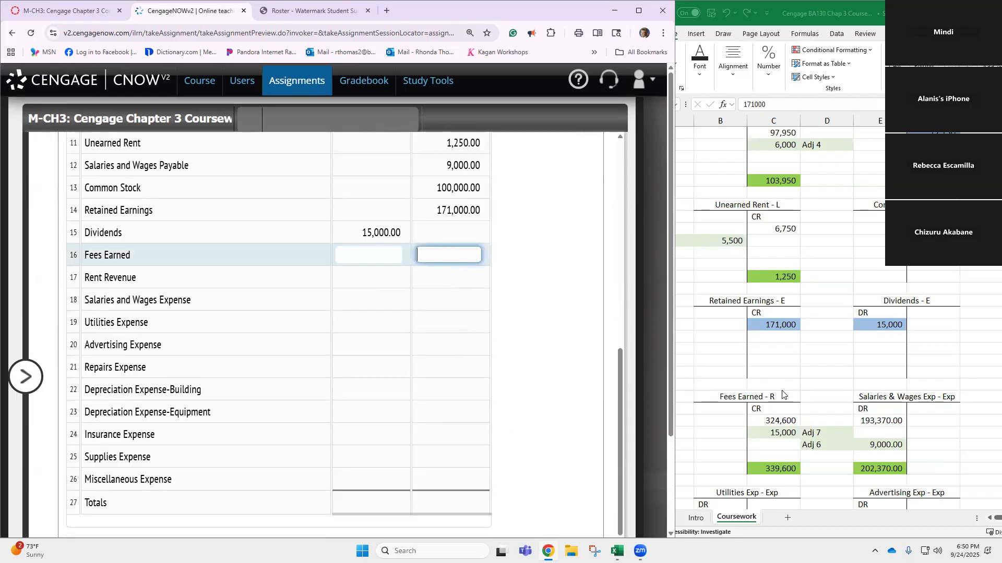
scroll(797, 433, down, 2)
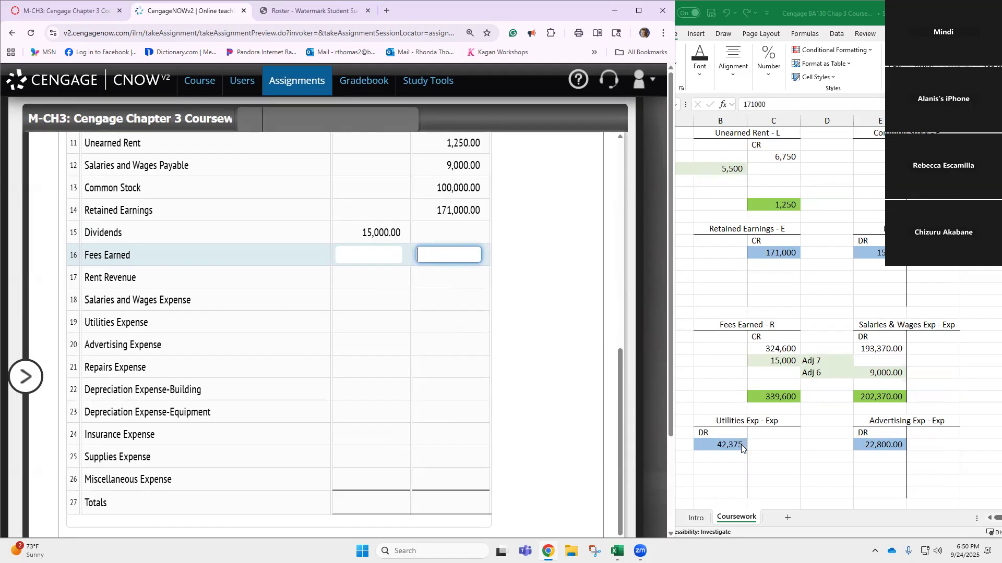
click(781, 364)
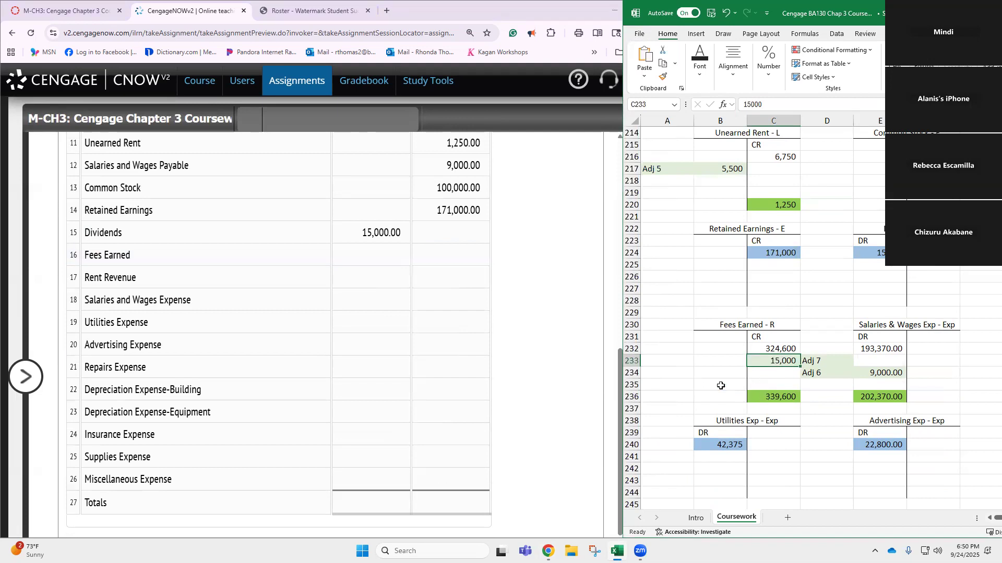
click(468, 257)
text(339600)
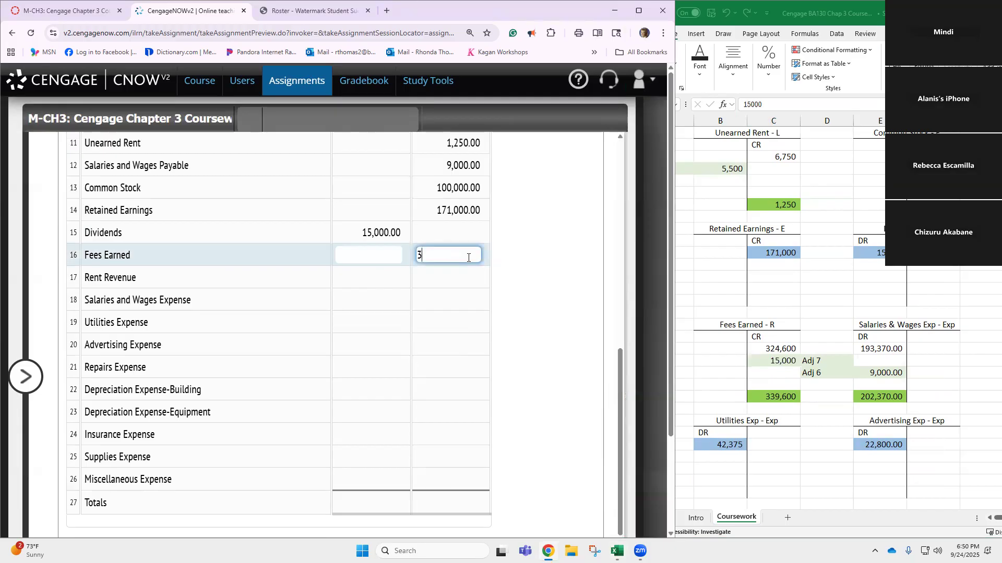
key(Tab)
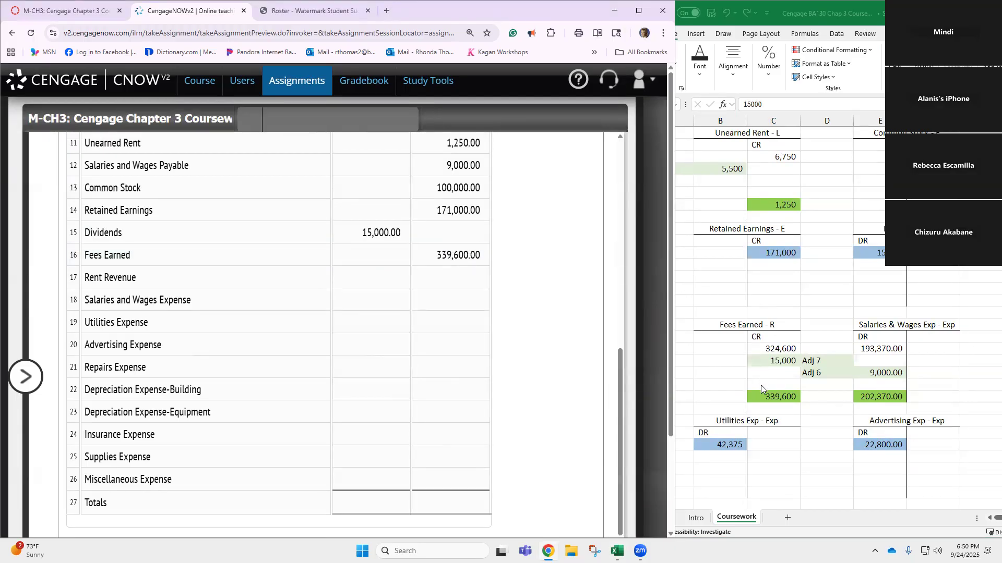
Step: Find the Rent Revenue T-account and credit its Adj 5 balance of 5,500 on line 17 of the adjusted trial balance
scroll(831, 413, down, 3)
scroll(830, 413, down, 10)
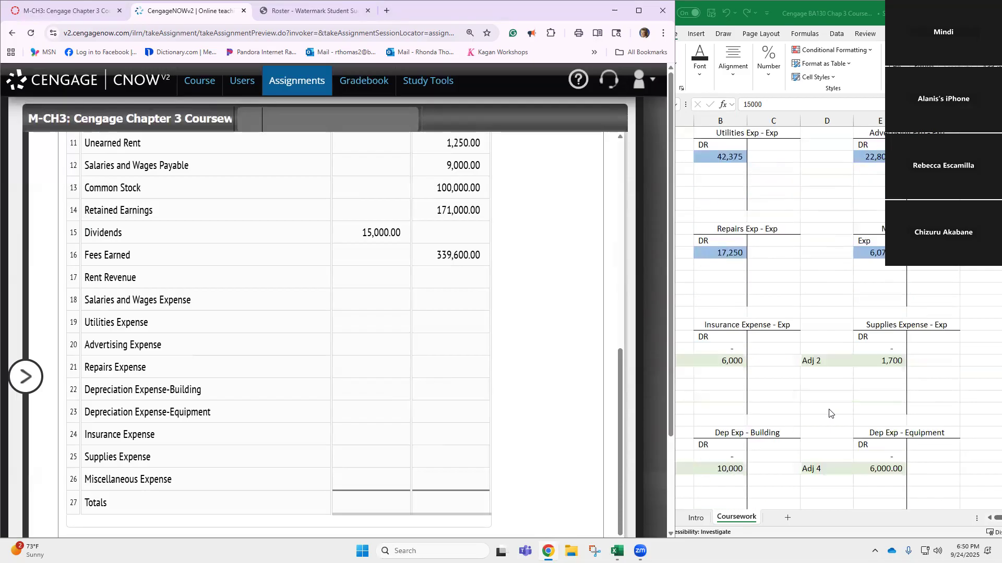
scroll(829, 414, down, 1)
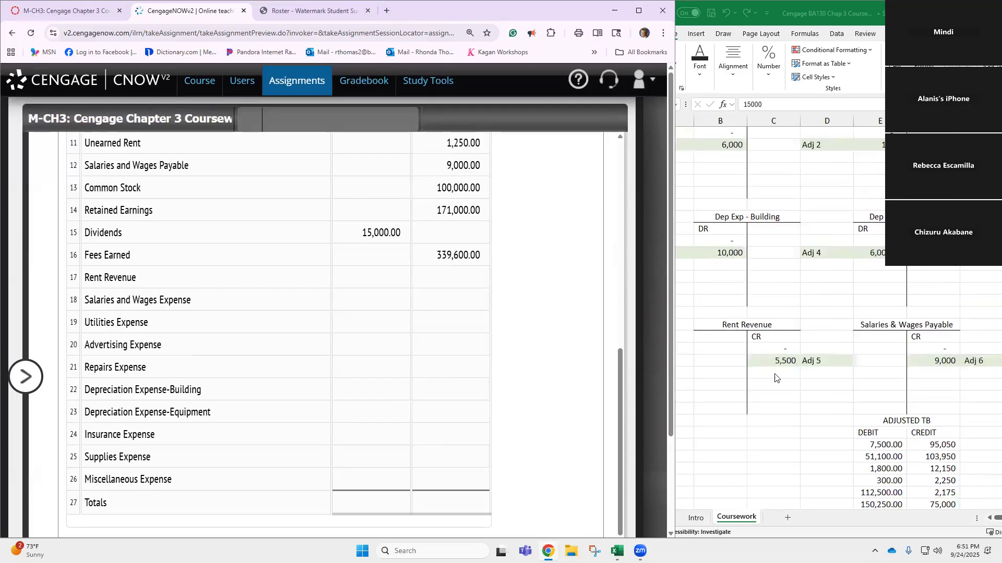
click(450, 280)
text(5,5)
text(00)
key(Return)
Step: Look up the adjusted Salaries & Wages Expense T-account balance and debit 202,370 on line 18 of the adjusted trial balance
click(368, 300)
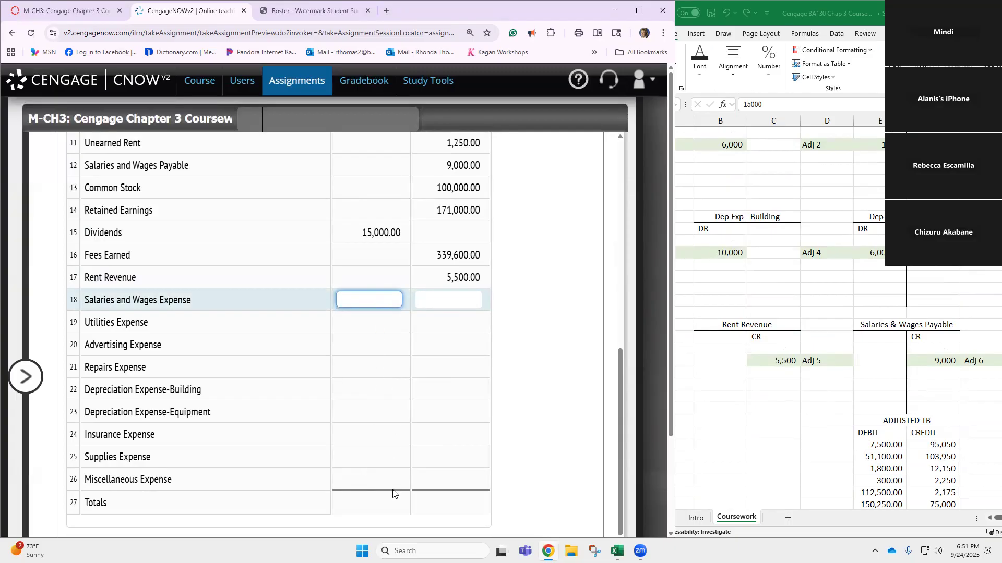
scroll(813, 325, up, 10)
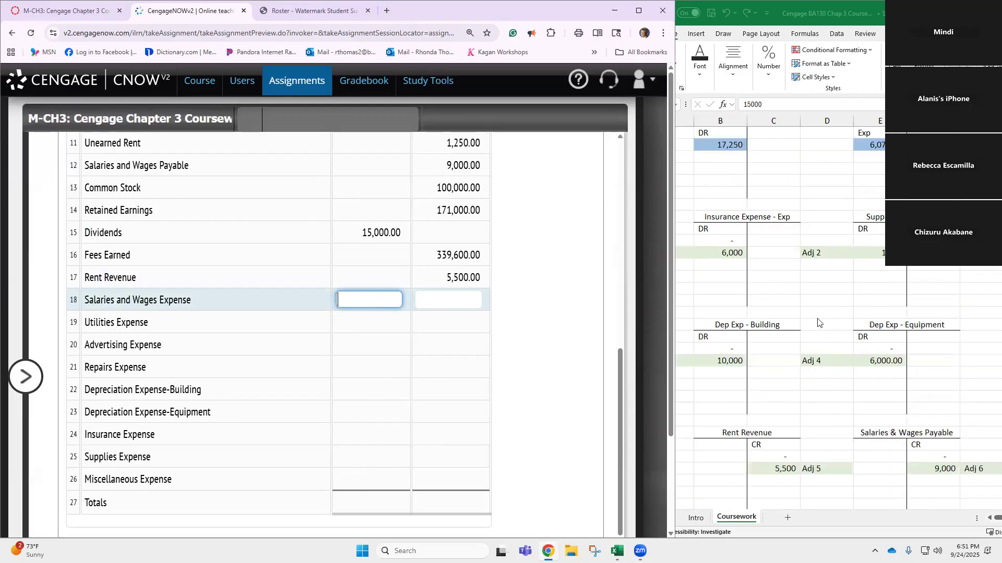
scroll(828, 314, up, 9)
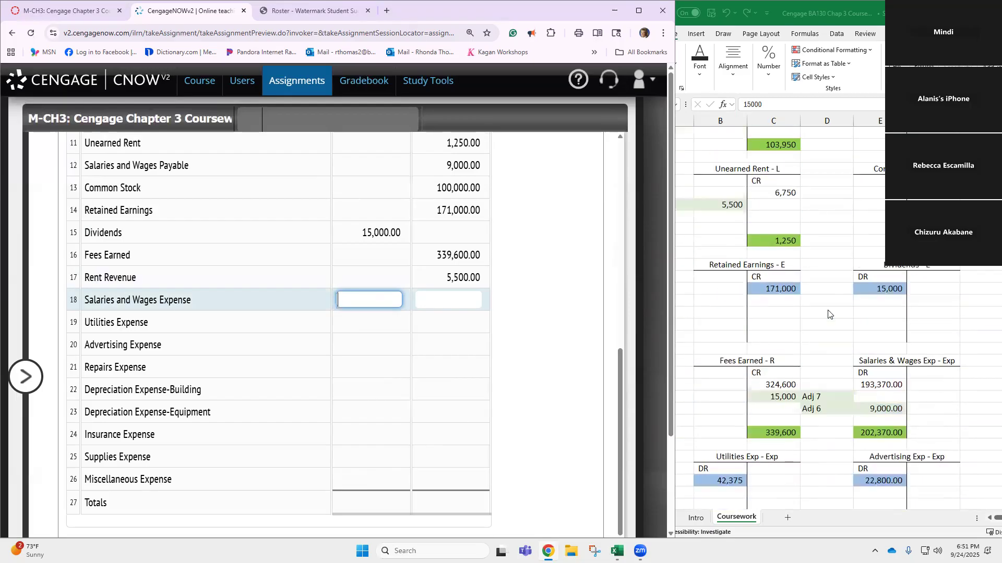
scroll(828, 314, up, 1)
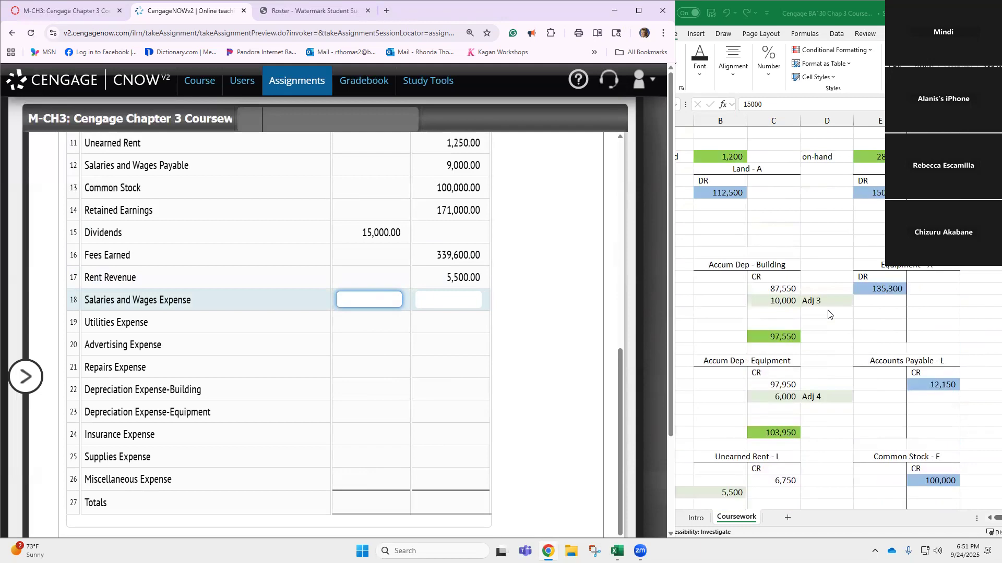
scroll(827, 314, down, 9)
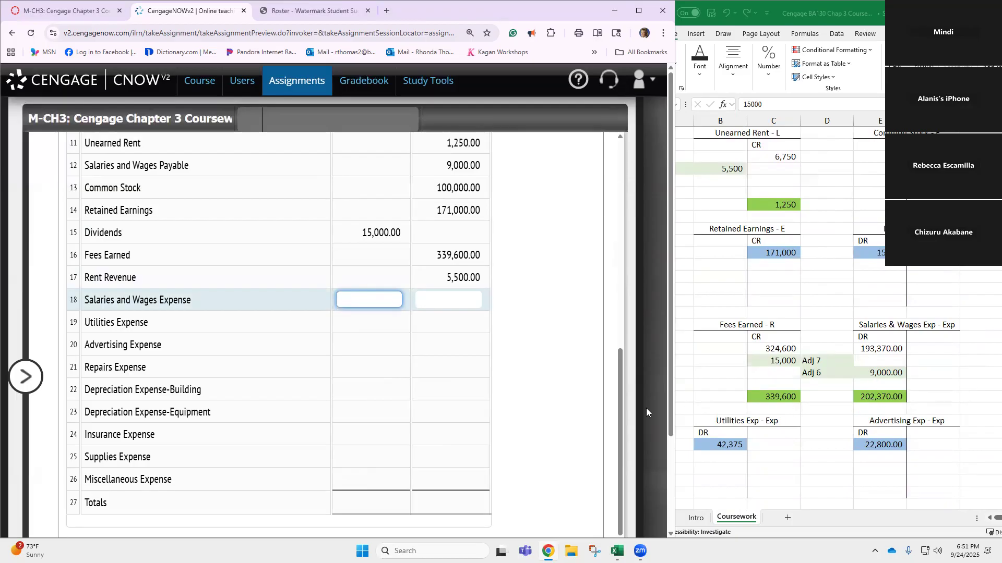
text(202,370)
key(Return)
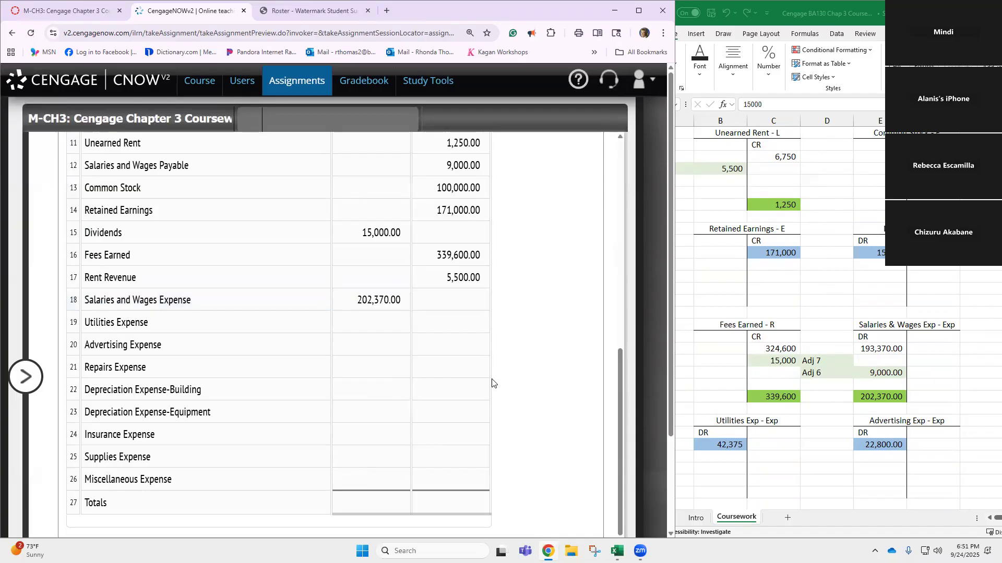
Step: Debit Utilities Expense 42,375 on line 19 and Advertising Expense 22,800 on line 20 of the adjusted trial balance
click(367, 321)
scroll(815, 408, down, 2)
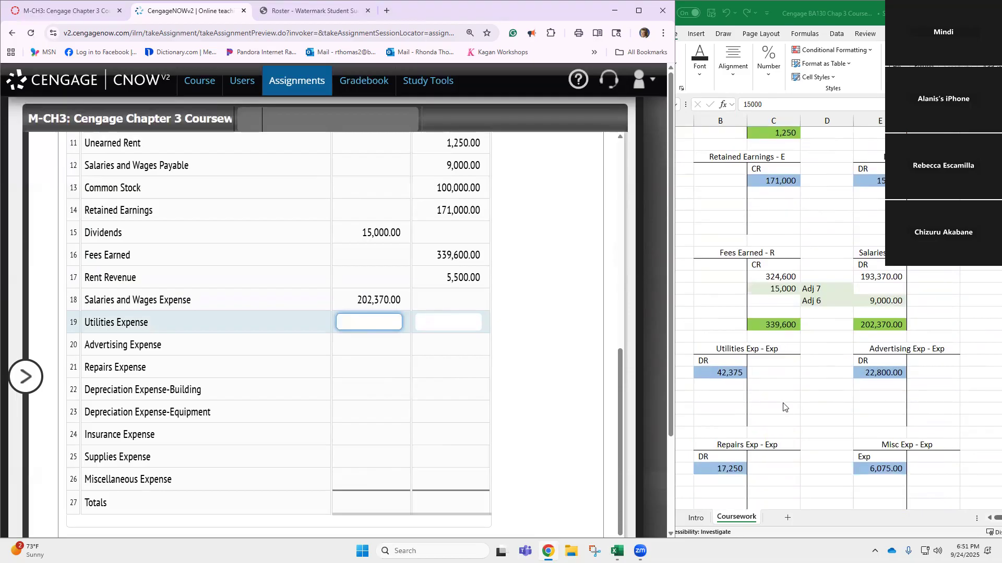
scroll(783, 407, down, 1)
text(42)
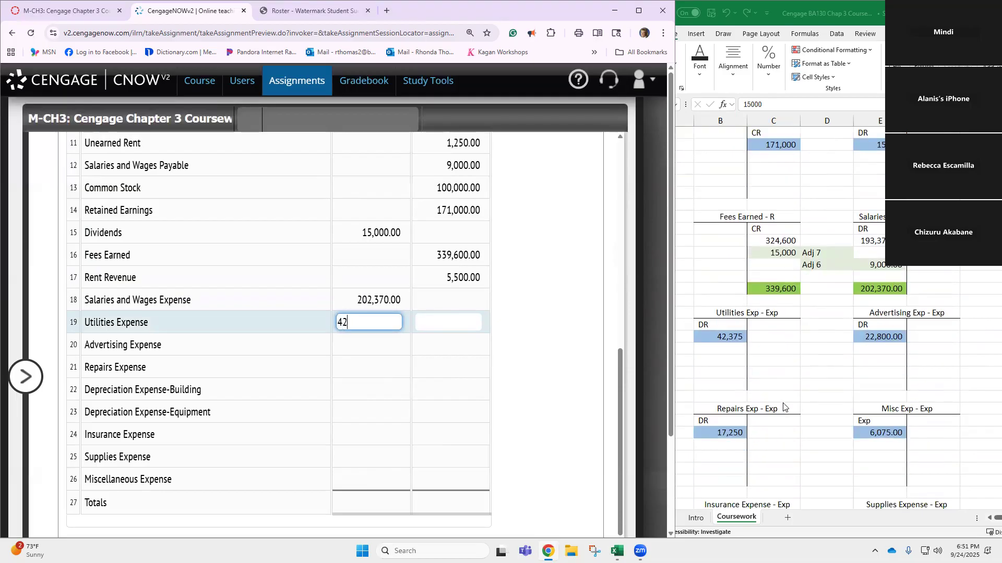
text(375)
click(376, 350)
text(22800)
key(Return)
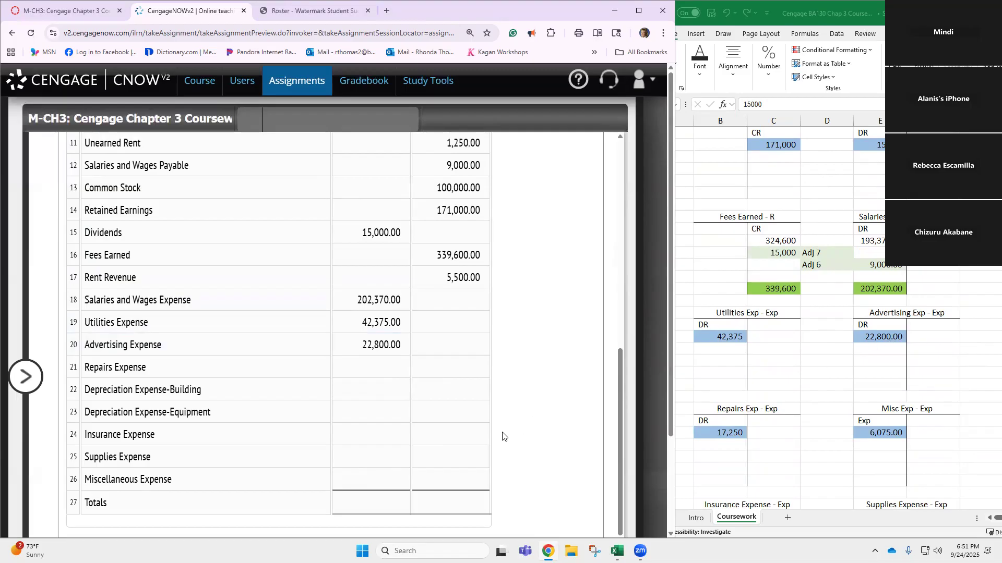
Step: Enter the Repairs Expense balance of 17,250 as a debit on line 21 of the adjusted trial balance
click(365, 370)
text(17250)
key(Return)
Step: Debit Depreciation Expense-Building 10,000 on line 22 and Depreciation Expense-Equipment 6,000 on line 23 of the adjusted trial balance
click(370, 386)
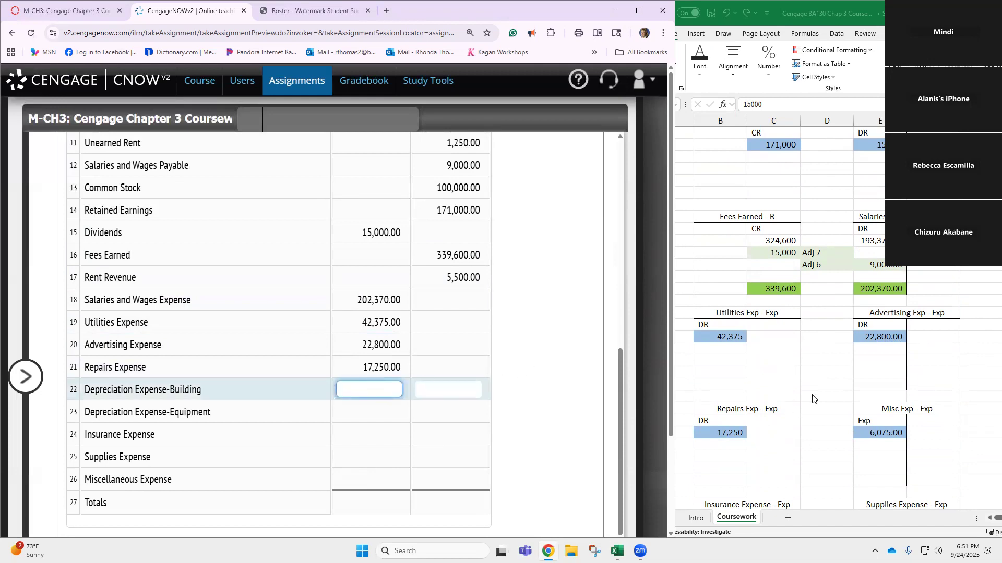
scroll(759, 406, down, 4)
scroll(760, 406, down, 4)
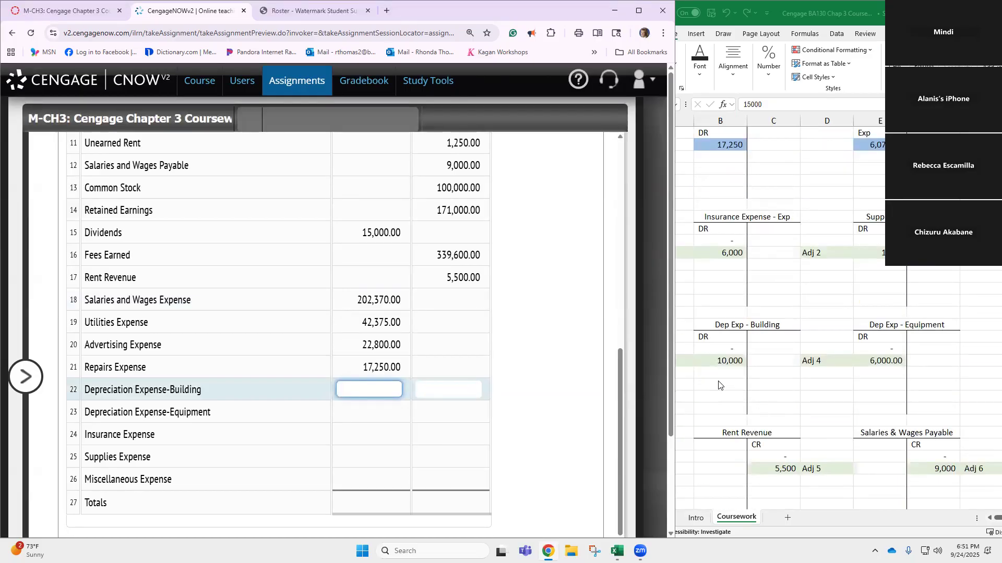
text(10)
text(0)
click(393, 414)
text(6000)
key(Return)
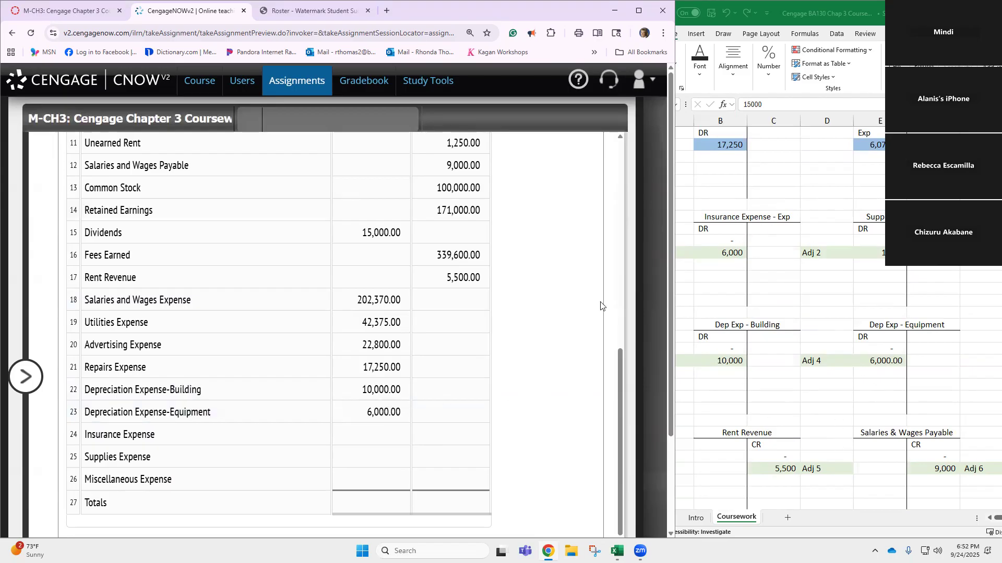
Step: Debit Insurance Expense 6,000 on line 24 and Supplies Expense 1,700 on line 25 of the adjusted trial balance
click(381, 437)
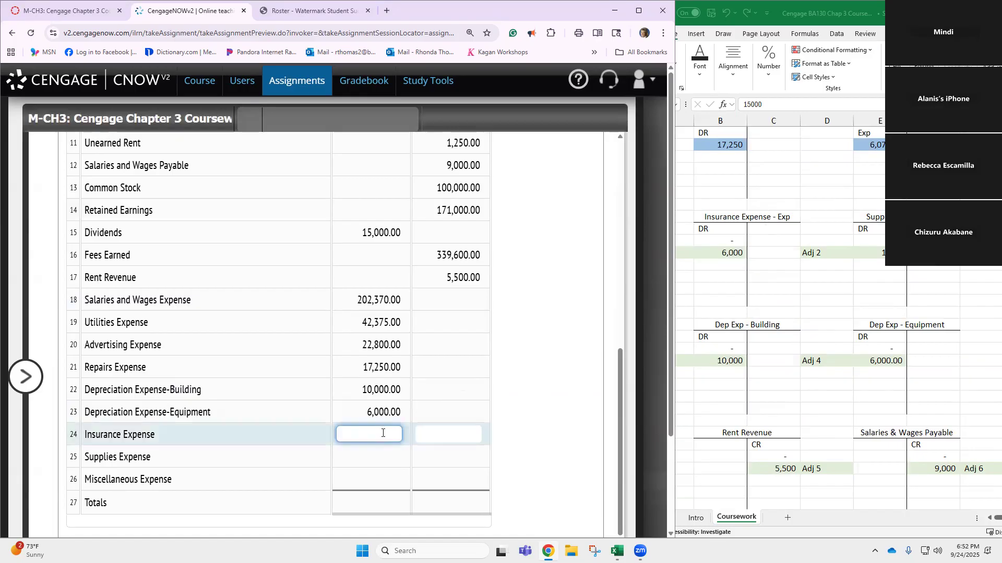
text(6000)
click(378, 461)
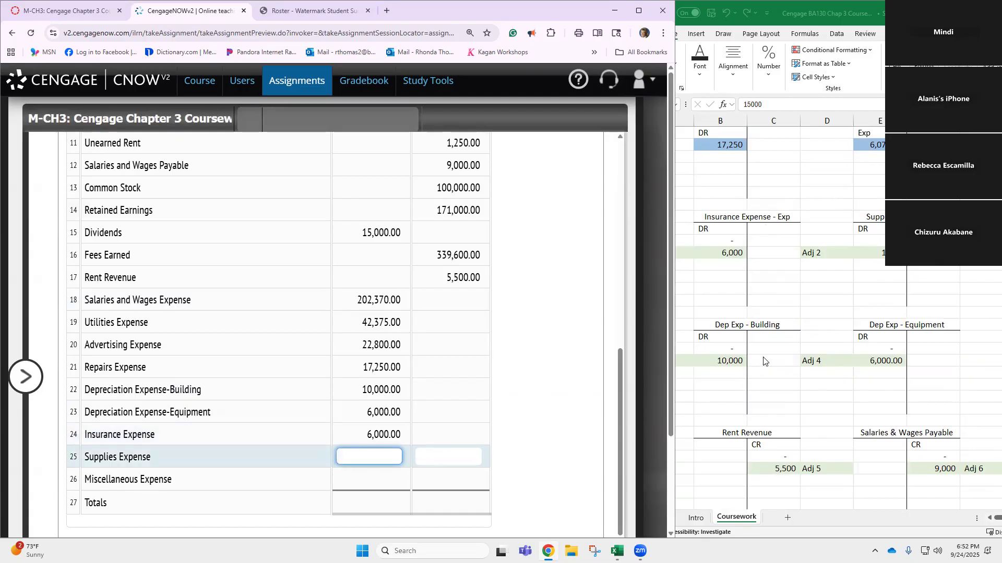
text(1700)
key(Return)
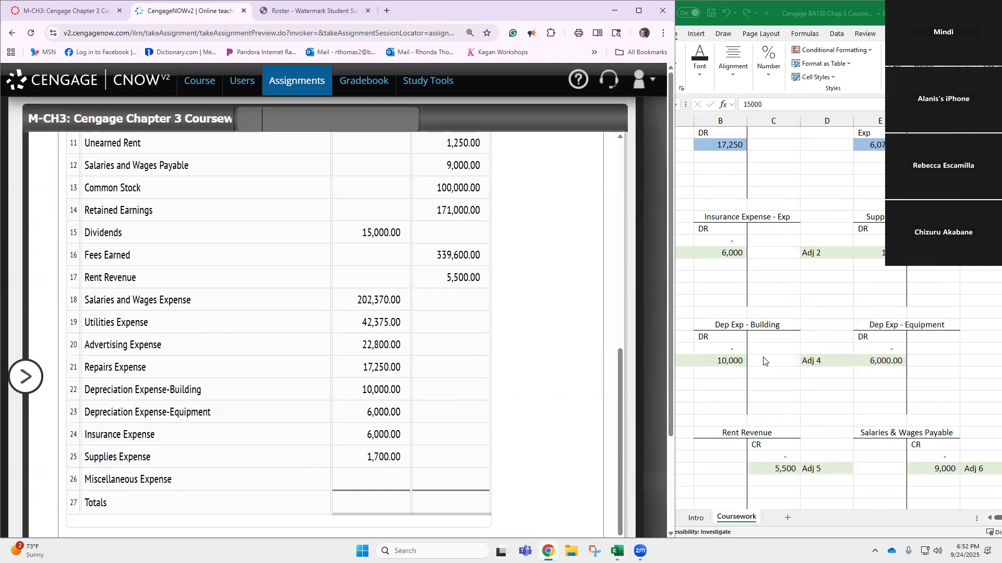
Step: Find the Misc Exp T-account and debit Miscellaneous Expense 6,750 on line 26 of the adjusted trial balance
scroll(907, 328, down, 2)
scroll(907, 329, up, 5)
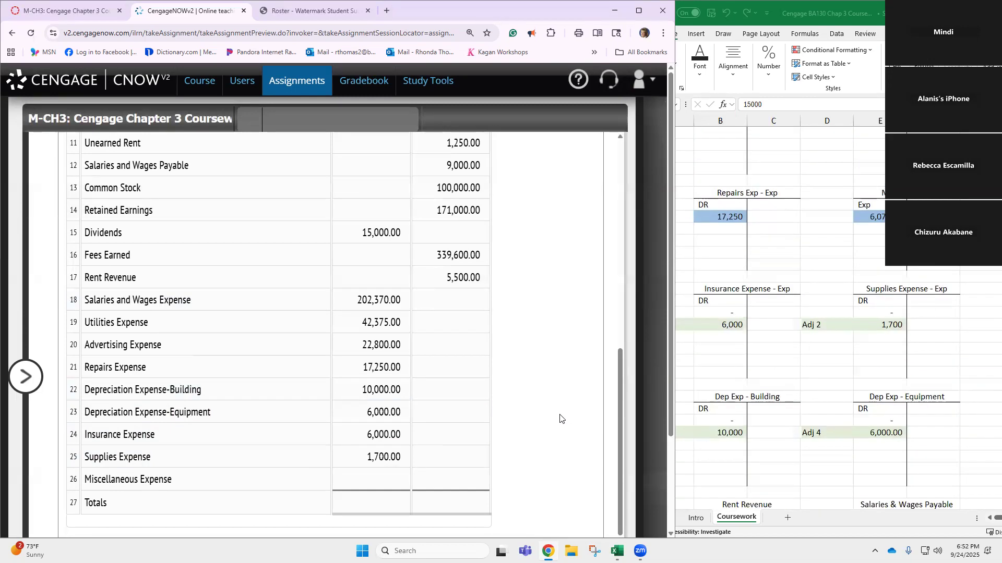
click(372, 479)
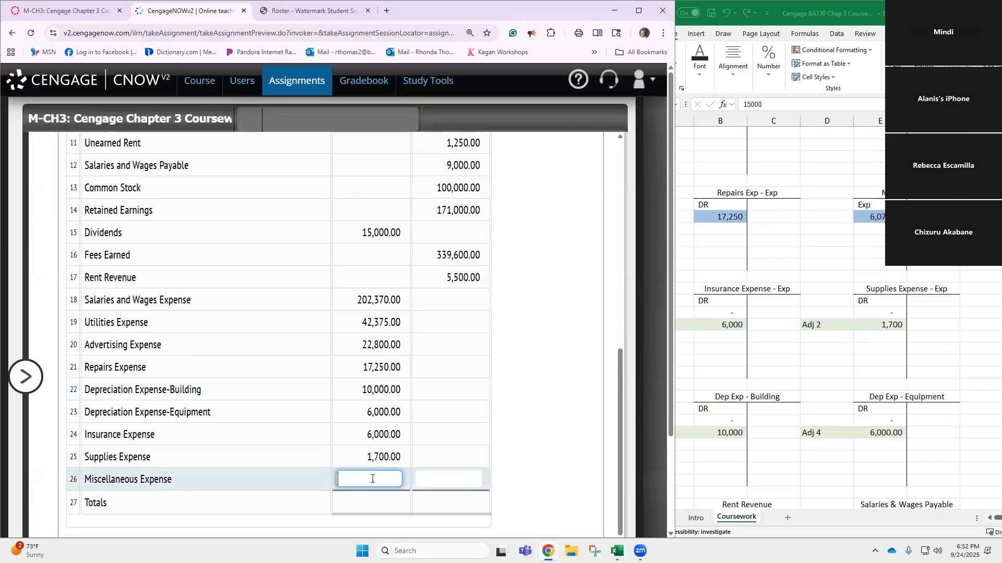
text(6750)
key(Return)
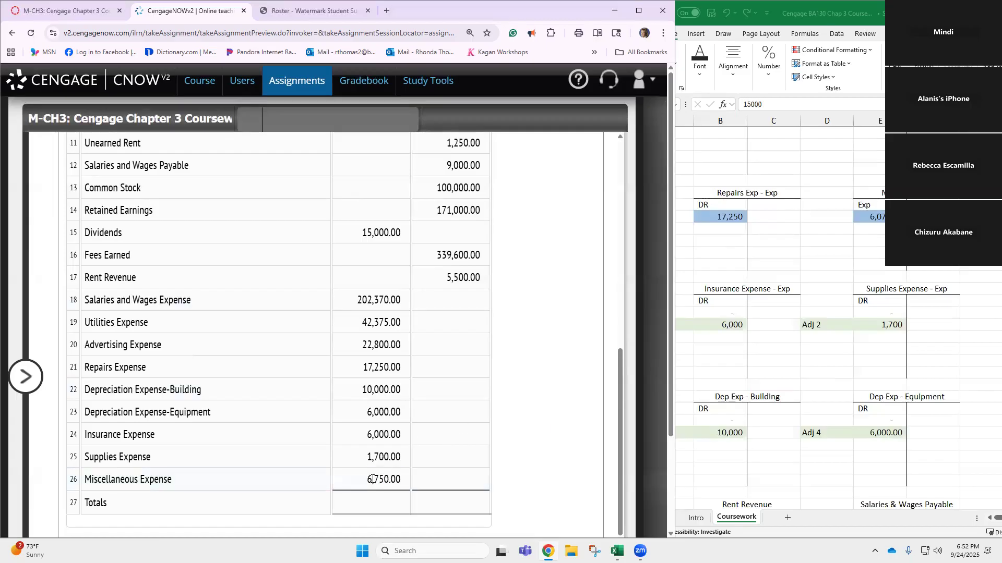
Step: Switch to the Excel ADJUSTED TB section and enter the Cash debit of 27,500 in E282 and Accounts Receivable of 83,400 in E283
scroll(895, 412, down, 7)
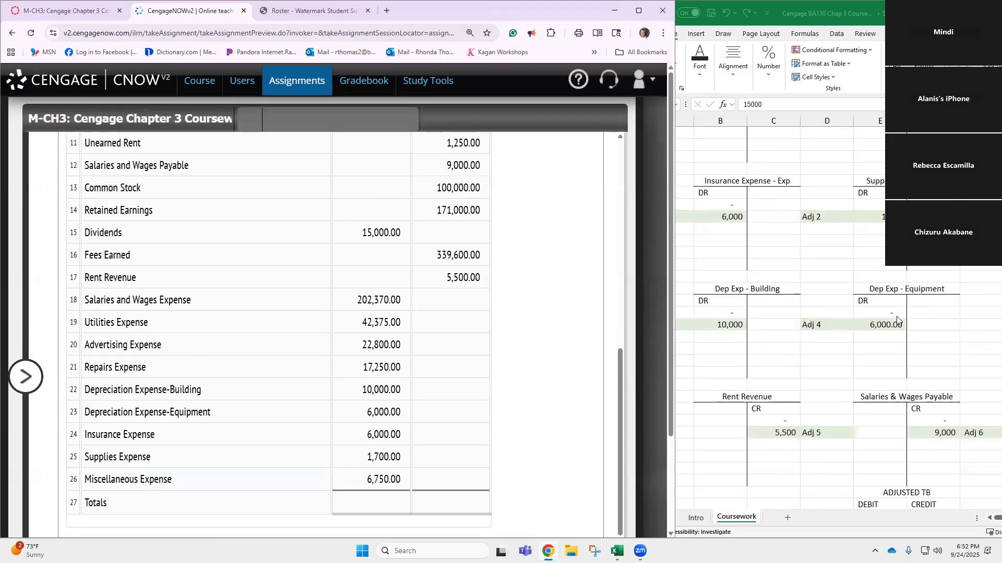
click(876, 373)
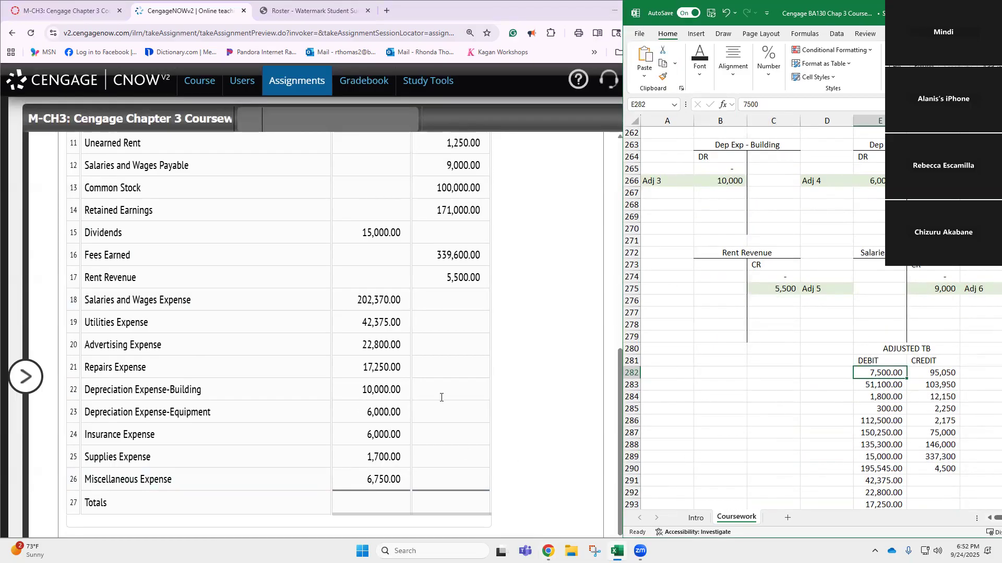
scroll(415, 376, up, 1)
scroll(415, 376, up, 4)
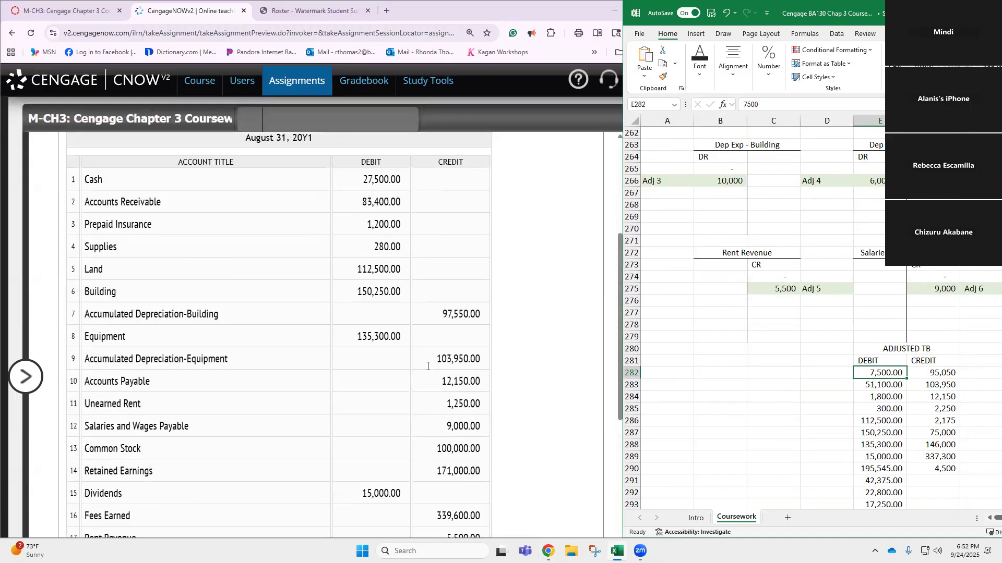
text(27)
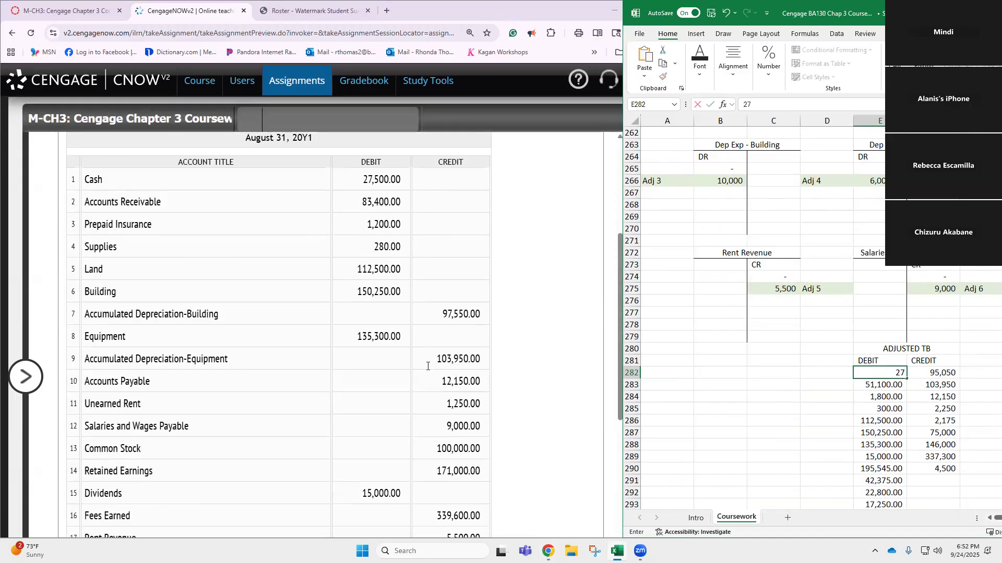
text(,500)
key(Return)
text(83,400)
key(Return)
Step: Enter the Prepaid Insurance debit of 1,200 in E284 and Supplies of 280 in E285, then check the debits through E289
text(1200)
key(Return)
text(280)
key(Return)
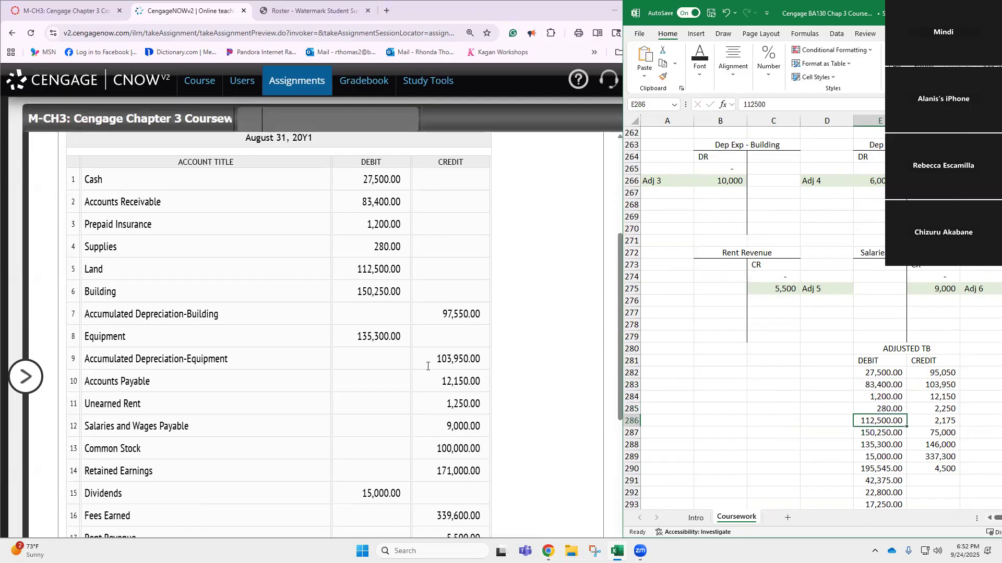
key(Return)
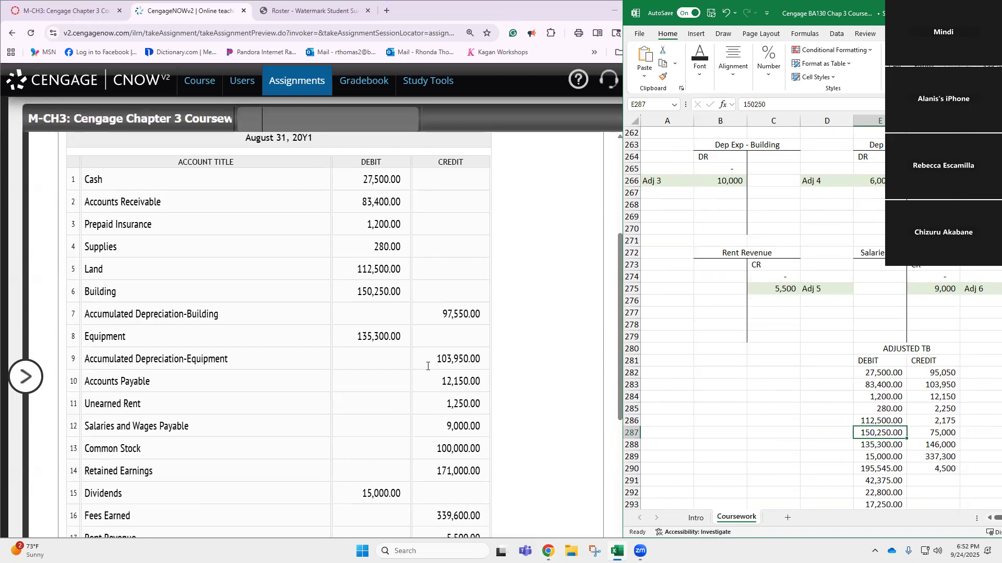
key(Return)
key(Return)
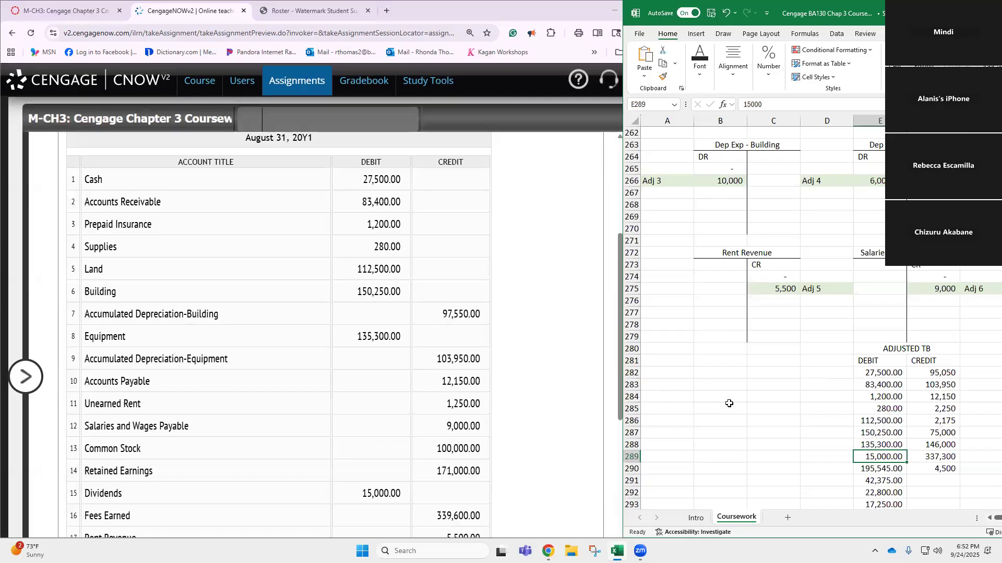
Step: Enter 840,000 in cell C300 beside the adjusted trial balance totals
scroll(755, 412, down, 1)
scroll(421, 410, down, 5)
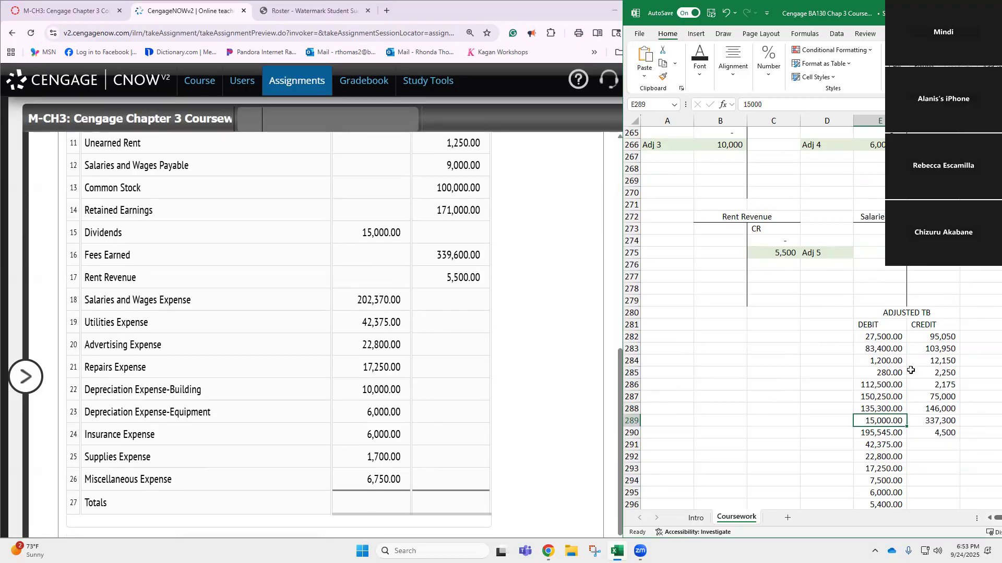
scroll(907, 399, down, 2)
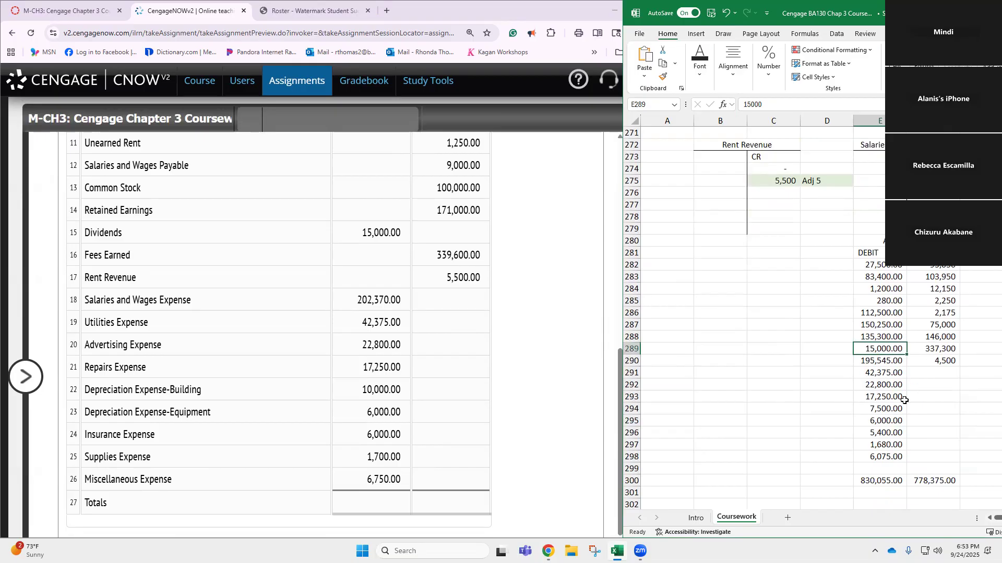
click(762, 482)
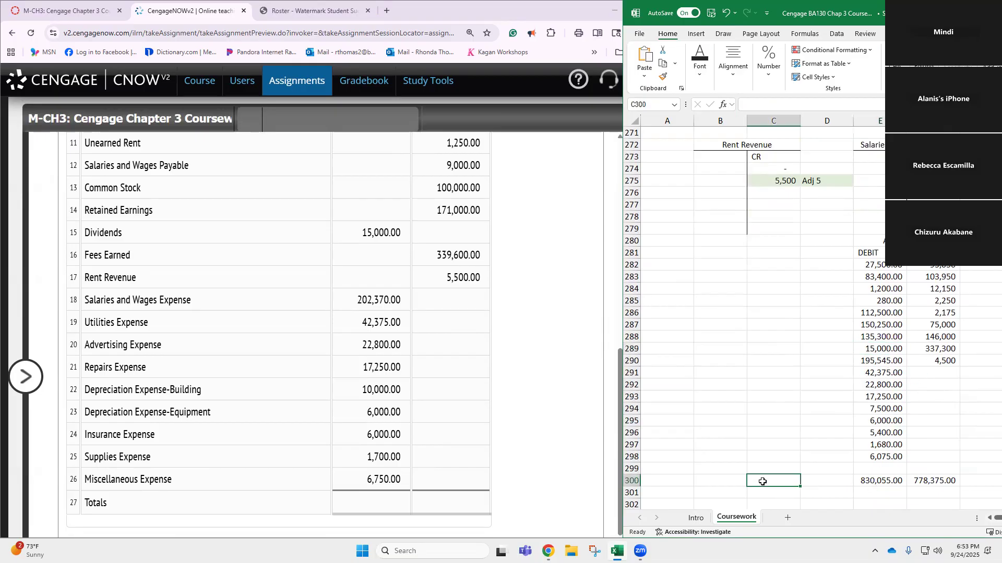
text(840)
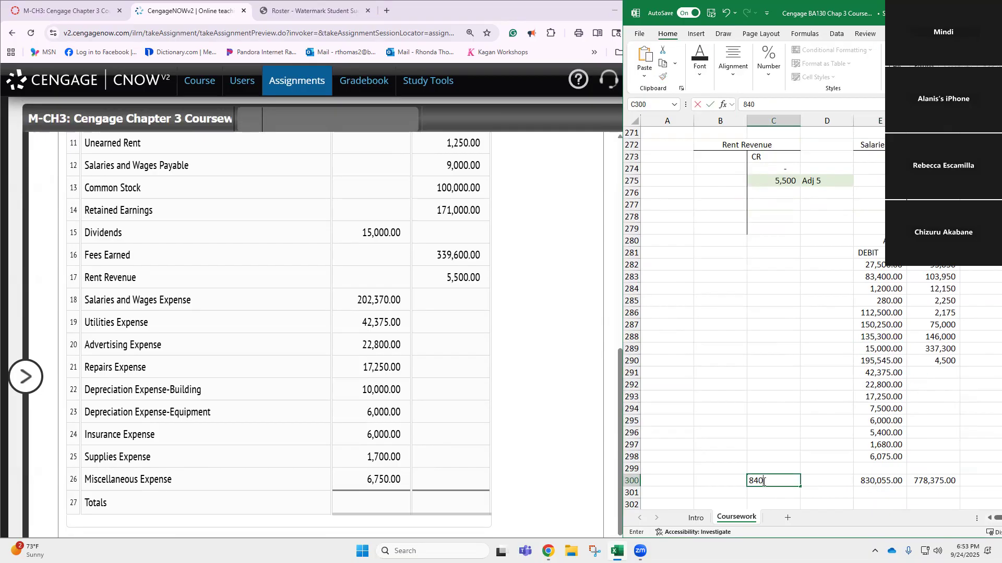
text(,000)
key(Return)
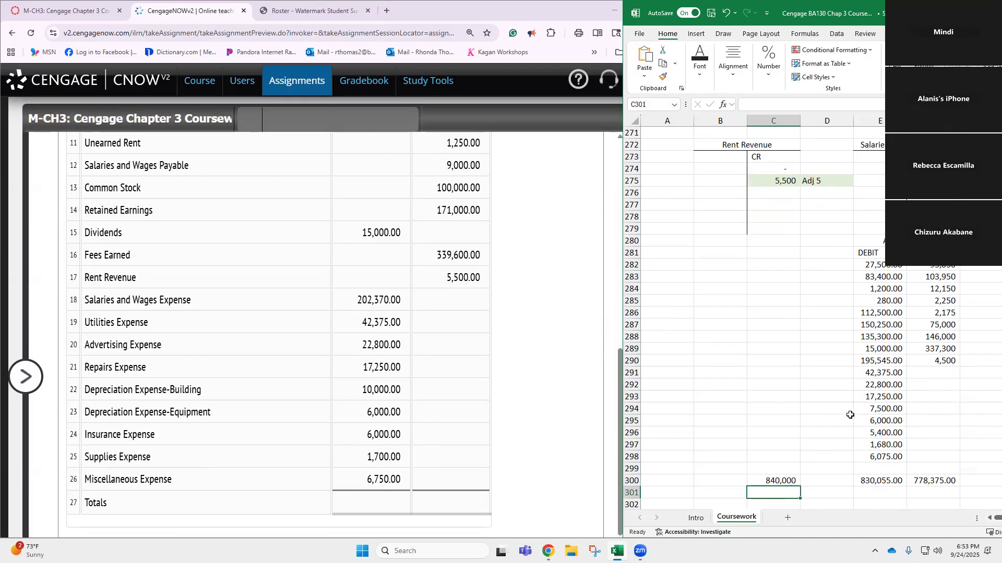
Step: Format the ADJUSTED TB debit amounts in E282:E298 to show no decimal places
drag(894, 268, 886, 452)
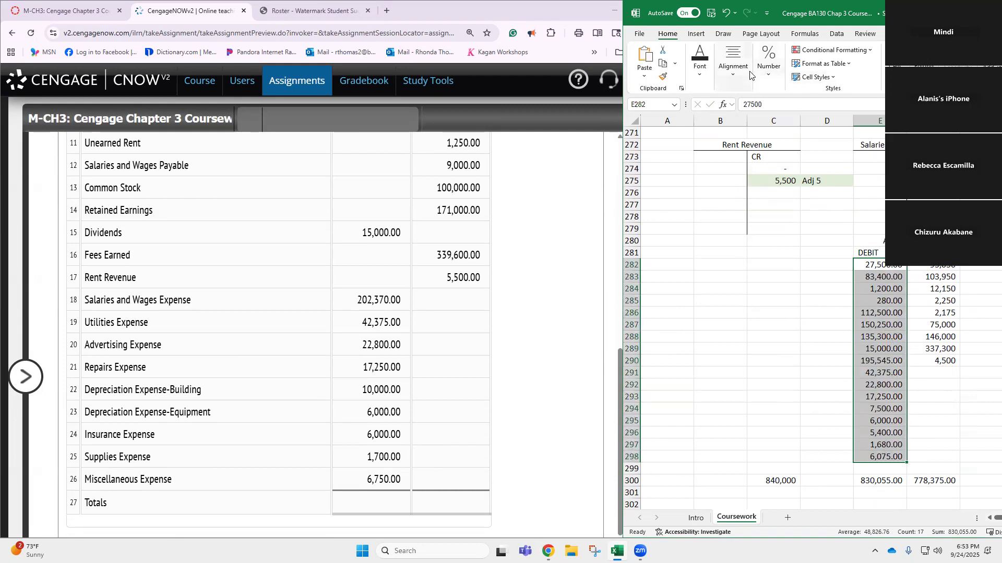
click(770, 74)
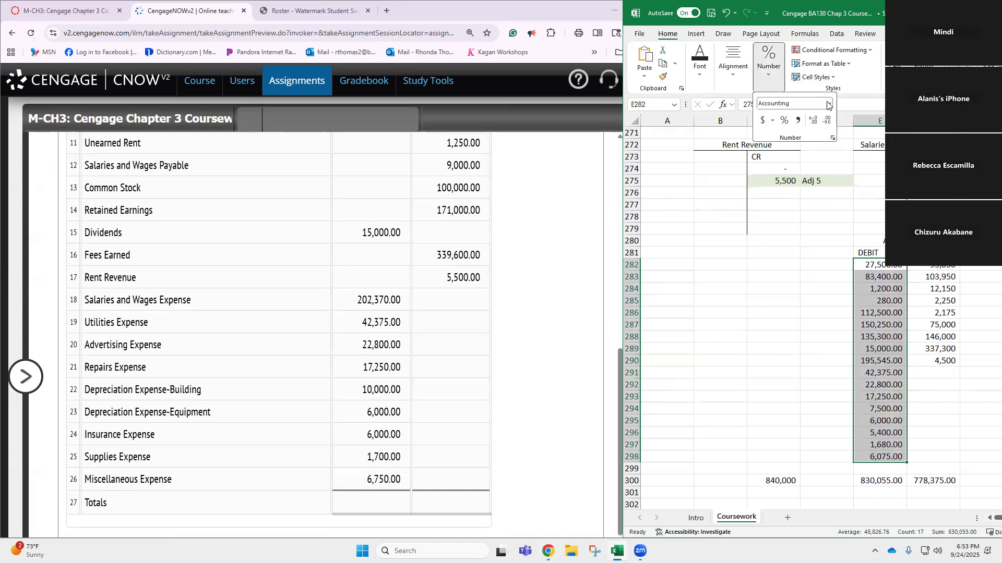
click(826, 122)
click(828, 121)
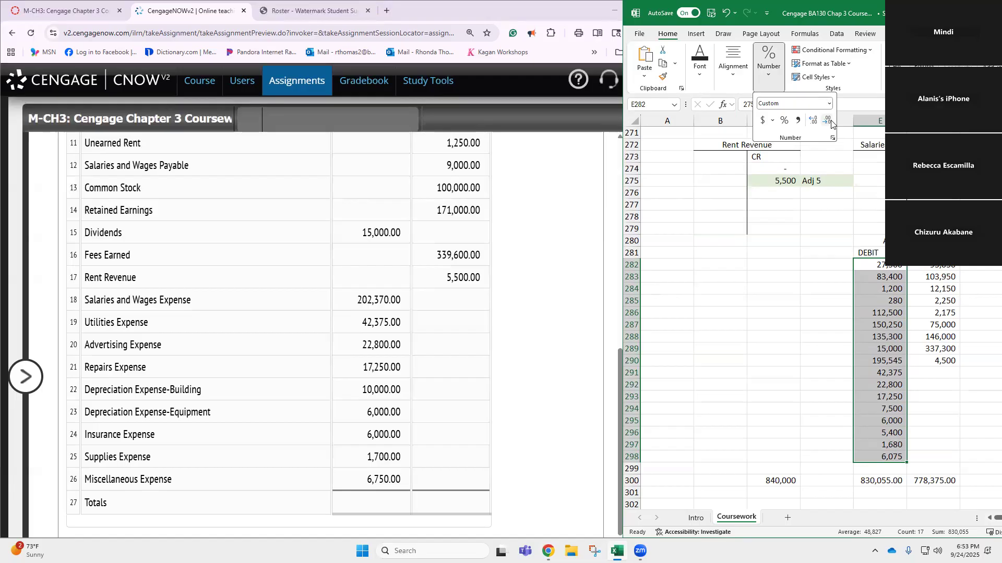
Step: Enter the Salaries and Wages Expense debit of 202,370 in E290 and Utilities Expense of 42,375 in E291
click(880, 361)
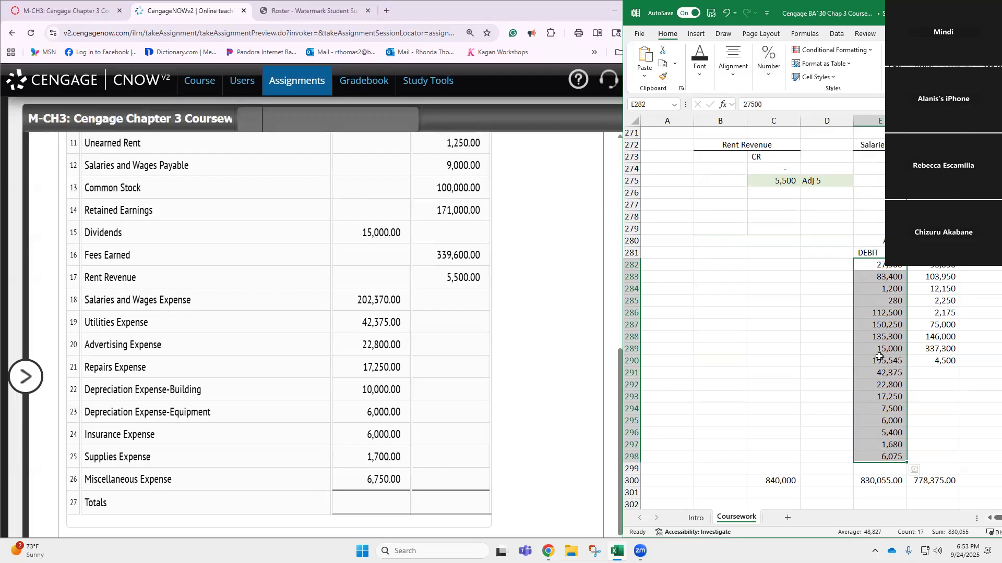
click(880, 361)
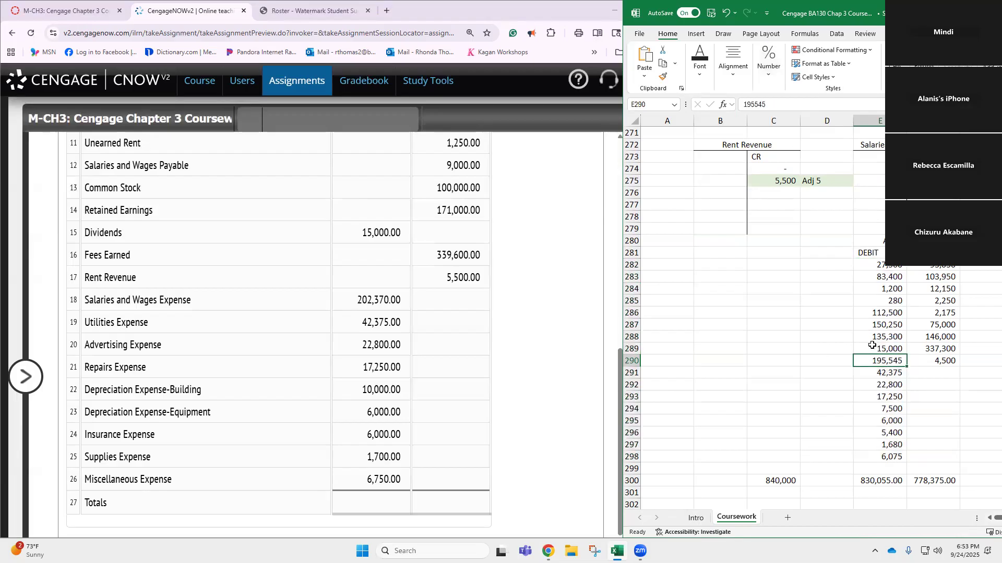
text(202)
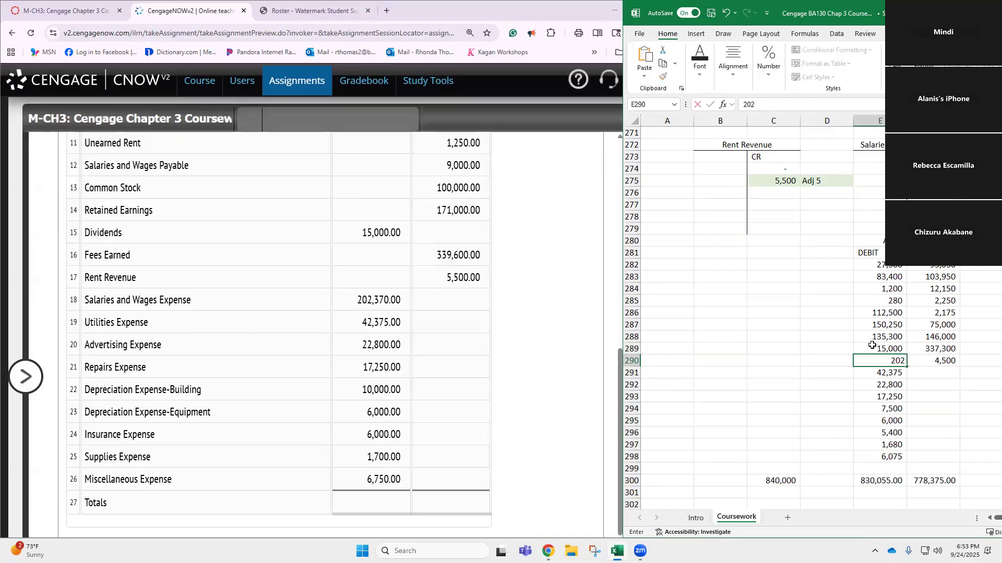
text(,370)
key(Return)
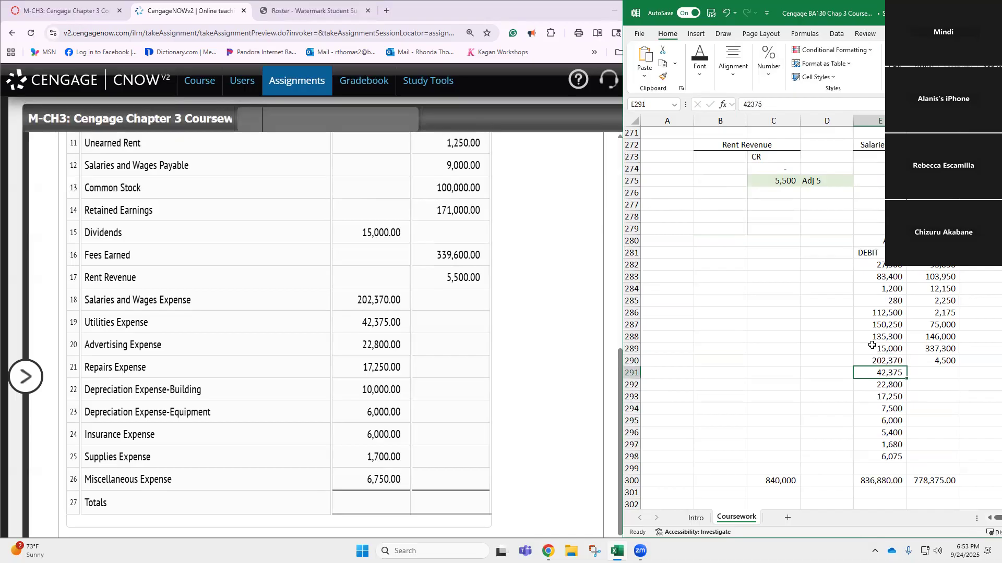
text(42375)
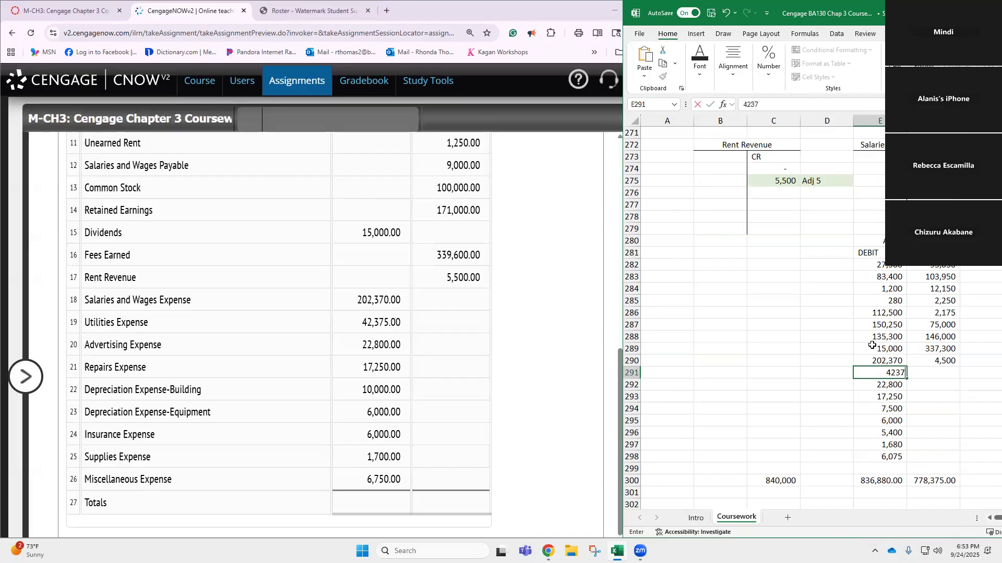
key(Return)
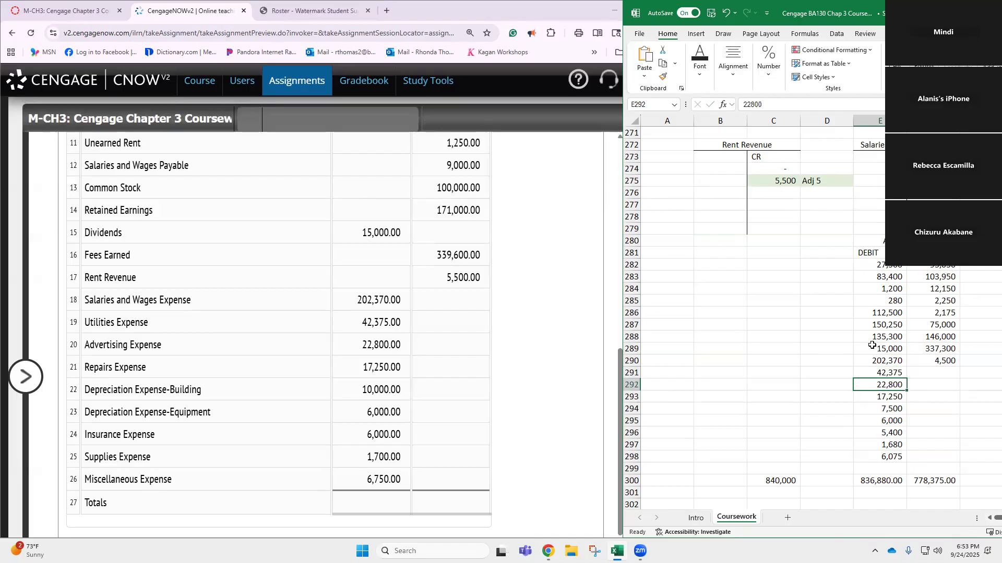
key(Return)
key(Return)
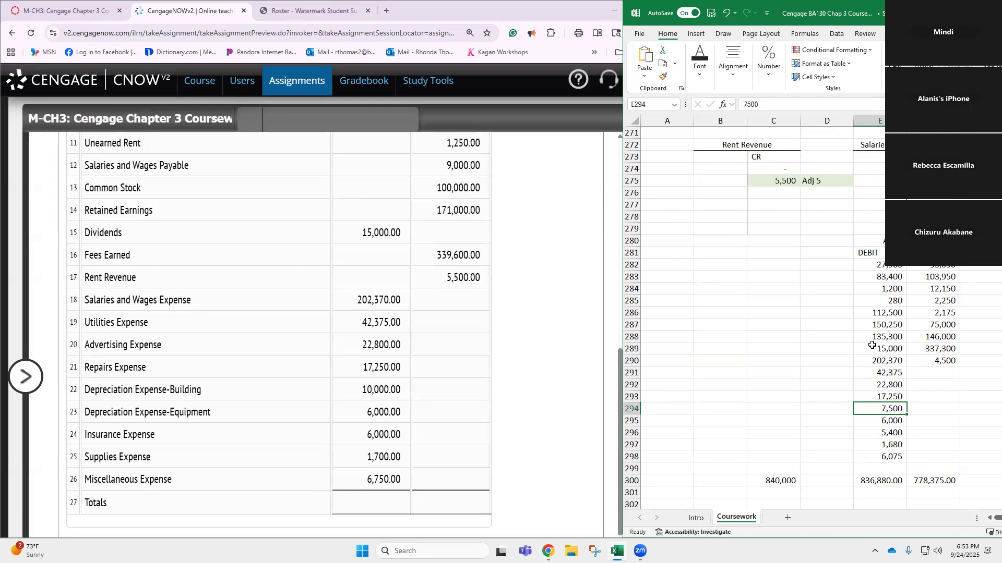
Step: Update the remaining expense debits with 10,000 in E294, 6,000 in E296, 1,700 in E297 and 6,750 in E298
text(10000)
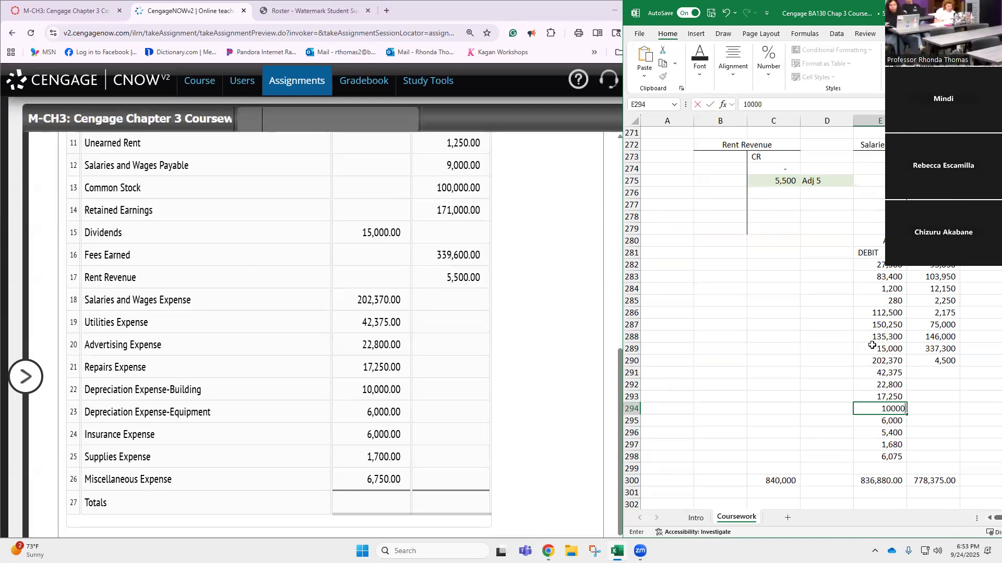
key(Return)
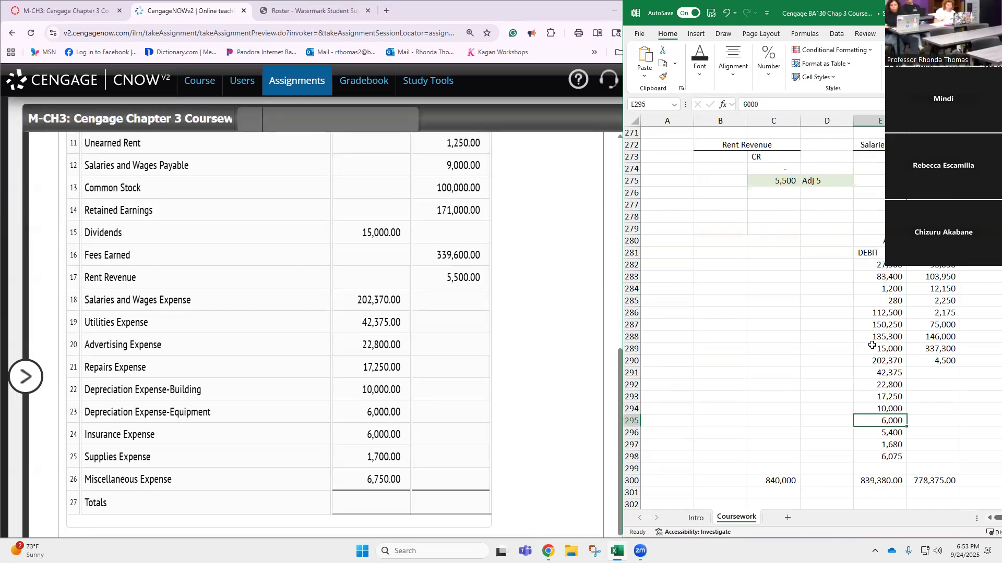
key(Return)
text(6000)
key(Return)
text(1700)
key(Return)
text(6750)
key(Return)
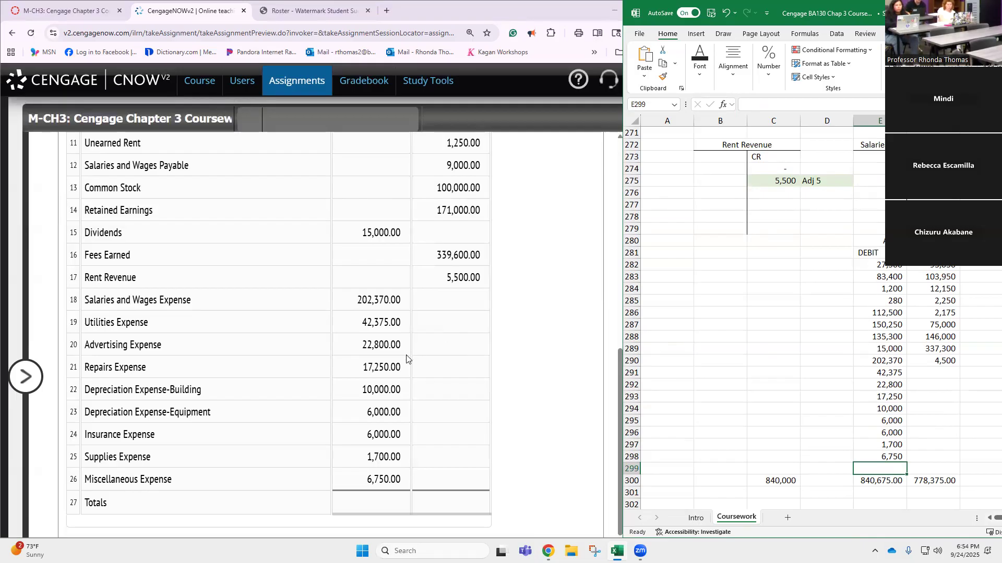
scroll(466, 318, up, 2)
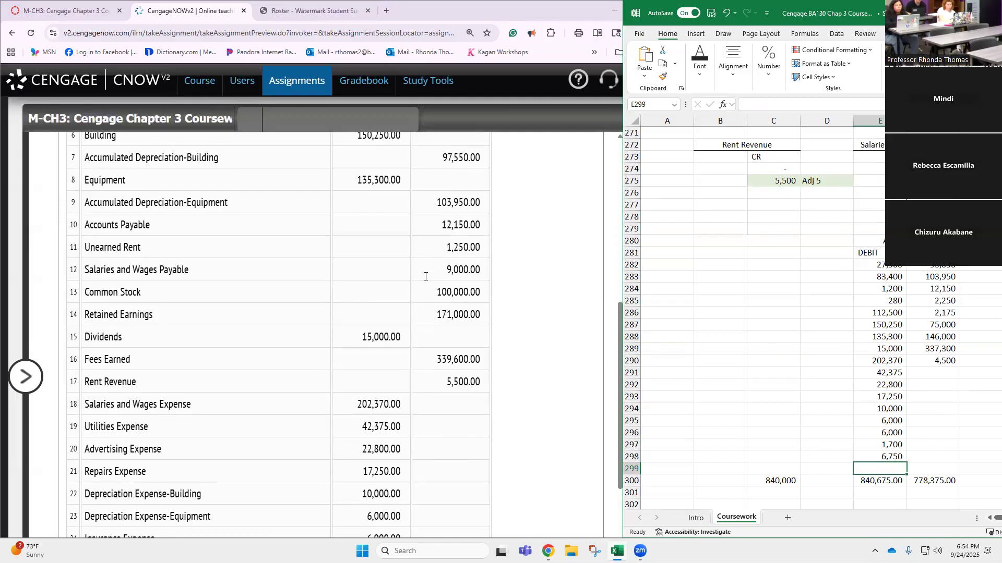
Step: Set the Accumulated Depreciation-Building credit in F282 of the ADJUSTED TB section to 97,550
click(955, 268)
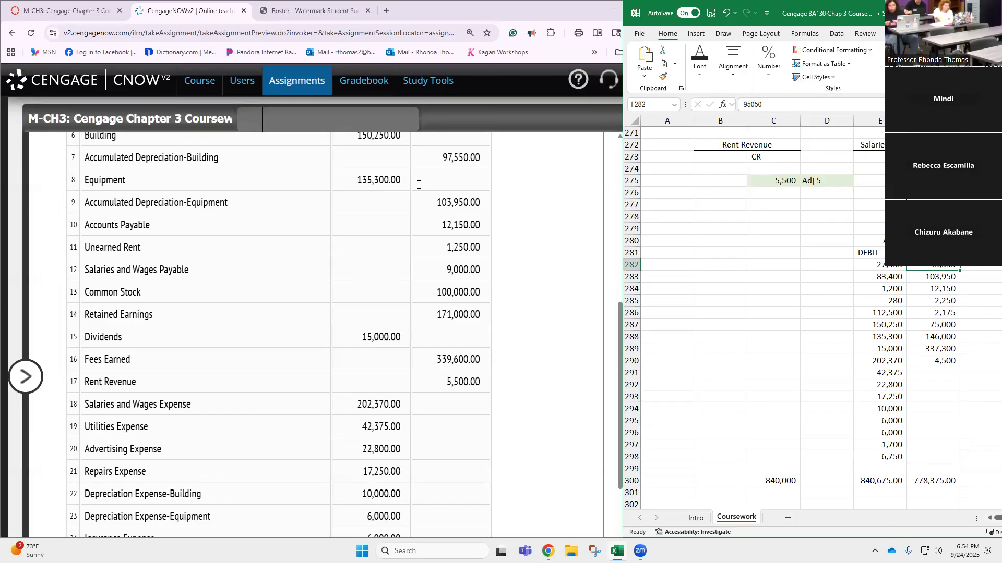
scroll(509, 297, up, 2)
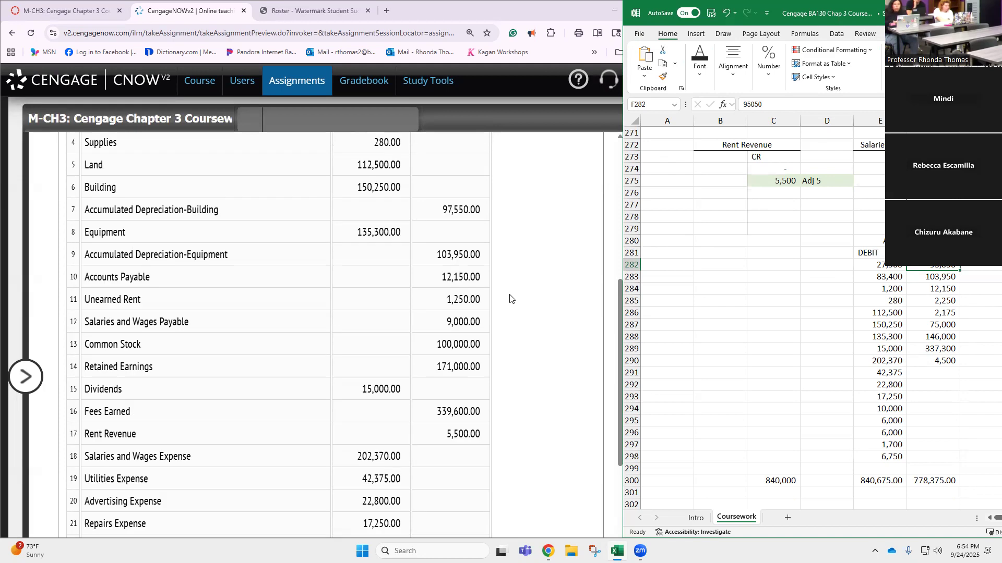
scroll(579, 332, down, 1)
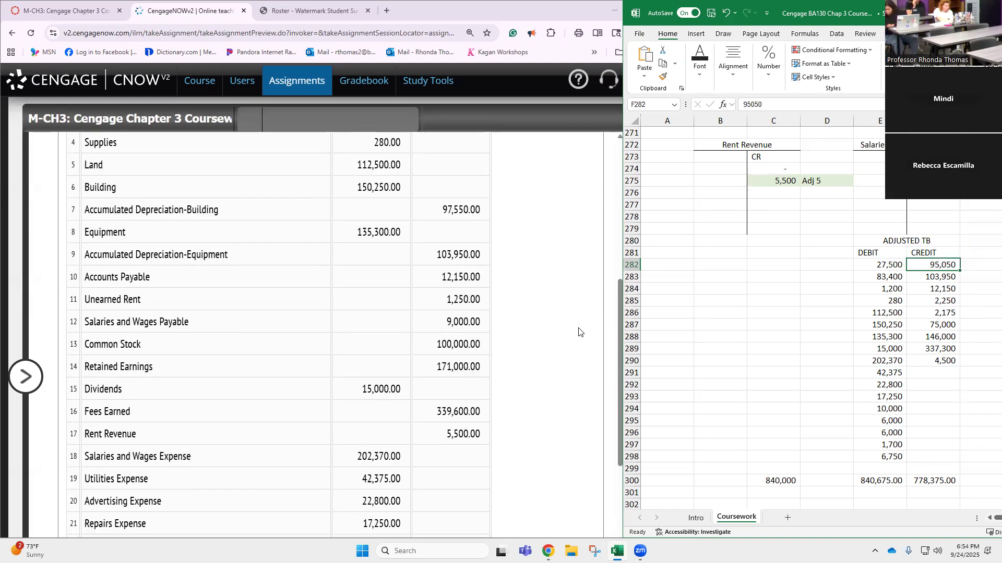
text(97)
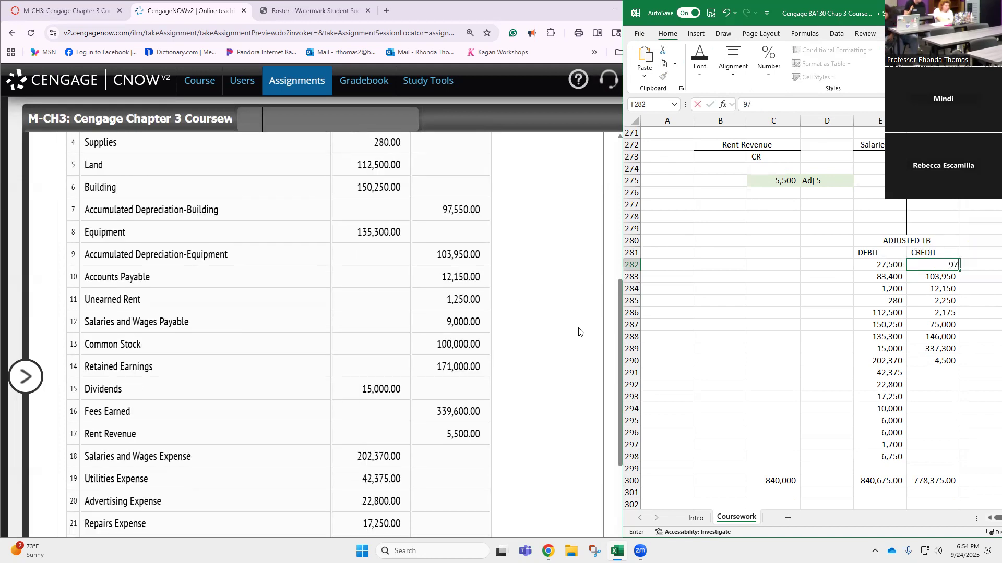
text(,550)
key(Return)
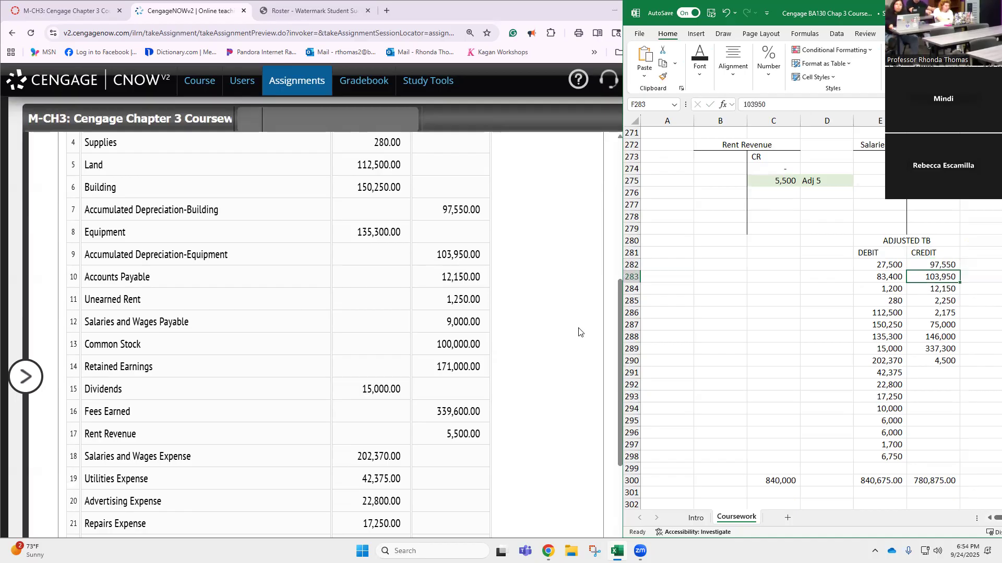
Step: Set the Unearned Rent credit in F285 to 1,250 and the Salaries and Wages Payable credit in F286 to 9,000
key(Down)
key(Down)
text(1250)
key(Return)
text(9000)
key(Return)
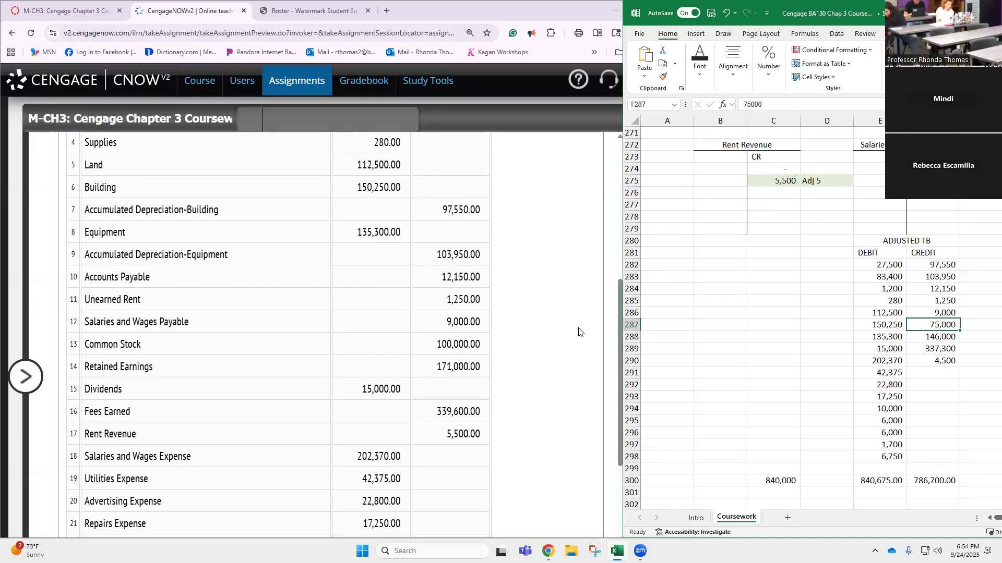
Step: Enter the Common Stock credit of 100,000 in F287 and the Retained Earnings credit of 171,000 in F288
text(100000)
key(Return)
text(11)
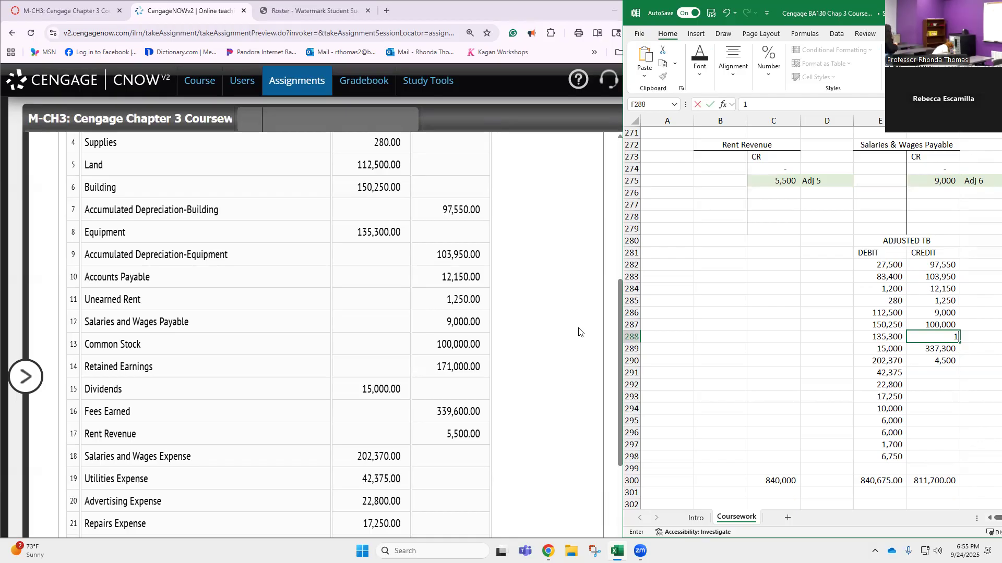
text(000)
key(Return)
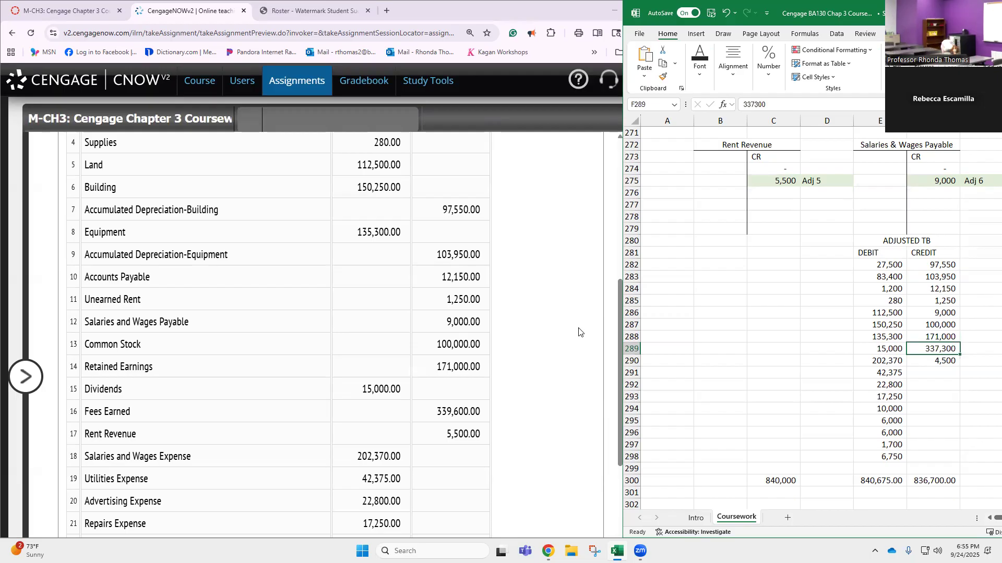
Step: Update the Fees Earned credit in F289 to 339,600 and the Rent Revenue credit in F290 to 5,500
text(33)
text(9,600)
key(Return)
text(5500)
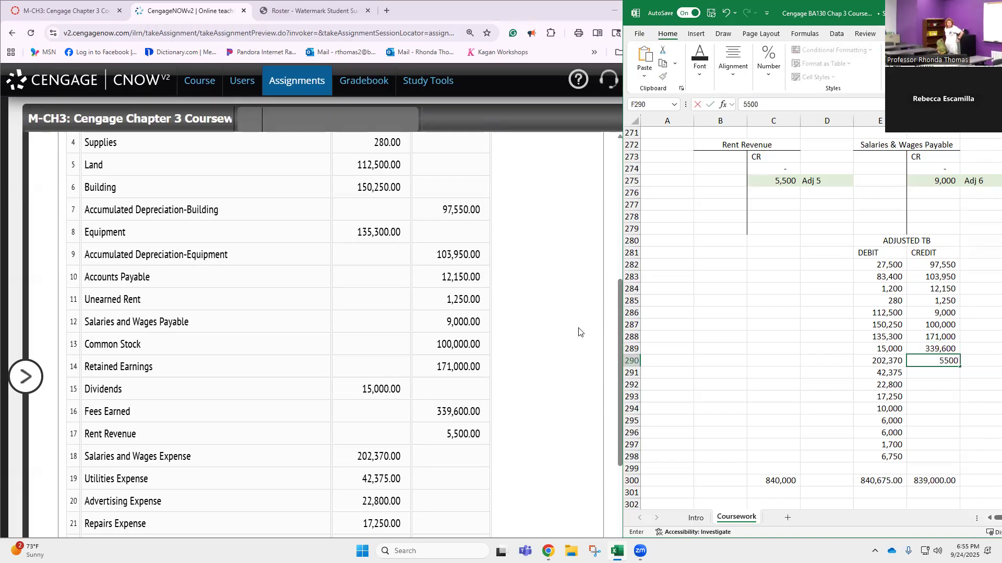
key(Return)
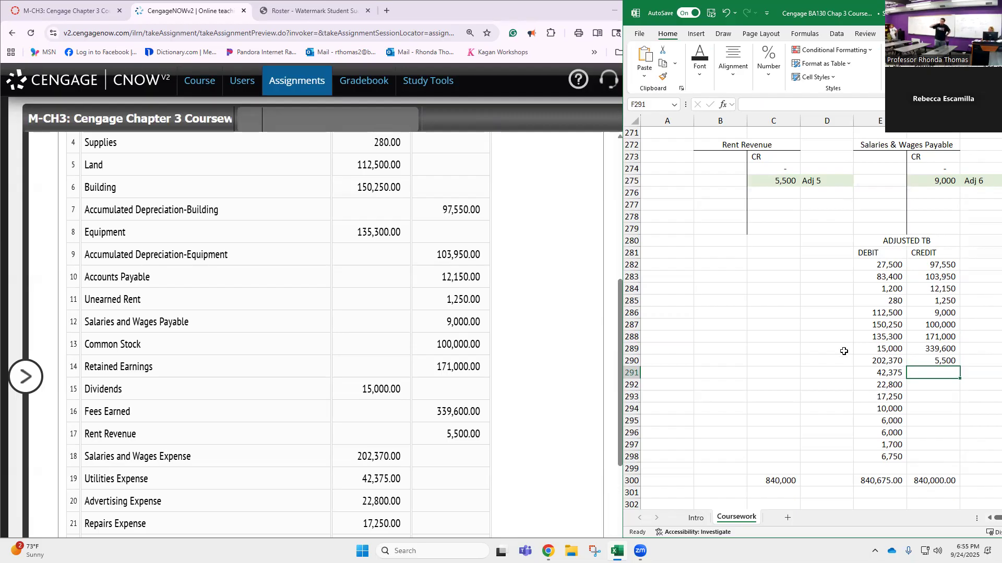
Step: Correct the Miscellaneous Expense debit in E298 of the worksheet to 6,075
click(866, 264)
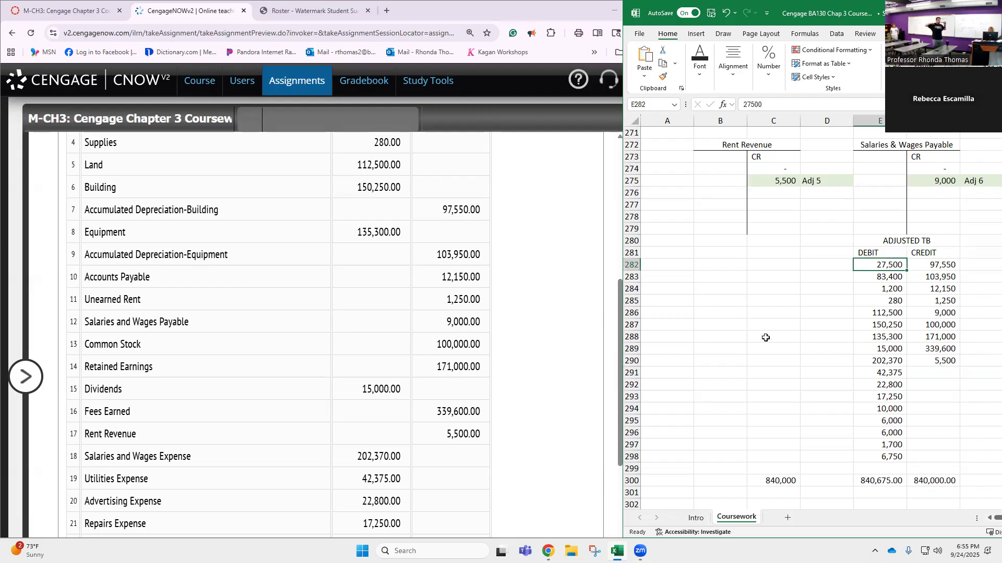
click(883, 456)
text(907)
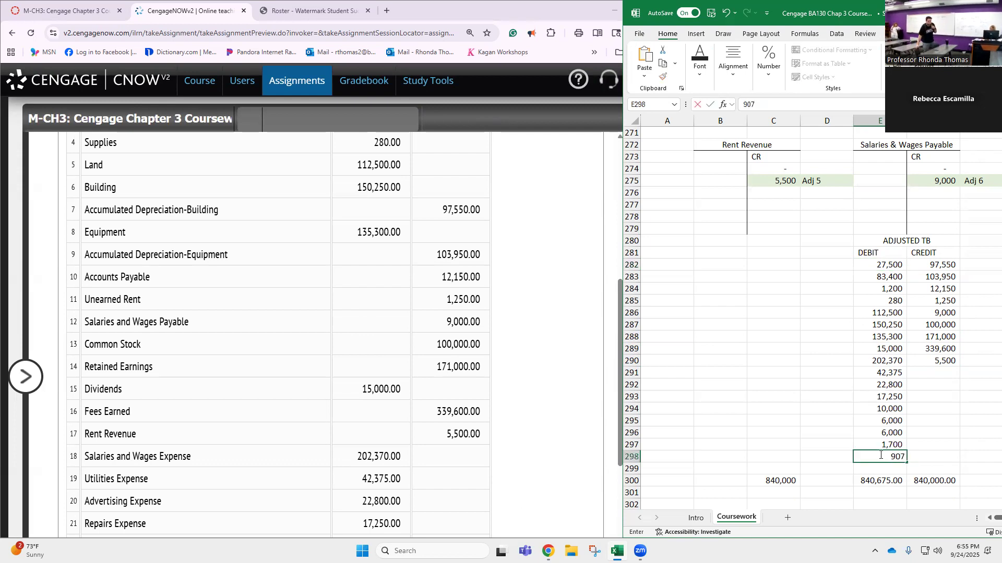
key(BackSpace)
key(BackSpace)
key(BackSpace)
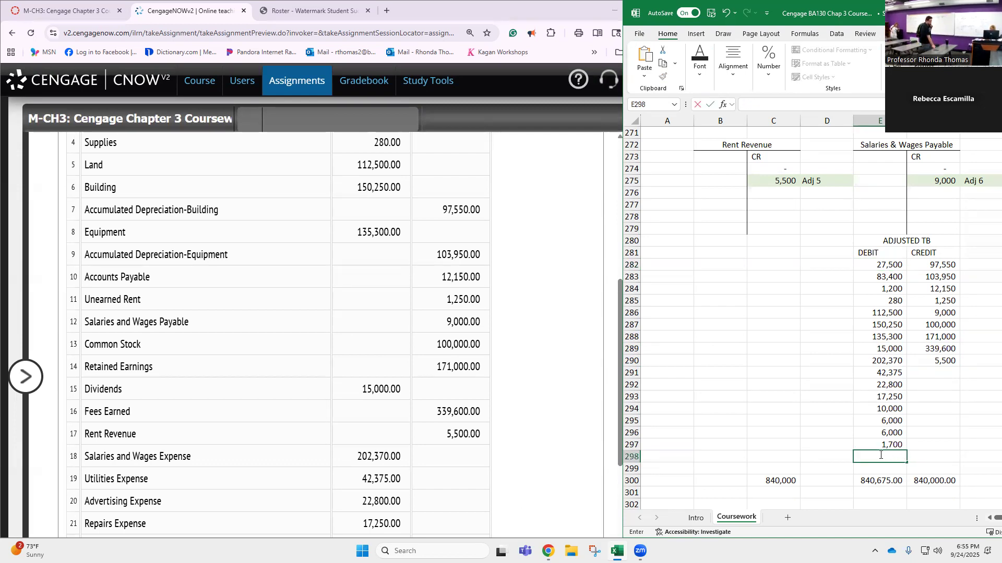
text(6075)
key(Return)
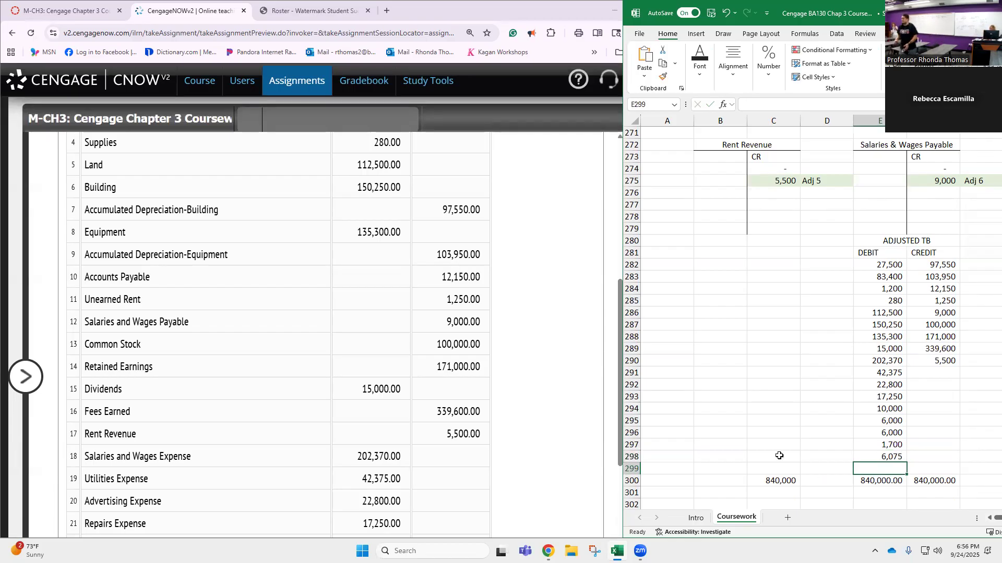
Step: Enter 840,000 as both the debit and credit totals of the CNOWv2 adjusted trial balance and check the work
scroll(564, 475, down, 4)
scroll(562, 471, up, 3)
scroll(564, 471, down, 3)
click(338, 468)
text(8400000.00)
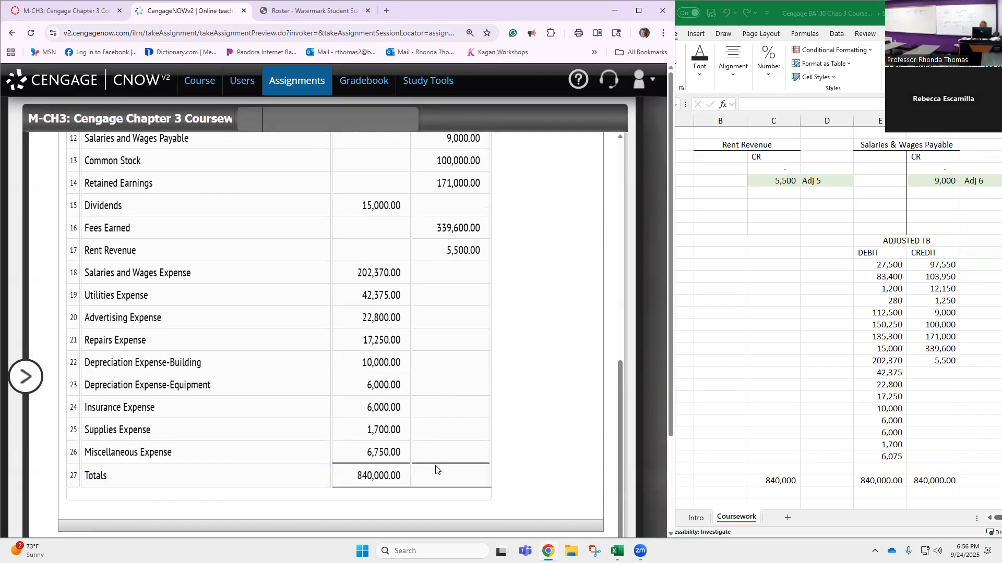
click(443, 473)
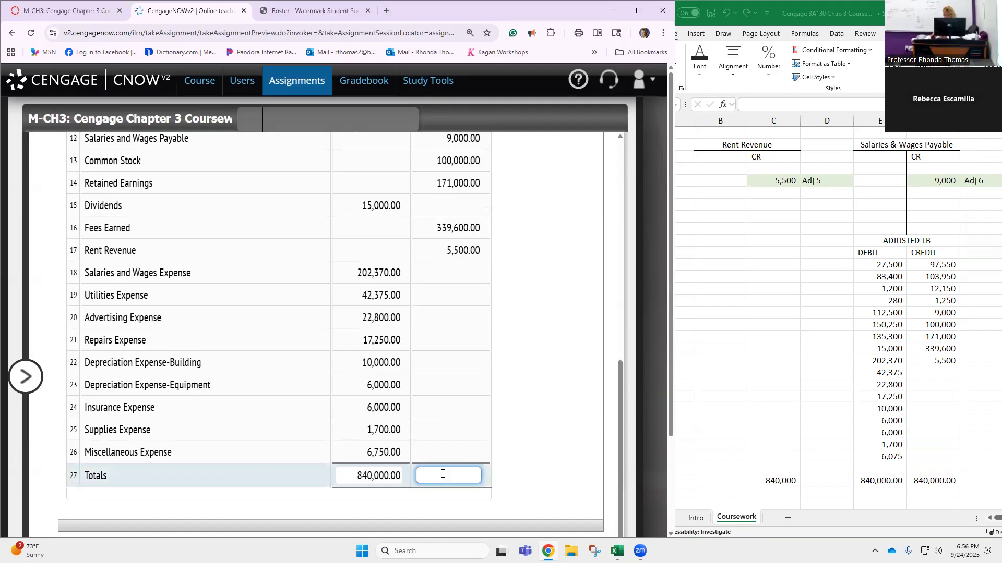
text(840,00)
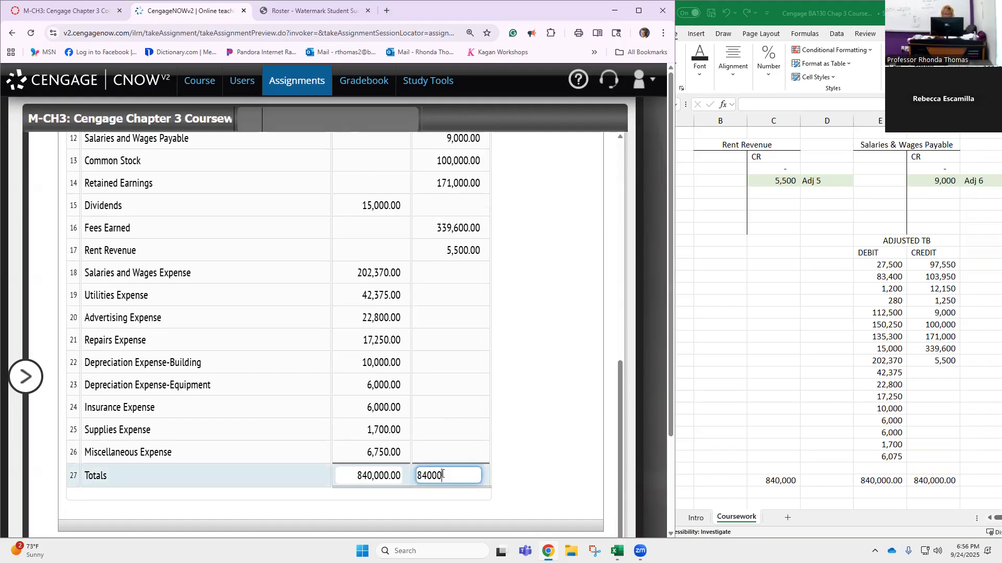
text(0)
key(Tab)
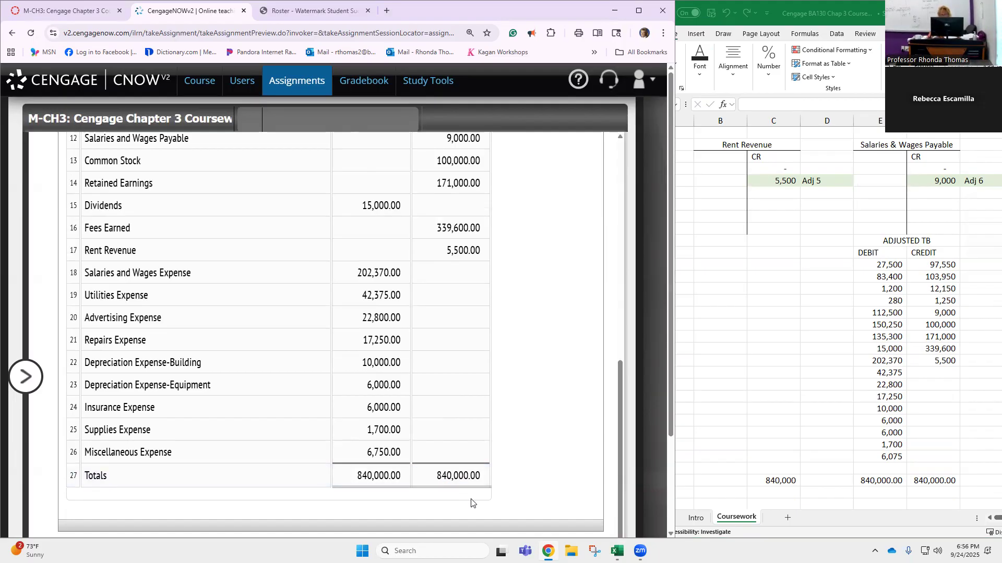
scroll(455, 491, down, 2)
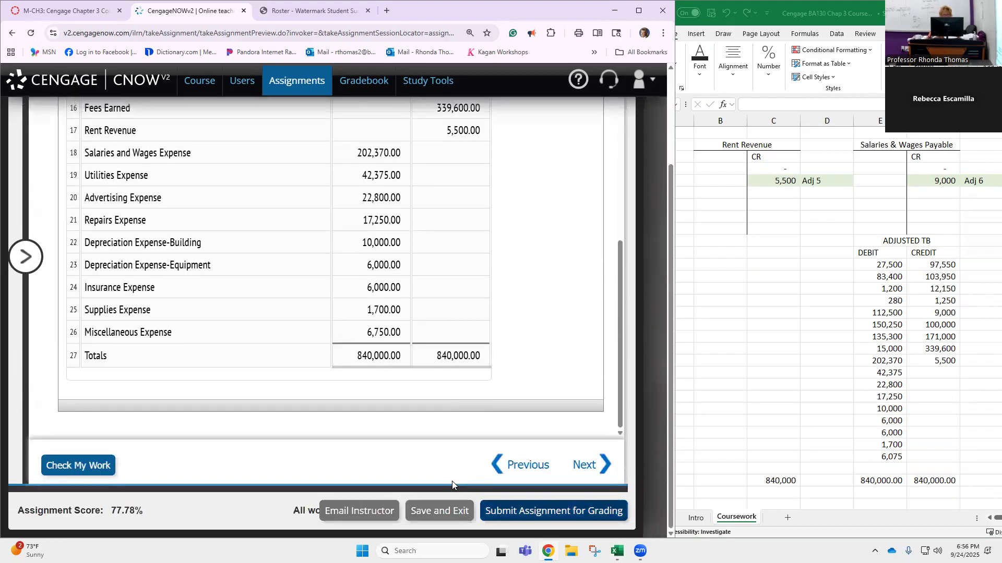
click(91, 472)
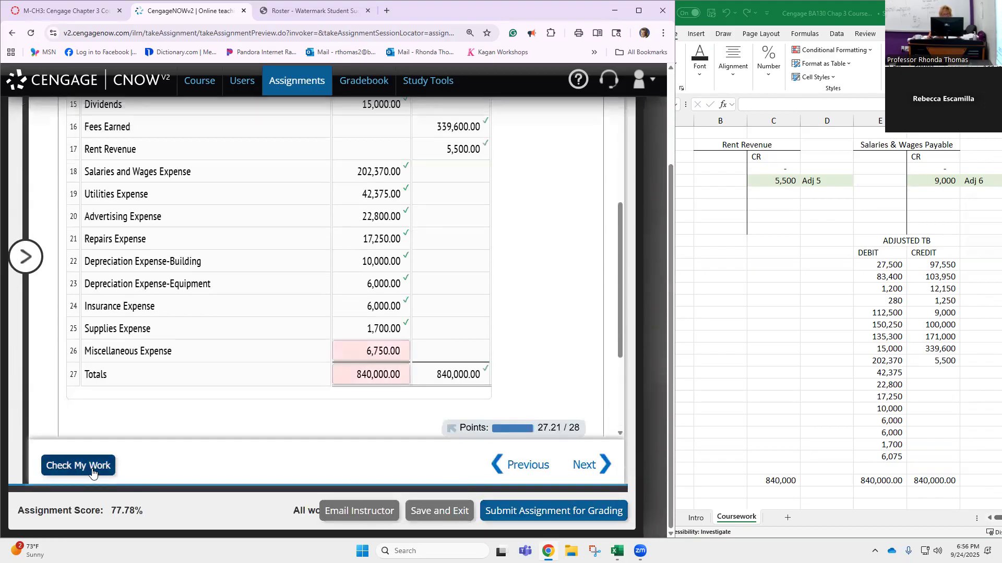
Step: Correct the Miscellaneous Expense debit on line 26 of the CNOWv2 trial balance to 6,075 and recheck the work
click(368, 351)
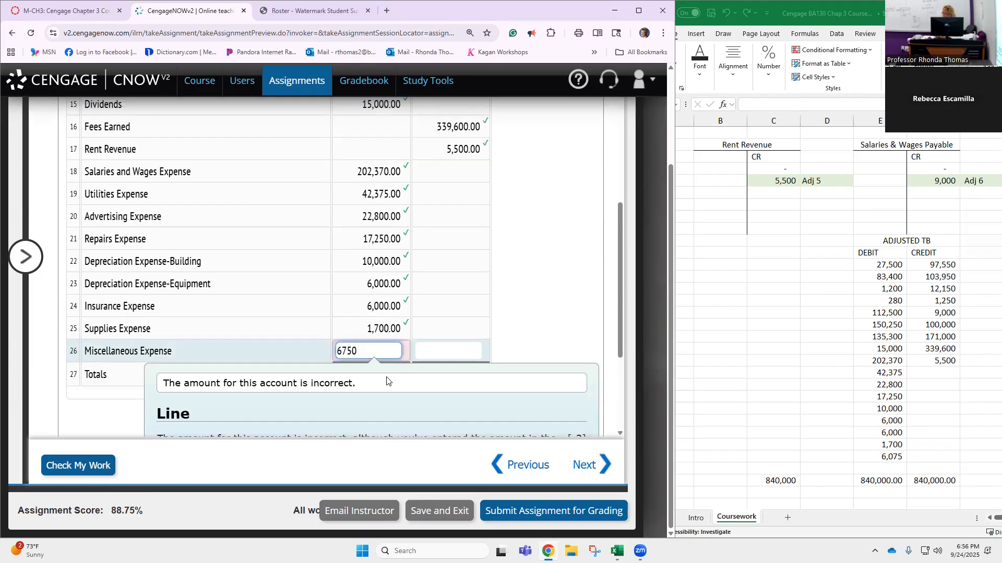
key(BackSpace)
key(BackSpace)
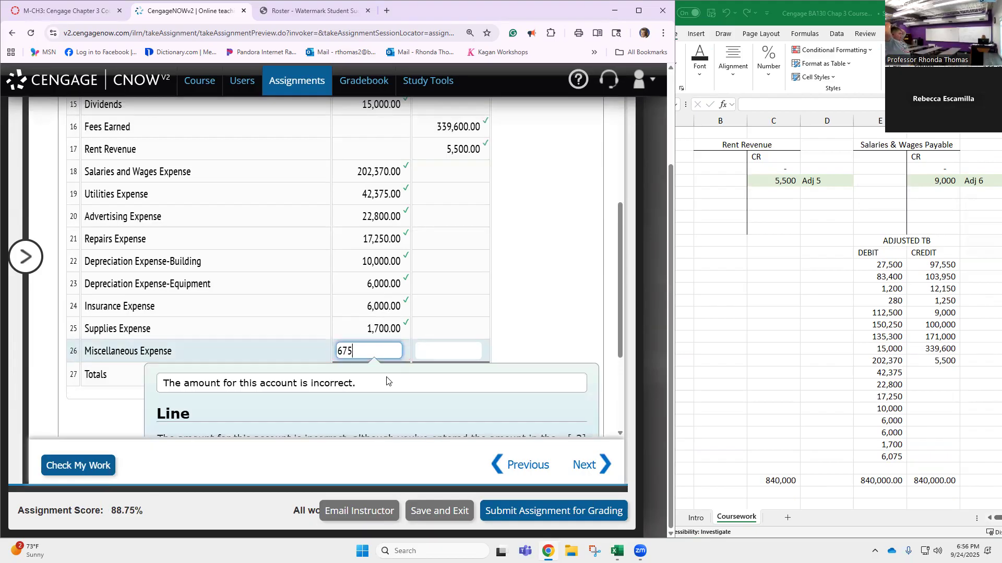
key(BackSpace)
text(075)
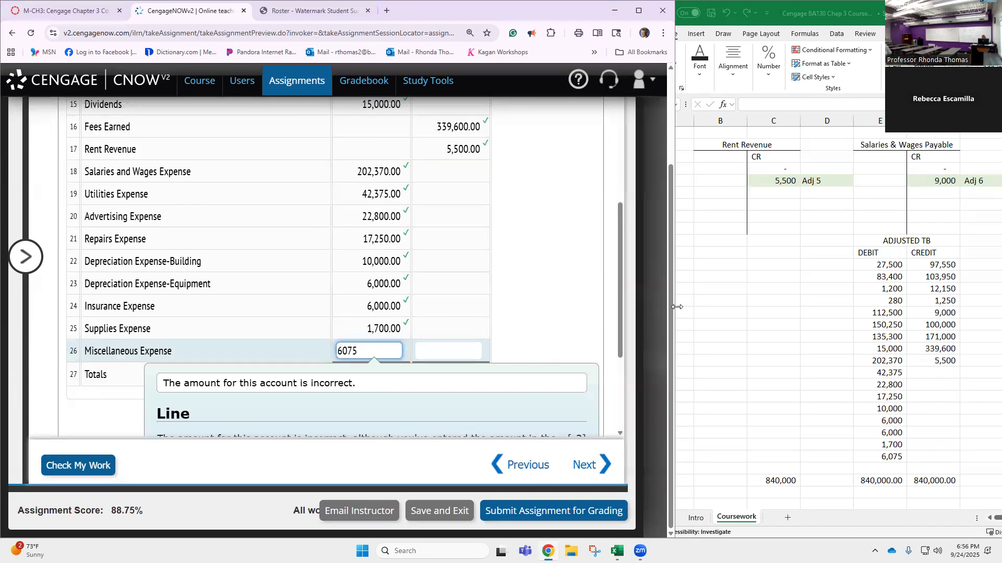
click(557, 315)
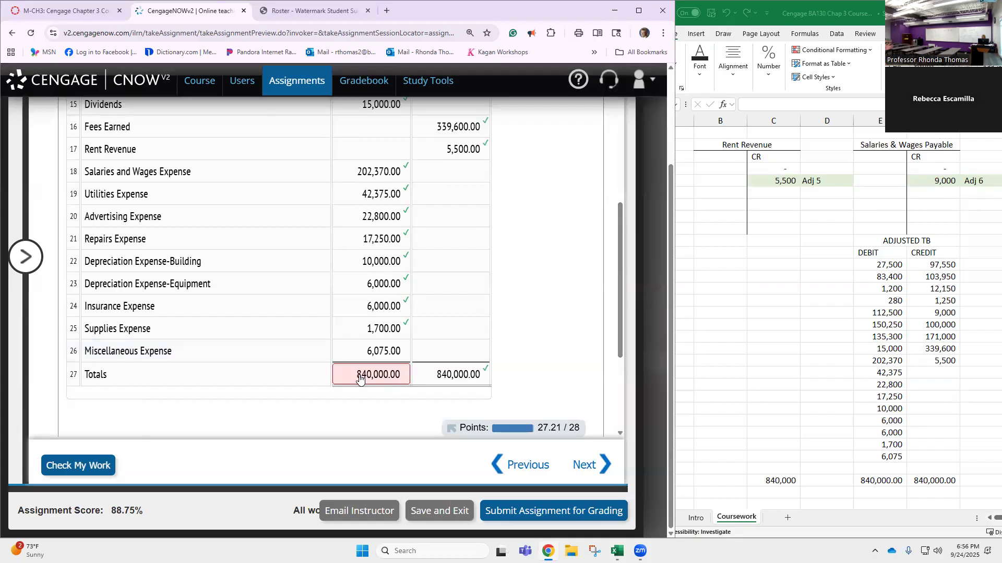
click(61, 468)
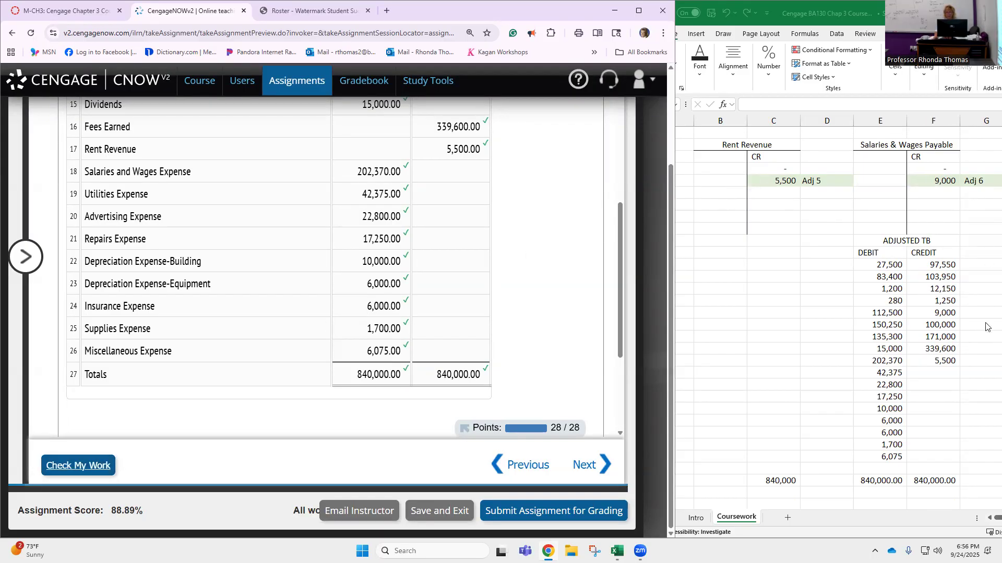
click(852, 7)
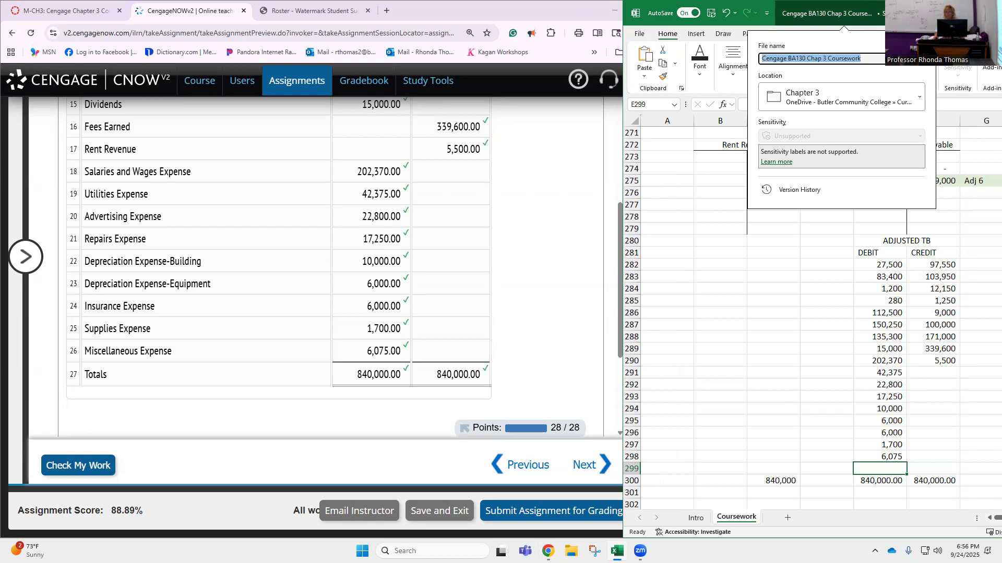
click(685, 199)
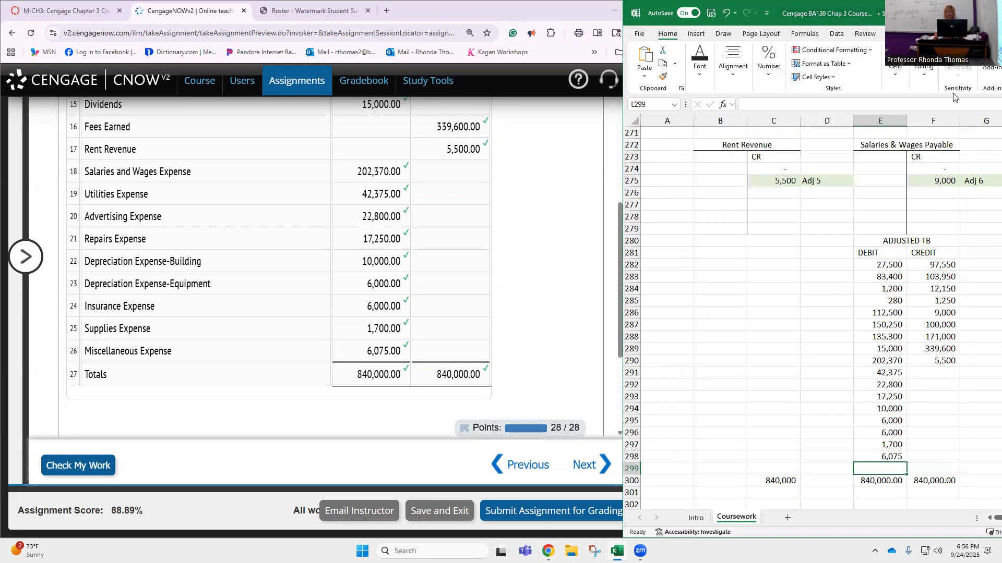